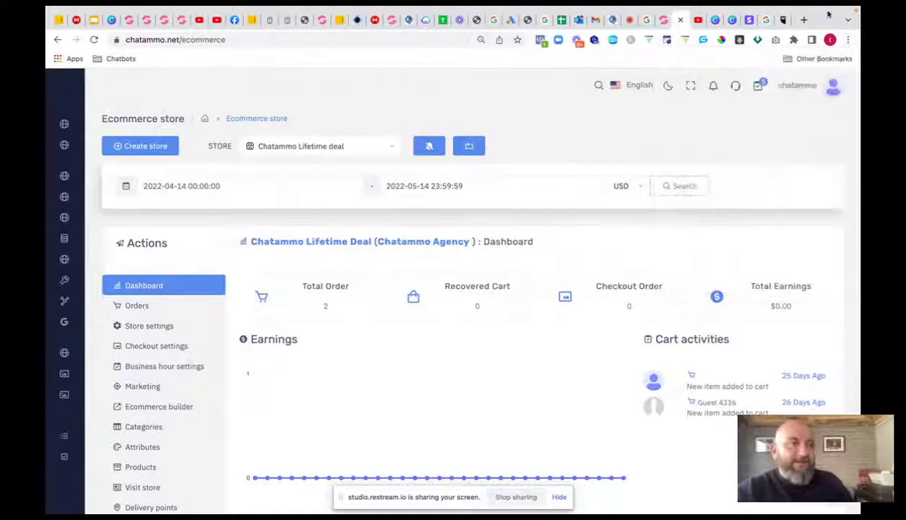
- From the Hootsuite tab, search Google for 'manychat pricing plan' and open ManyChat's pricing result
click(769, 19)
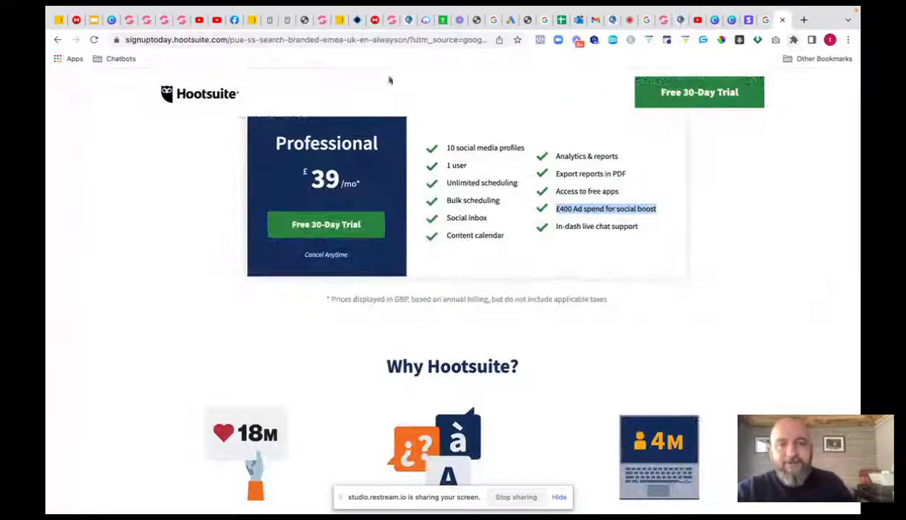
click(405, 39)
text(many)
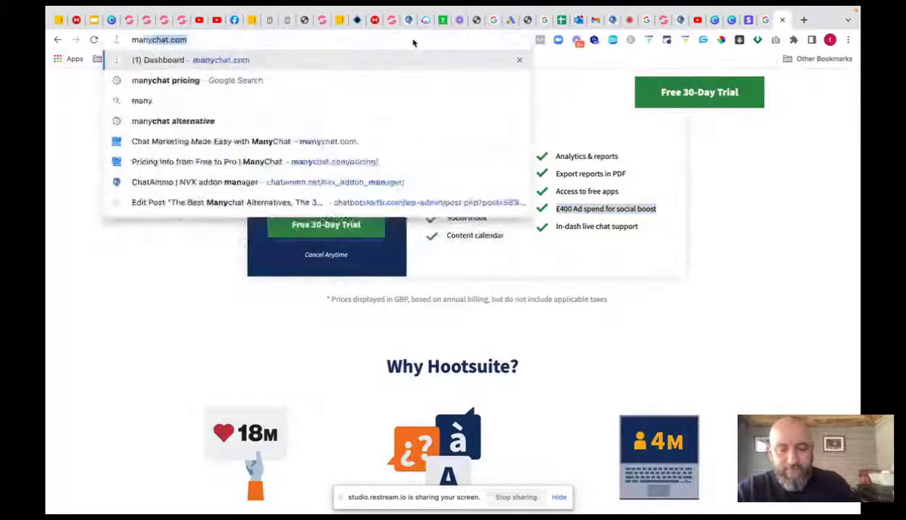
text(chat priing)
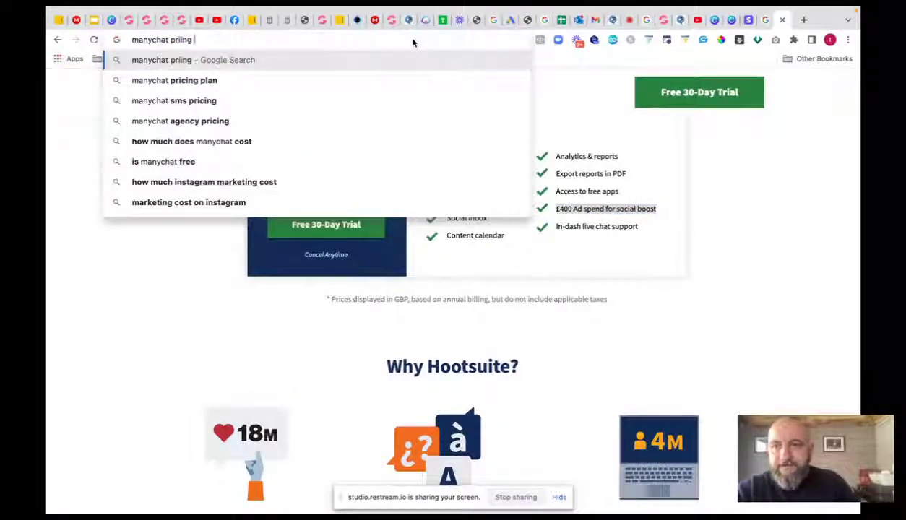
key(BackSpace)
key(BackSpace)
key(BackSpace)
key(BackSpace)
text(cing)
click(228, 80)
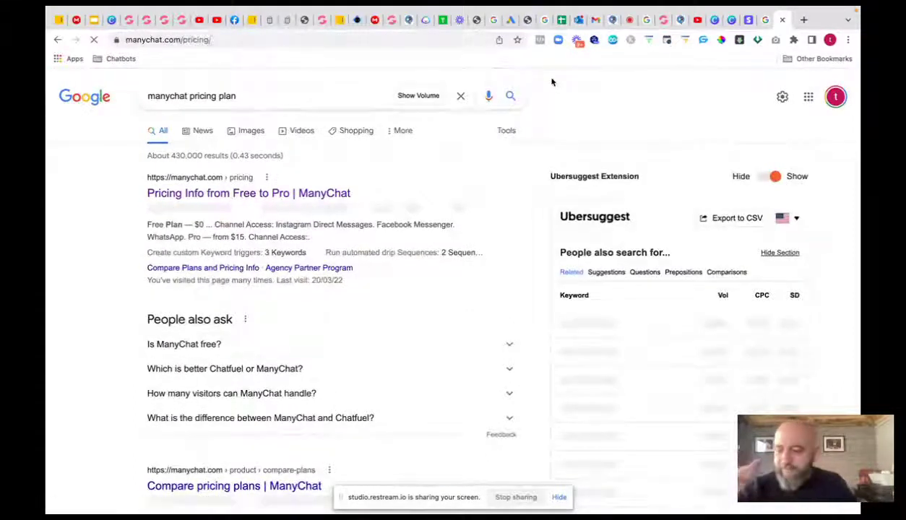
- Compare the Free and Pro plan features, highlighting SMS Text Messaging in the Pro channels
scroll(516, 182, down, 2)
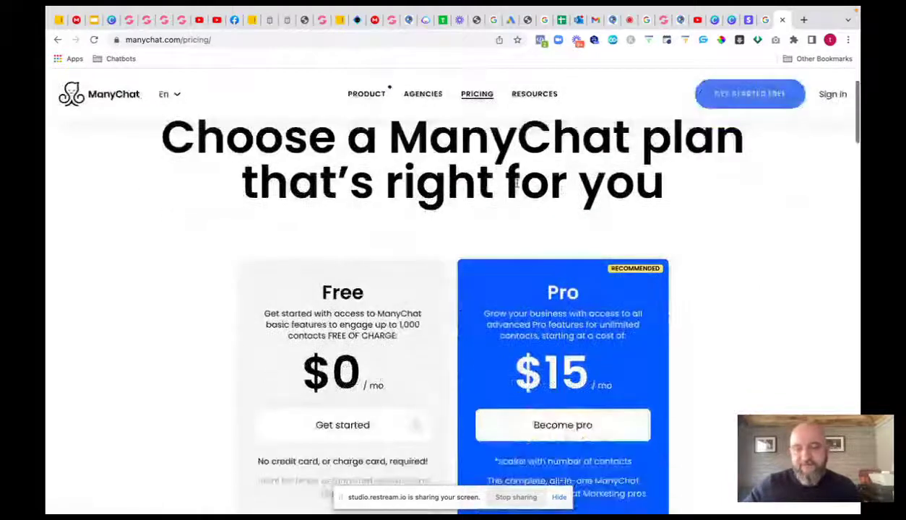
scroll(516, 183, down, 4)
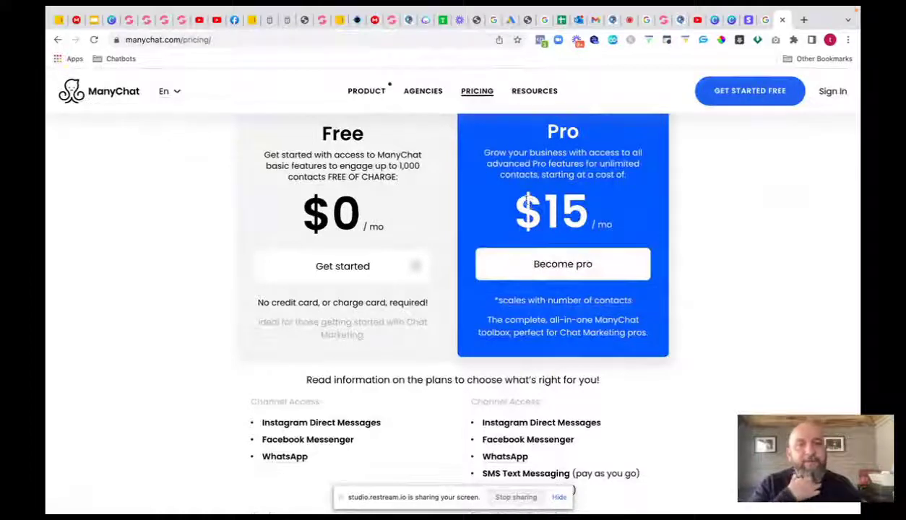
scroll(517, 216, down, 5)
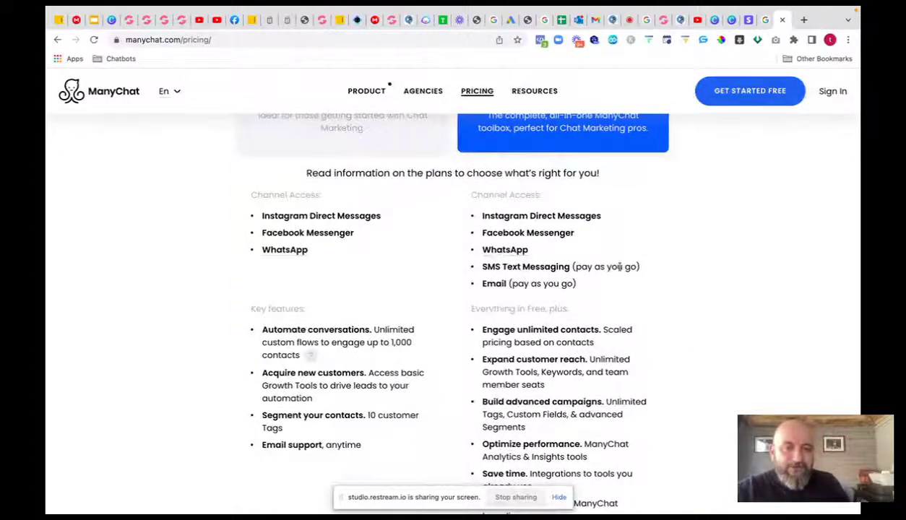
drag(571, 267, 481, 286)
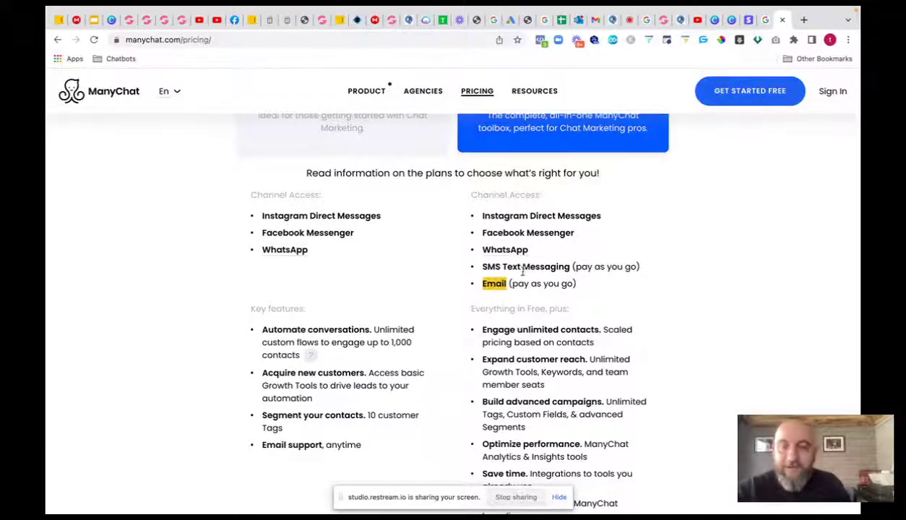
- Slide the cost calculator up to 31 752 contacts, showing the $195 Pro price
scroll(526, 271, down, 6)
scroll(526, 271, down, 2)
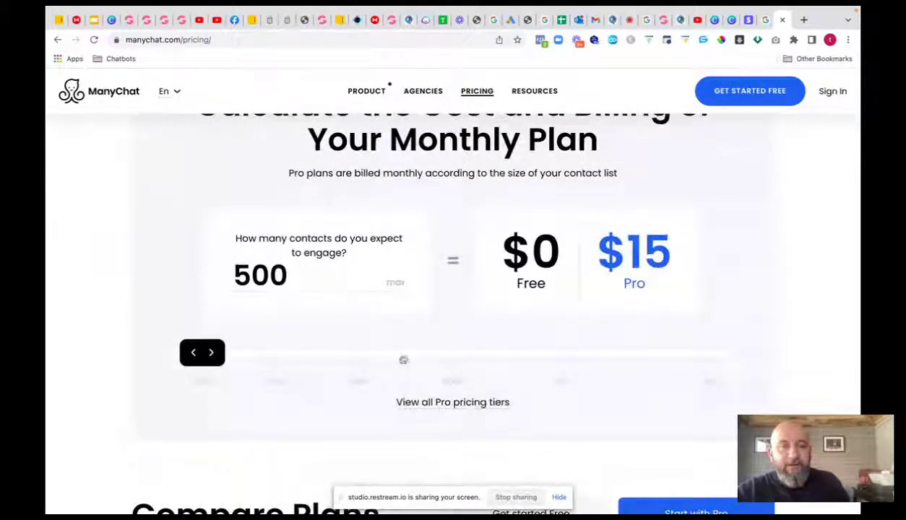
drag(208, 352, 220, 354)
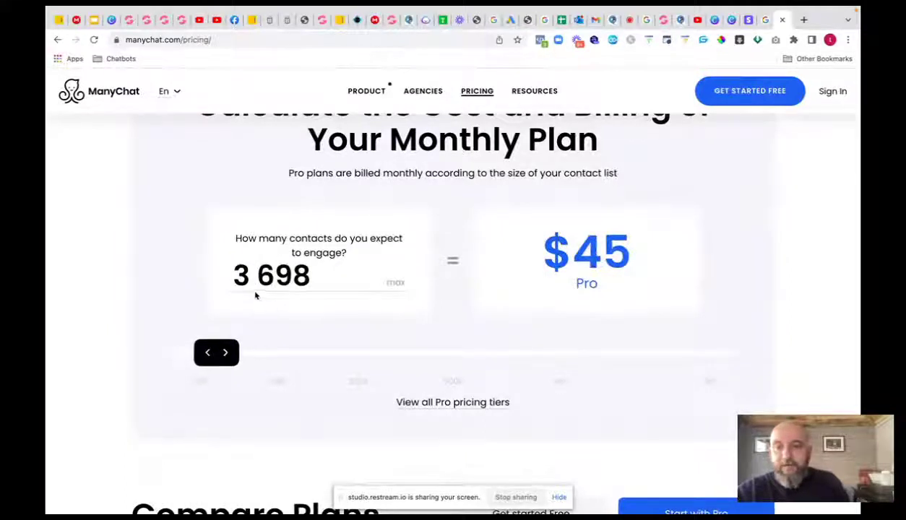
mouse_move(226, 354)
mouse_down()
mouse_move(263, 354)
mouse_move(242, 356)
mouse_up()
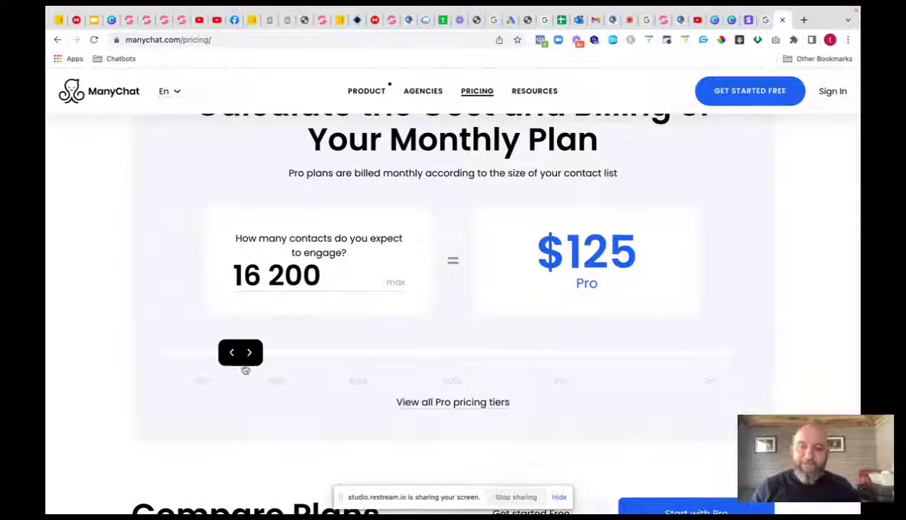
drag(245, 356, 262, 356)
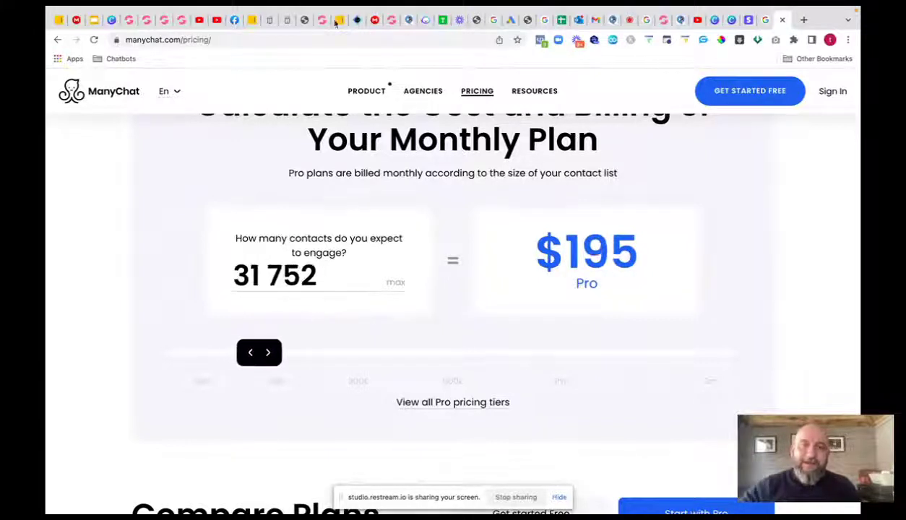
click(238, 42)
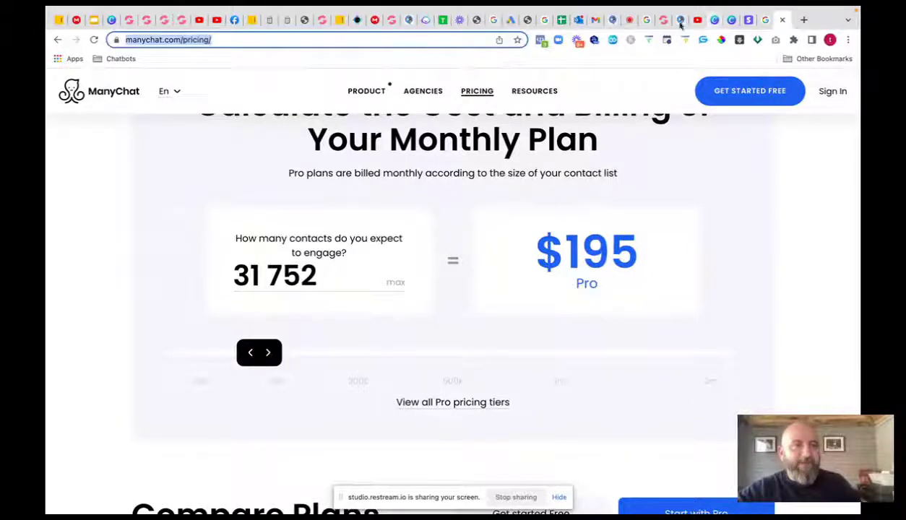
- Back in Chatammo, go through Google Api to the Bot manager flow builder for Affiliate Digital Marketing Success
click(666, 21)
mouse_move(104, 315)
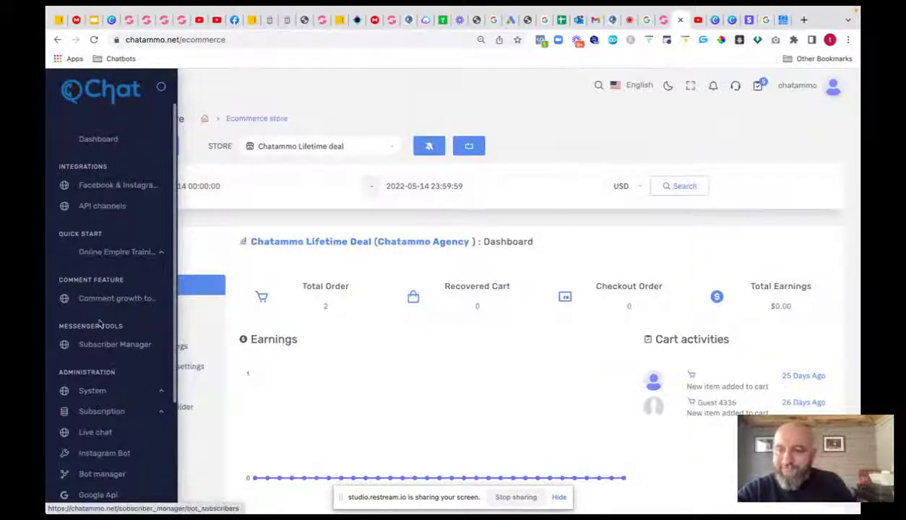
scroll(105, 334, down, 3)
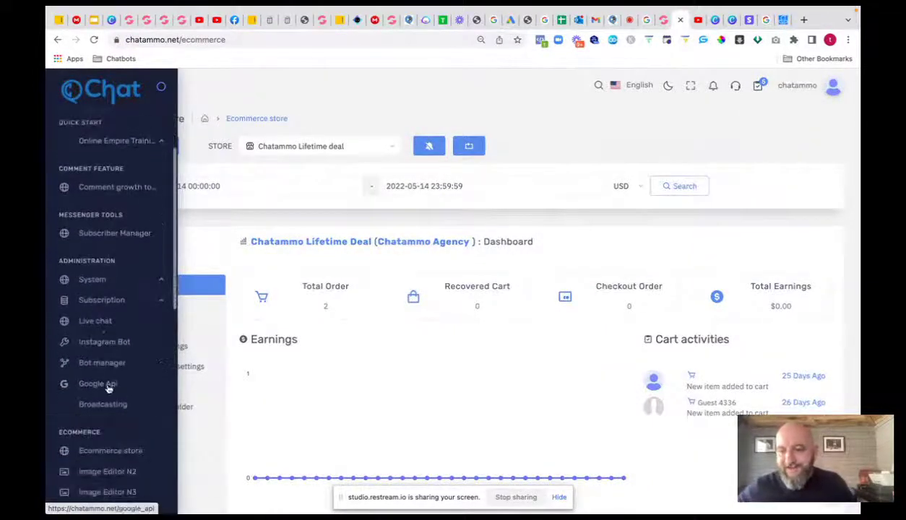
click(116, 379)
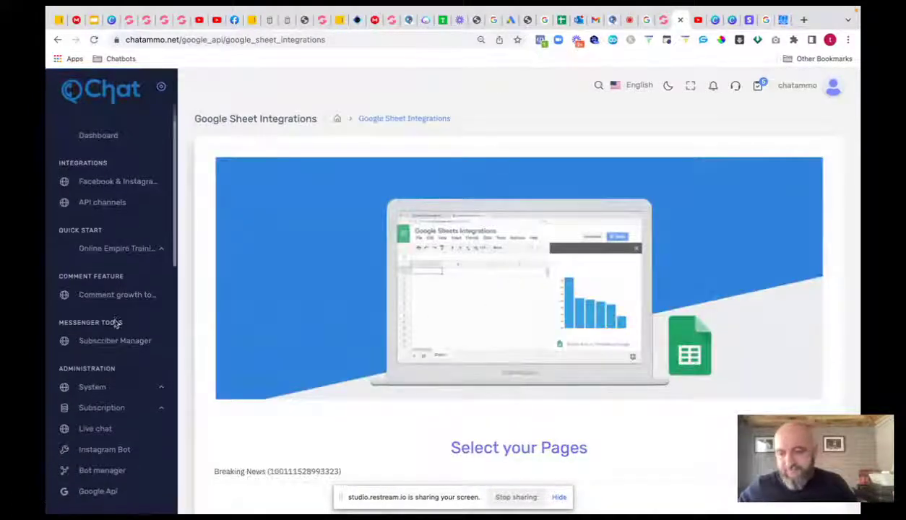
scroll(116, 324, down, 3)
click(105, 330)
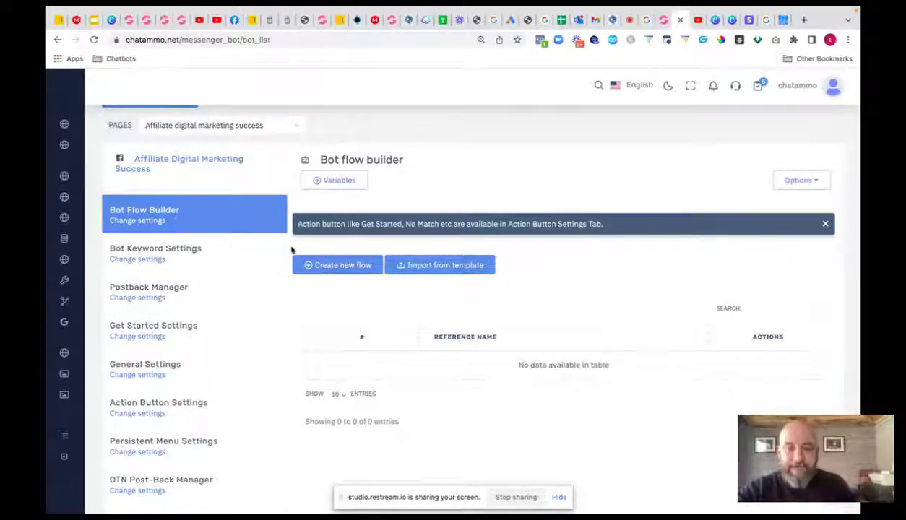
- Search the connected pages for the owner's marketing page, select it, and edit its affiliate flow visually
click(281, 129)
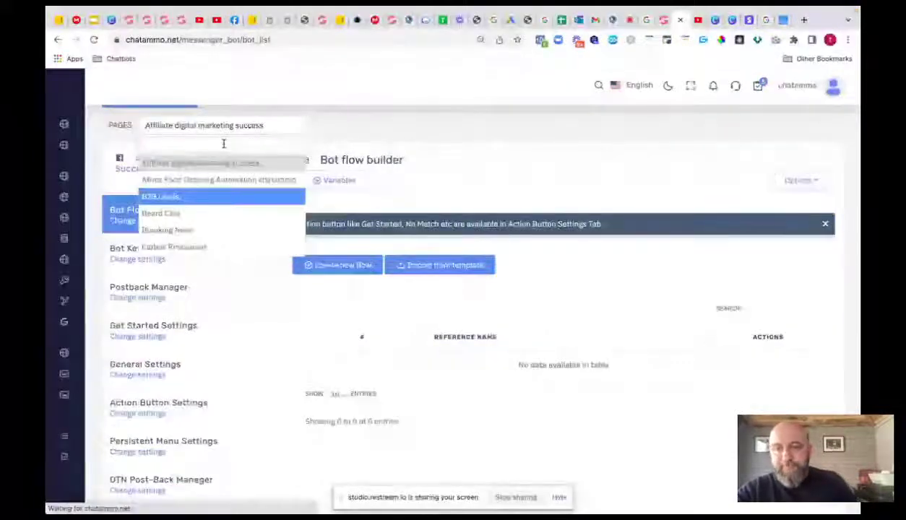
text(shaun)
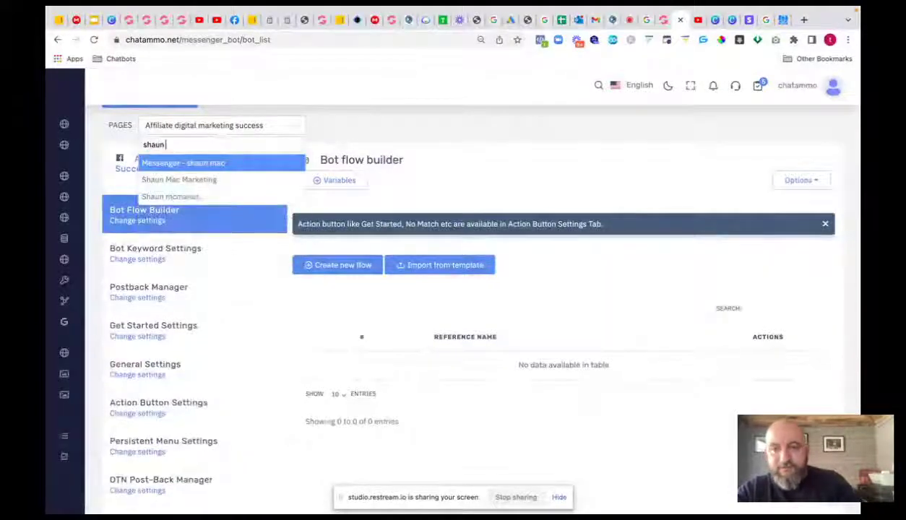
click(176, 181)
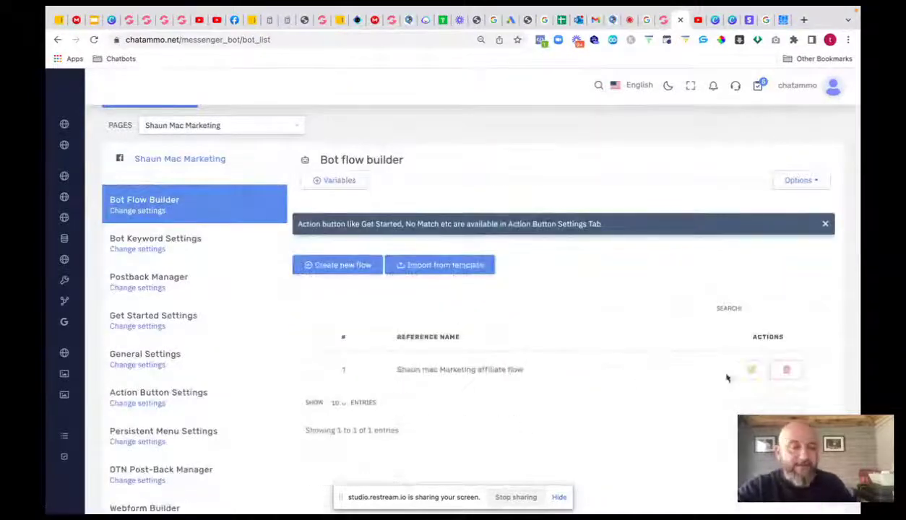
click(750, 370)
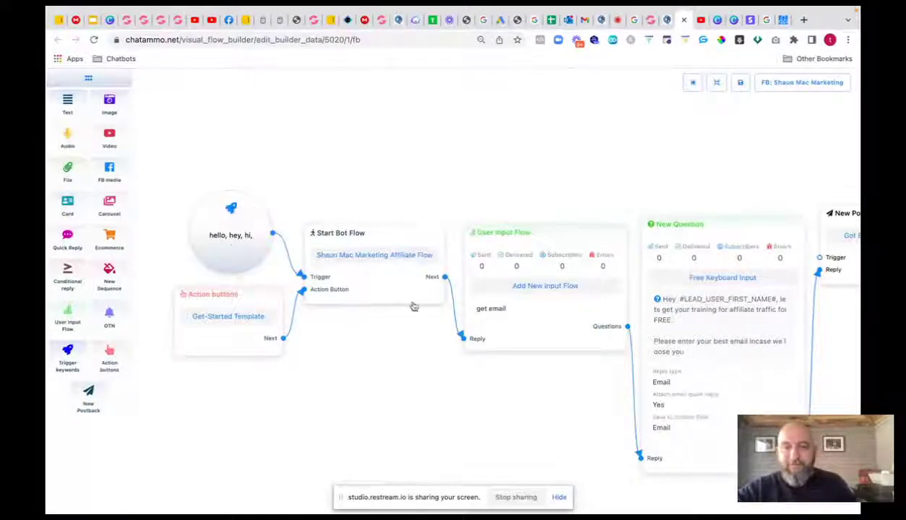
- Pan through the affiliate flow from Start Bot Flow and New Postback to the follow-up sequence, then return to the flow list
drag(414, 301, 405, 294)
drag(473, 387, 273, 370)
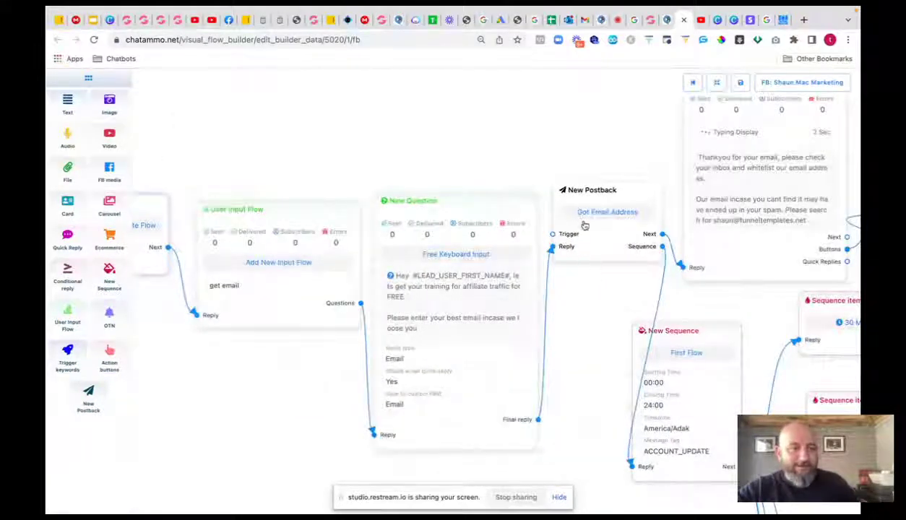
scroll(573, 182, down, 5)
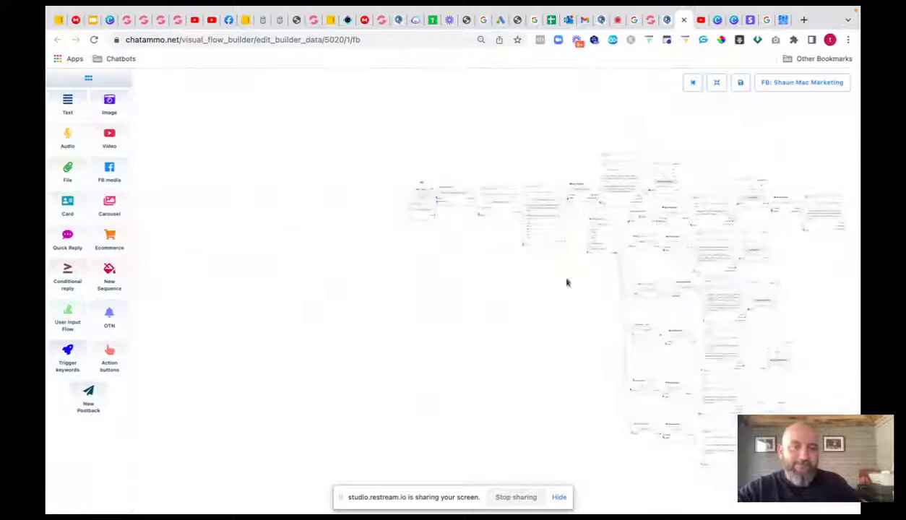
drag(522, 318, 304, 291)
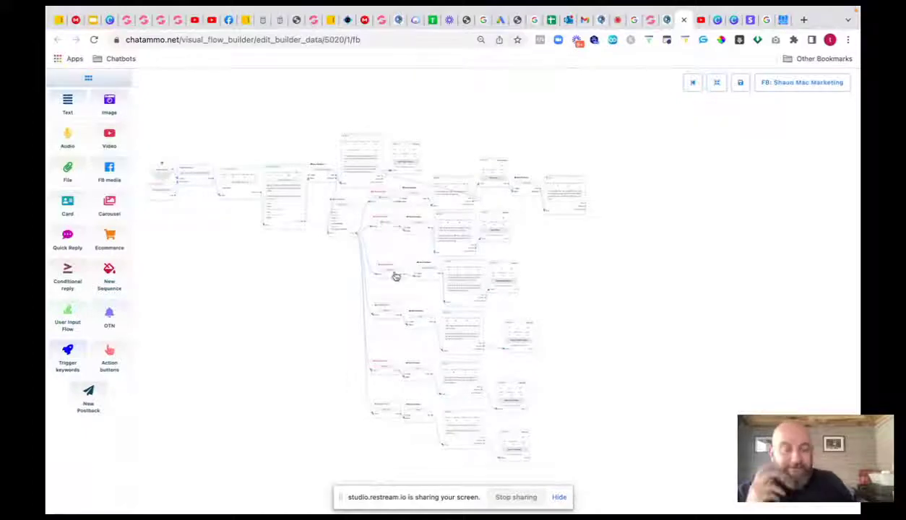
scroll(394, 275, down, 1)
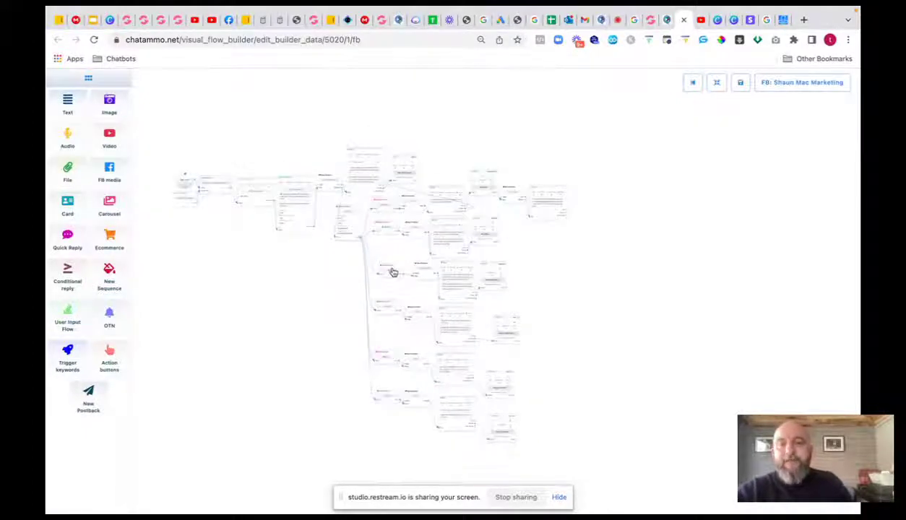
scroll(392, 272, up, 5)
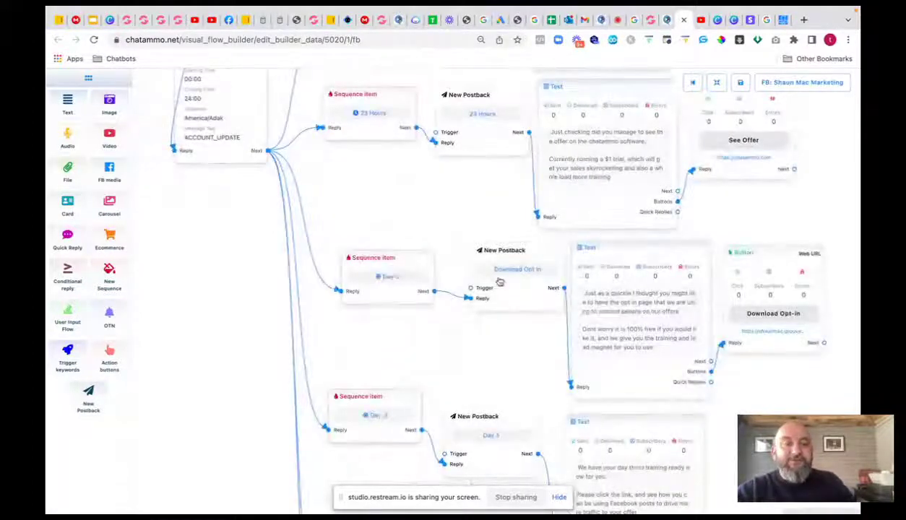
drag(775, 225, 550, 263)
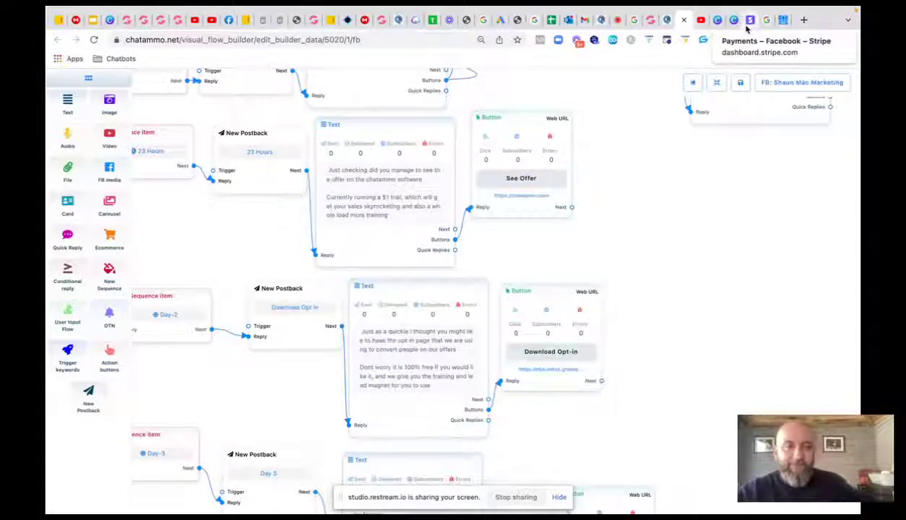
click(666, 24)
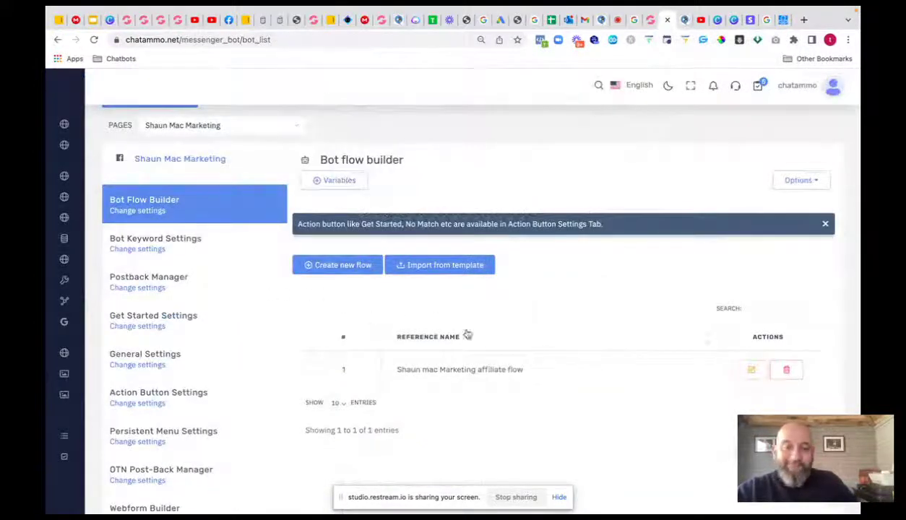
- Look at Bot Keyword Settings, then open the Postback Manager listing postbacks like In course and Day 5
click(137, 250)
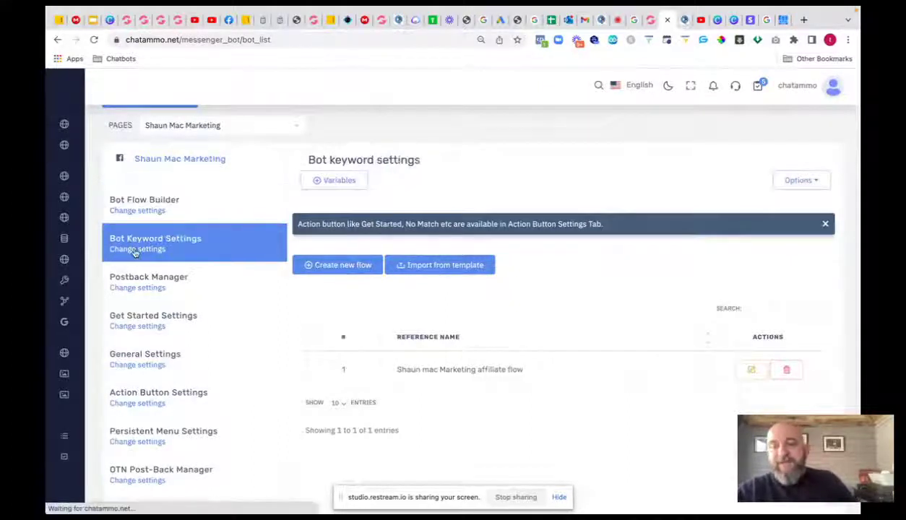
click(682, 21)
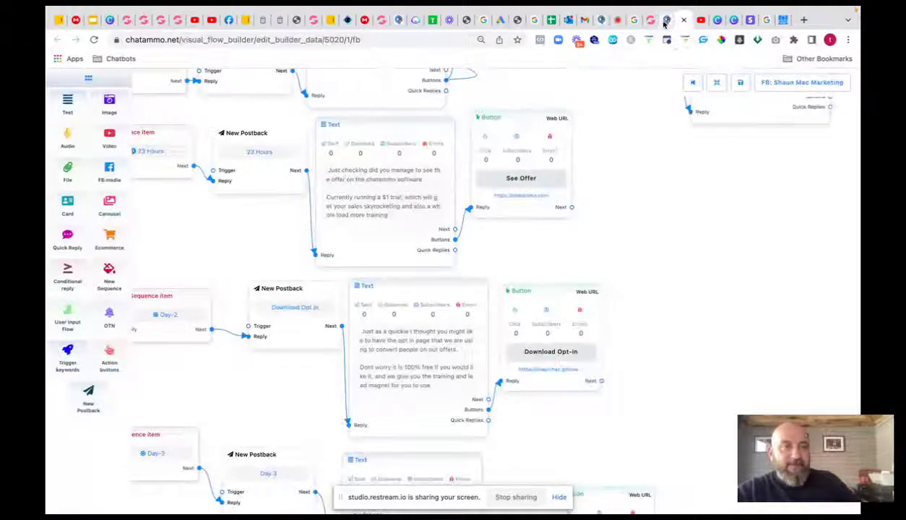
click(665, 21)
click(138, 288)
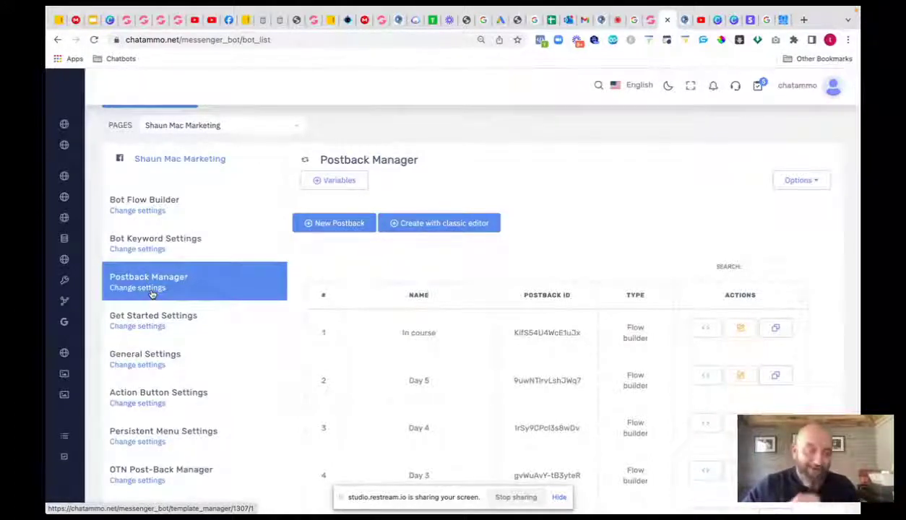
- Review the Get Started and welcome message settings
click(144, 327)
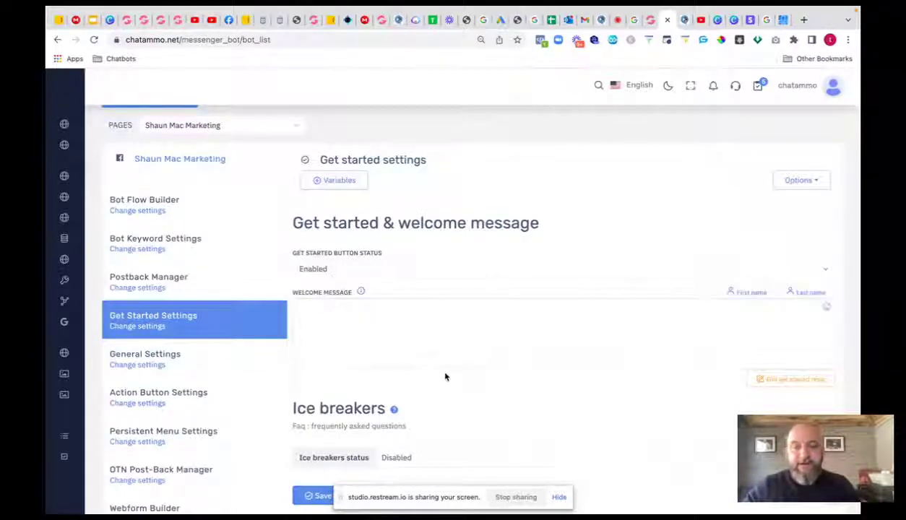
scroll(434, 390, down, 2)
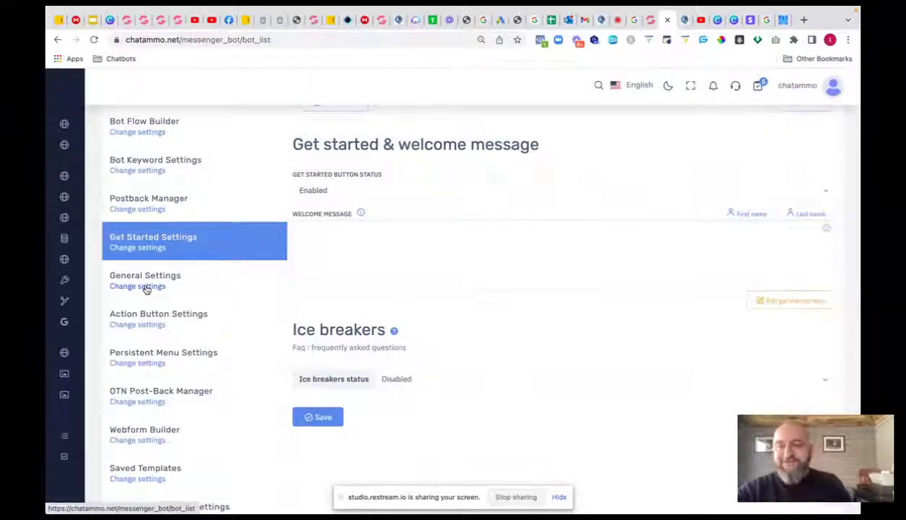
scroll(146, 289, down, 1)
scroll(146, 289, down, 1)
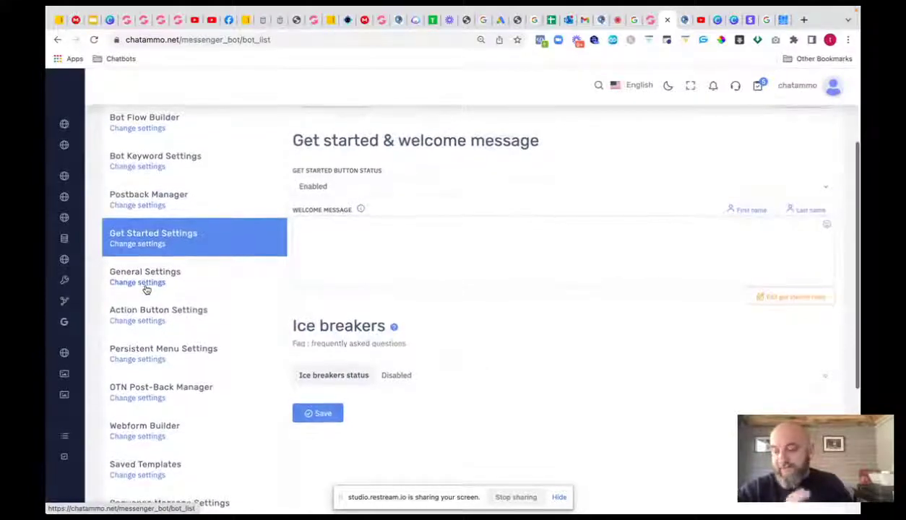
scroll(146, 289, down, 1)
- Open General Settings and inspect the available SMS API choices
click(144, 276)
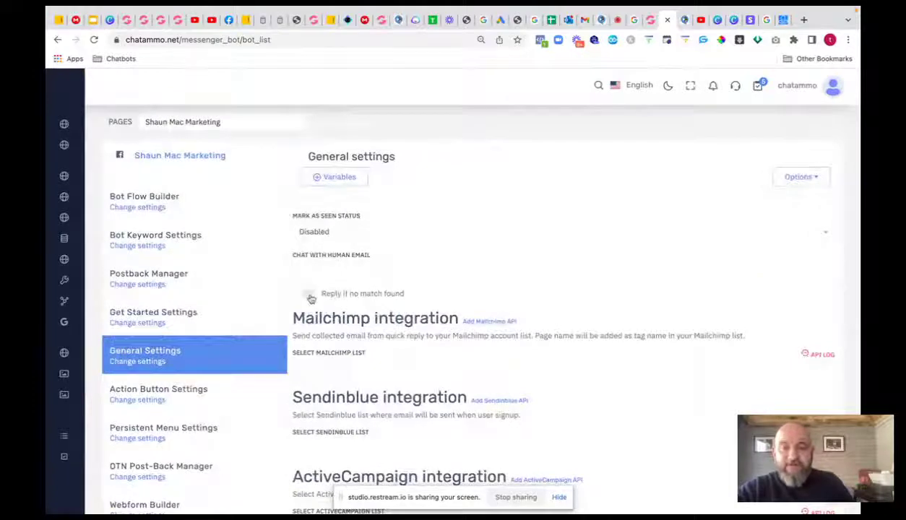
scroll(354, 363, down, 1)
scroll(364, 367, down, 5)
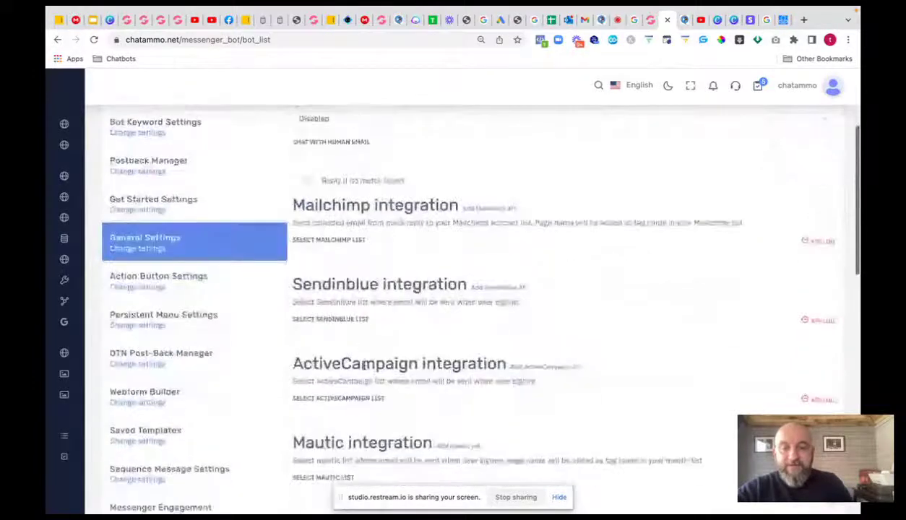
scroll(375, 372, down, 2)
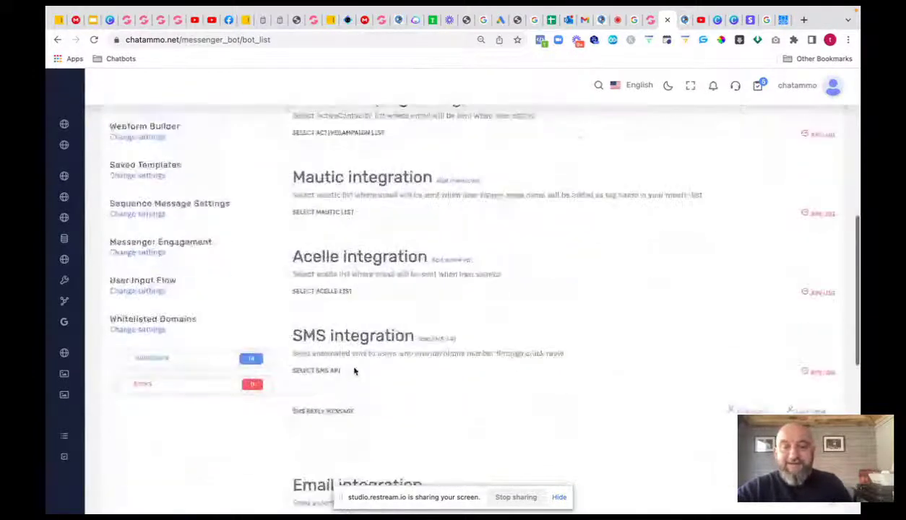
click(330, 368)
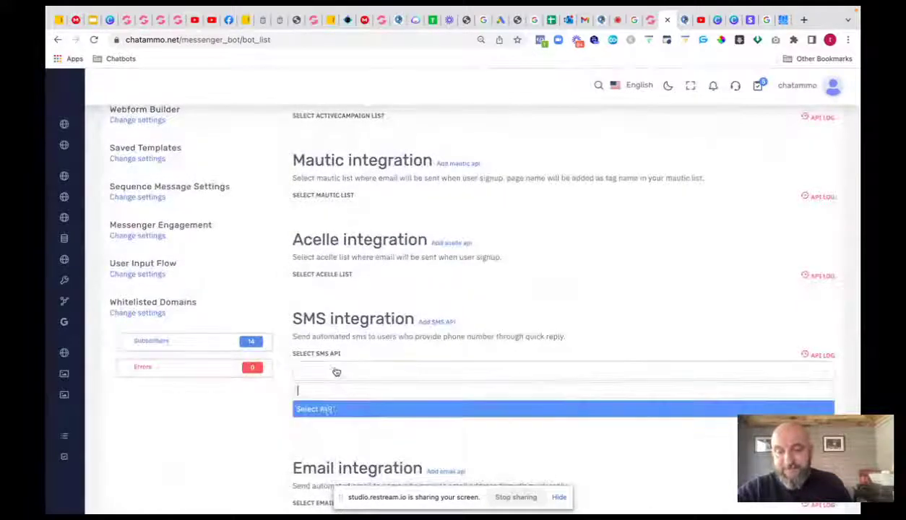
click(354, 367)
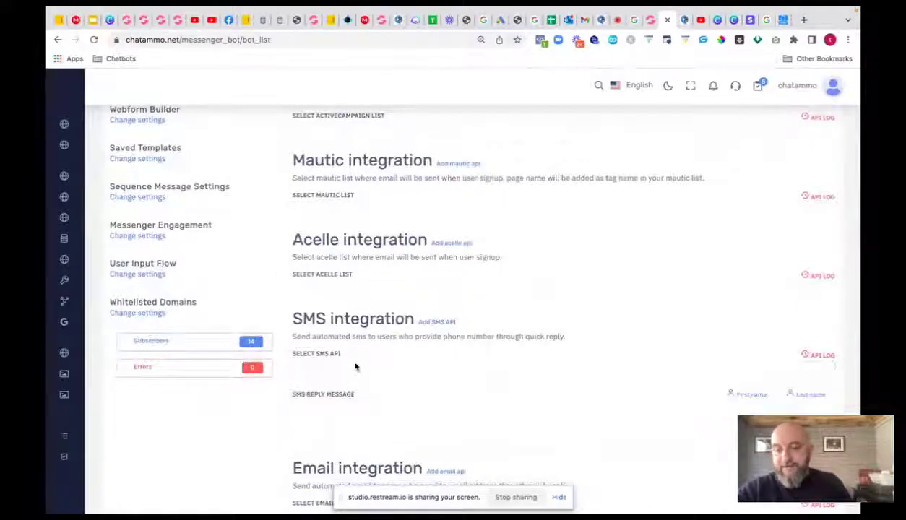
- Inspect the email API choices and the remaining sequence integration options
scroll(352, 369, down, 4)
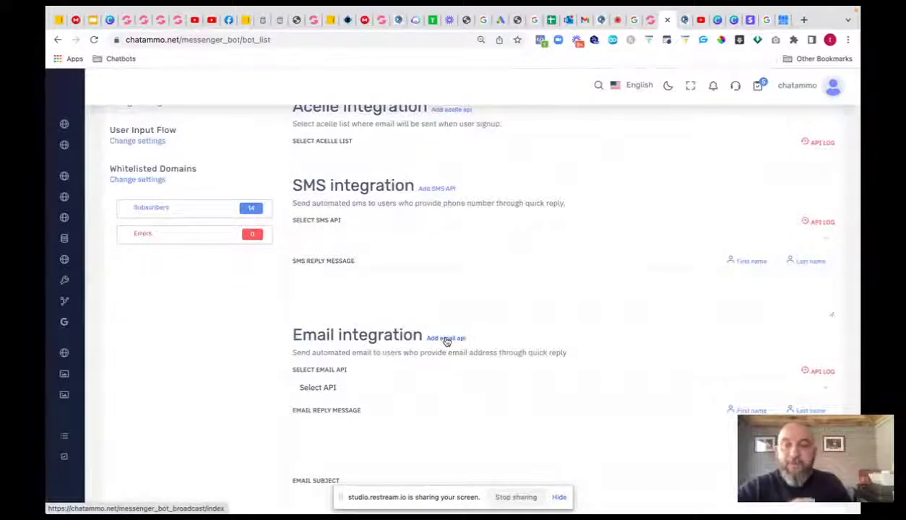
click(426, 394)
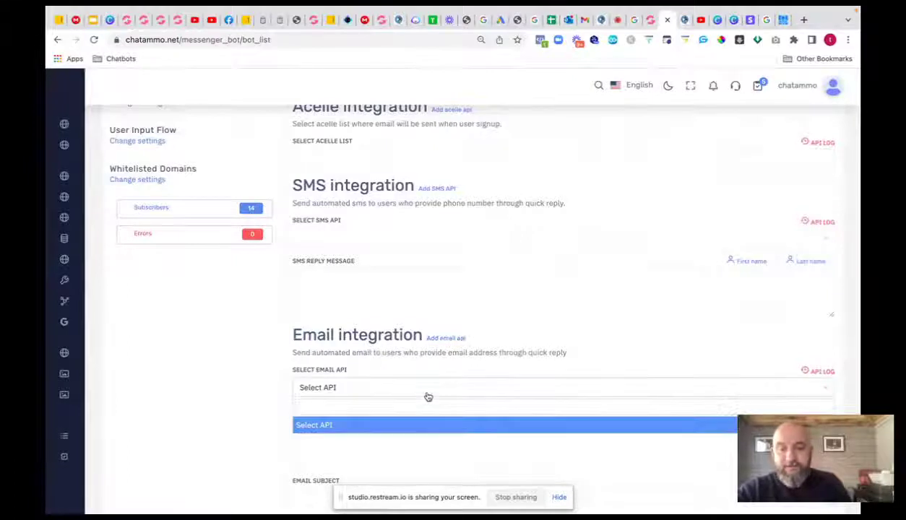
click(428, 397)
scroll(377, 433, down, 4)
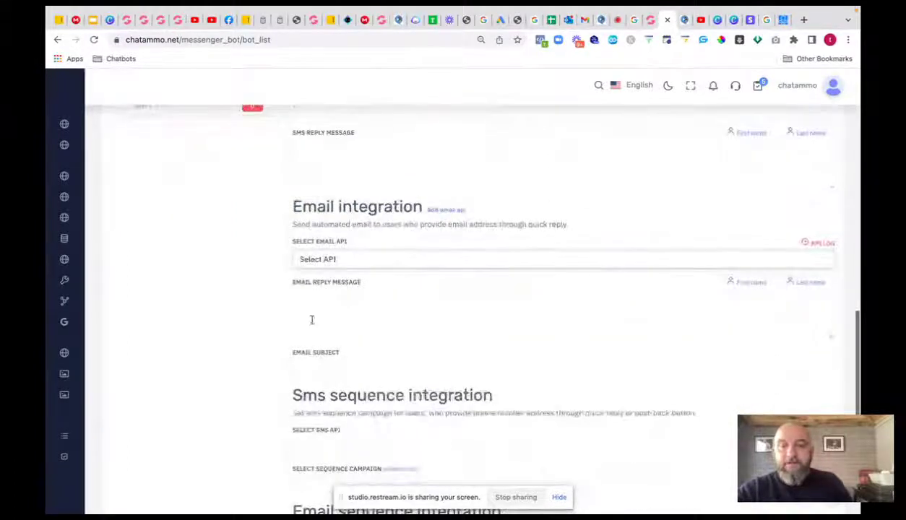
scroll(367, 408, down, 1)
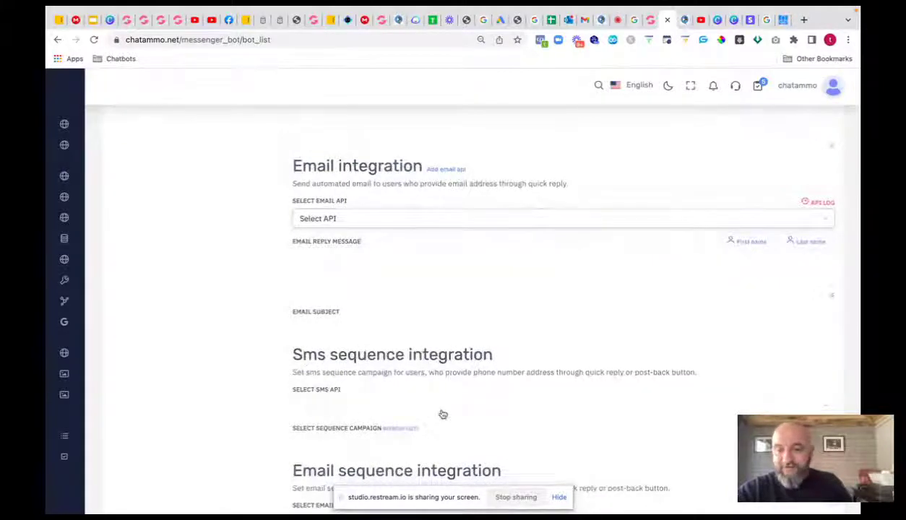
scroll(440, 412, down, 3)
scroll(439, 409, down, 1)
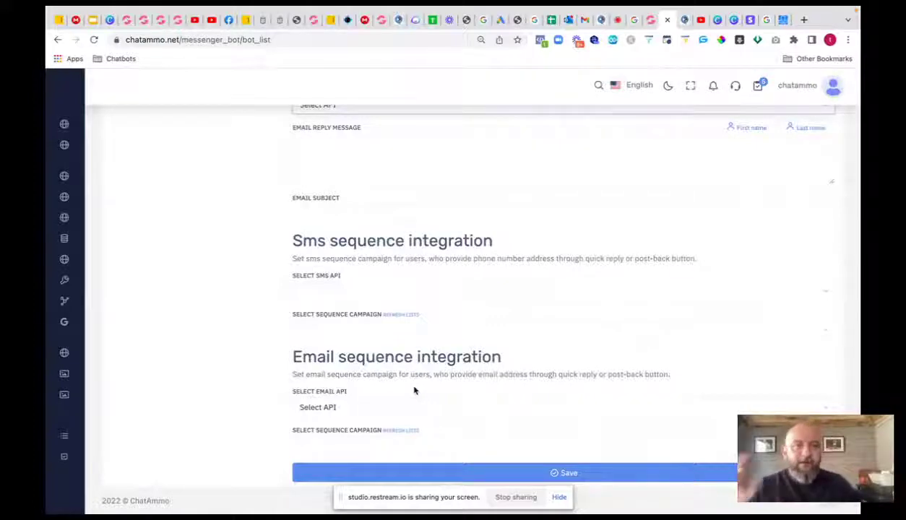
click(652, 26)
- View a promotion's affiliate links and custom landing pages, then switch to GrooveMail from Apps
click(662, 161)
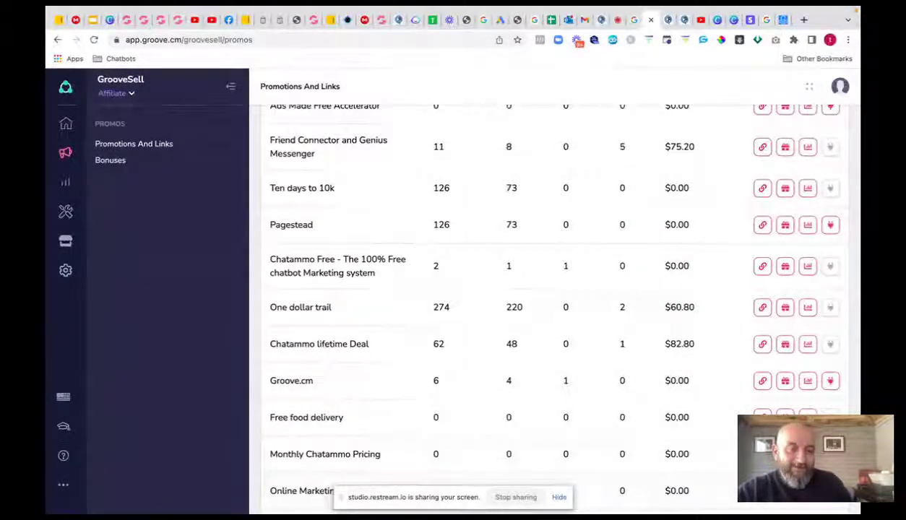
click(762, 344)
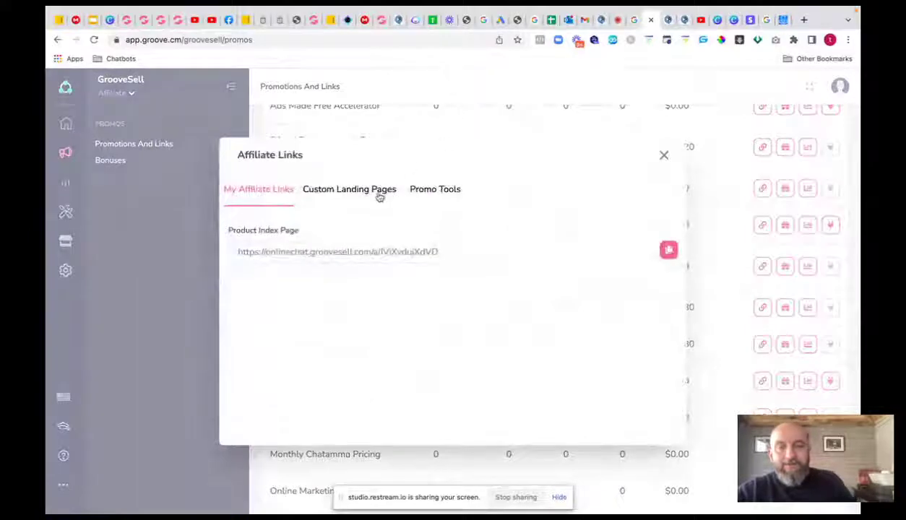
click(378, 195)
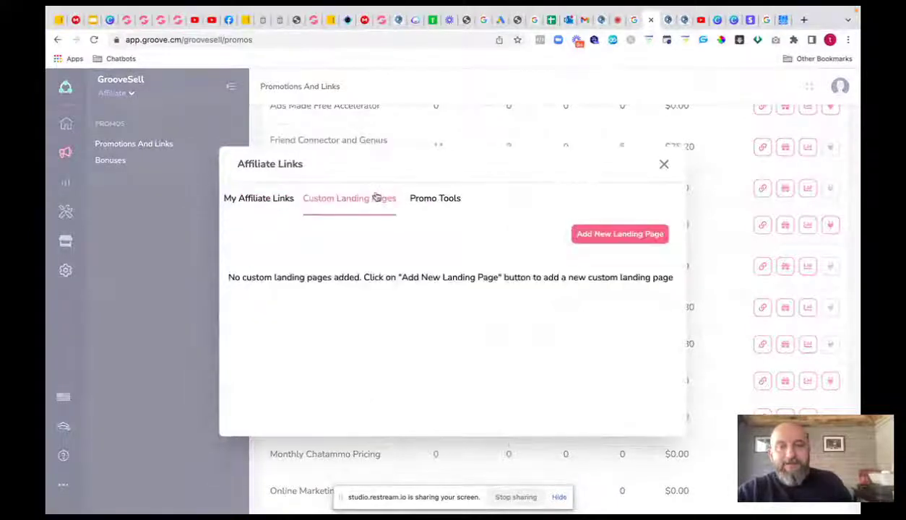
click(664, 164)
click(66, 94)
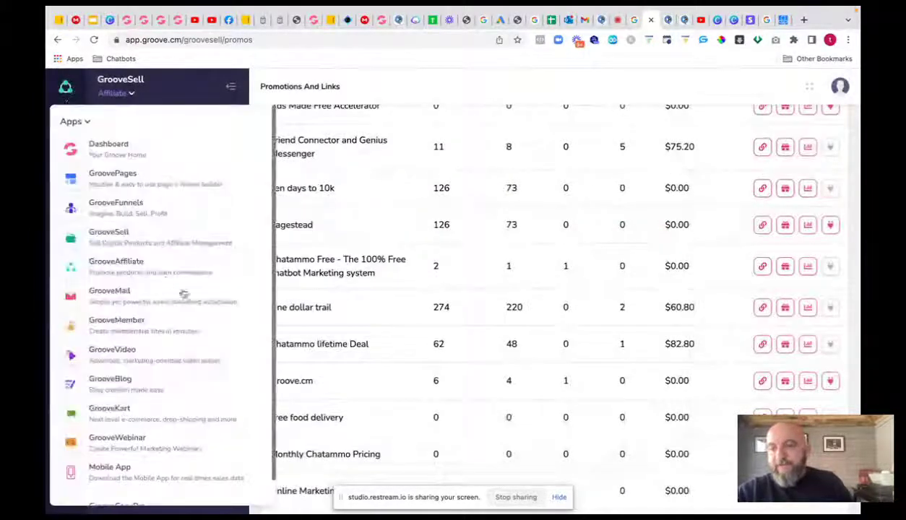
click(128, 297)
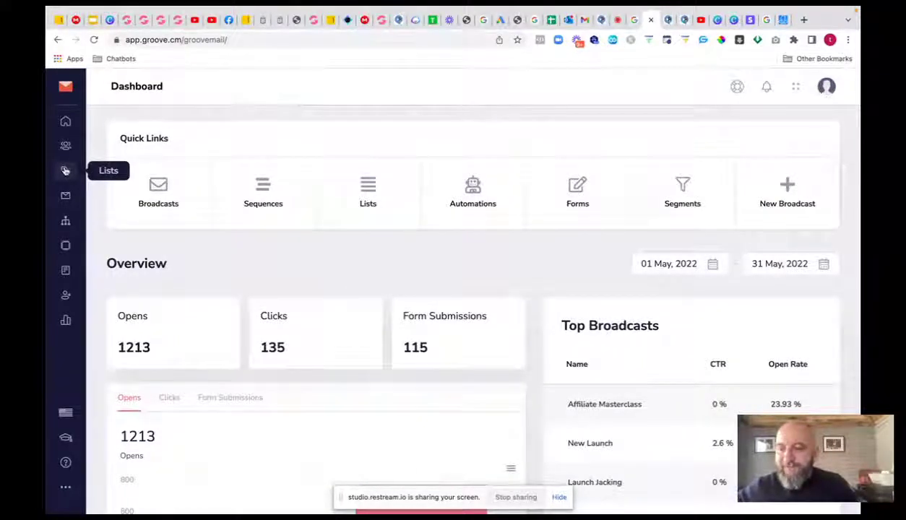
- Browse GrooveMail's Automations, Sequences, Broadcasts and Forms lists, finishing on Senders
click(66, 246)
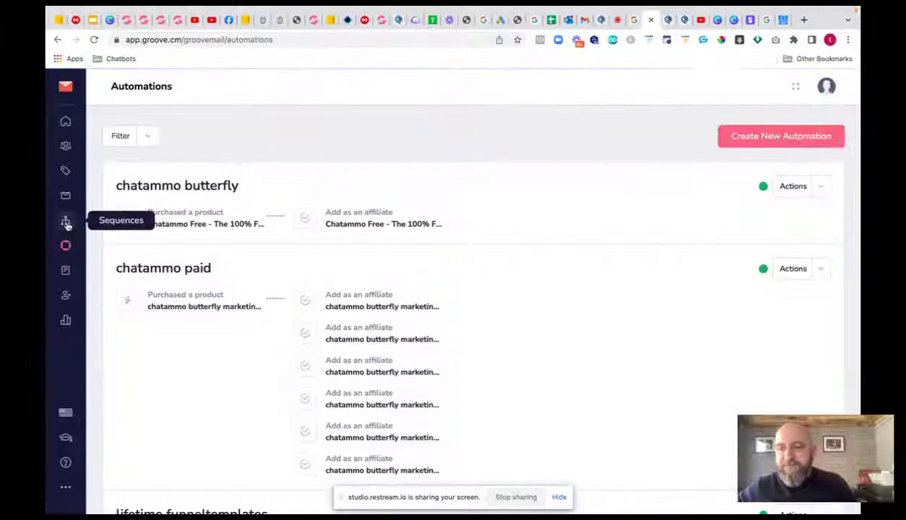
click(65, 224)
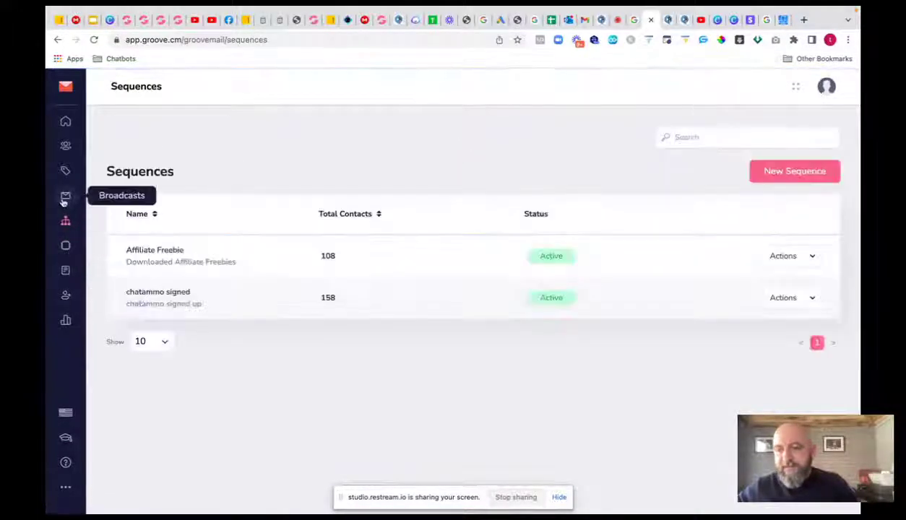
click(64, 198)
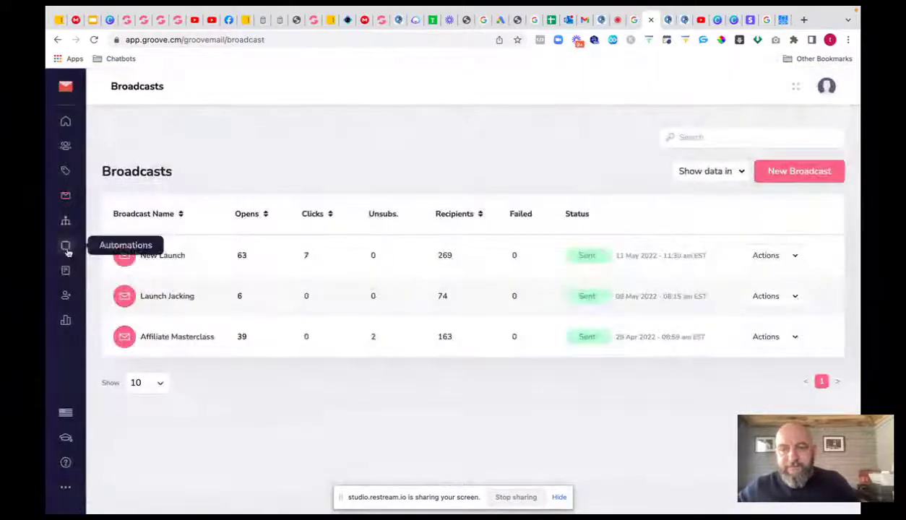
click(66, 247)
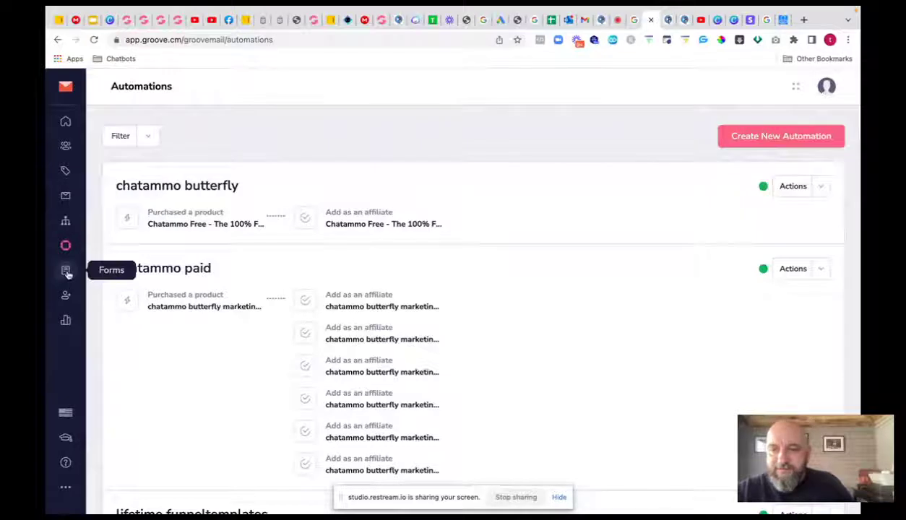
click(66, 271)
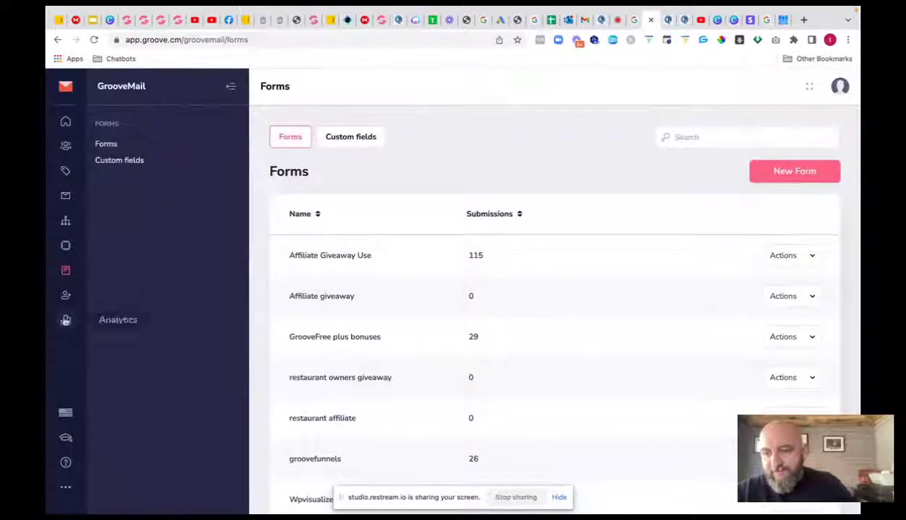
click(66, 295)
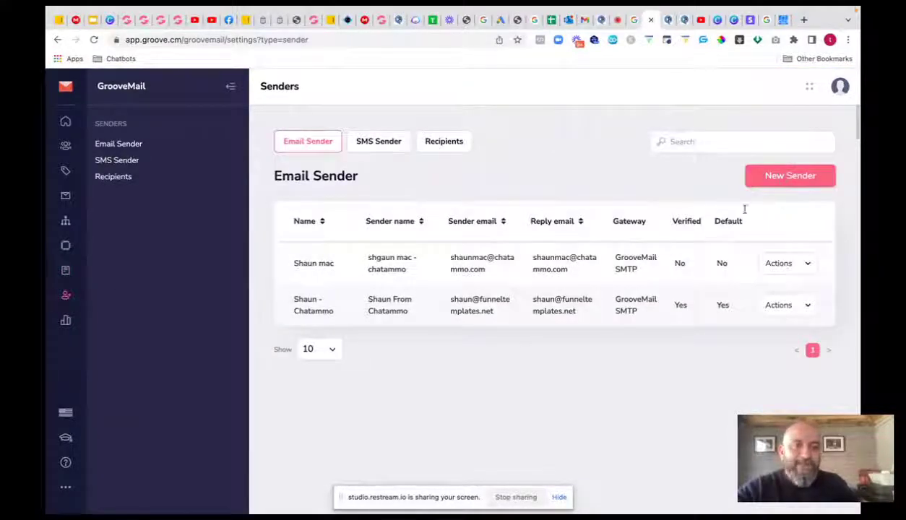
- Create a new sender, trying GrooveMail SMTP, MailGun, SendGrid and SparkPost before settling on Amazon-SES, then open a new tab
click(773, 177)
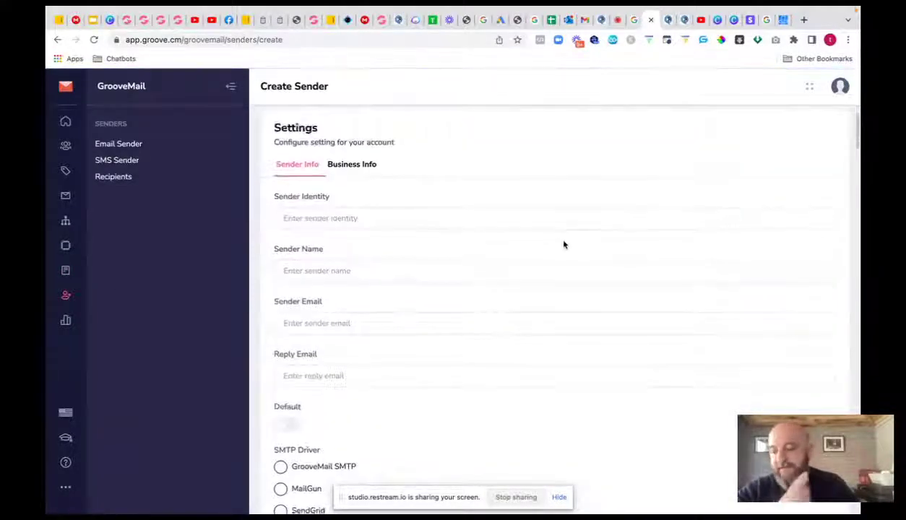
scroll(565, 245, down, 1)
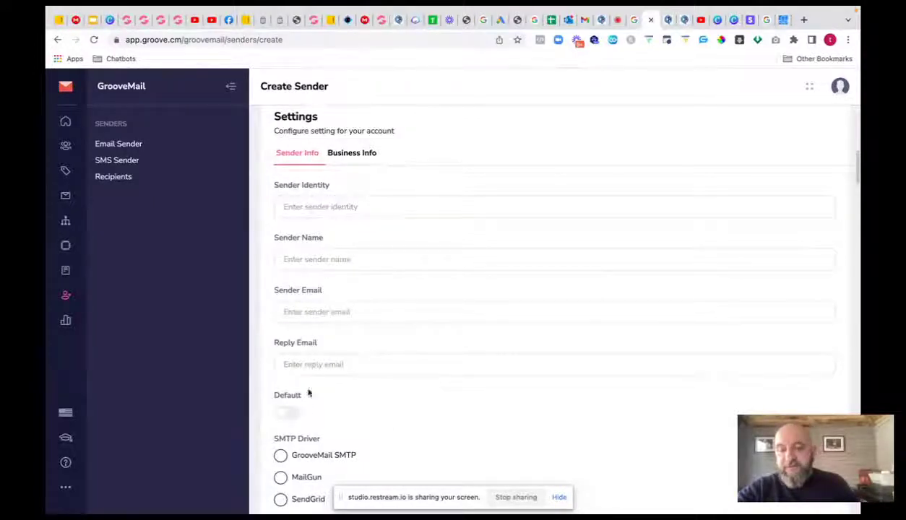
scroll(363, 423, down, 2)
click(281, 350)
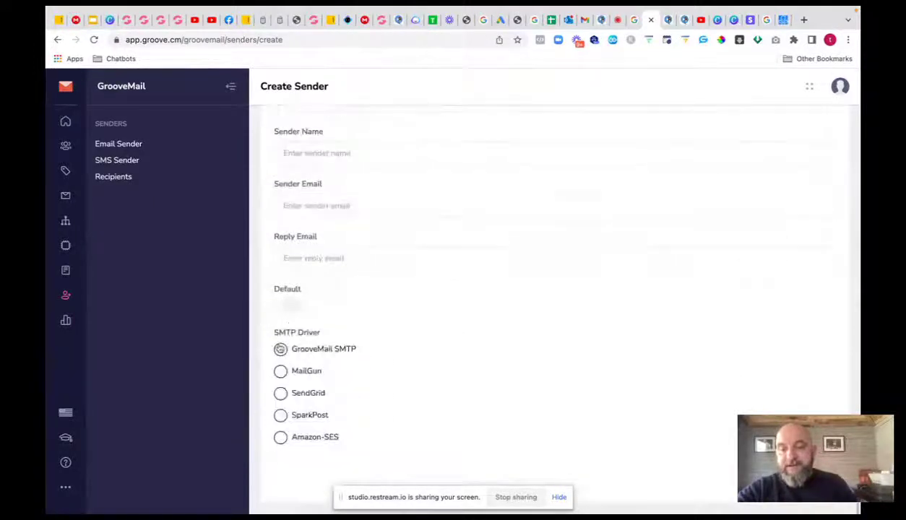
click(281, 372)
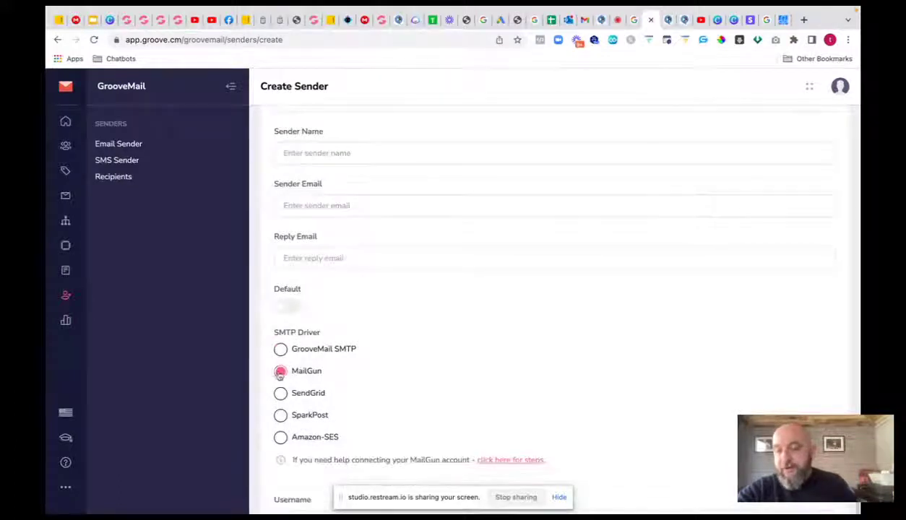
click(280, 393)
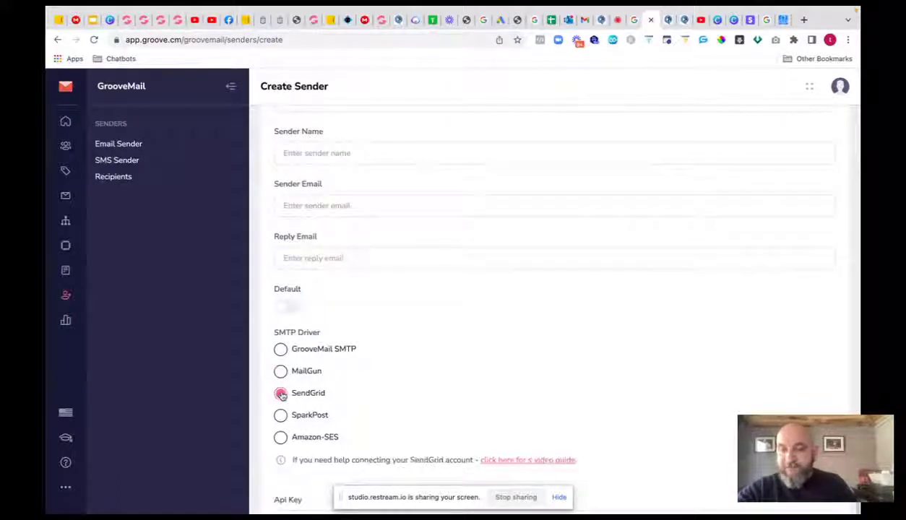
click(282, 416)
click(281, 438)
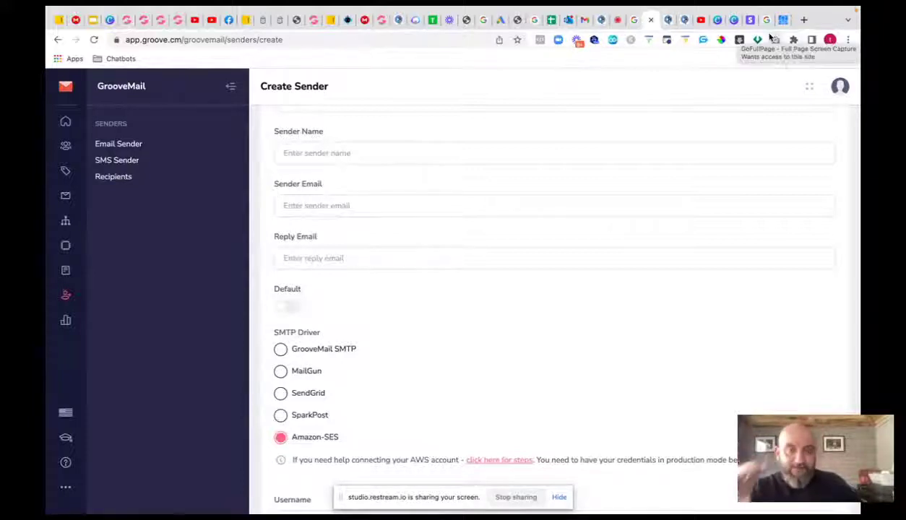
click(803, 20)
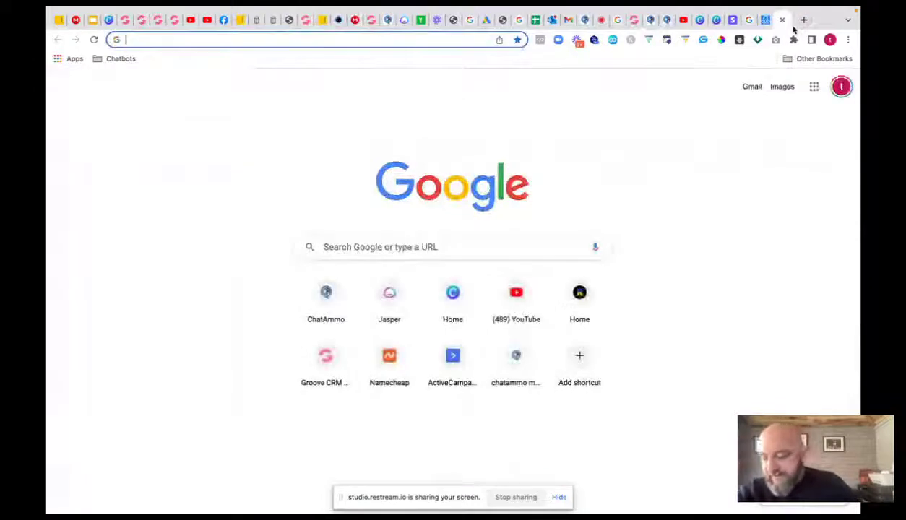
- Search Google for 'activecampaign pricing' and open ActiveCampaign's Pricing and Features page
click(377, 45)
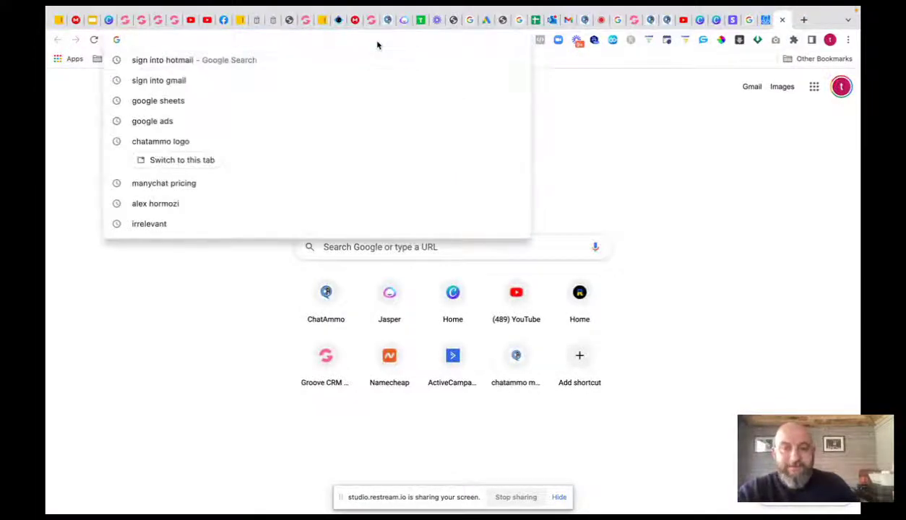
text(active)
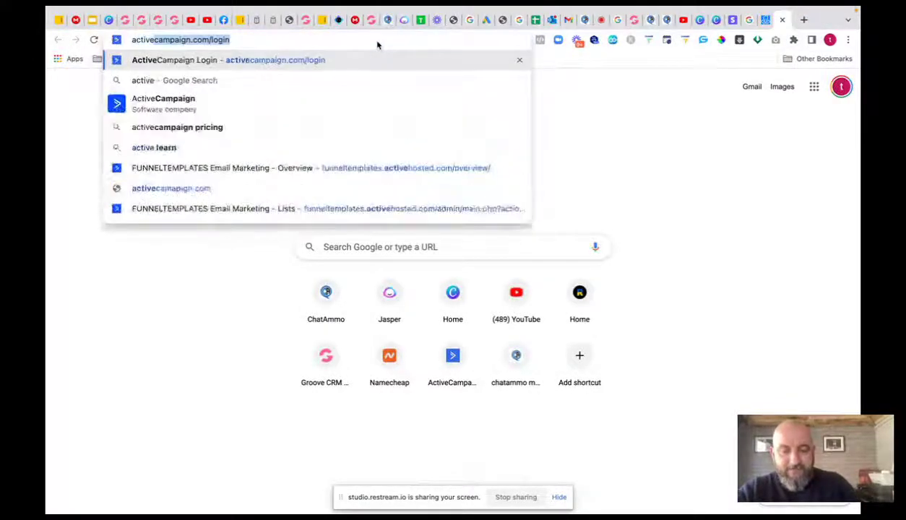
text(campaign)
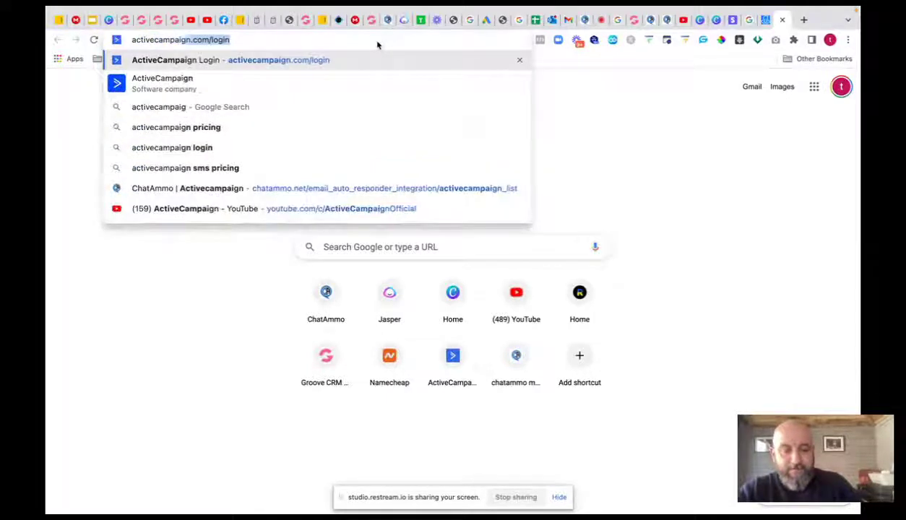
text( pri)
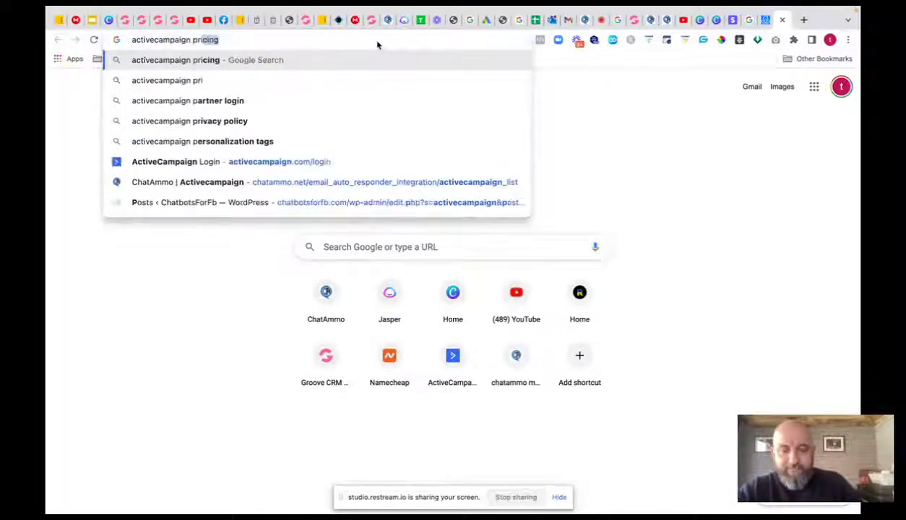
text(cing)
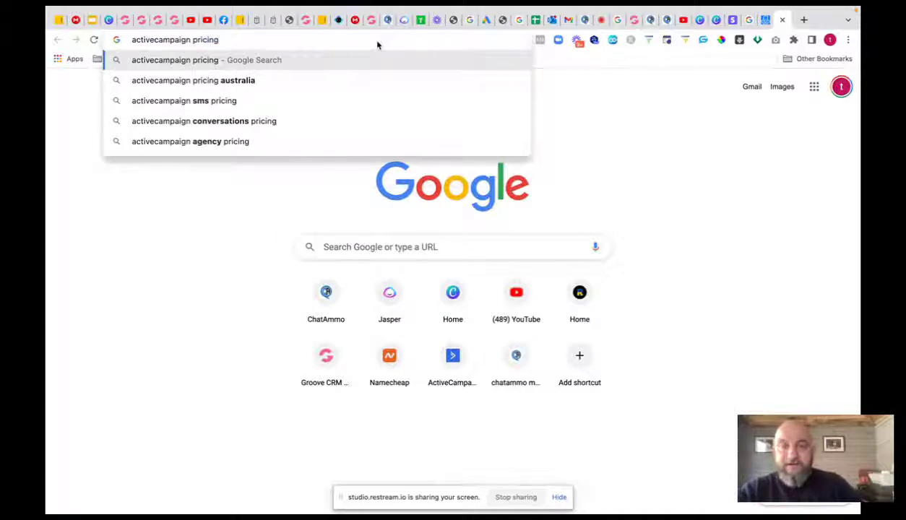
key(Return)
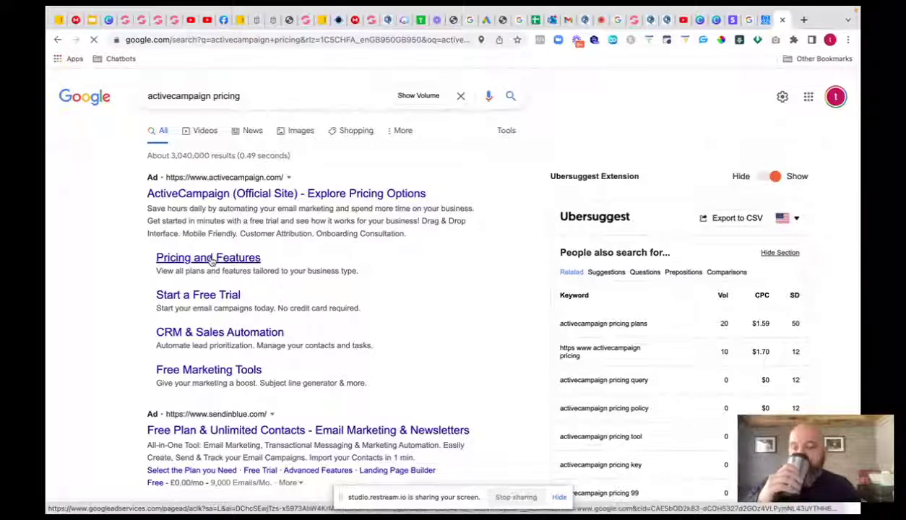
click(210, 260)
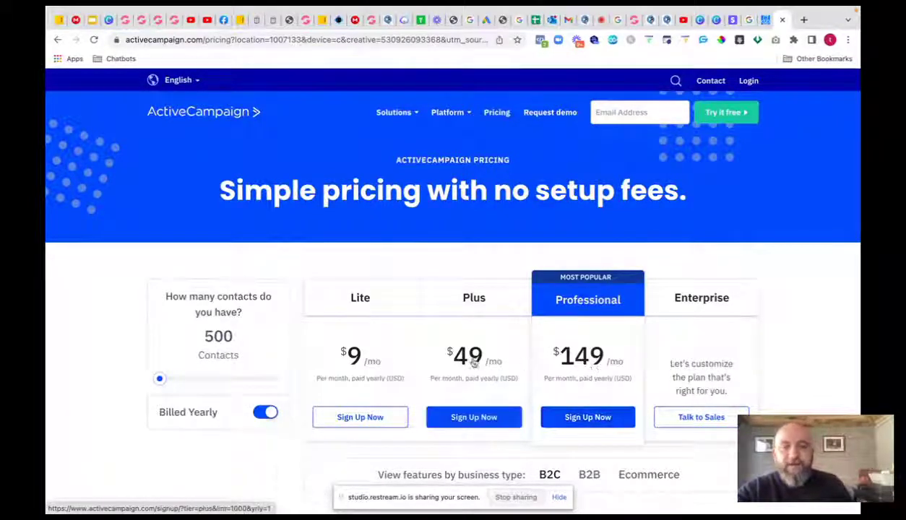
- Set the contacts slider to 25,000 (Lite $229, Plus $379, Professional $549) and open a new tab
drag(163, 382, 234, 382)
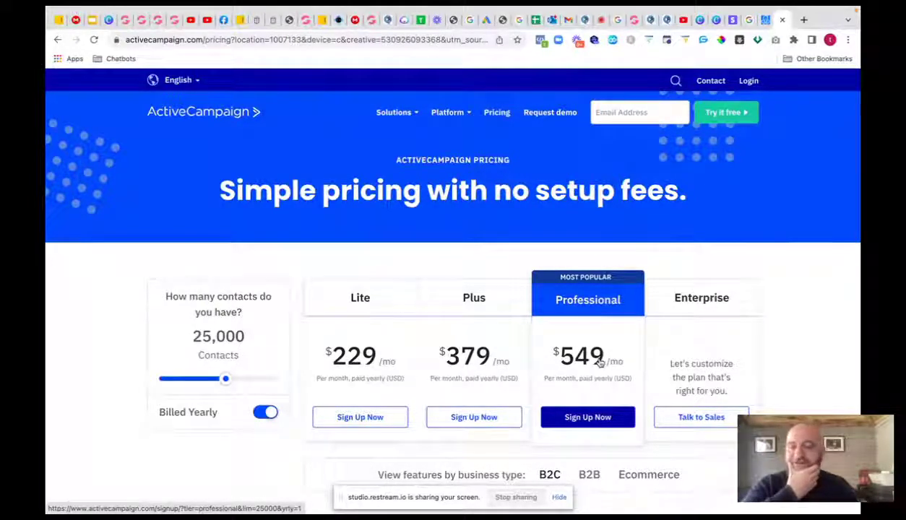
click(804, 20)
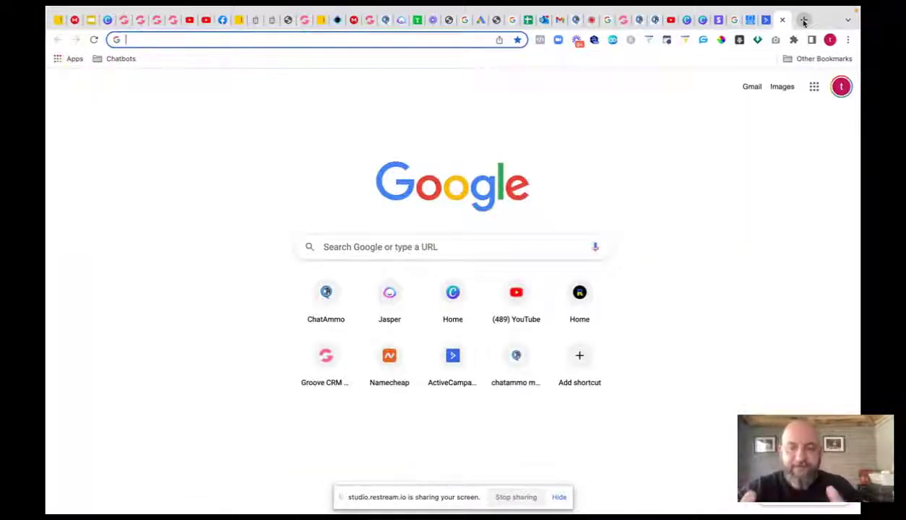
- Search 'sendgrid pricing plans' and bring up SendGrid's Email API Plans: Free $0, Essentials $15, Pro $90
text(sen)
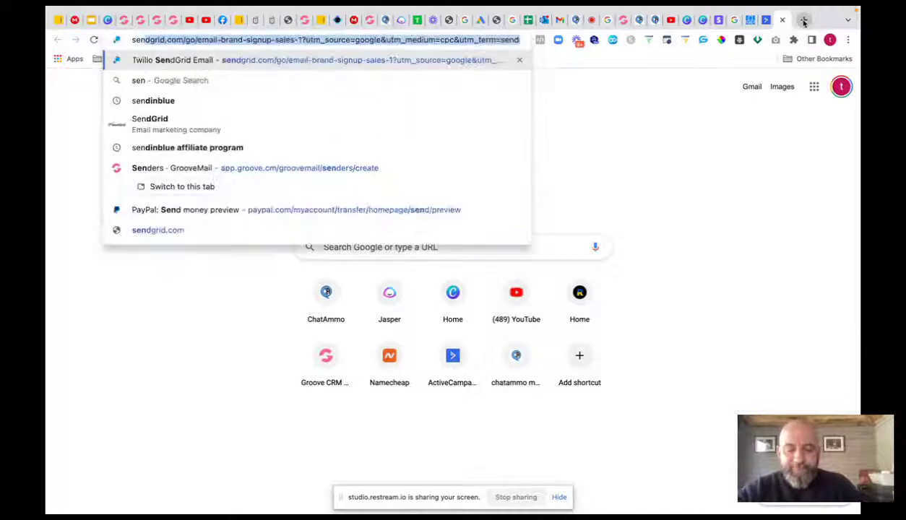
text(dgri)
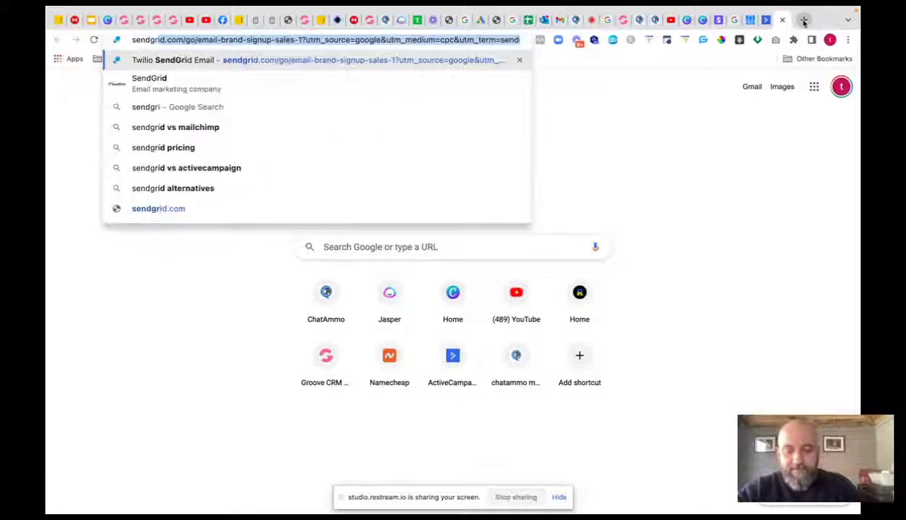
text(d prioci)
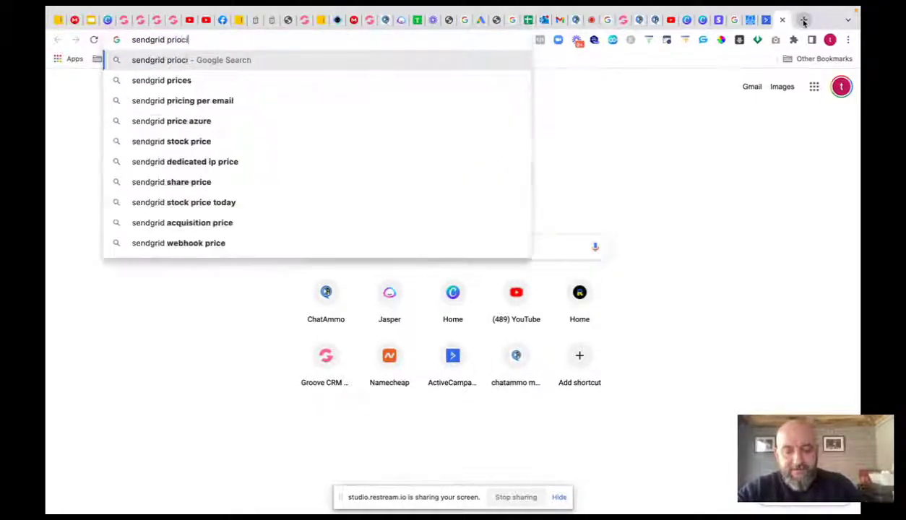
text(ng)
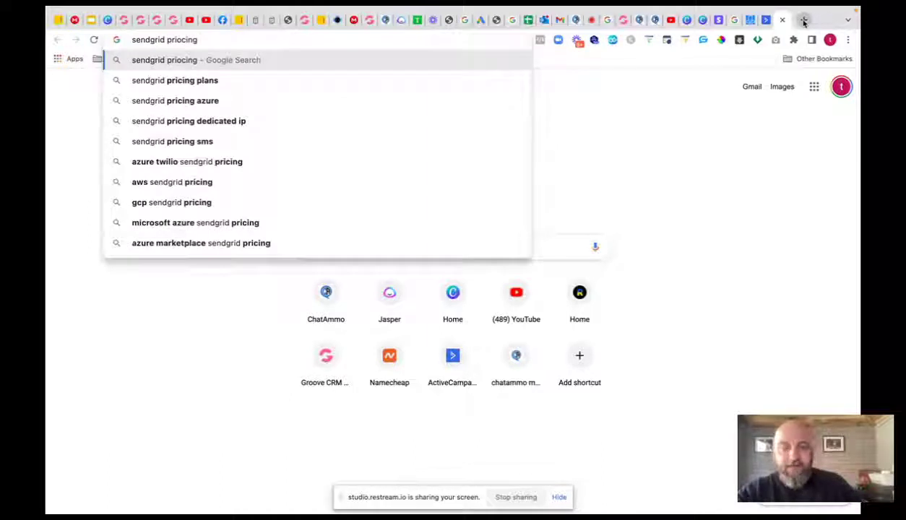
click(261, 86)
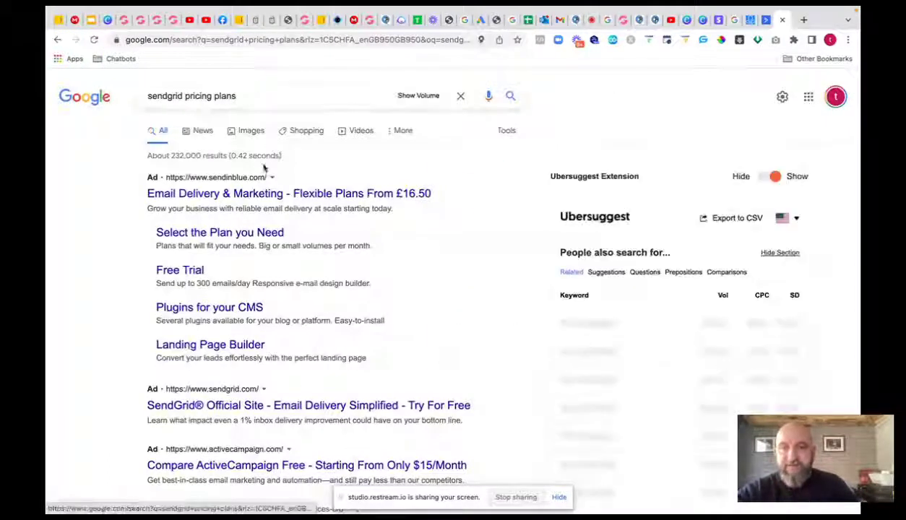
click(228, 405)
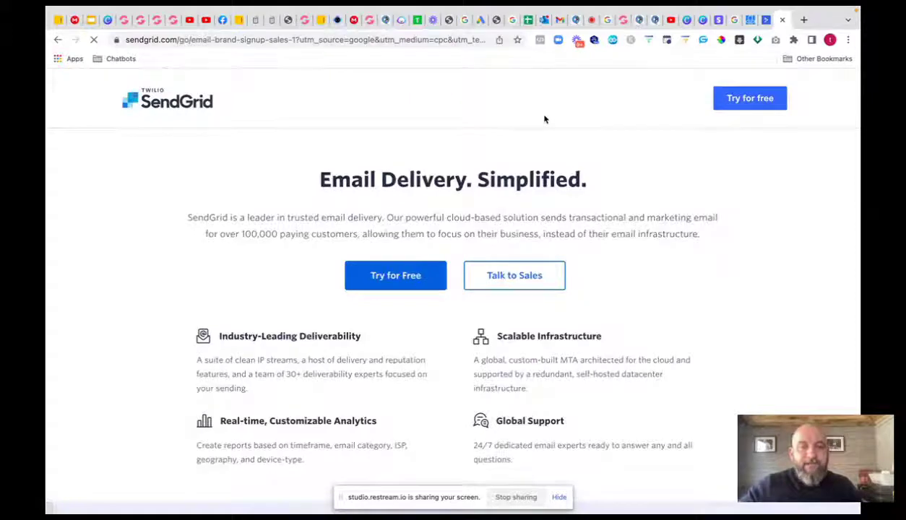
scroll(506, 283, down, 2)
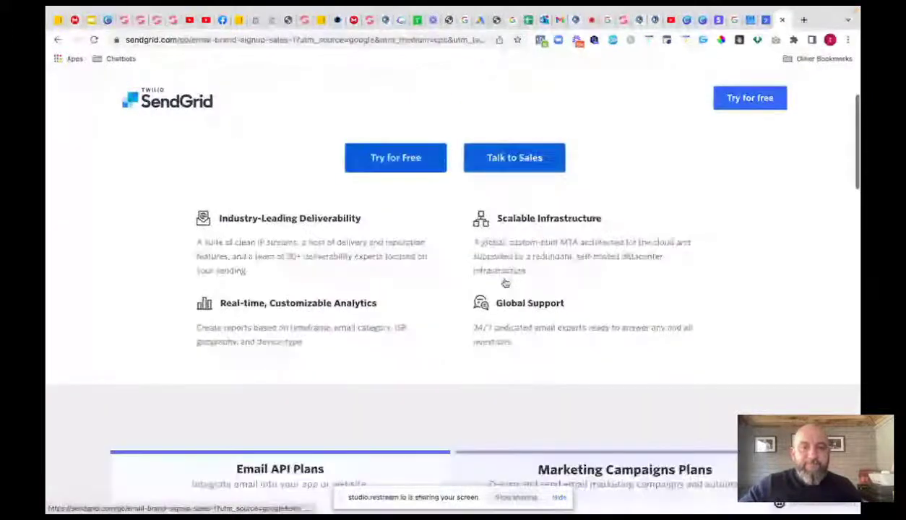
scroll(505, 284, down, 5)
scroll(505, 284, down, 1)
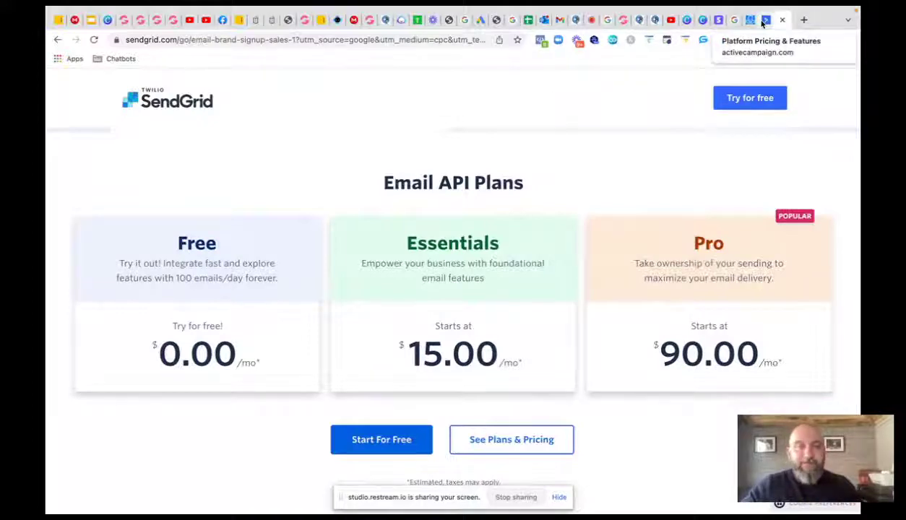
- Close the SendGrid, ActiveCampaign, ManyChat, Google search and Stripe tabs, leaving Restream Studio showing
click(765, 21)
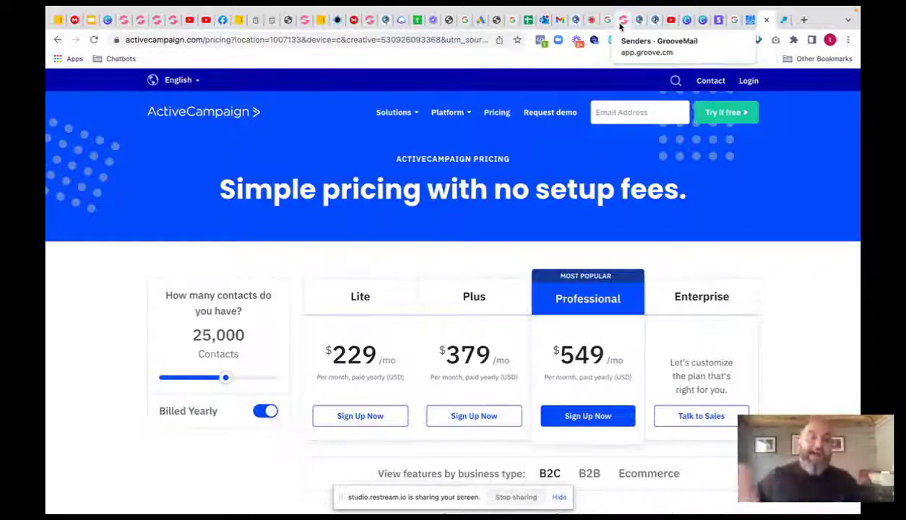
click(783, 21)
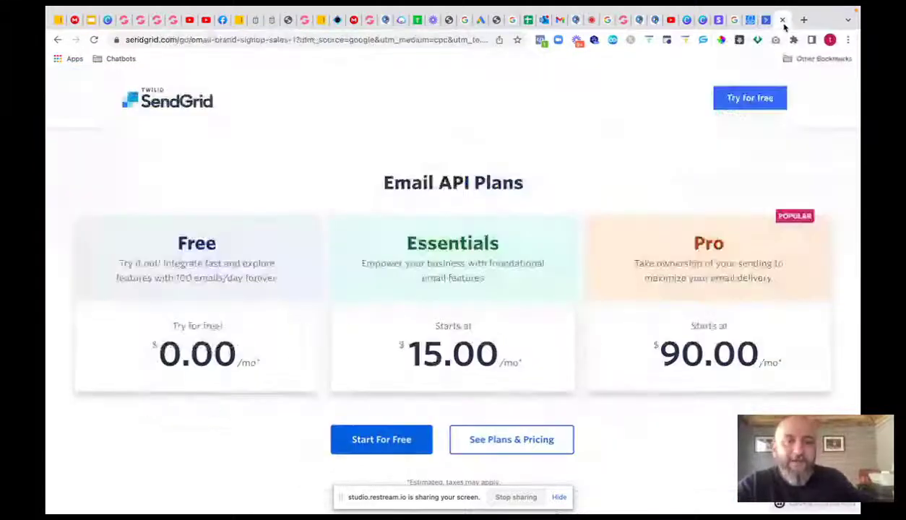
click(783, 21)
click(784, 21)
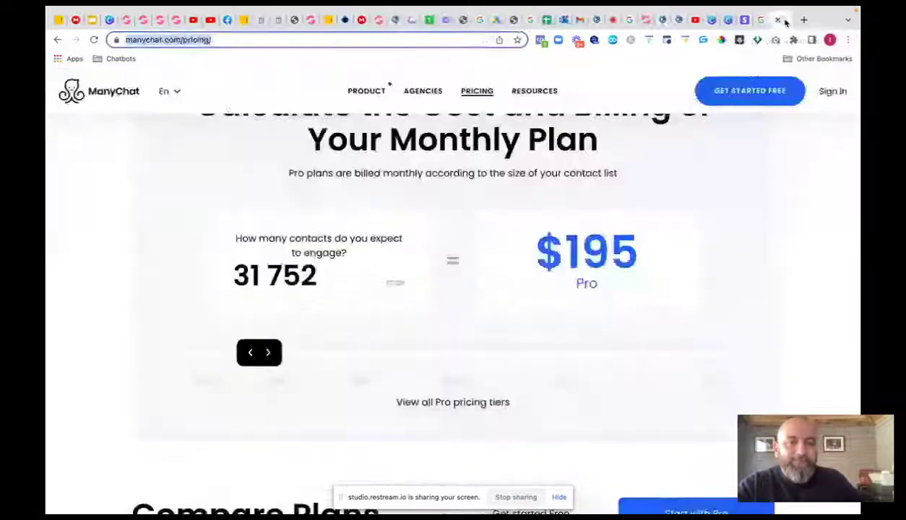
click(784, 21)
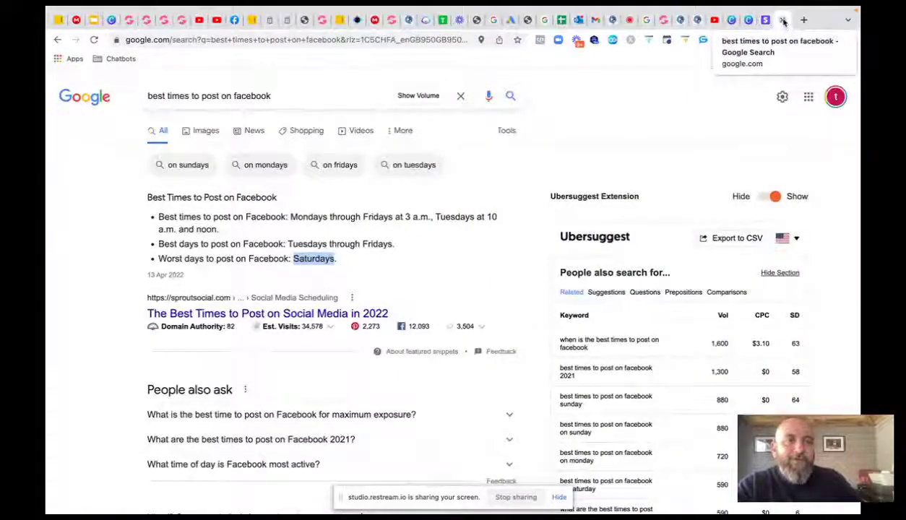
click(784, 21)
click(781, 21)
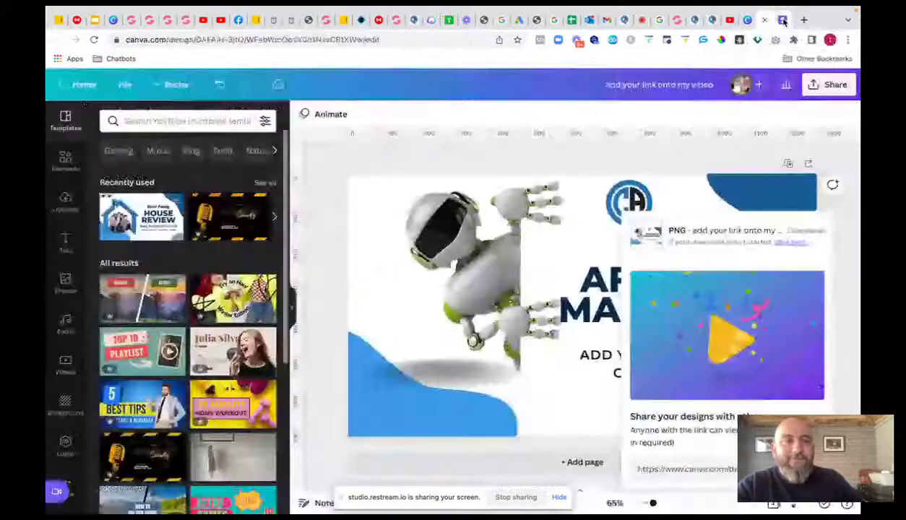
click(654, 22)
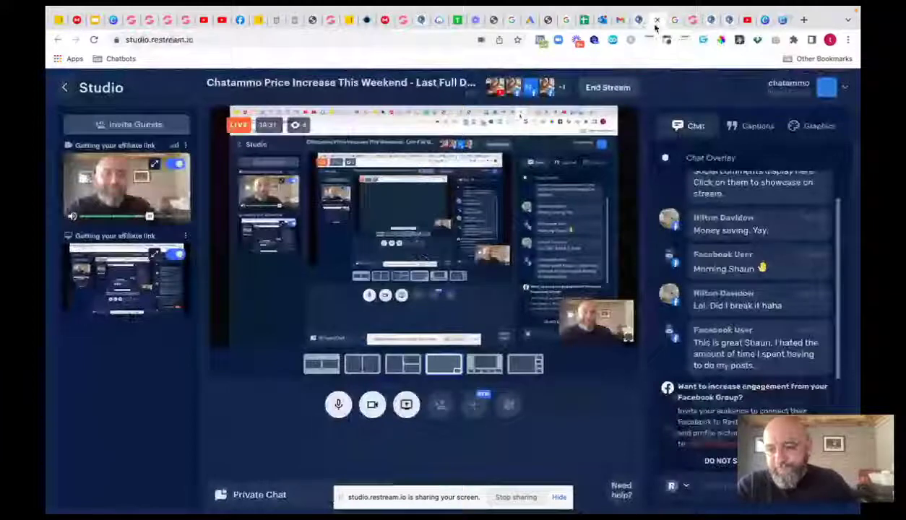
- In the Chatammo dashboard, open Integrations > API channels to list Paypal, Stripe, Mollie, Razorpay and Manual
click(692, 19)
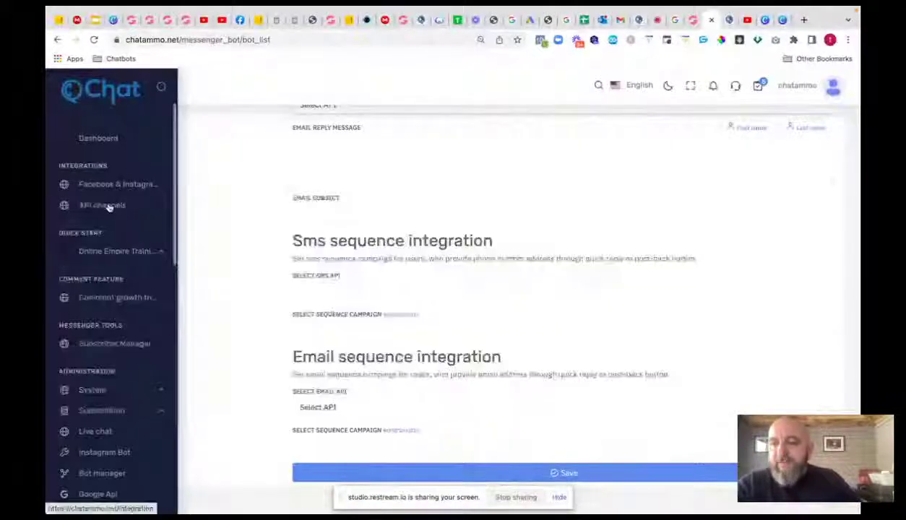
click(107, 207)
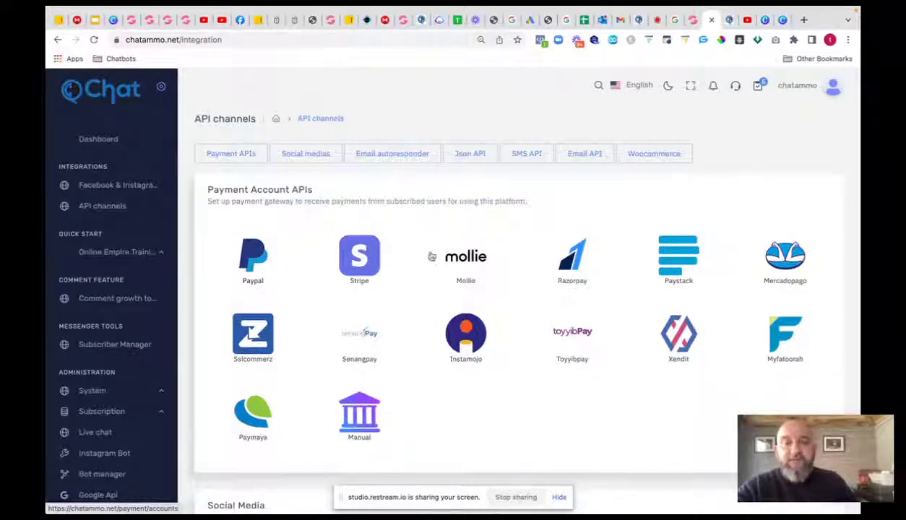
scroll(567, 260, down, 1)
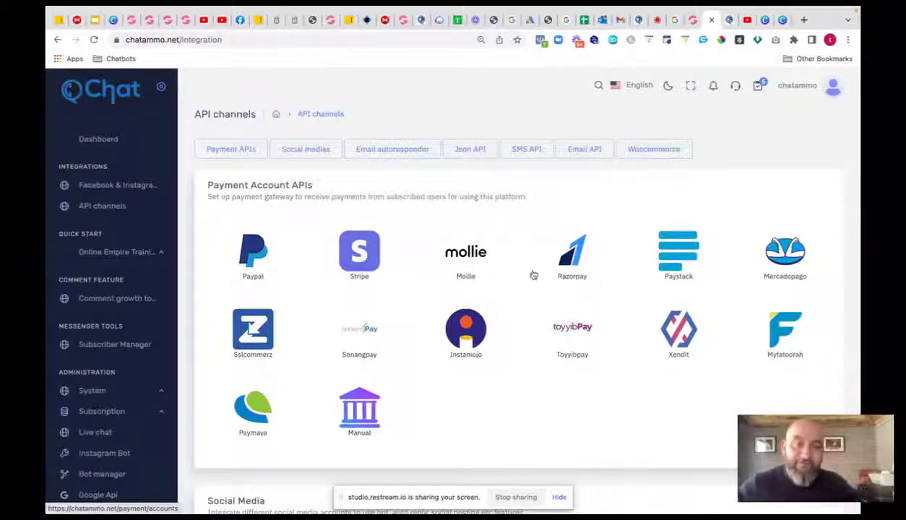
- Scroll the API channels page down to the Email Autoresponder APIs and JSON API Connector sections
scroll(500, 359, down, 4)
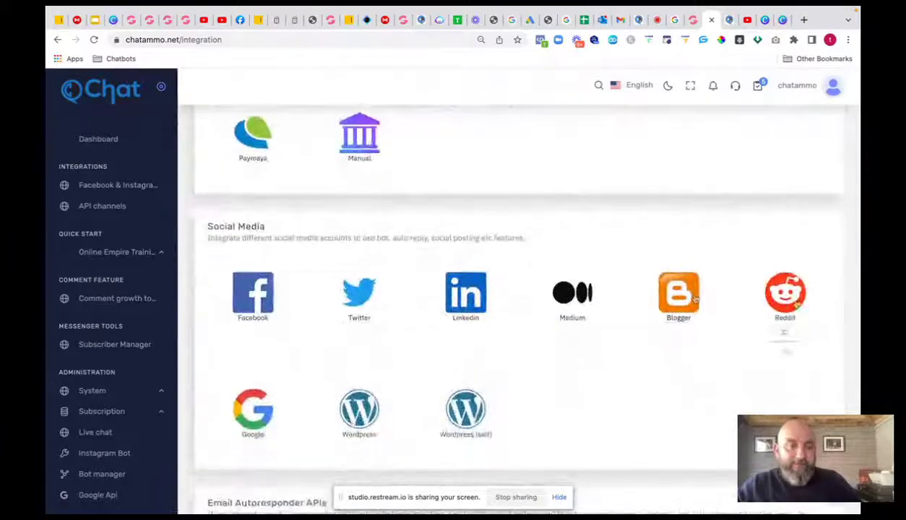
scroll(256, 351, down, 3)
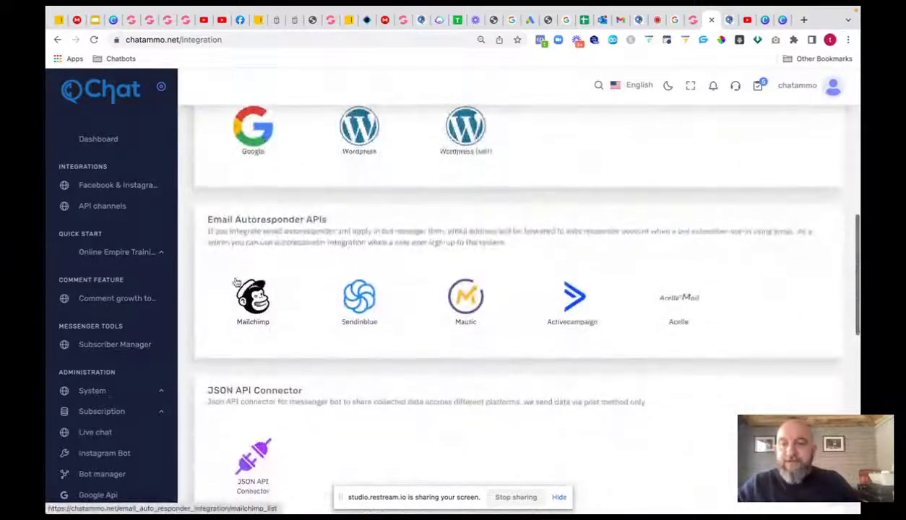
scroll(266, 258, down, 1)
scroll(256, 302, down, 1)
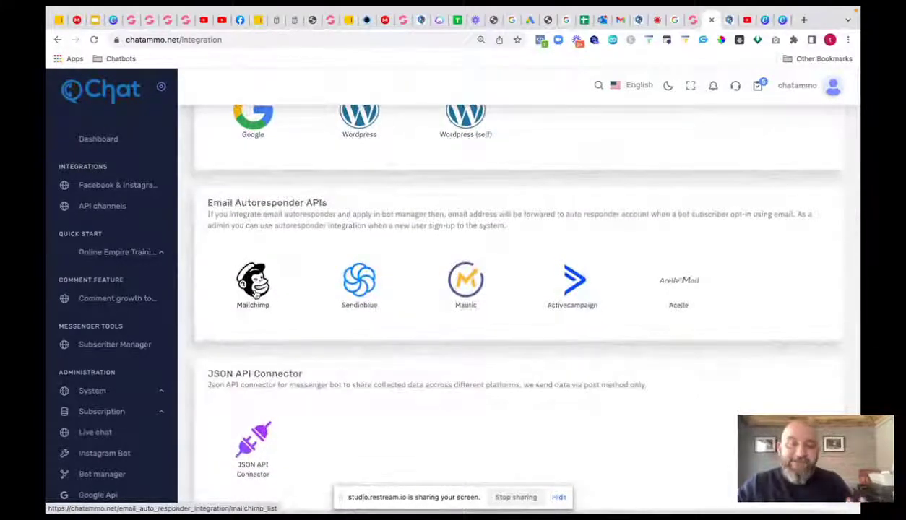
scroll(257, 293, up, 1)
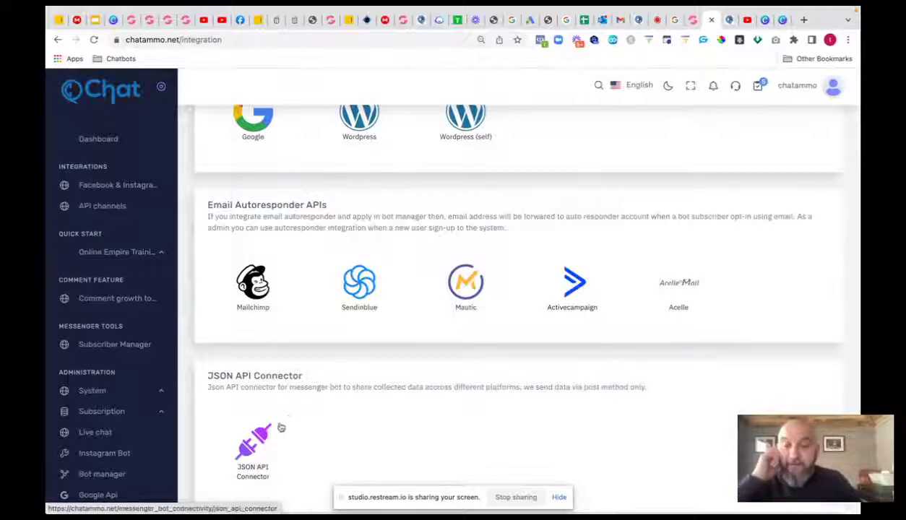
- Open the JSON API Connector and start an empty Add new connection form
click(255, 436)
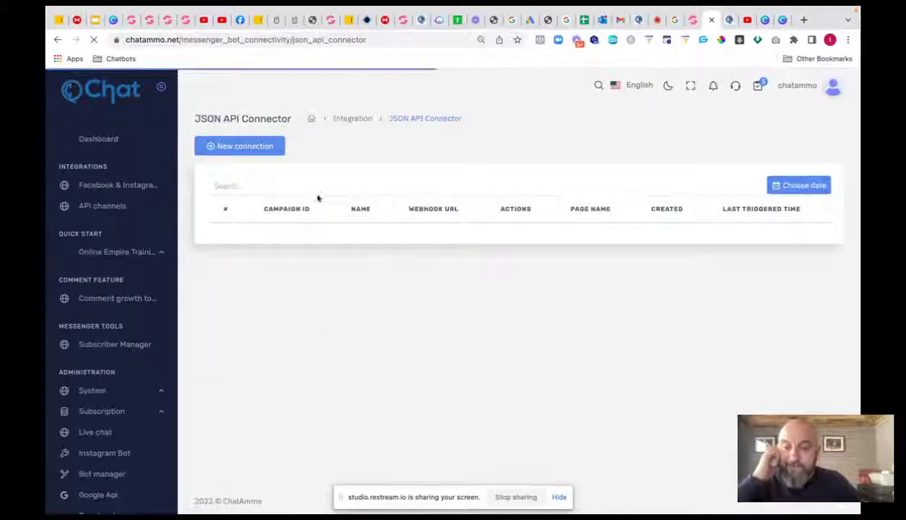
click(253, 148)
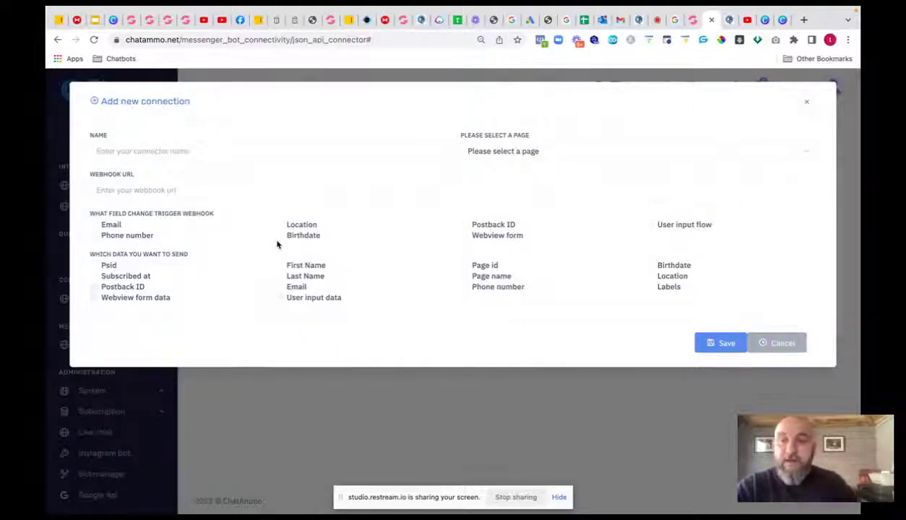
- Select the Webhook URL field, then close the Add new connection form without saving
click(130, 189)
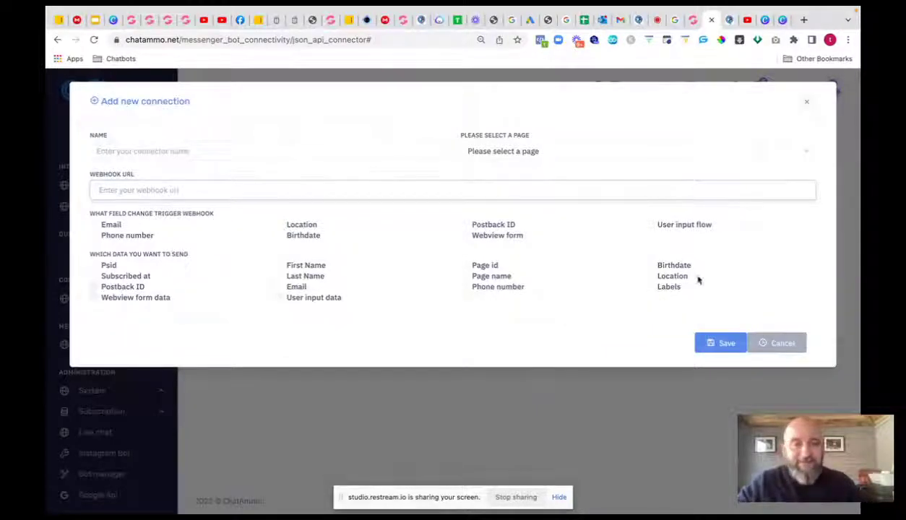
click(807, 105)
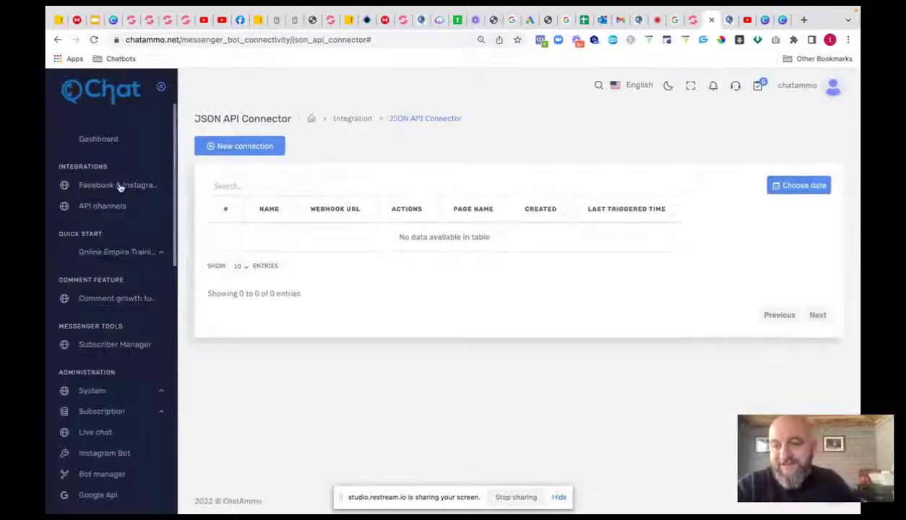
- Return to the API channels page and scroll through the SMS APIs (Twilio, Plivo, Clickatell, Nexmo, Msg91) and Email APIs
click(58, 39)
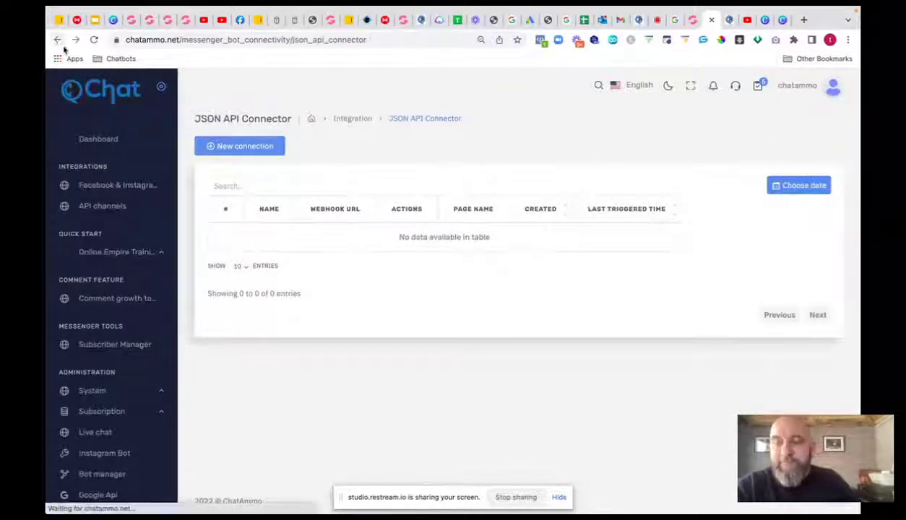
click(354, 121)
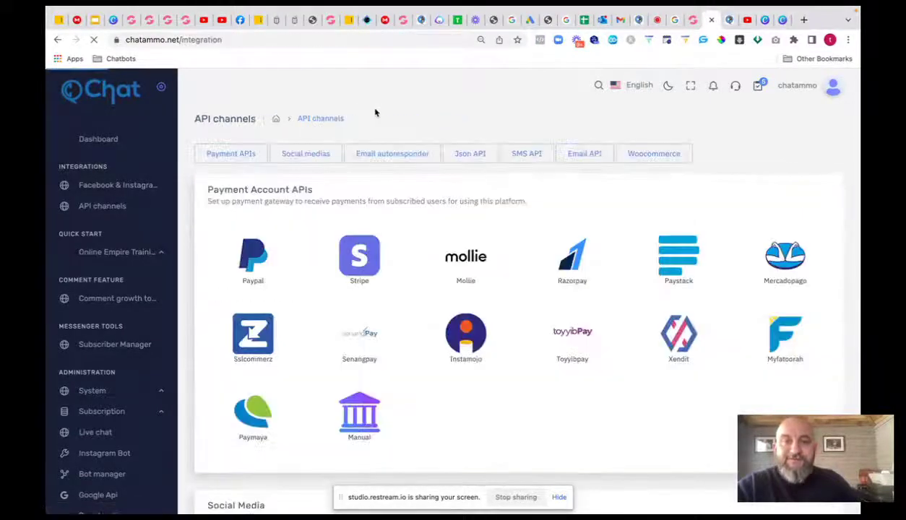
scroll(462, 250, down, 20)
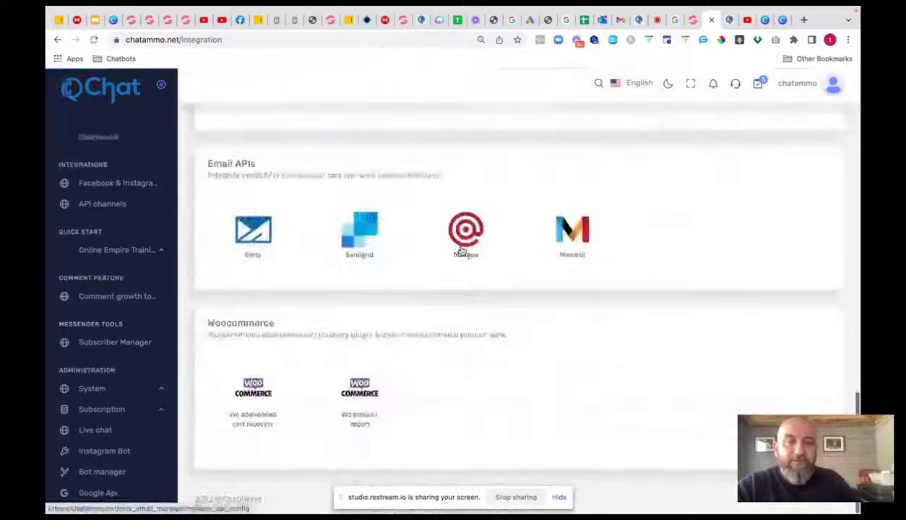
scroll(462, 251, up, 4)
scroll(461, 250, down, 4)
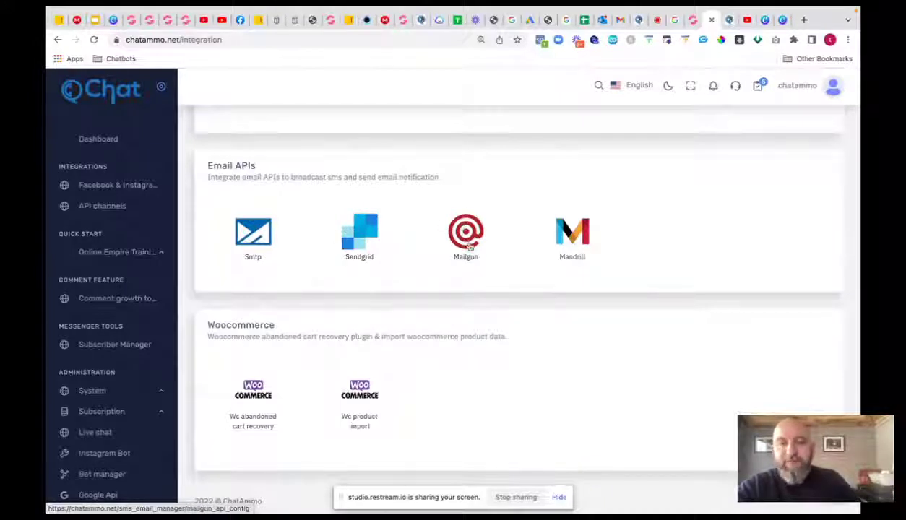
scroll(358, 240, up, 3)
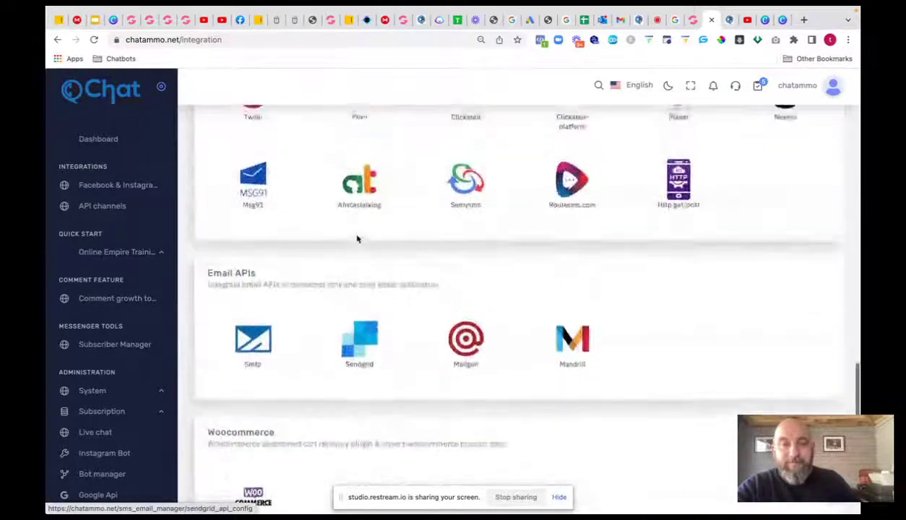
scroll(357, 240, up, 2)
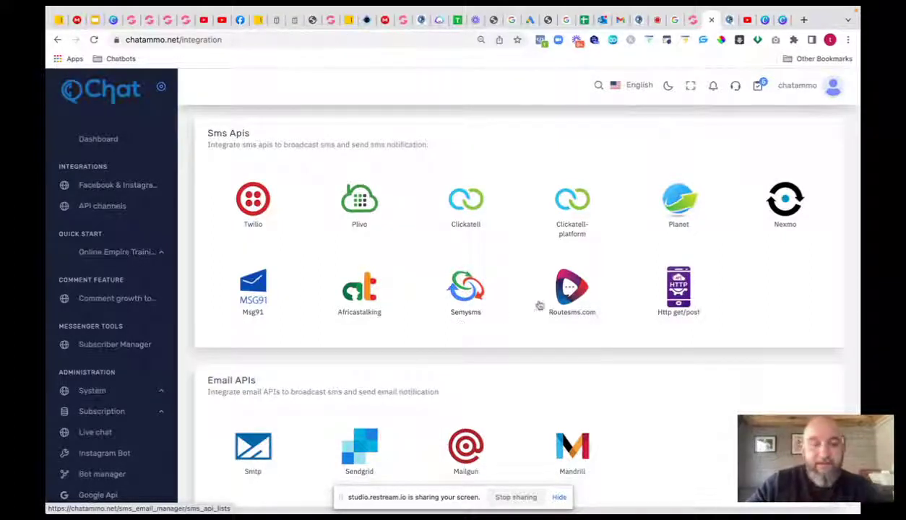
- Open the empty SMS API list, view the Add new api choices, then return to the API channels page
click(663, 284)
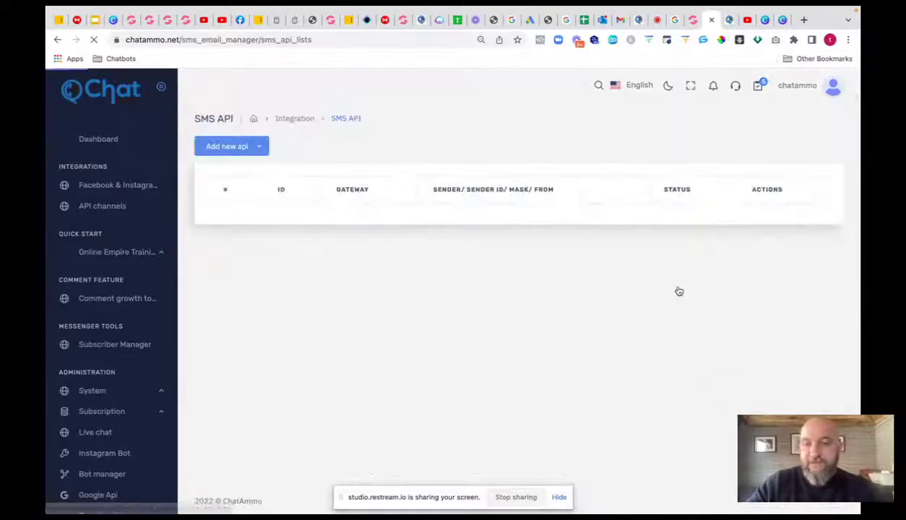
click(259, 144)
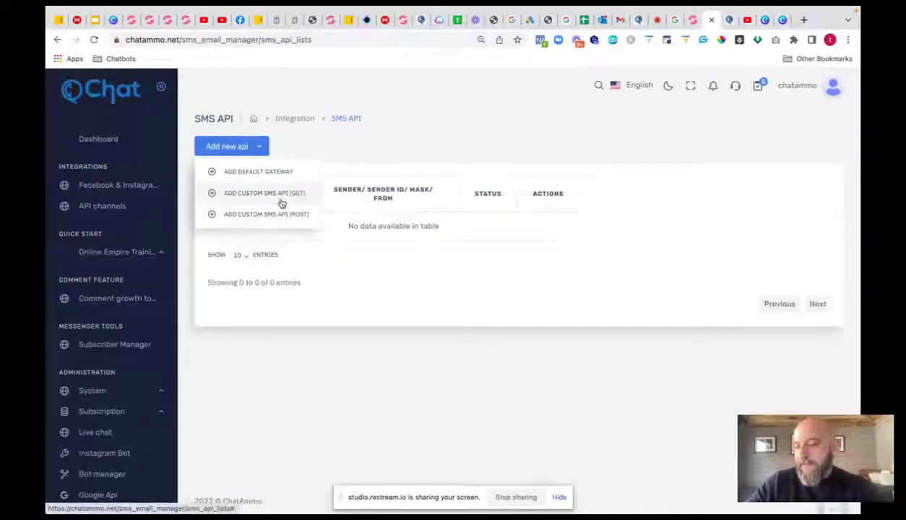
click(385, 138)
click(59, 41)
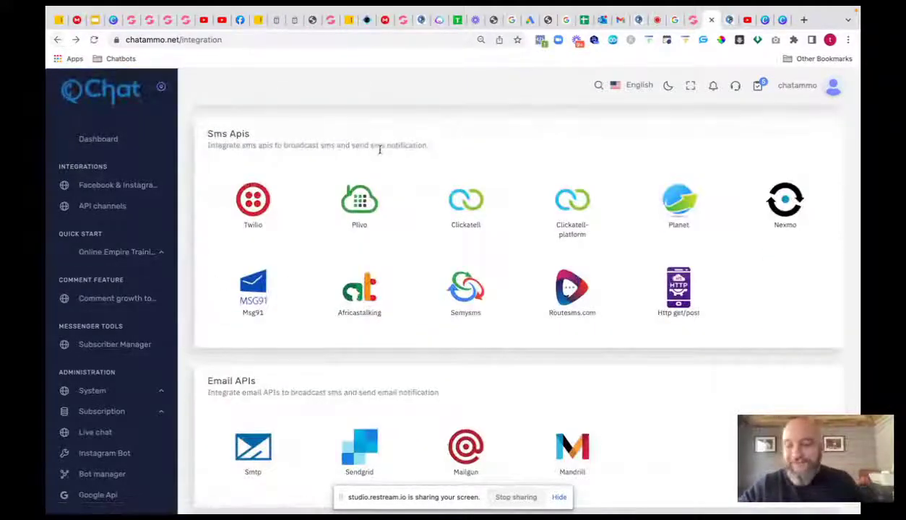
- Expand the Online Empire Training entry under Quick Start in the Chatammo sidebar
scroll(381, 154, up, 2)
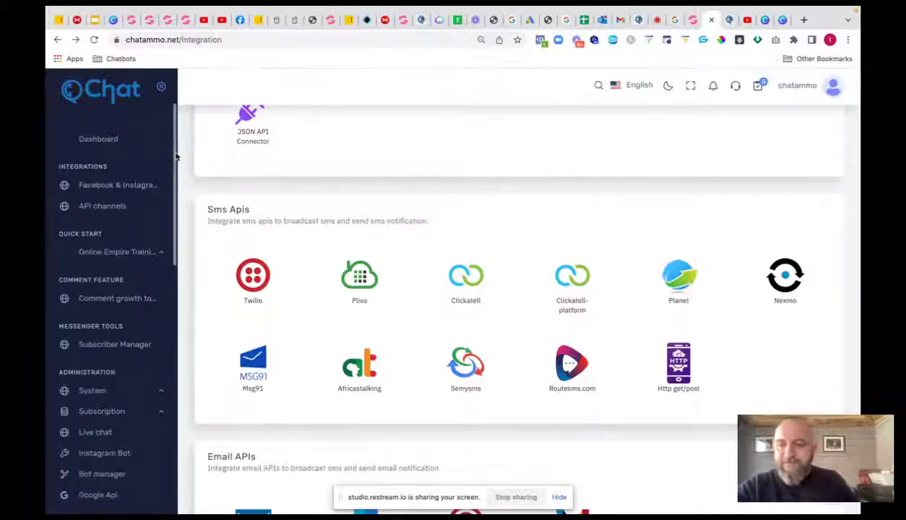
click(144, 252)
- Open the Online Empire training site and expand Digital Marketing to list Day 1, 2 and 3
click(133, 280)
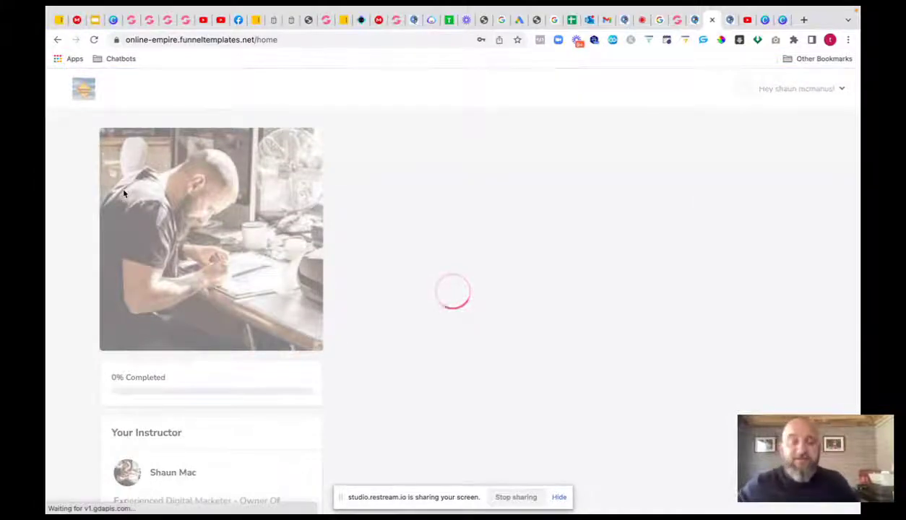
scroll(145, 215, down, 2)
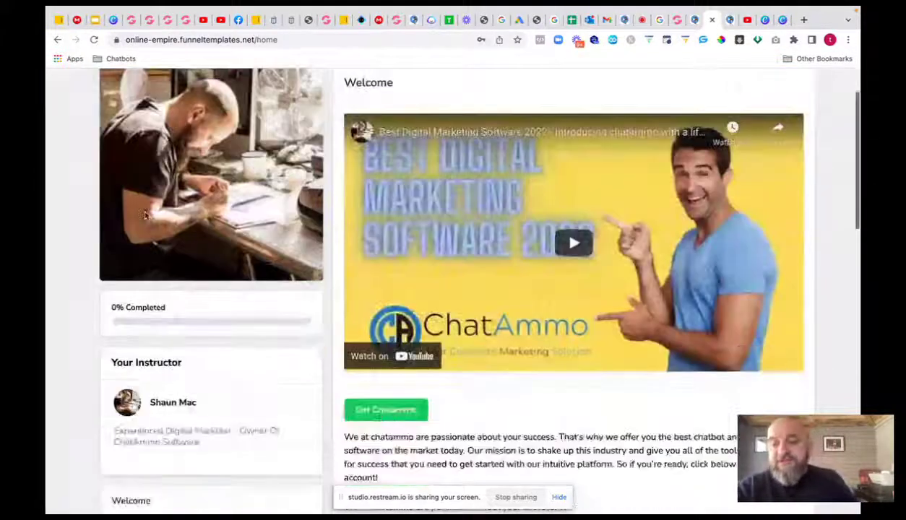
scroll(146, 217, down, 10)
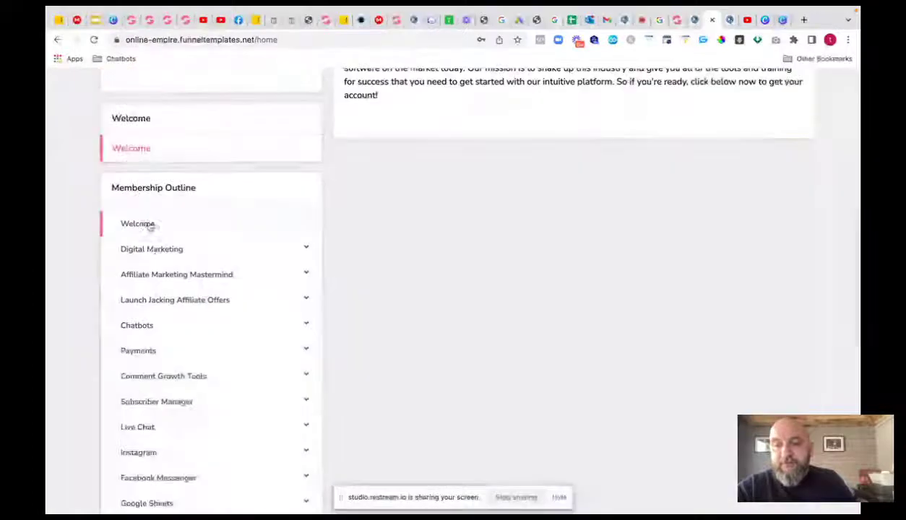
click(154, 250)
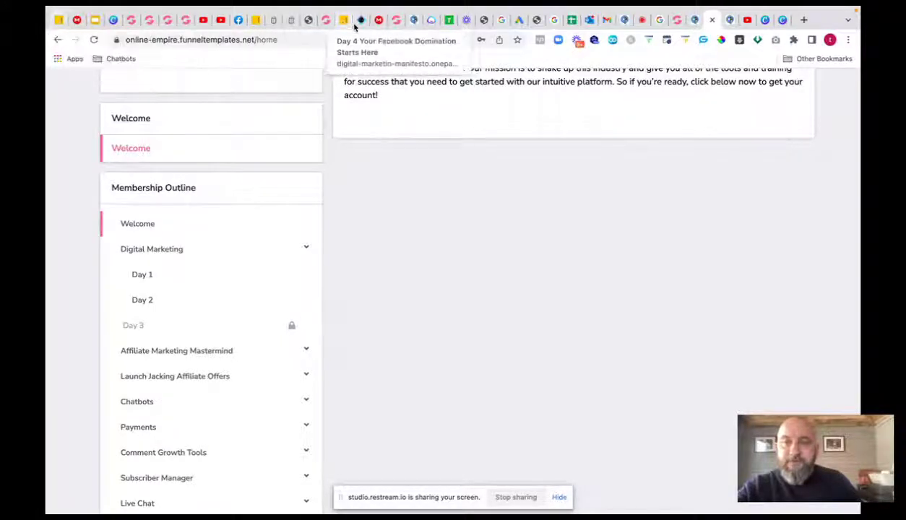
- Open onepager.io's login page in a new tab, then switch to the Restream Studio tab
click(804, 22)
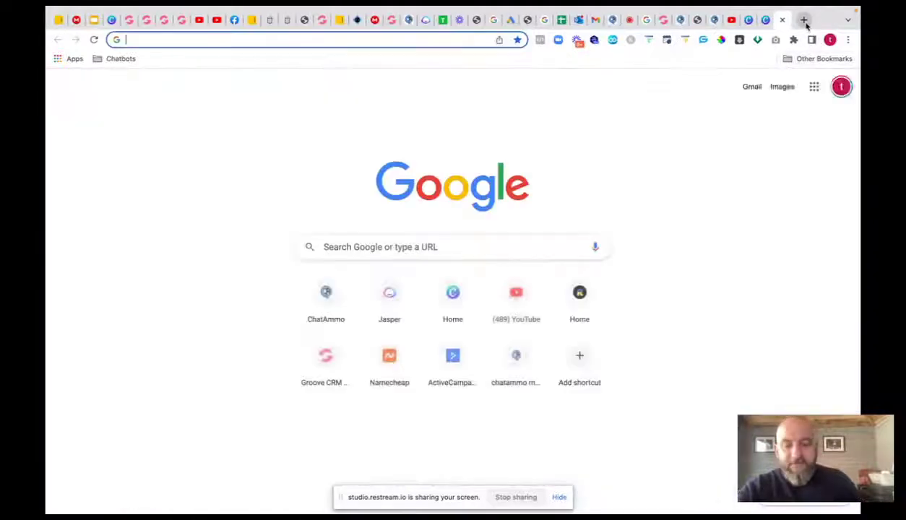
text(one)
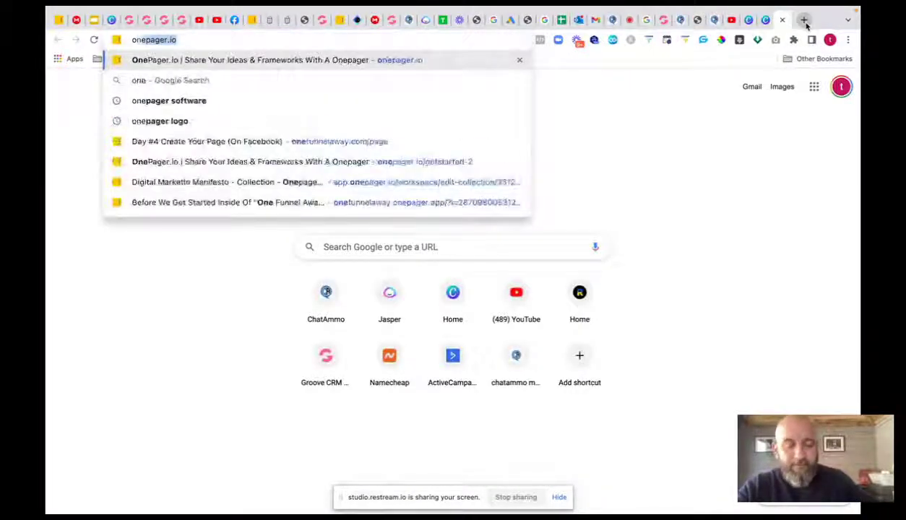
key(Return)
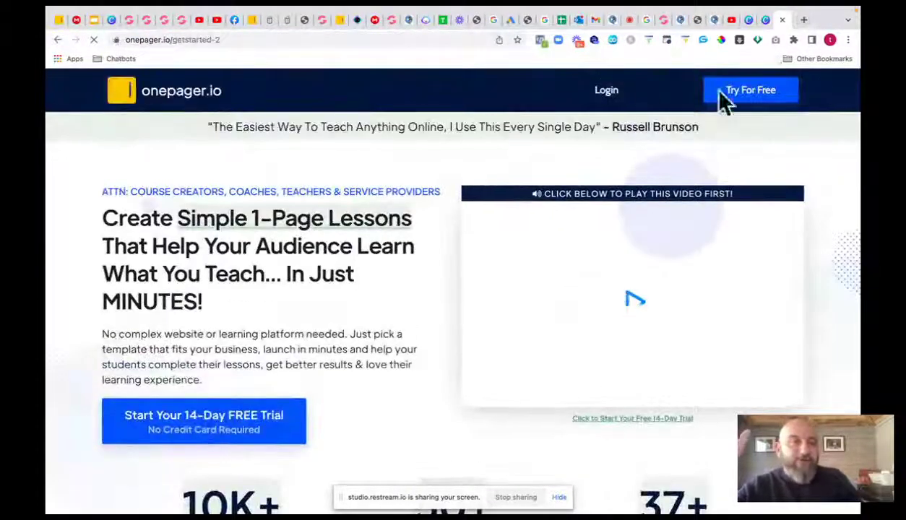
click(605, 92)
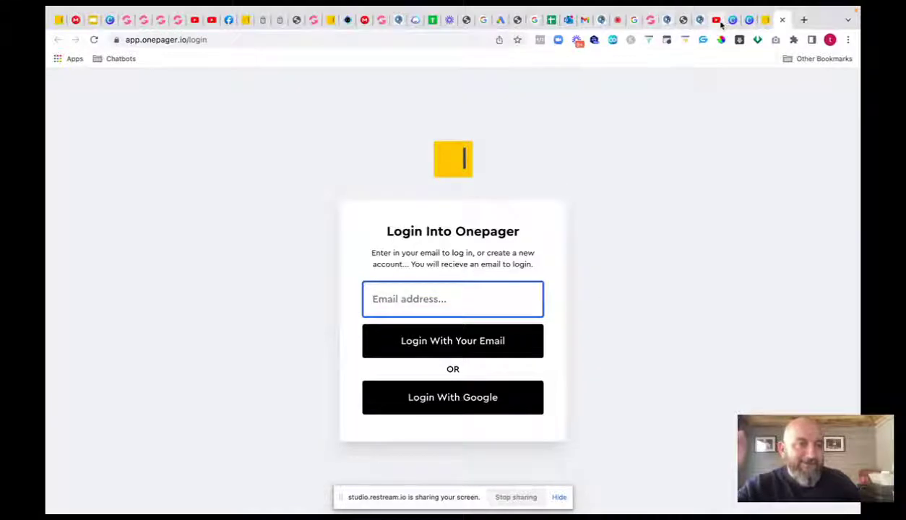
click(618, 26)
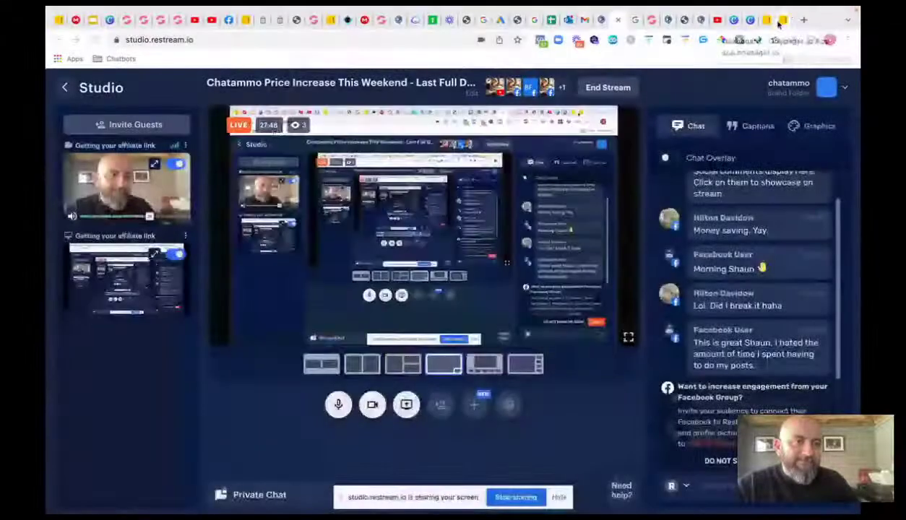
- Open the fourth card, Digital Marketing Manifesto, from the Digital Marketin Manifesto collection's onepagers
click(779, 22)
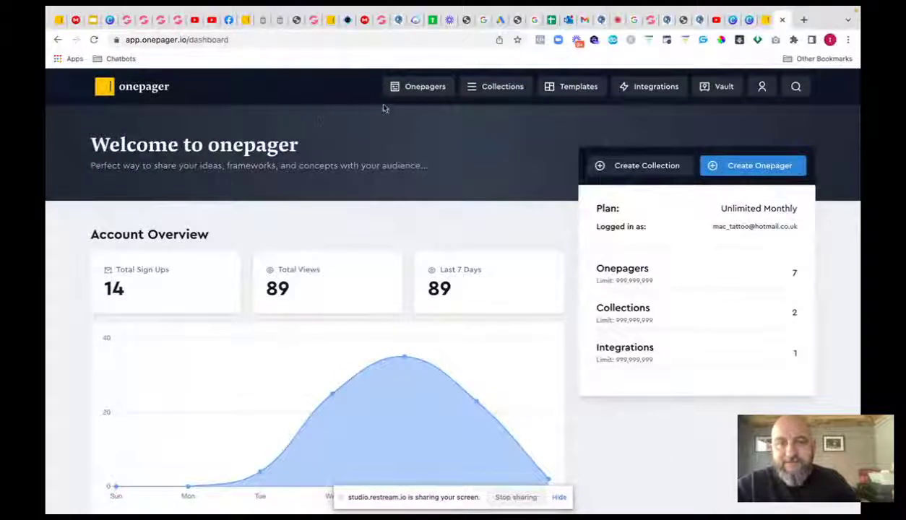
click(406, 91)
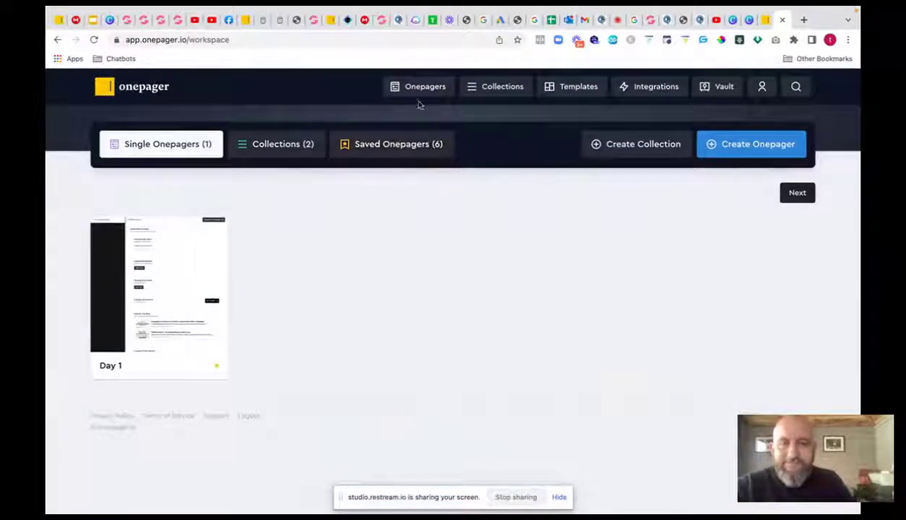
click(287, 146)
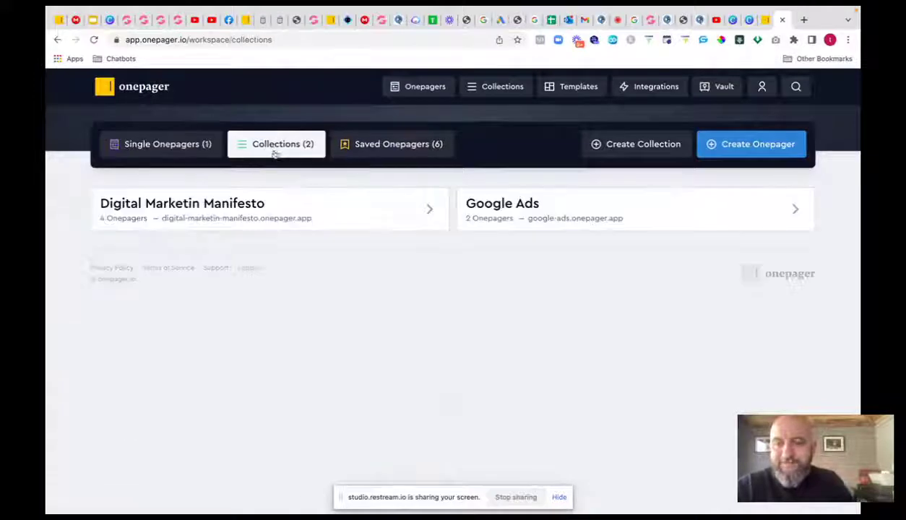
click(254, 211)
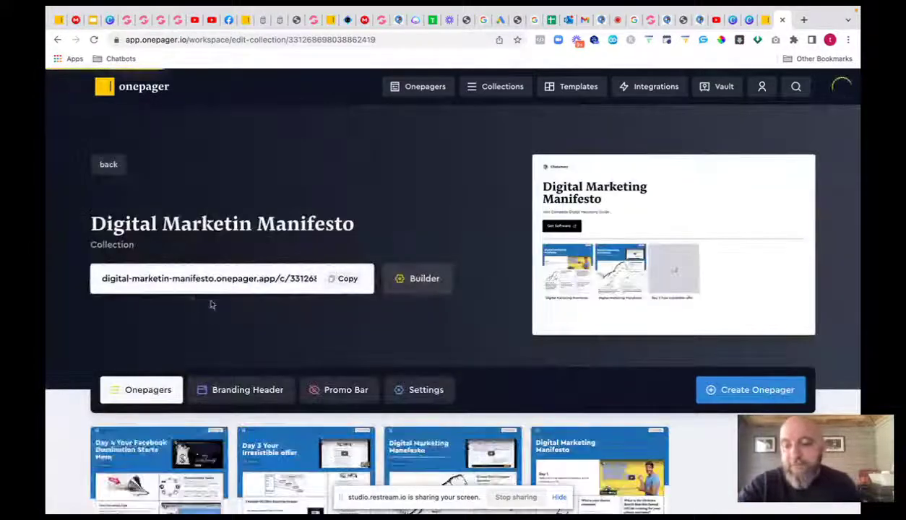
scroll(209, 302, down, 5)
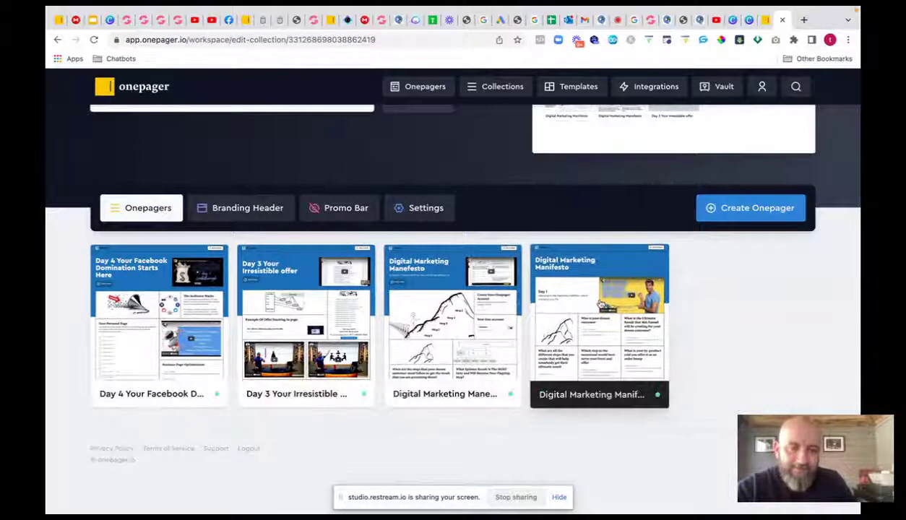
click(524, 254)
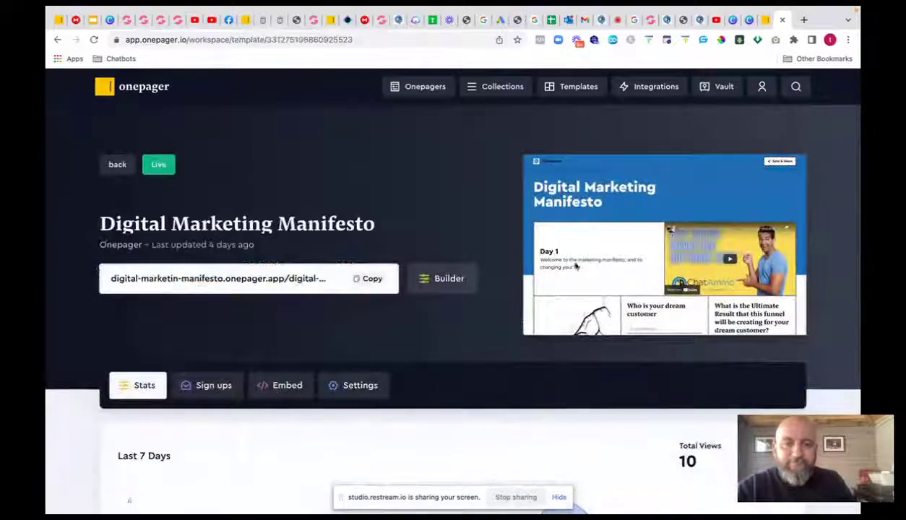
- Open the Digital Marketing Manifesto page in the builder and scroll to the empty bottom rows
click(438, 282)
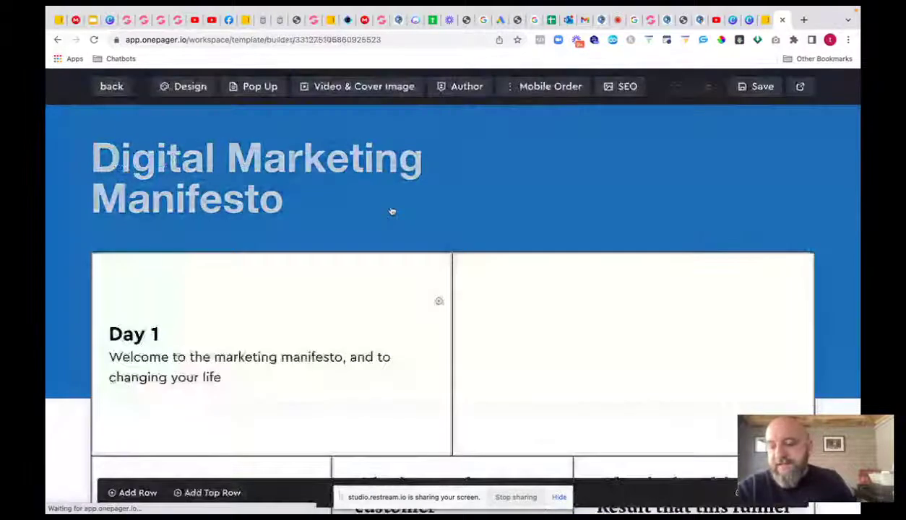
scroll(356, 274, down, 5)
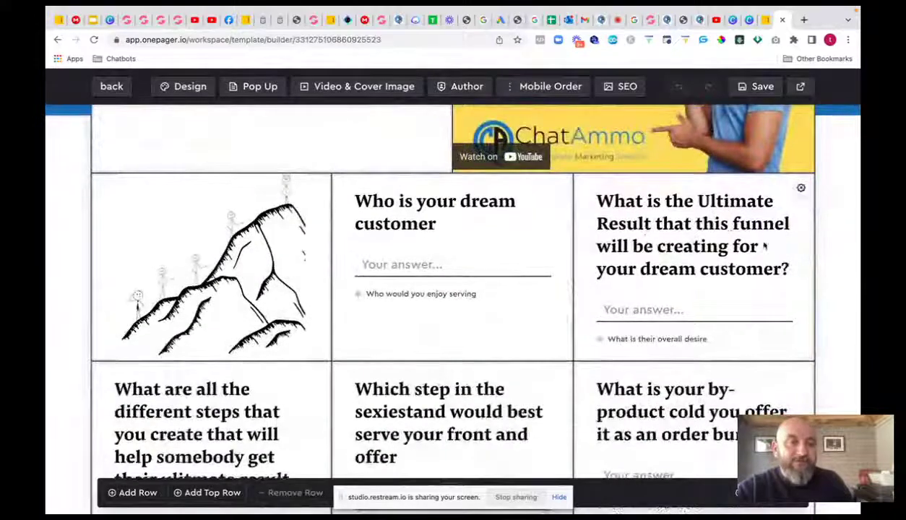
scroll(400, 309, down, 3)
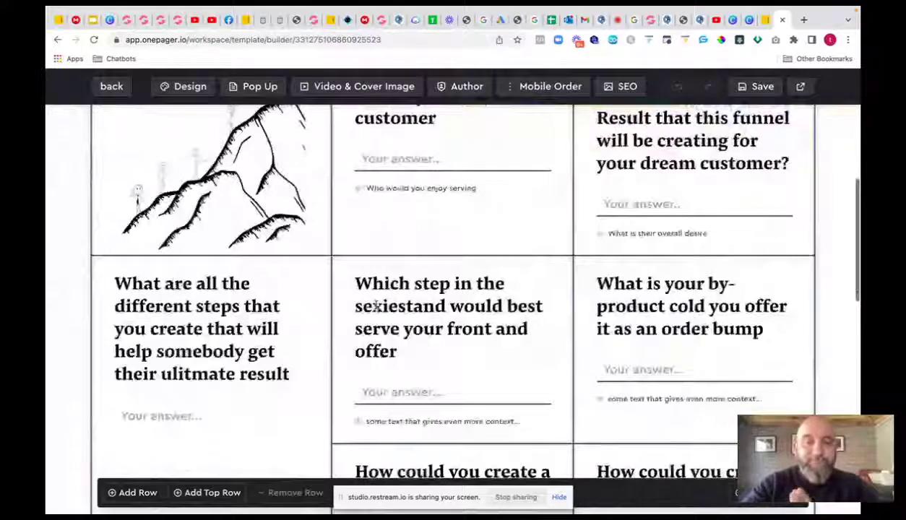
scroll(587, 302, down, 3)
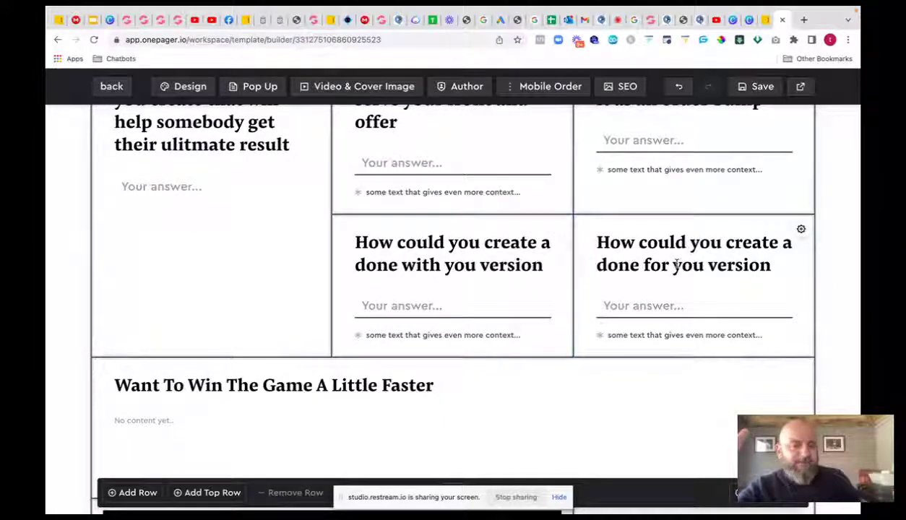
scroll(240, 393, down, 5)
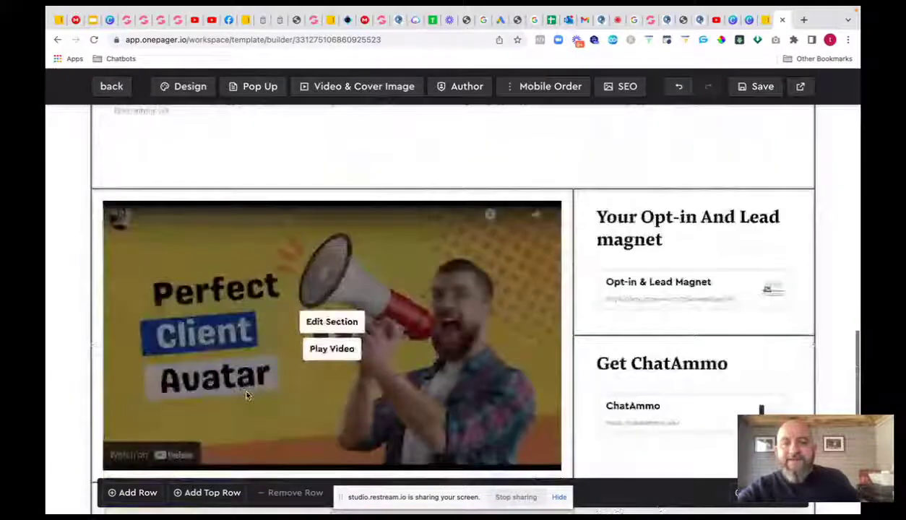
scroll(246, 396, down, 1)
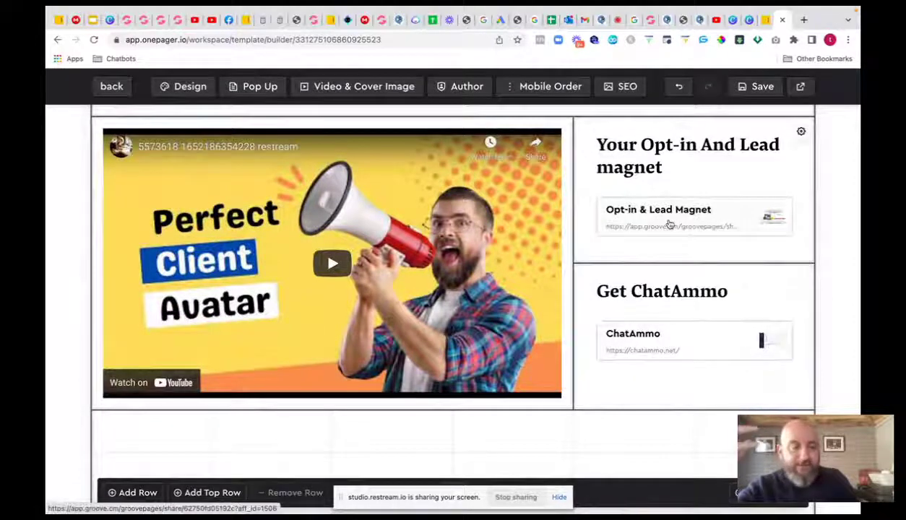
scroll(670, 224, down, 2)
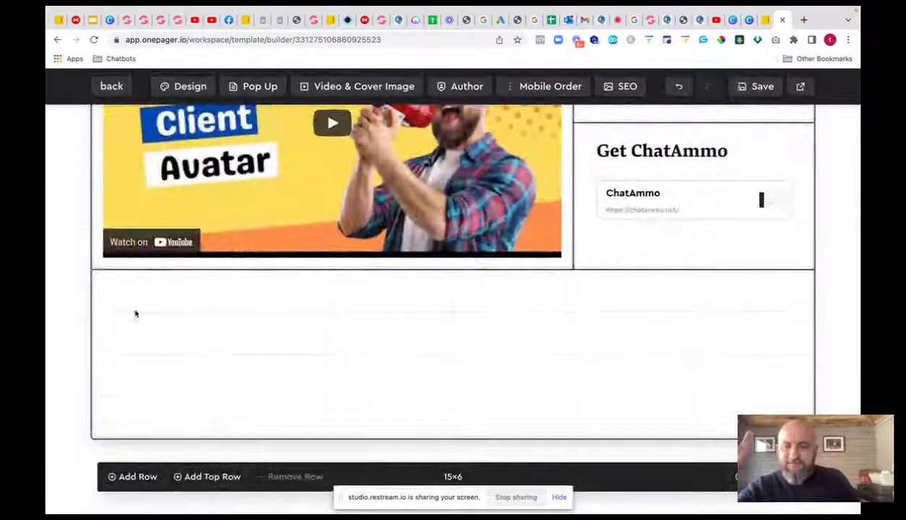
- Remove four empty rows so the grid reads 11×6, then return to the overview page
click(146, 423)
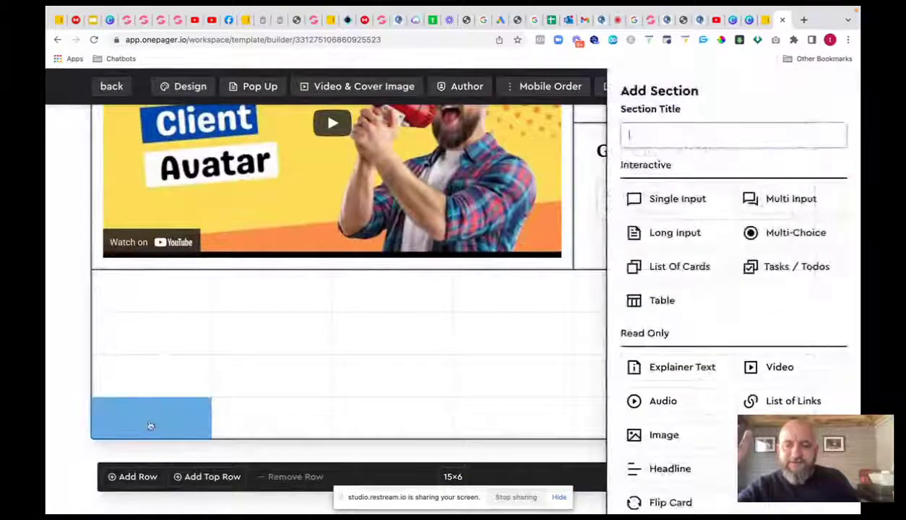
click(280, 477)
click(290, 479)
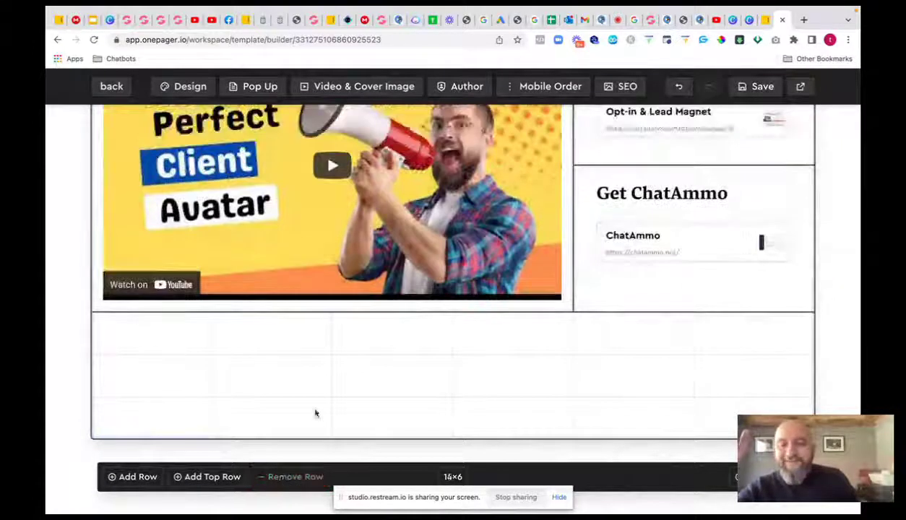
click(299, 482)
click(300, 480)
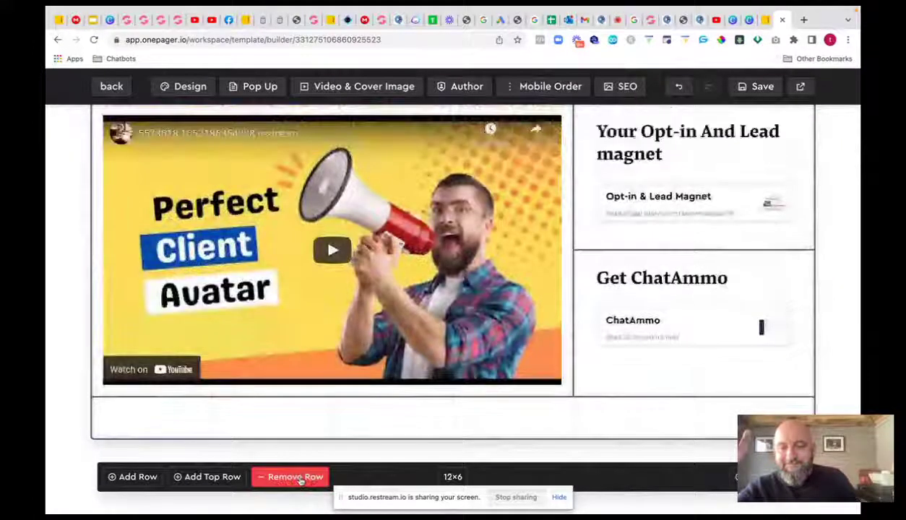
click(300, 481)
click(755, 86)
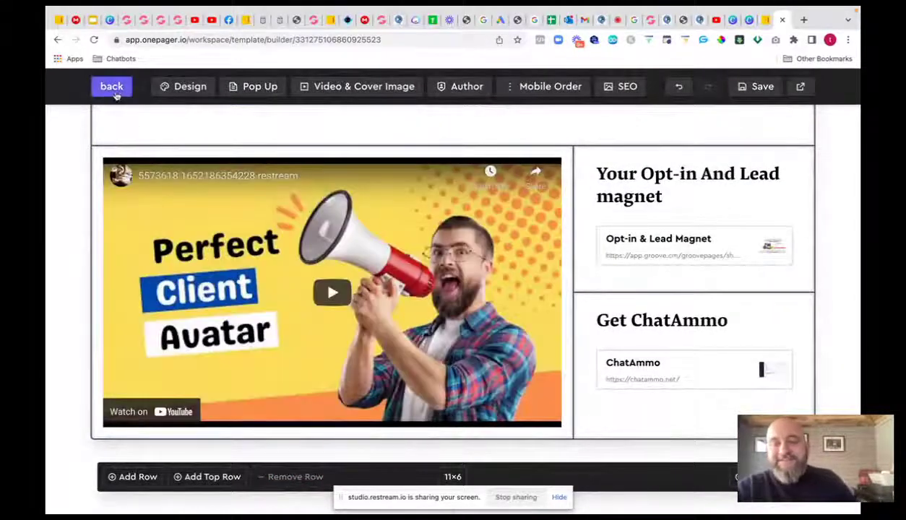
click(114, 93)
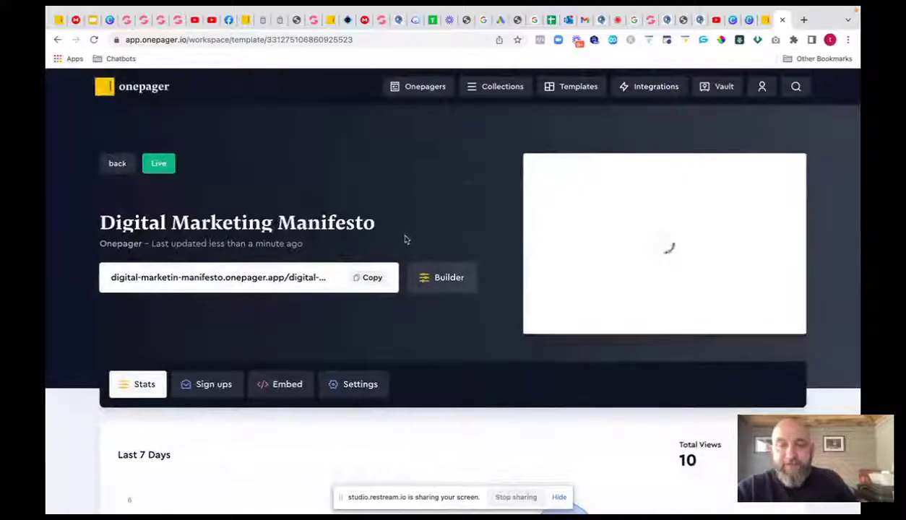
- Reopen the Digital Marketin Manifesto collection's four onepagers, then switch to the Online Empire tab
scroll(404, 240, down, 3)
scroll(368, 168, up, 2)
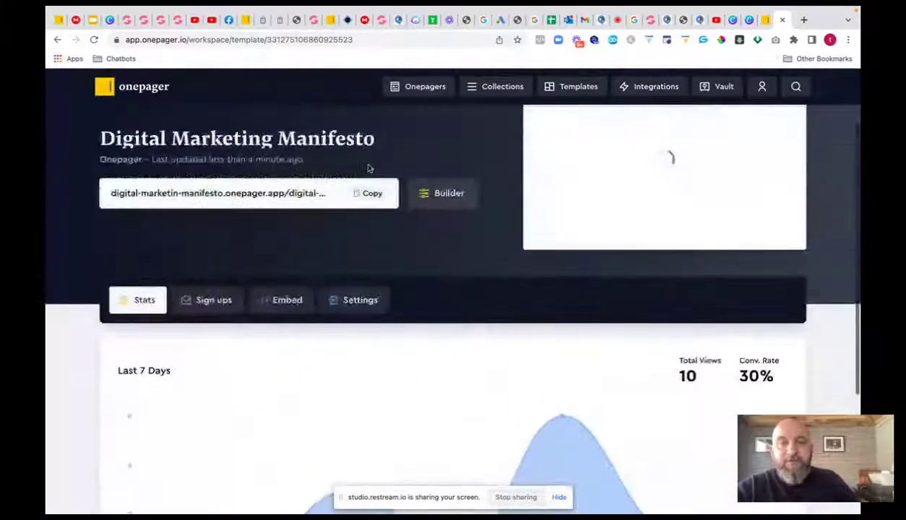
click(478, 87)
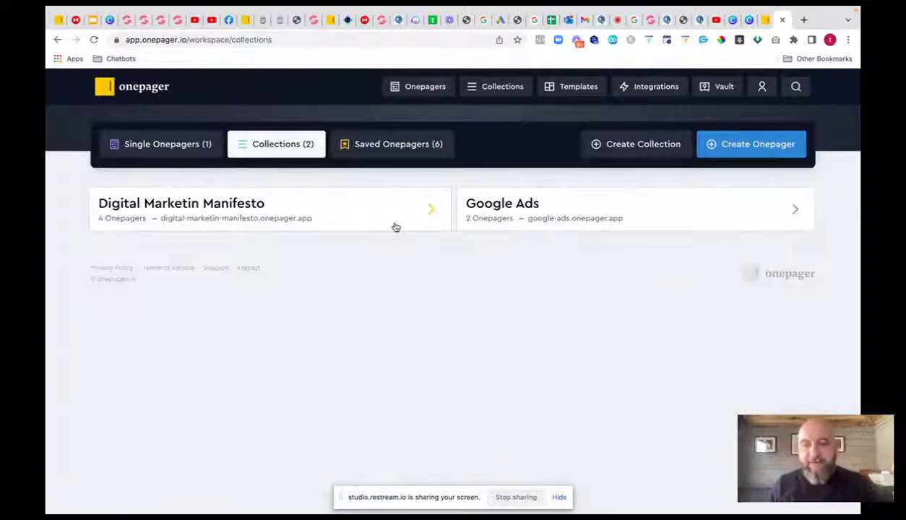
click(396, 228)
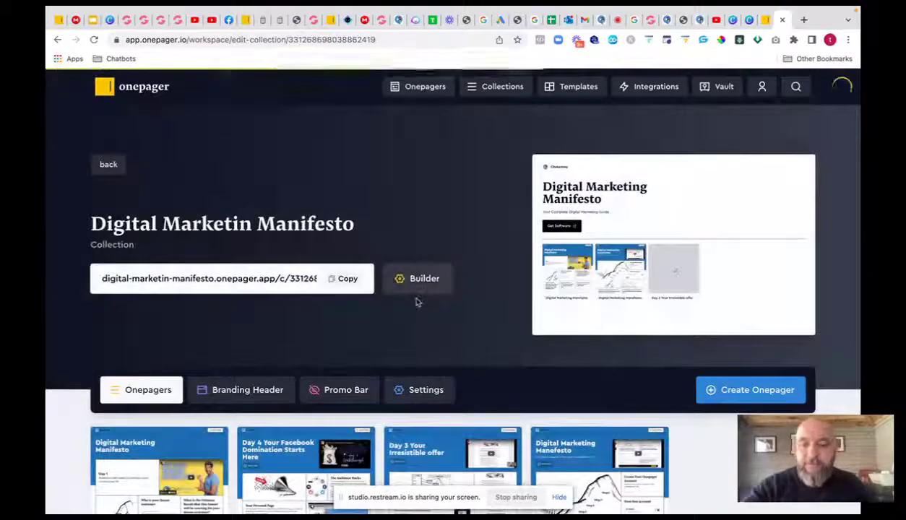
scroll(416, 302, down, 3)
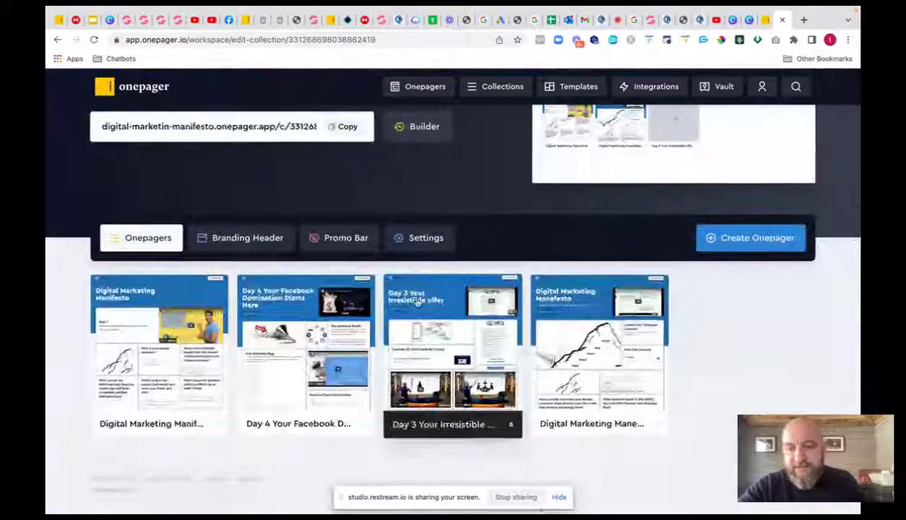
scroll(416, 302, down, 1)
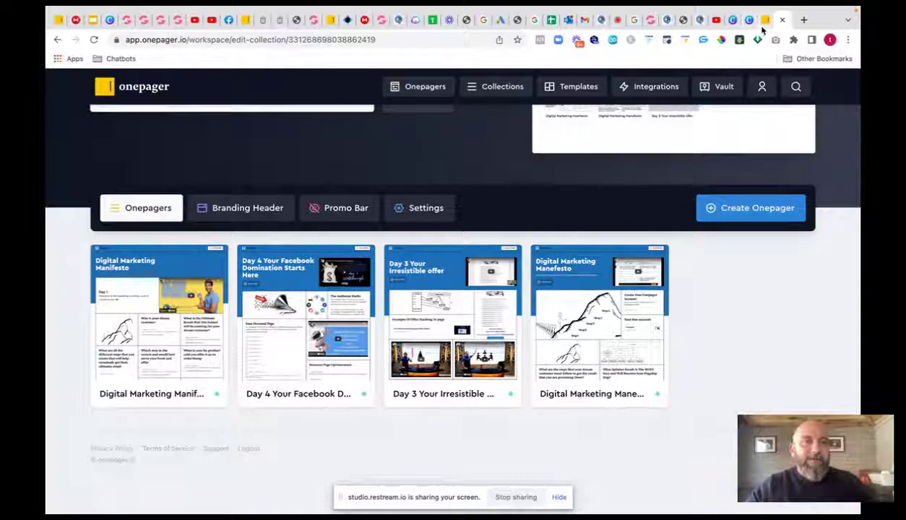
click(682, 21)
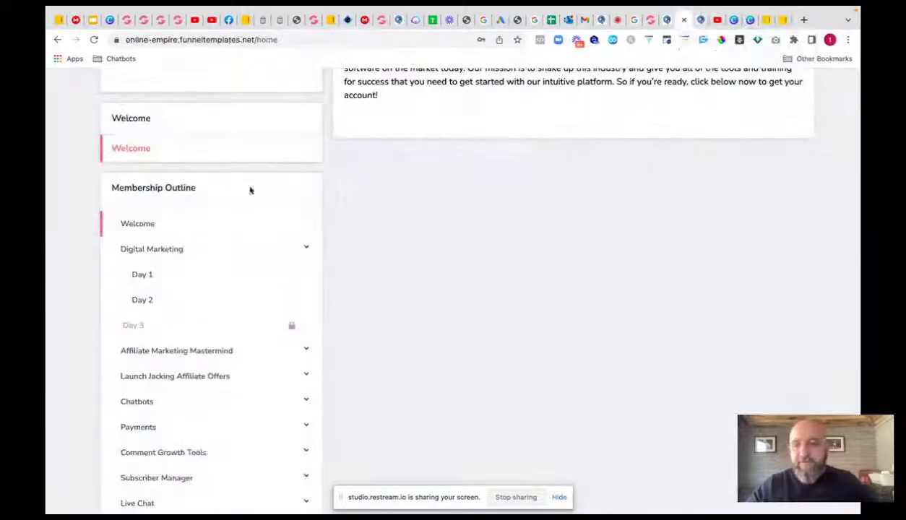
- Expand Affiliate Marketing Mastermind, Digital Marketing, then Launch Jacking Affiliate Offers to show its eight locked lessons
click(164, 351)
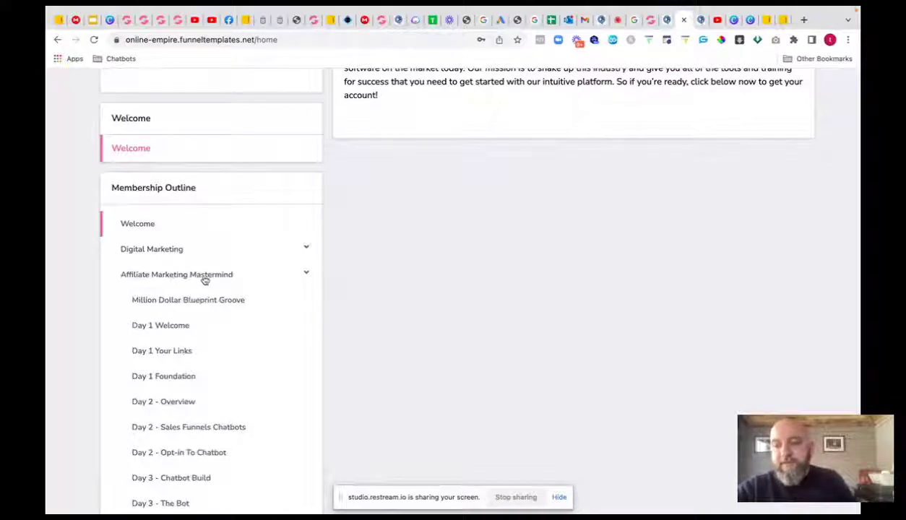
scroll(244, 276, down, 3)
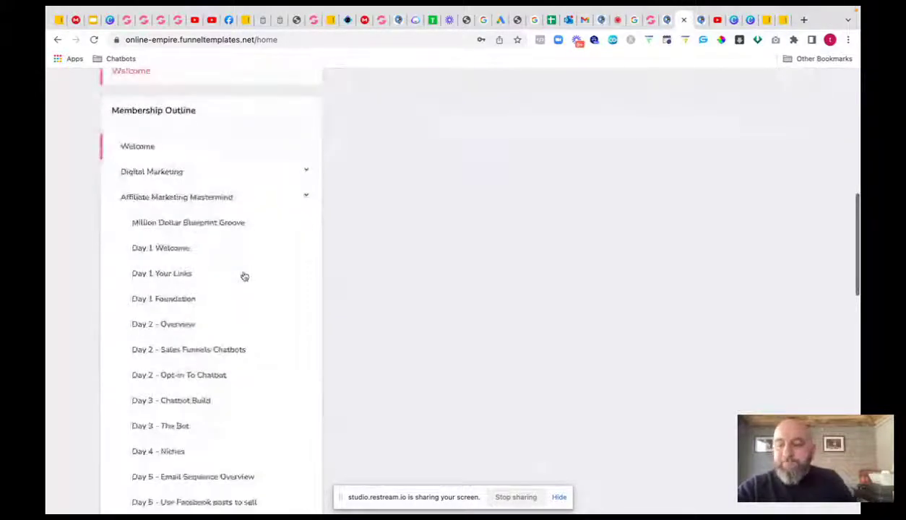
scroll(244, 277, down, 4)
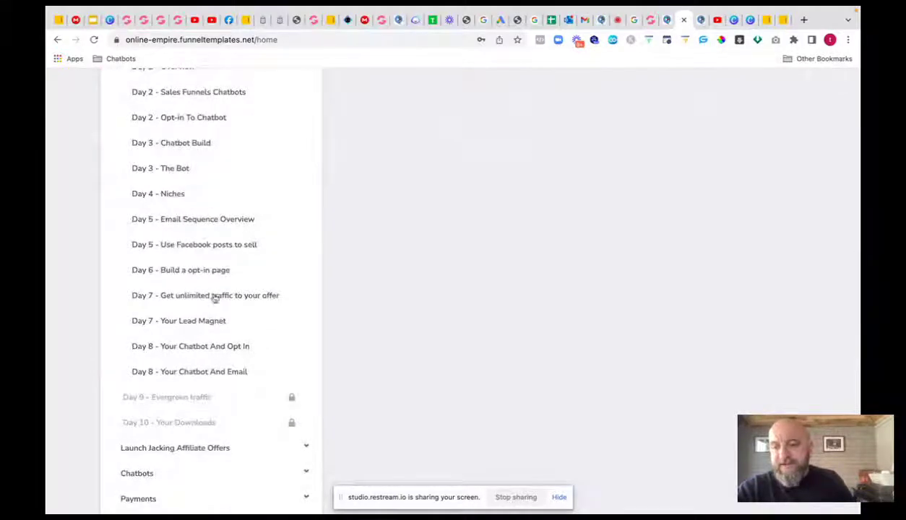
scroll(200, 187, up, 3)
scroll(200, 187, down, 1)
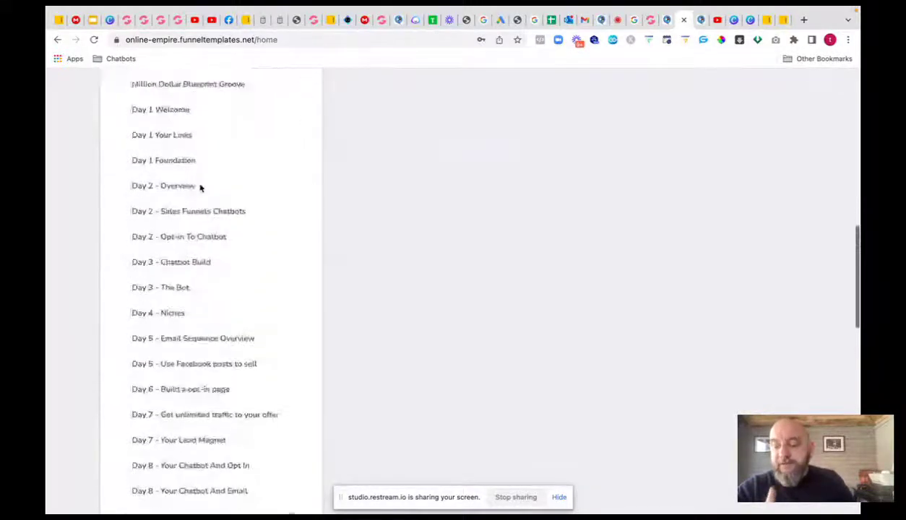
scroll(200, 188, up, 2)
scroll(200, 189, up, 1)
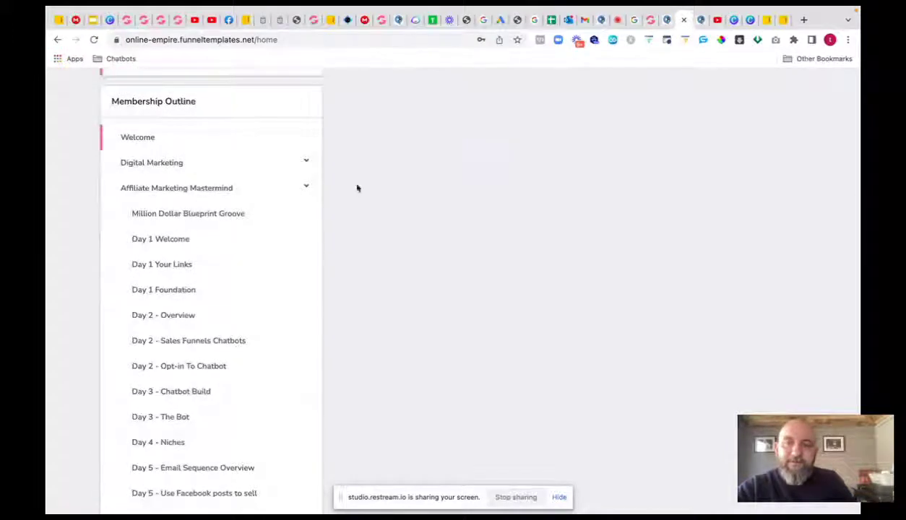
click(307, 163)
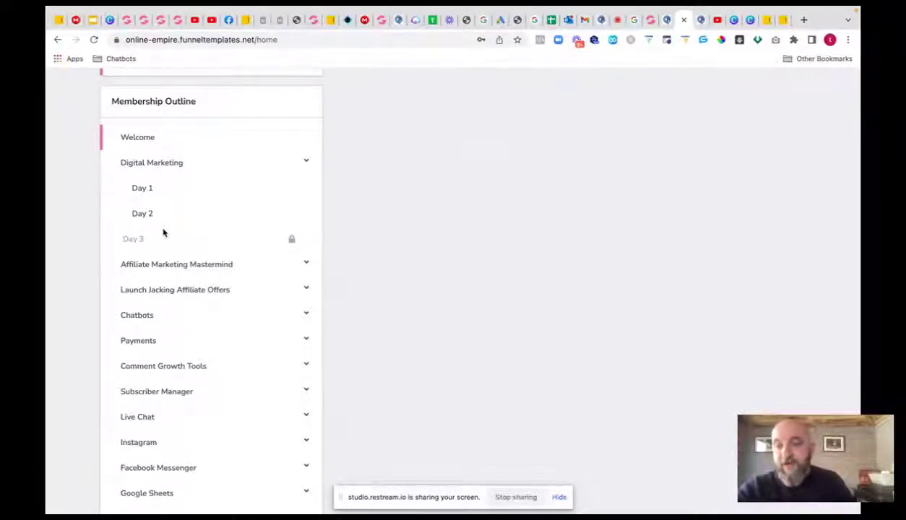
scroll(164, 232, down, 3)
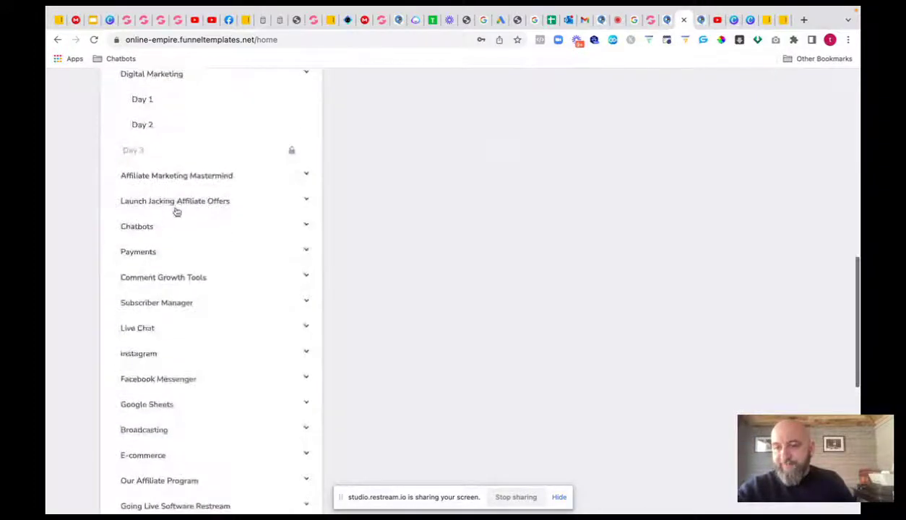
click(176, 210)
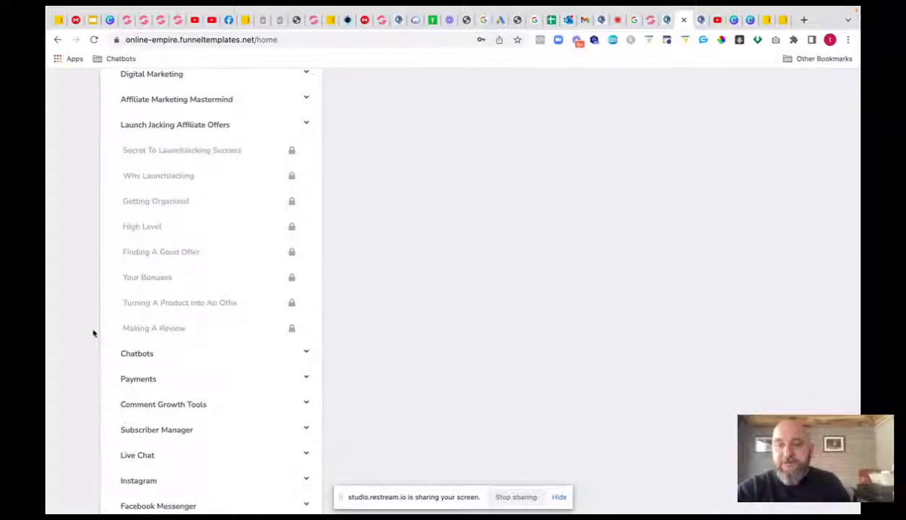
scroll(91, 329, up, 1)
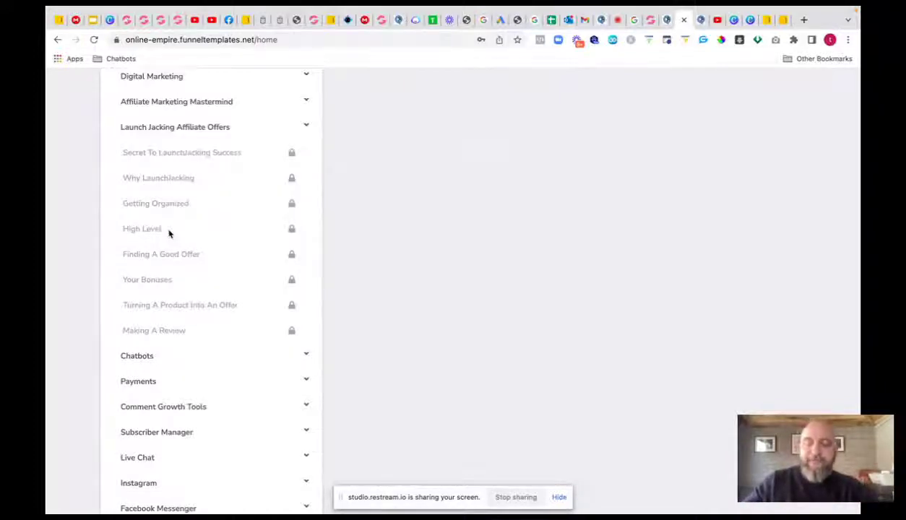
- Expand the Chatbots, Payments and Comment Growth Tools modules to view their lessons
click(143, 361)
scroll(147, 219, down, 5)
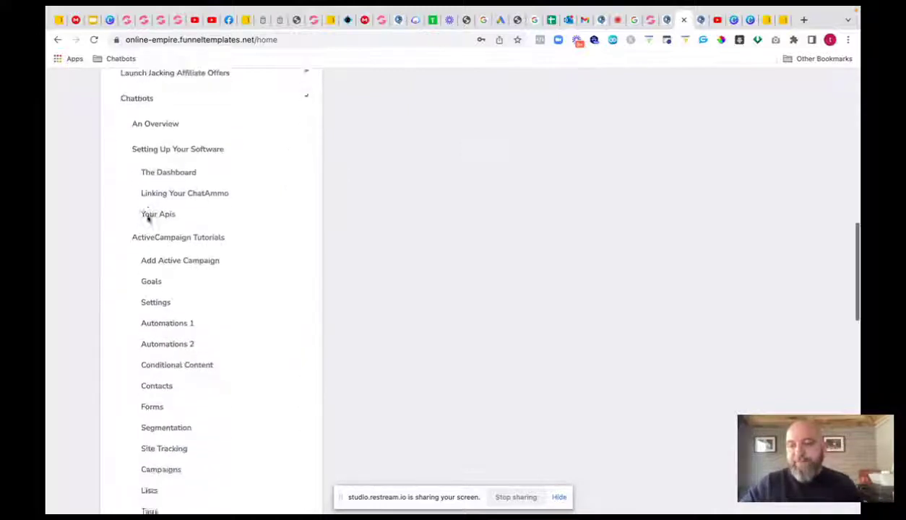
scroll(147, 221, down, 5)
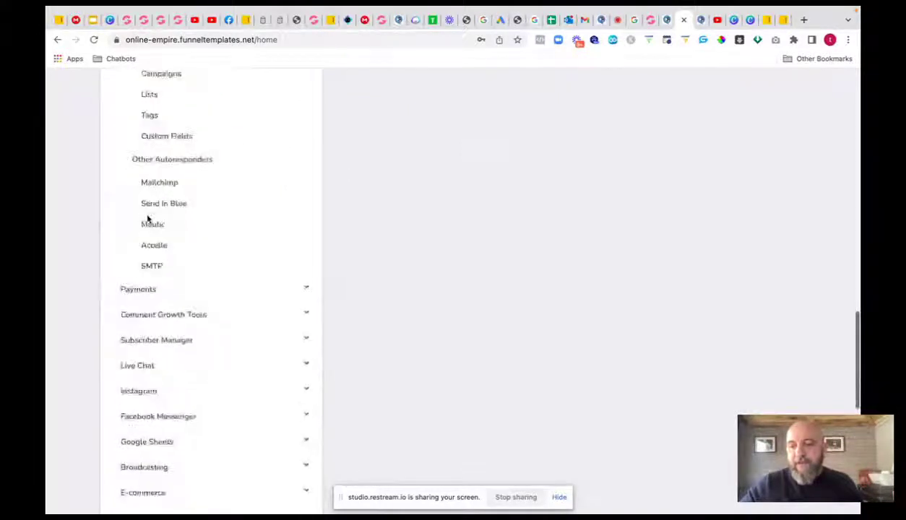
click(148, 280)
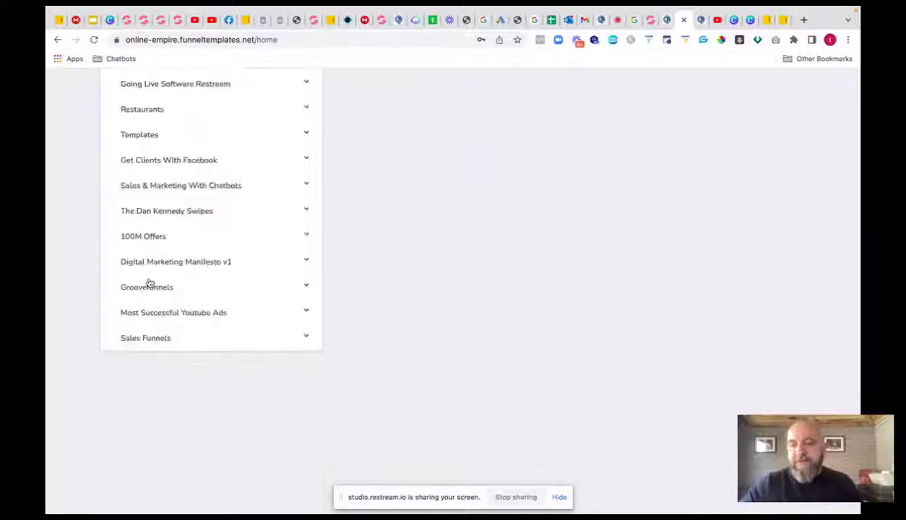
scroll(168, 199, up, 6)
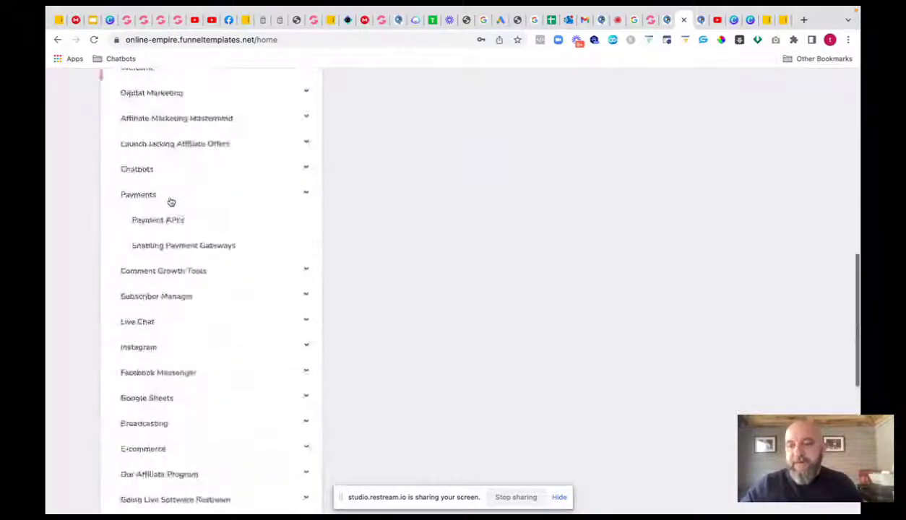
click(152, 270)
scroll(124, 174, down, 1)
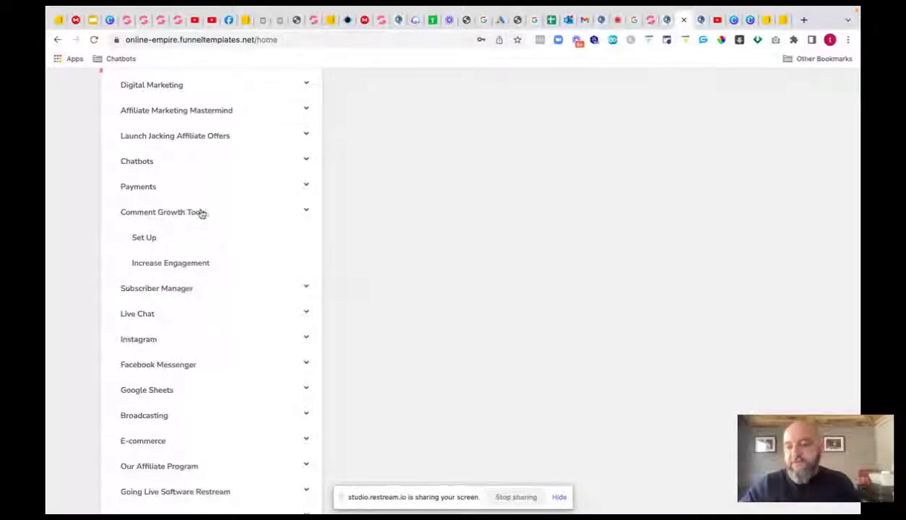
scroll(166, 223, down, 1)
scroll(177, 288, down, 1)
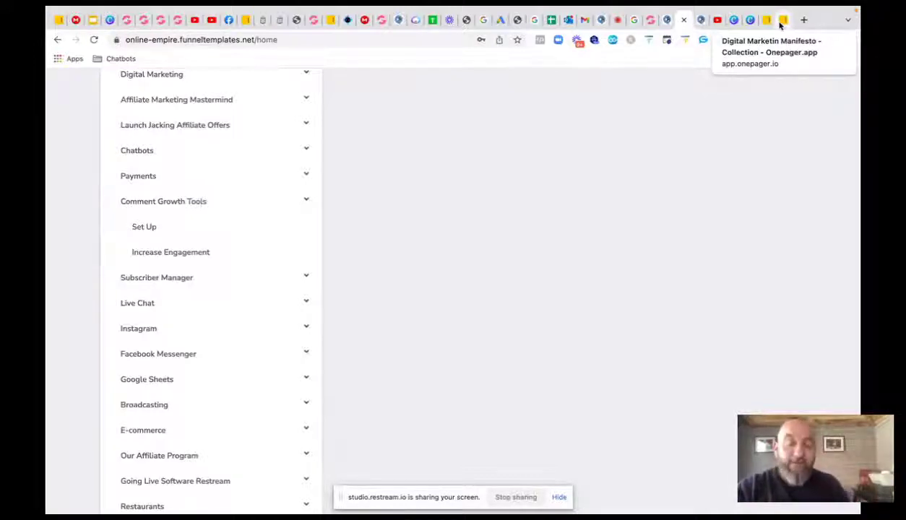
- Expand Subscriber Manager, Live Chat, Instagram, Facebook Messenger, Google Sheets and E-commerce modules
click(182, 281)
click(148, 279)
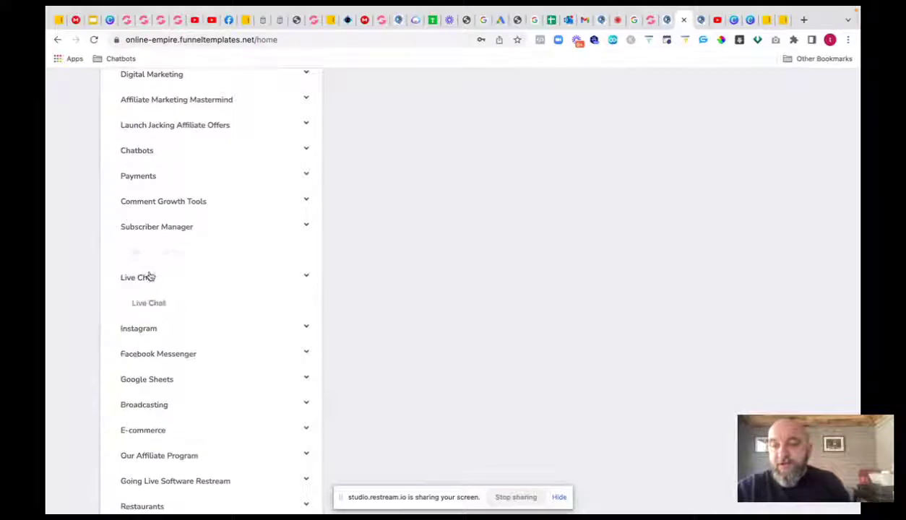
click(162, 304)
scroll(167, 288, down, 2)
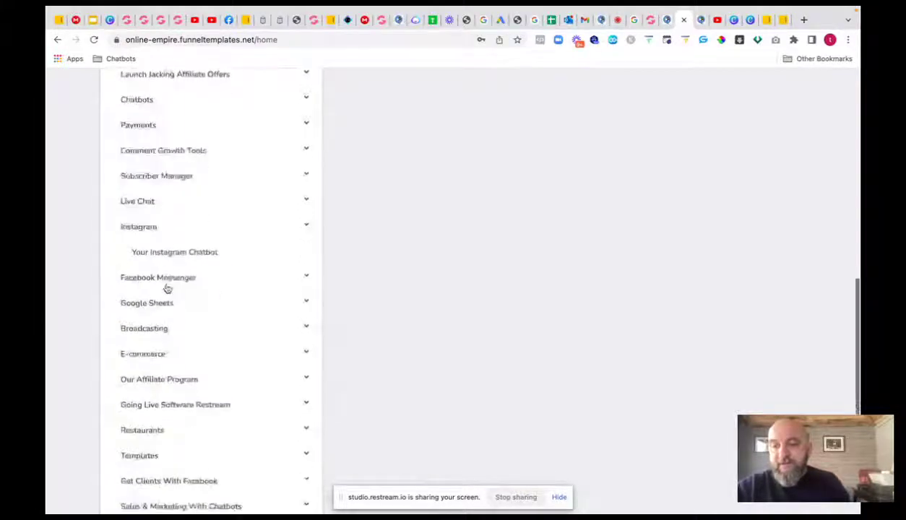
click(162, 275)
click(161, 321)
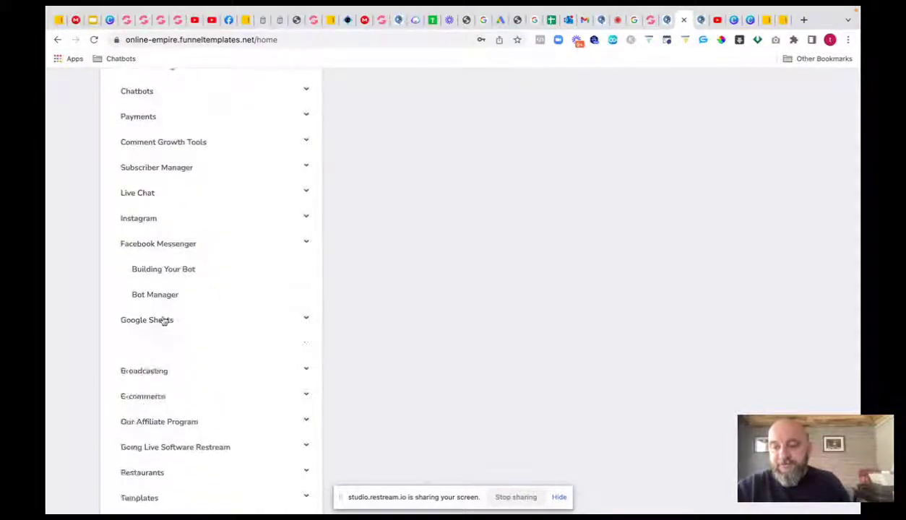
scroll(170, 336, down, 1)
click(162, 324)
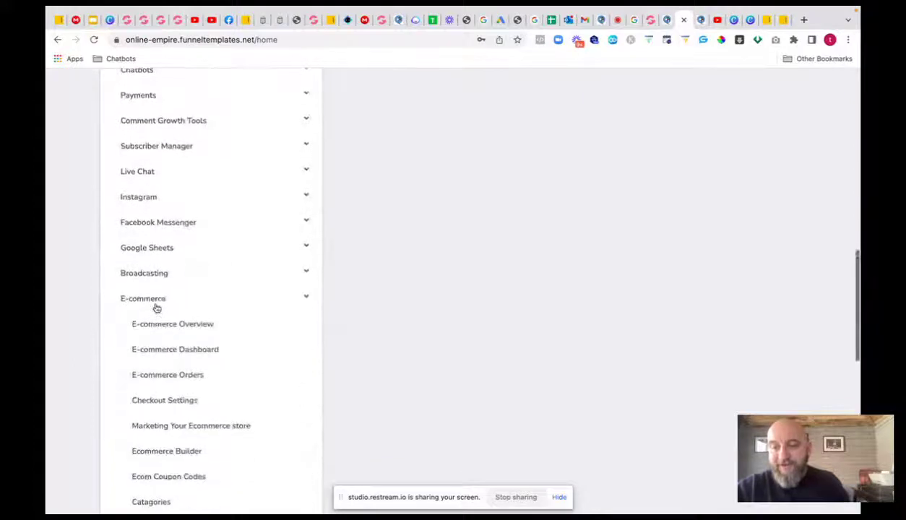
scroll(157, 310, down, 2)
scroll(158, 303, down, 5)
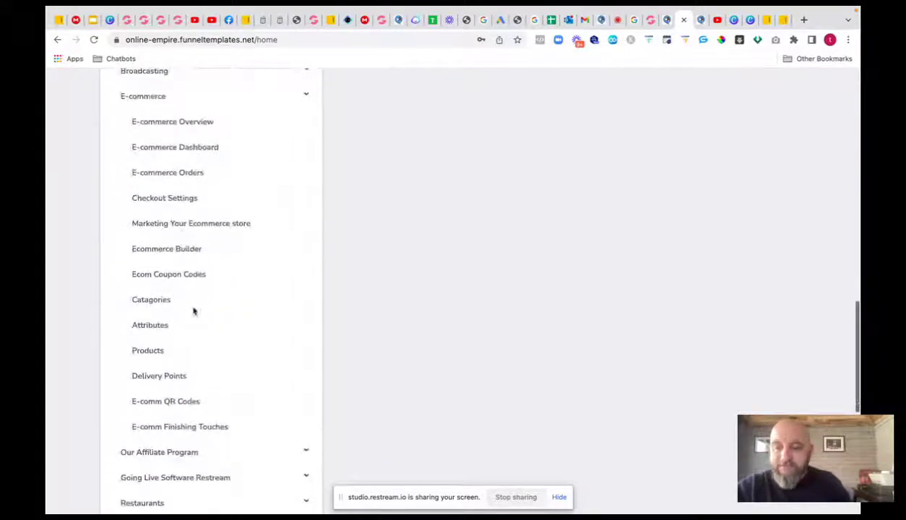
scroll(190, 331, down, 1)
scroll(189, 329, down, 4)
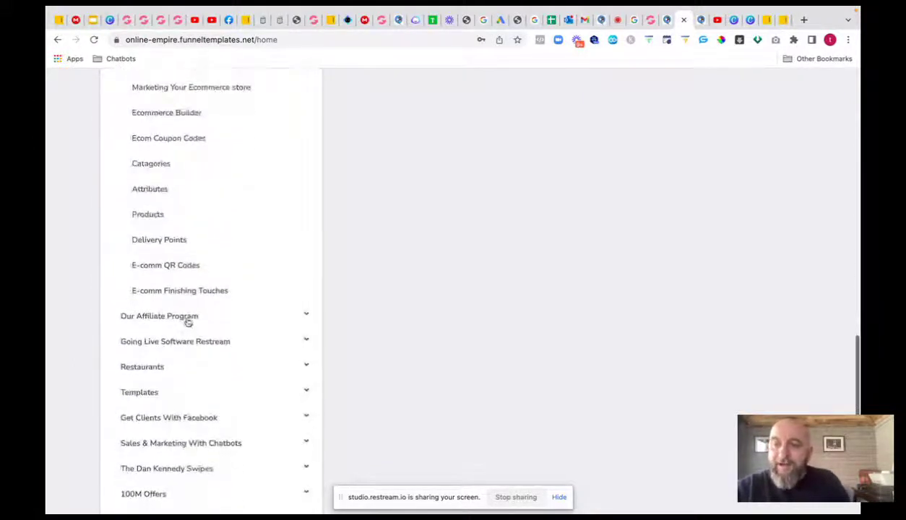
- Expand Our Affiliate Program, Going Live Software Restream, Restaurants, Templates and Get Clients With Facebook
click(187, 318)
scroll(166, 188, up, 5)
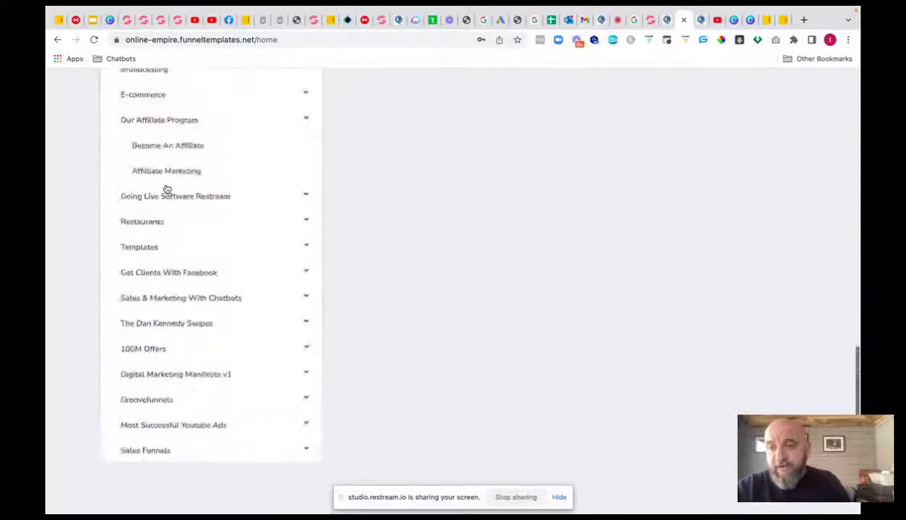
scroll(166, 190, up, 1)
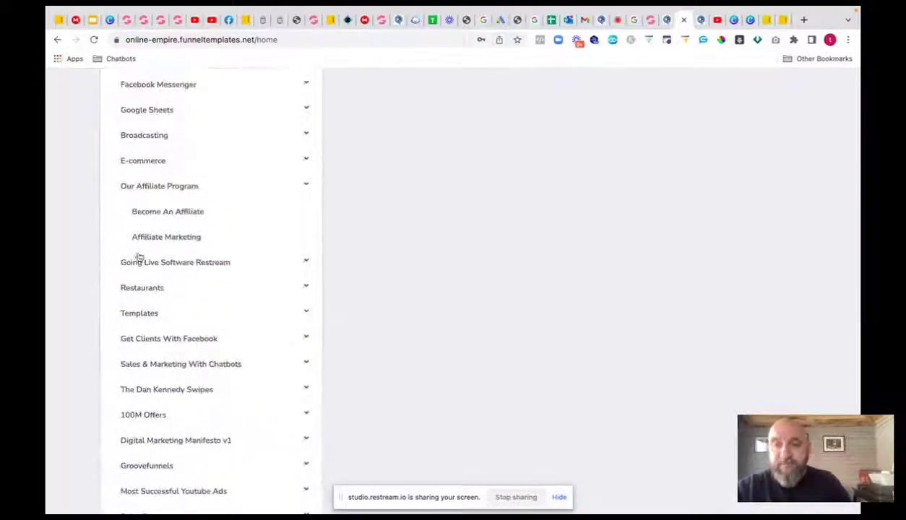
click(150, 263)
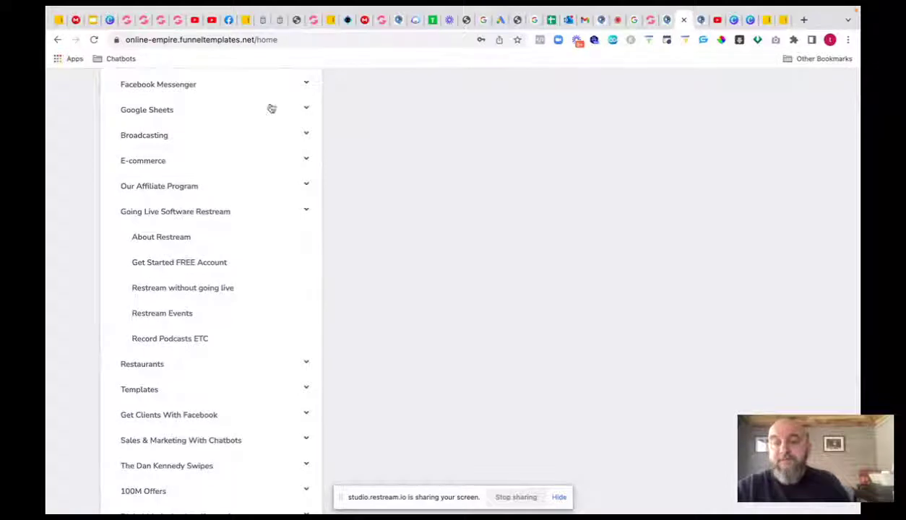
scroll(167, 267, down, 3)
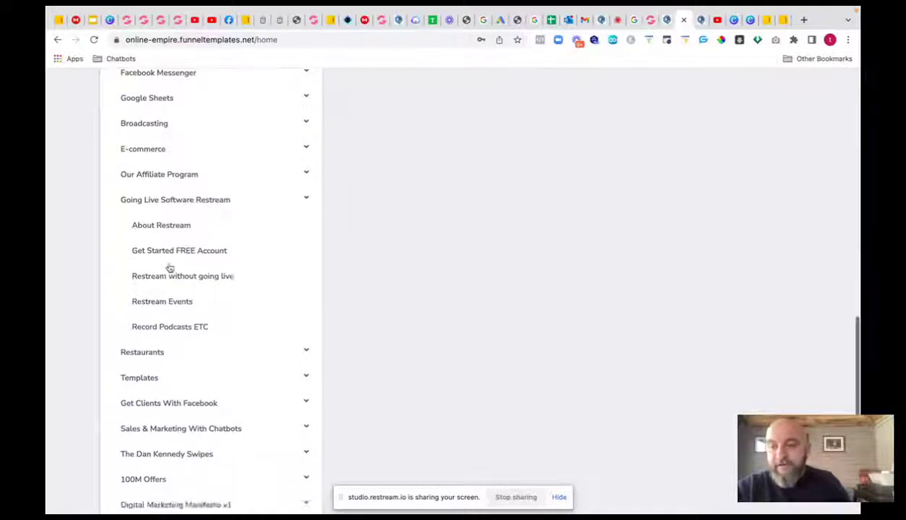
click(156, 276)
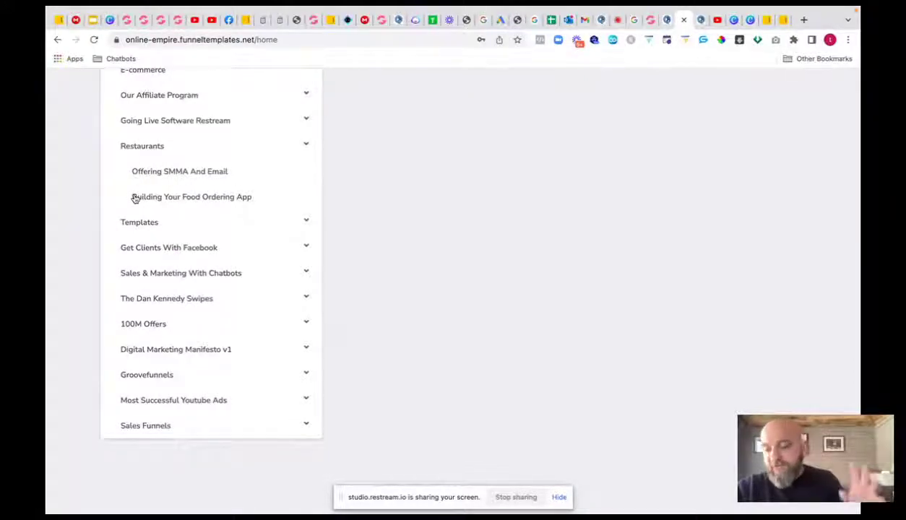
click(150, 222)
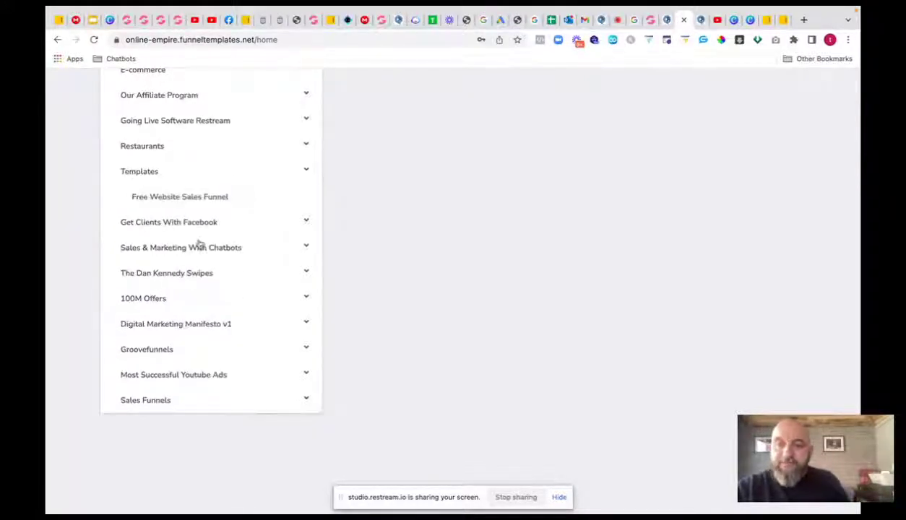
click(168, 222)
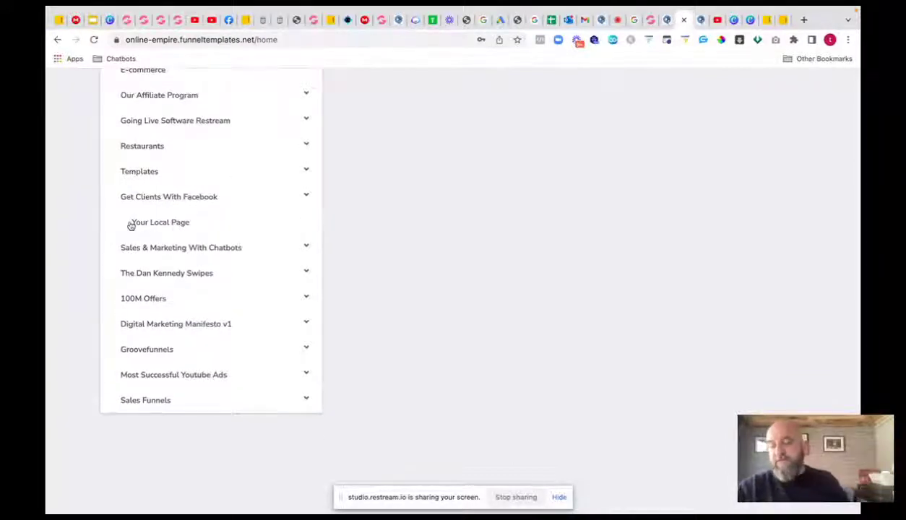
scroll(148, 228, down, 1)
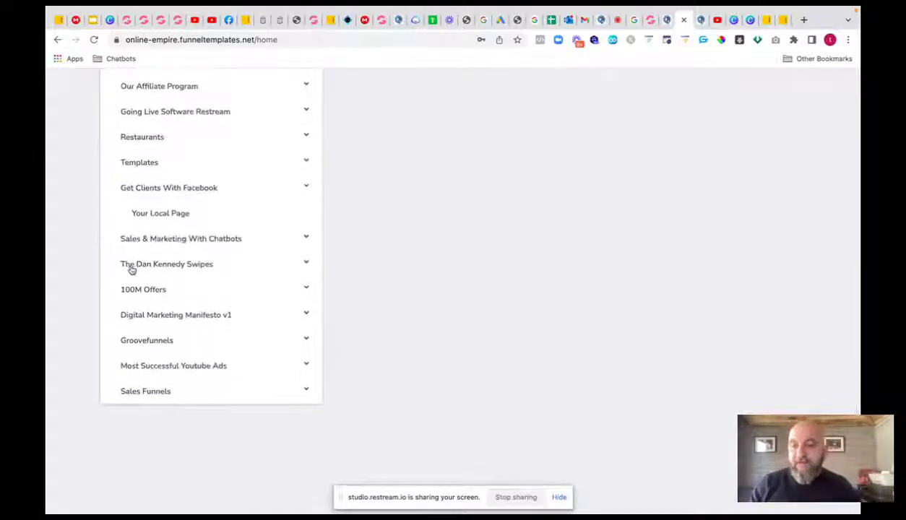
scroll(123, 290, up, 1)
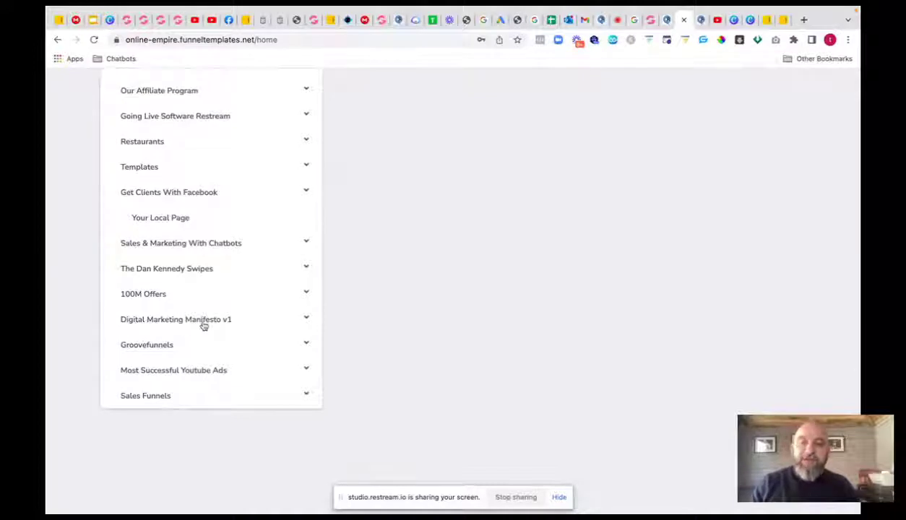
- Expand Groovefunnels and scroll through its 13 lessons, 'Where do I start' to 'How to promote groovepages'
click(147, 345)
scroll(190, 291, down, 5)
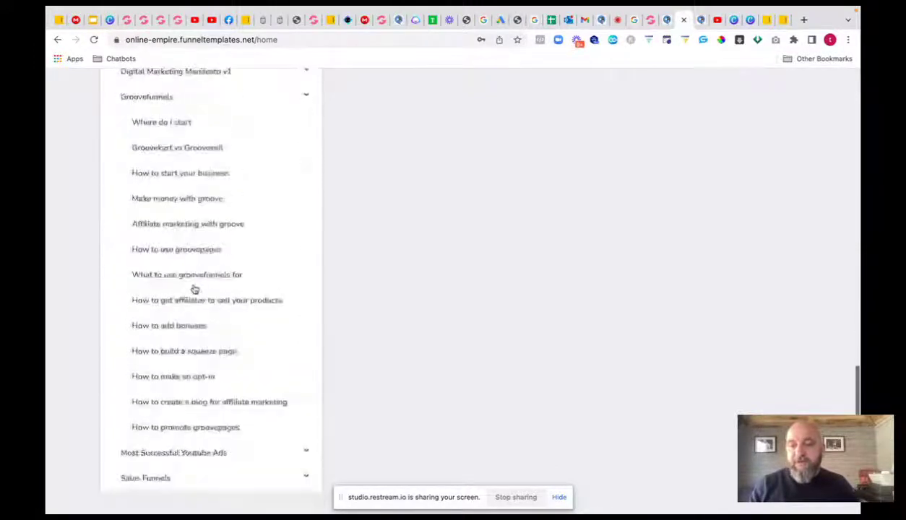
scroll(195, 289, down, 1)
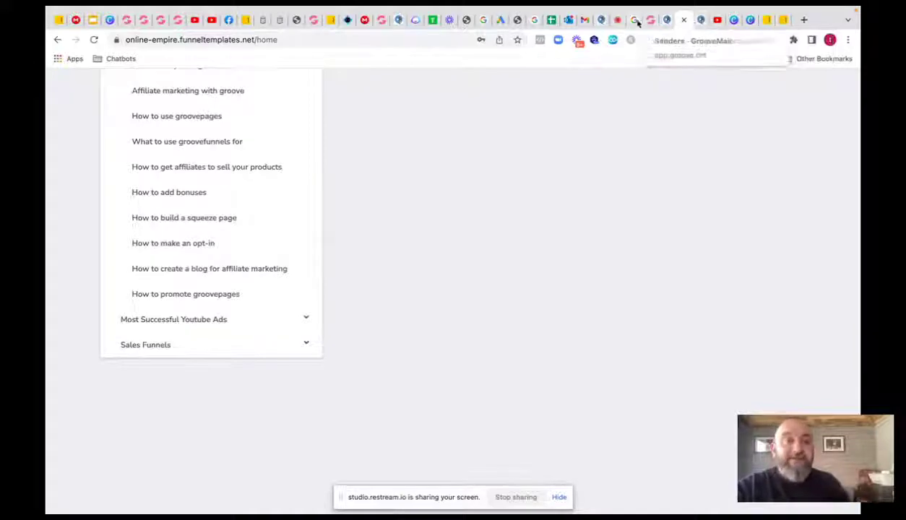
- Cycle through the browser tabs to reach ChatAmmo's integrations page
click(613, 19)
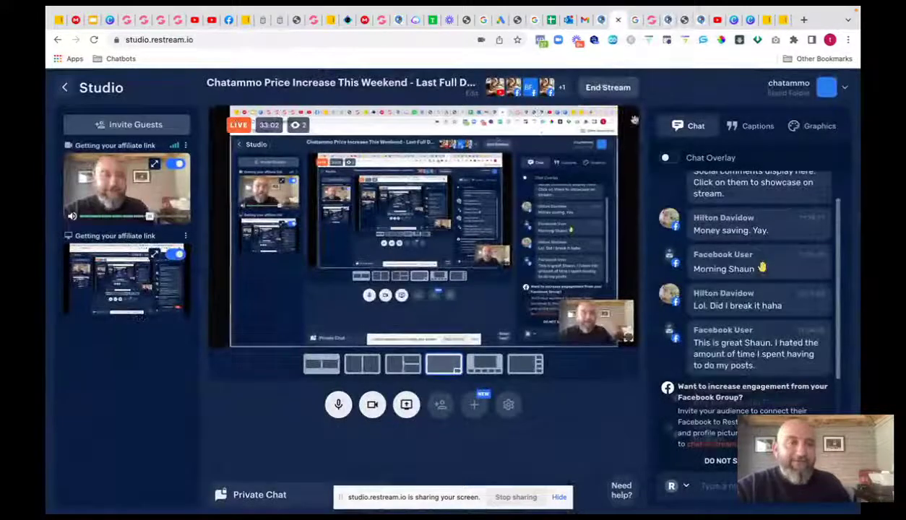
click(698, 22)
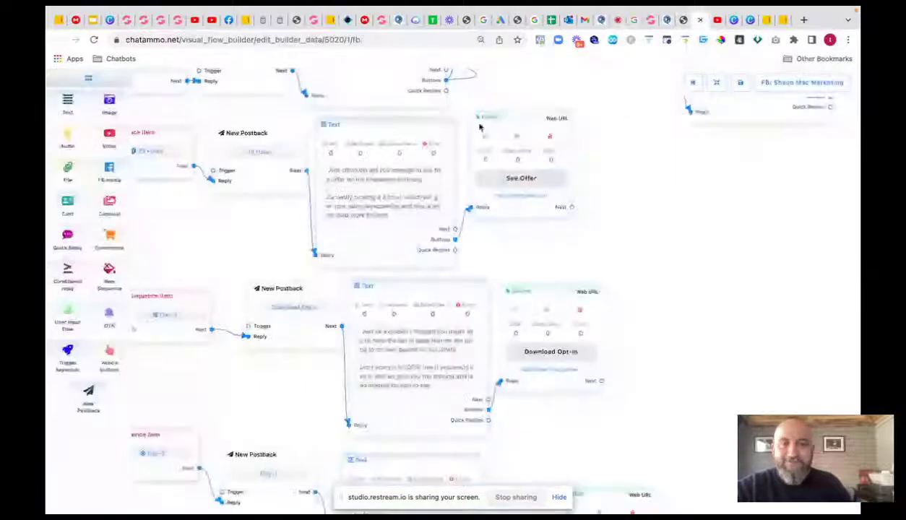
click(671, 21)
click(664, 21)
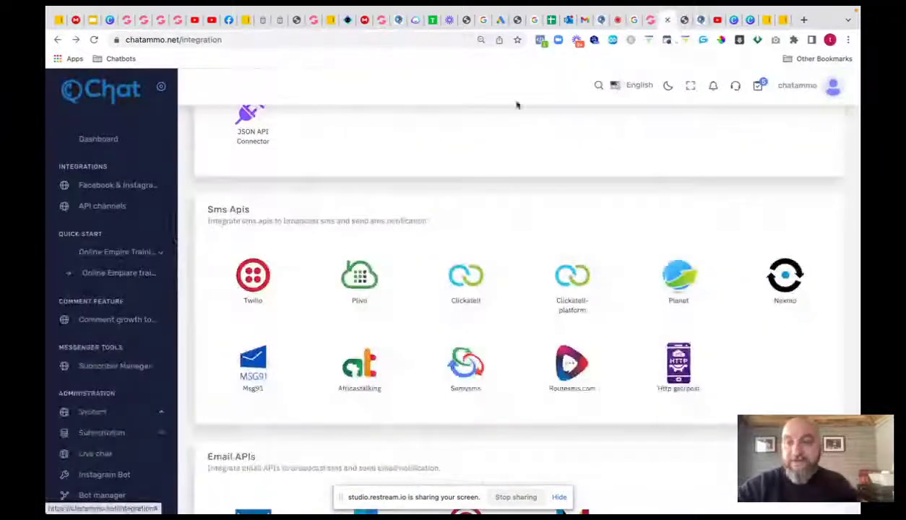
- Open Comment growth tools from the ChatAmmo sidebar, then go to the Bots For Profits group
scroll(115, 197, down, 1)
scroll(120, 194, down, 3)
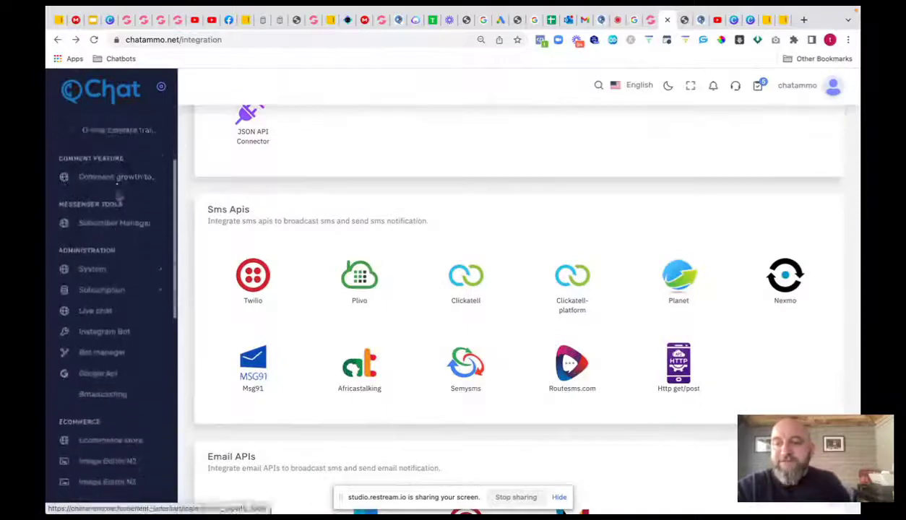
scroll(121, 210, up, 1)
scroll(119, 231, down, 1)
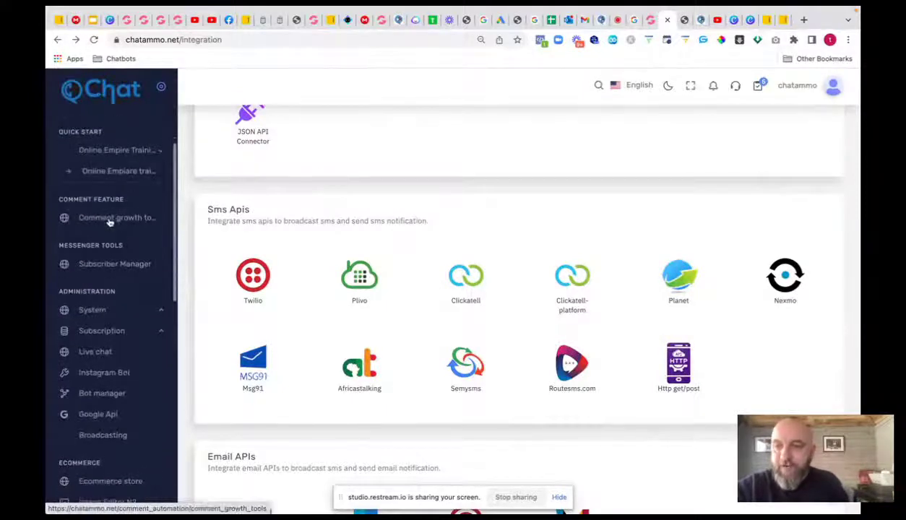
scroll(112, 220, down, 1)
click(109, 199)
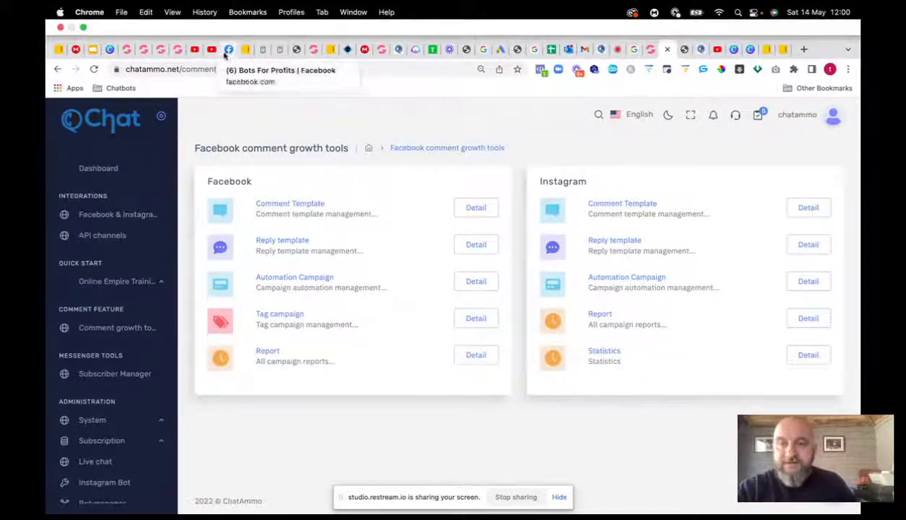
click(228, 19)
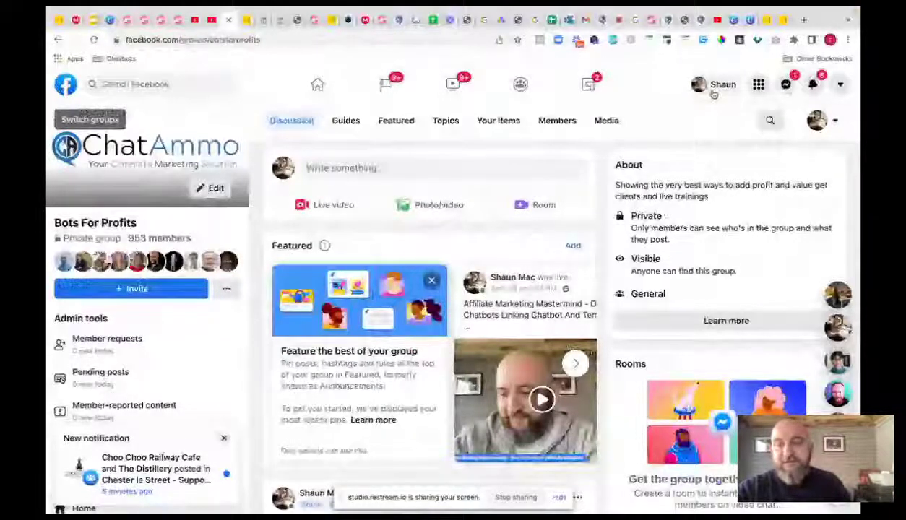
- Browse the personal Facebook profile's Intro and Posts, then return to ChatAmmo's comment growth tools
click(713, 87)
scroll(496, 271, down, 4)
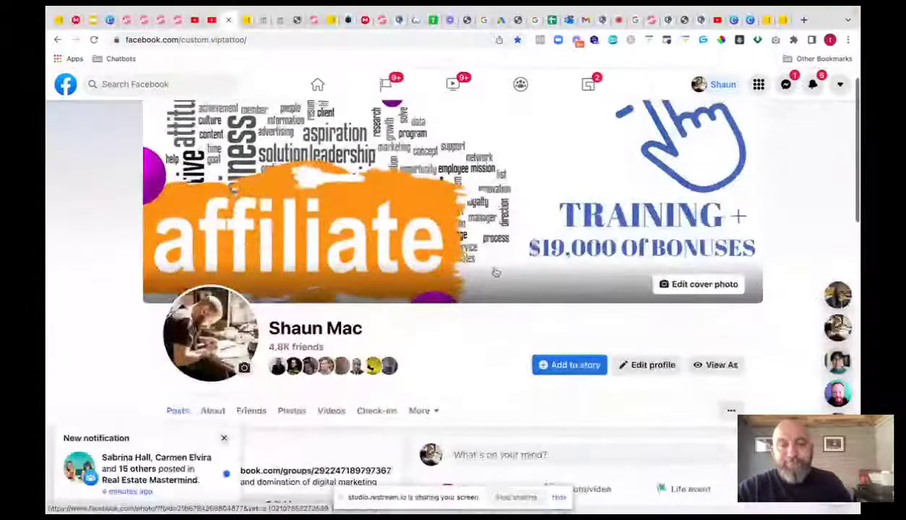
scroll(495, 272, down, 4)
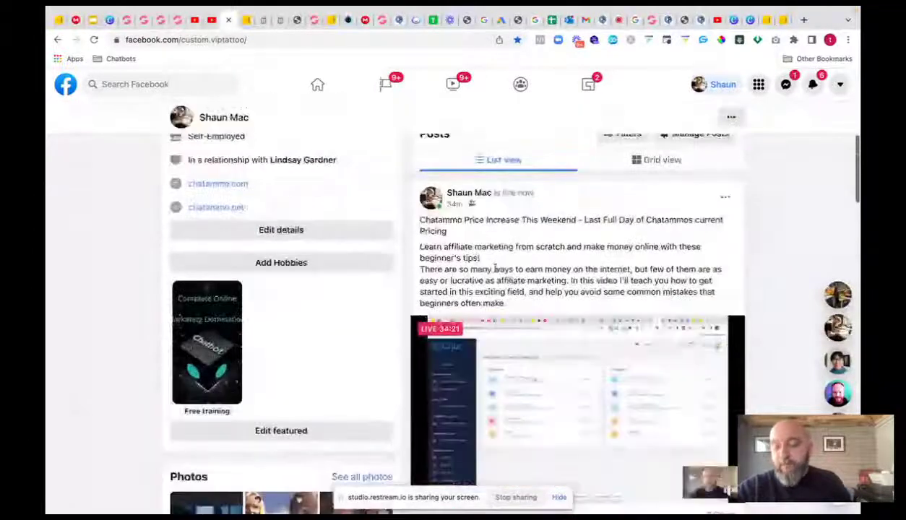
scroll(495, 269, up, 2)
scroll(495, 269, up, 5)
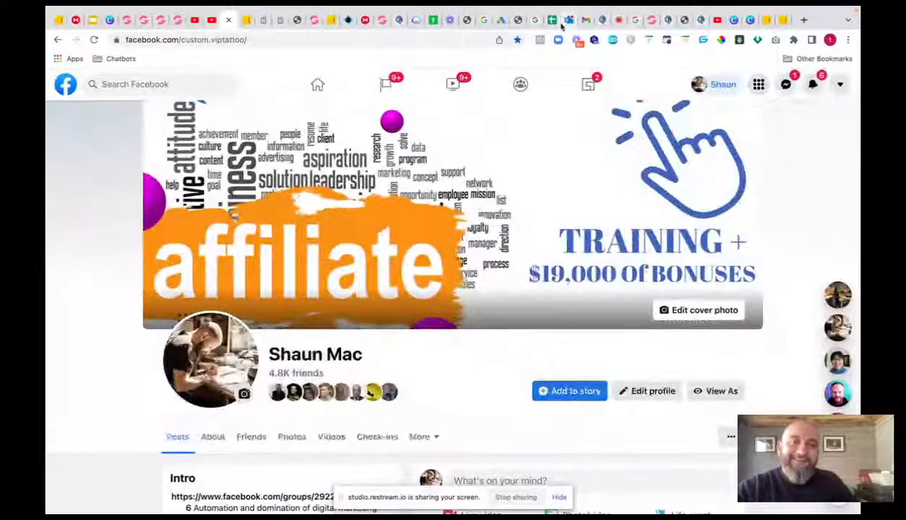
click(666, 24)
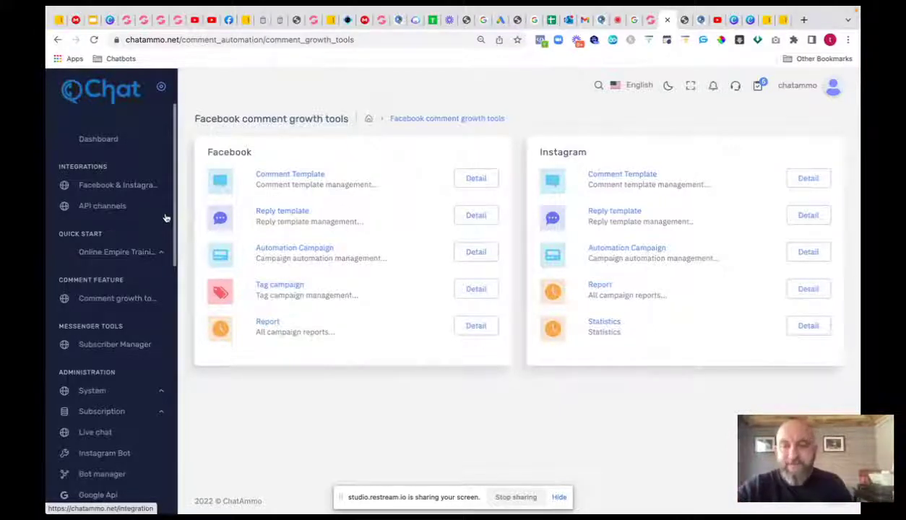
- Open ChatAmmo's Interest Explorer from the Posting Feature section of the sidebar
scroll(148, 207, down, 10)
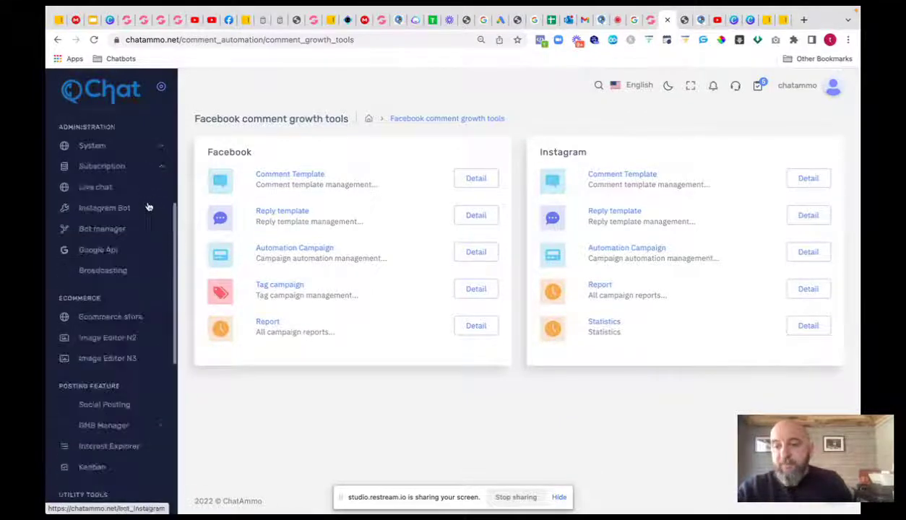
scroll(147, 204, up, 3)
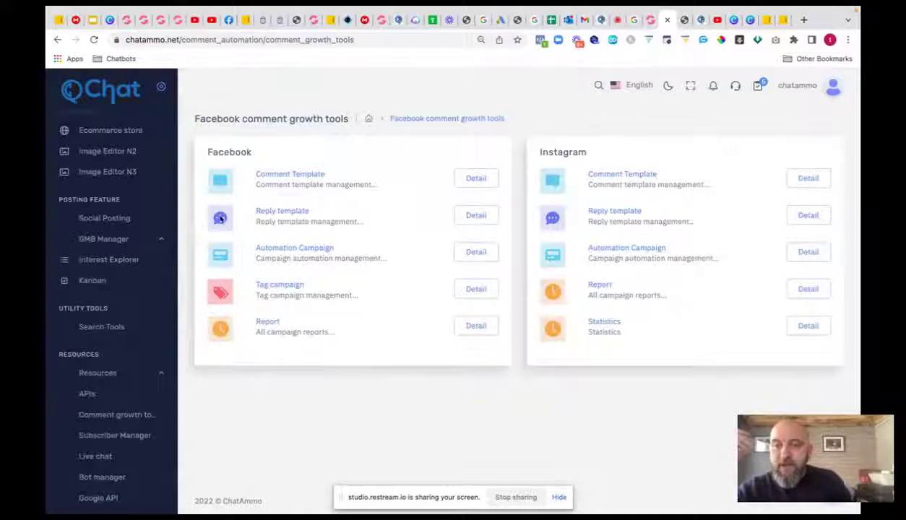
click(127, 262)
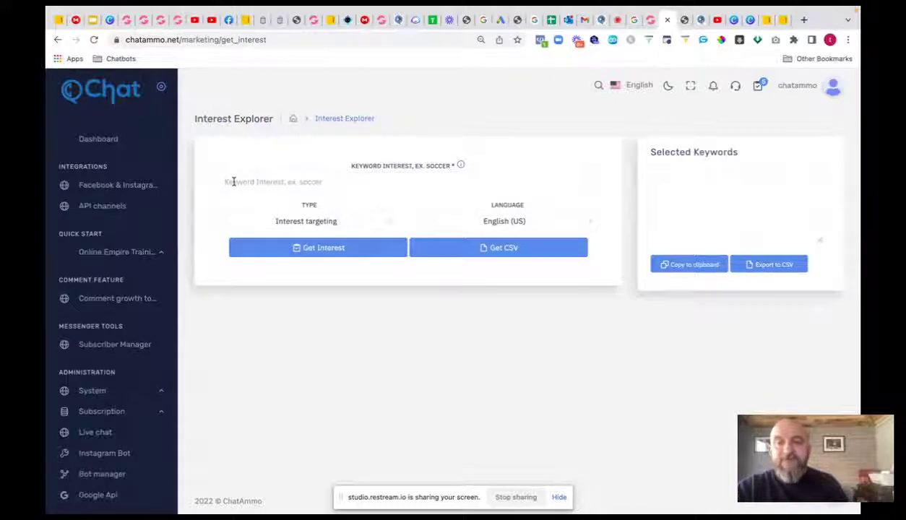
- Browse Interest Explorer's targeting type options and scroll through its language list
click(348, 224)
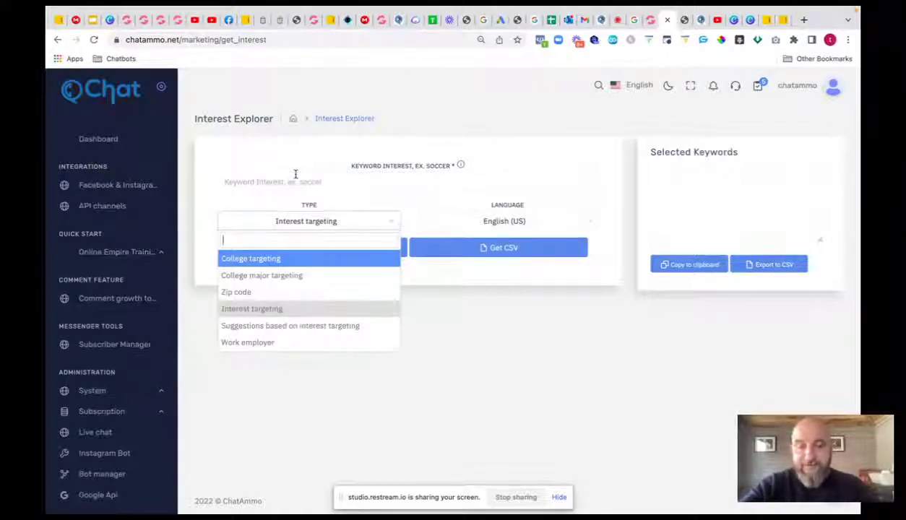
click(461, 227)
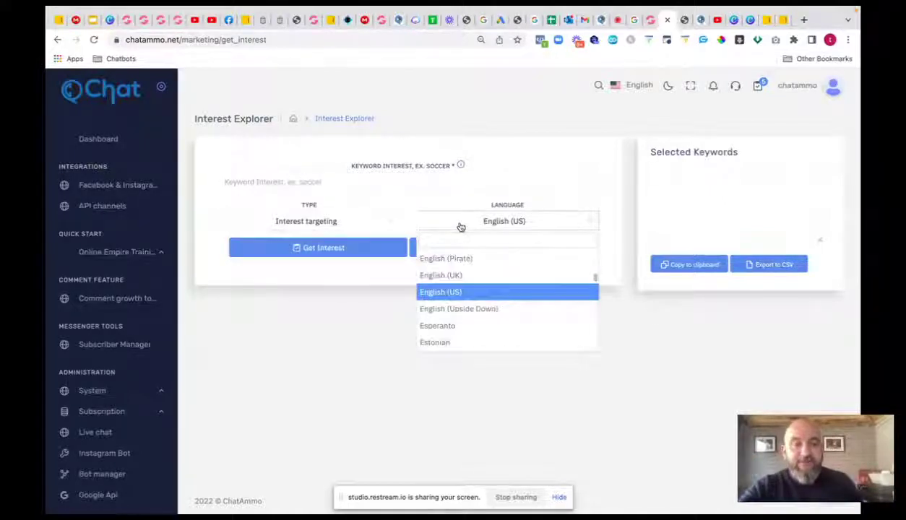
scroll(506, 302, down, 1)
scroll(506, 302, down, 12)
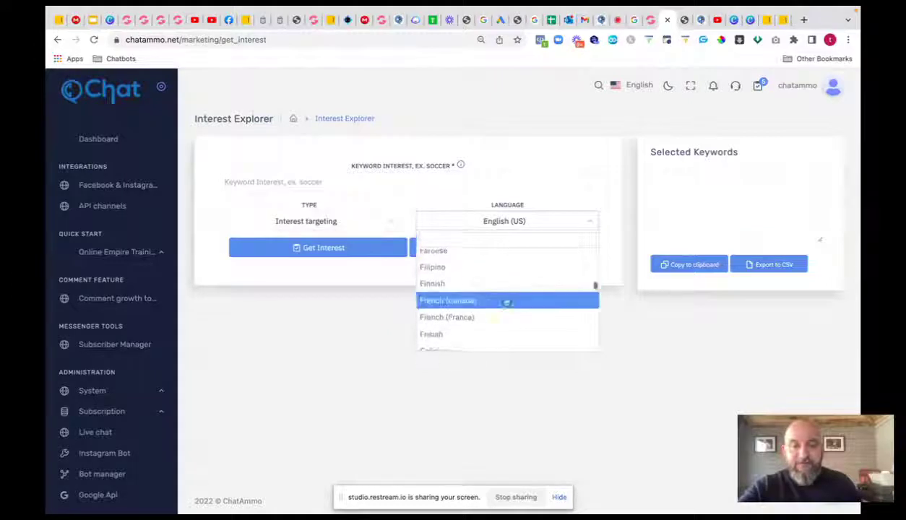
scroll(506, 302, down, 3)
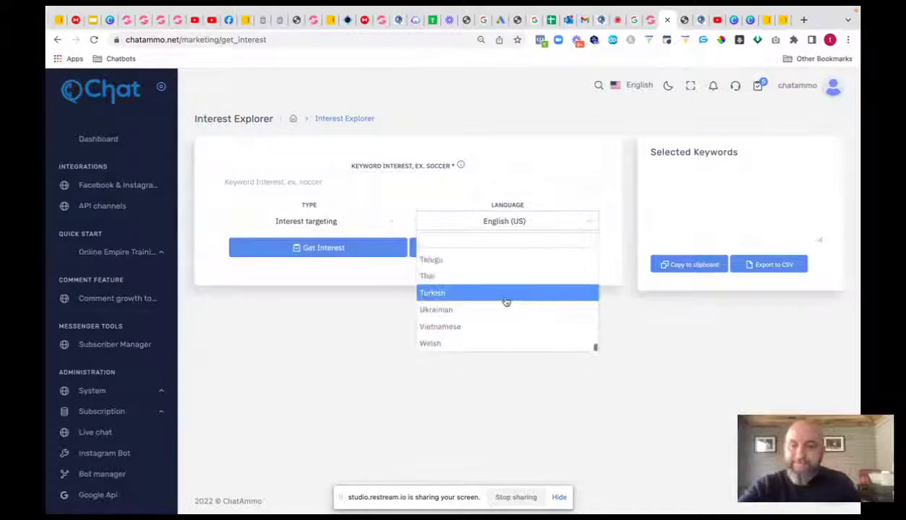
scroll(506, 302, up, 8)
- Close the language list unchanged and open the Subscriber Manager for the connected page
scroll(505, 302, up, 10)
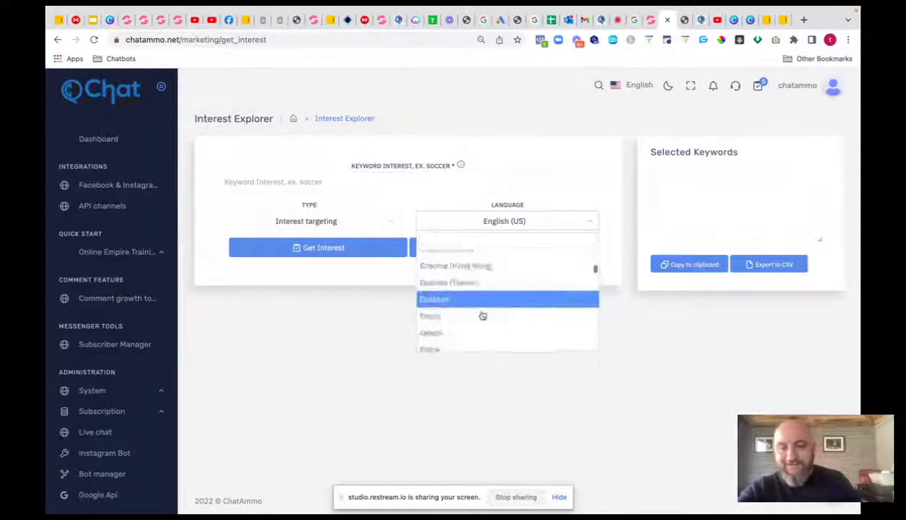
click(327, 340)
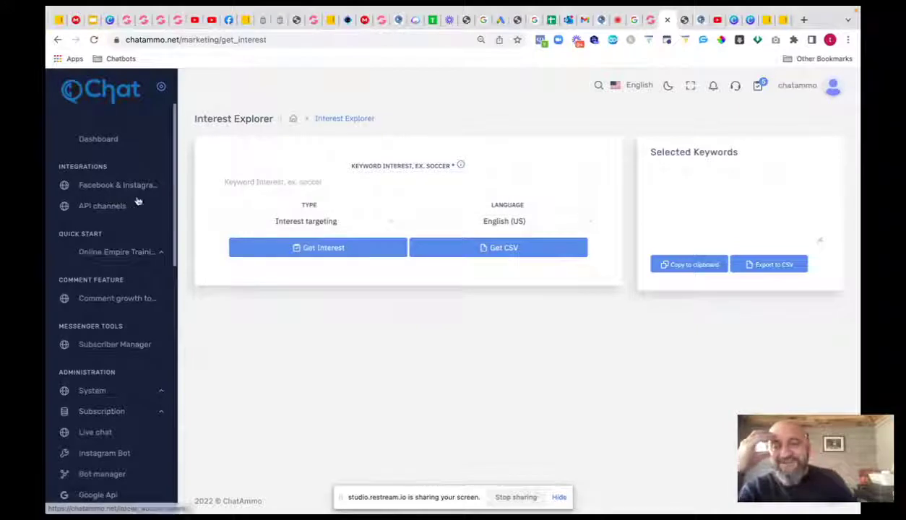
click(127, 345)
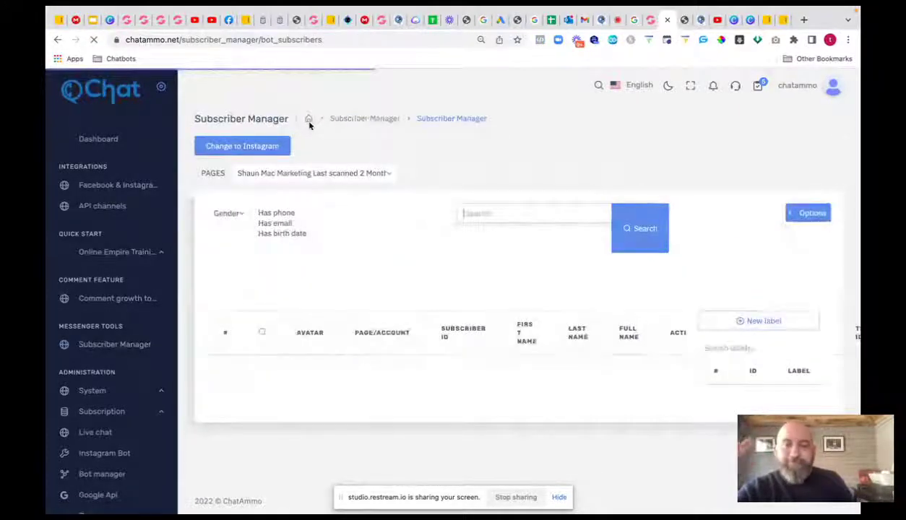
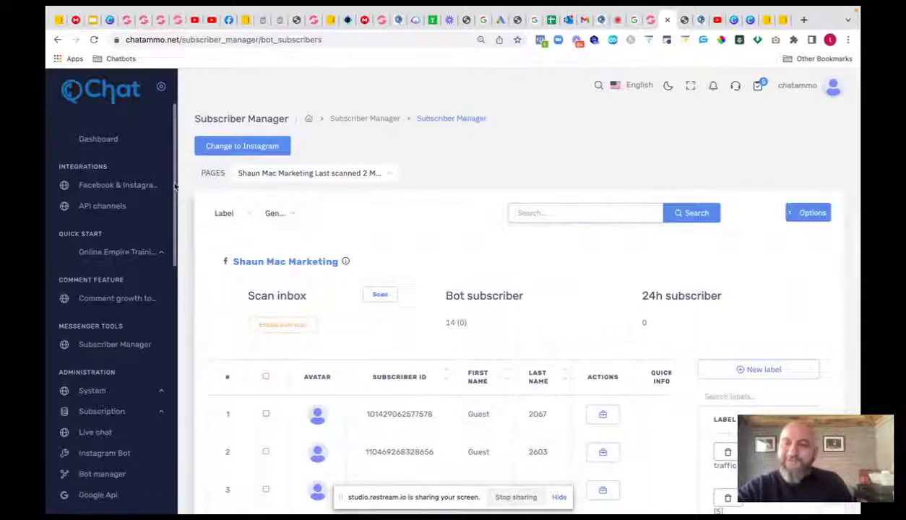
- Review the subscriber list's label filter, gender filter and bulk action options
drag(174, 187, 172, 198)
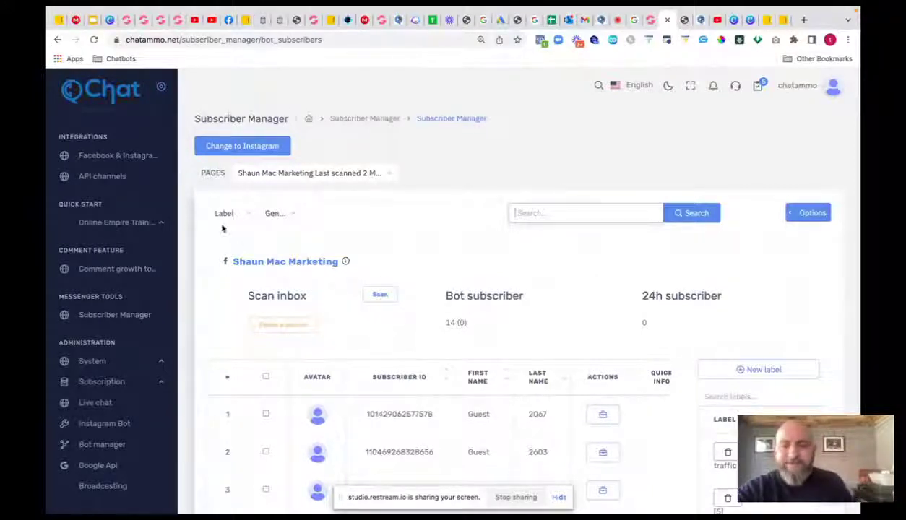
click(249, 214)
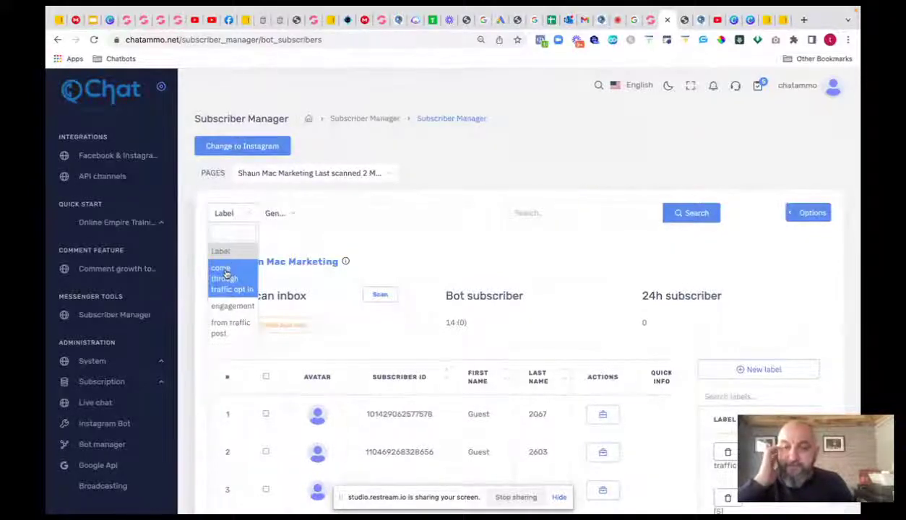
click(291, 216)
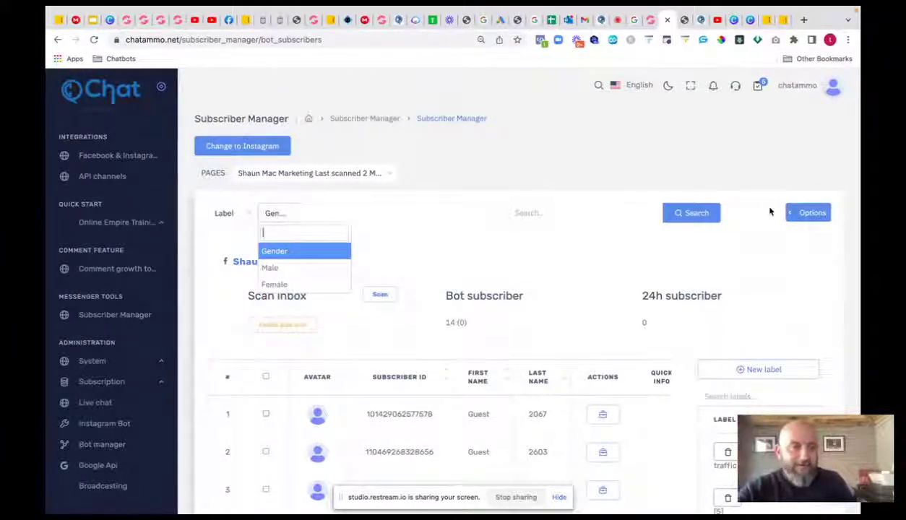
click(798, 214)
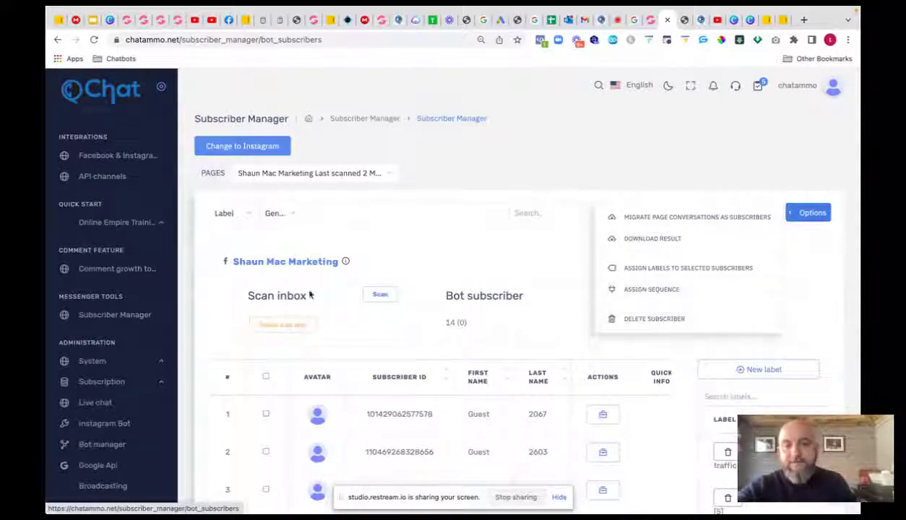
click(218, 284)
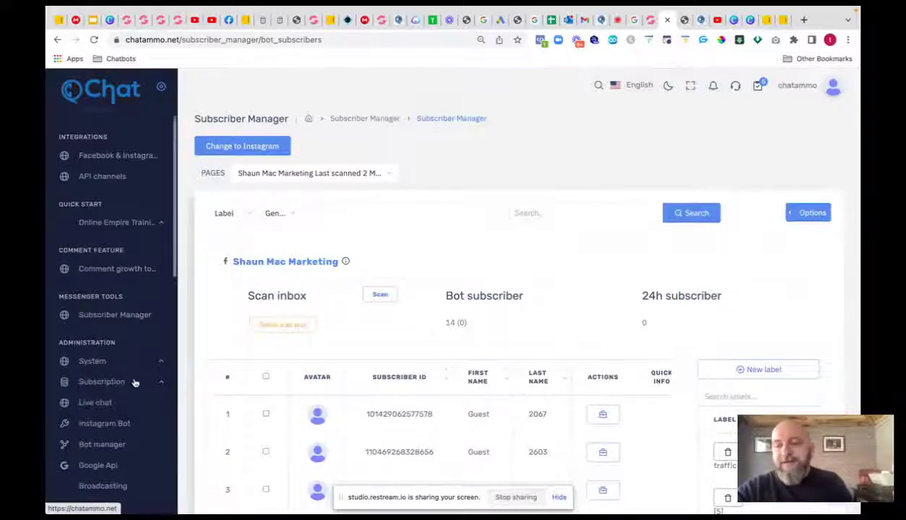
- Switch live chat to the Instagram account, then open the Instagram Bot page
scroll(127, 286, down, 2)
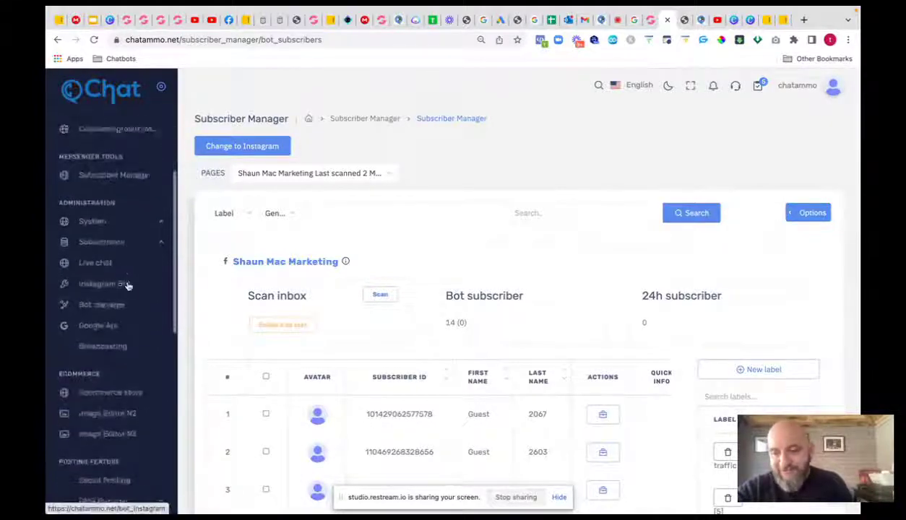
click(96, 264)
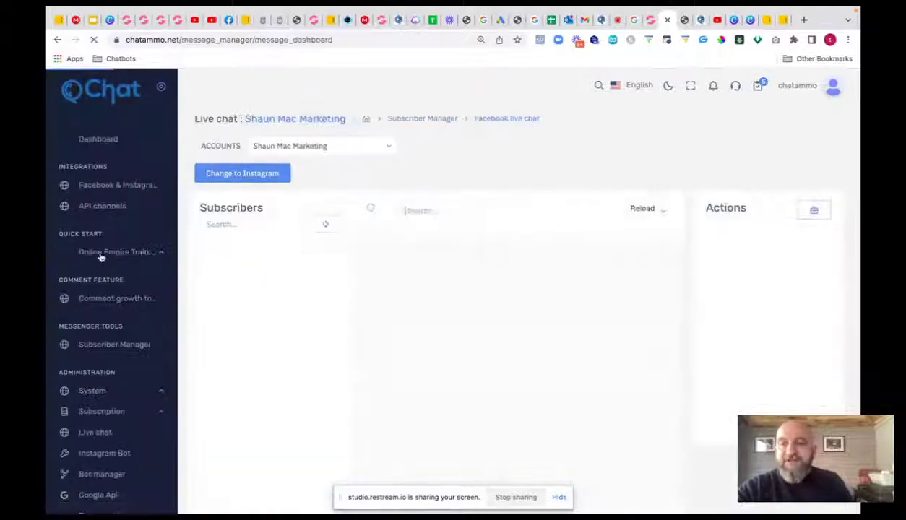
click(246, 176)
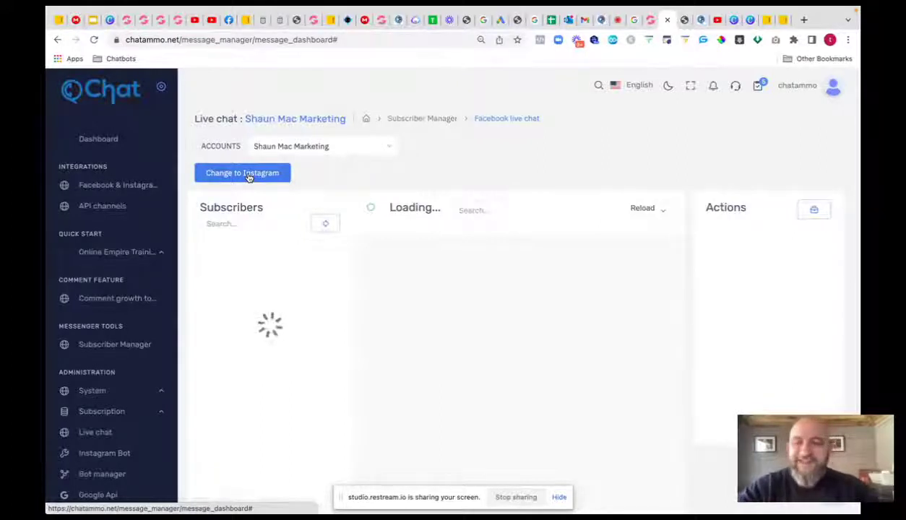
click(247, 176)
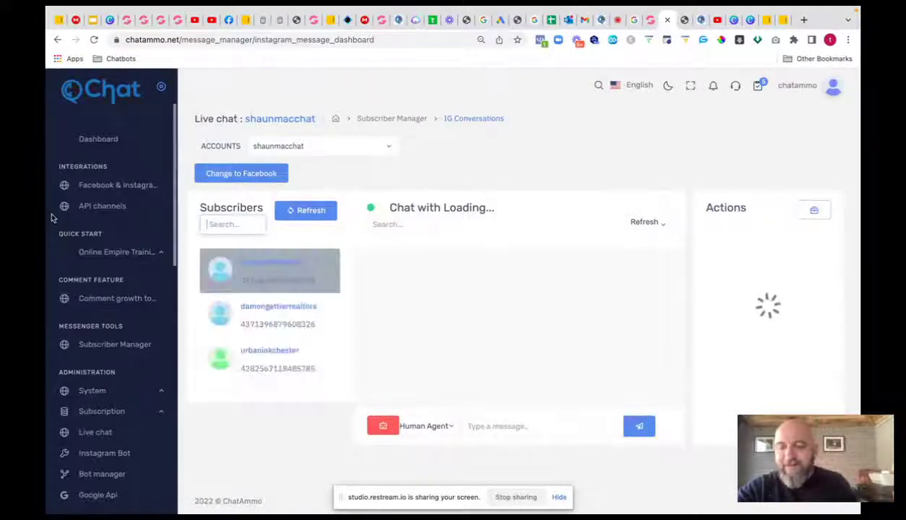
scroll(46, 215, down, 3)
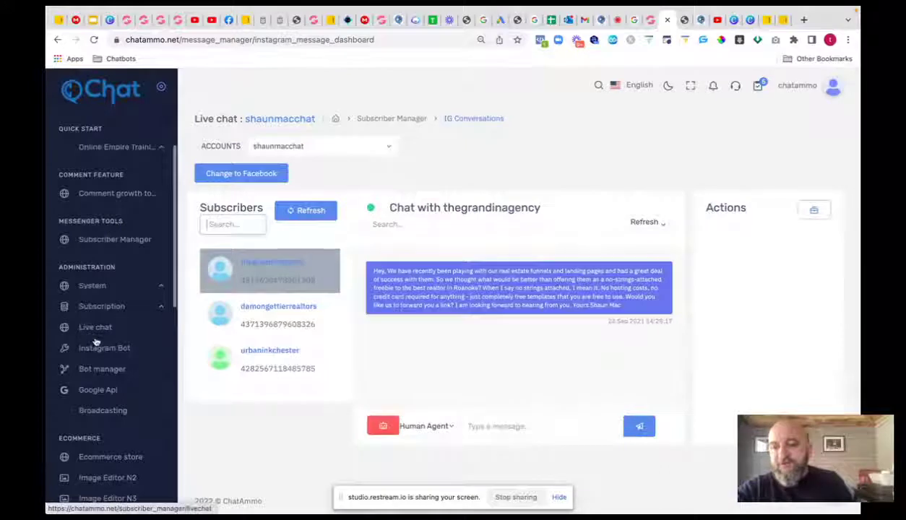
click(96, 348)
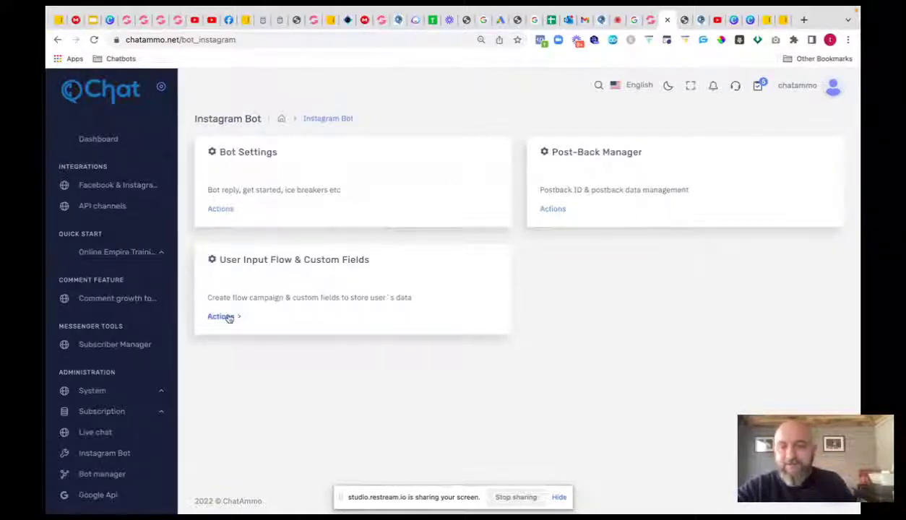
- Open the bot manager for the Facebook page and scroll down to Webform Builder
scroll(125, 307, down, 4)
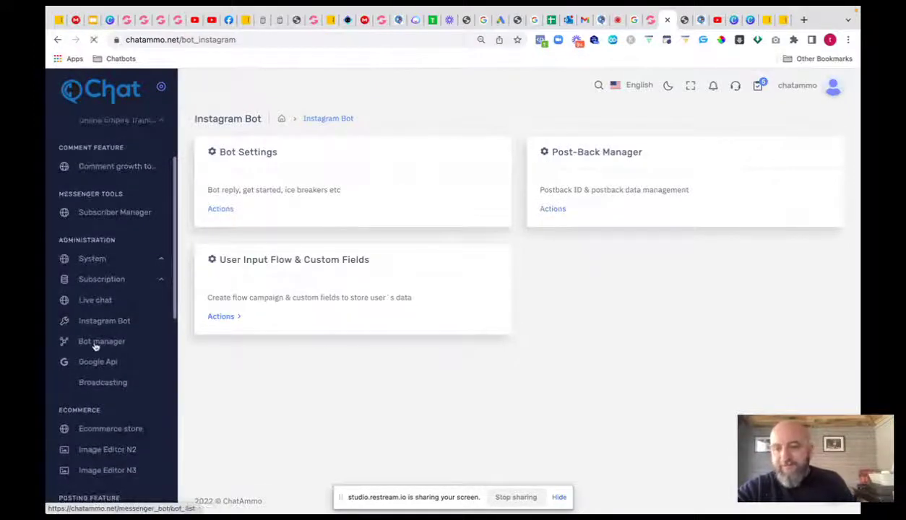
click(93, 344)
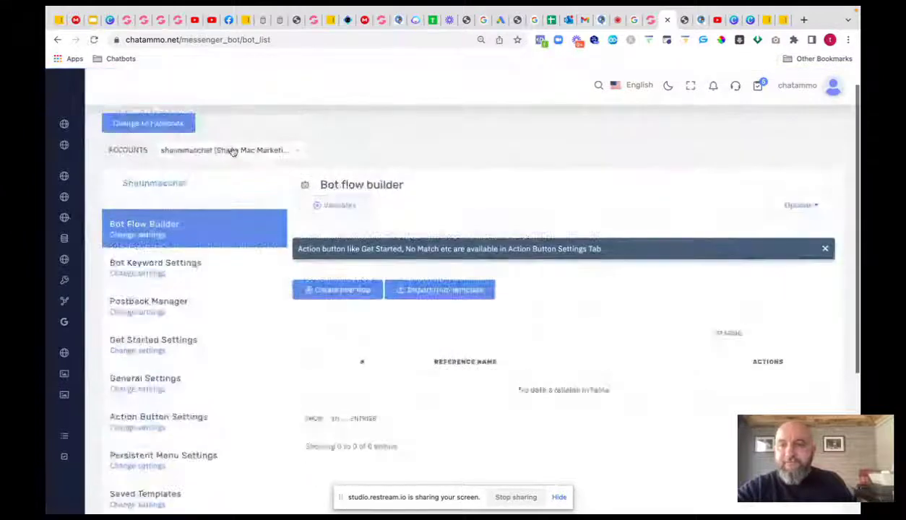
click(179, 146)
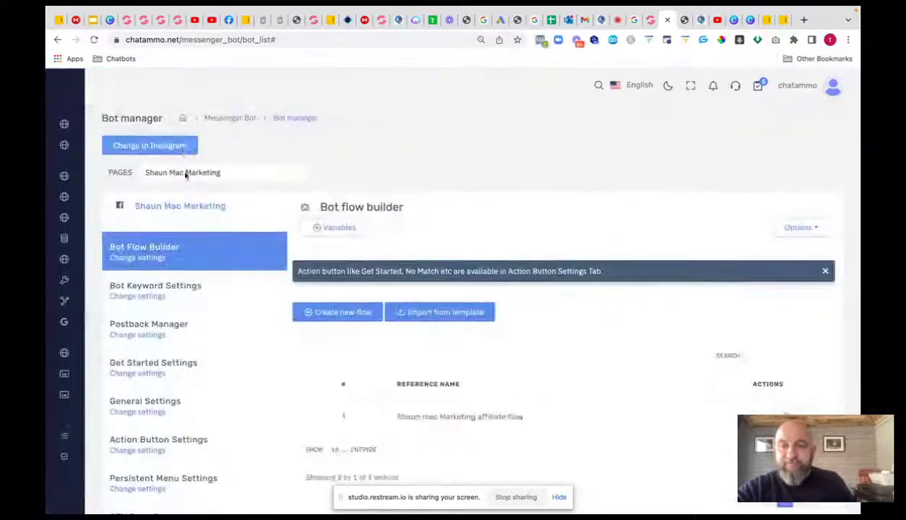
click(167, 152)
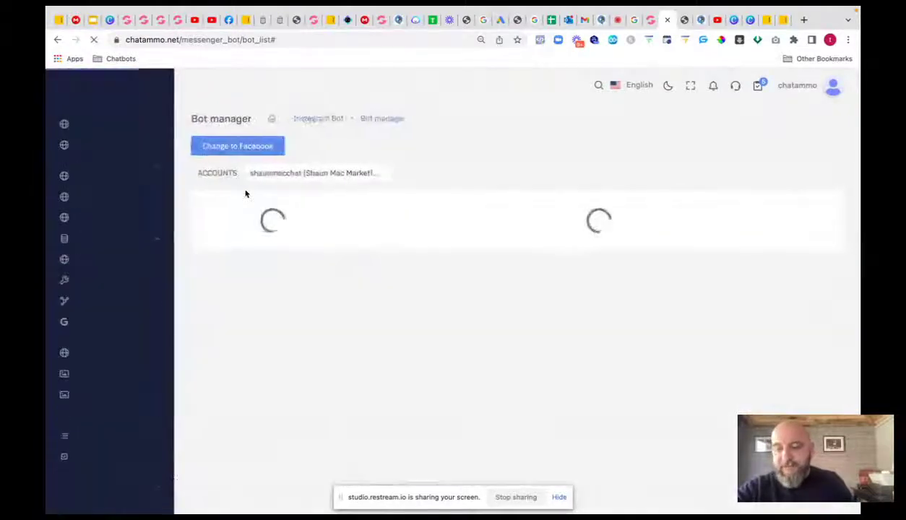
scroll(205, 284, down, 3)
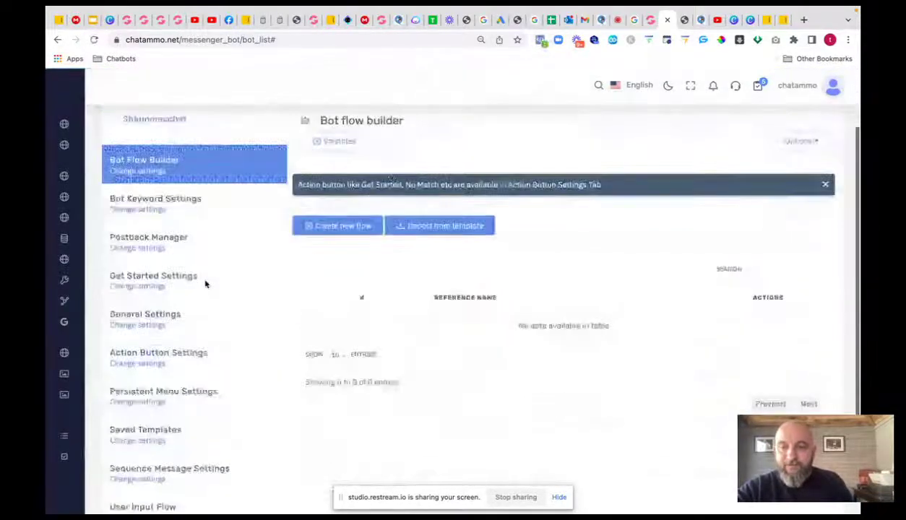
scroll(206, 285, down, 2)
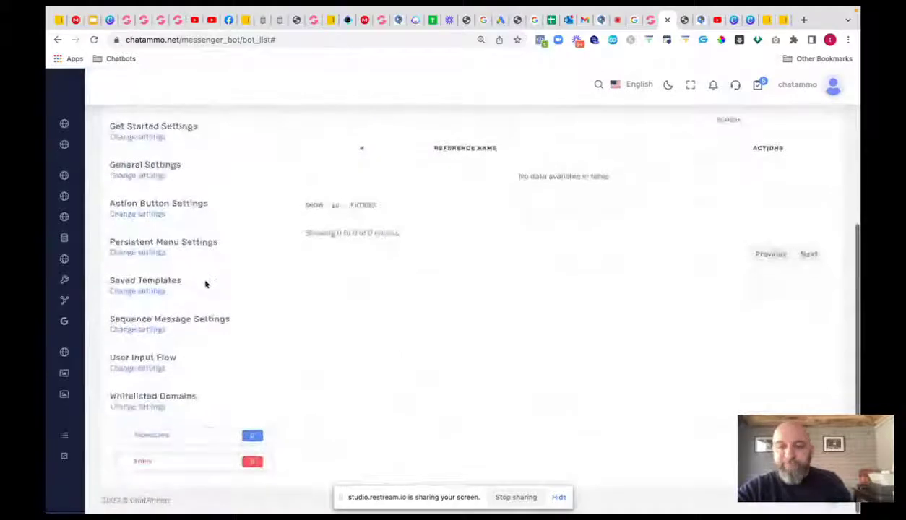
scroll(205, 284, up, 5)
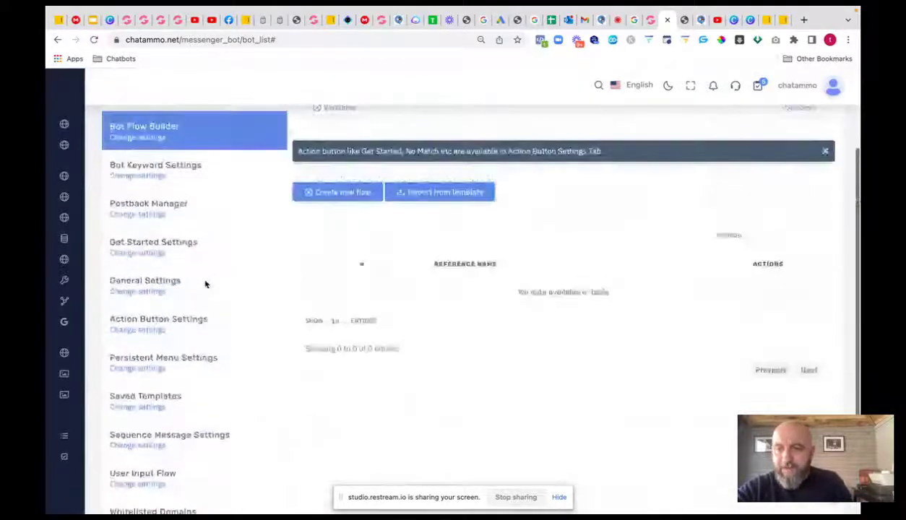
scroll(206, 284, up, 2)
click(157, 146)
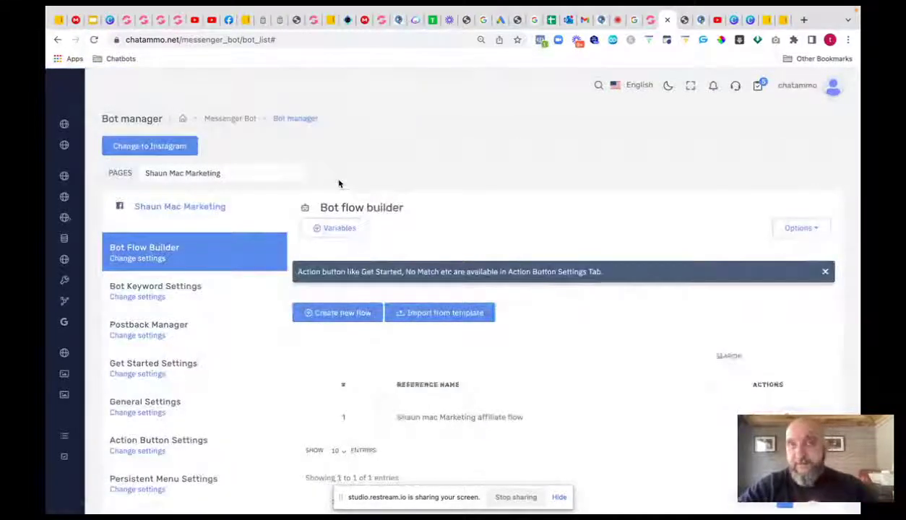
scroll(221, 222, down, 5)
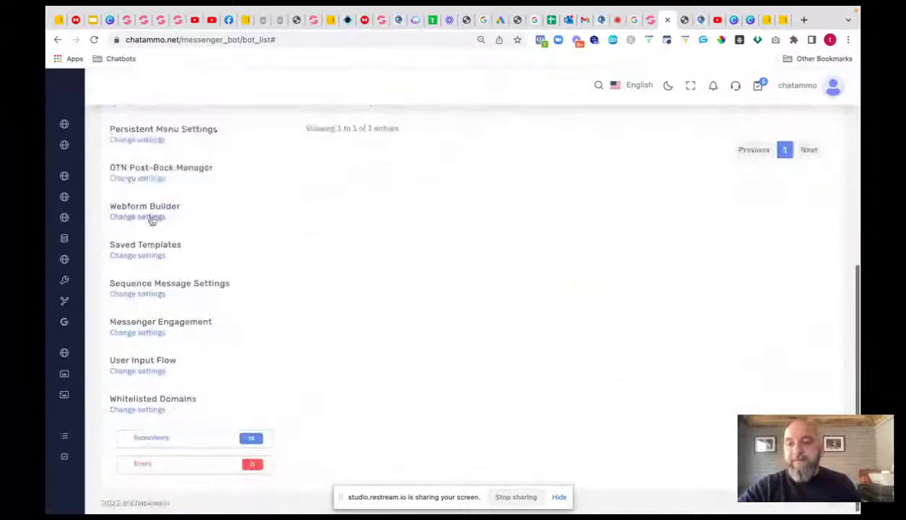
- Create a new webform with Form Name and Form Title 'test', leaving Reply Template unset
click(149, 219)
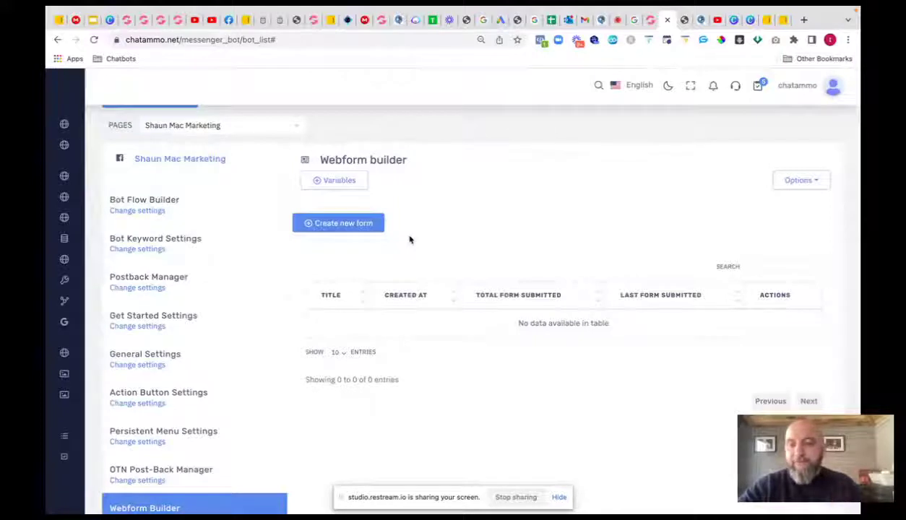
click(320, 224)
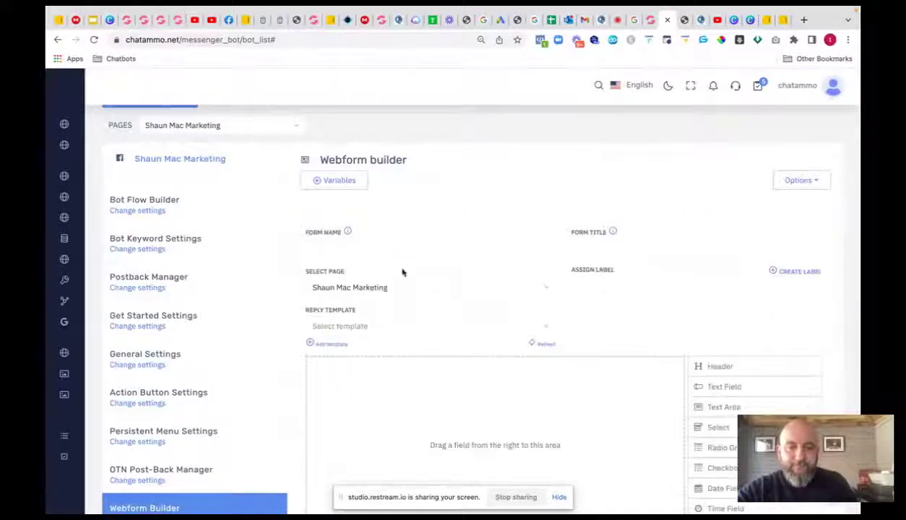
click(383, 248)
text(test)
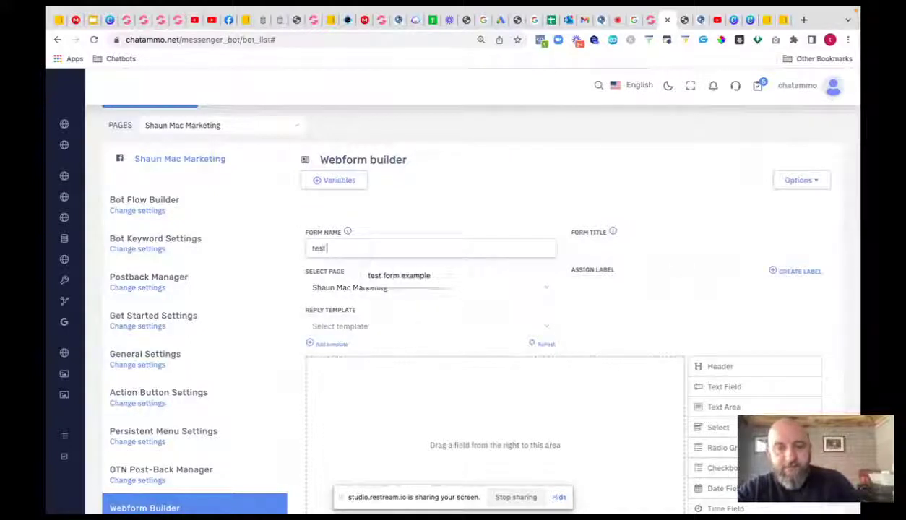
click(601, 247)
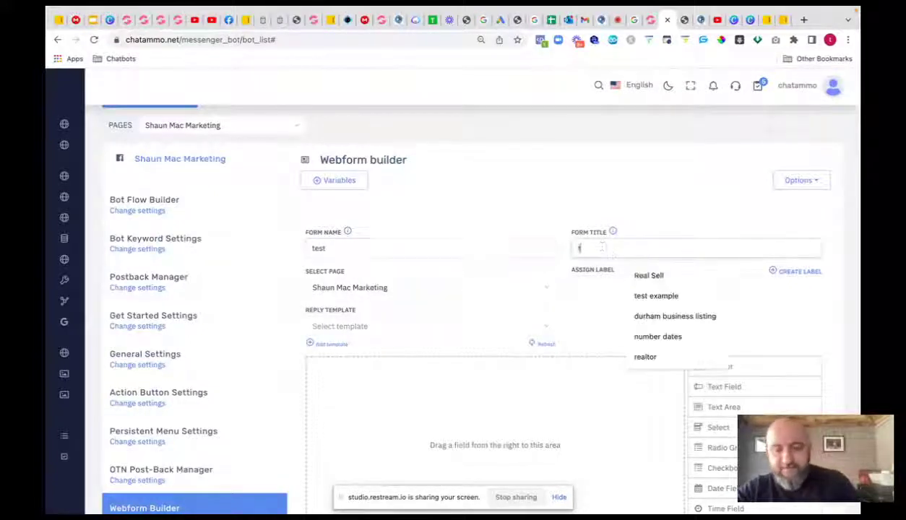
text(test)
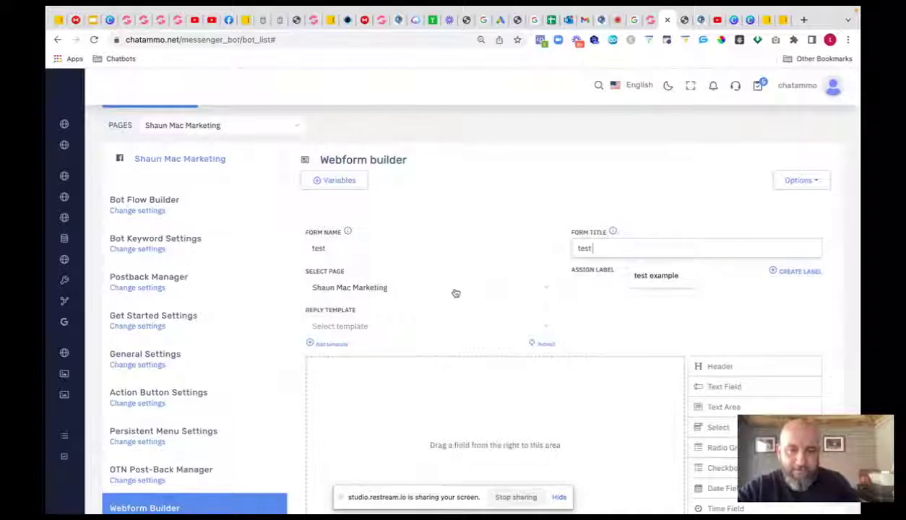
click(626, 306)
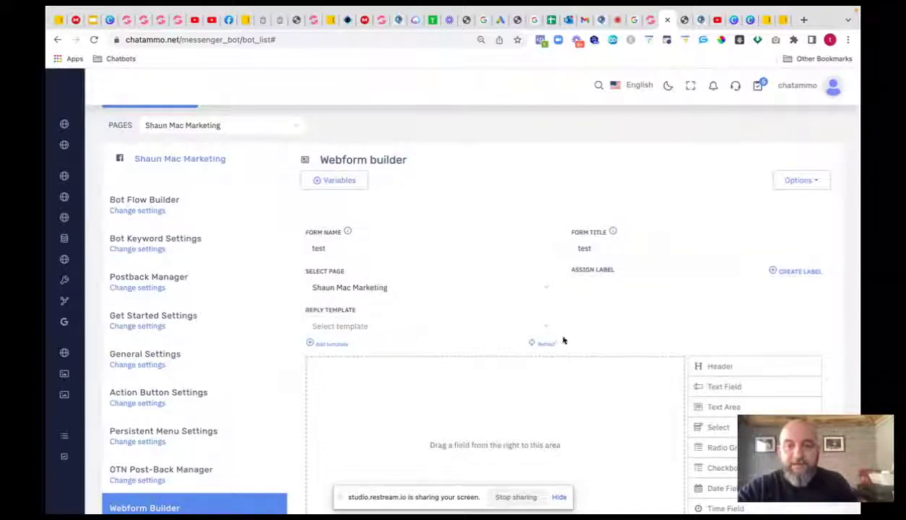
click(542, 328)
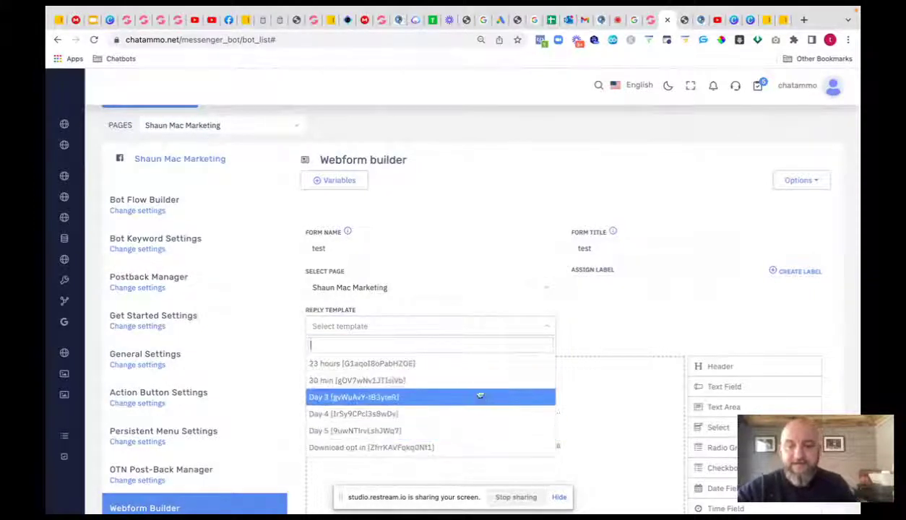
click(629, 337)
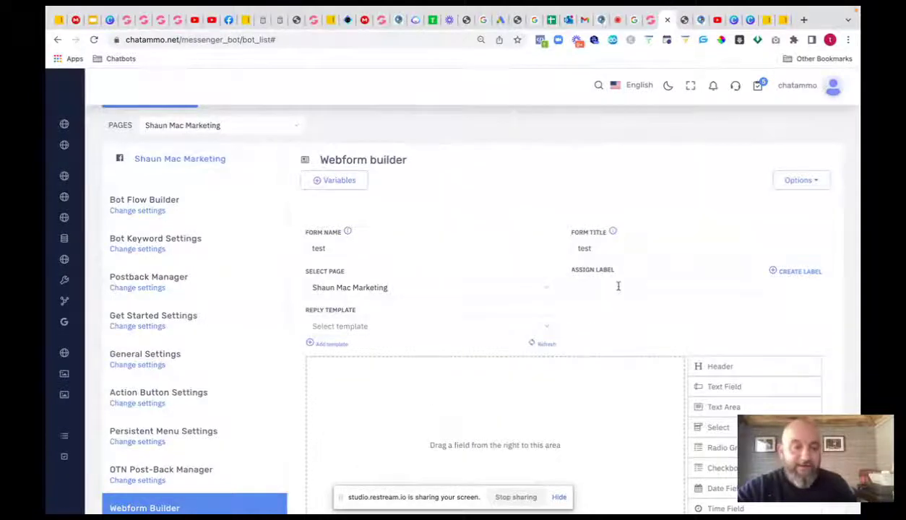
scroll(619, 287, down, 3)
- Add a text field to the form below the Header element
drag(744, 266, 448, 282)
scroll(618, 334, down, 6)
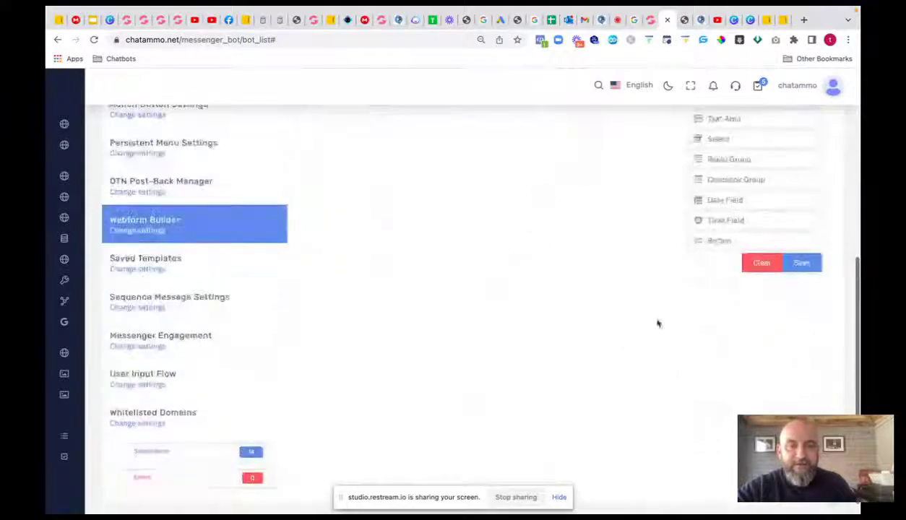
scroll(658, 324, up, 5)
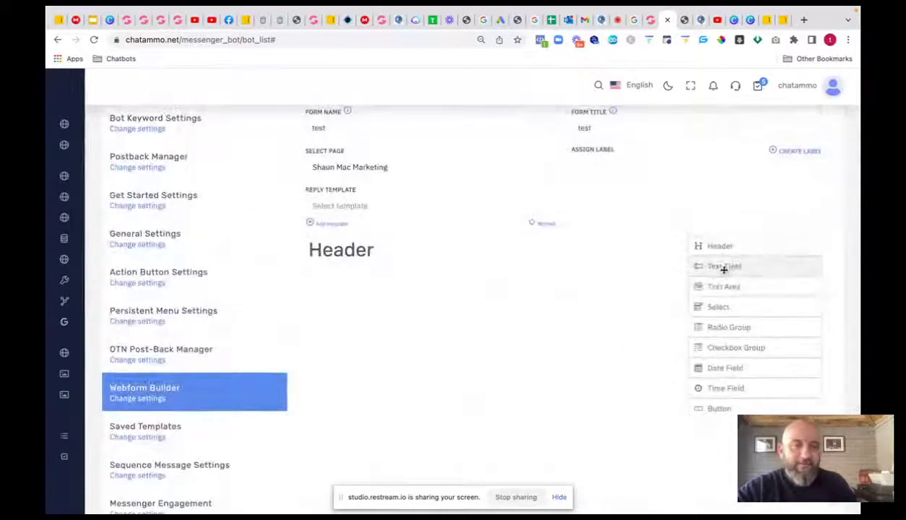
drag(723, 269, 351, 276)
scroll(368, 289, down, 4)
scroll(398, 238, up, 4)
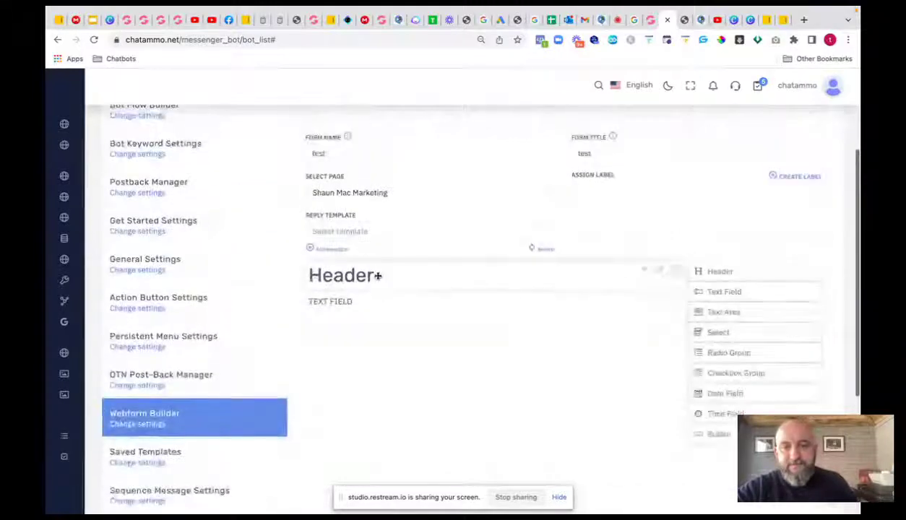
- Change the Header label to 'your new home'
click(660, 270)
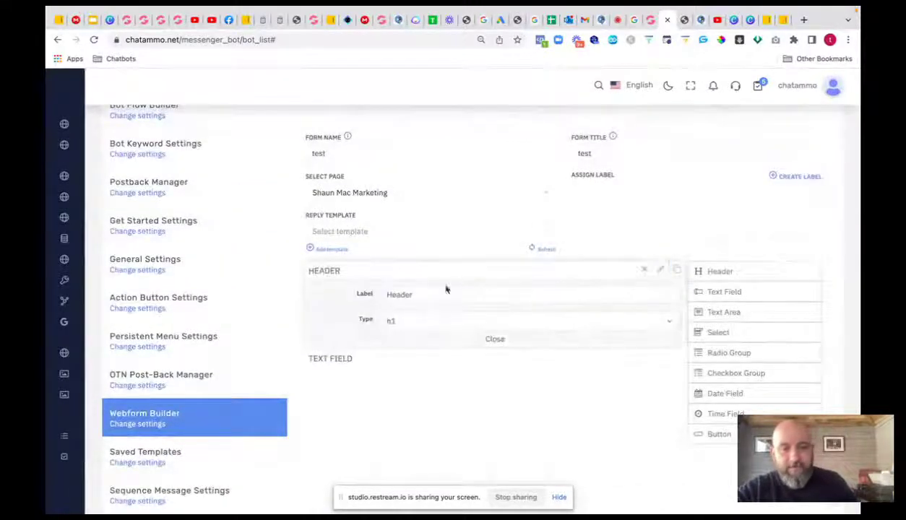
click(425, 294)
drag(425, 294, 359, 292)
text(y)
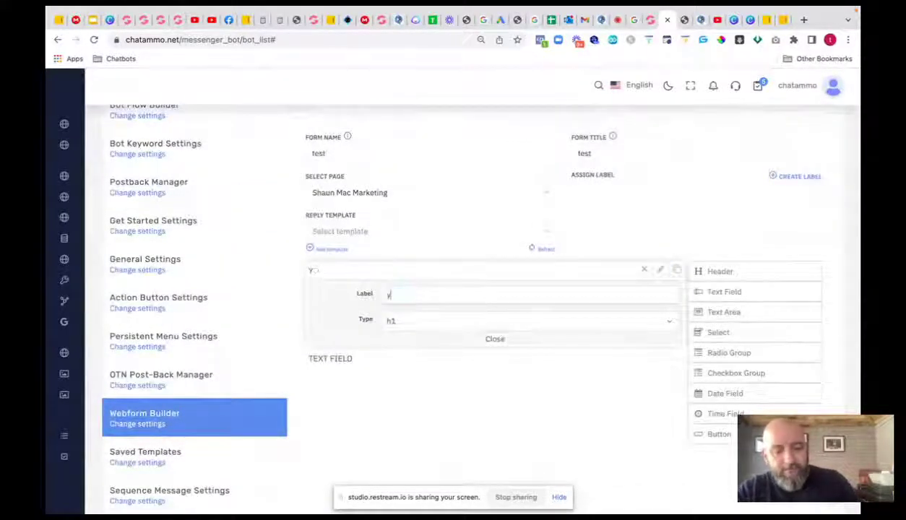
text(our new h0omr)
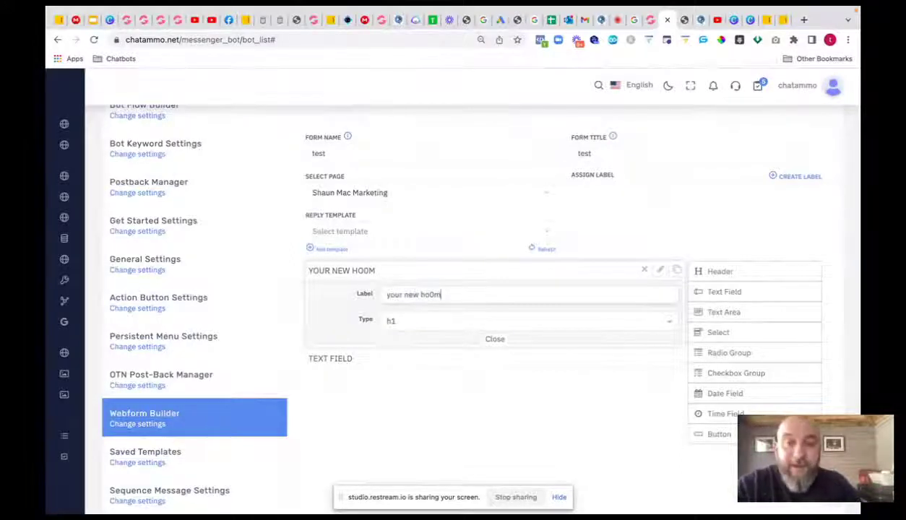
key(BackSpace)
key(BackSpace)
key(BackSpace)
text(om)
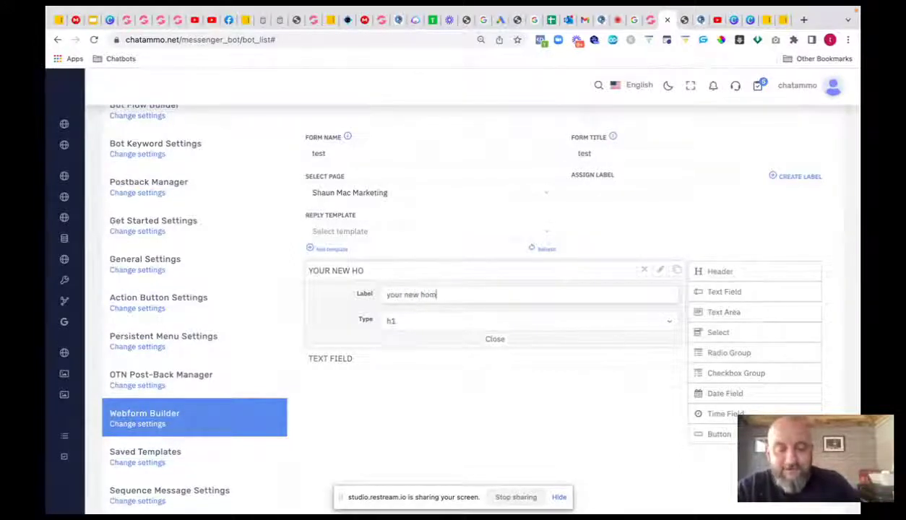
text(e)
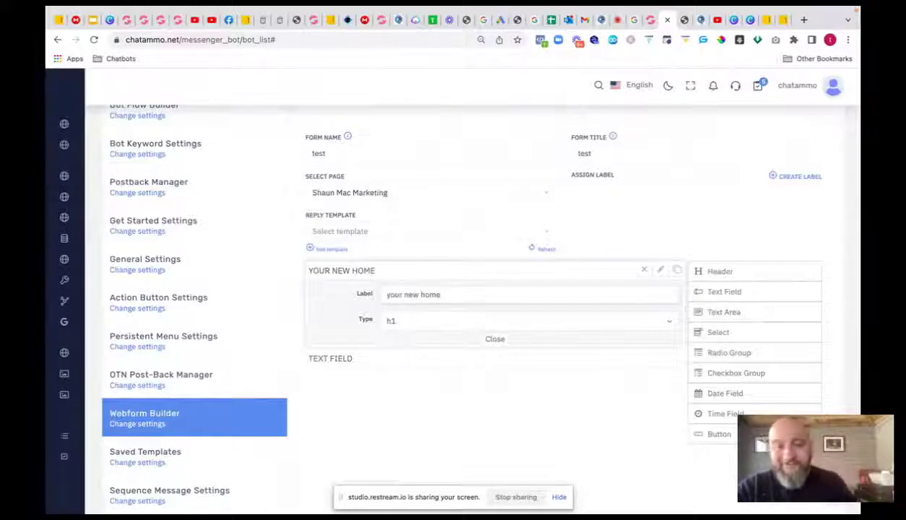
click(496, 341)
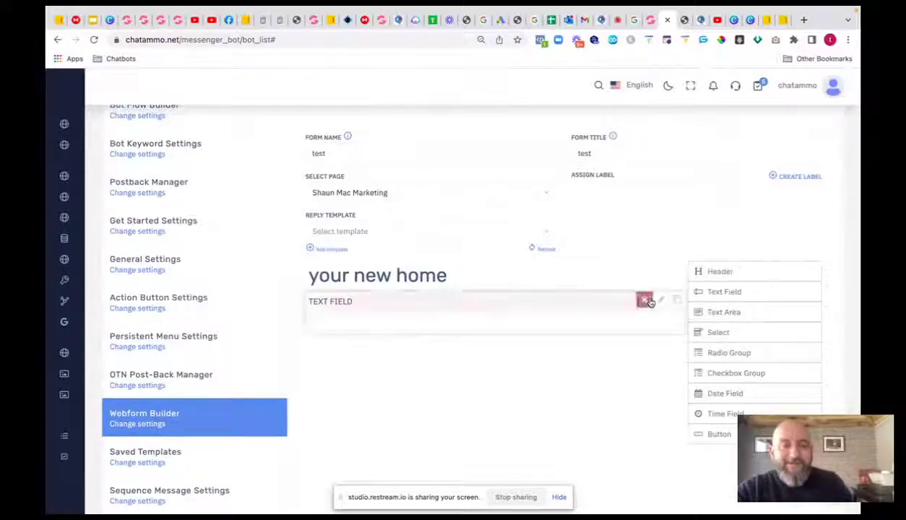
- Relabel the text field 'which area are you looking in'
click(660, 299)
drag(477, 351, 347, 348)
text(whi)
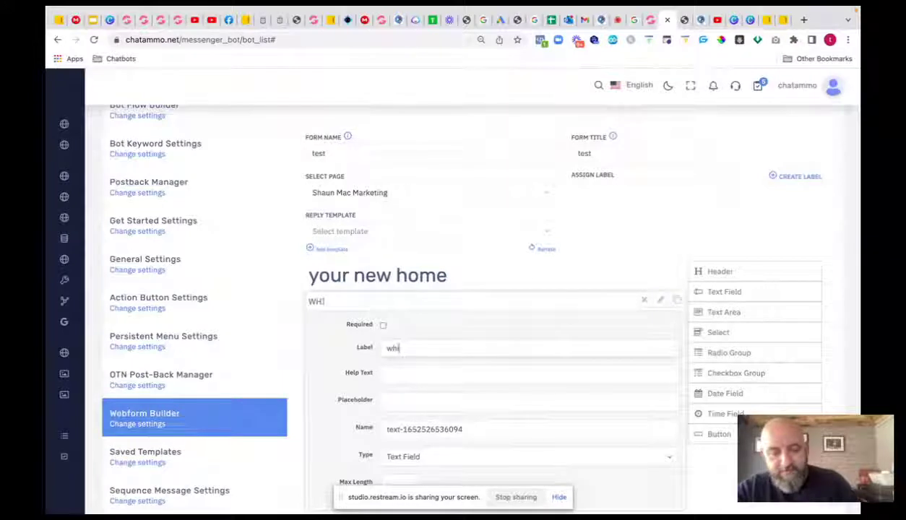
text(ch area)
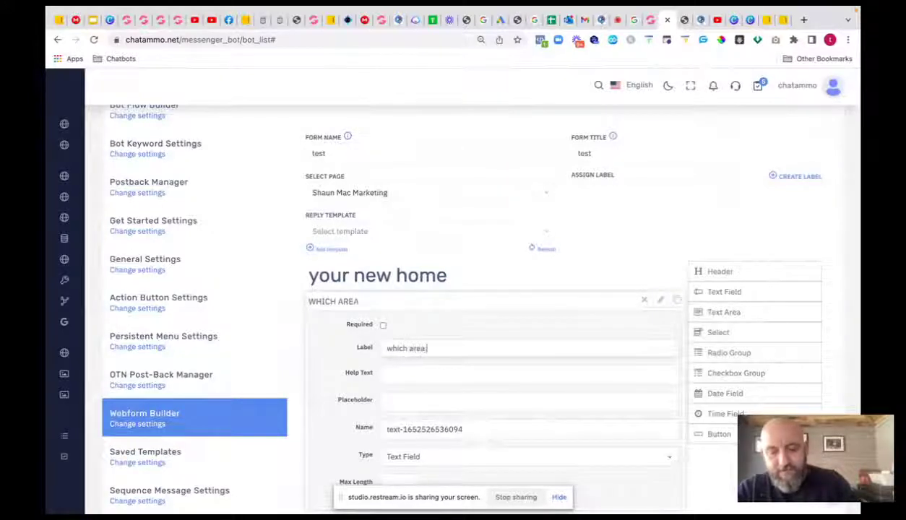
text( are you lookinhg )
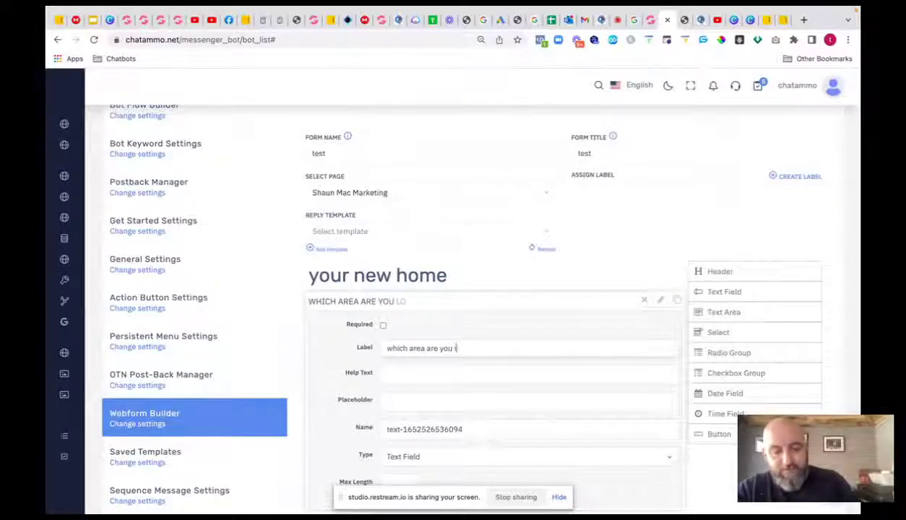
text(in)
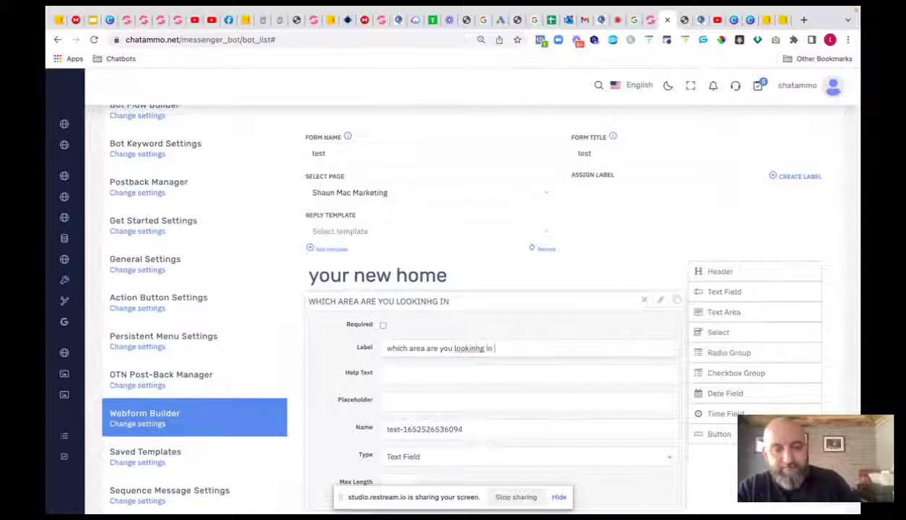
click(479, 348)
key(BackSpace)
scroll(502, 365, down, 2)
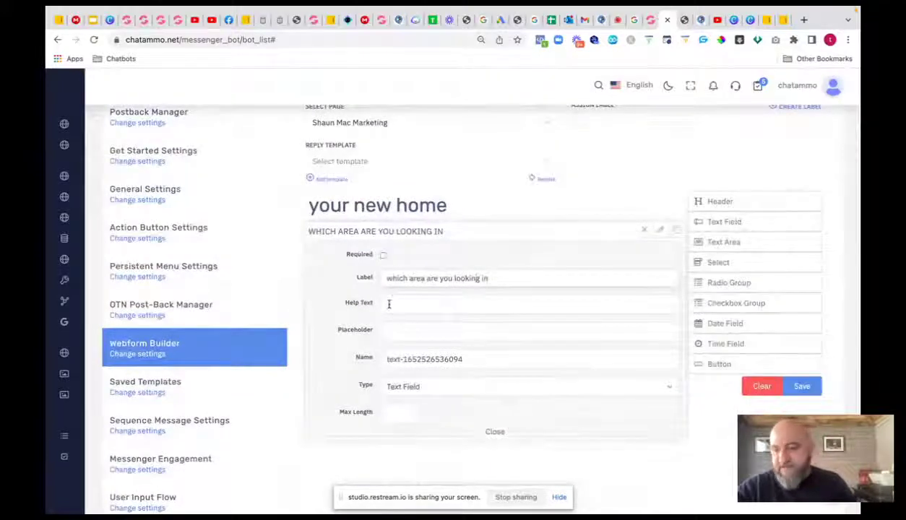
click(513, 438)
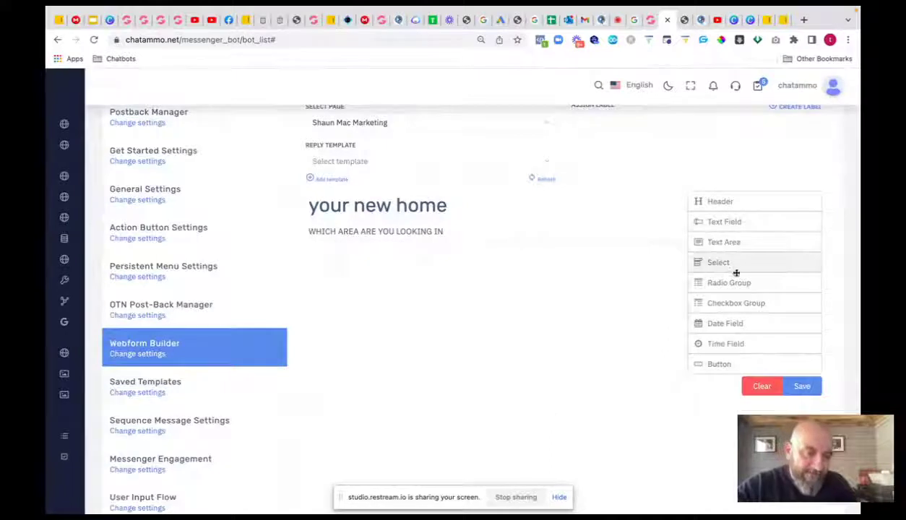
- Add a radio group to the form labelled 'how many bedrooms'
drag(739, 283, 505, 272)
scroll(564, 318, down, 1)
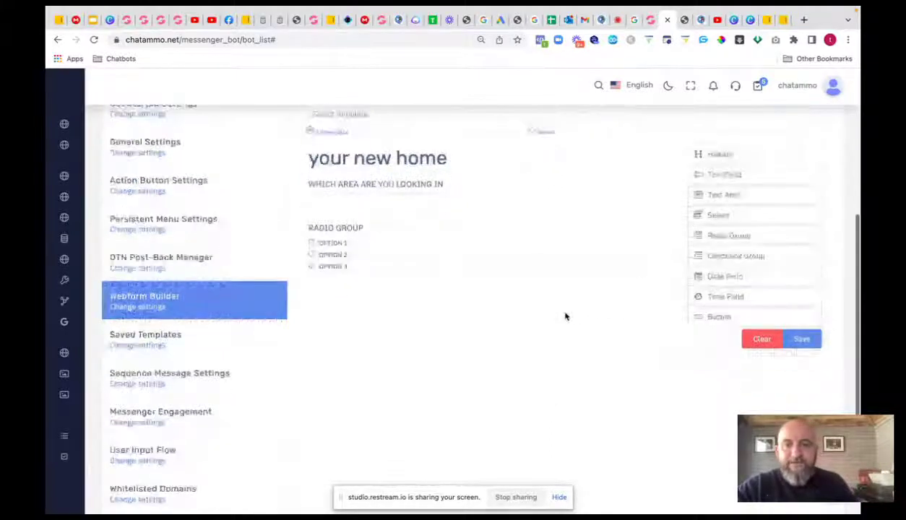
scroll(566, 316, down, 2)
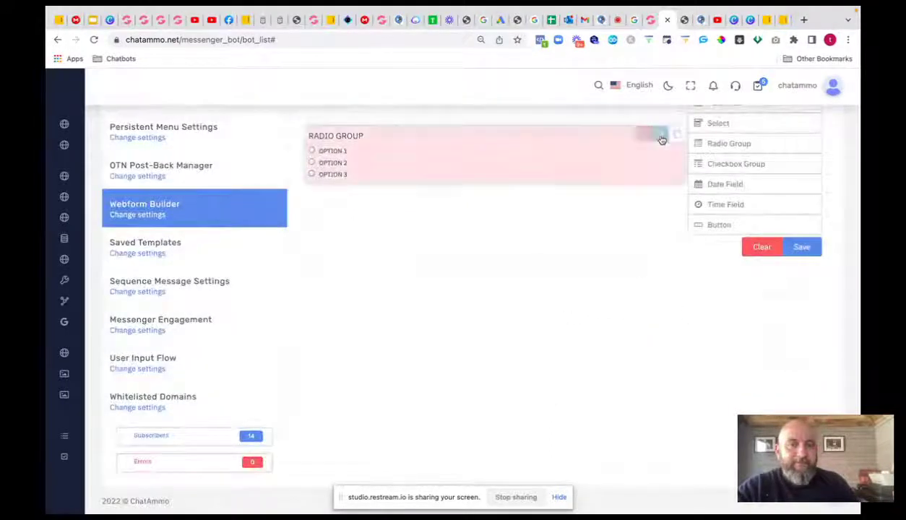
click(660, 137)
drag(426, 182, 319, 178)
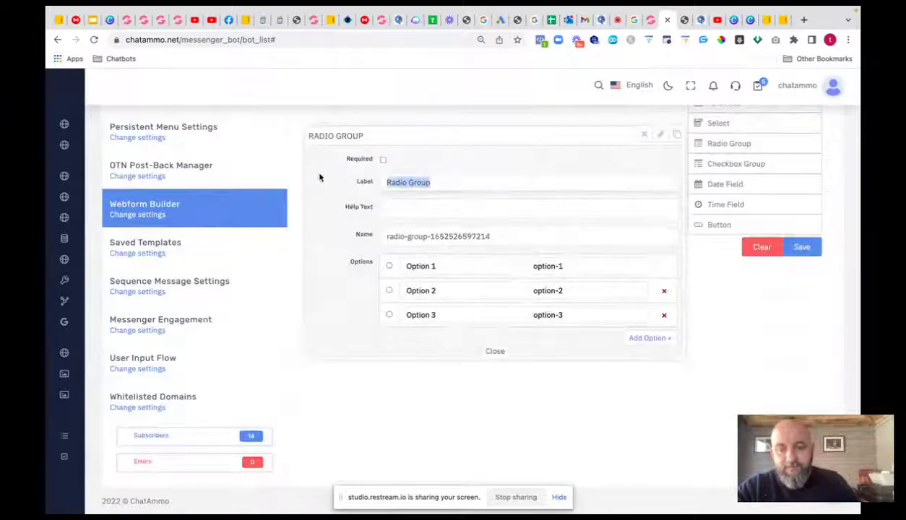
text(How ma)
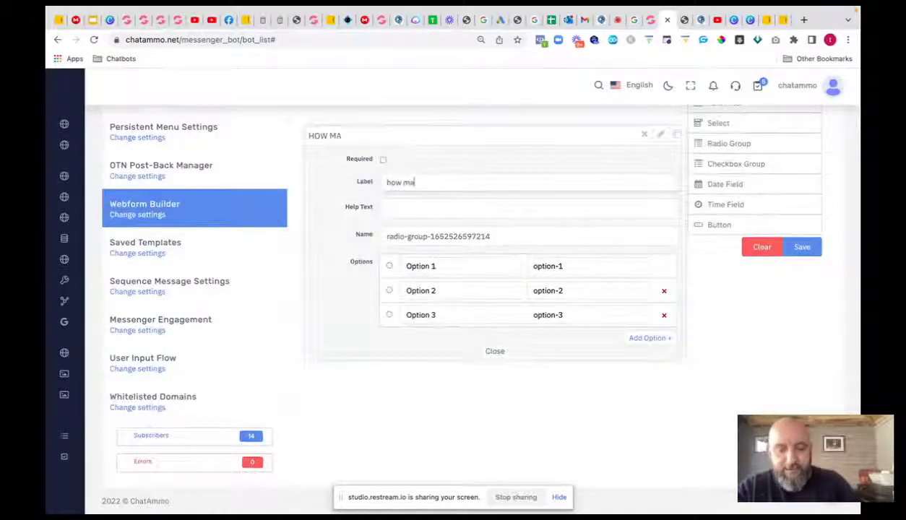
text(ny bed)
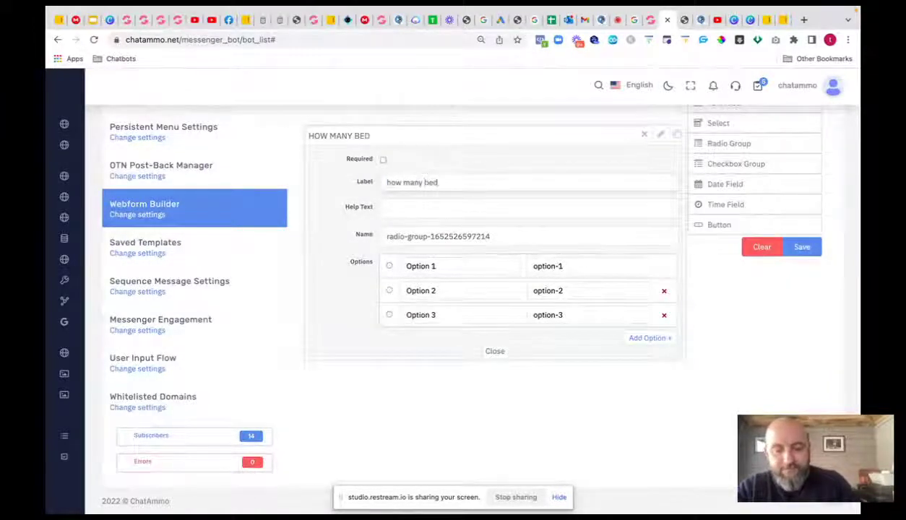
text(rooms)
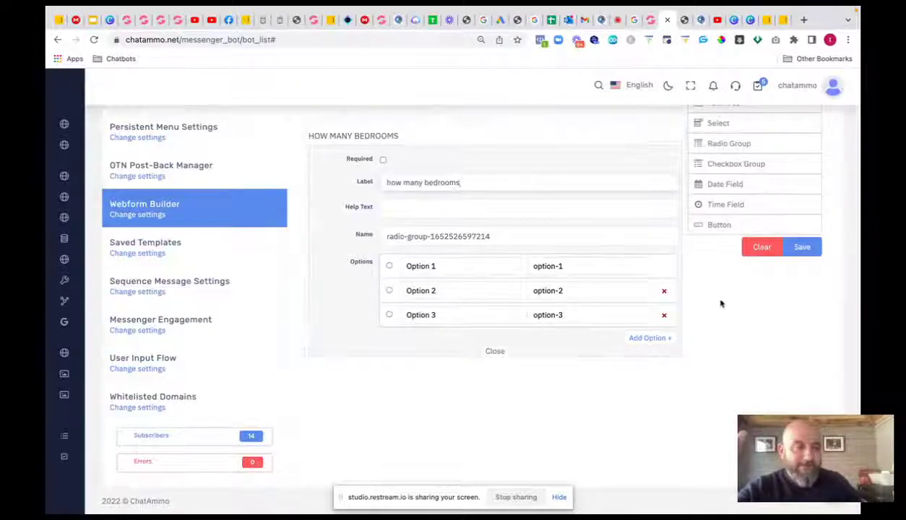
click(493, 352)
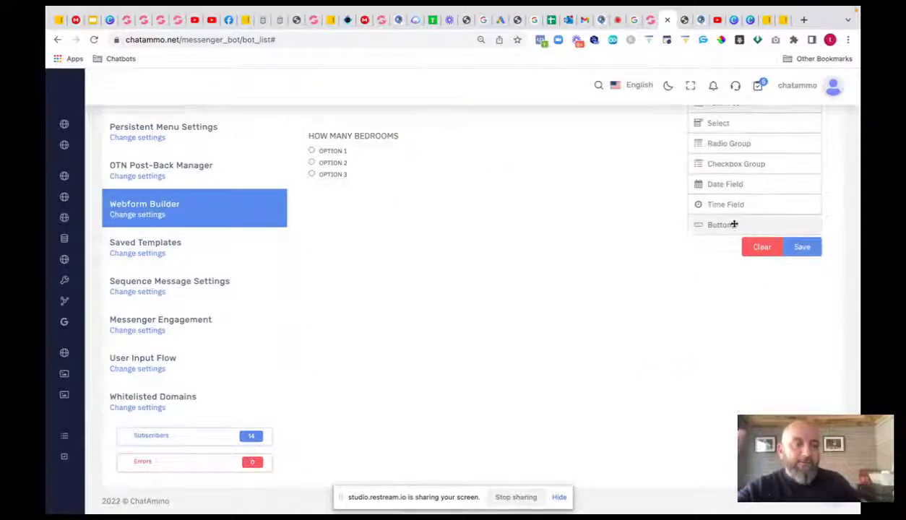
- Add a button below the bedrooms question and save the 'test' form
drag(712, 225, 426, 217)
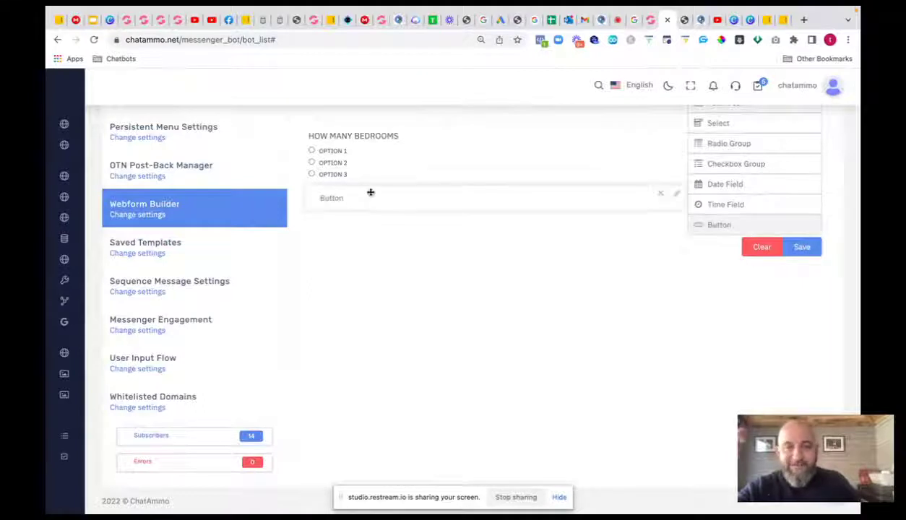
click(801, 248)
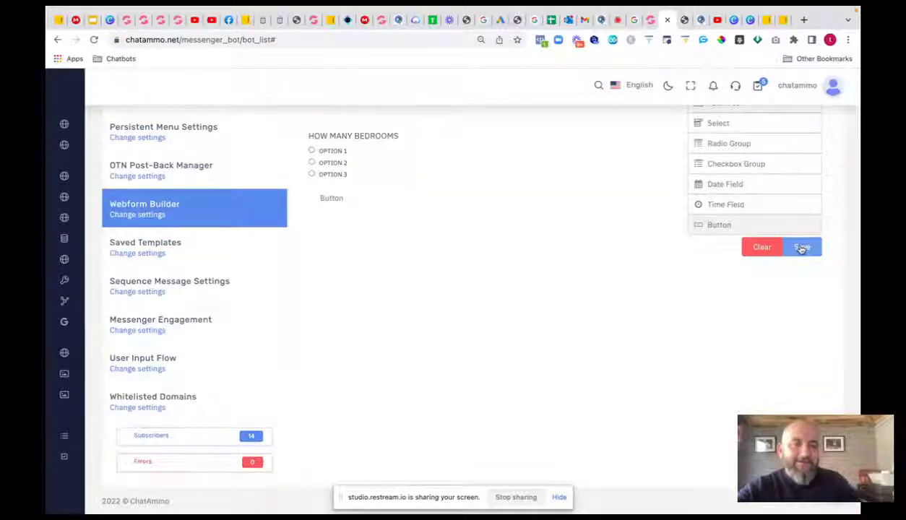
click(676, 194)
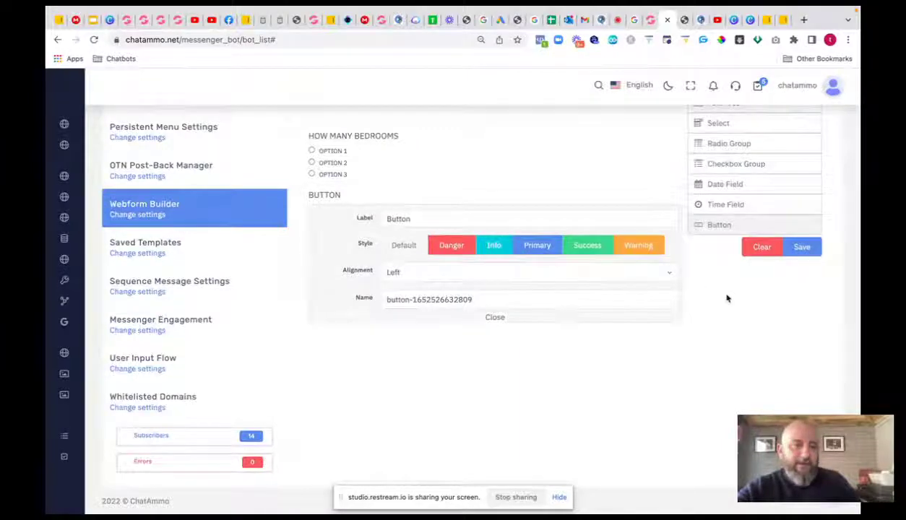
click(801, 248)
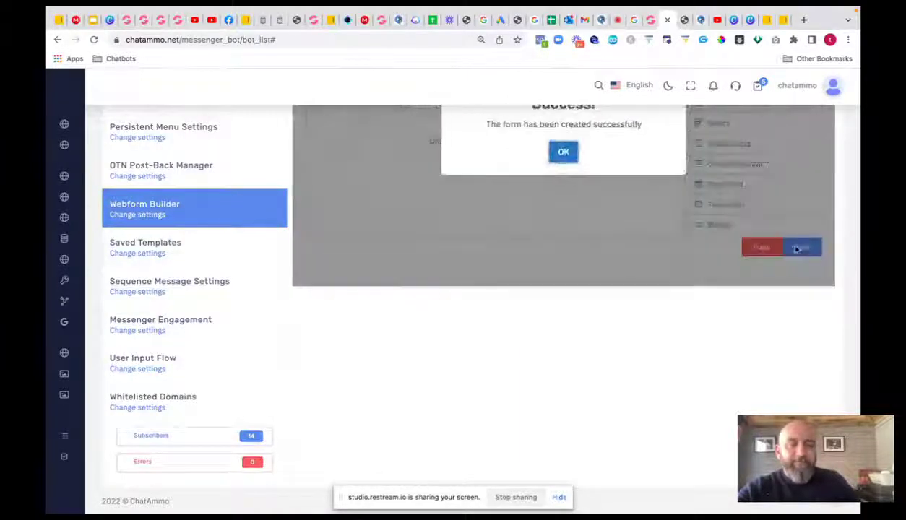
scroll(599, 258, up, 2)
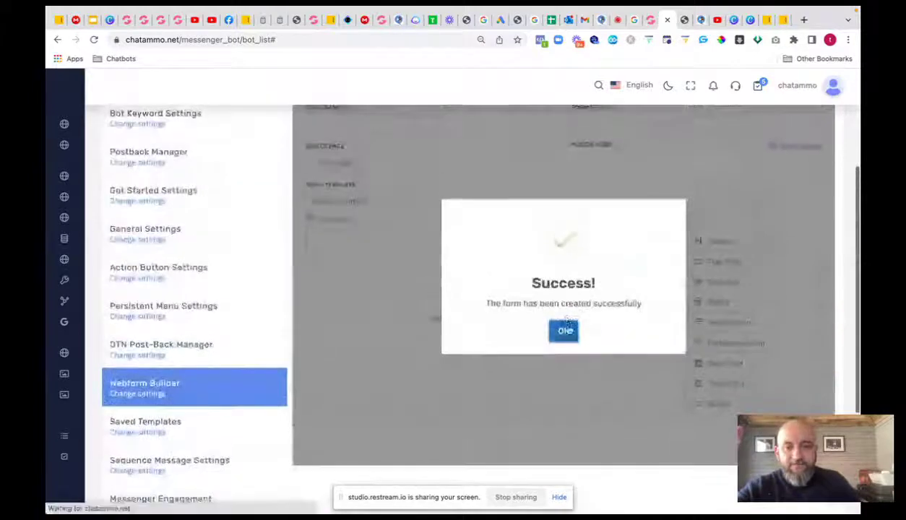
click(564, 325)
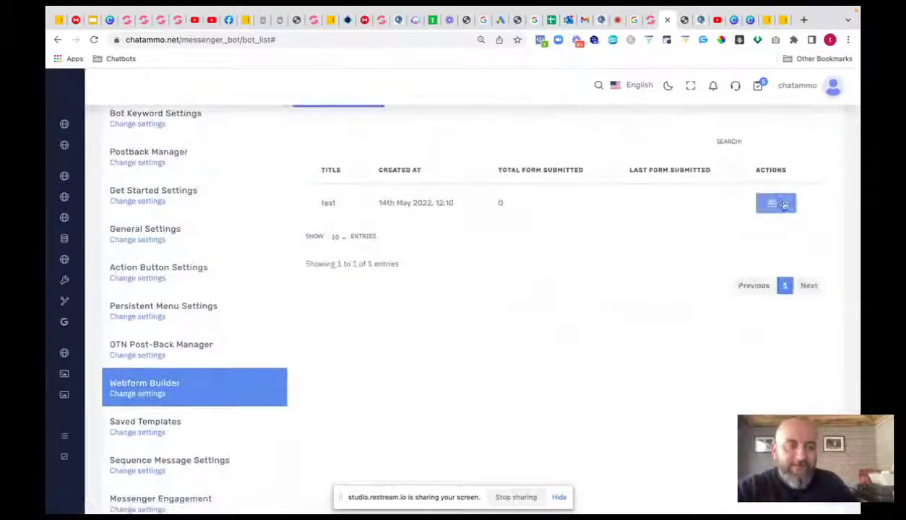
click(778, 204)
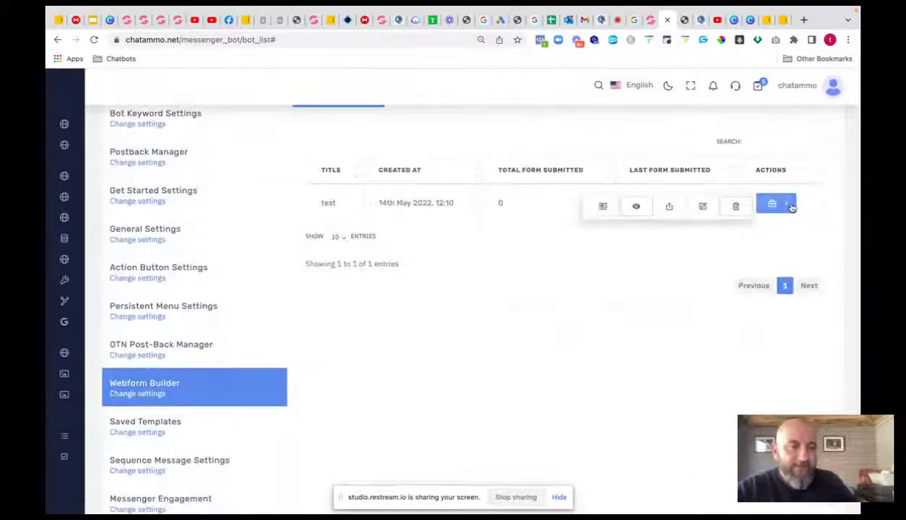
click(604, 209)
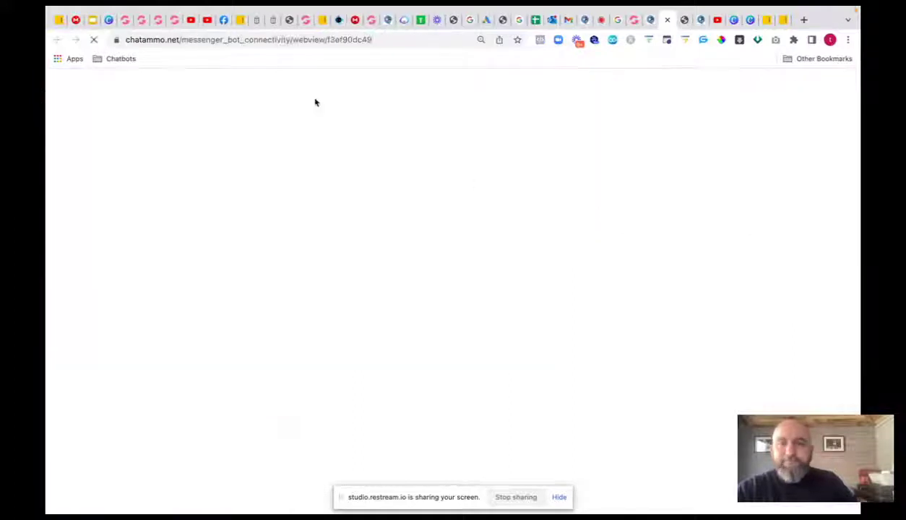
click(378, 40)
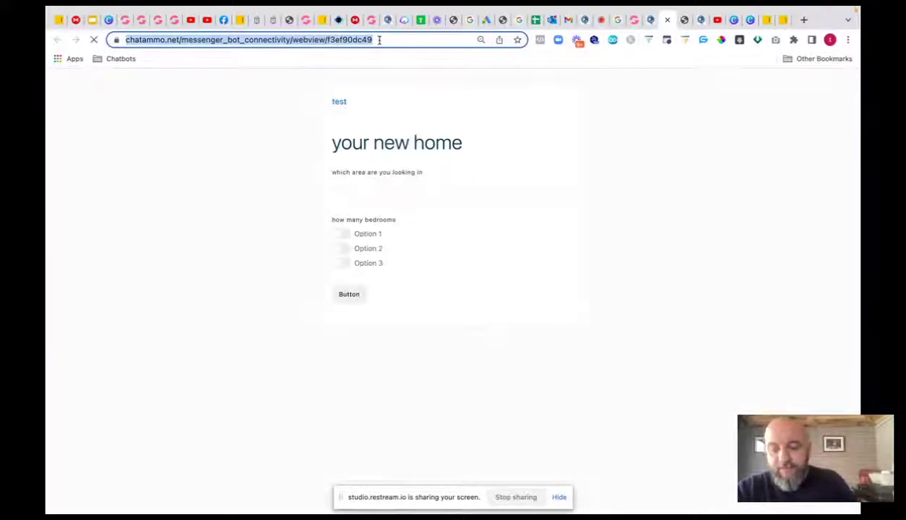
text(this is a test post)
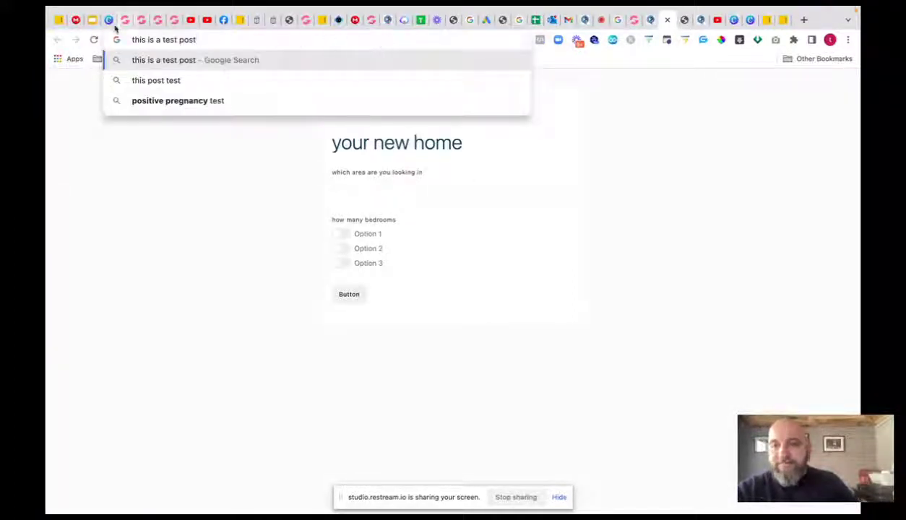
click(648, 26)
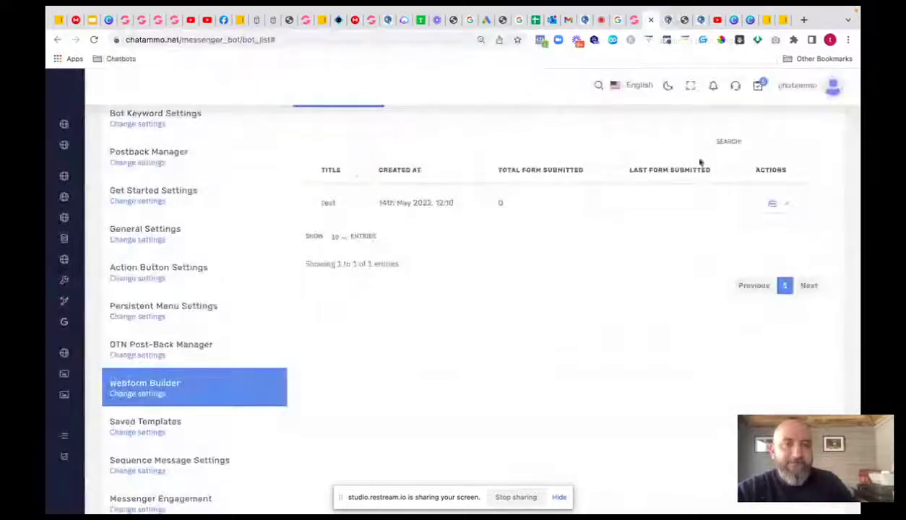
click(772, 203)
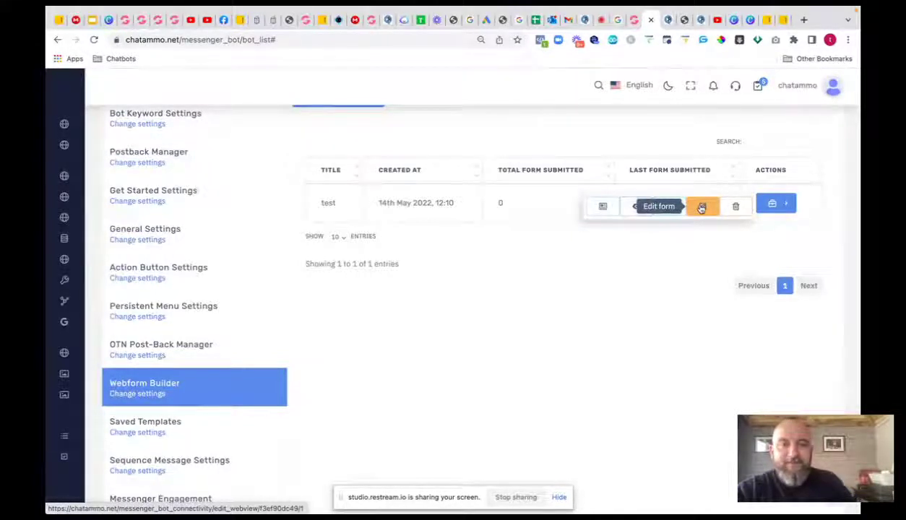
click(601, 208)
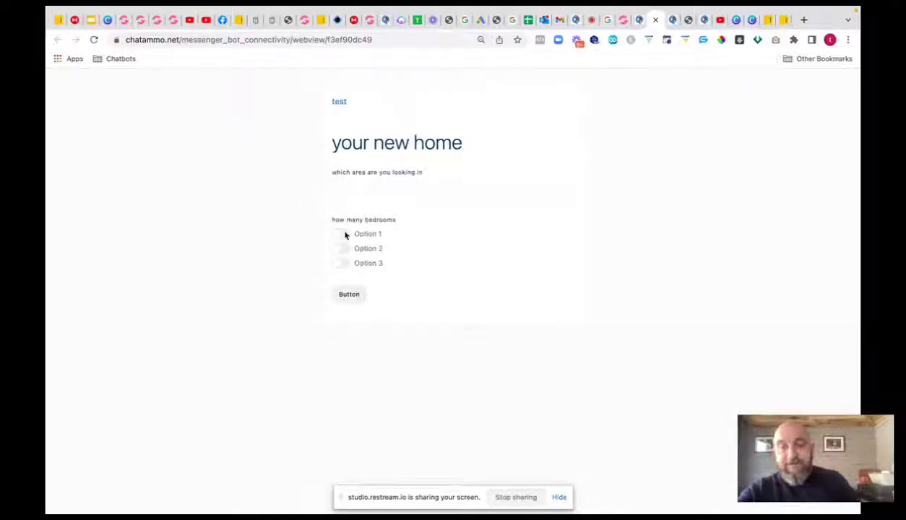
mouse_move(663, 34)
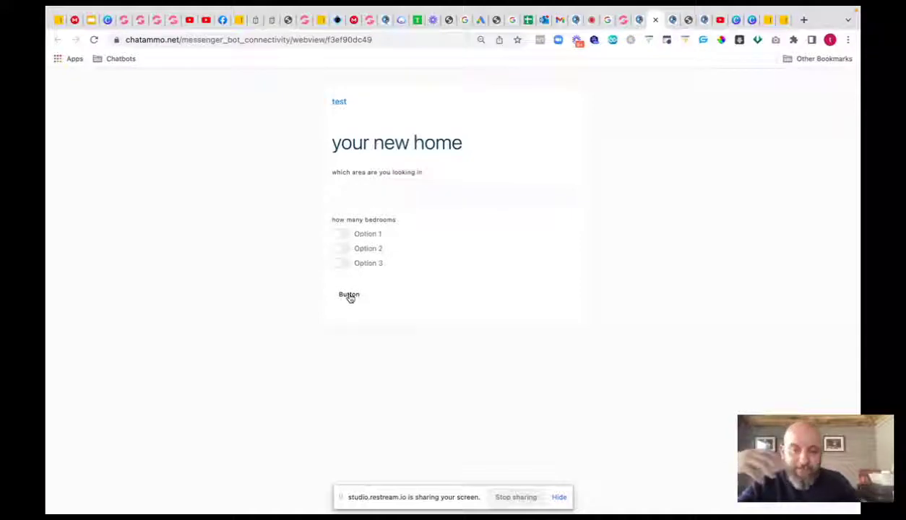
click(656, 20)
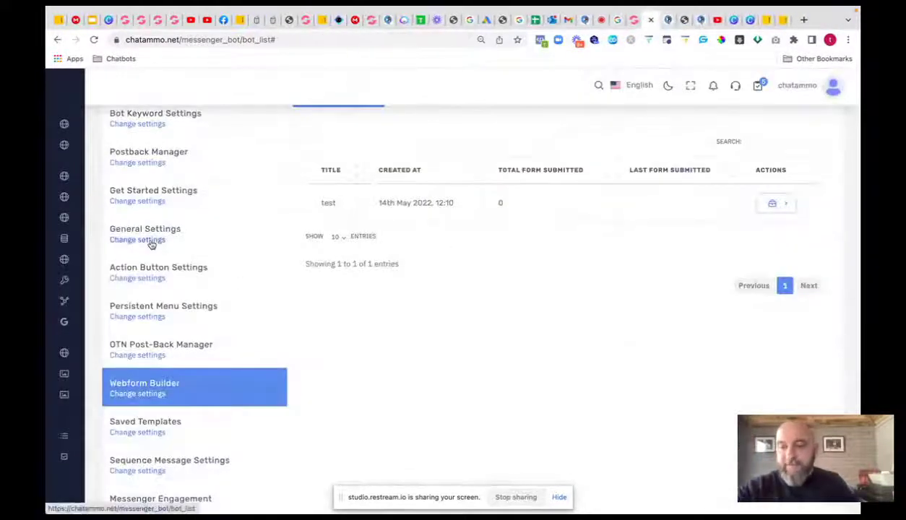
- Open Saved Templates and scroll through cards like Customer Satisfaction, Drug Store and Ebook
scroll(152, 275, down, 1)
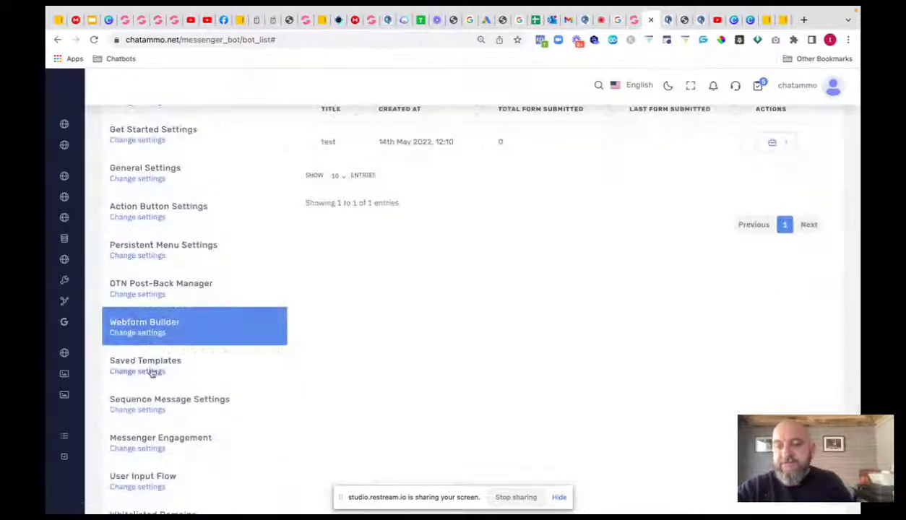
click(152, 371)
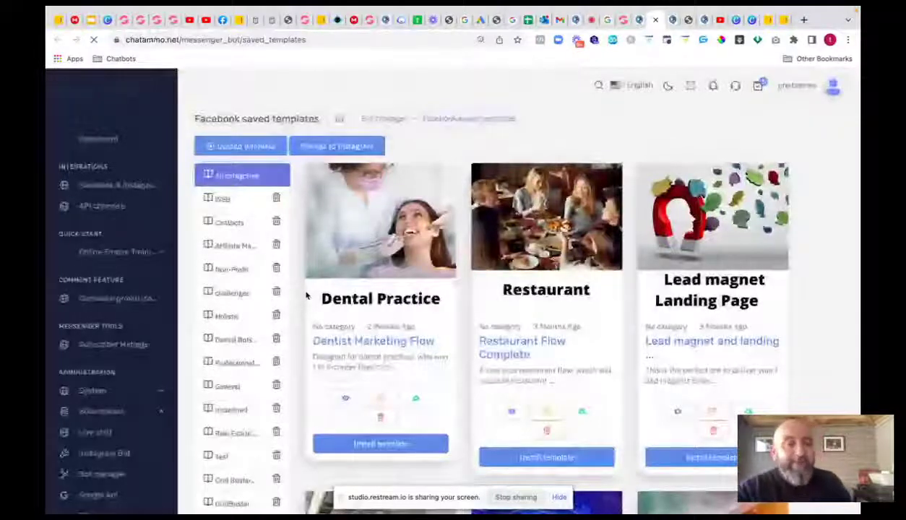
scroll(528, 209, down, 3)
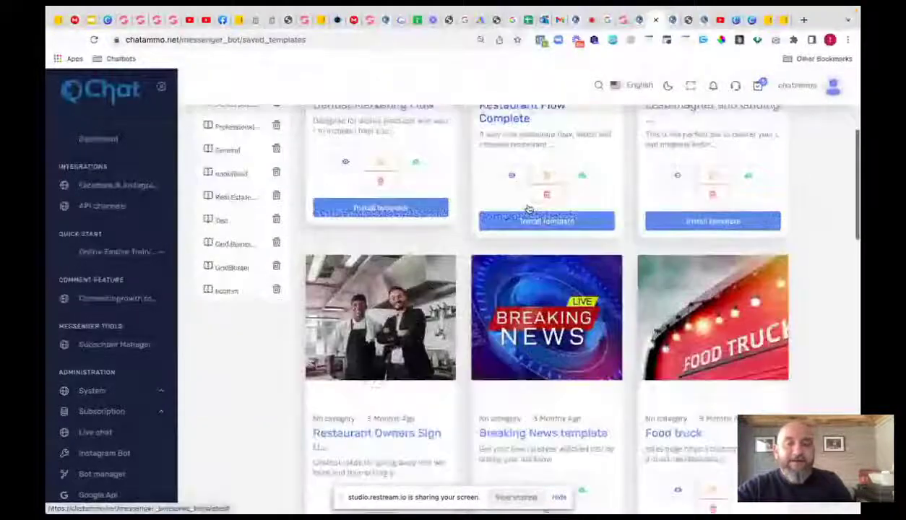
scroll(528, 208, down, 2)
scroll(528, 208, down, 1)
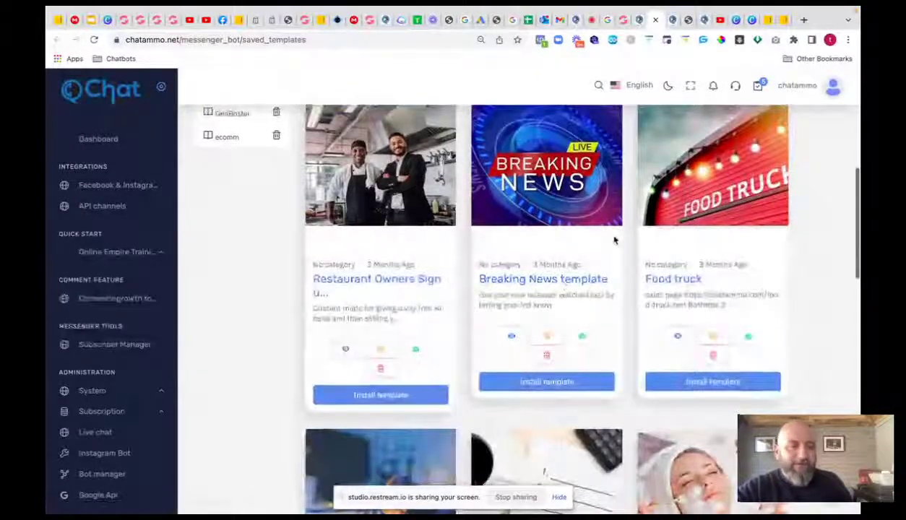
scroll(614, 240, down, 3)
scroll(614, 241, down, 2)
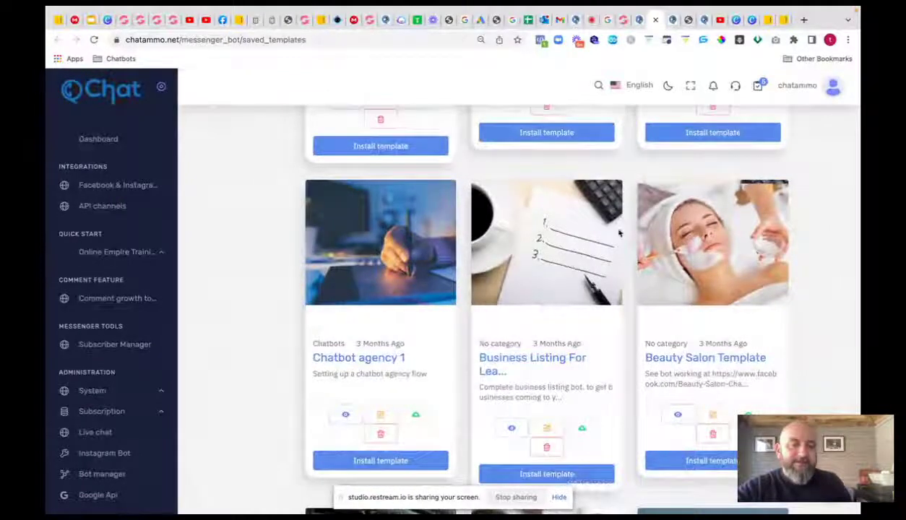
scroll(657, 229, down, 3)
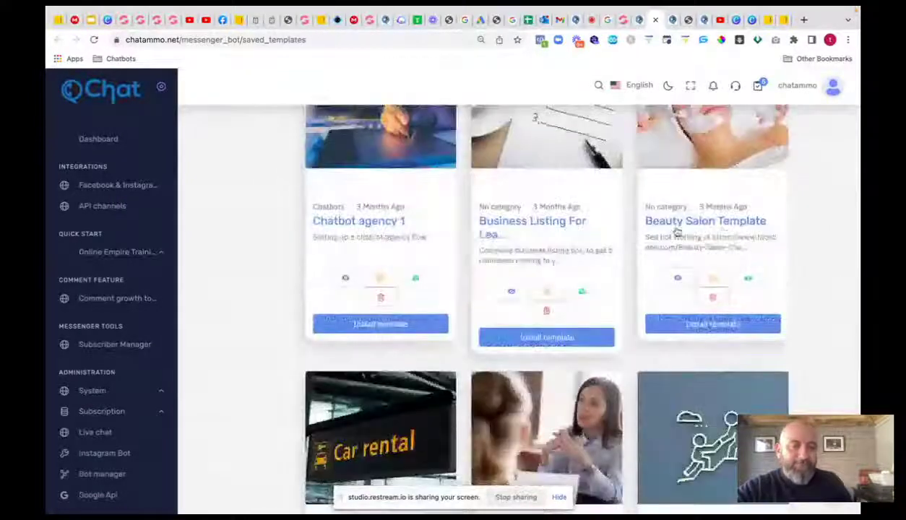
scroll(415, 284, down, 4)
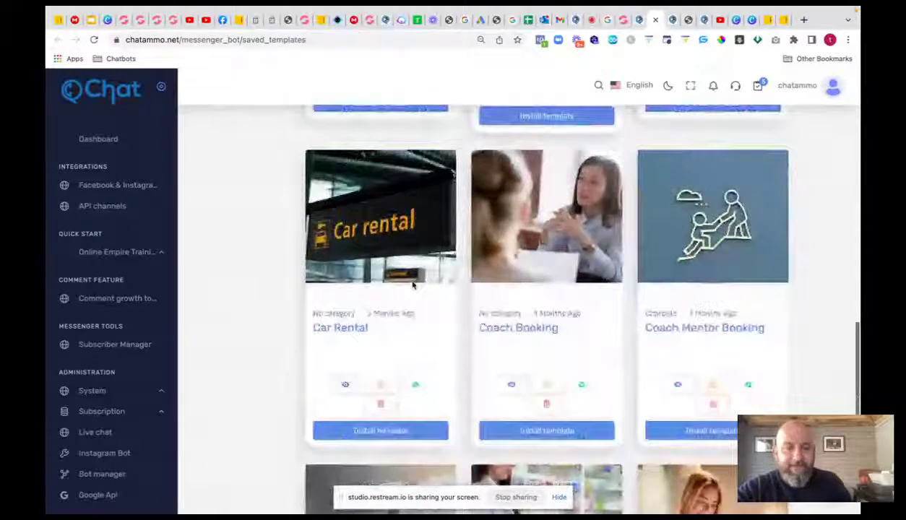
scroll(413, 285, down, 3)
scroll(413, 284, down, 4)
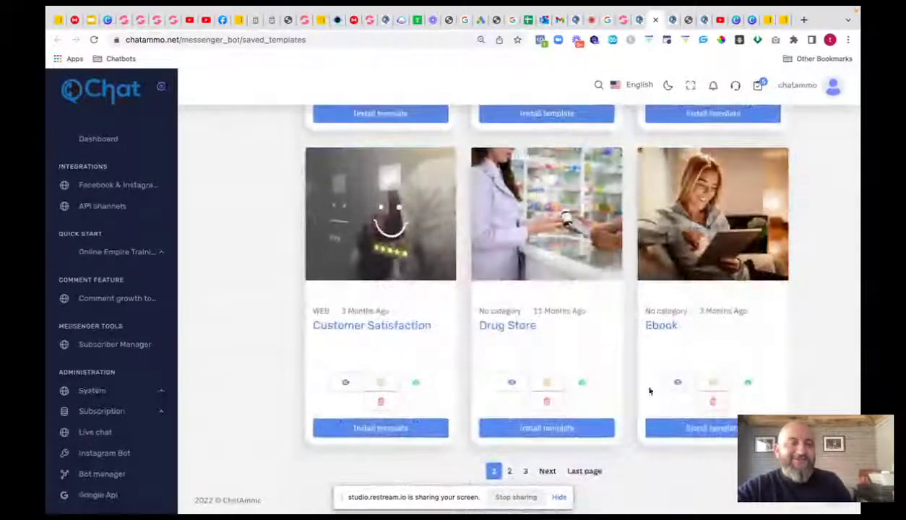
- Go to page 2 of the saved templates and scroll through its cards
click(509, 472)
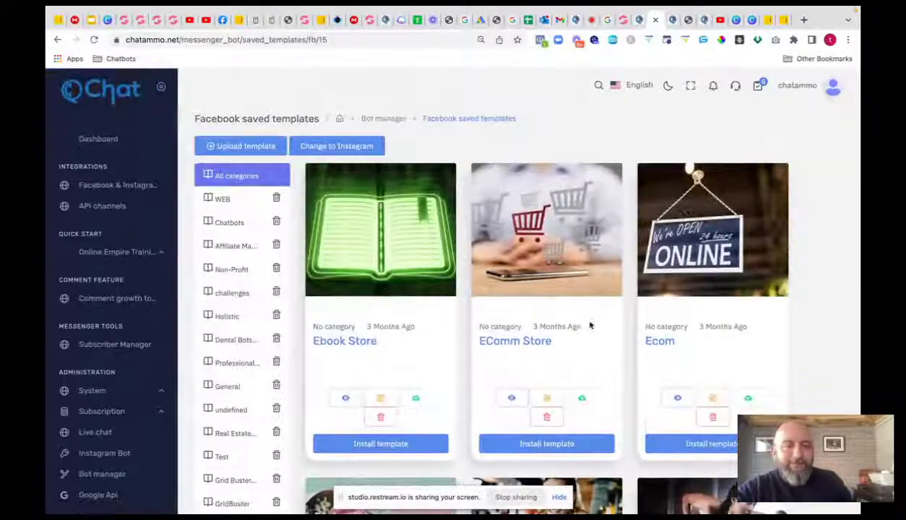
scroll(663, 303, down, 1)
scroll(663, 303, down, 5)
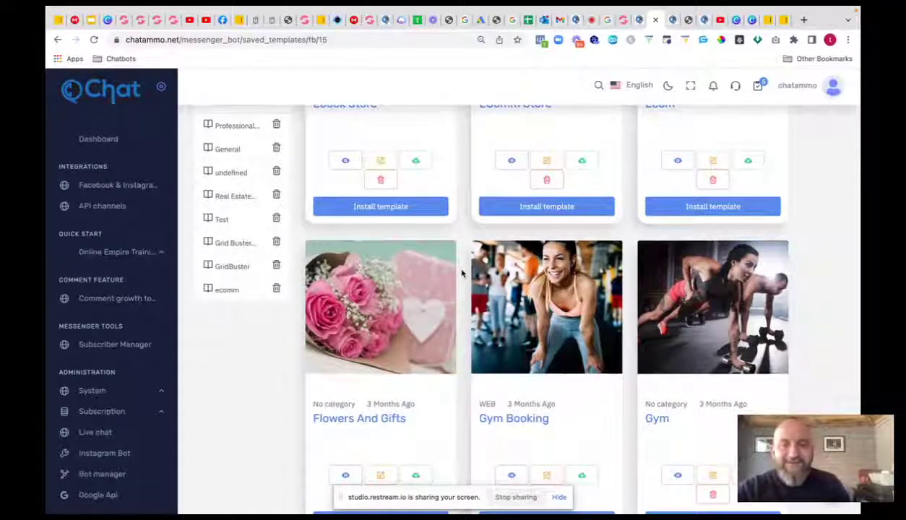
scroll(439, 296, down, 1)
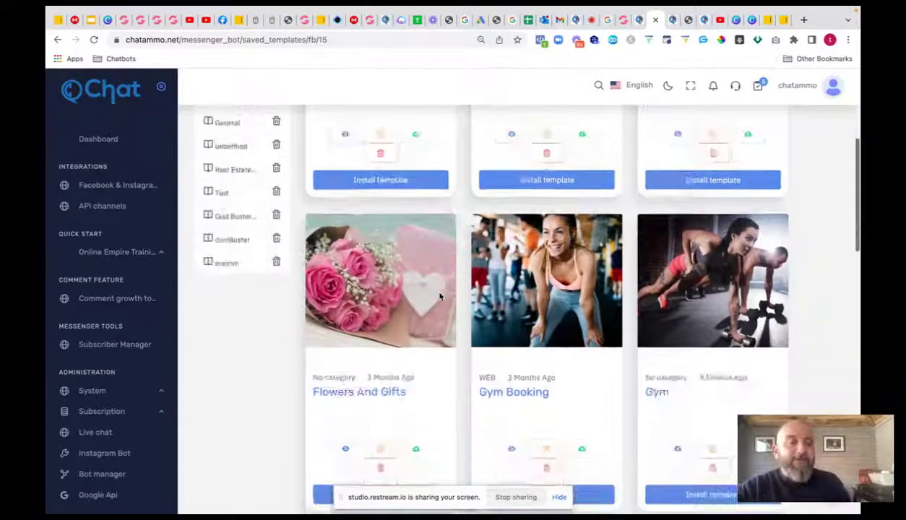
scroll(439, 296, down, 5)
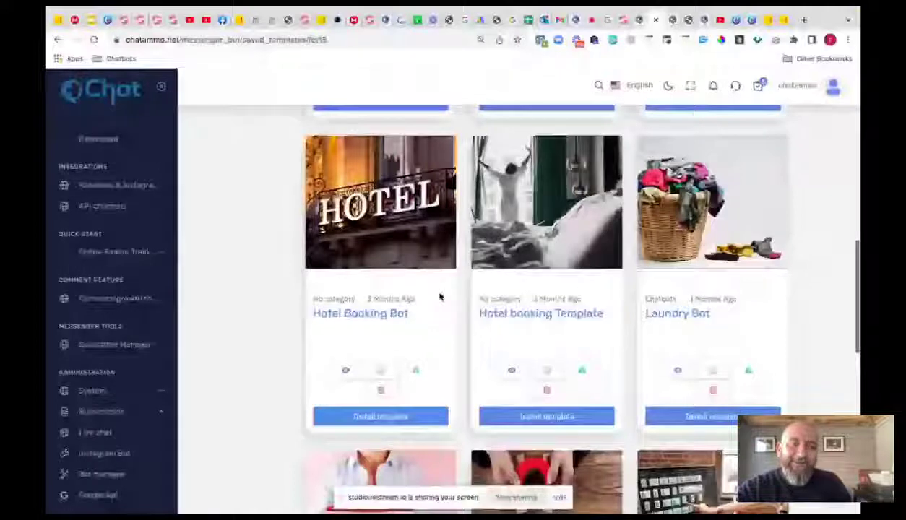
scroll(440, 296, down, 5)
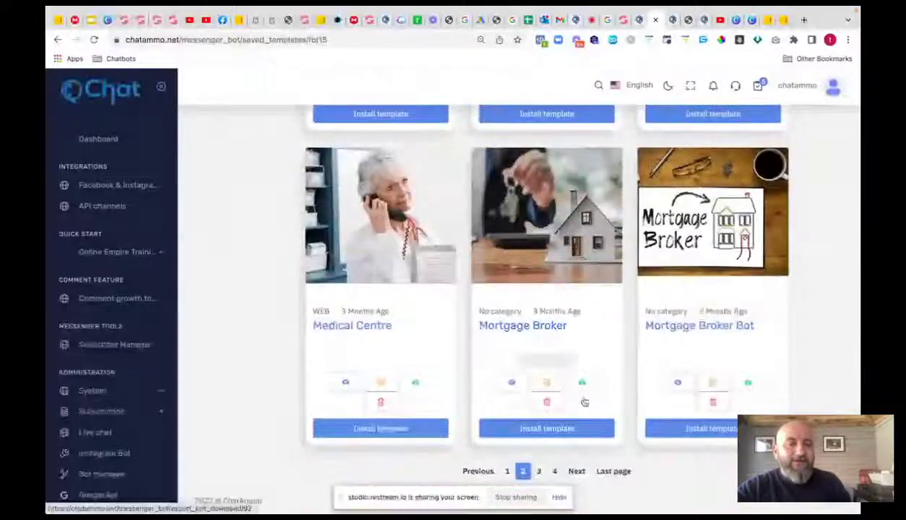
- Go to page 3 and scroll through templates like Travel Agency, Teeth Whitening and Realtor Use
click(538, 471)
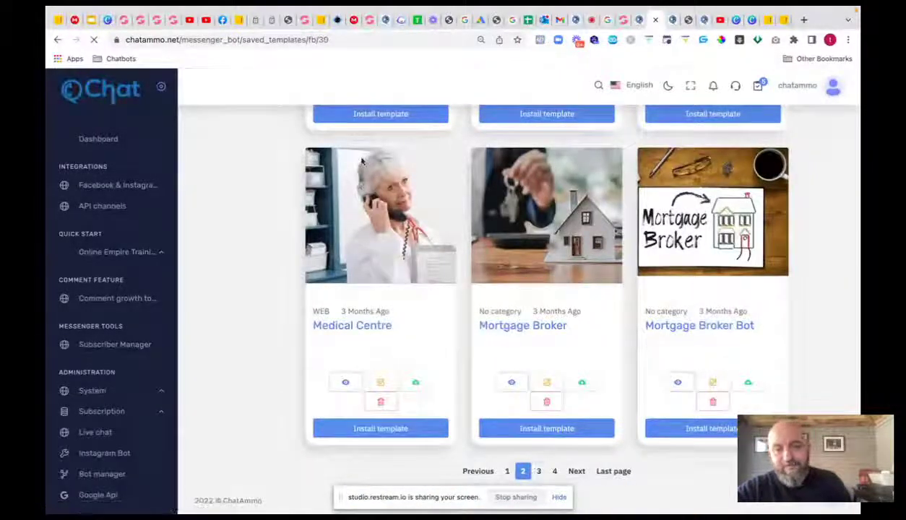
scroll(525, 253, down, 3)
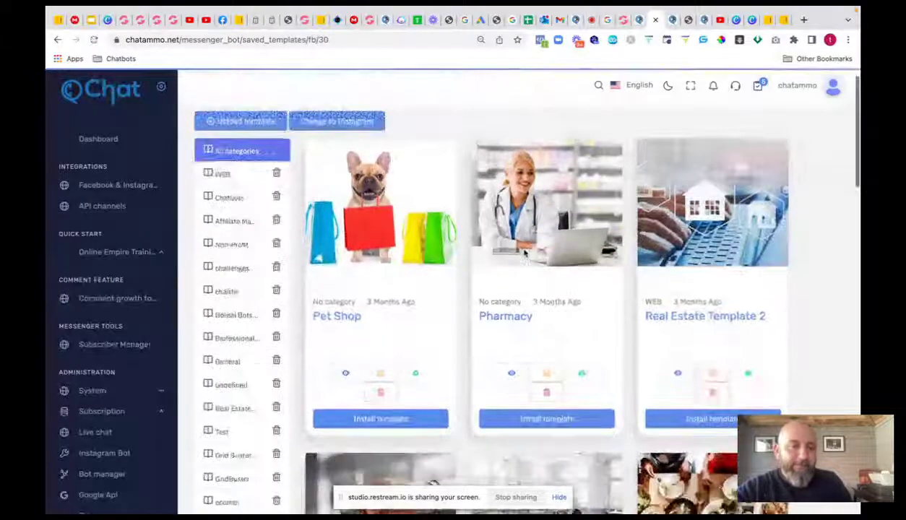
scroll(525, 253, down, 5)
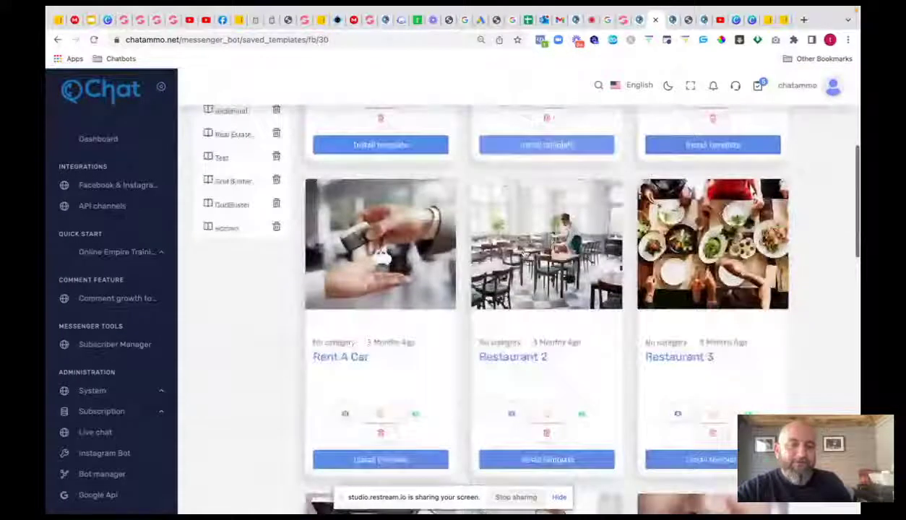
scroll(525, 253, down, 2)
scroll(525, 253, down, 4)
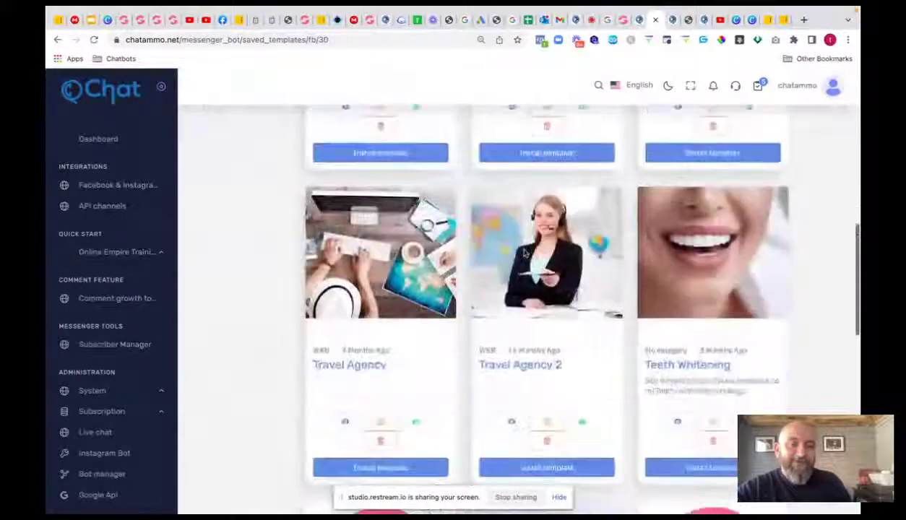
scroll(525, 253, down, 4)
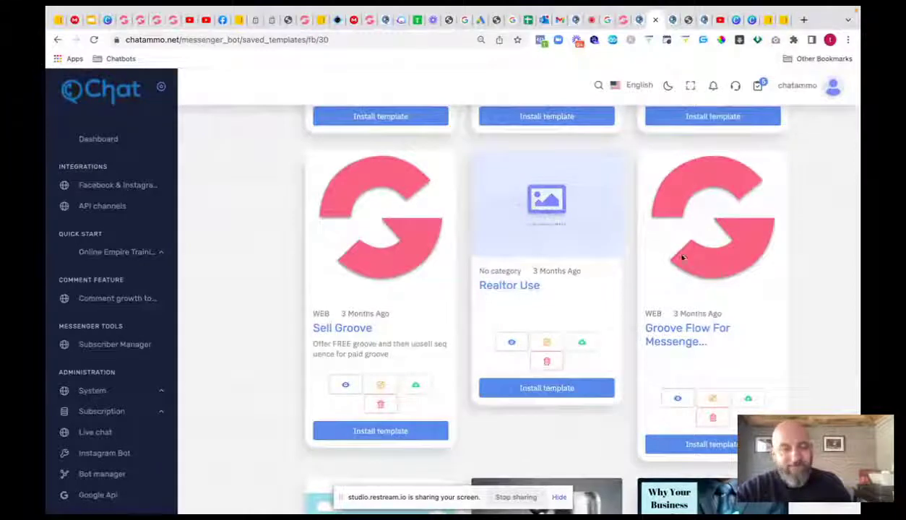
scroll(614, 256, down, 4)
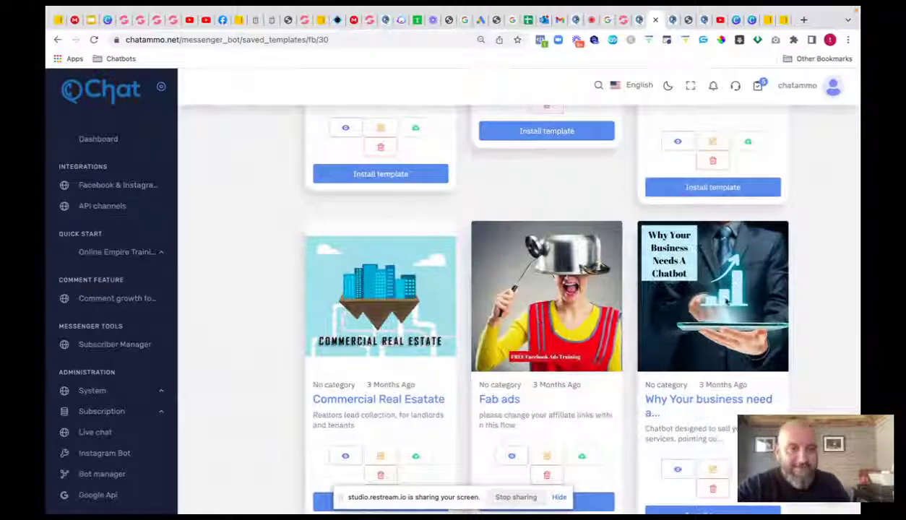
scroll(643, 313, down, 2)
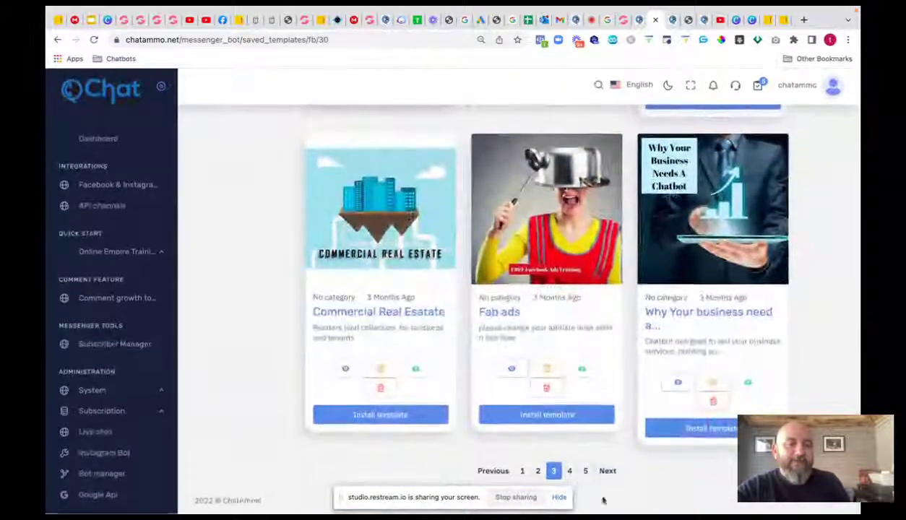
- Go to page 4 of the saved templates and scroll through its cards
click(570, 471)
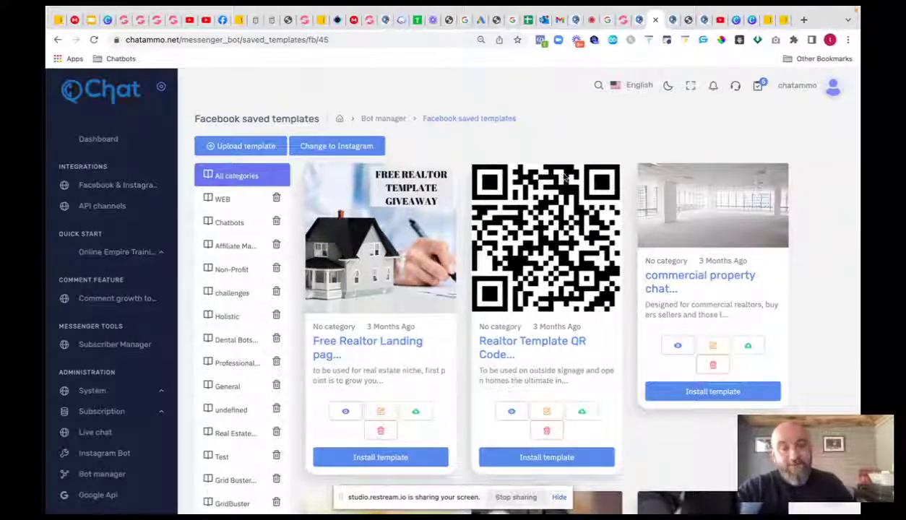
scroll(543, 230, down, 5)
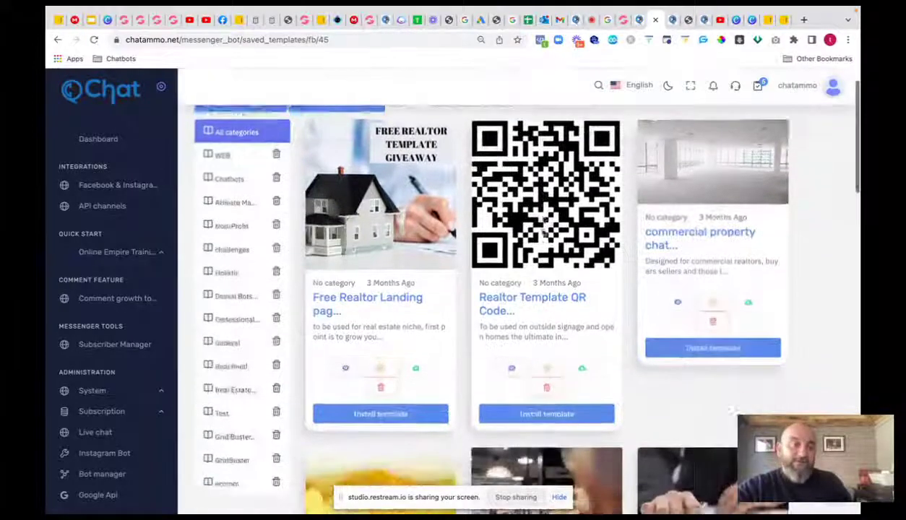
scroll(539, 228, down, 5)
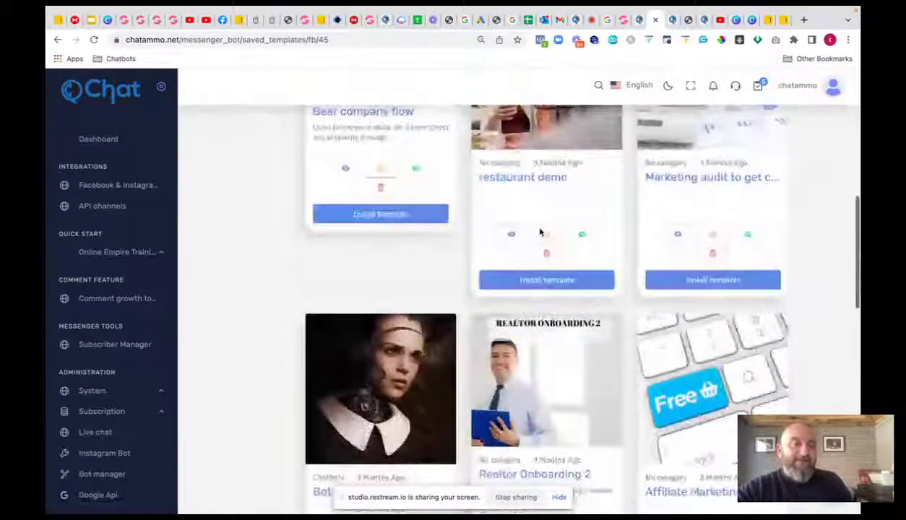
scroll(540, 232, down, 3)
scroll(541, 232, down, 1)
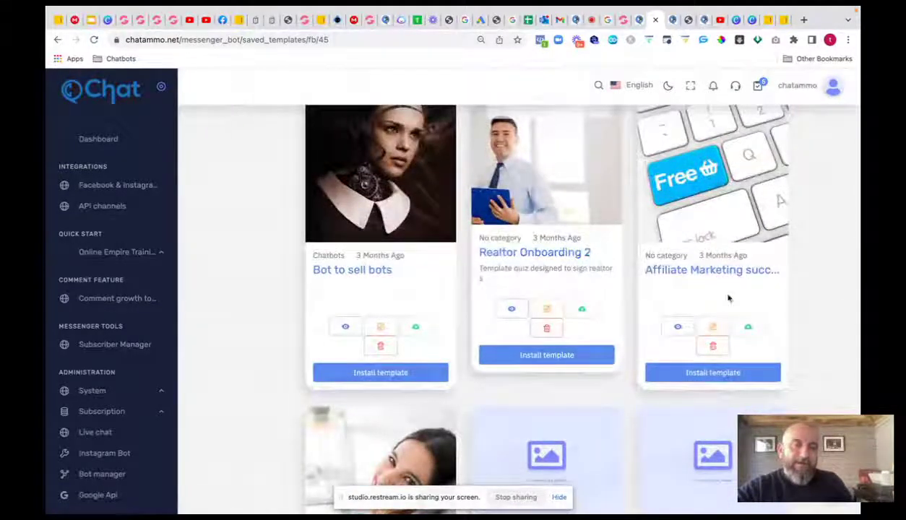
scroll(719, 290, down, 4)
scroll(720, 290, down, 3)
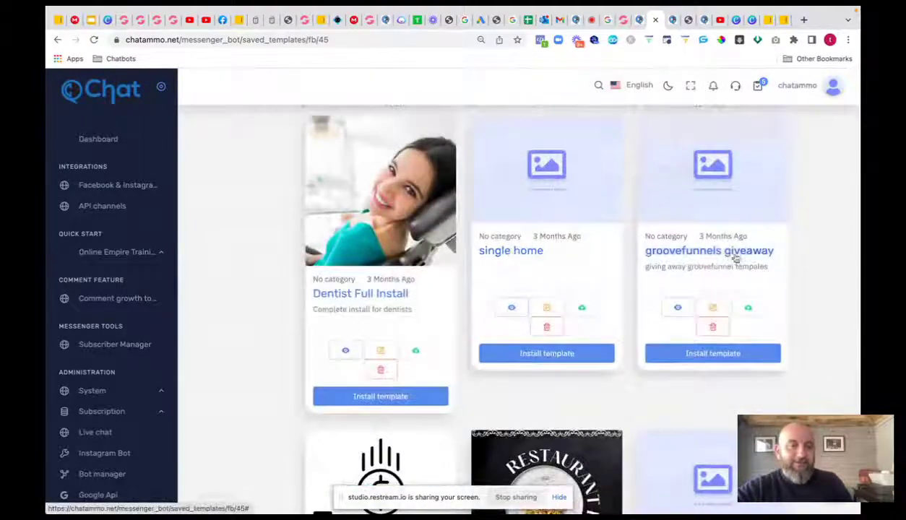
scroll(580, 304, down, 5)
scroll(576, 313, down, 2)
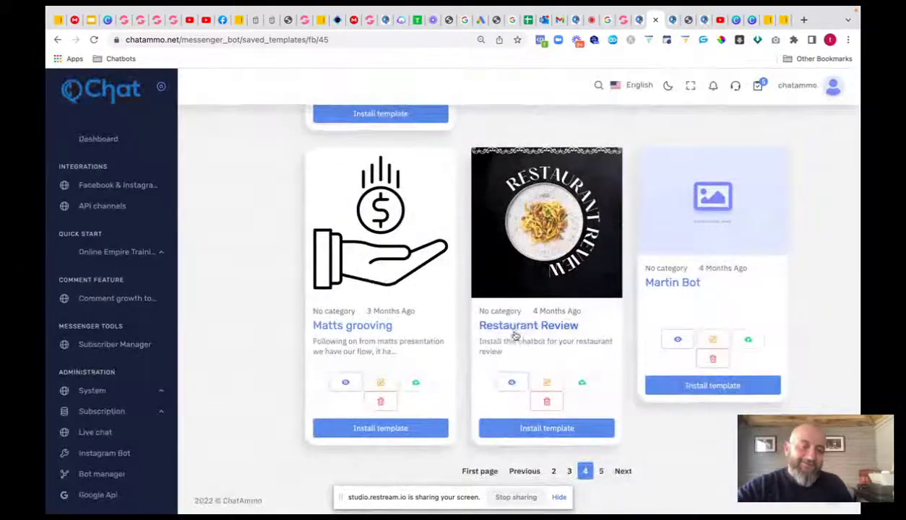
- Go to page 5 and scroll down to Affiliate training flow at the bottom
click(601, 471)
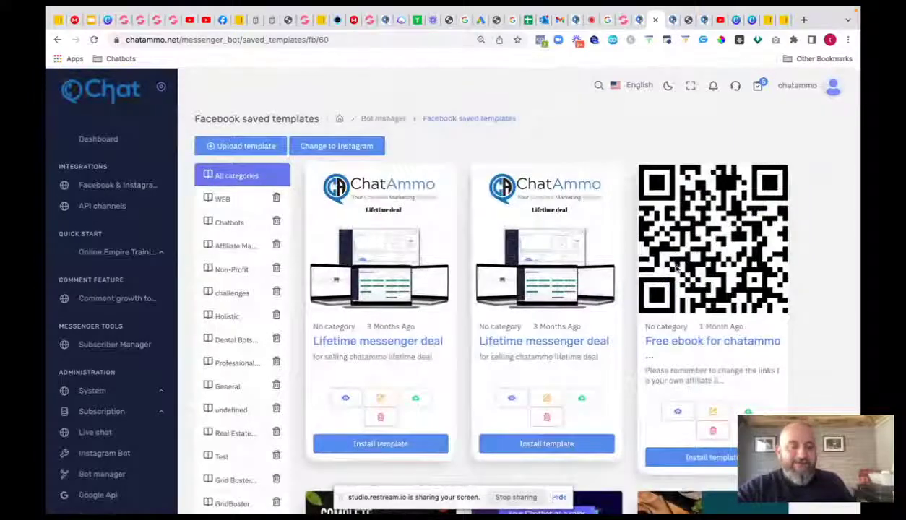
scroll(610, 271, down, 1)
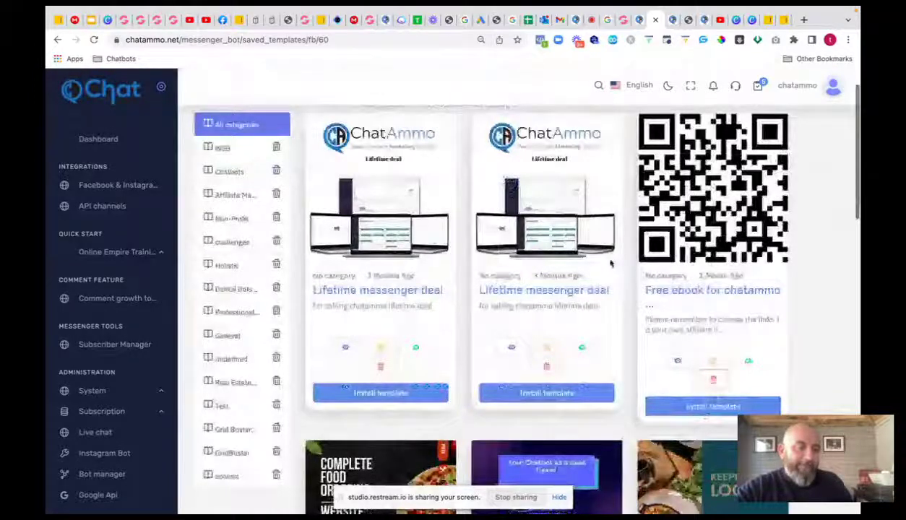
scroll(610, 264, down, 5)
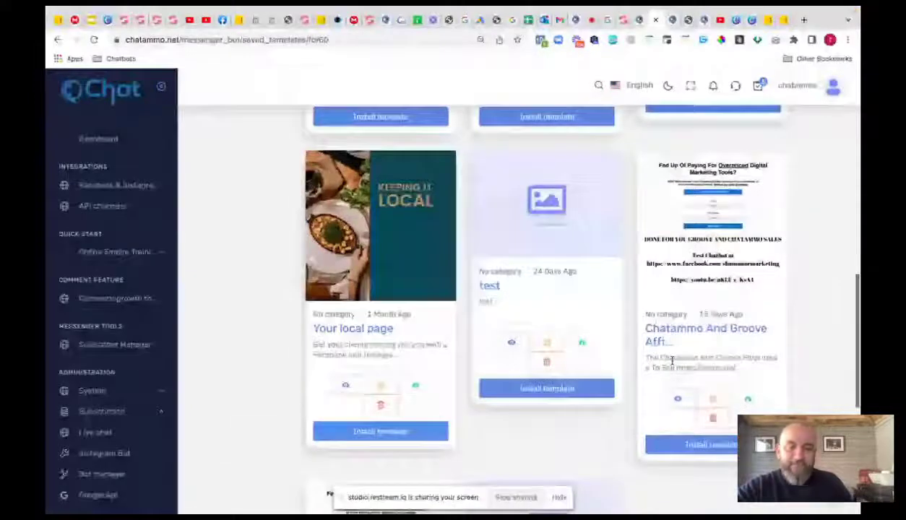
scroll(461, 318, down, 3)
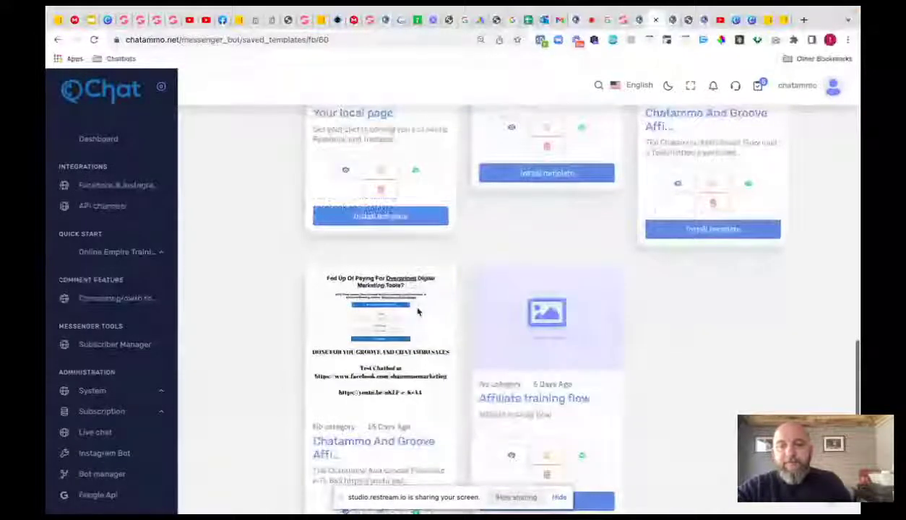
scroll(417, 312, down, 2)
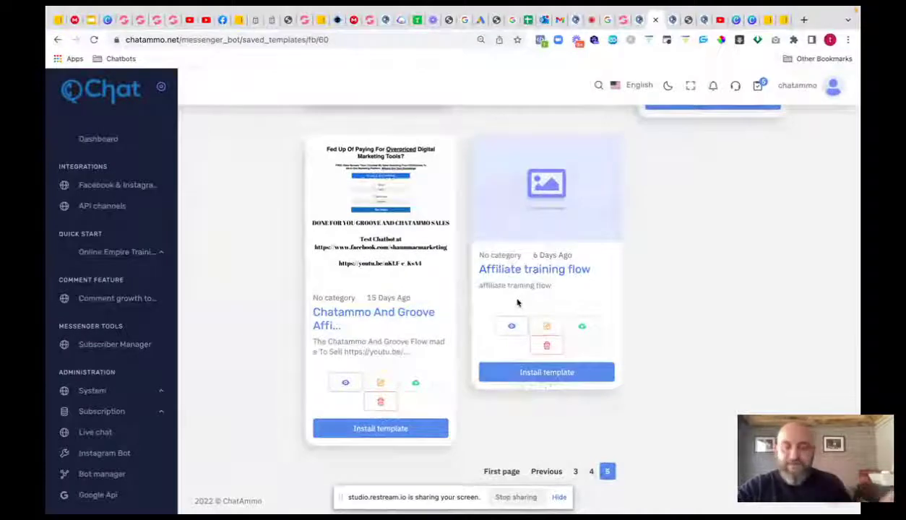
click(369, 428)
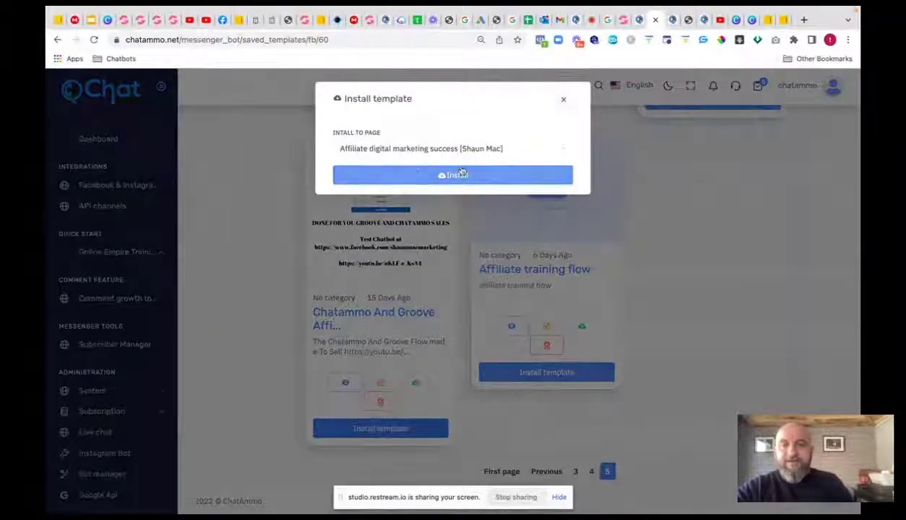
click(478, 153)
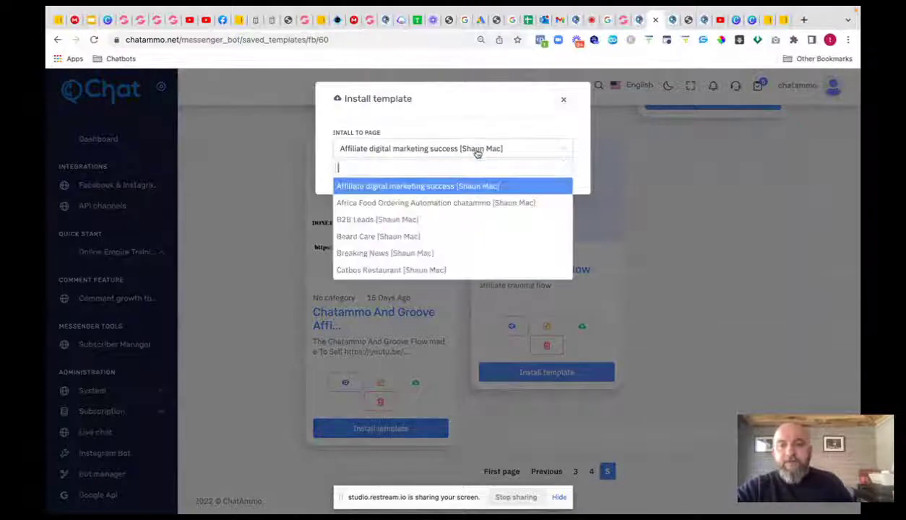
click(410, 204)
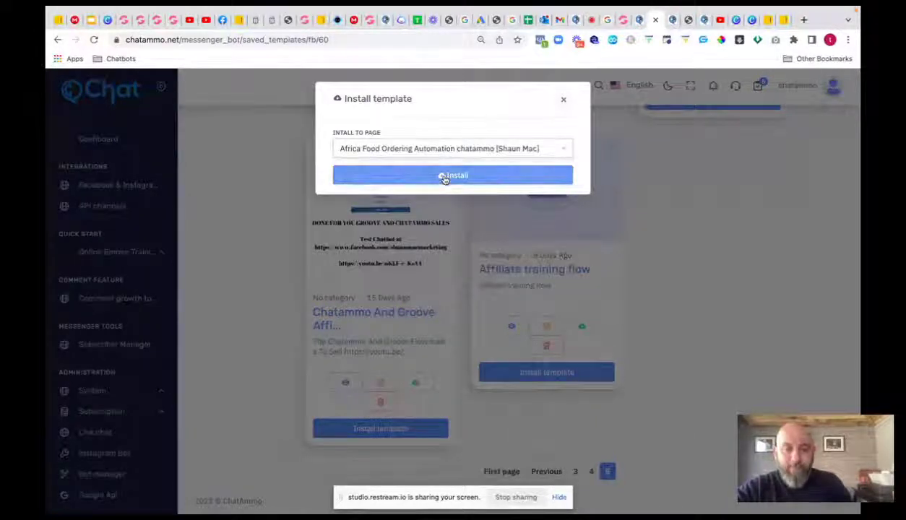
click(442, 177)
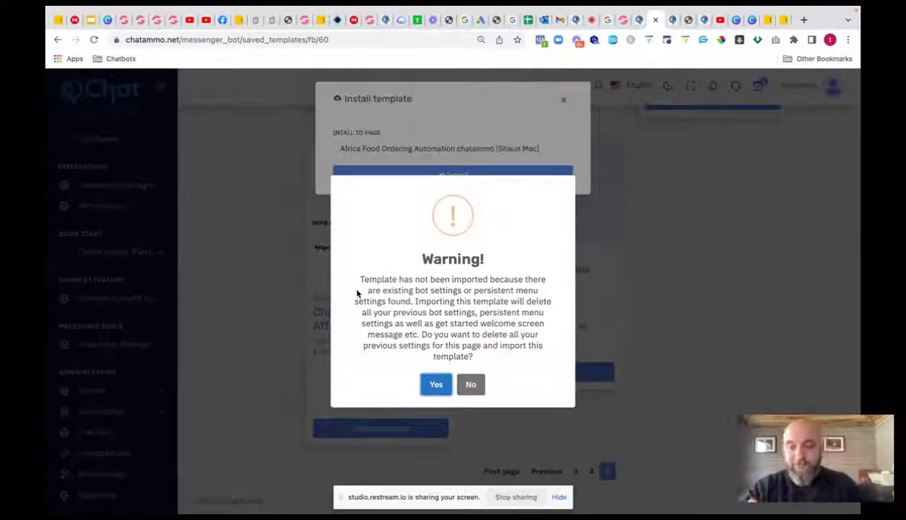
click(471, 385)
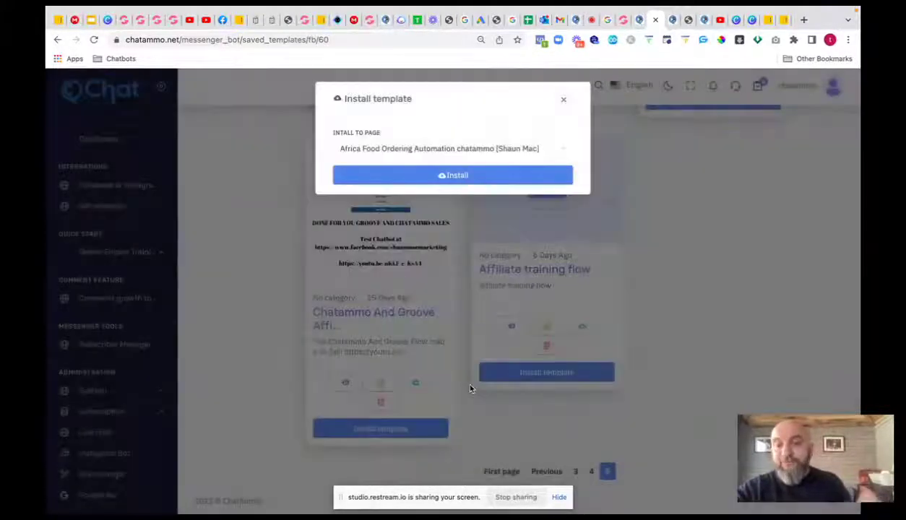
click(563, 99)
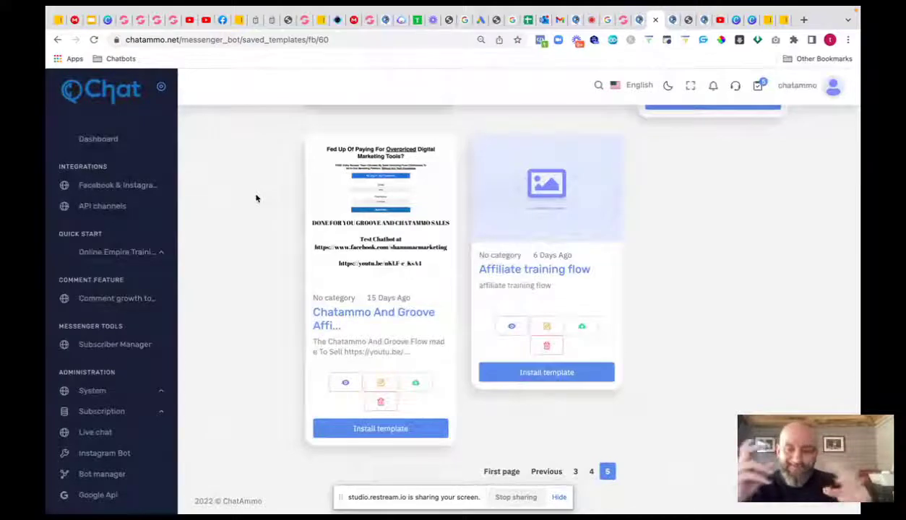
- Return to the Facebook page's bot settings list and open Messenger Engagement's settings
scroll(87, 253, down, 3)
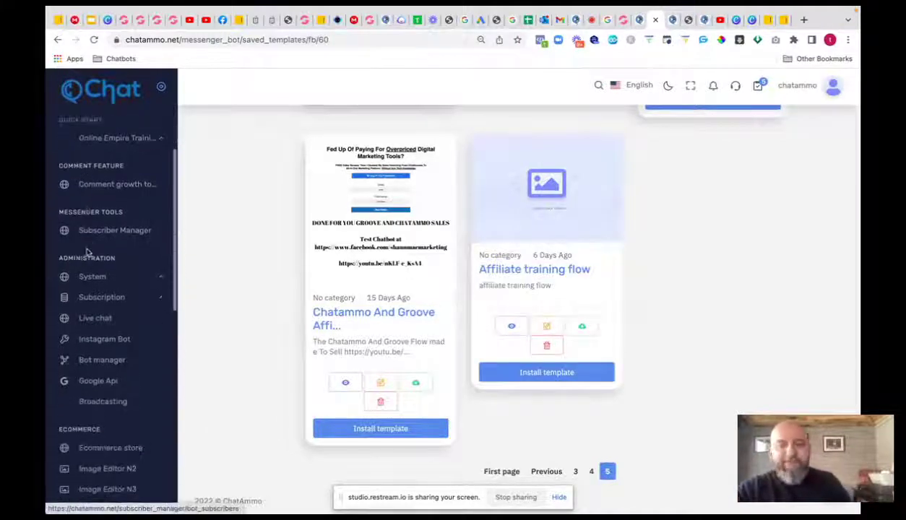
scroll(97, 269, down, 2)
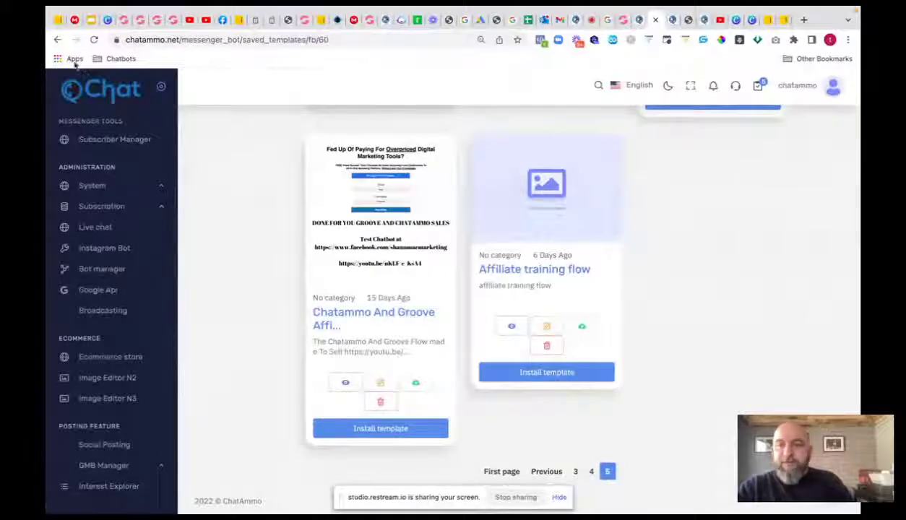
click(58, 40)
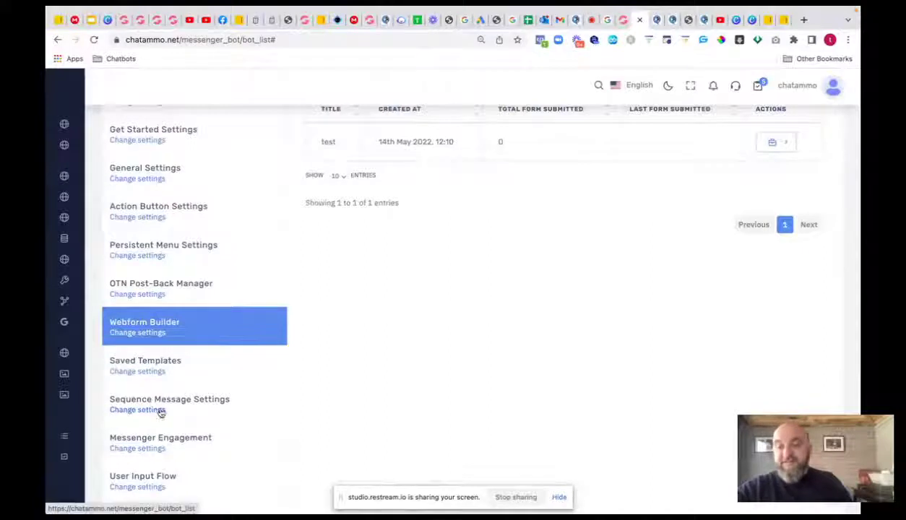
click(137, 449)
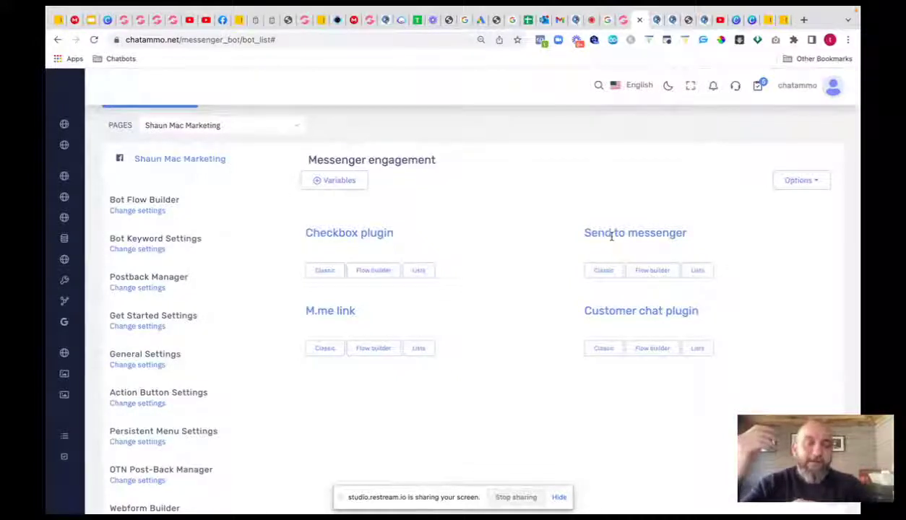
- Create a classic extra-large Send to messenger plugin that redirects opt-ins to the page's m.me link
click(603, 270)
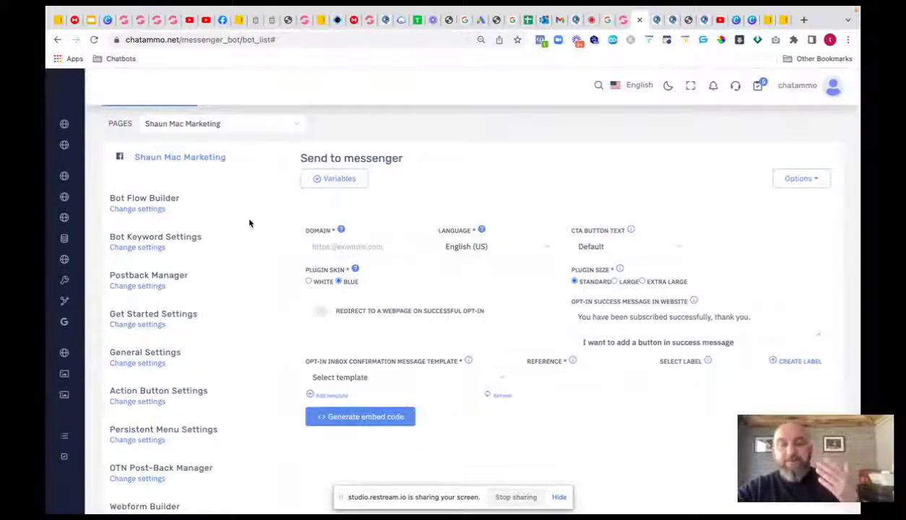
click(319, 311)
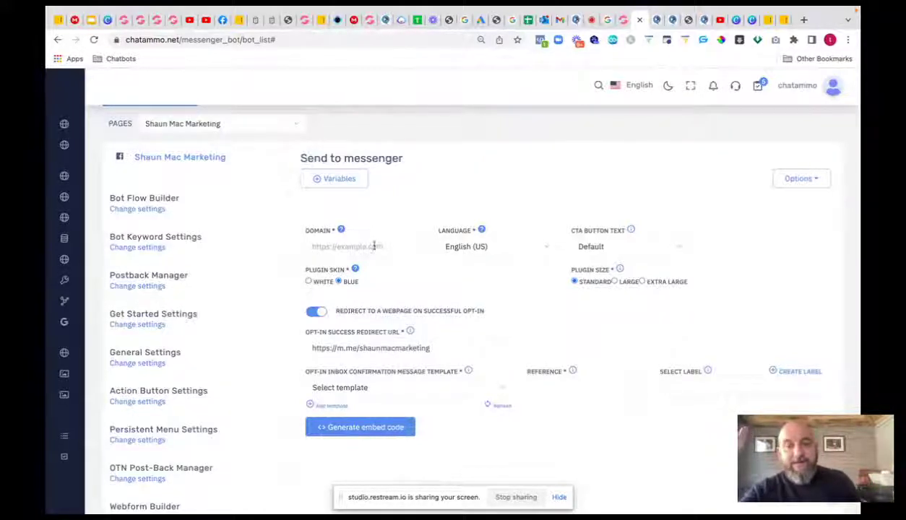
click(399, 247)
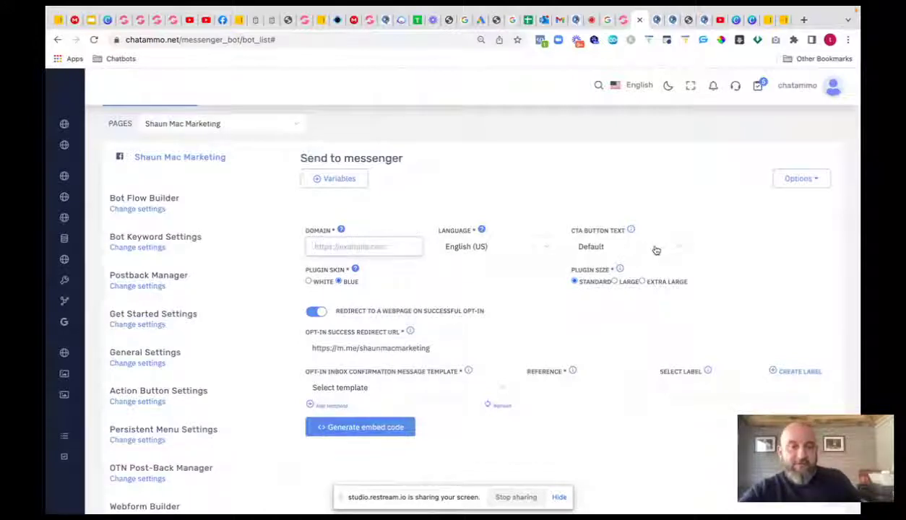
click(643, 282)
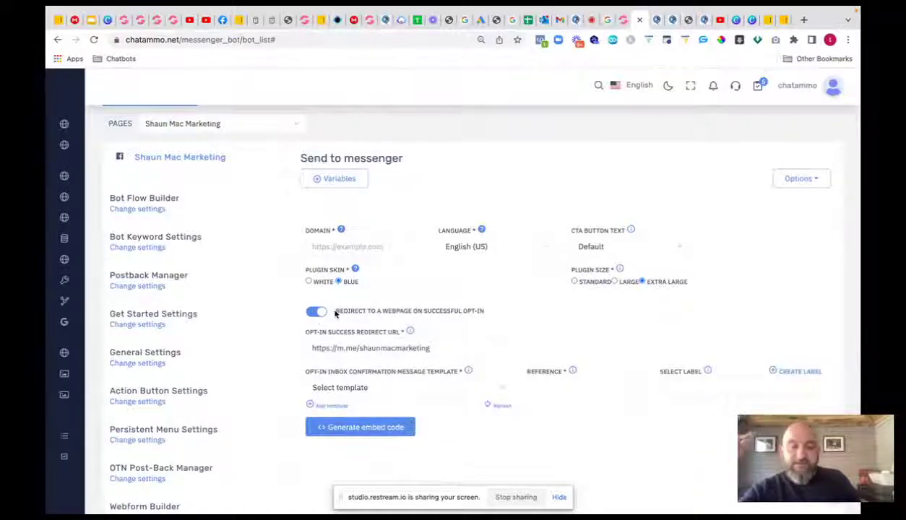
drag(438, 342, 279, 337)
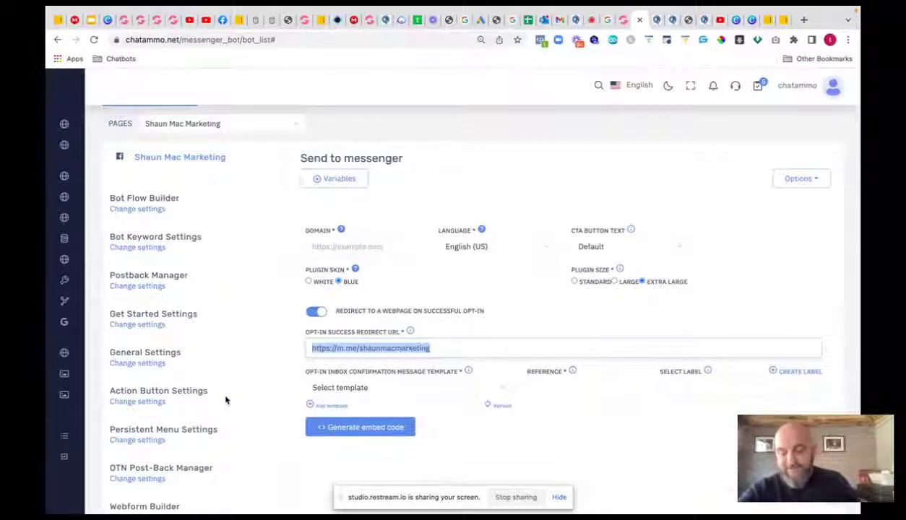
click(503, 391)
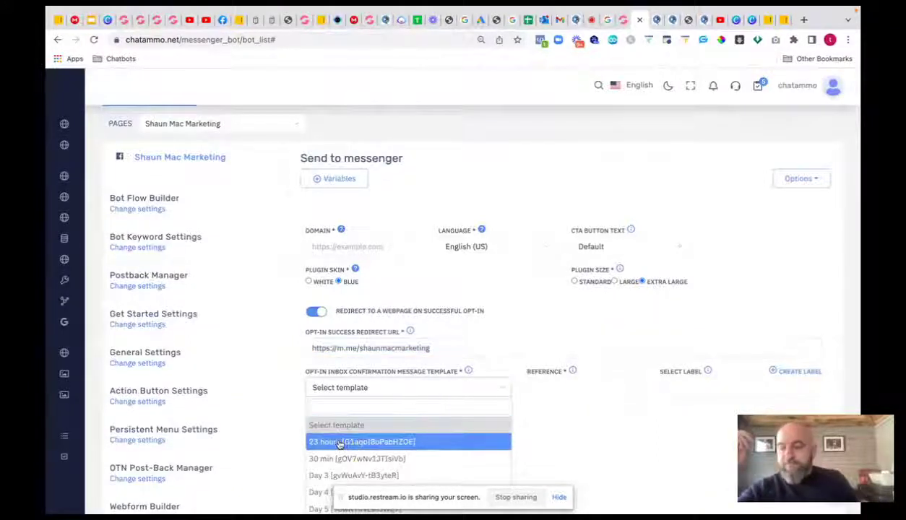
- Close the template dropdown unselected and go to the Send to messenger forms list
click(662, 436)
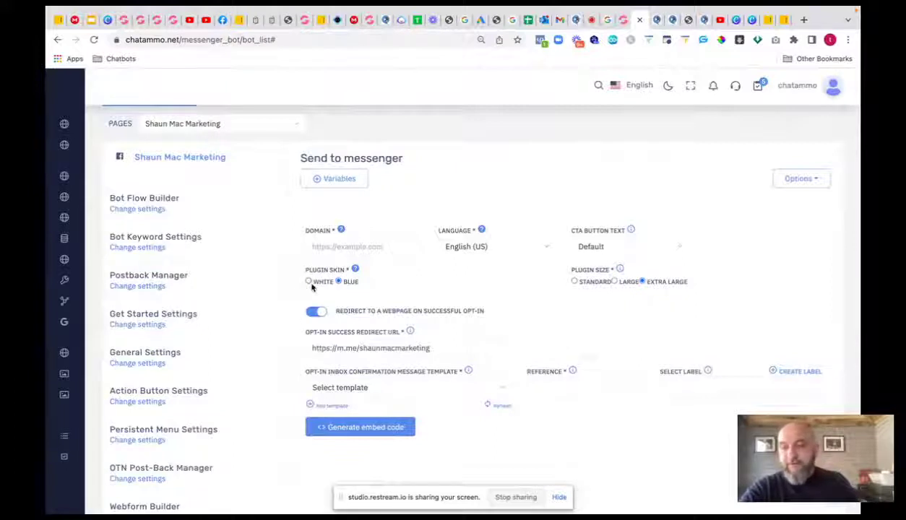
click(57, 39)
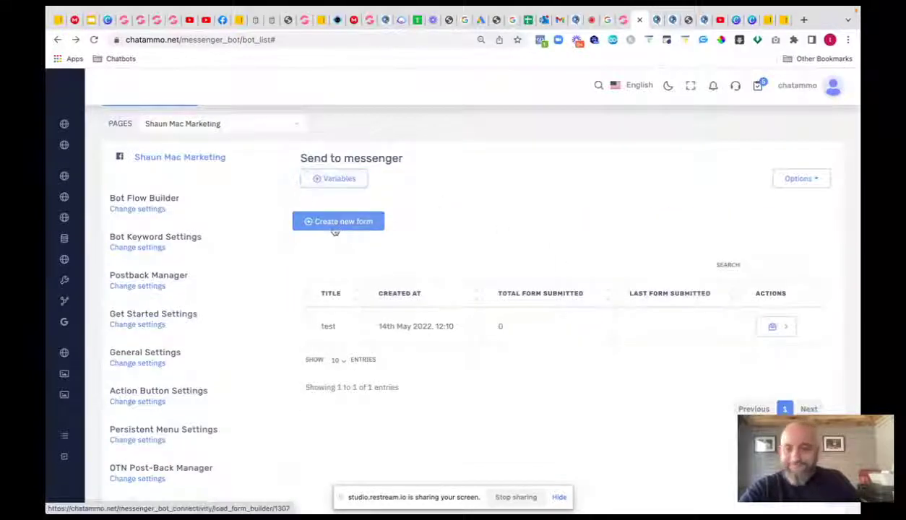
- Reopen Messenger Engagement settings from the sidebar and highlight the M.me link heading
scroll(172, 249, down, 2)
scroll(174, 246, down, 3)
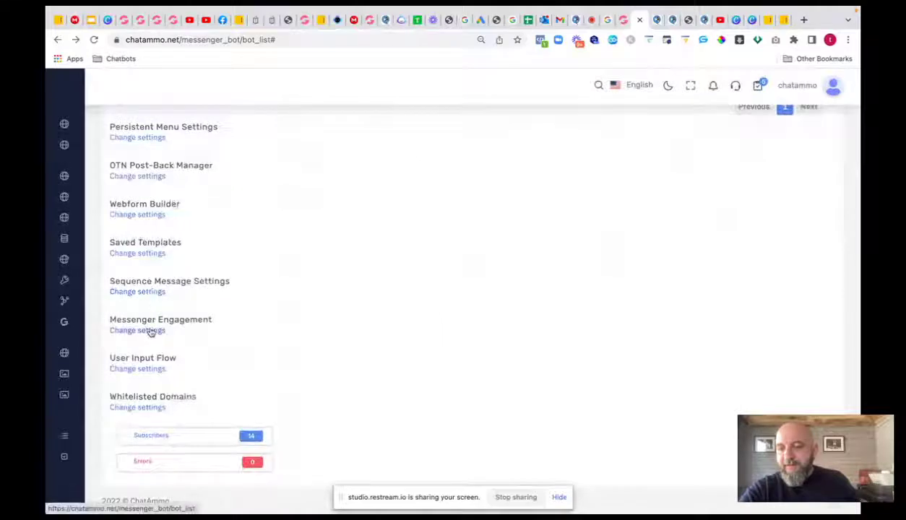
click(152, 330)
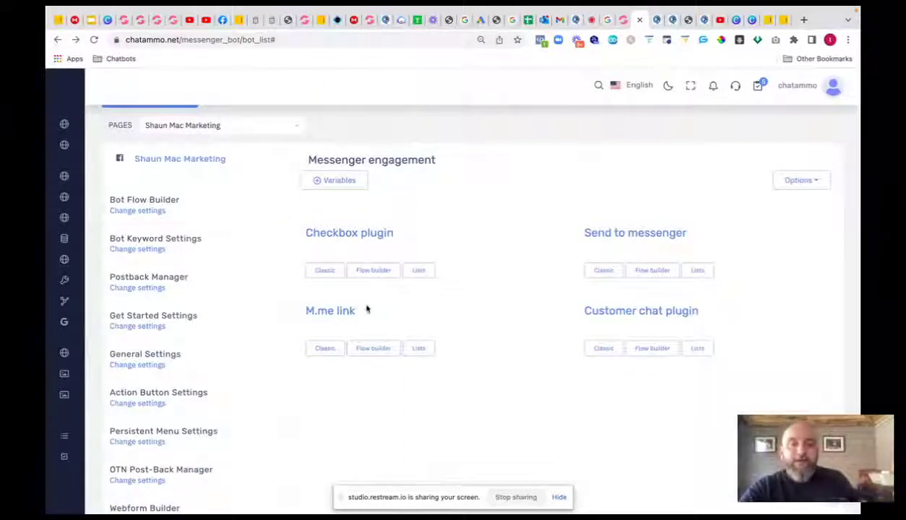
drag(357, 312, 303, 311)
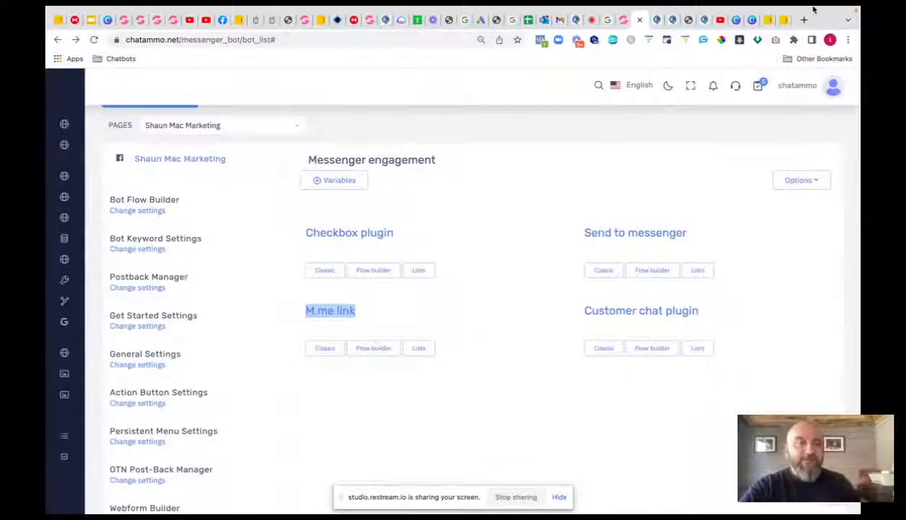
click(218, 20)
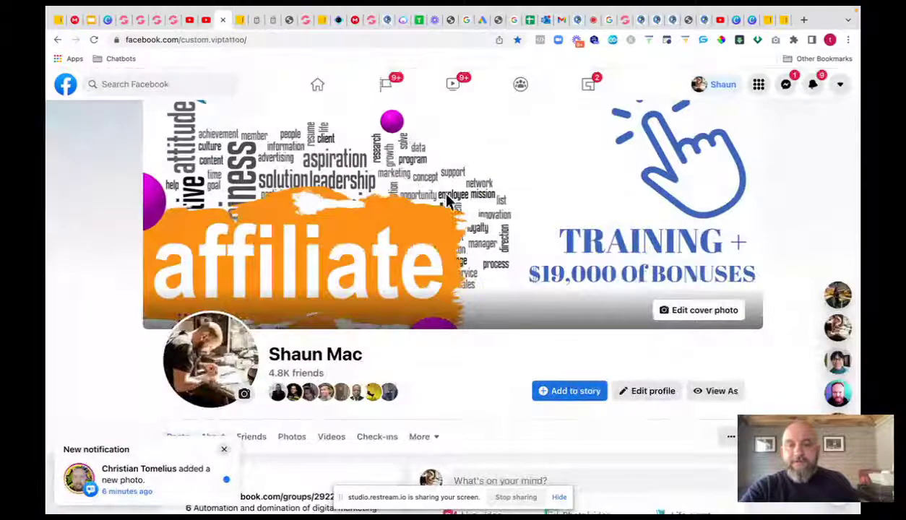
click(449, 210)
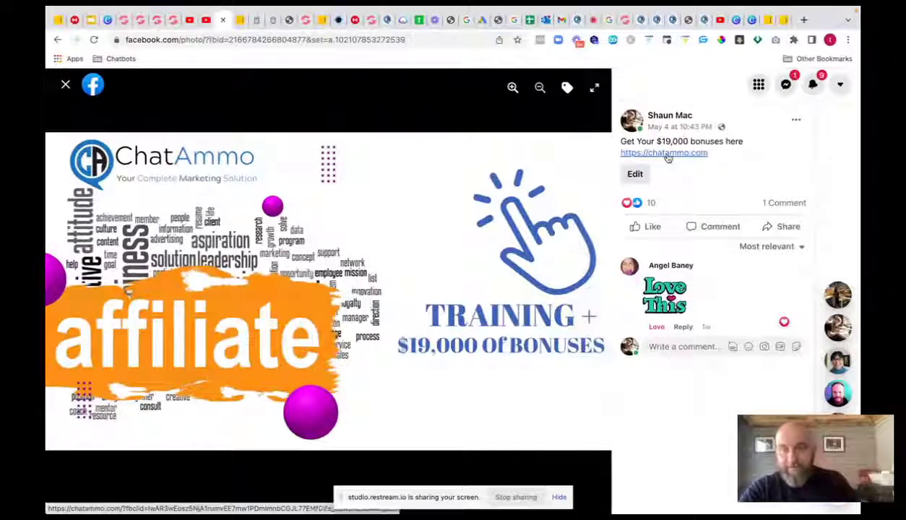
click(58, 40)
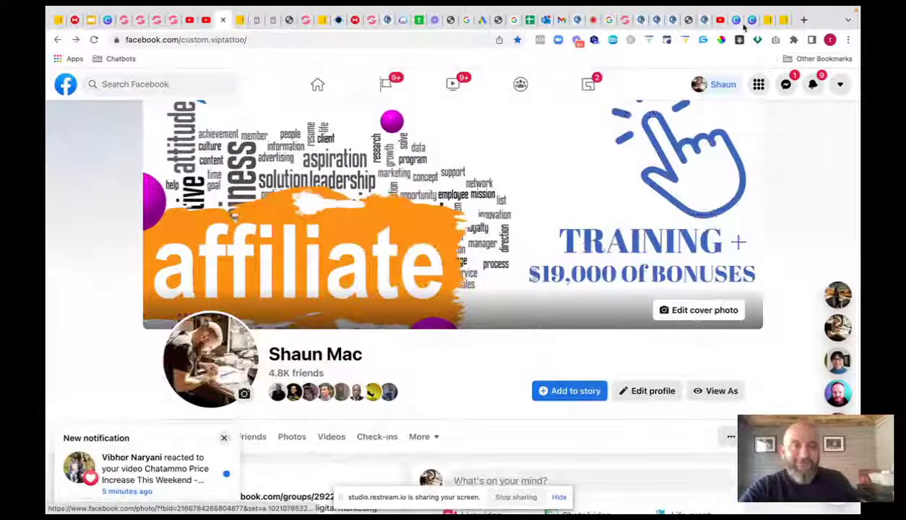
click(655, 22)
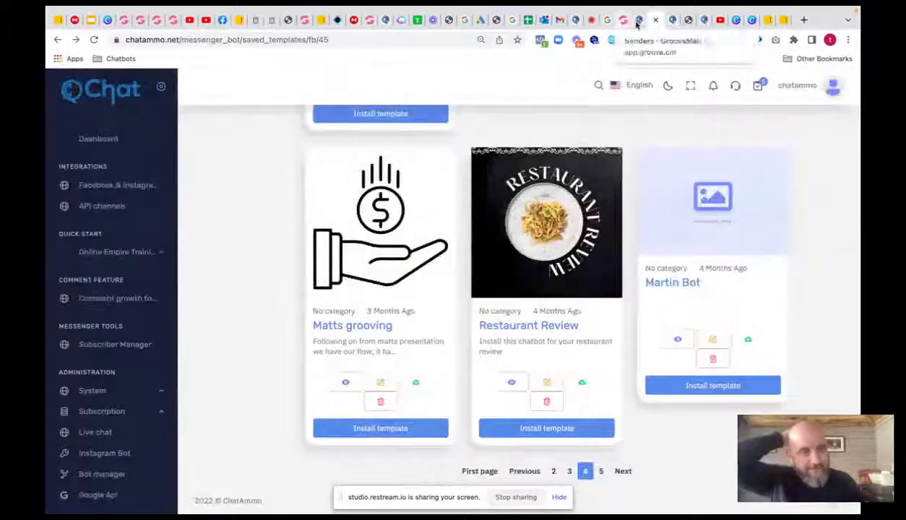
click(636, 24)
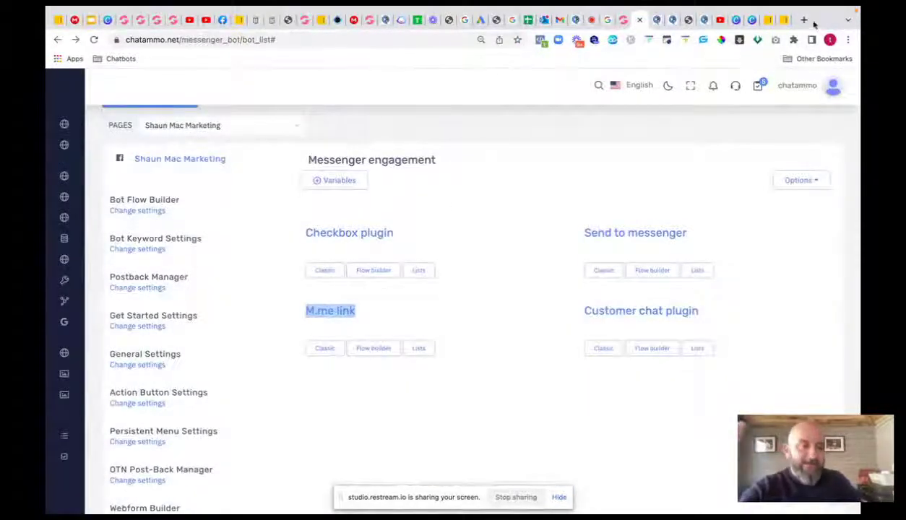
- Load funneltemplates.net in a new tab, correcting the mistyped address
click(804, 20)
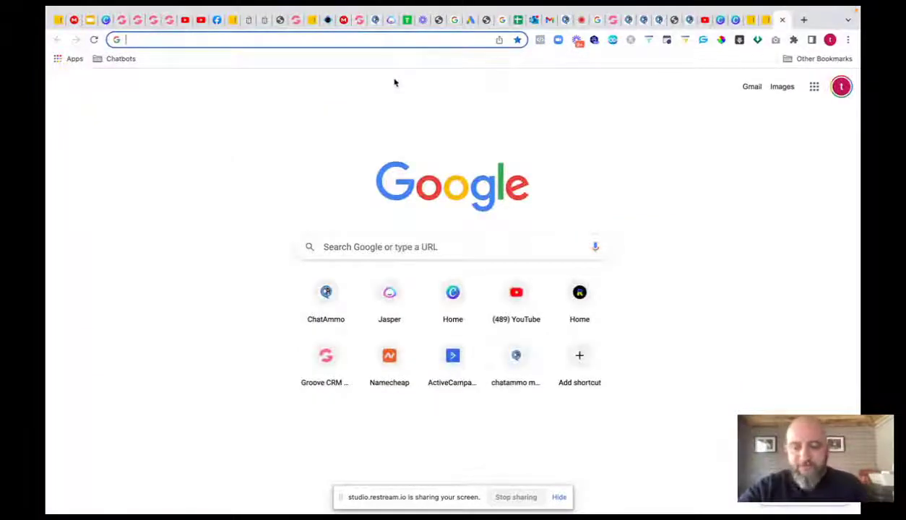
text(funnel)
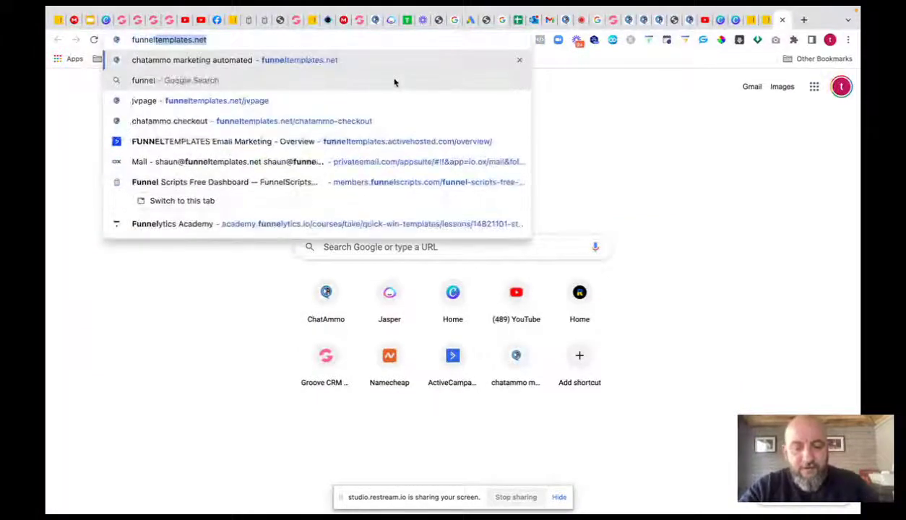
text(templatr)
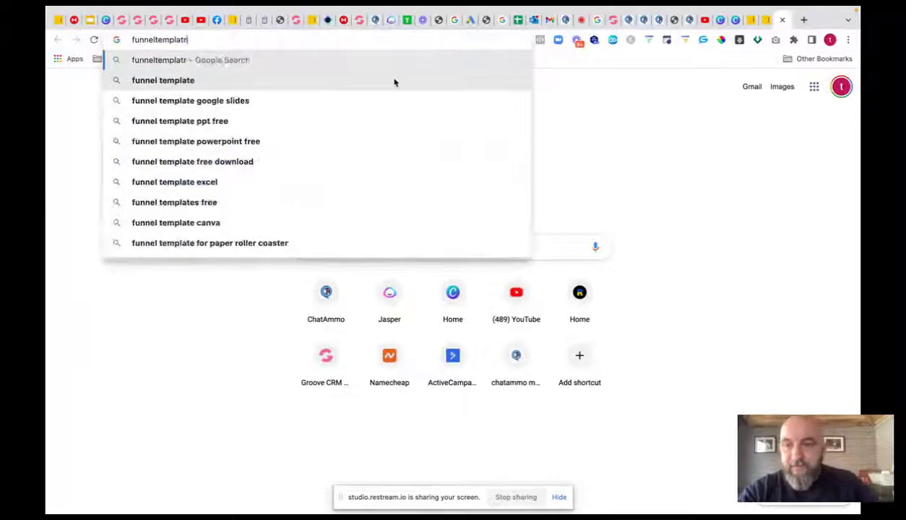
key(Return)
click(269, 40)
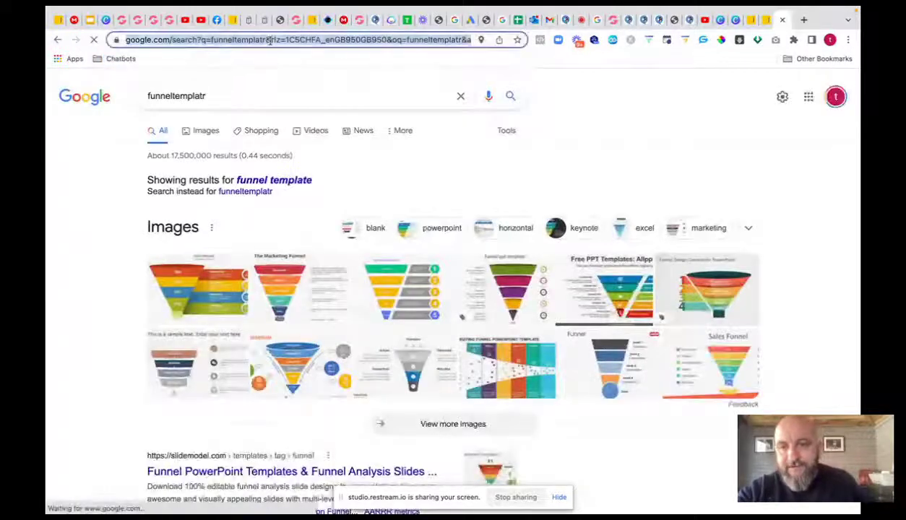
text(funnel)
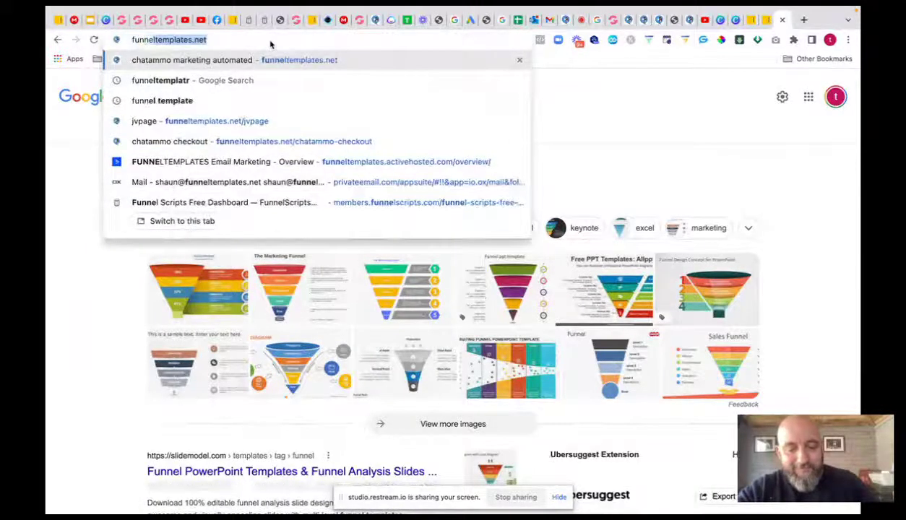
text(templates)
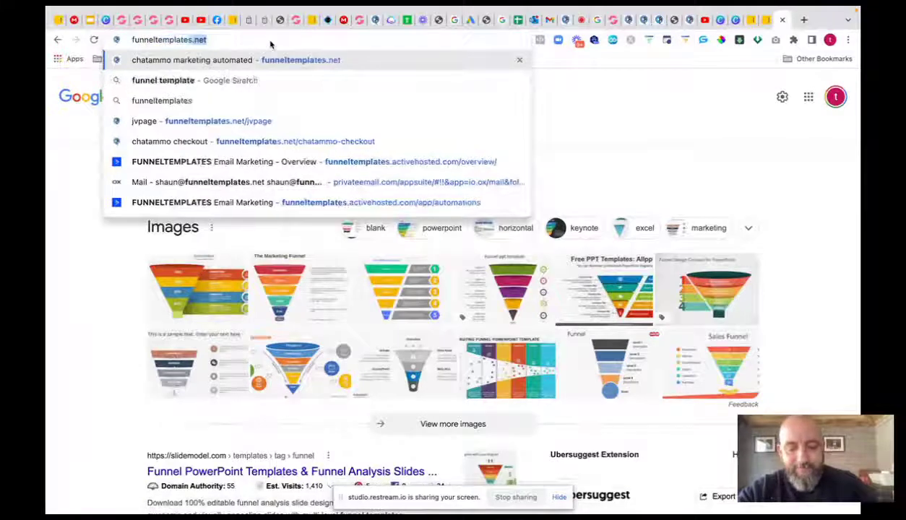
text(.net)
key(Return)
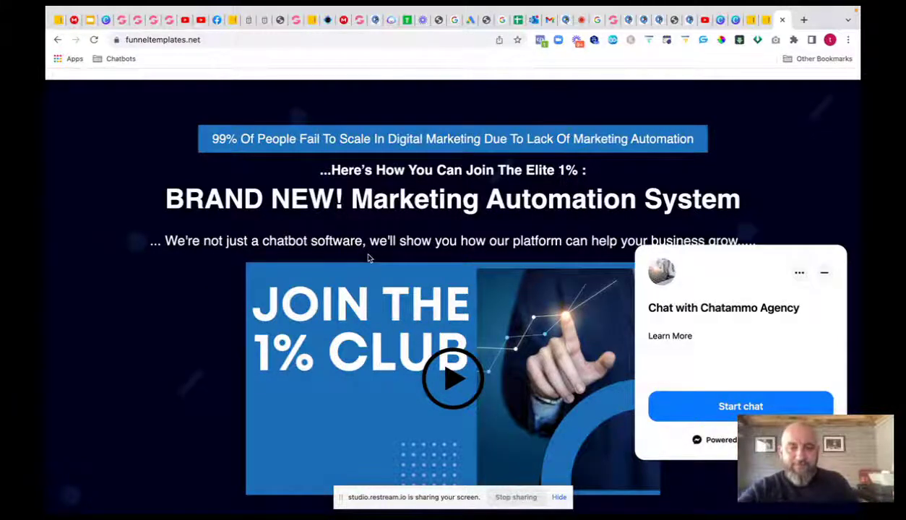
- Scroll through the funneltemplates.net sales page, then return to the chatammo.net tab
scroll(368, 258, down, 5)
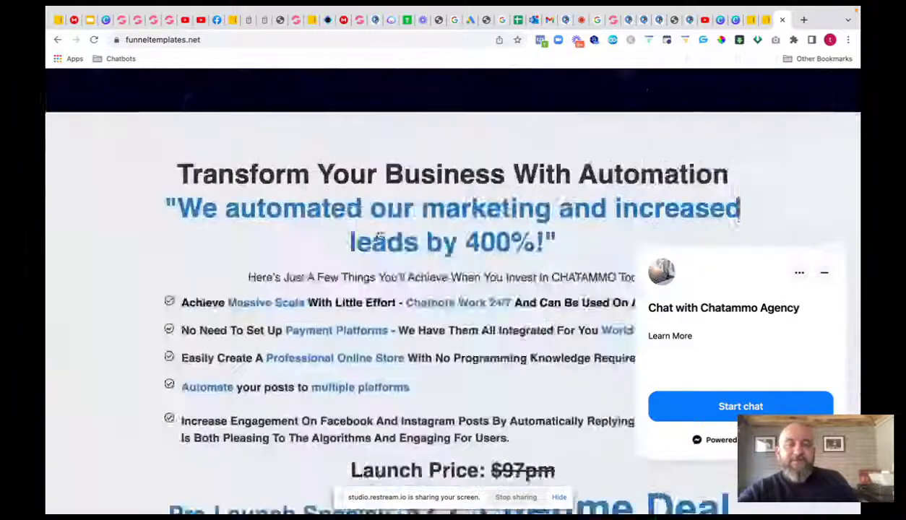
scroll(378, 237, down, 10)
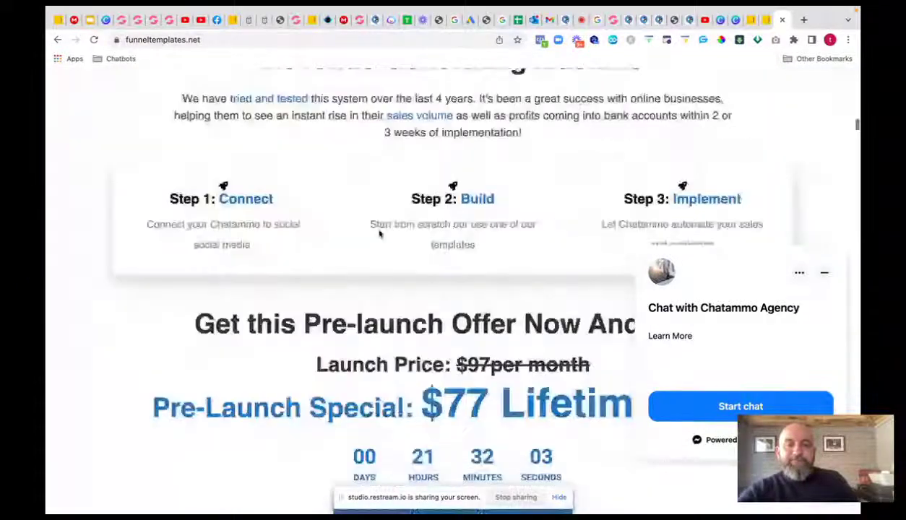
scroll(379, 229, down, 5)
scroll(433, 289, down, 2)
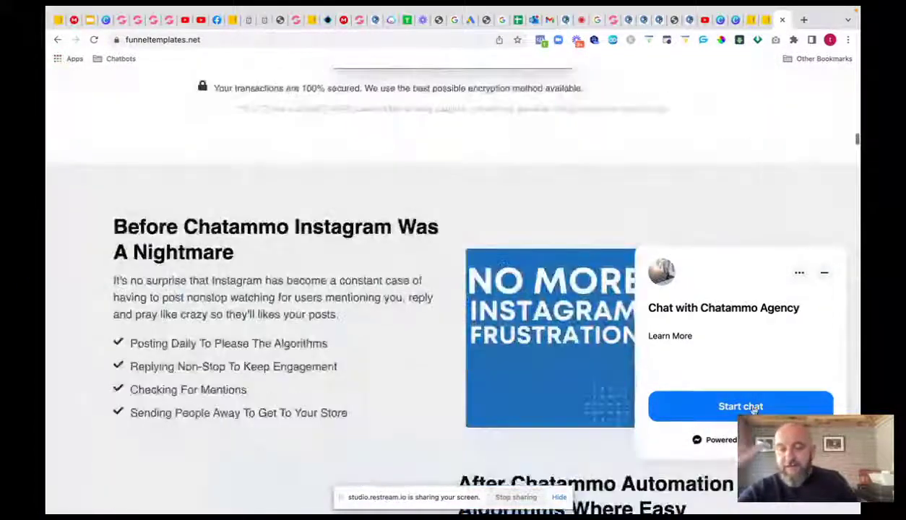
scroll(754, 409, down, 1)
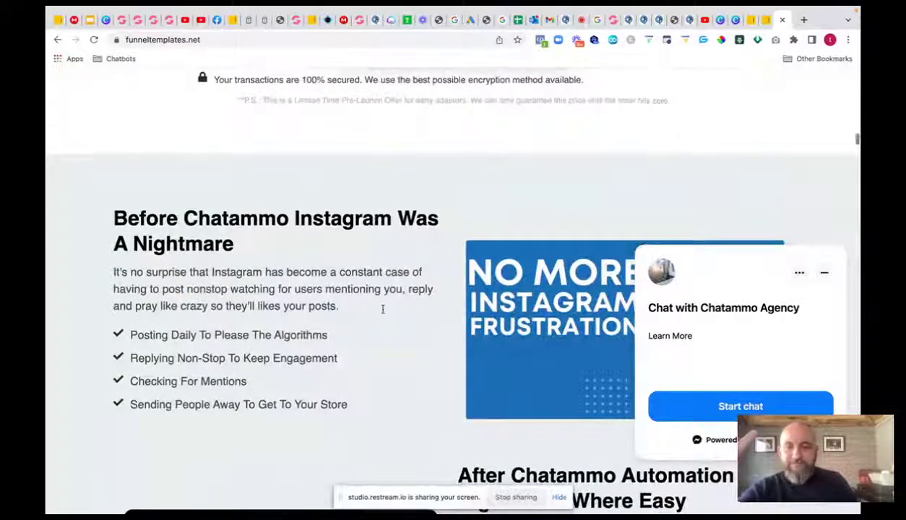
scroll(383, 311, down, 15)
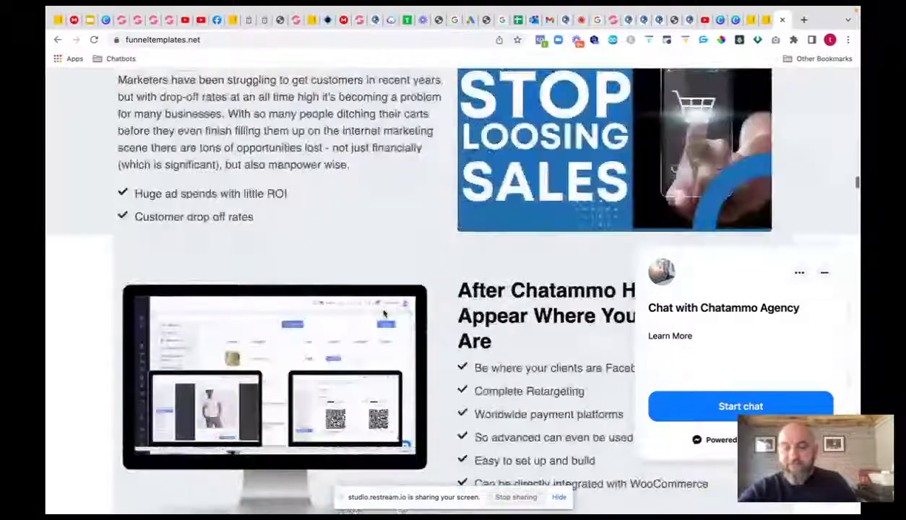
scroll(385, 313, down, 10)
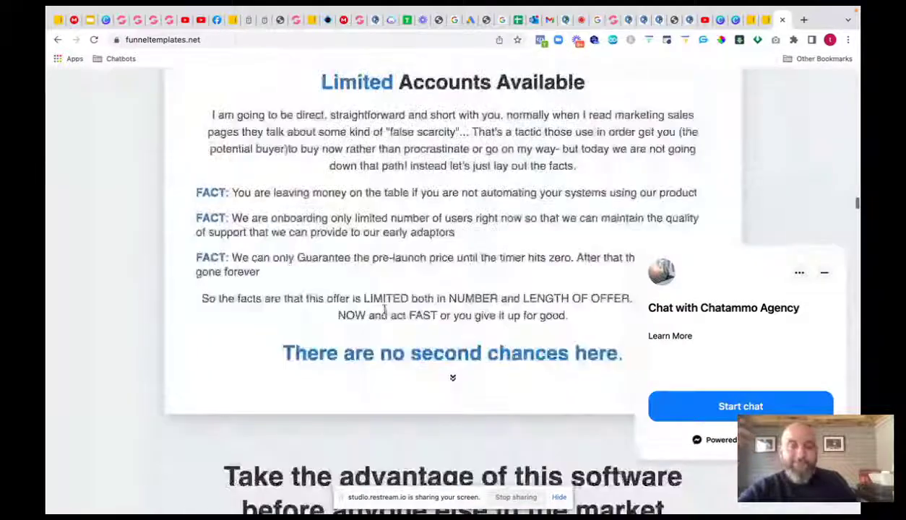
scroll(384, 311, down, 10)
scroll(385, 309, down, 8)
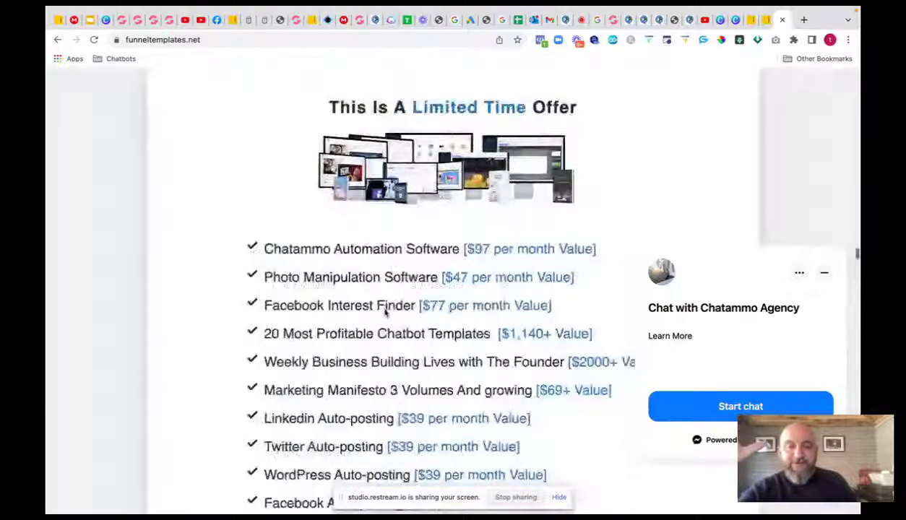
scroll(385, 311, down, 10)
scroll(385, 313, down, 1)
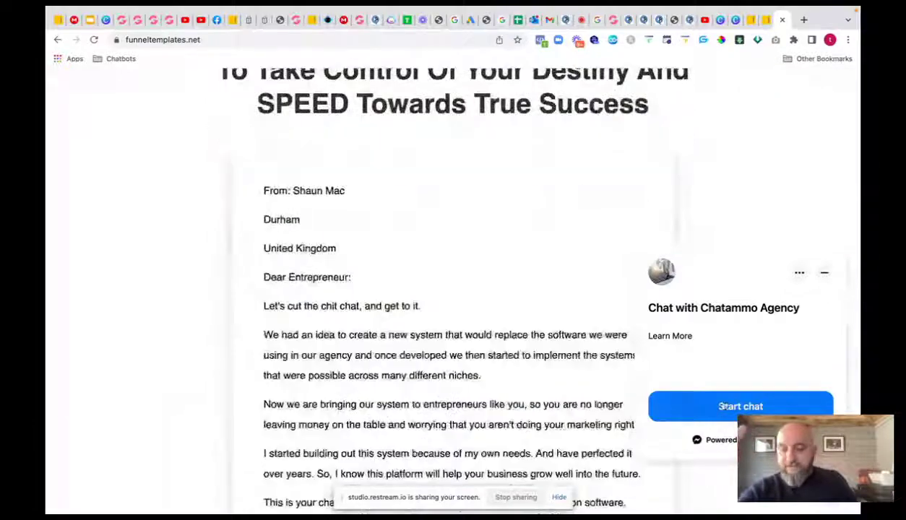
scroll(723, 406, down, 15)
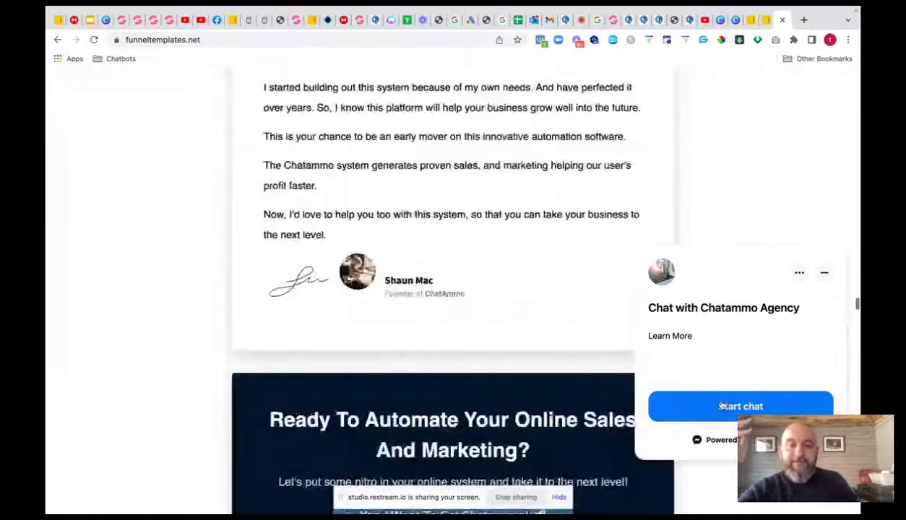
scroll(722, 406, down, 10)
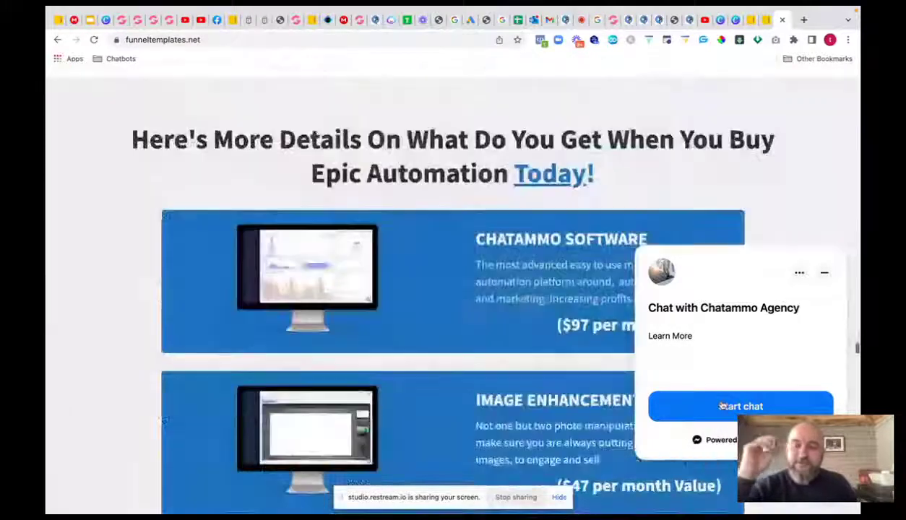
scroll(723, 406, down, 5)
scroll(723, 406, down, 8)
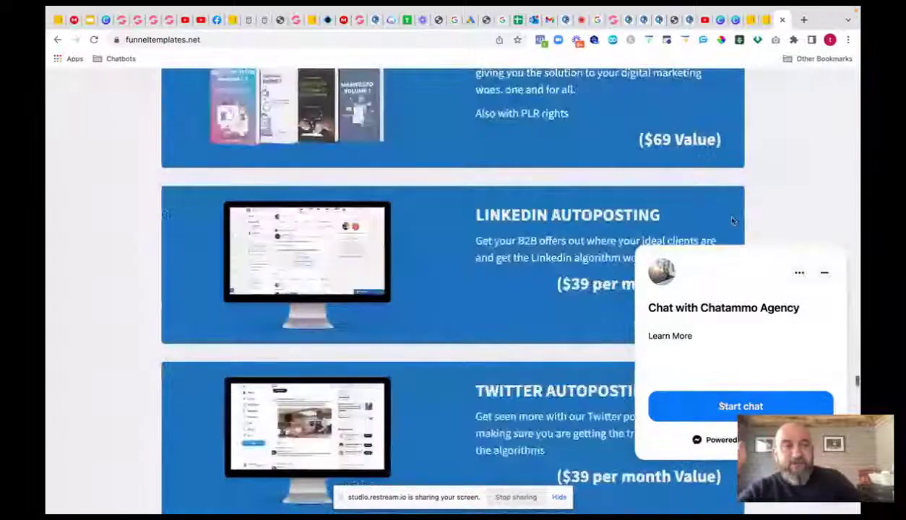
click(632, 26)
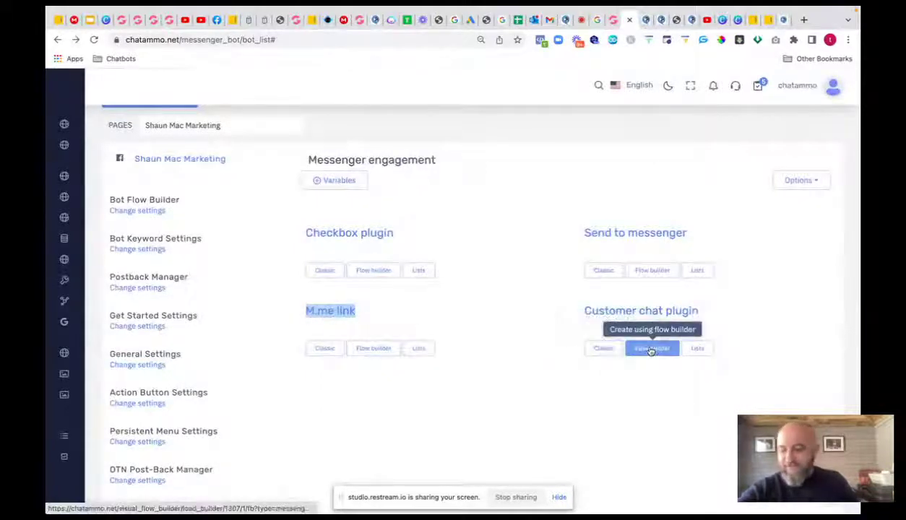
click(602, 349)
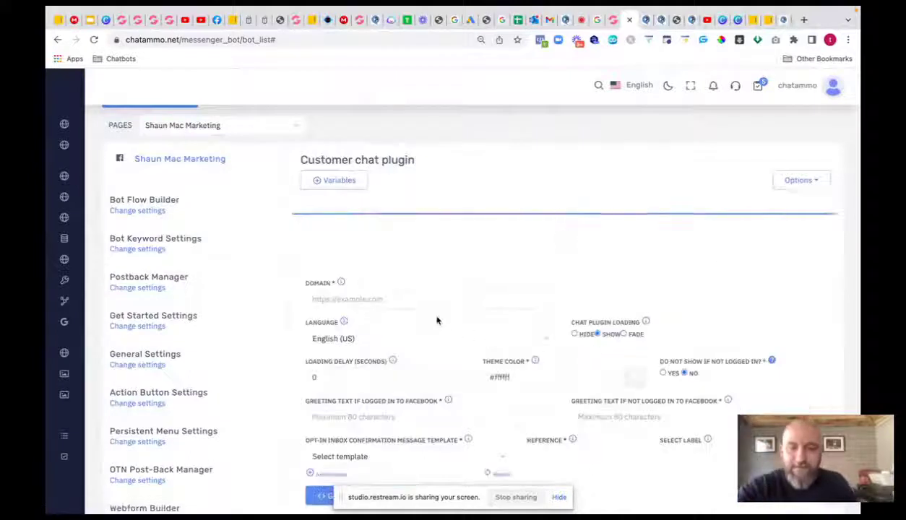
click(383, 249)
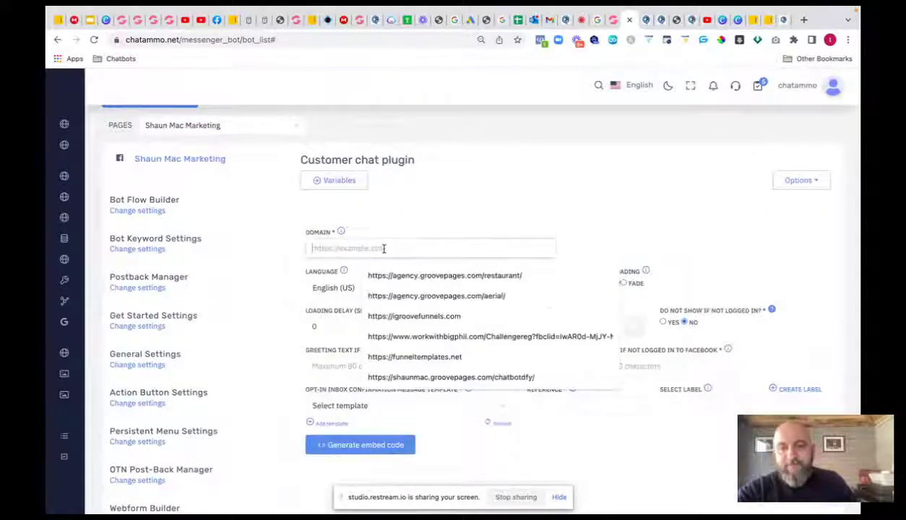
click(426, 315)
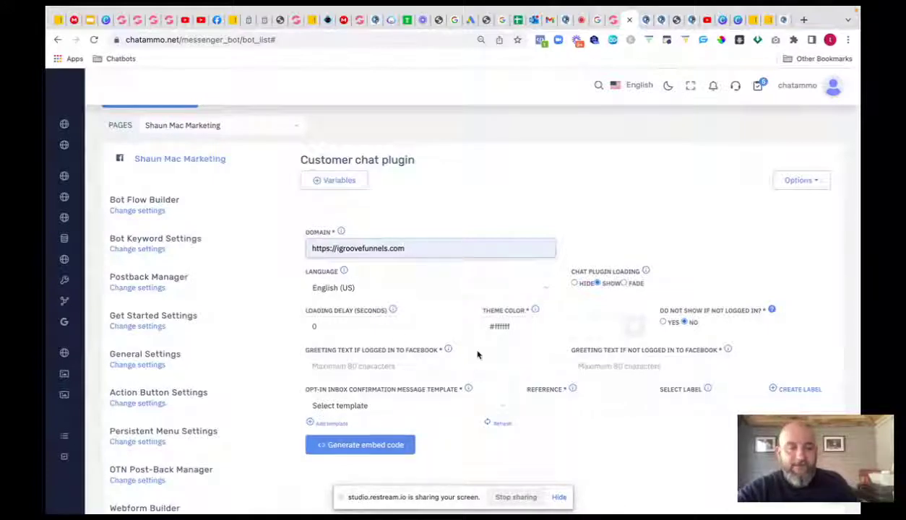
- Choose the 23 hours opt-in template and generate the chat plugin embed code
click(405, 444)
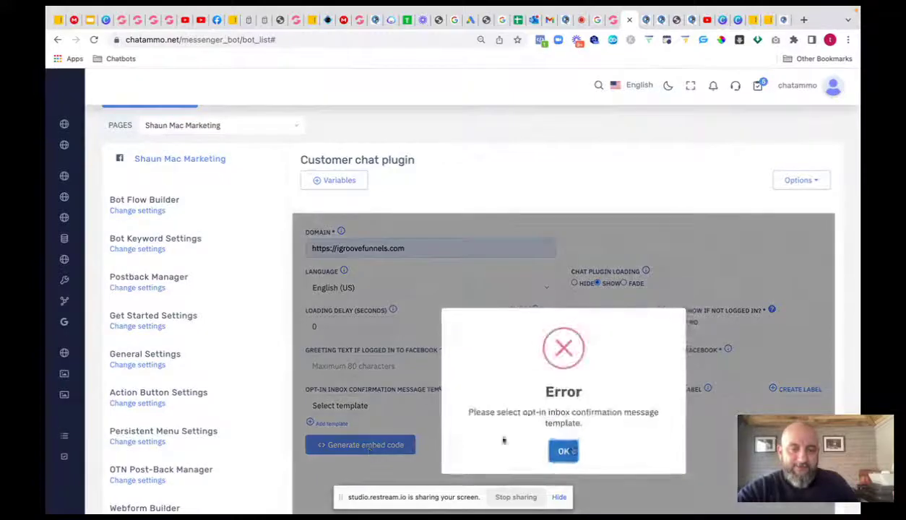
click(565, 451)
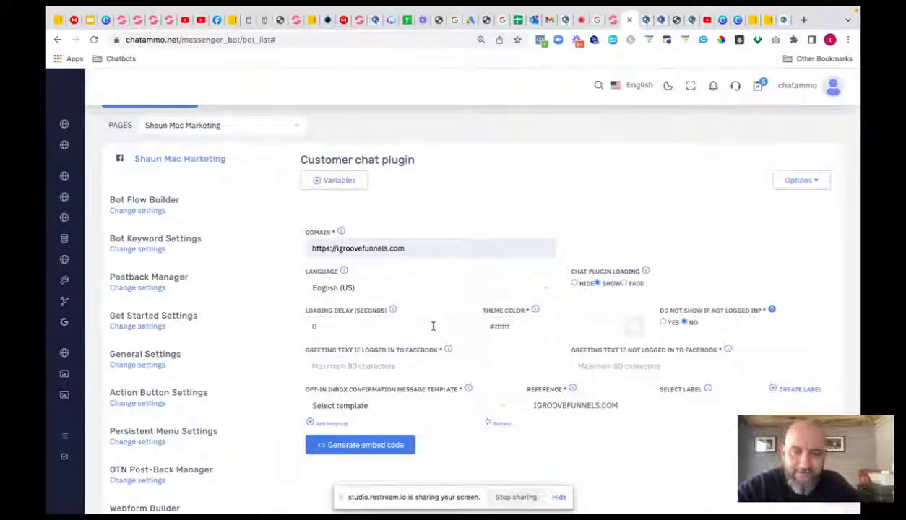
click(455, 404)
click(354, 455)
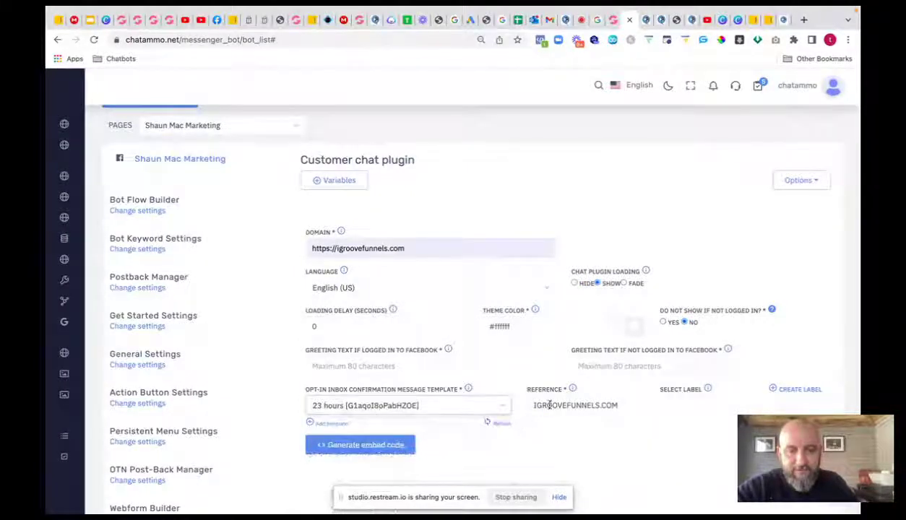
click(366, 446)
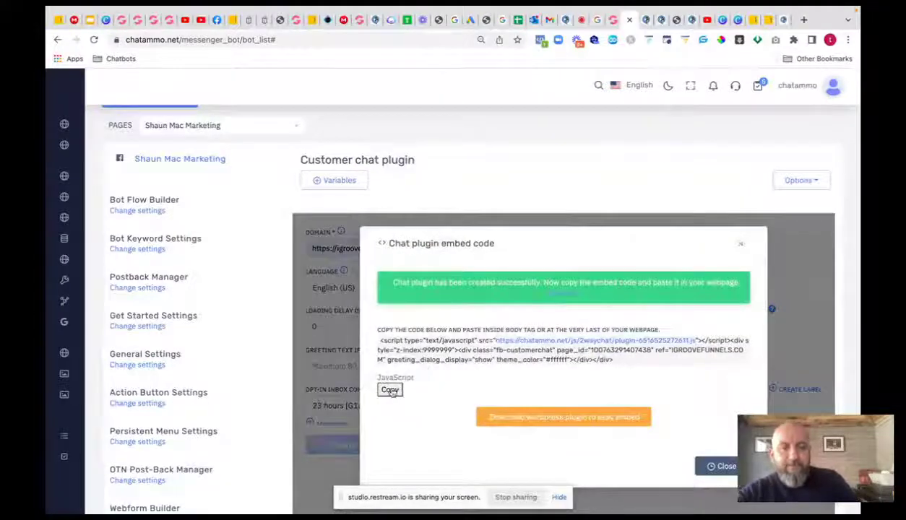
- Copy the chat plugin embed code and switch to the GroovePages tab
click(389, 390)
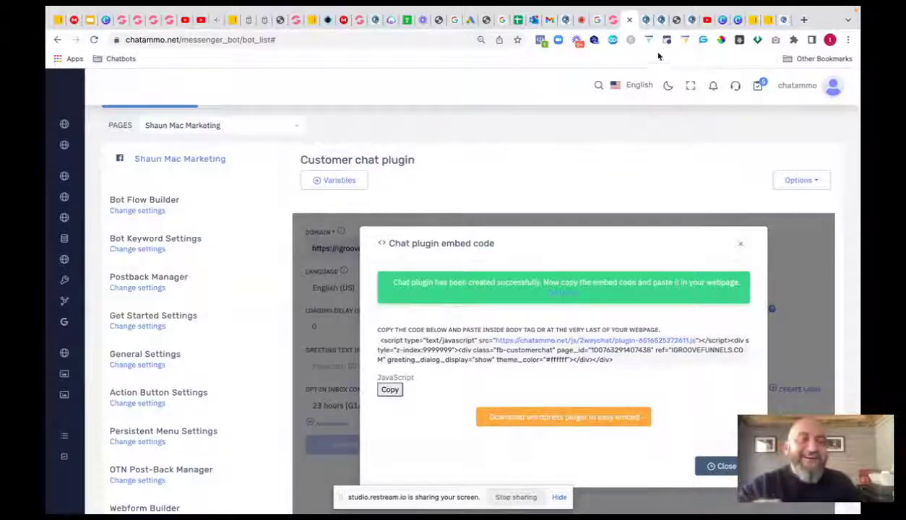
click(357, 21)
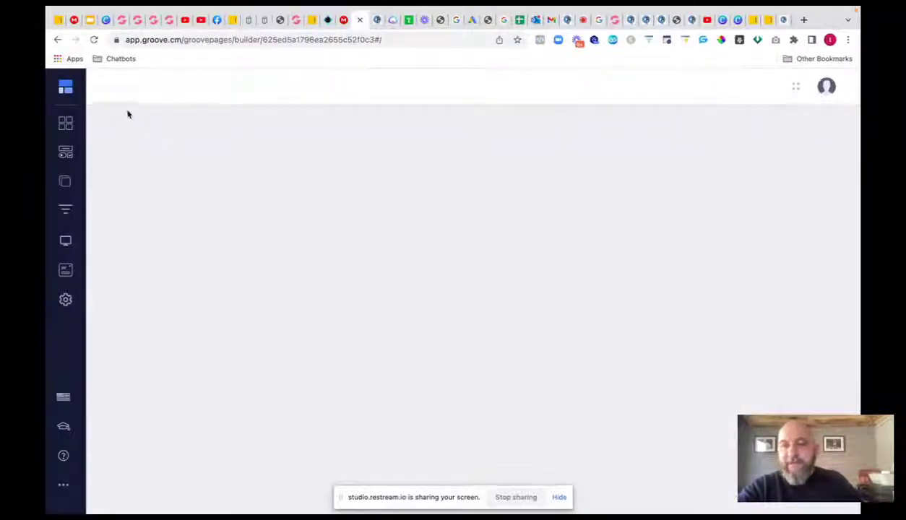
- Reload the blank builder and open the index page's settings from the pages list
click(94, 41)
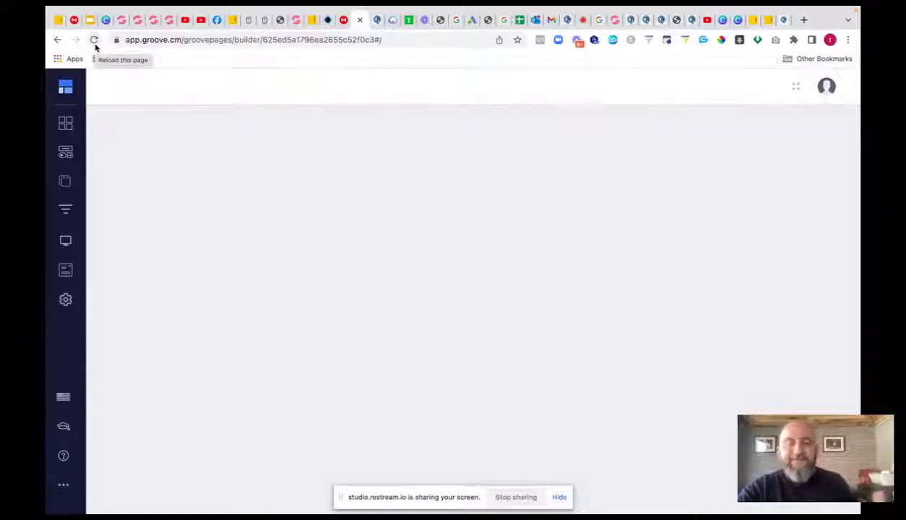
mouse_move(743, 9)
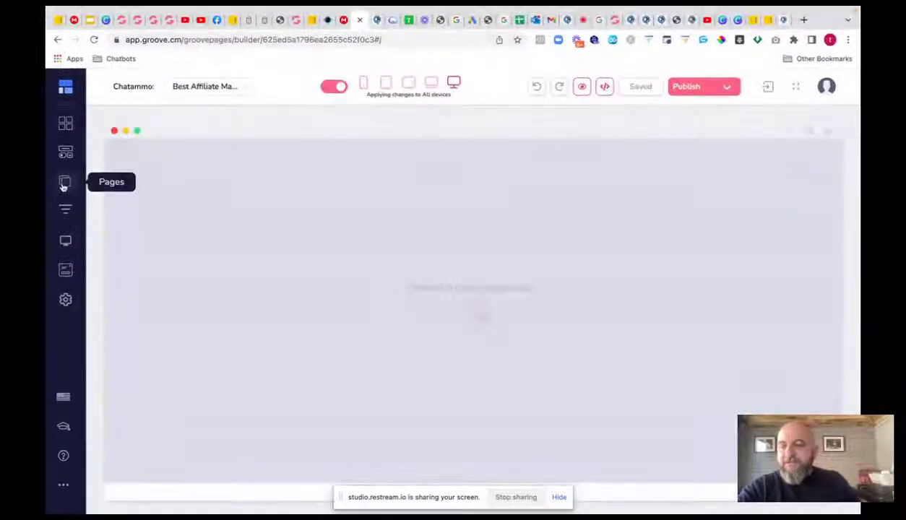
click(64, 186)
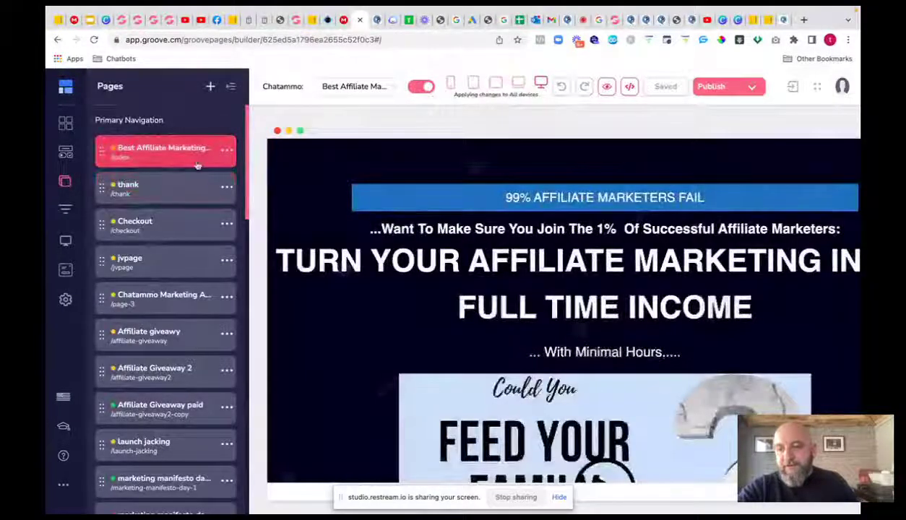
click(226, 151)
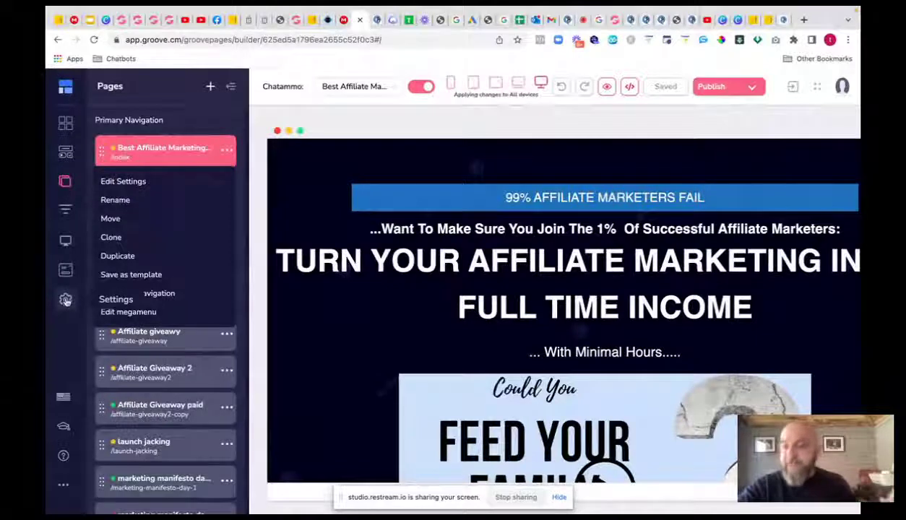
click(123, 182)
scroll(154, 339, down, 10)
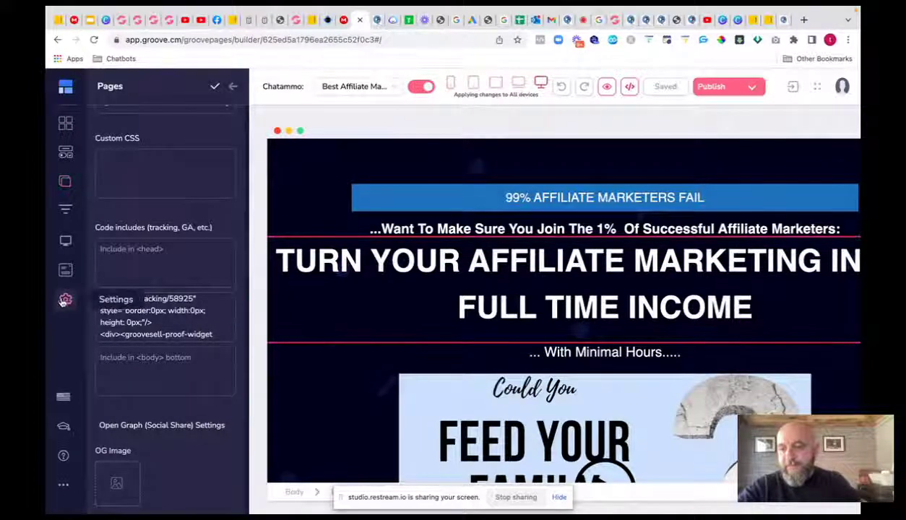
- Check the Code includes in Site settings, then go back to the Sites list
click(65, 299)
click(131, 124)
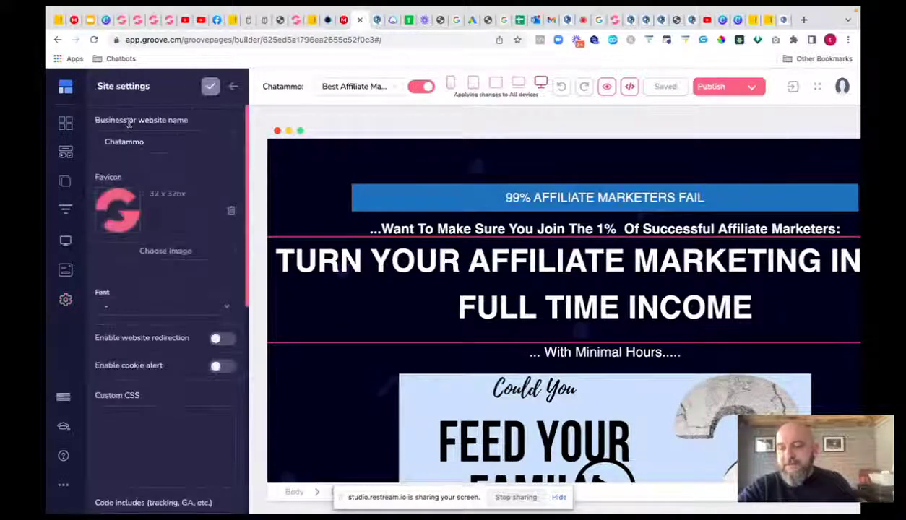
scroll(170, 322, down, 5)
scroll(168, 325, down, 5)
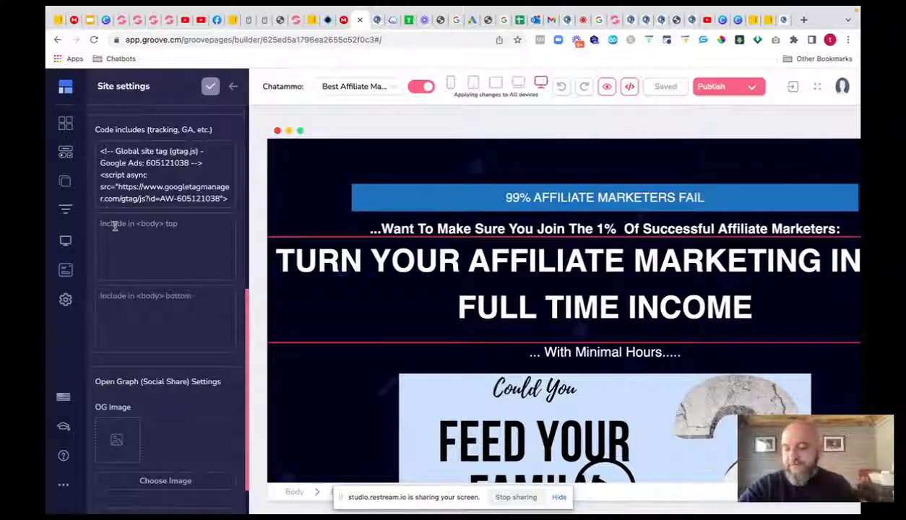
click(57, 40)
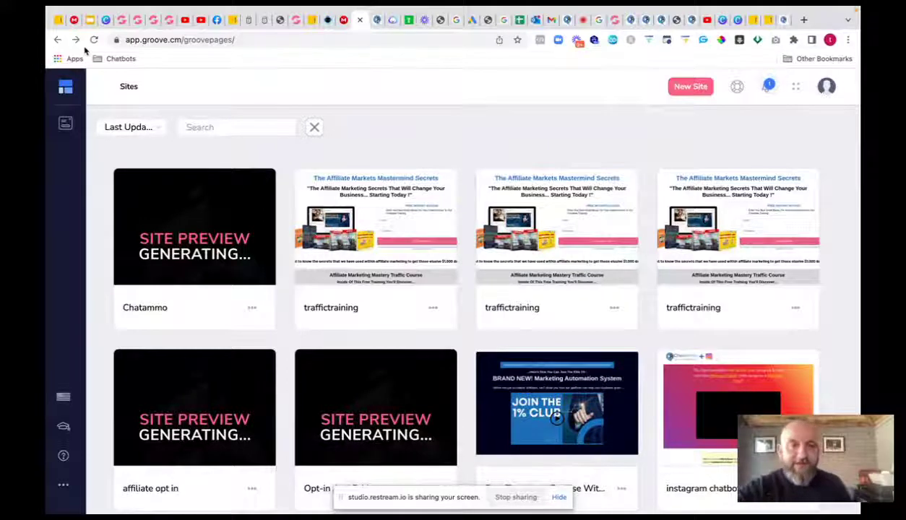
- Reopen the Chatammo site editor with its pages listed, then open a new blank tab
mouse_move(243, 209)
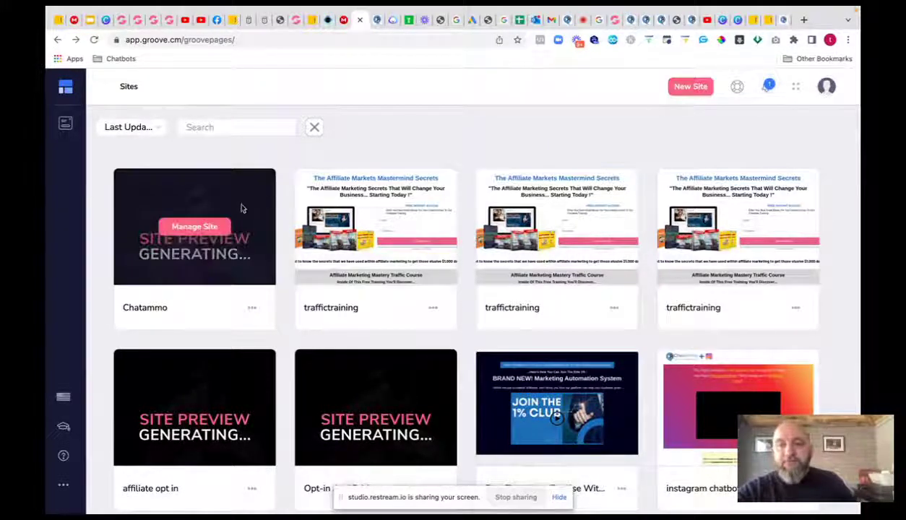
click(195, 226)
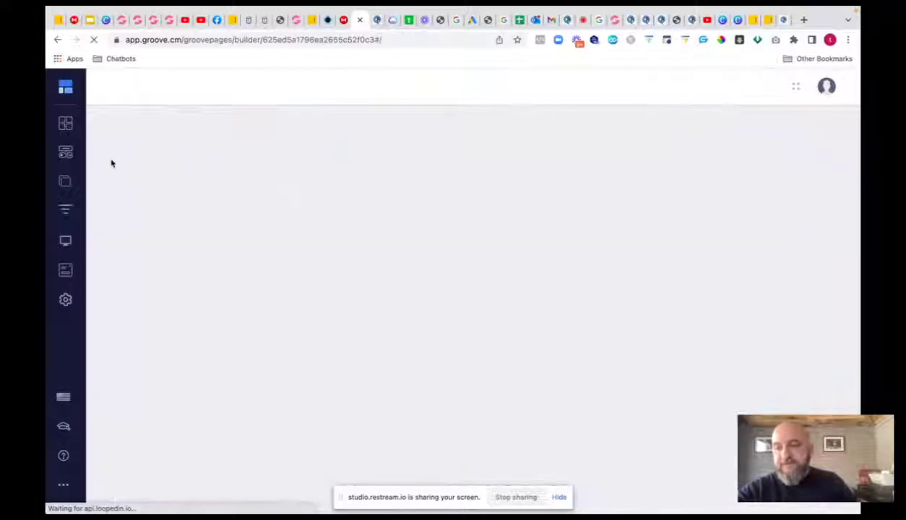
click(66, 184)
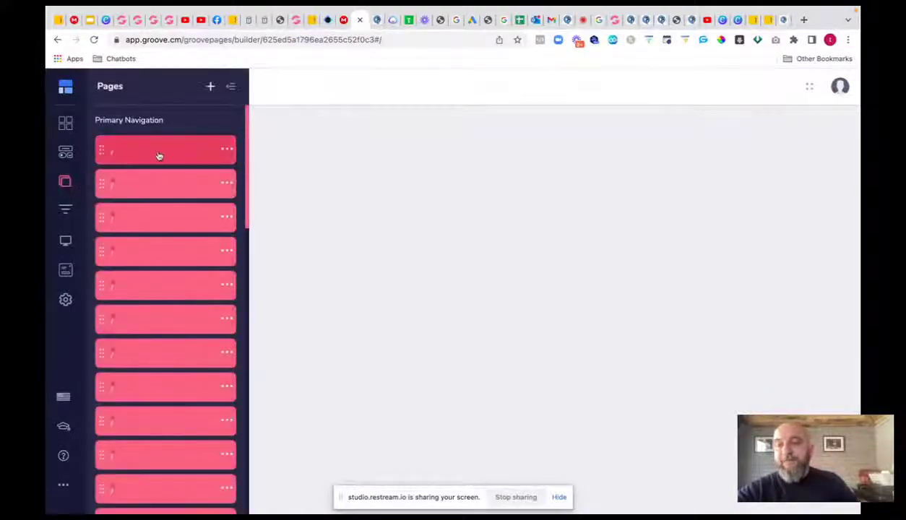
scroll(177, 160, down, 1)
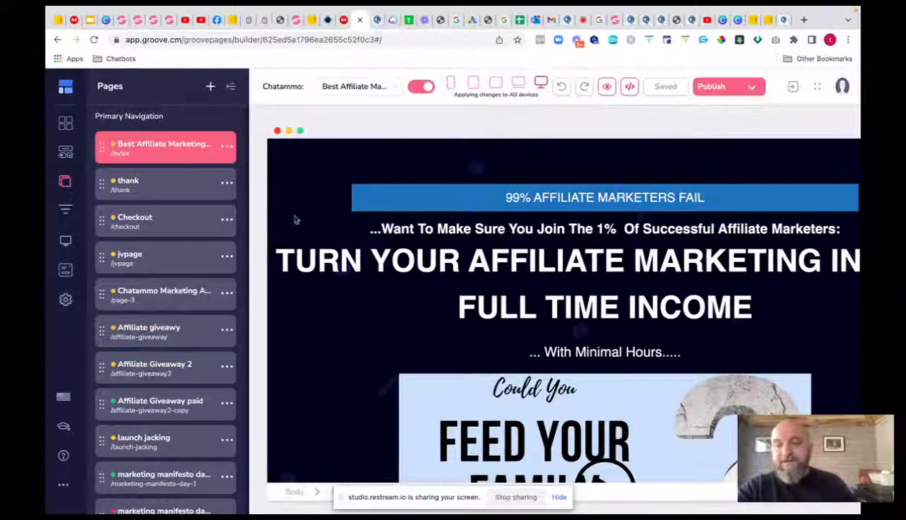
click(127, 185)
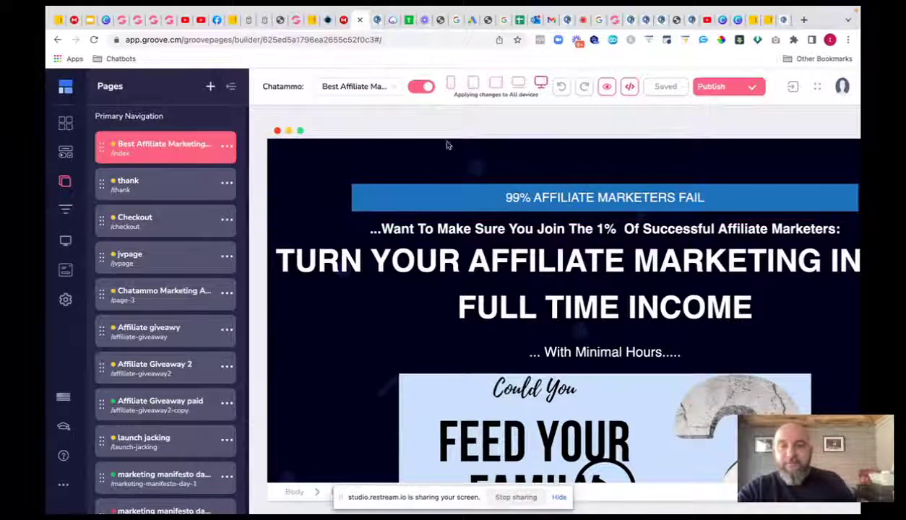
click(804, 20)
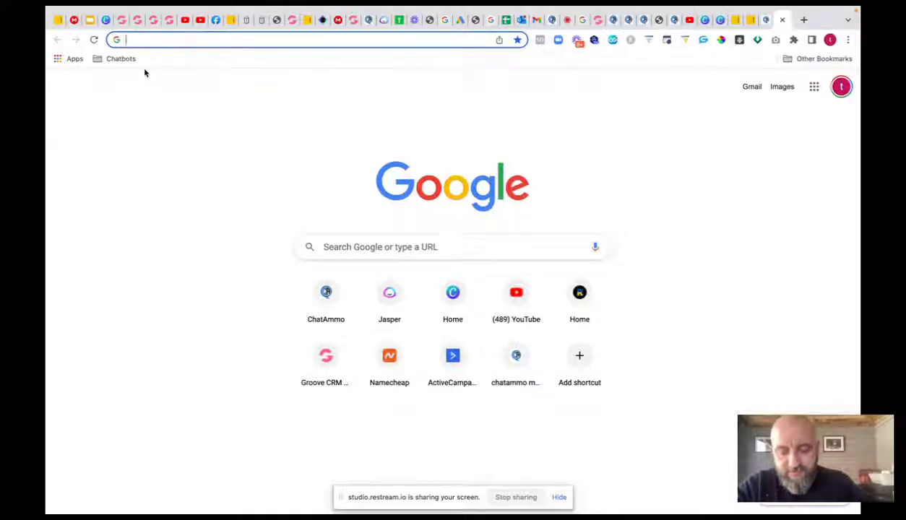
- Search Google for 'groovefunnels' from the address bar, skipping the autocomplete suggestion
text(groove)
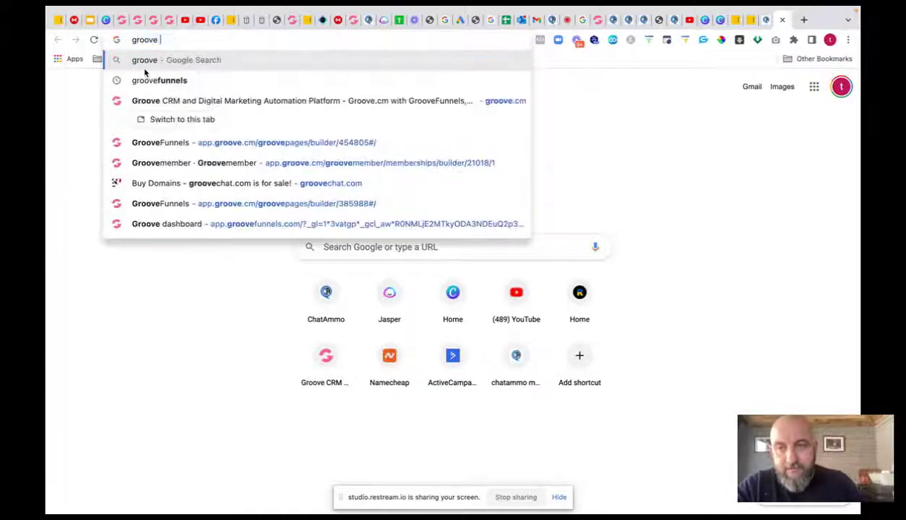
key(BackSpace)
text(funn)
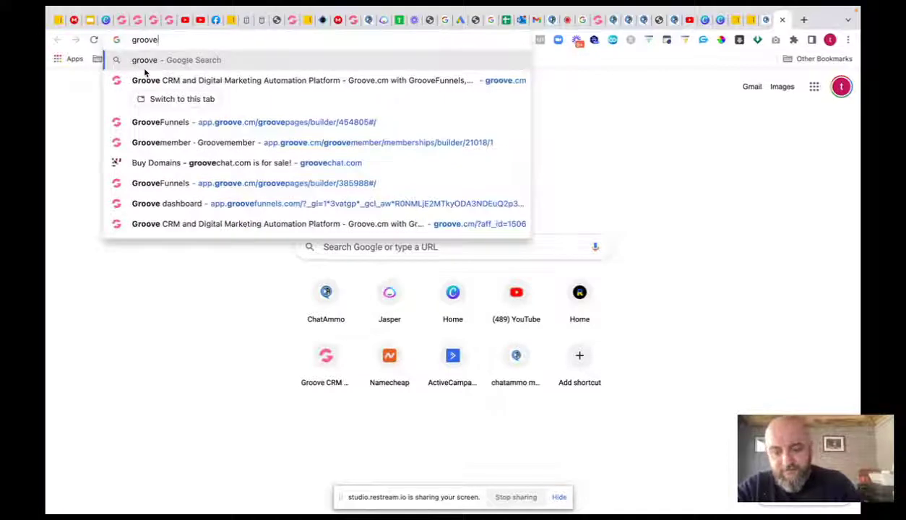
text(els)
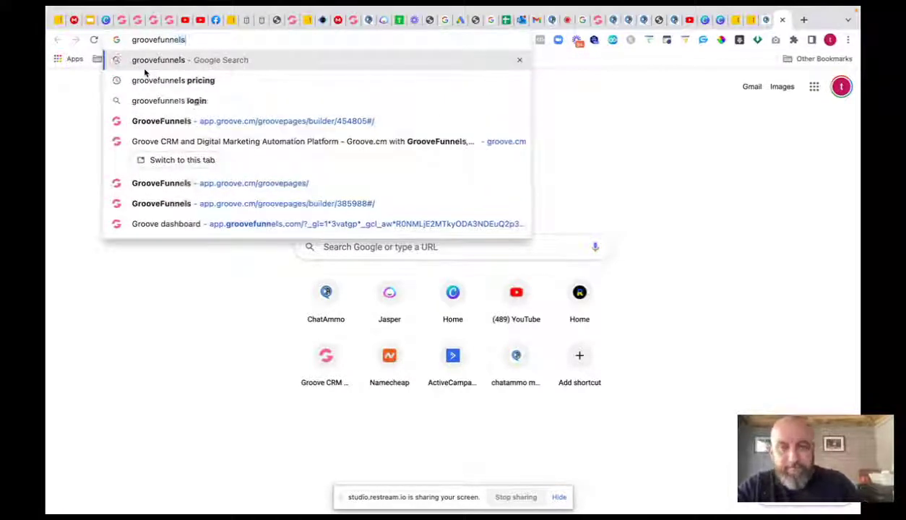
key(Return)
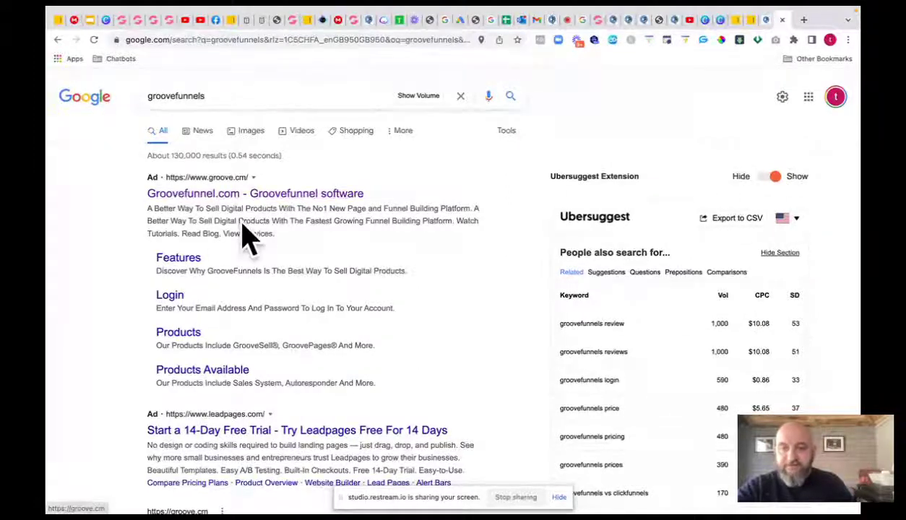
scroll(122, 261, down, 3)
scroll(123, 260, down, 1)
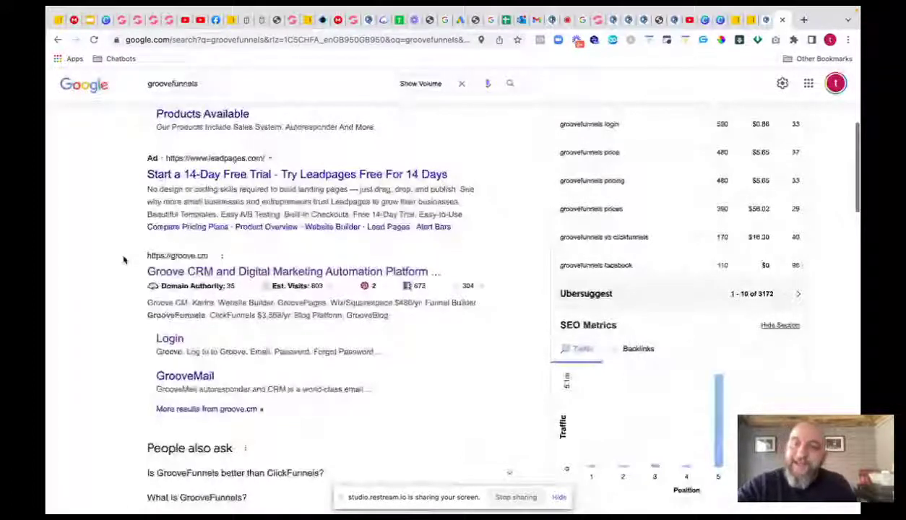
scroll(318, 278, down, 1)
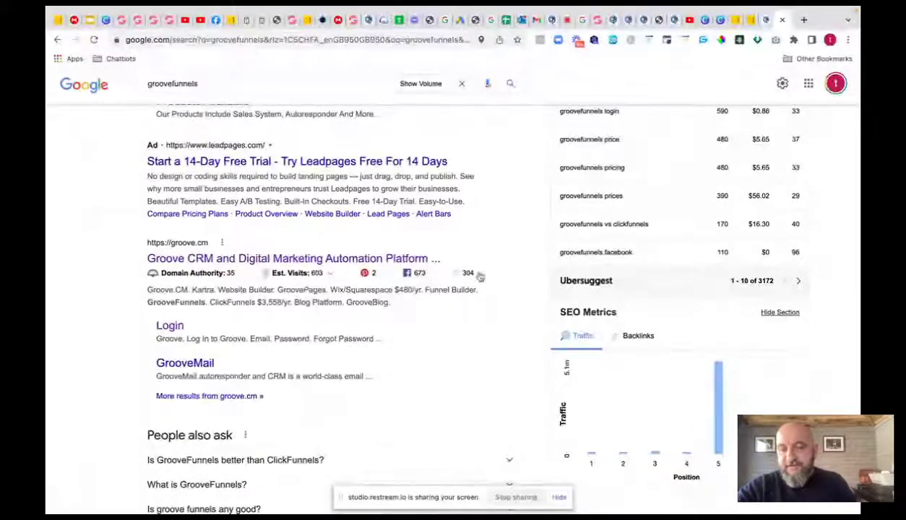
scroll(315, 309, down, 3)
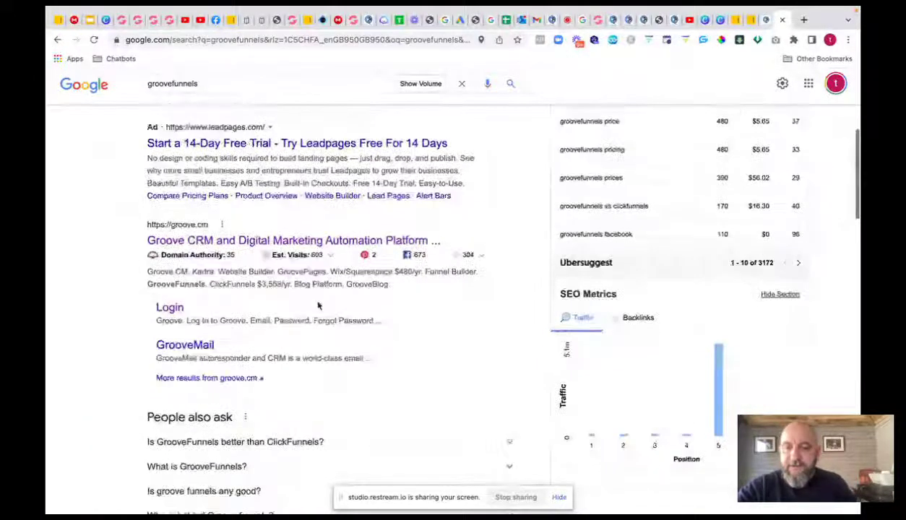
scroll(318, 305, up, 1)
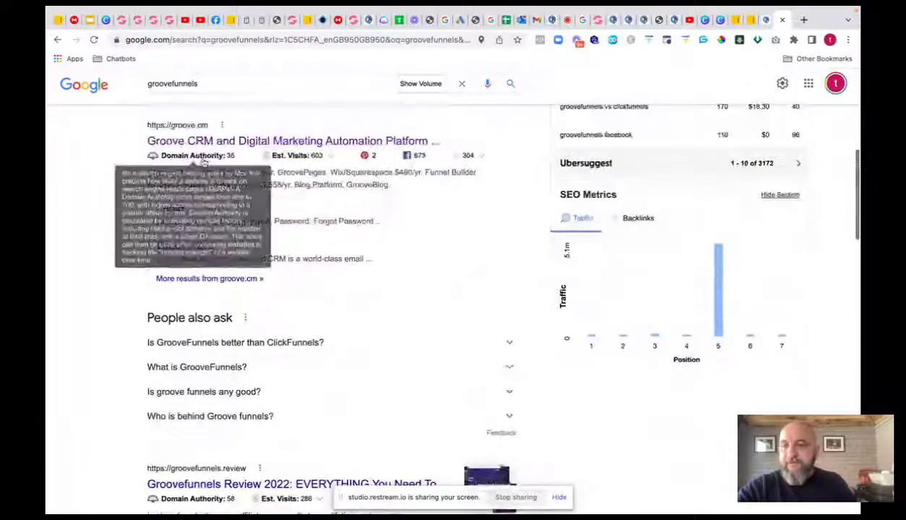
scroll(258, 298, down, 2)
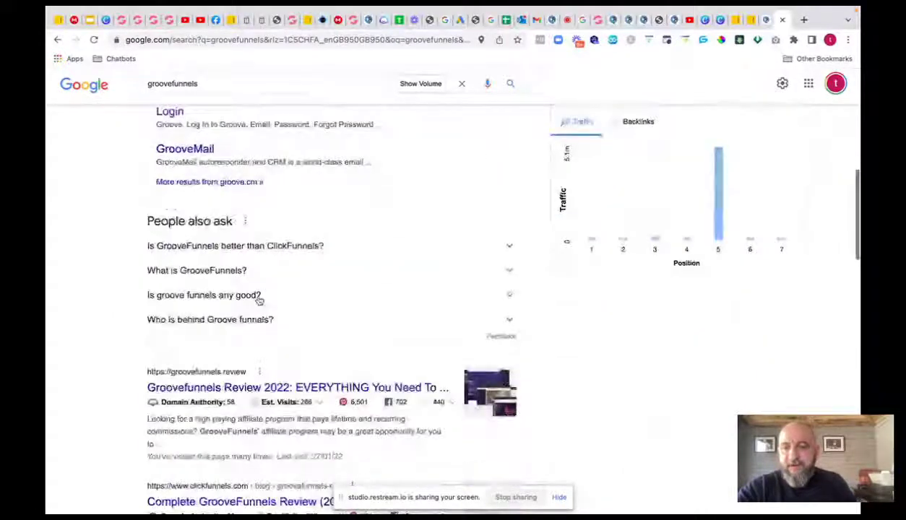
scroll(257, 298, down, 2)
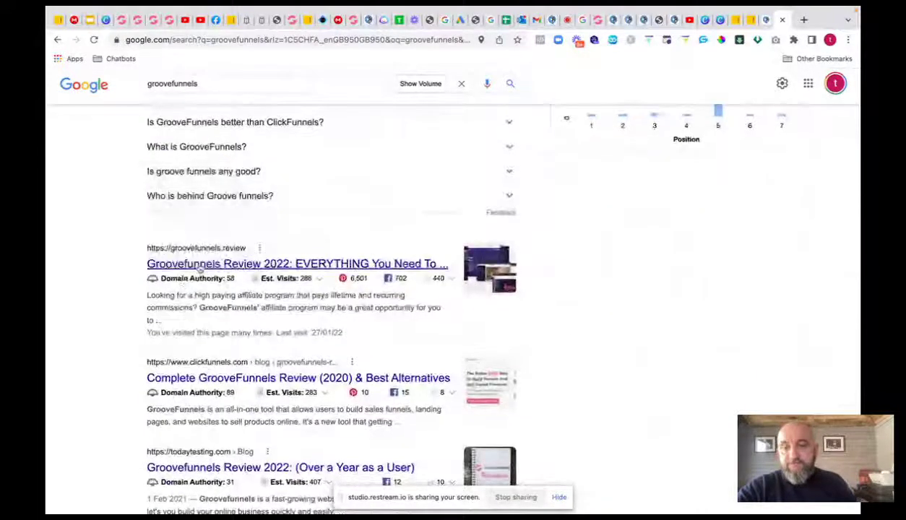
scroll(223, 338, down, 2)
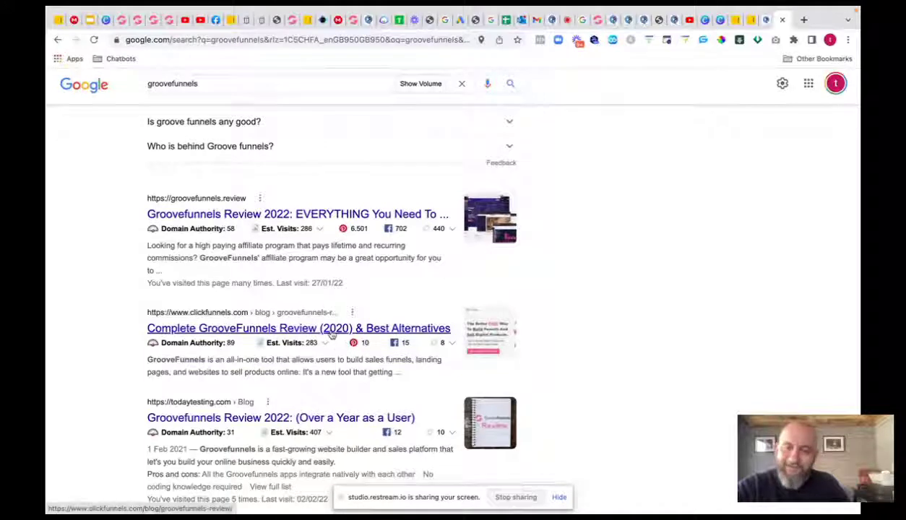
mouse_move(217, 347)
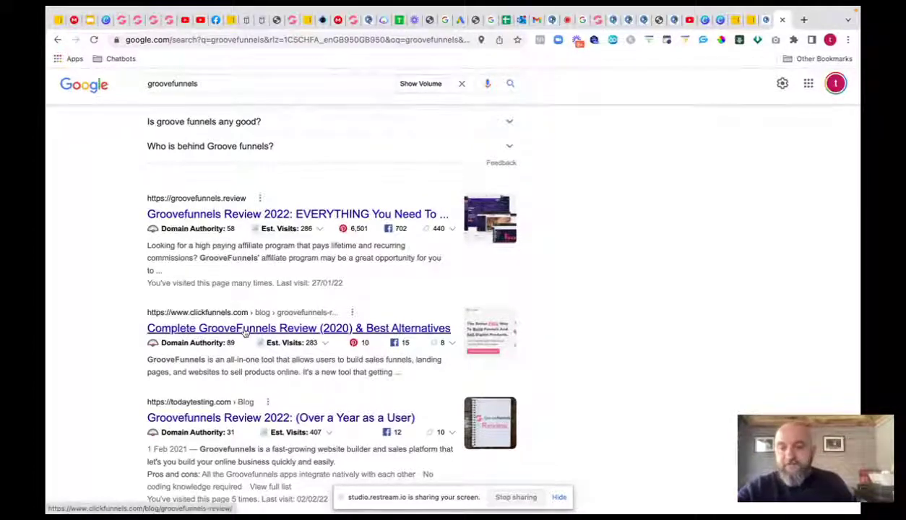
click(243, 328)
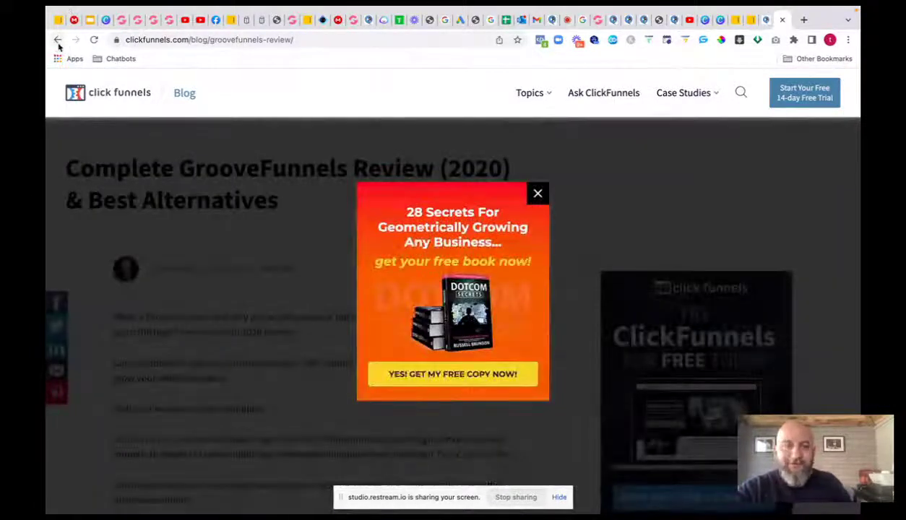
click(58, 41)
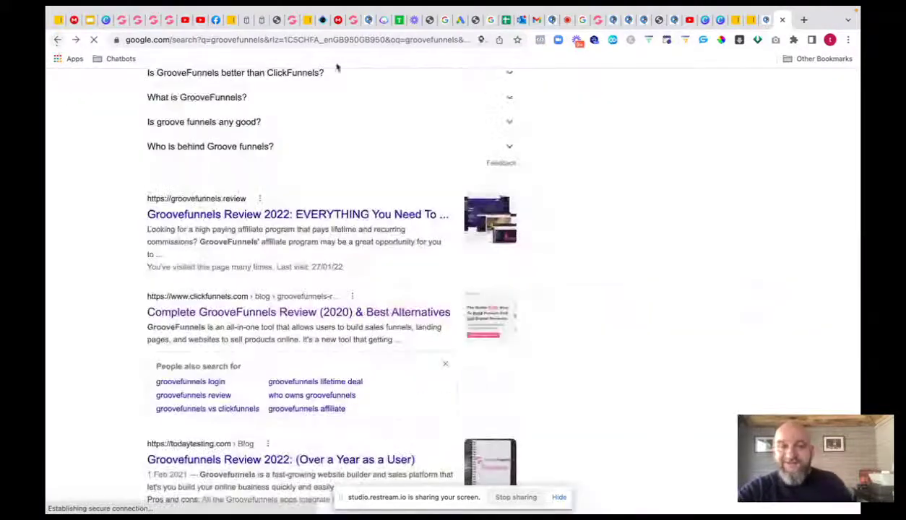
scroll(419, 319, down, 5)
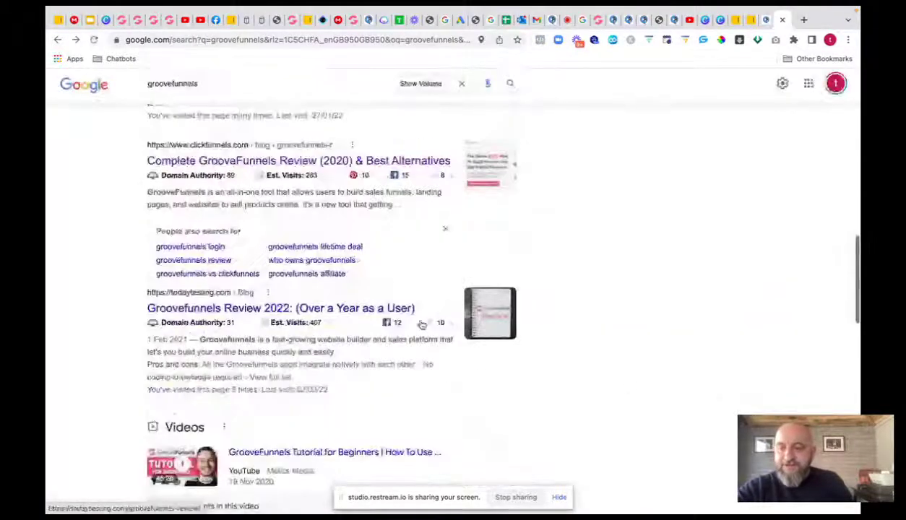
scroll(422, 325, up, 1)
scroll(419, 325, up, 1)
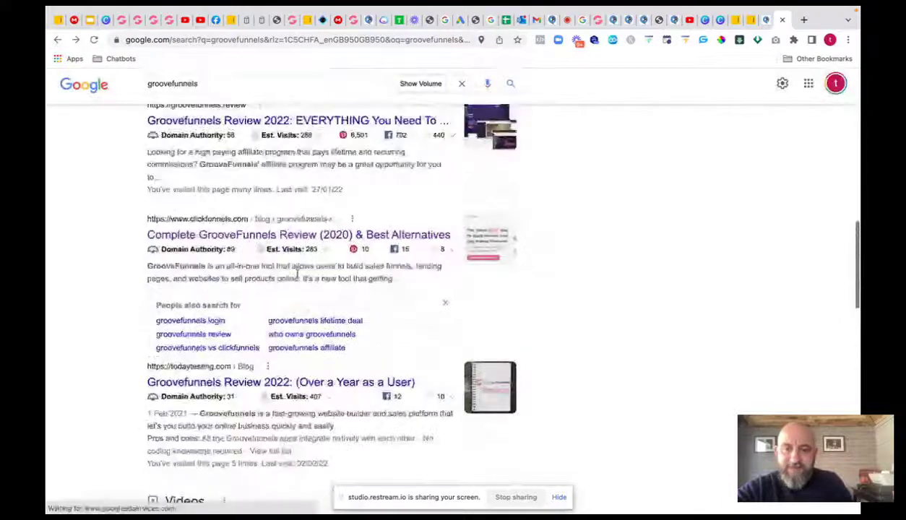
scroll(340, 260, down, 1)
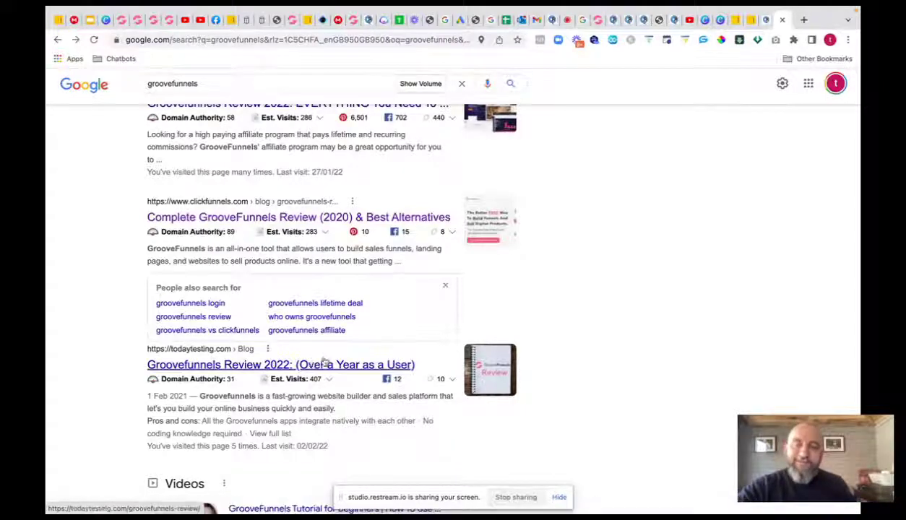
scroll(268, 368, down, 3)
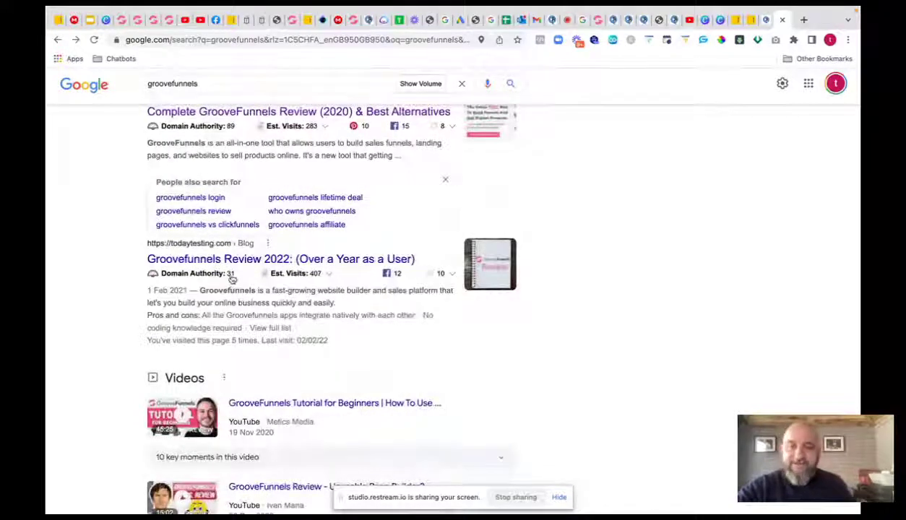
scroll(239, 279, down, 5)
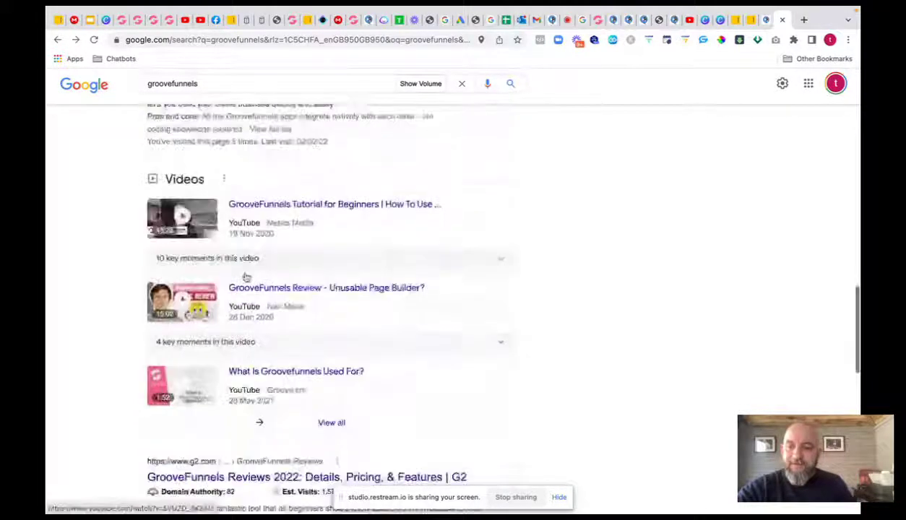
scroll(245, 276, down, 2)
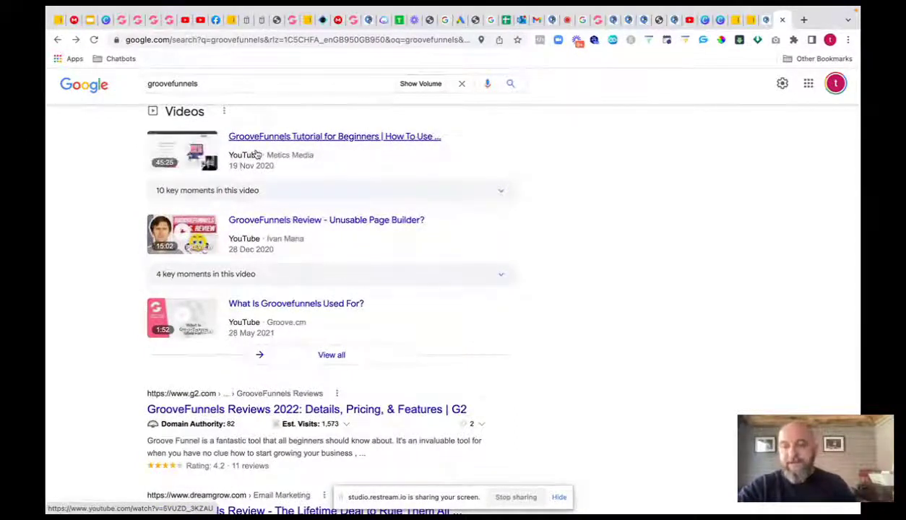
scroll(318, 213, down, 3)
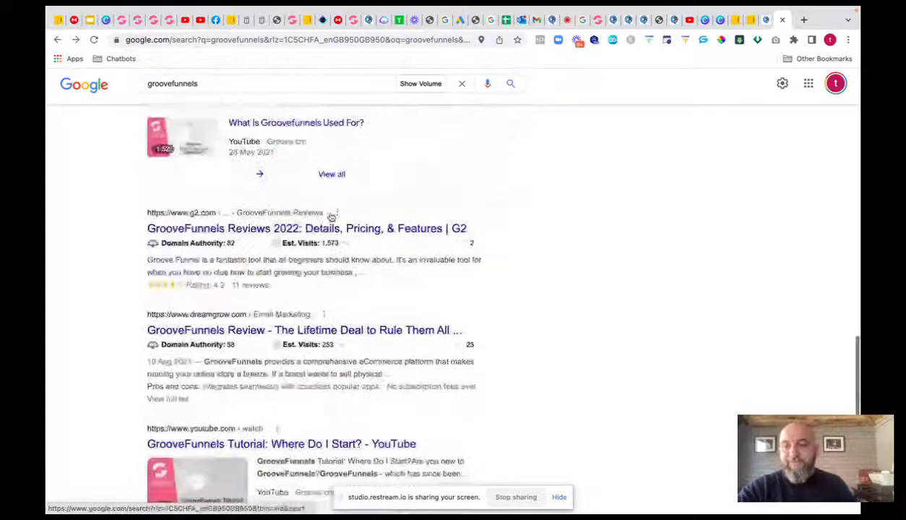
scroll(331, 217, down, 6)
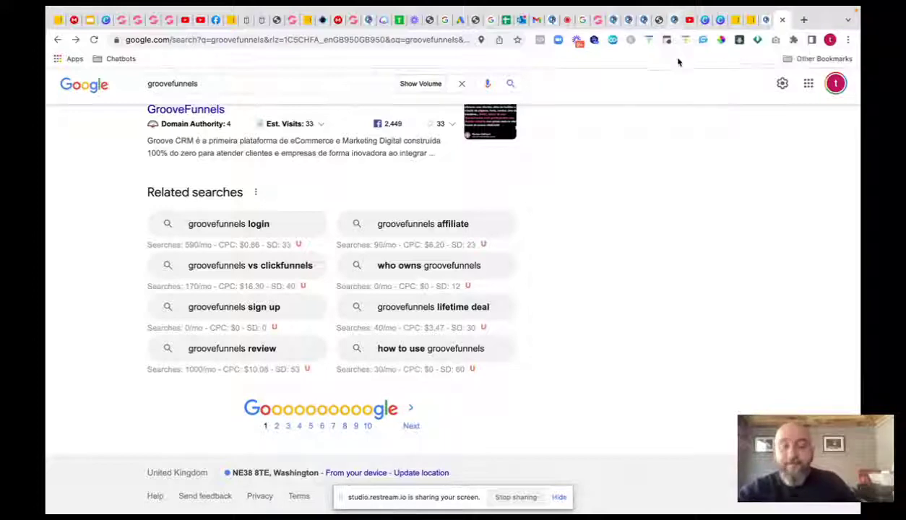
- From the Groove dashboard, manage the traffictraining site in GroovePages and open its day2 page for editing
click(587, 20)
click(65, 86)
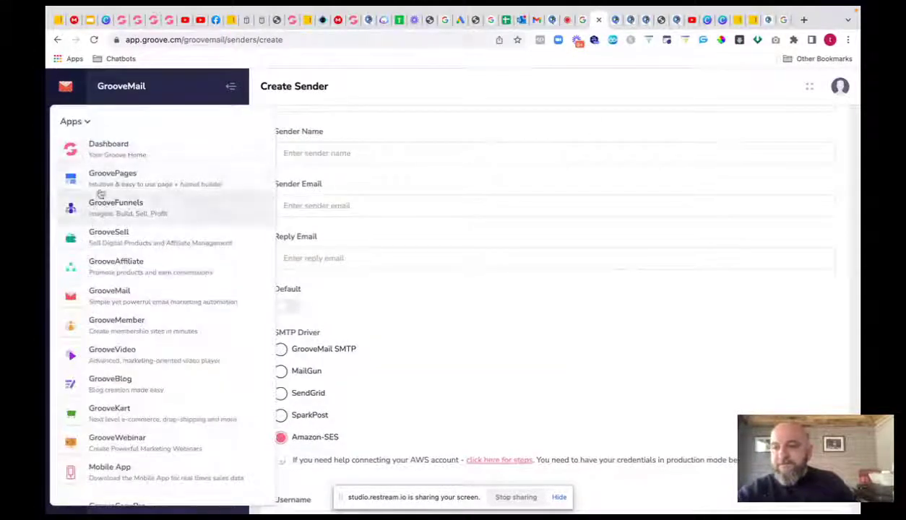
click(101, 151)
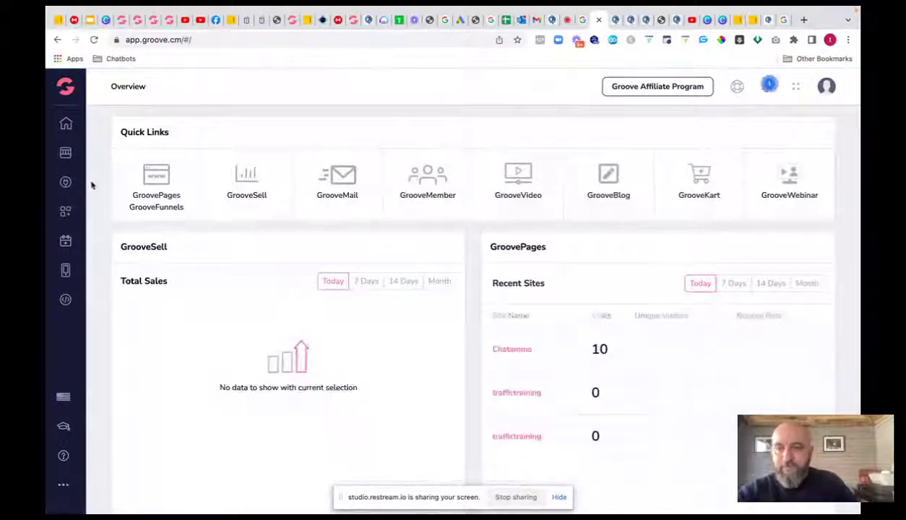
click(65, 87)
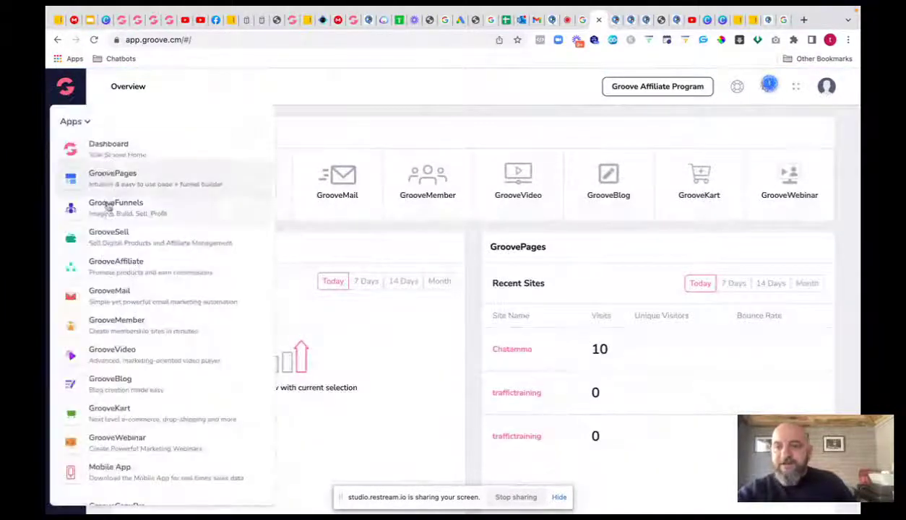
click(113, 175)
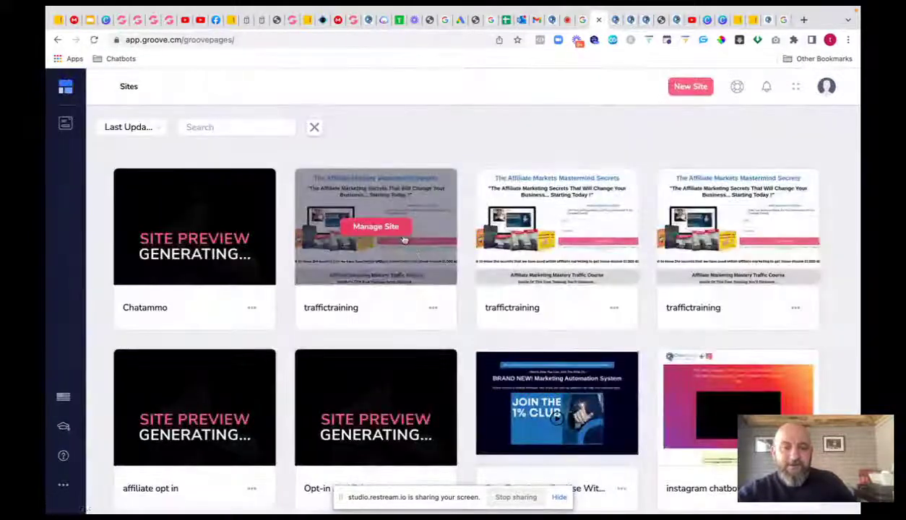
click(389, 230)
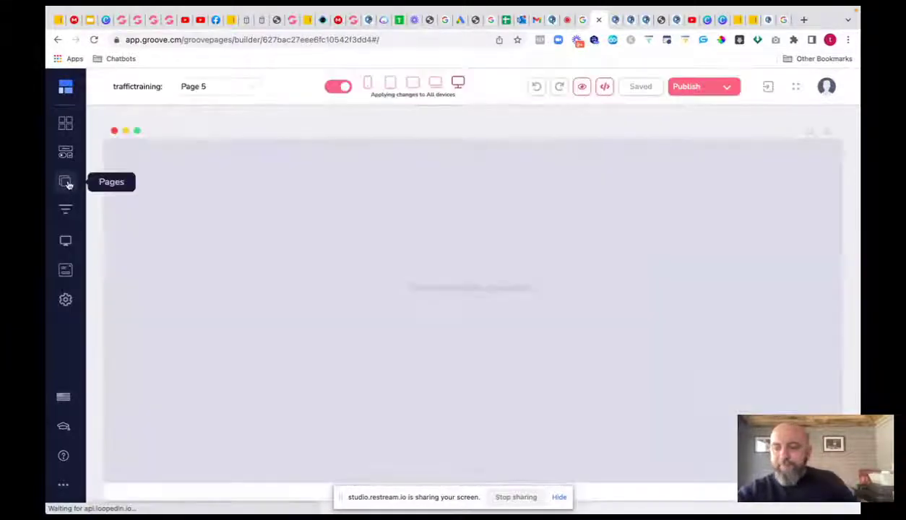
click(66, 183)
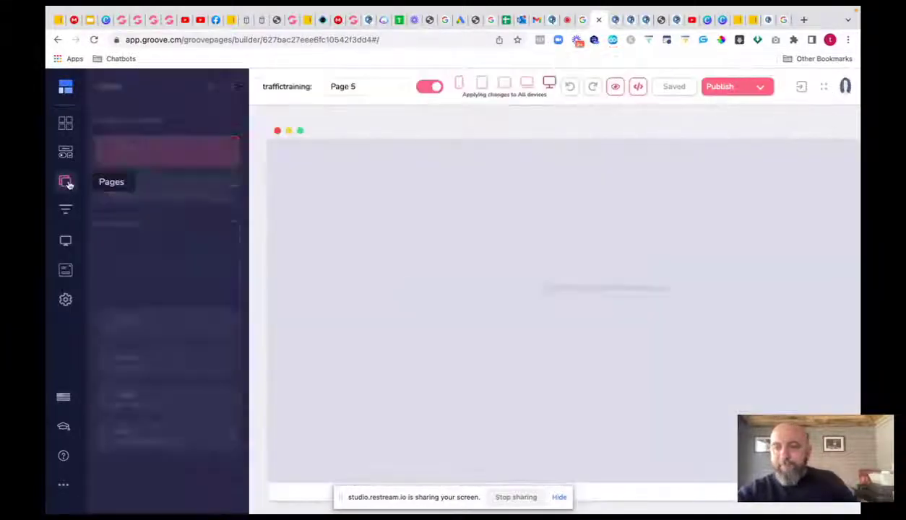
click(149, 327)
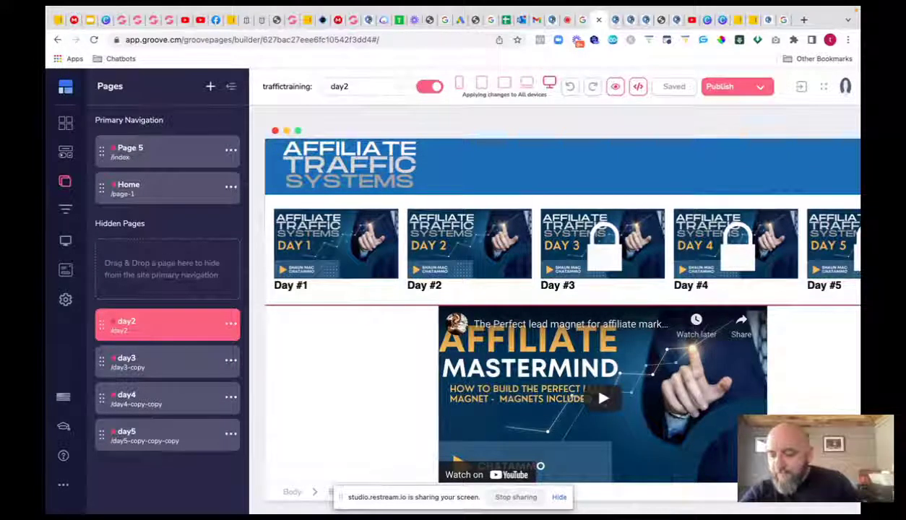
- Turn on the Keywords Everywhere extension on the groovefunnels Google results tab
click(781, 21)
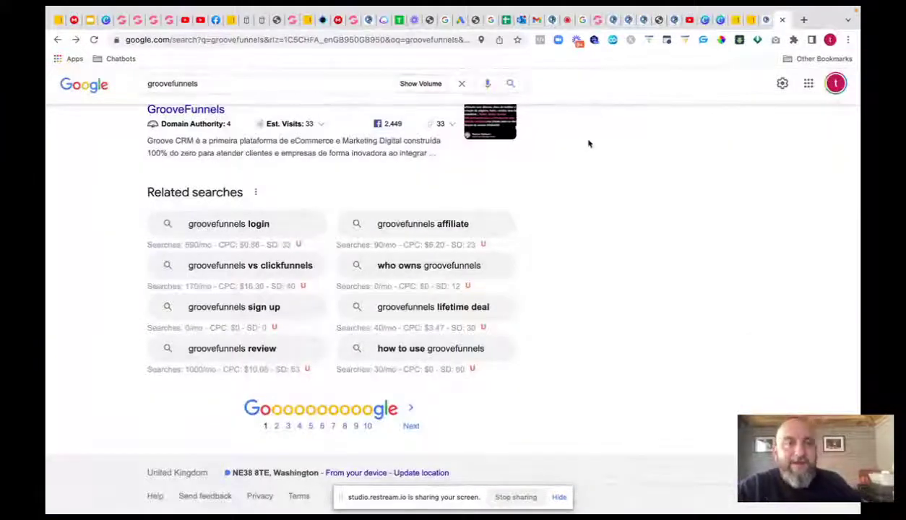
scroll(589, 144, up, 15)
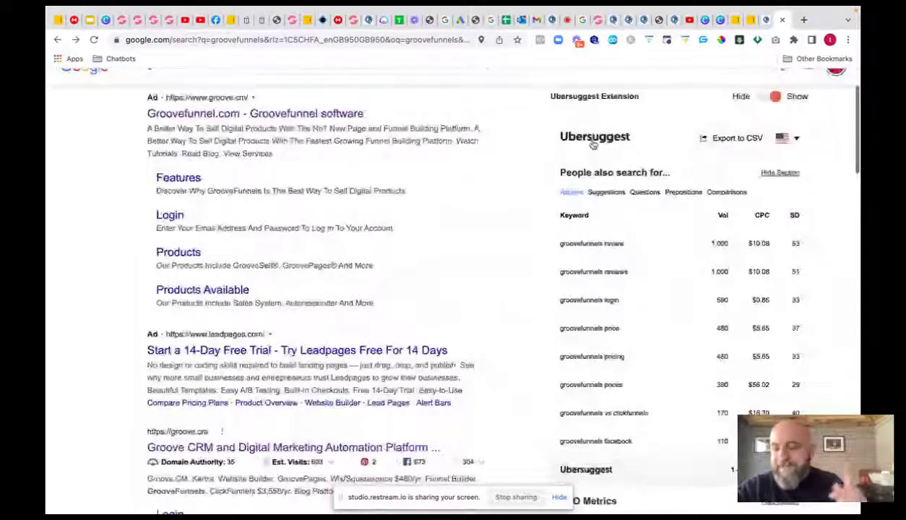
scroll(593, 144, up, 2)
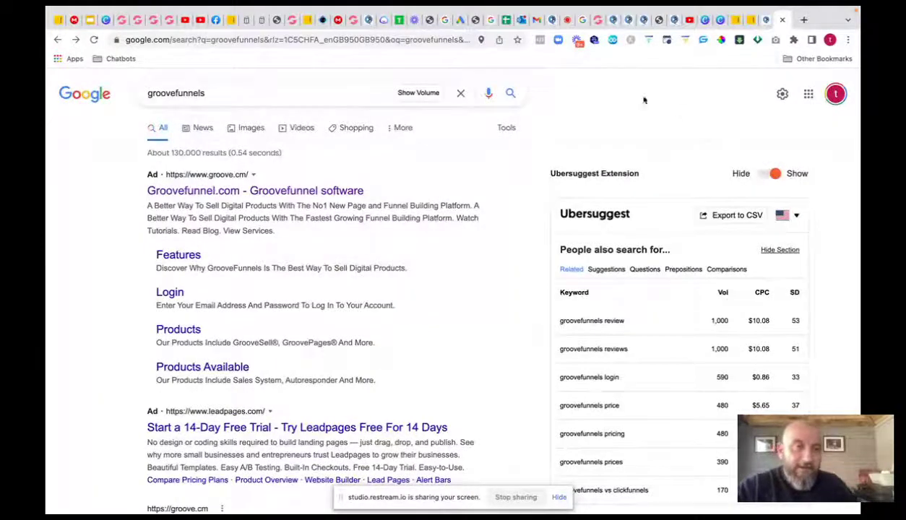
click(629, 41)
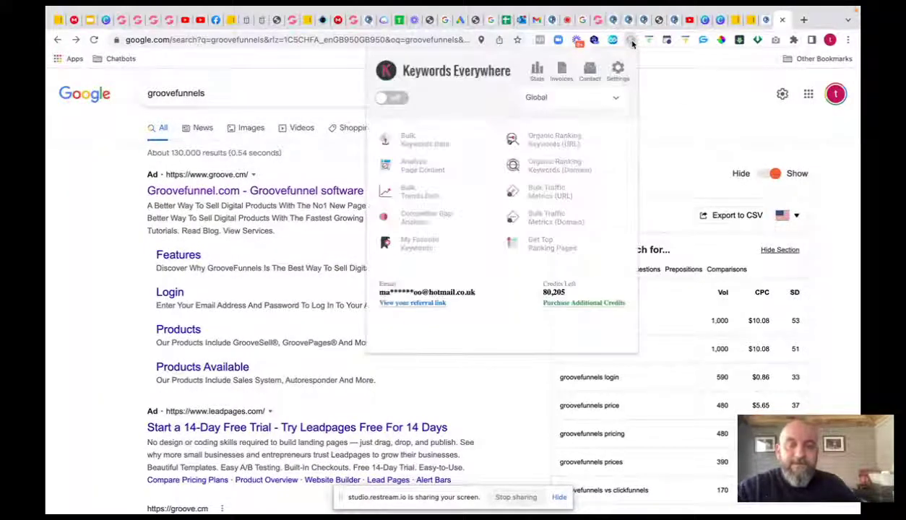
click(394, 98)
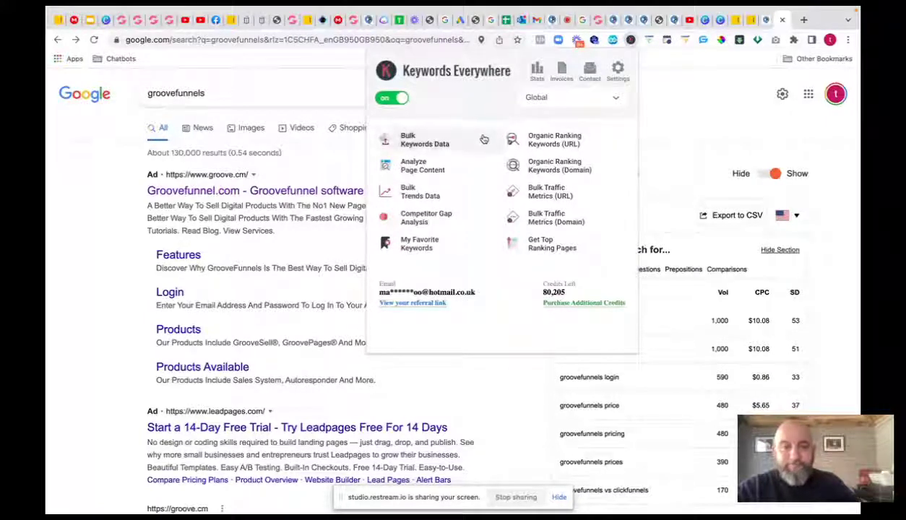
click(704, 127)
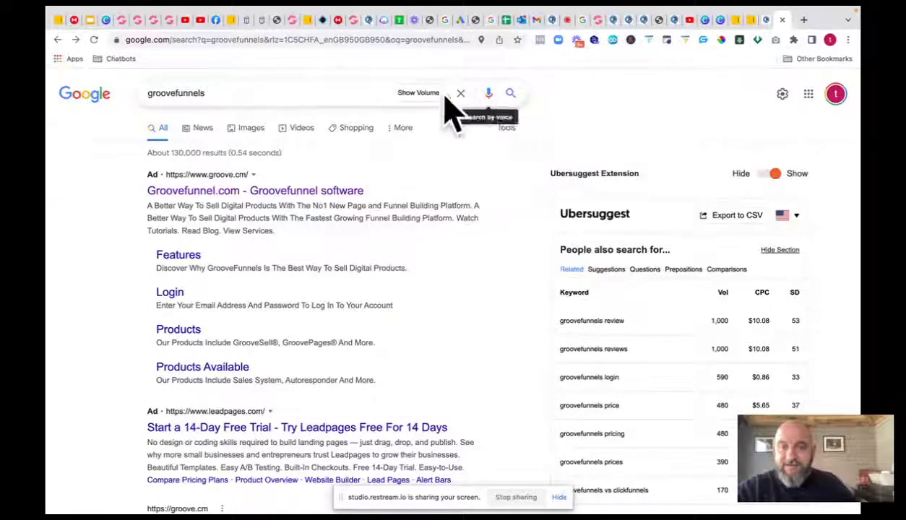
- Re-run the groovefunnels search to show volume and trend data, then open a new tab
click(215, 91)
key(Return)
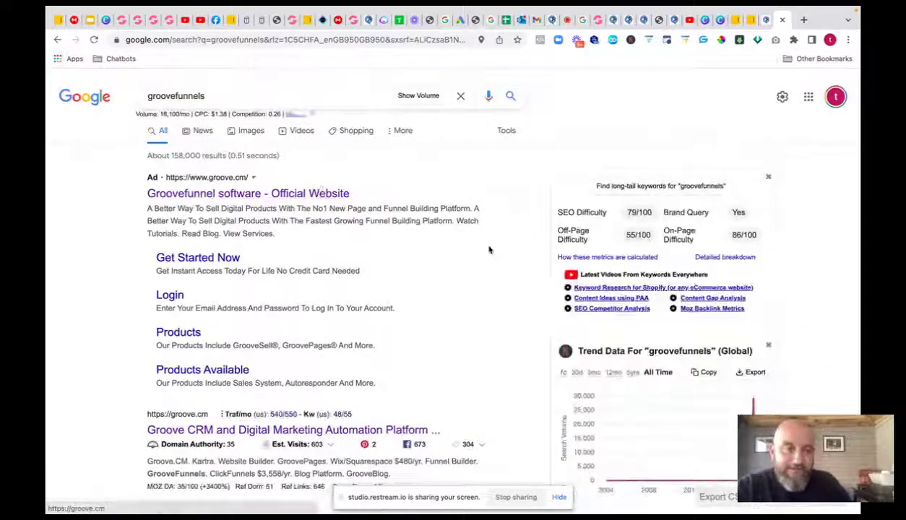
scroll(672, 374, down, 1)
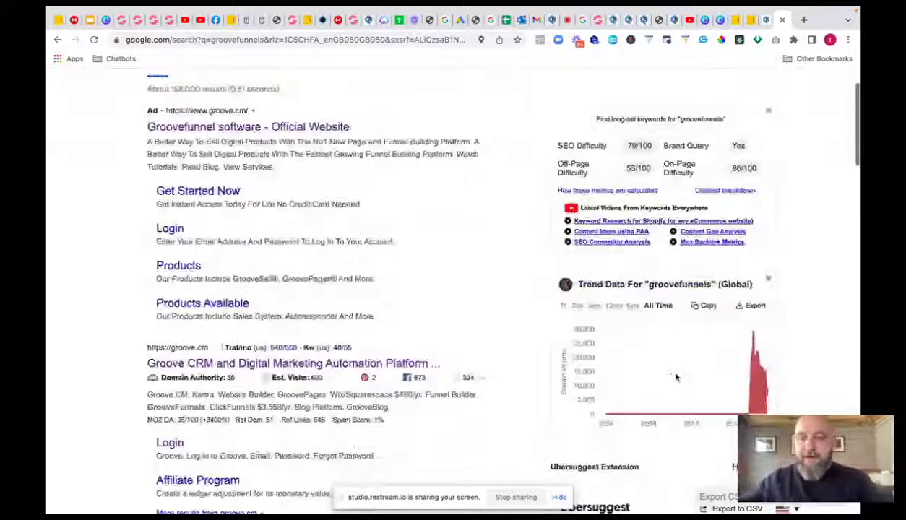
click(803, 19)
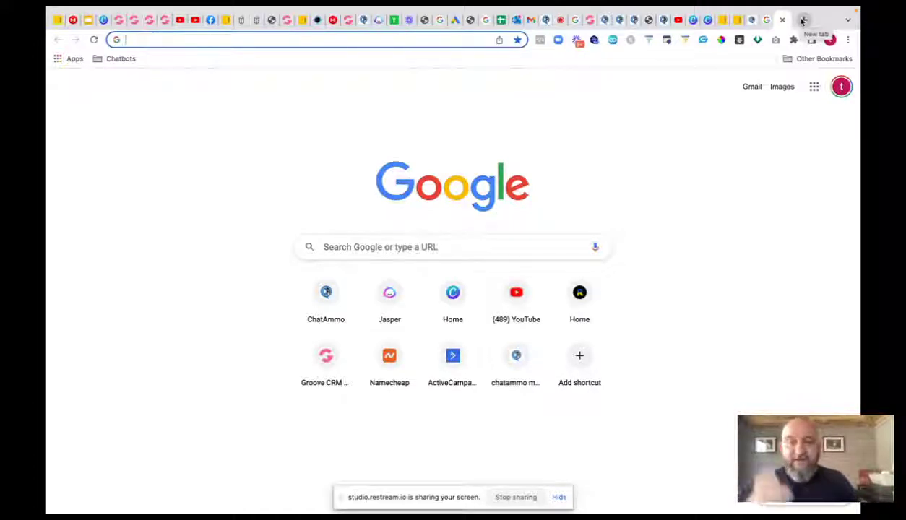
- Reload the Affiliate $7 campaign page and open Keyword Planner from Tools & Settings
click(450, 19)
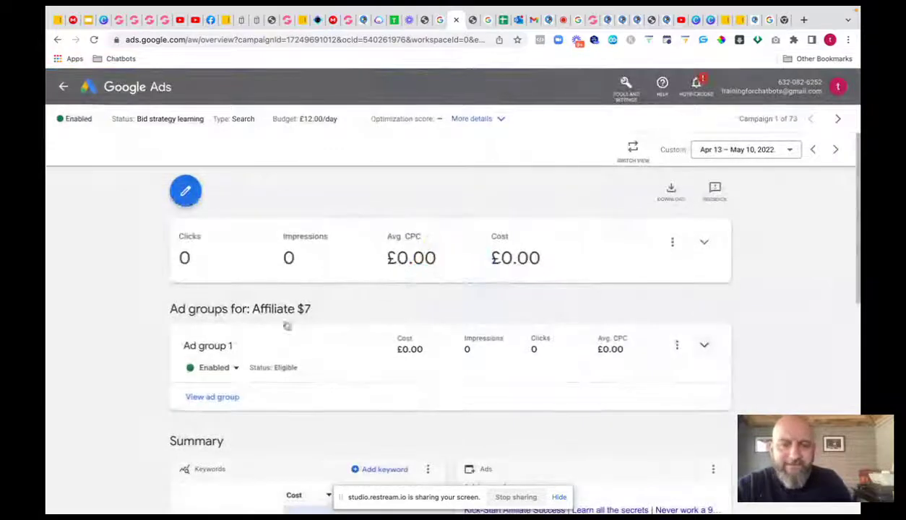
scroll(370, 209, down, 3)
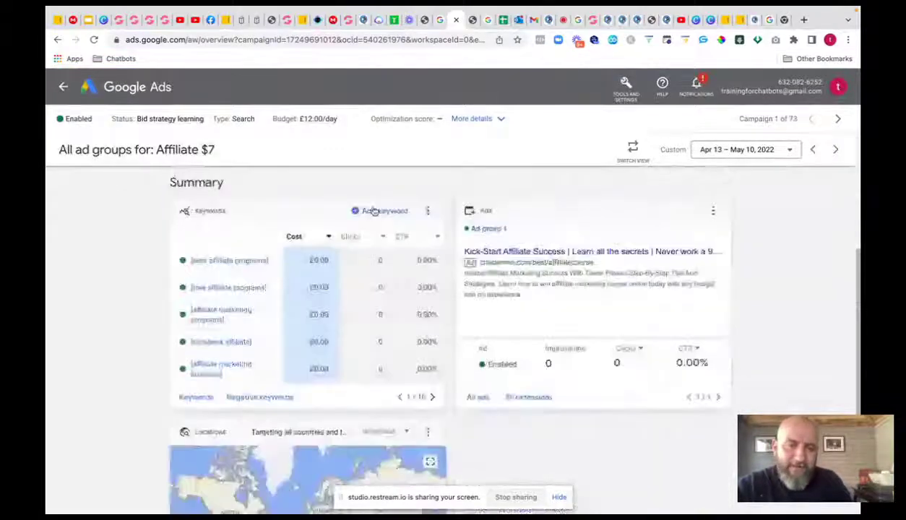
scroll(375, 213, down, 1)
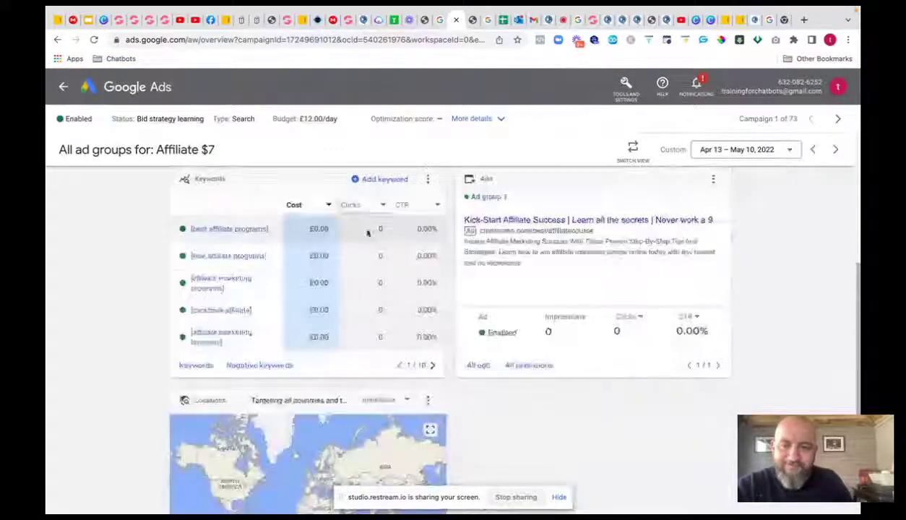
scroll(410, 231, up, 5)
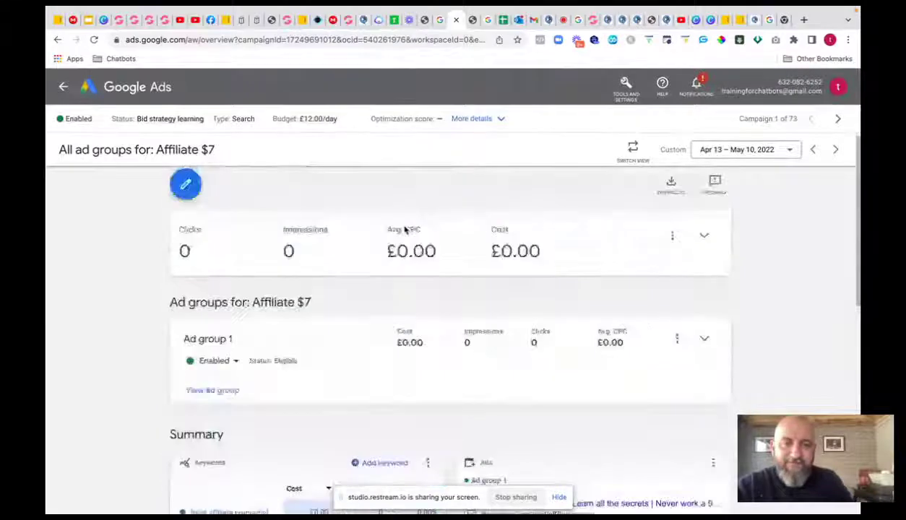
click(94, 41)
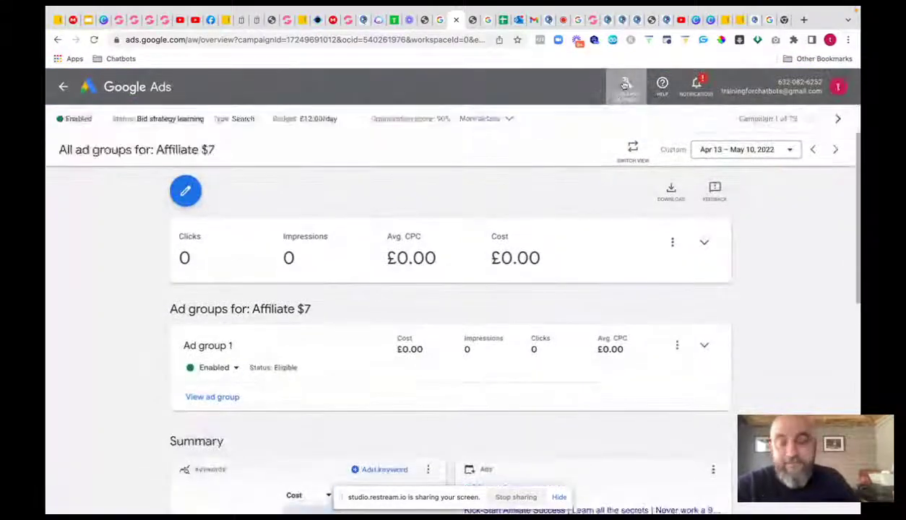
click(626, 84)
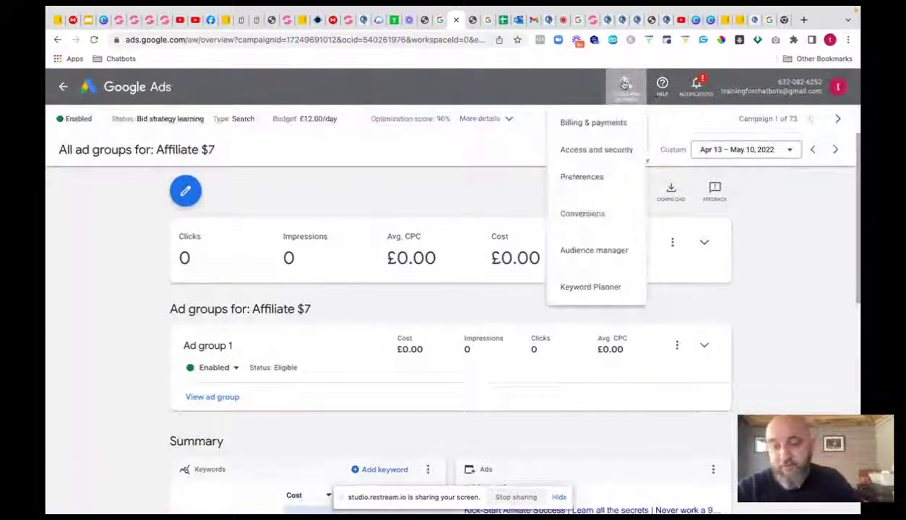
click(592, 286)
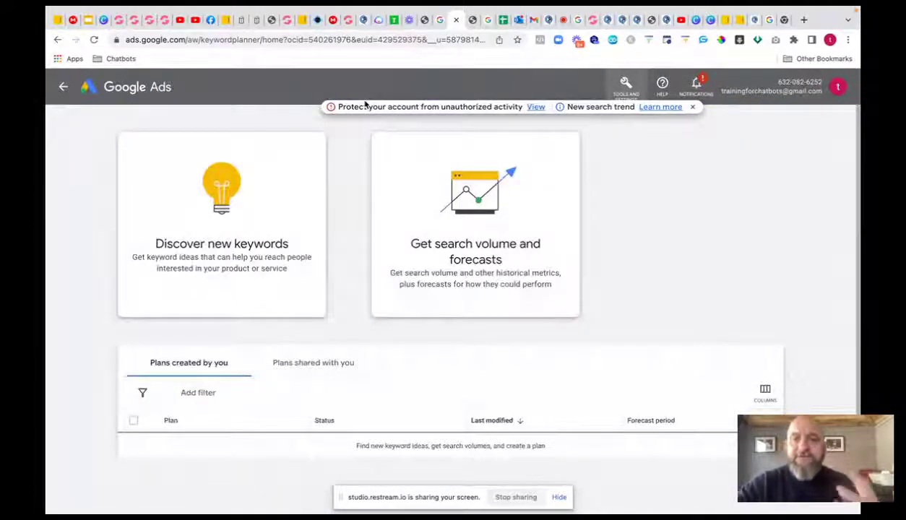
click(225, 213)
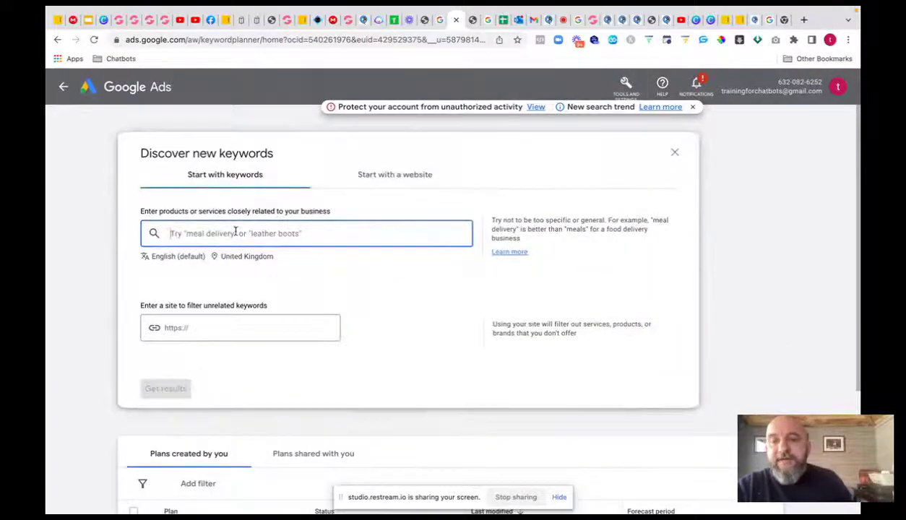
text(real)
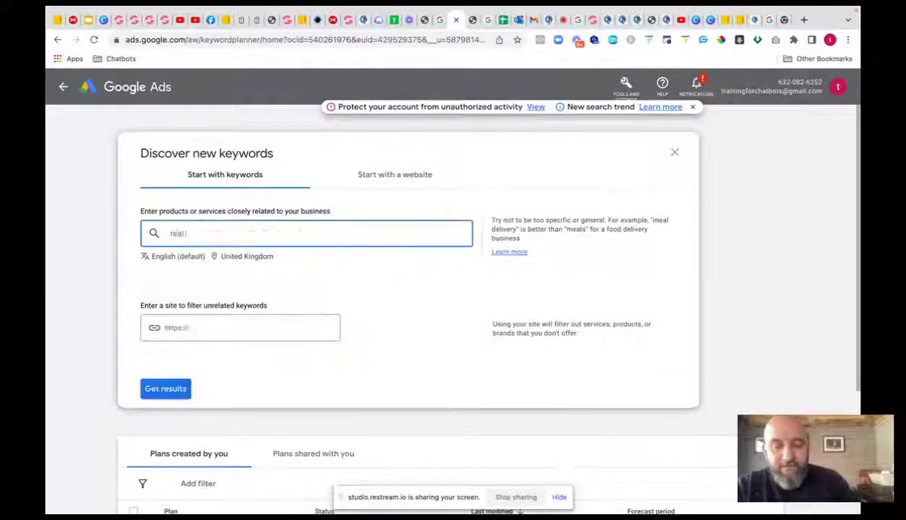
text( estate sa)
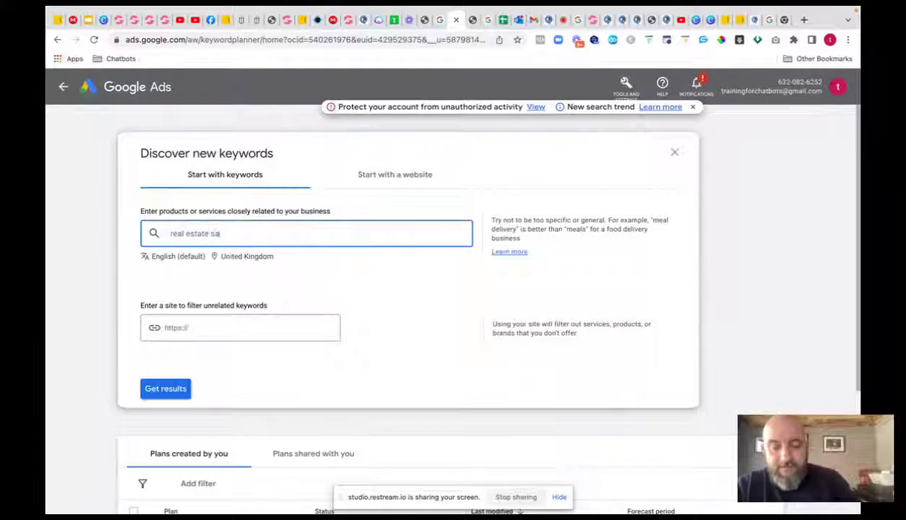
text(les funn)
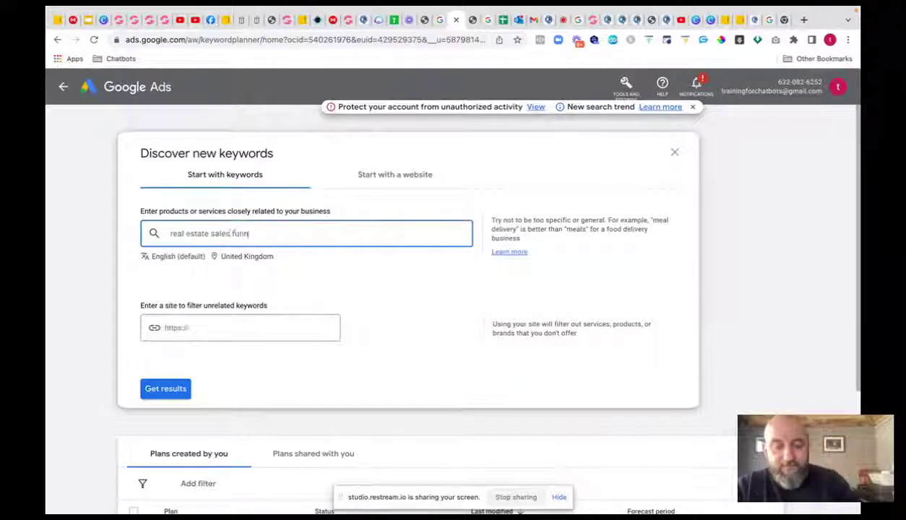
text(el)
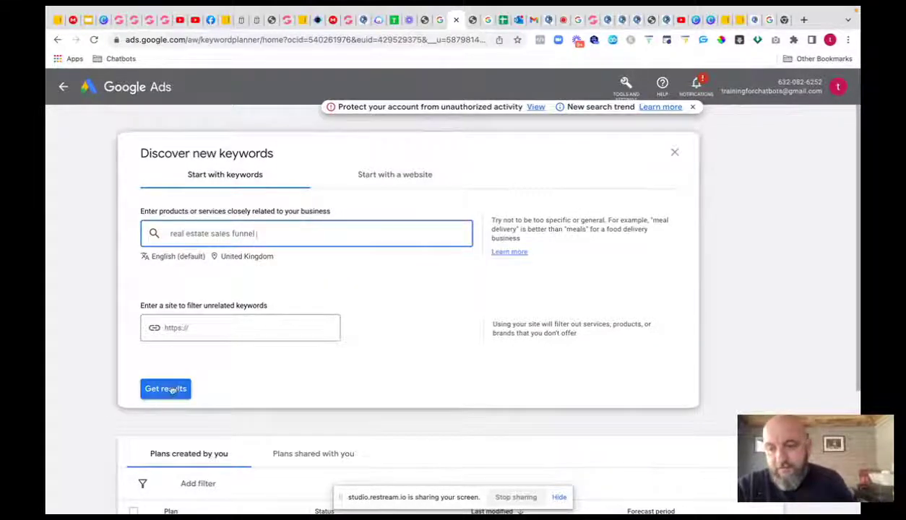
click(171, 384)
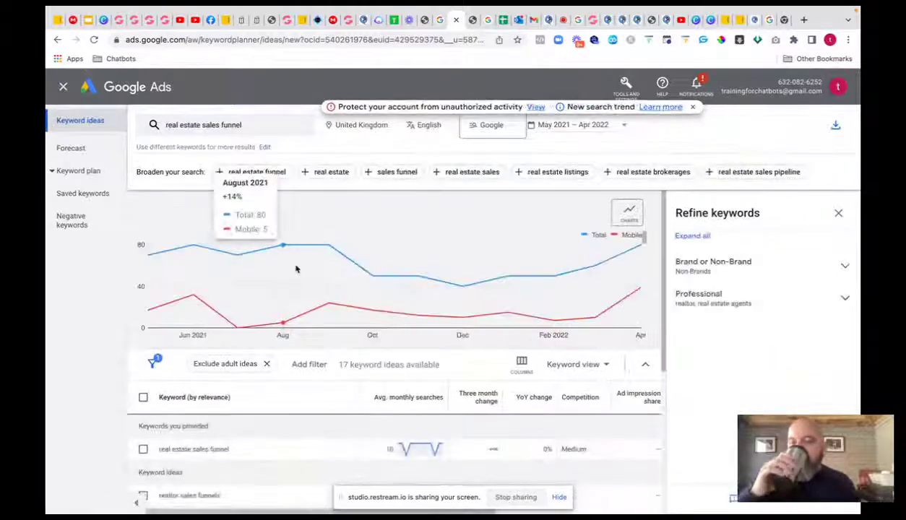
scroll(296, 268, down, 4)
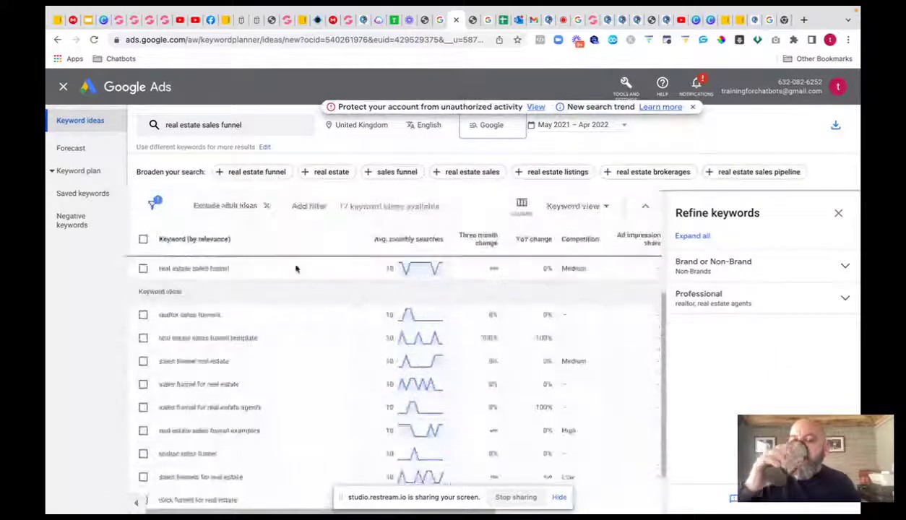
scroll(296, 268, up, 1)
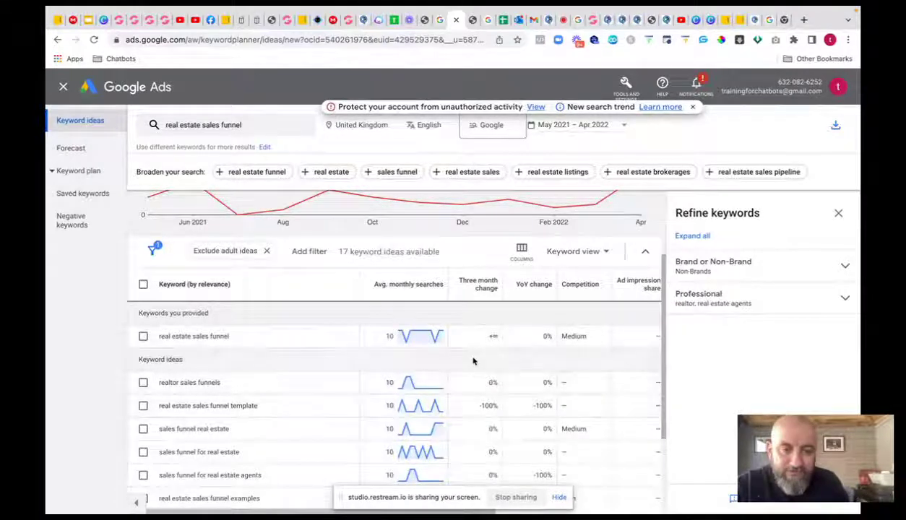
scroll(474, 359, down, 2)
scroll(473, 358, up, 2)
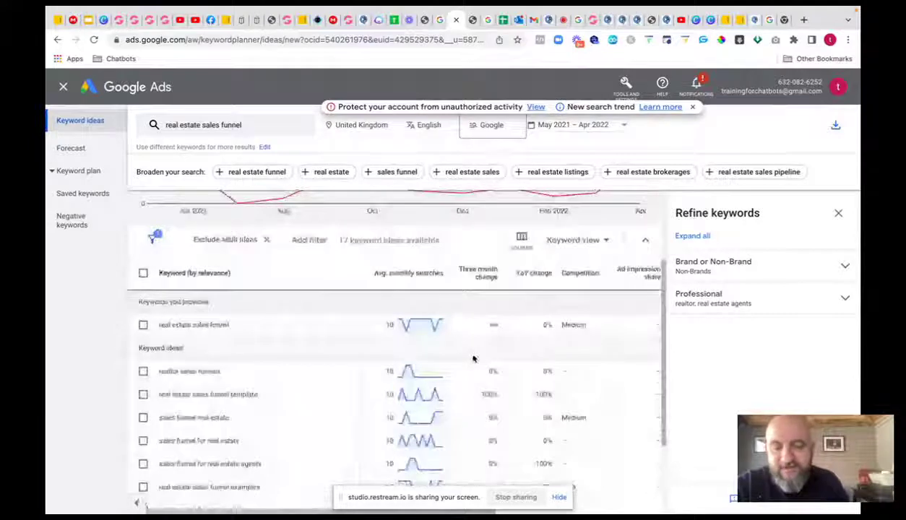
scroll(473, 358, down, 4)
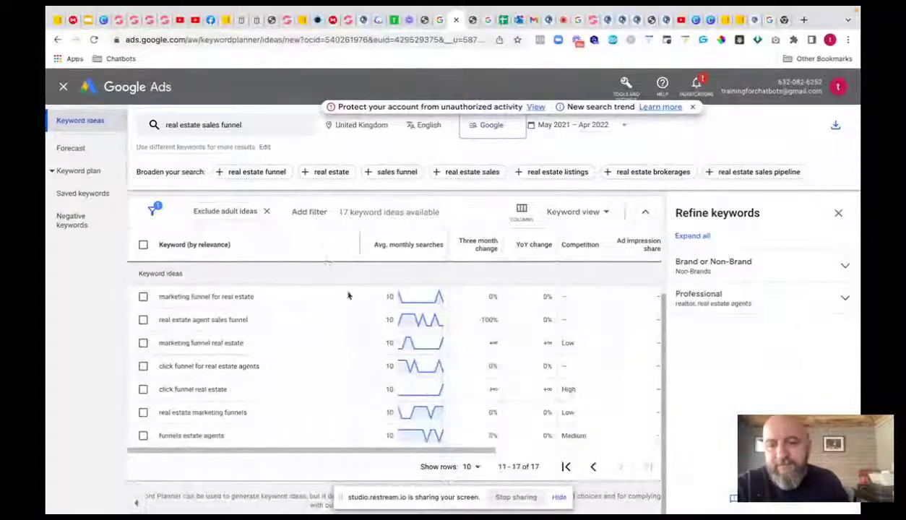
scroll(277, 295, up, 2)
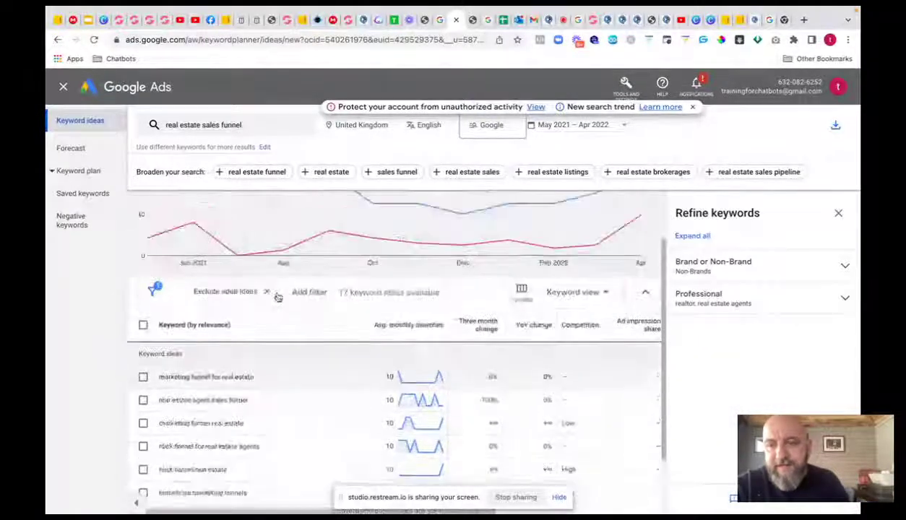
- Replace the old seed with 'real estate landing page' and 'realtor landing page' and get ideas
click(249, 128)
click(271, 182)
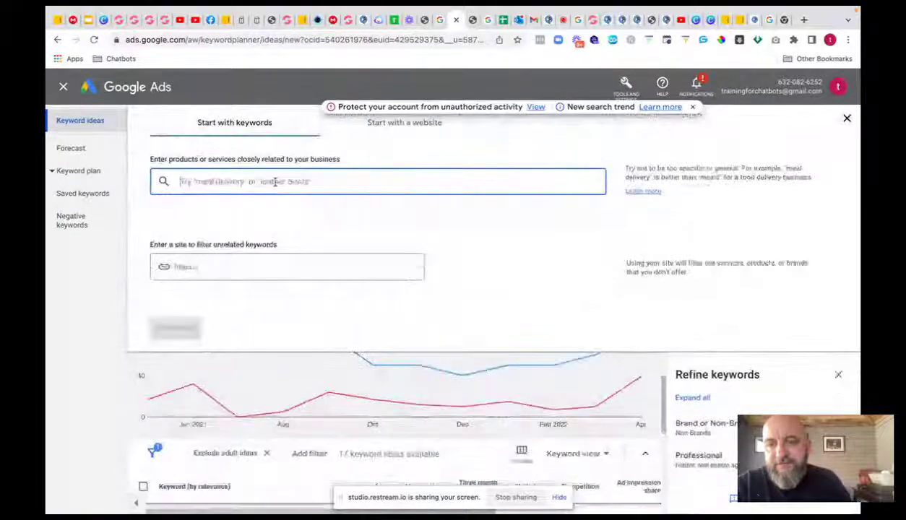
text(rea)
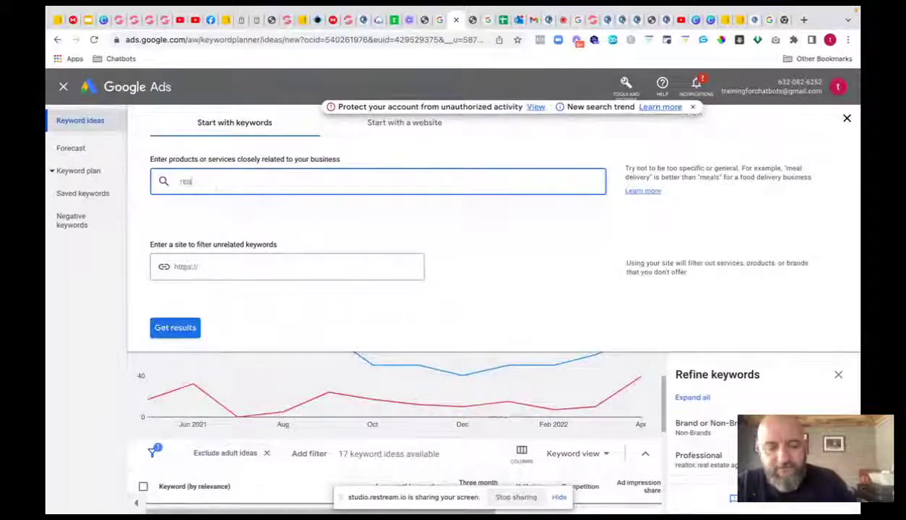
text(l estate ta)
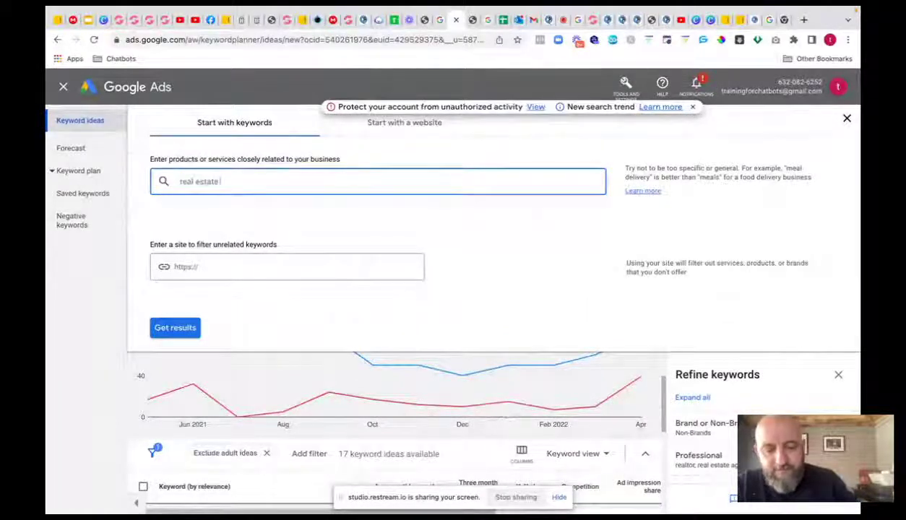
text(nding)
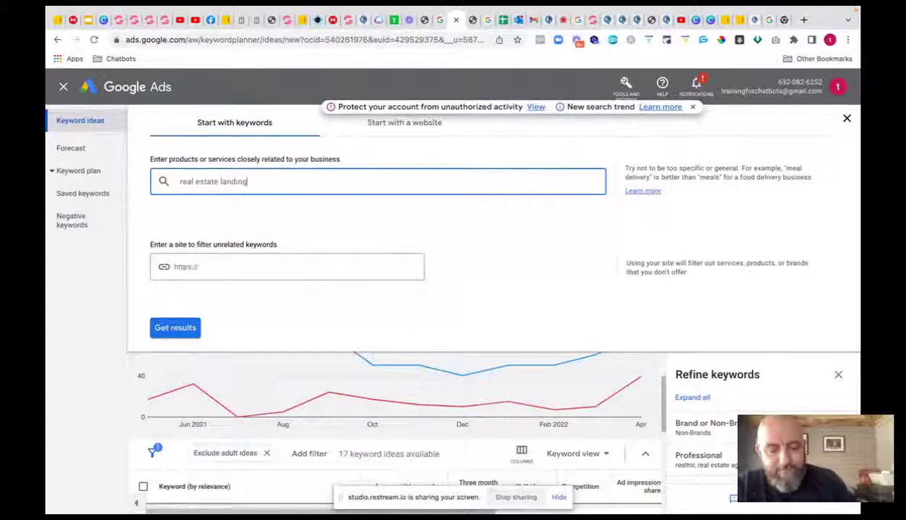
text( page)
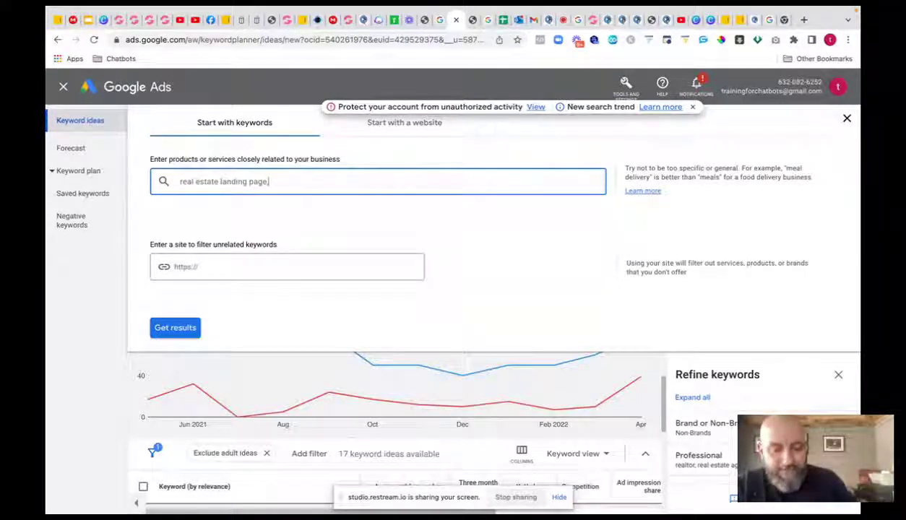
key(Return)
text(realtor landing p)
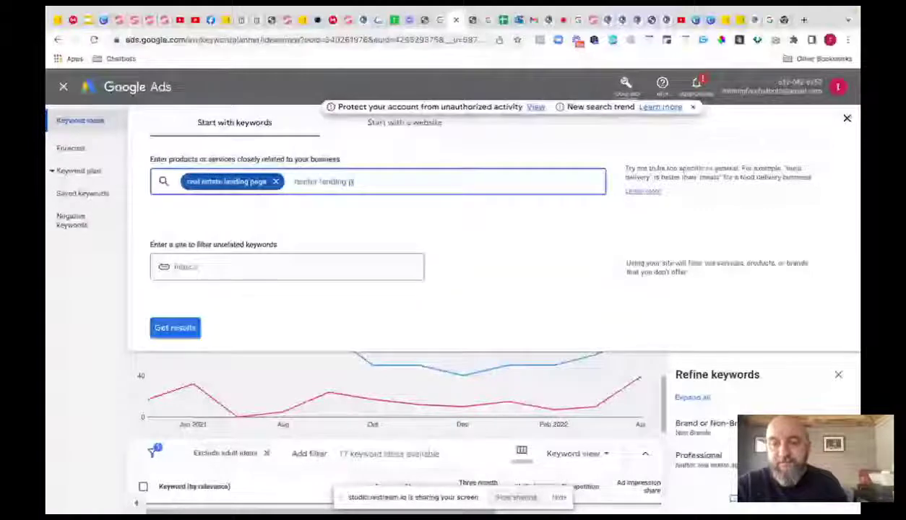
text(age)
key(Return)
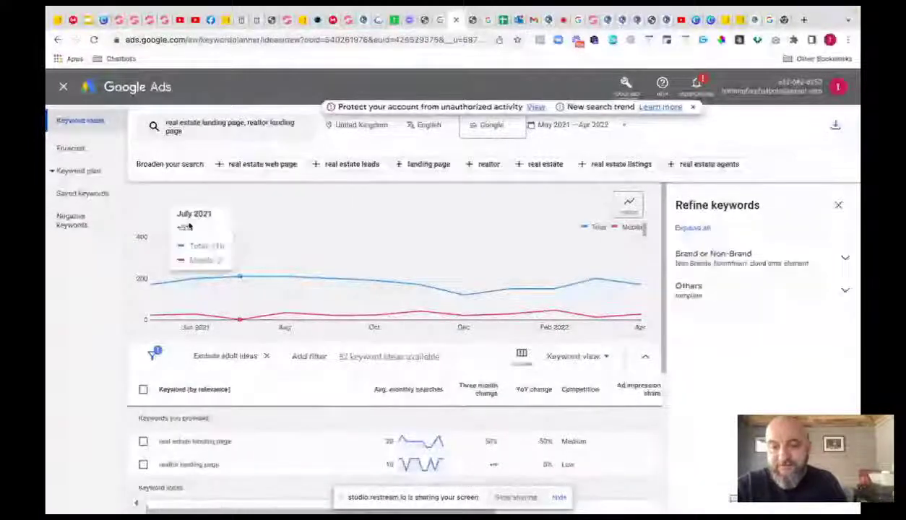
- Review the first page of keyword ideas, scrolling across the results table
scroll(350, 338, down, 5)
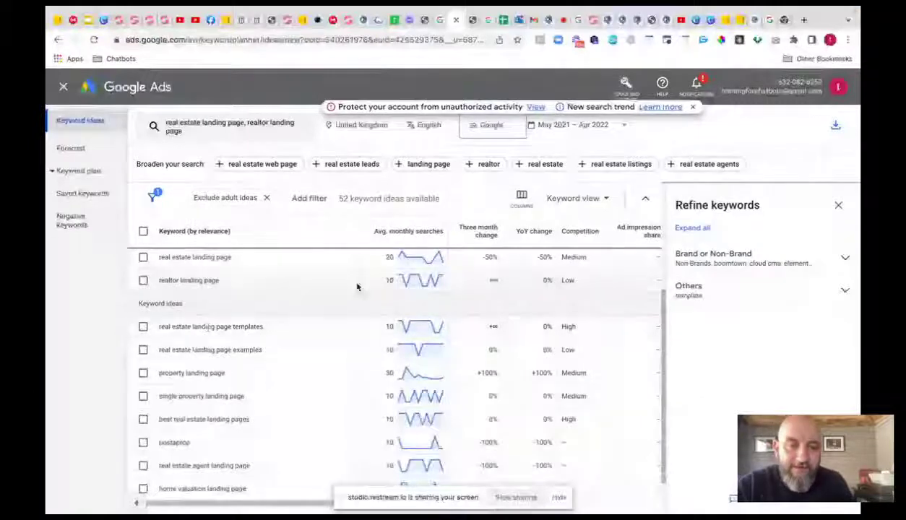
scroll(376, 311, down, 1)
scroll(385, 304, right, 2)
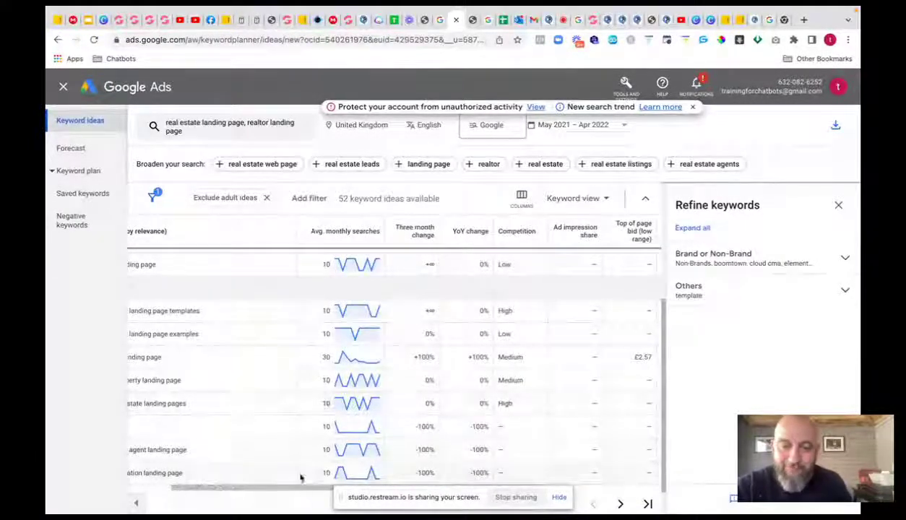
drag(308, 490, 398, 492)
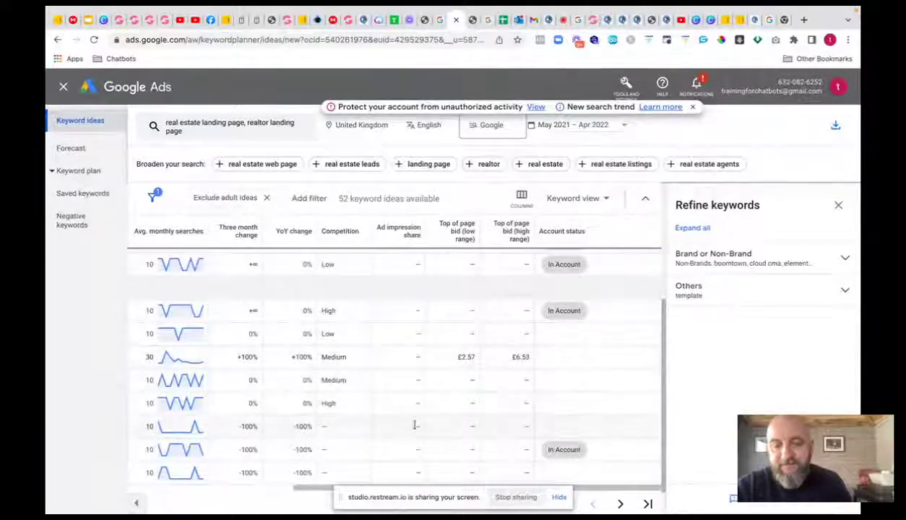
drag(312, 481, 185, 483)
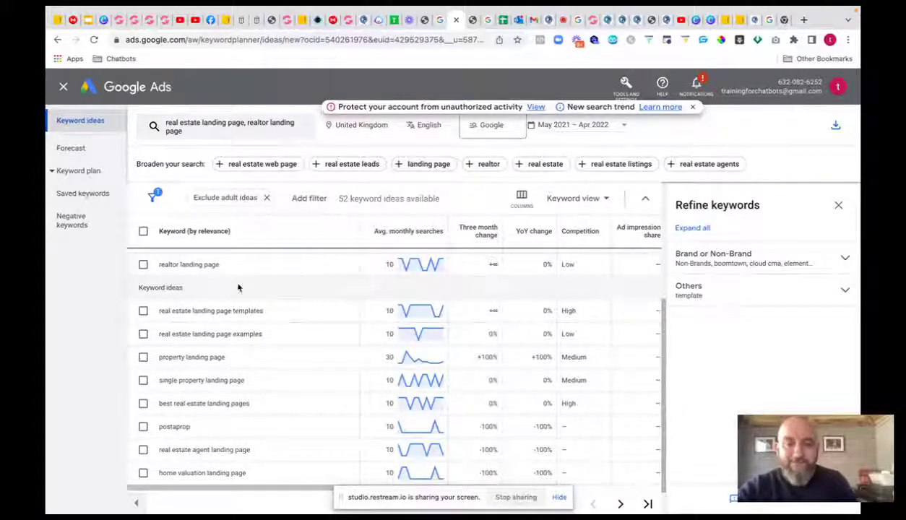
scroll(397, 268, right, 2)
scroll(397, 268, up, 1)
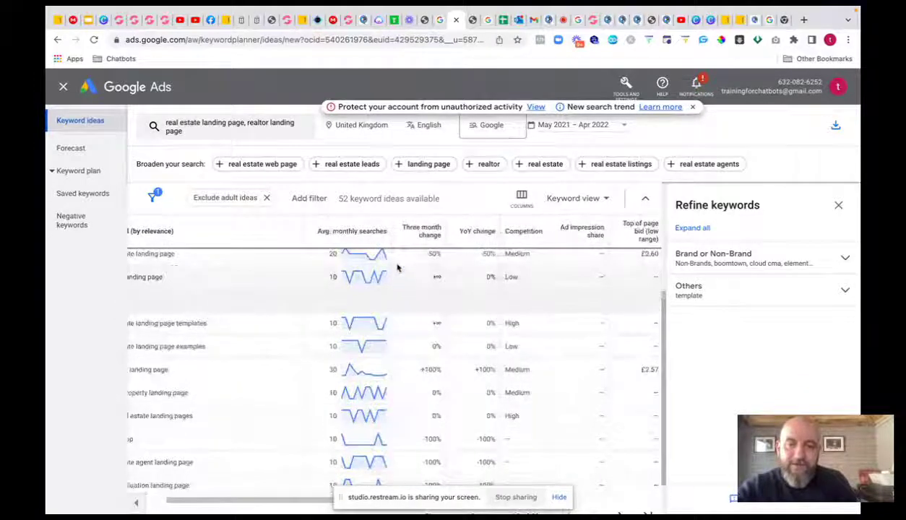
scroll(396, 268, down, 2)
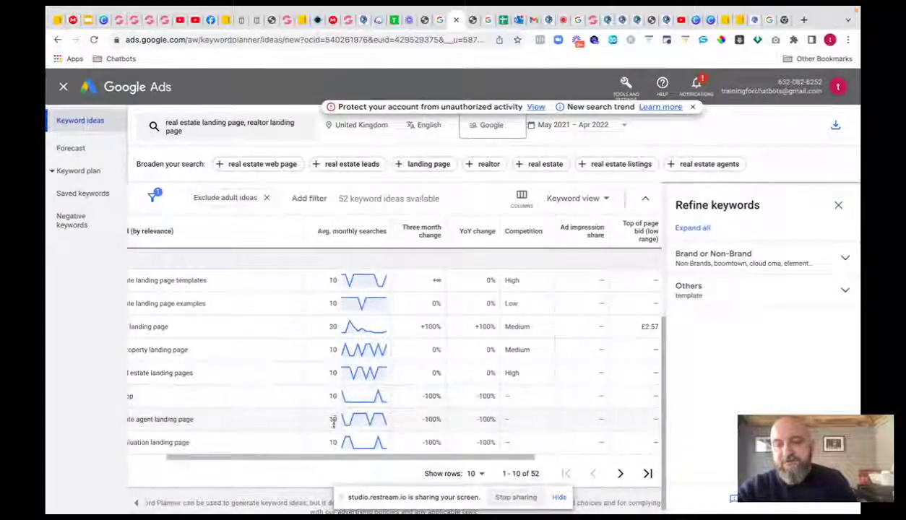
- Check the next page of ideas, then download all 52 keyword ideas as a .csv file
click(621, 474)
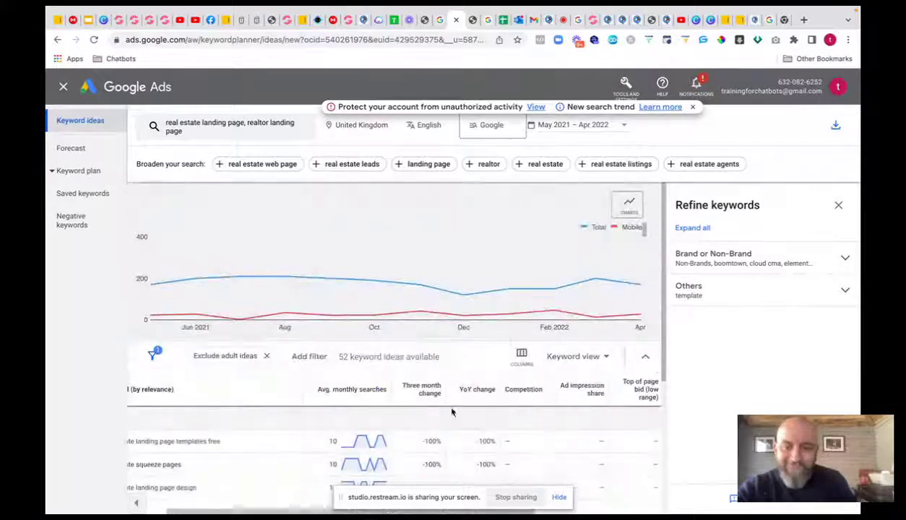
scroll(452, 411, down, 3)
scroll(452, 411, up, 3)
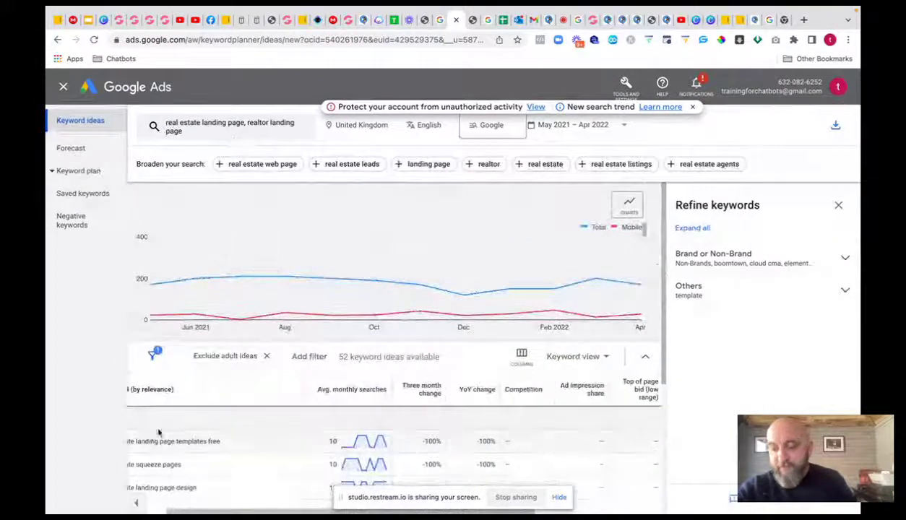
click(836, 125)
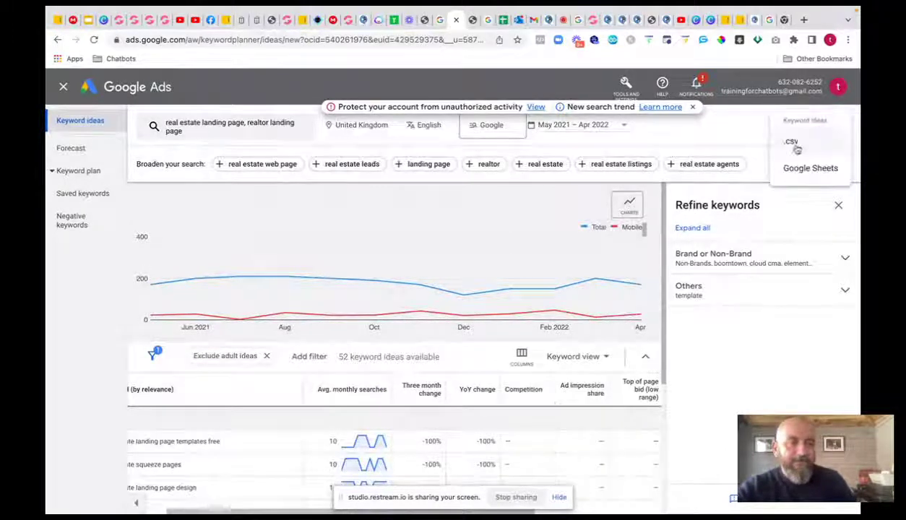
click(793, 141)
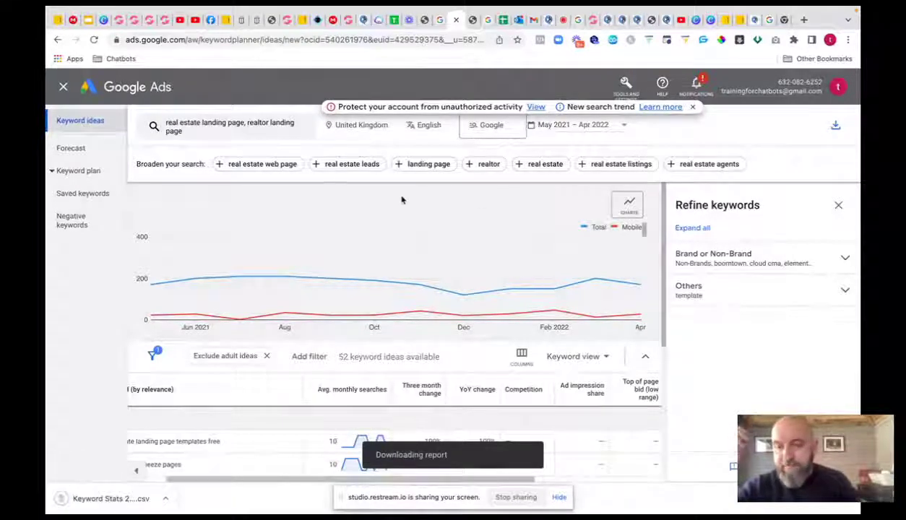
- Browse the All campaigns overview across its pages, then go back to the Keyword Planner start page
click(63, 87)
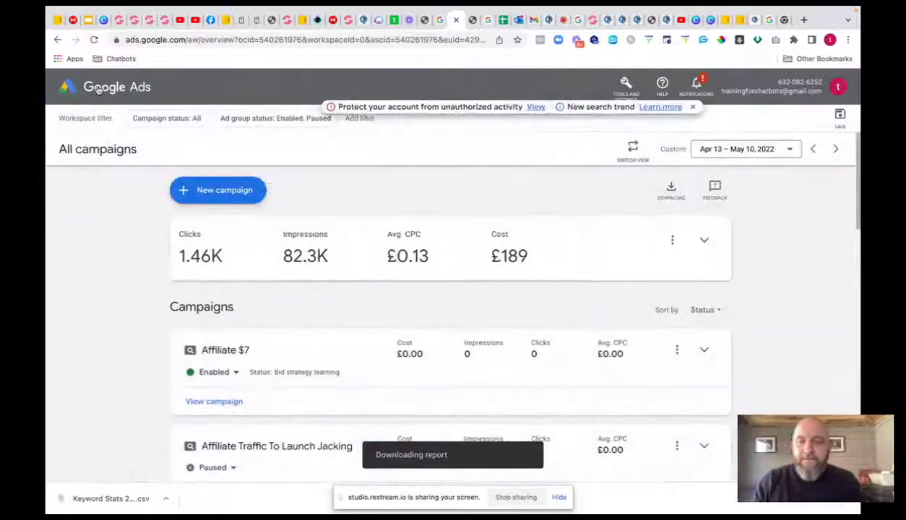
click(581, 246)
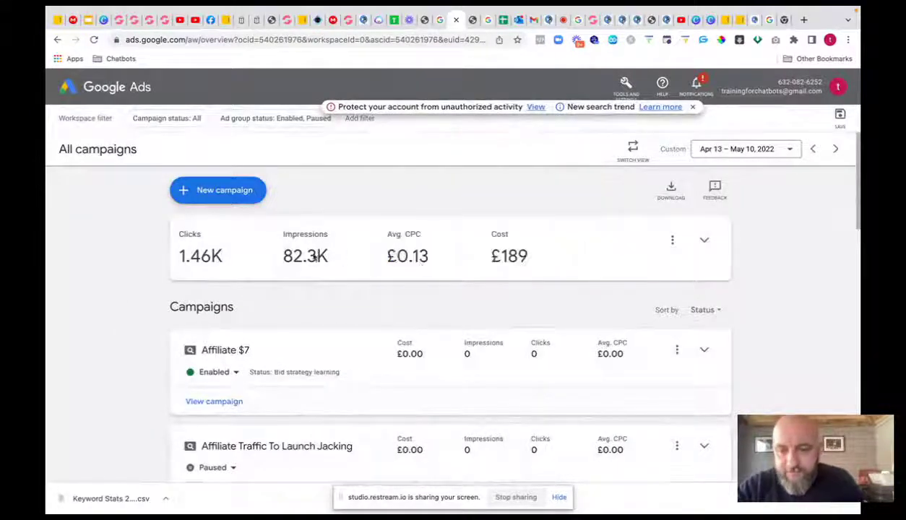
scroll(275, 285, down, 3)
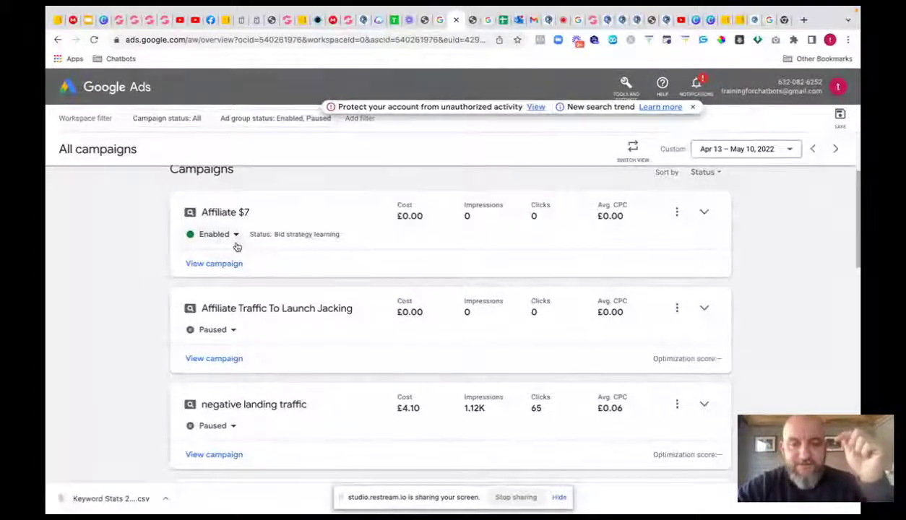
scroll(262, 289, down, 1)
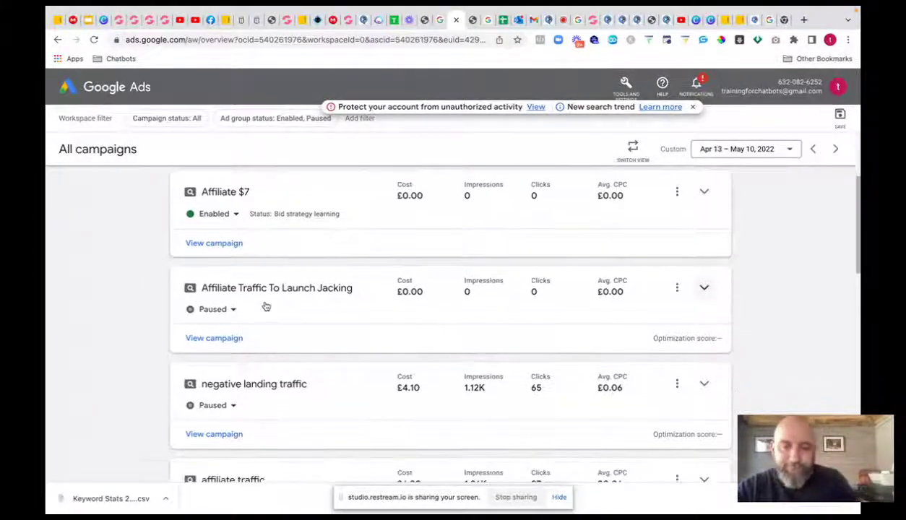
scroll(237, 238, down, 1)
scroll(239, 241, up, 1)
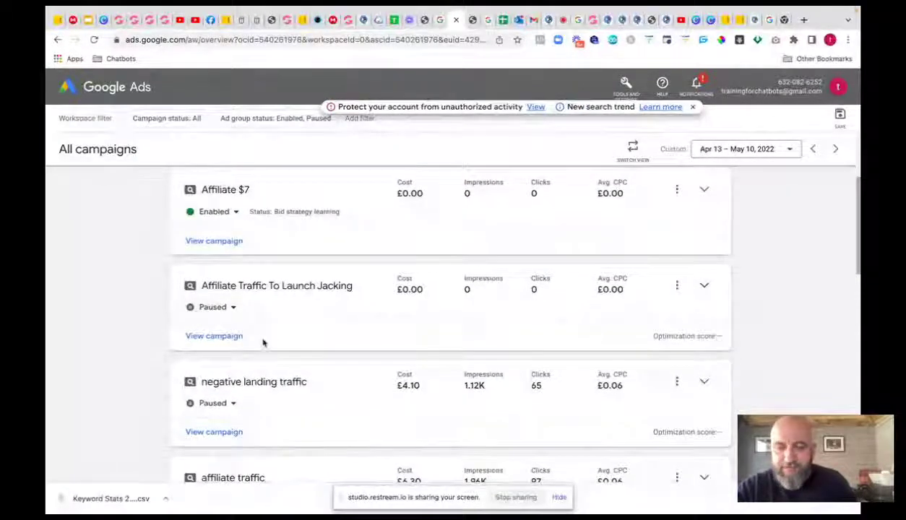
scroll(264, 370, down, 2)
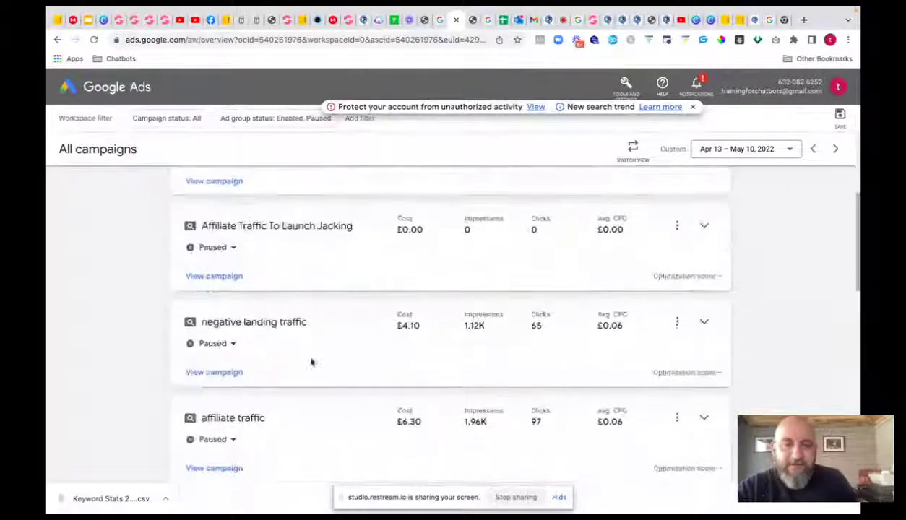
scroll(463, 328, up, 1)
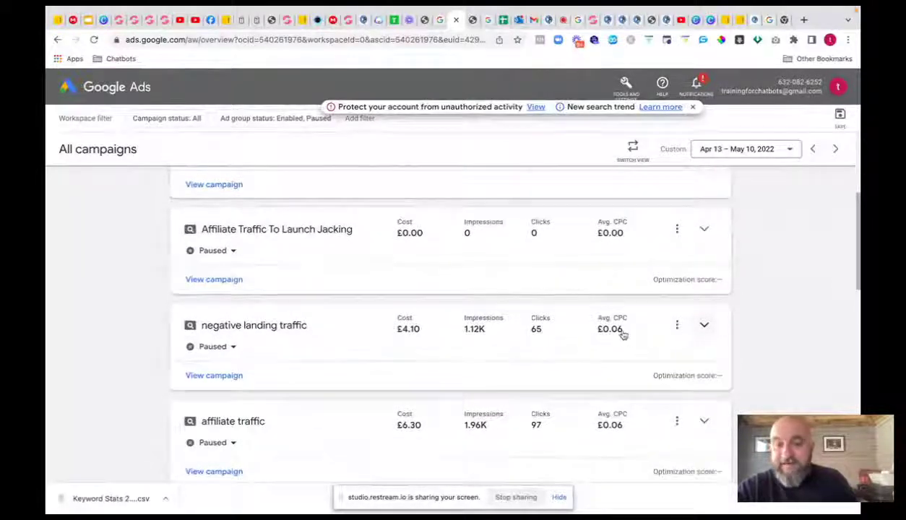
scroll(622, 333, down, 1)
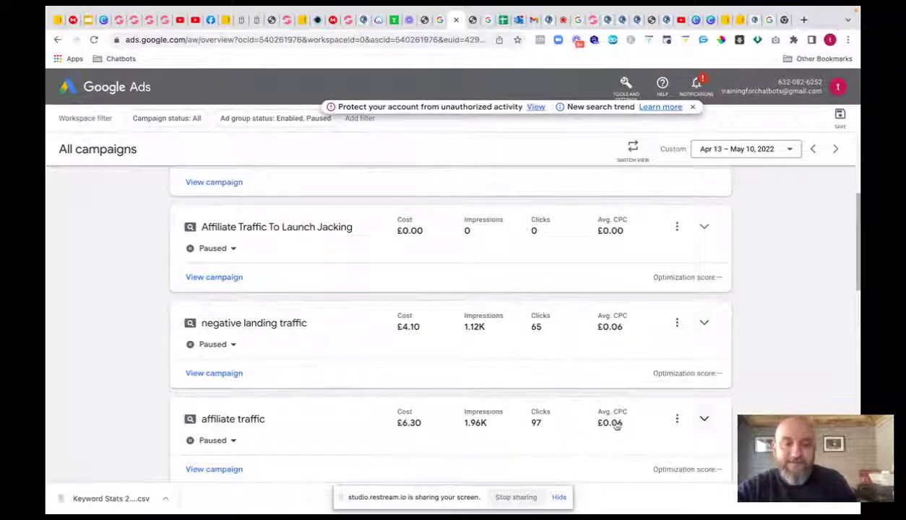
scroll(616, 426, down, 2)
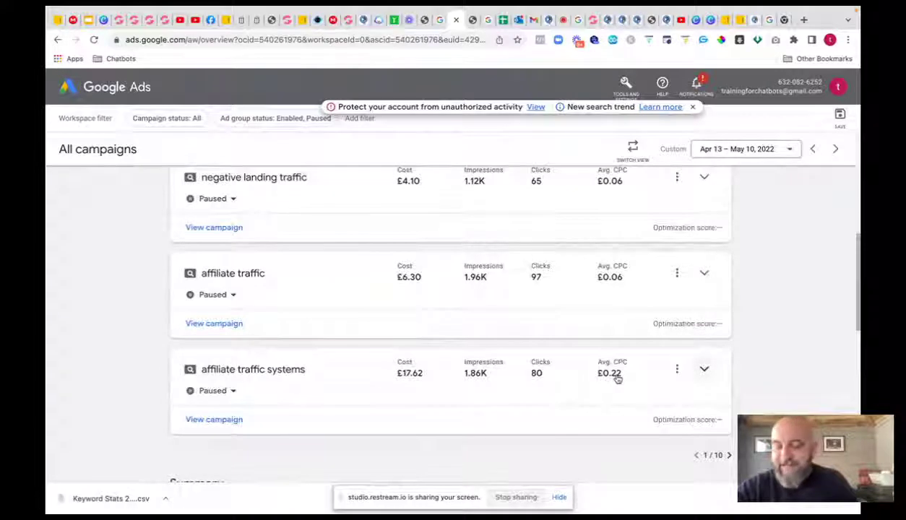
scroll(594, 376, down, 2)
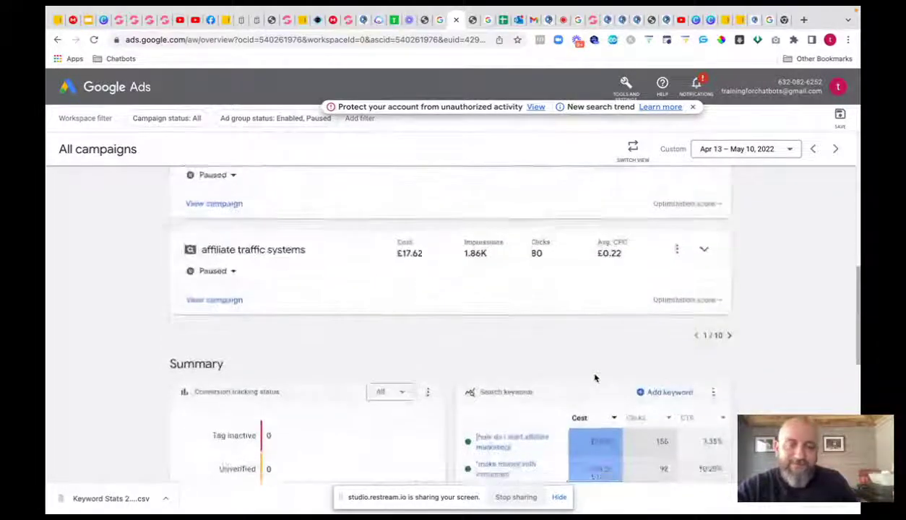
click(729, 315)
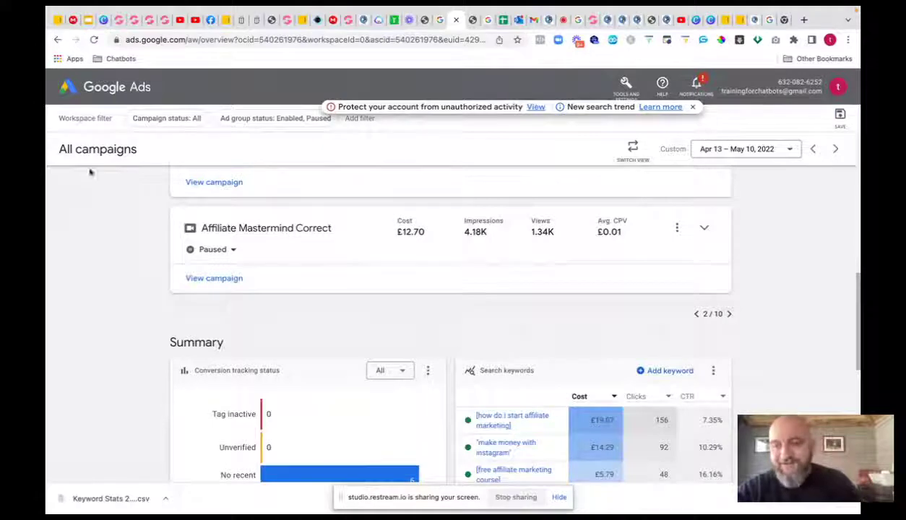
click(58, 39)
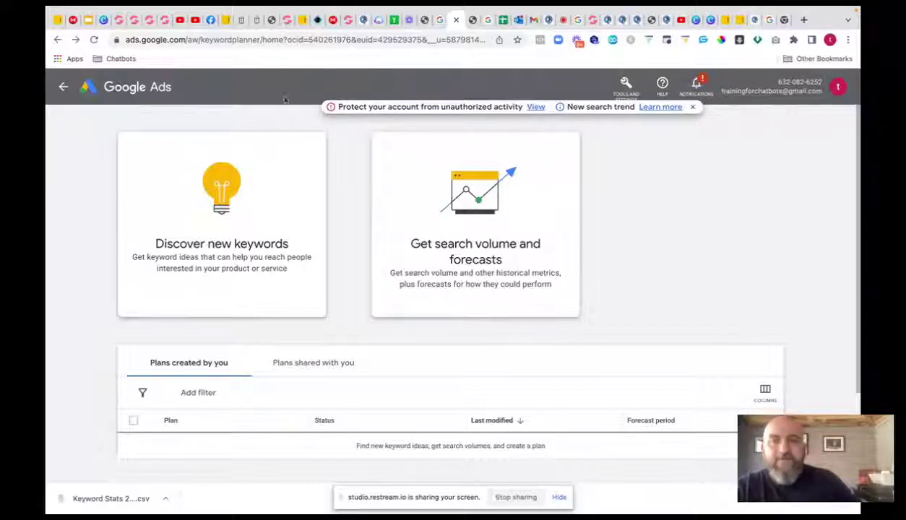
- In Discover new keywords, get ideas for seeds 'grocvefunnels', 'groovemail' and 'groovesell'
click(625, 85)
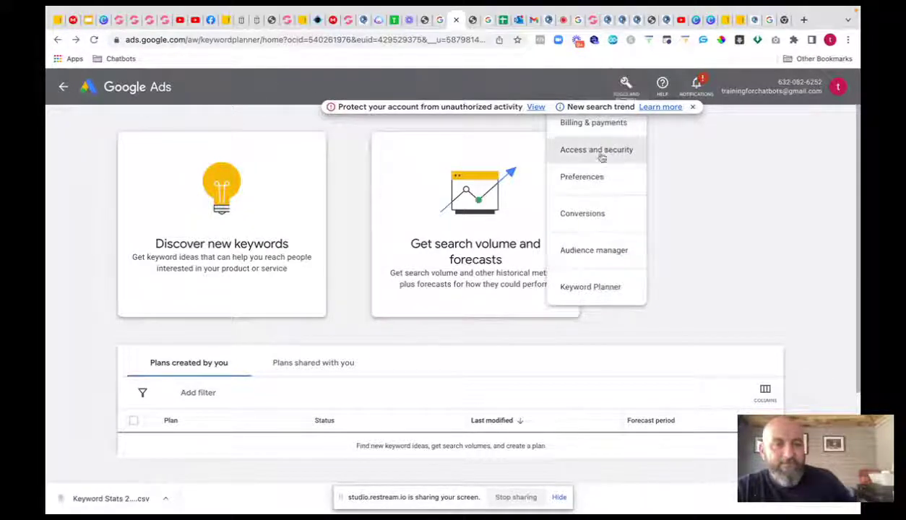
click(587, 291)
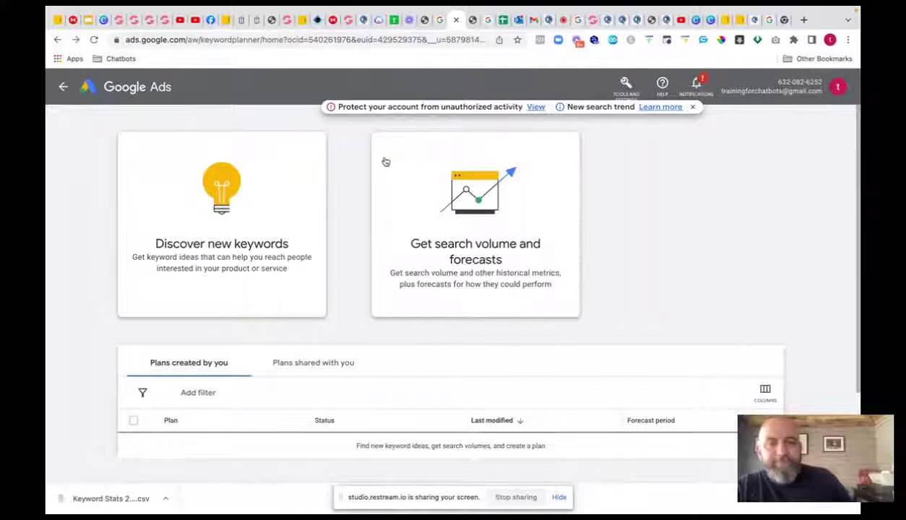
click(229, 189)
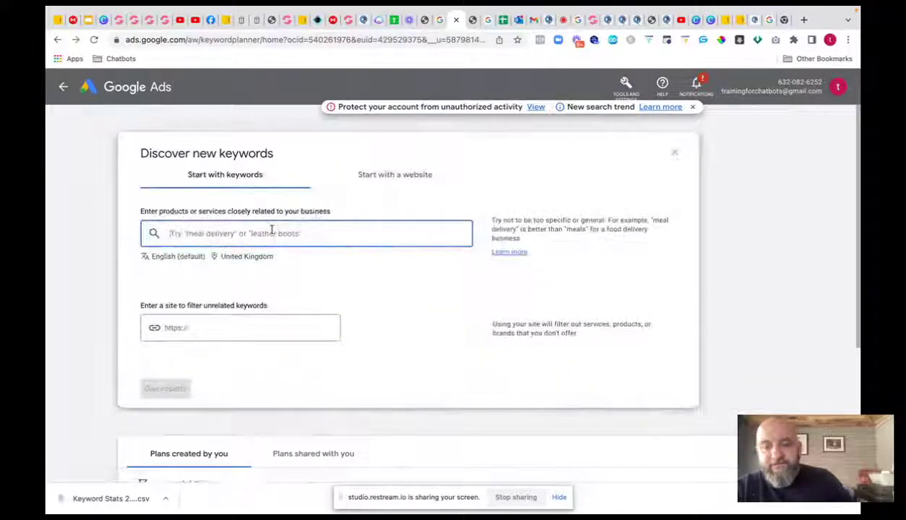
text(groc)
text(vefun)
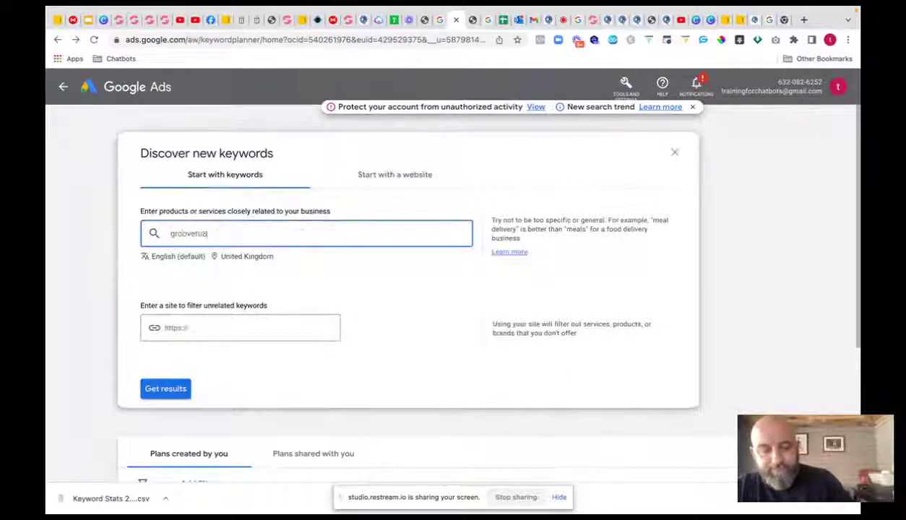
text(nels)
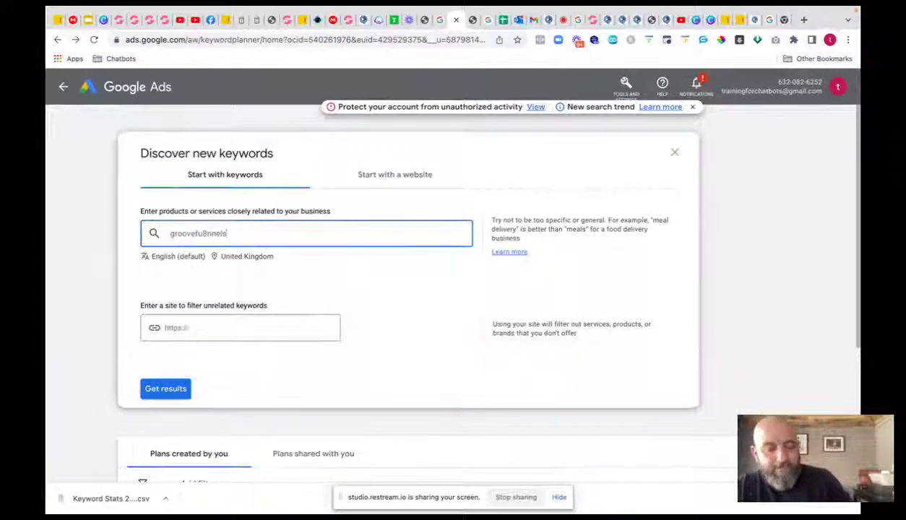
key(Return)
text(groov)
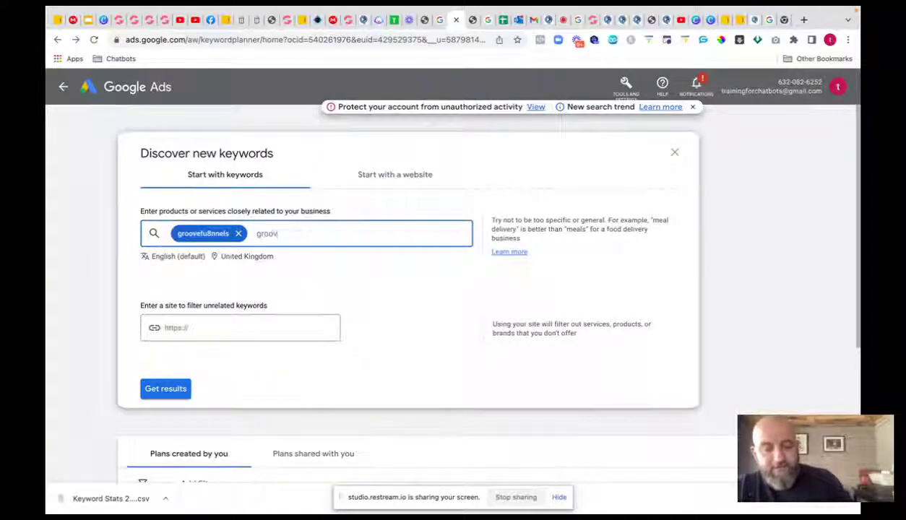
text(email)
key(Return)
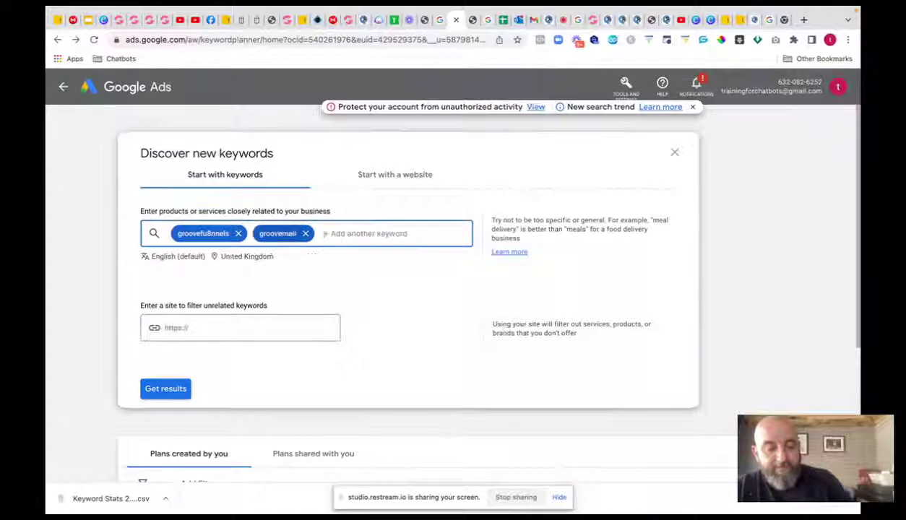
text(gro)
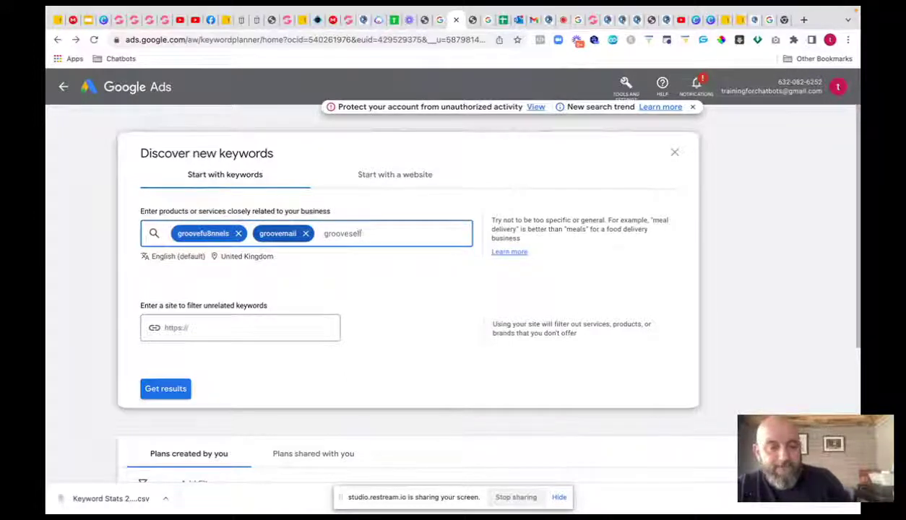
text(ovesell)
key(Return)
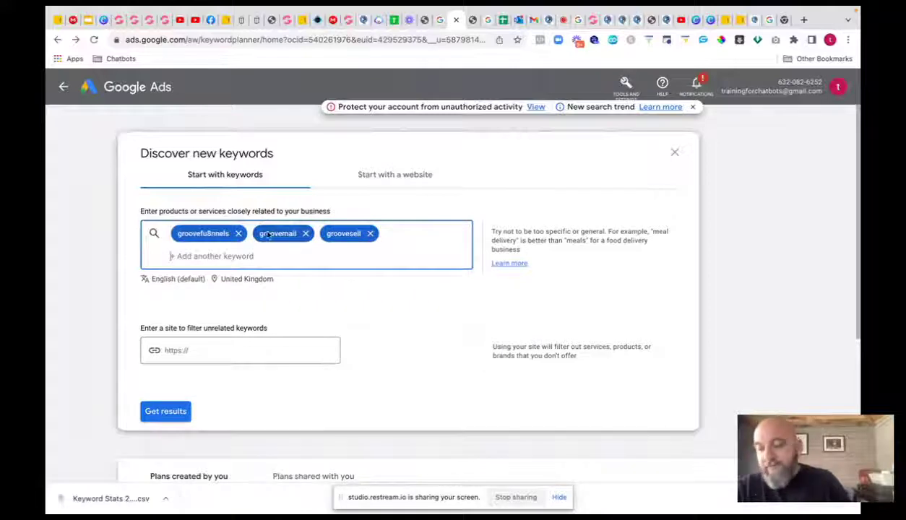
click(166, 411)
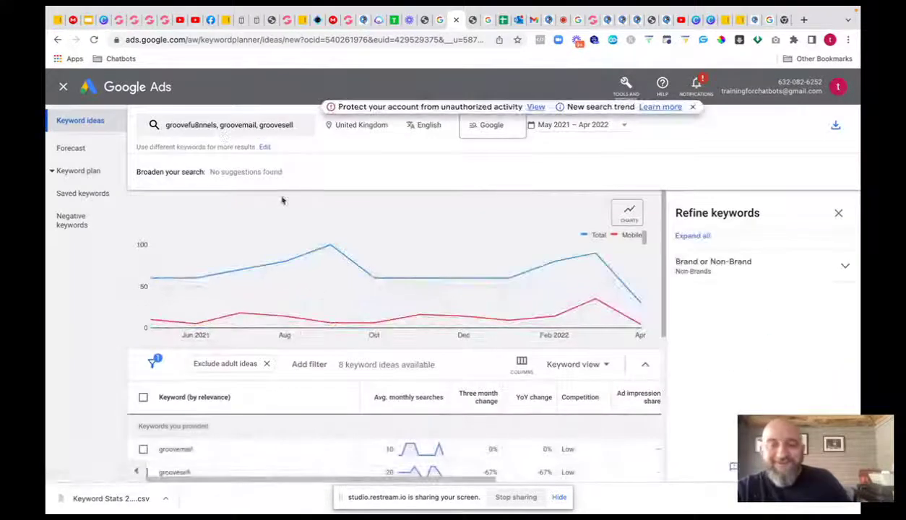
- Download the 8 resulting keyword ideas as a .csv and return to the campaigns overview
scroll(316, 228, down, 3)
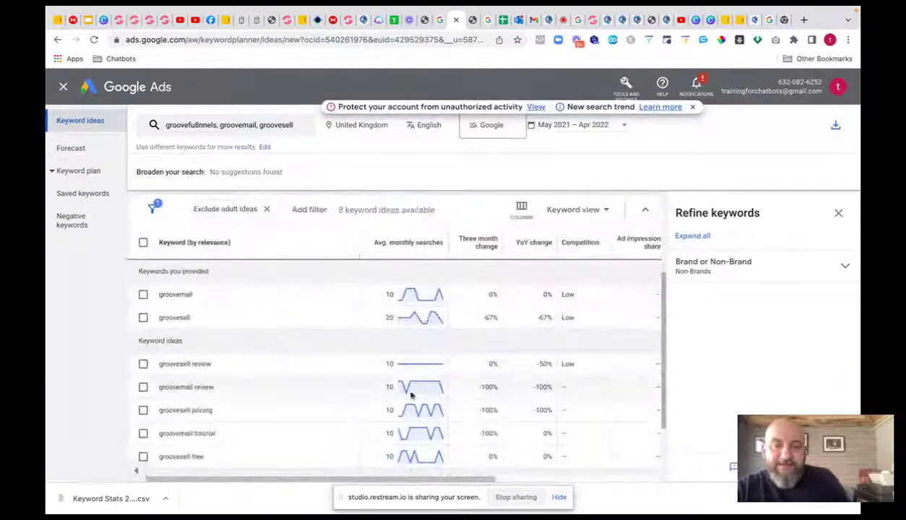
scroll(390, 384, down, 3)
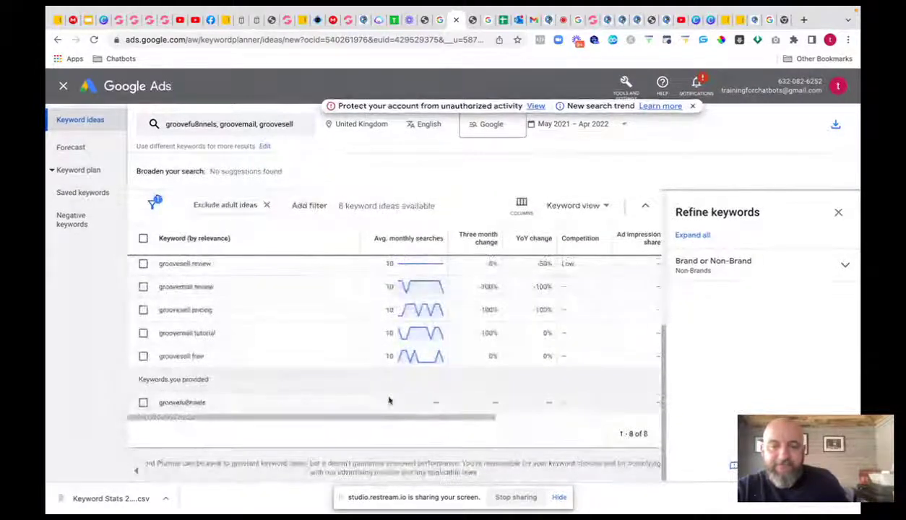
scroll(391, 394, up, 5)
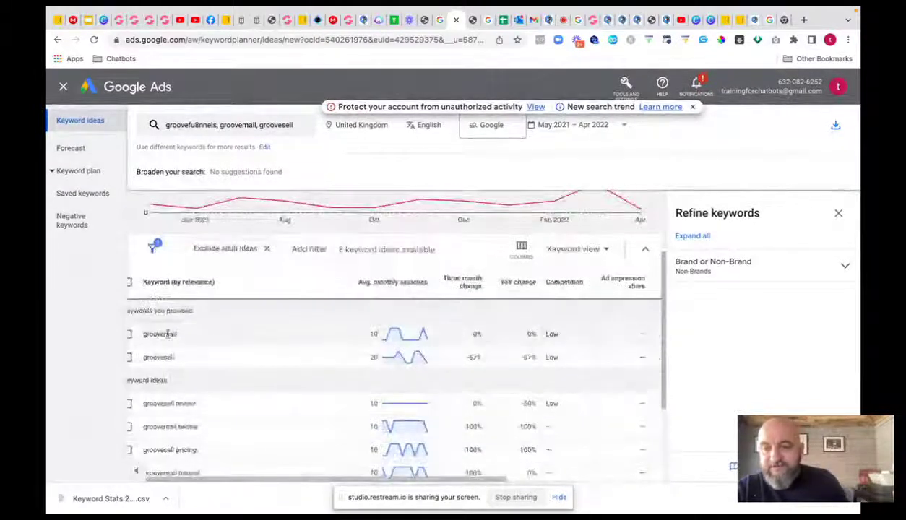
click(832, 127)
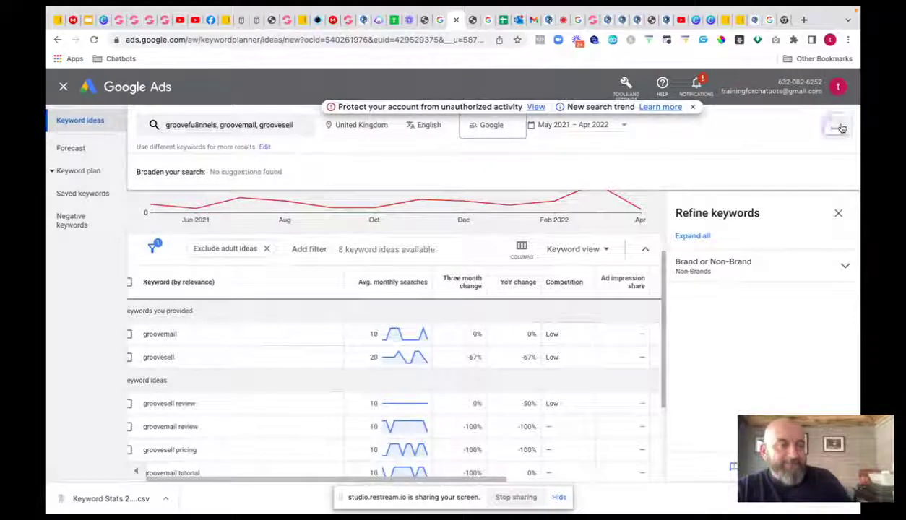
click(787, 143)
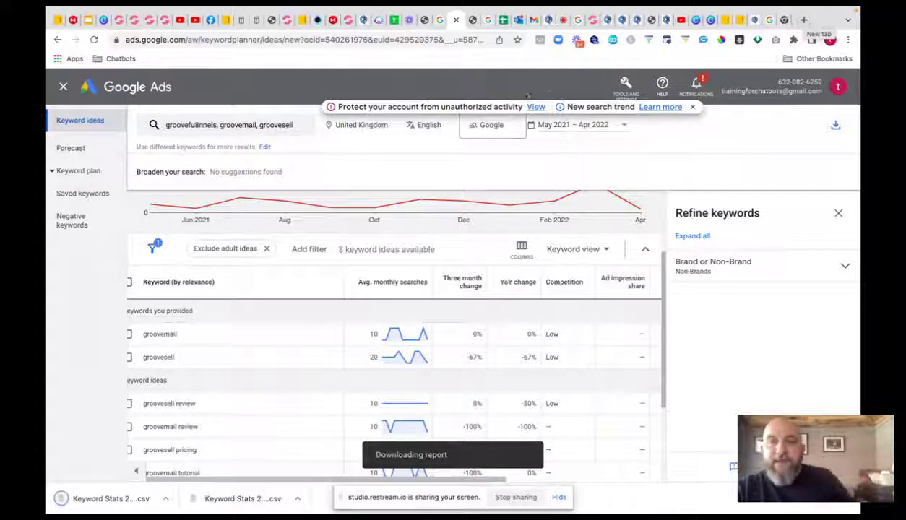
click(133, 92)
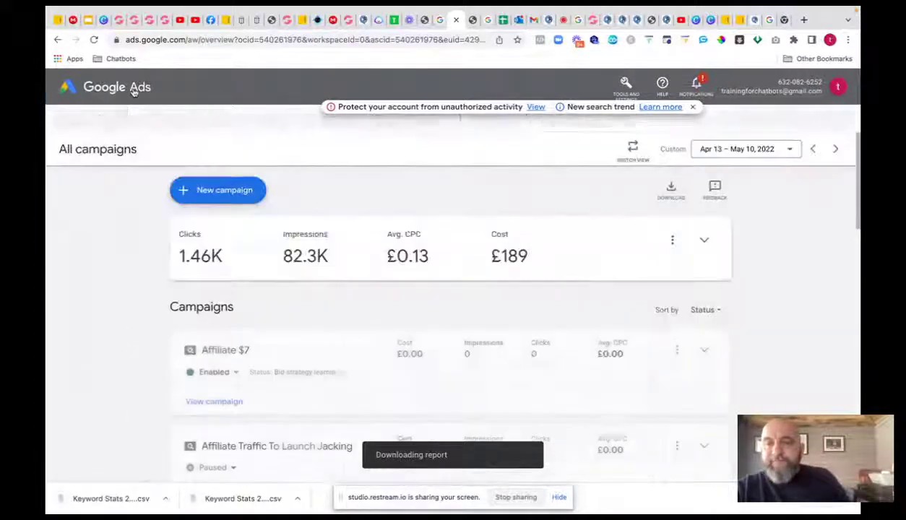
- View the new Google Ads campaign objective choices, then return to the GroovePages day2 page builder
click(225, 190)
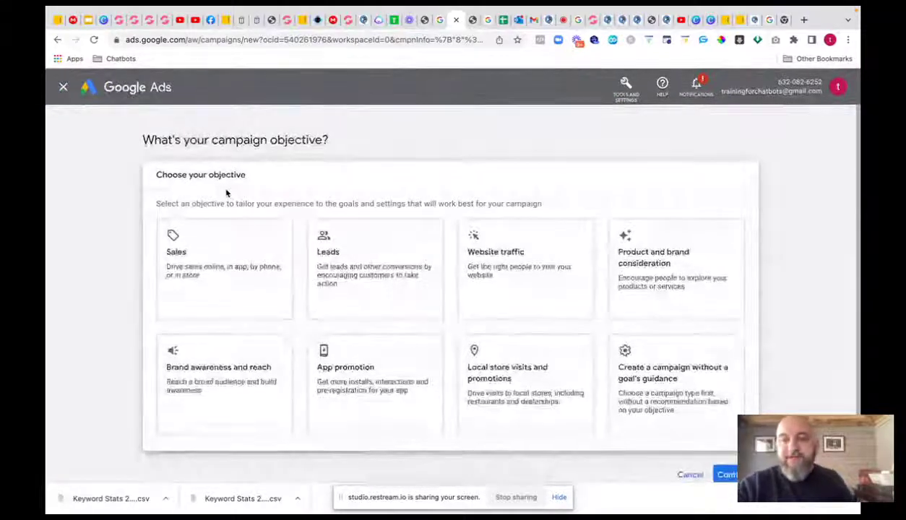
scroll(311, 187, down, 1)
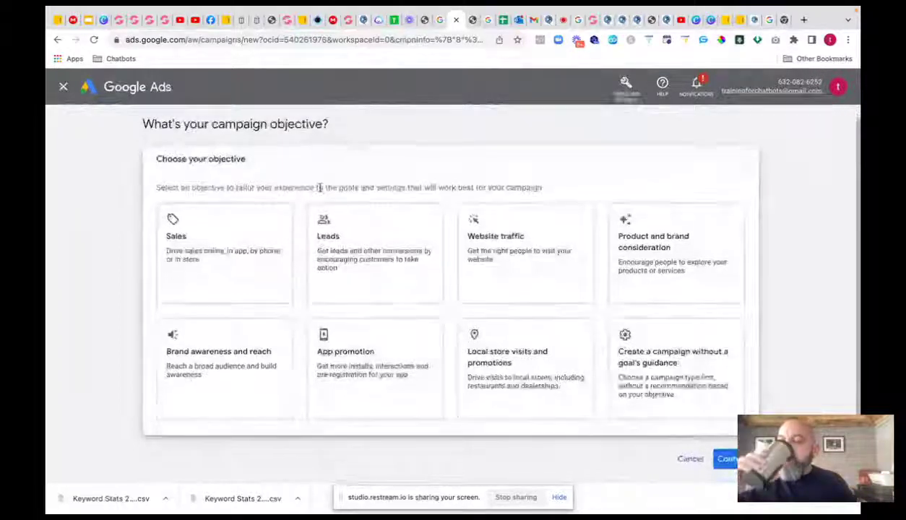
scroll(317, 189, down, 2)
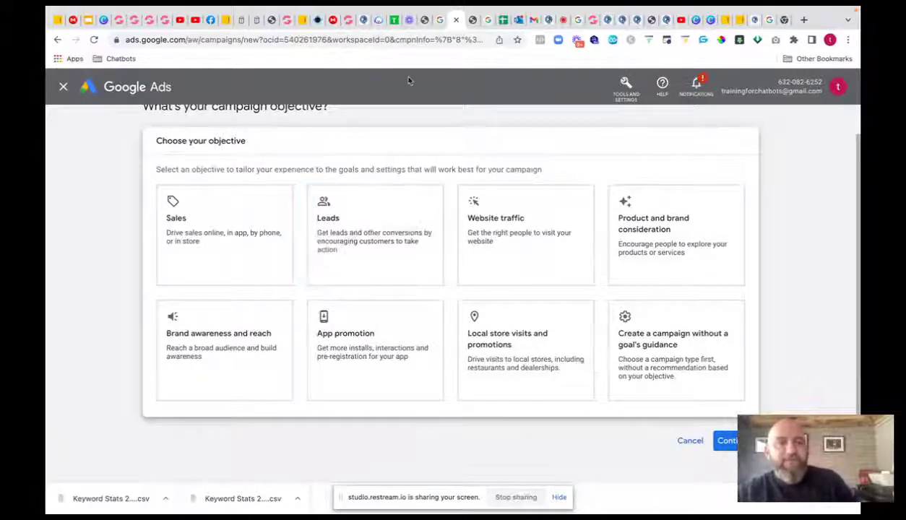
click(582, 19)
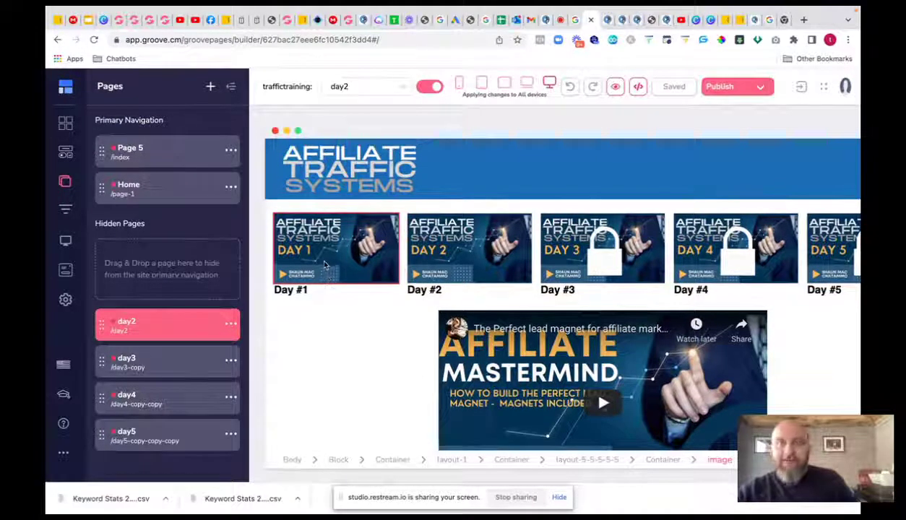
scroll(323, 262, down, 1)
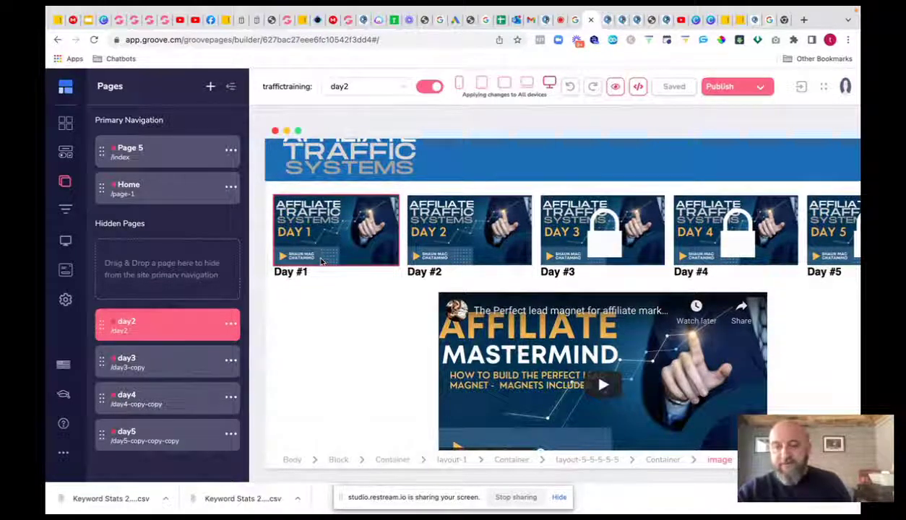
click(618, 327)
scroll(617, 328, down, 5)
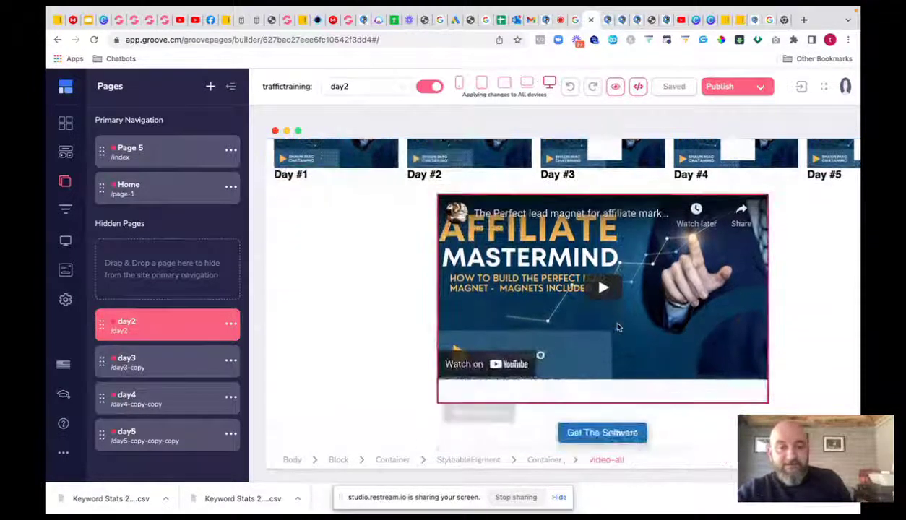
scroll(617, 328, down, 2)
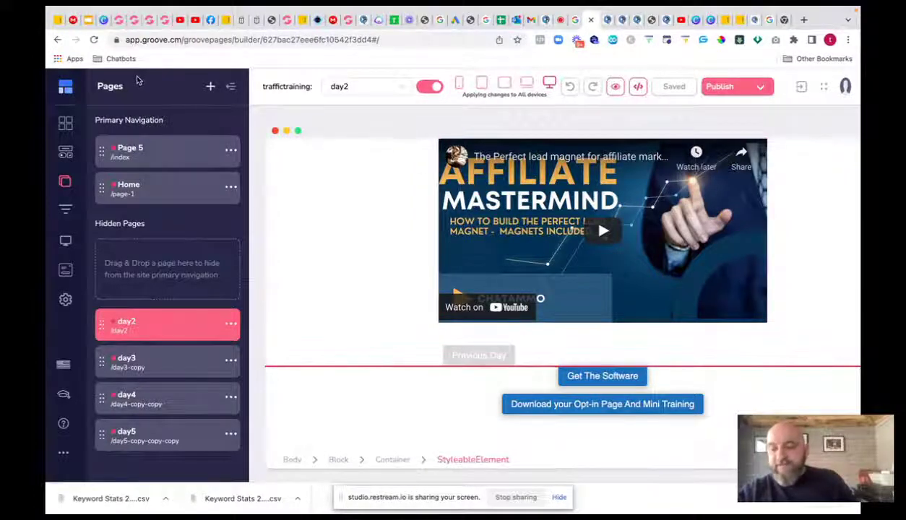
scroll(426, 215, up, 5)
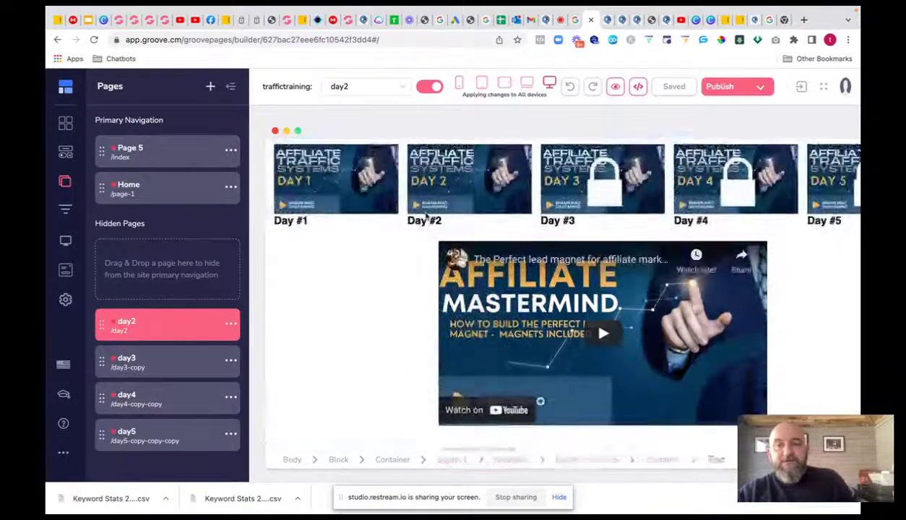
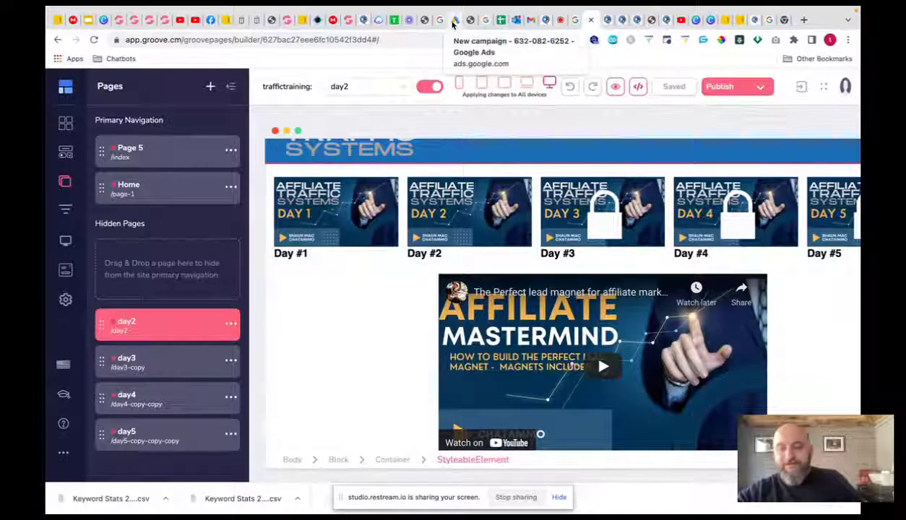
- Switch to the traffictraining site builder and open its Page 5 opt-in page
click(453, 24)
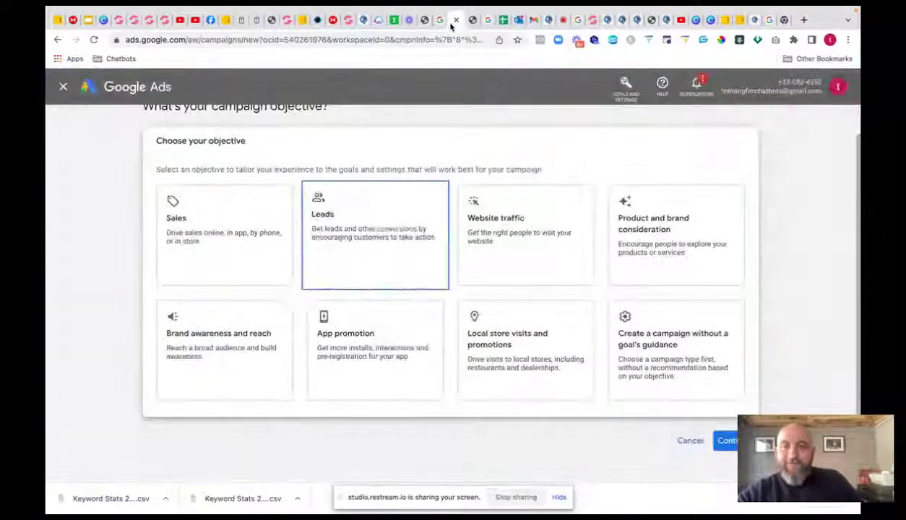
click(347, 20)
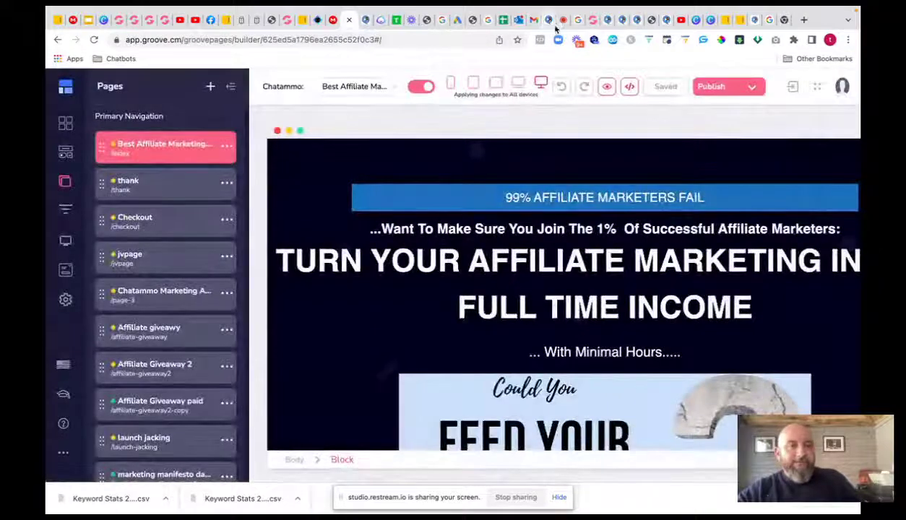
click(585, 21)
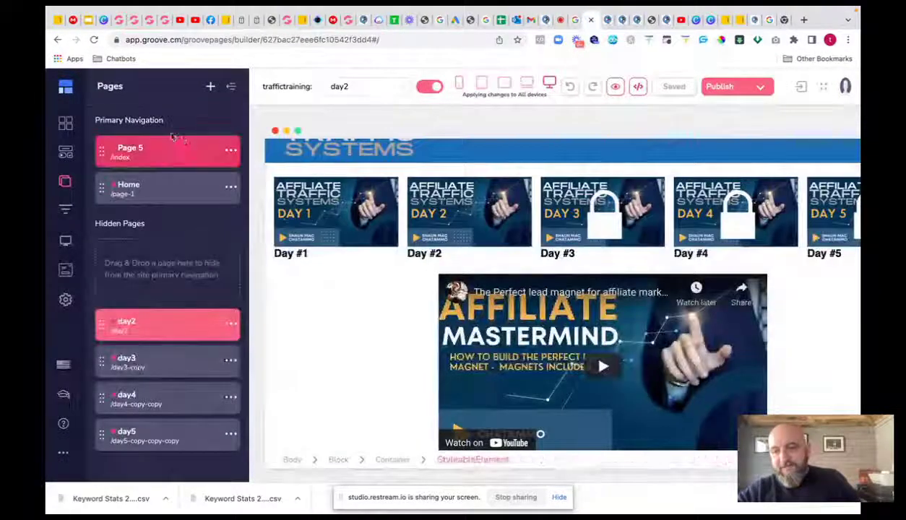
click(144, 184)
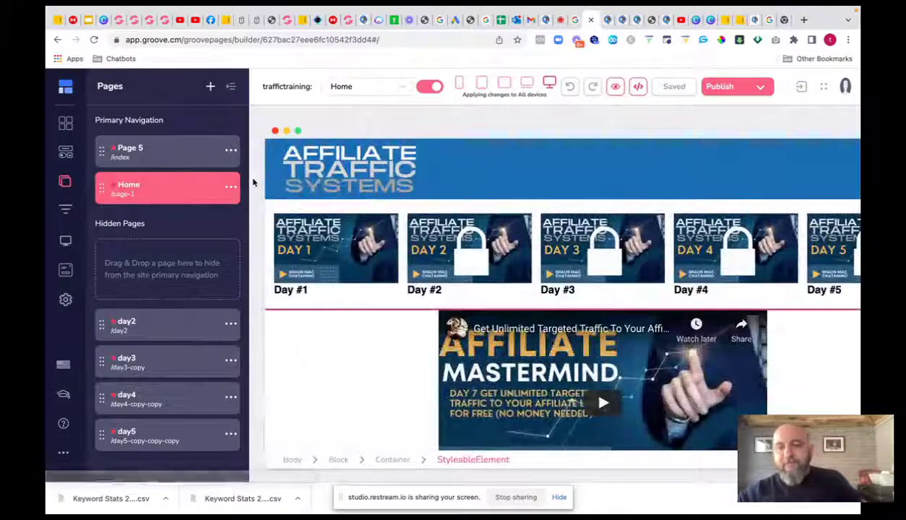
click(146, 156)
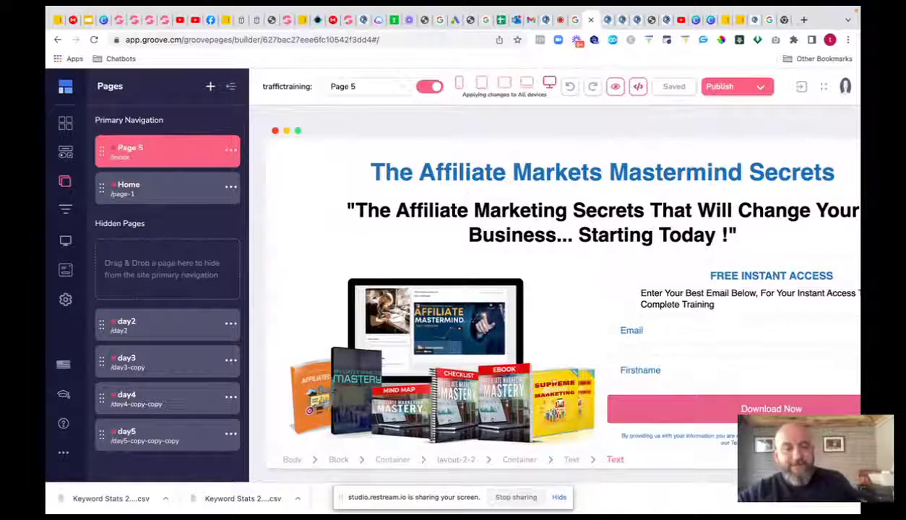
- Go to the GroovePages dashboard, manage the Chatammo site and show its pages list
click(679, 409)
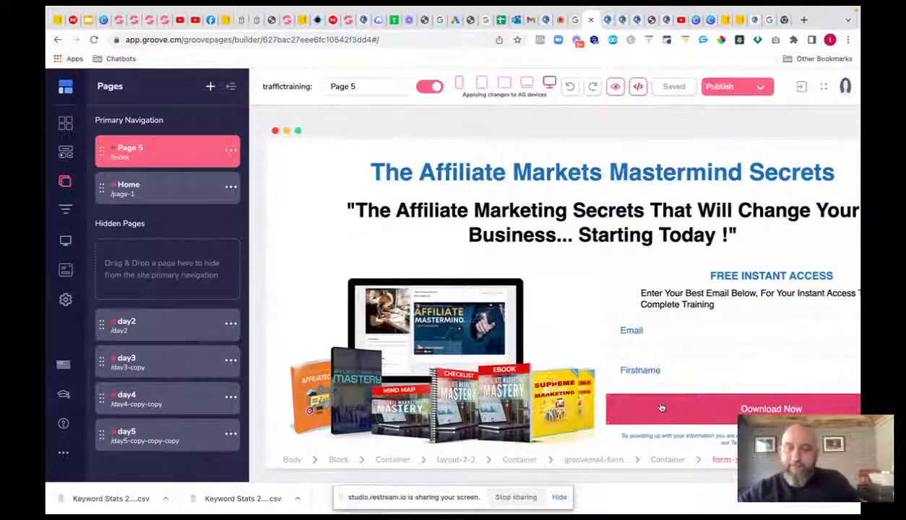
click(516, 292)
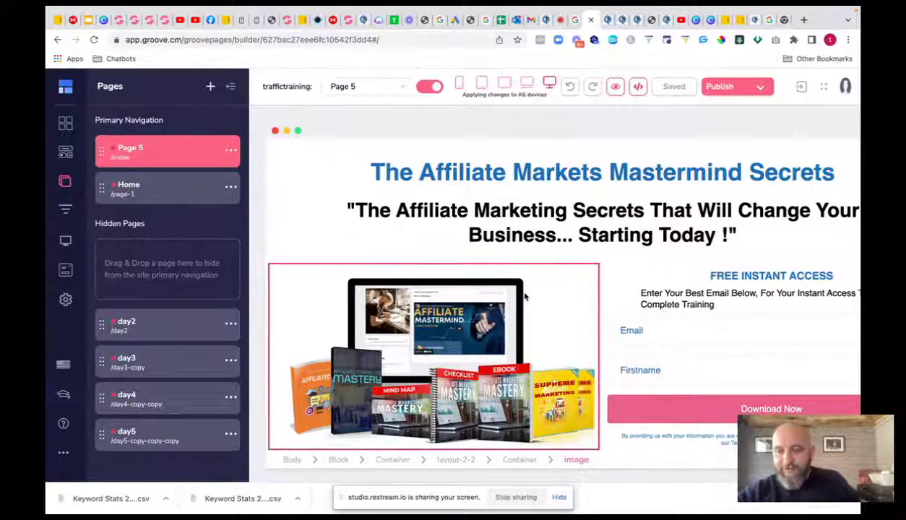
click(65, 86)
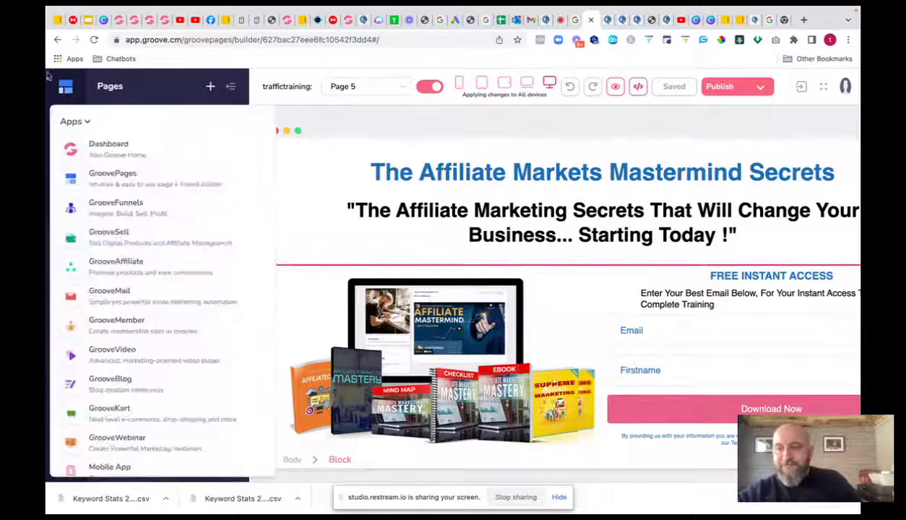
click(115, 176)
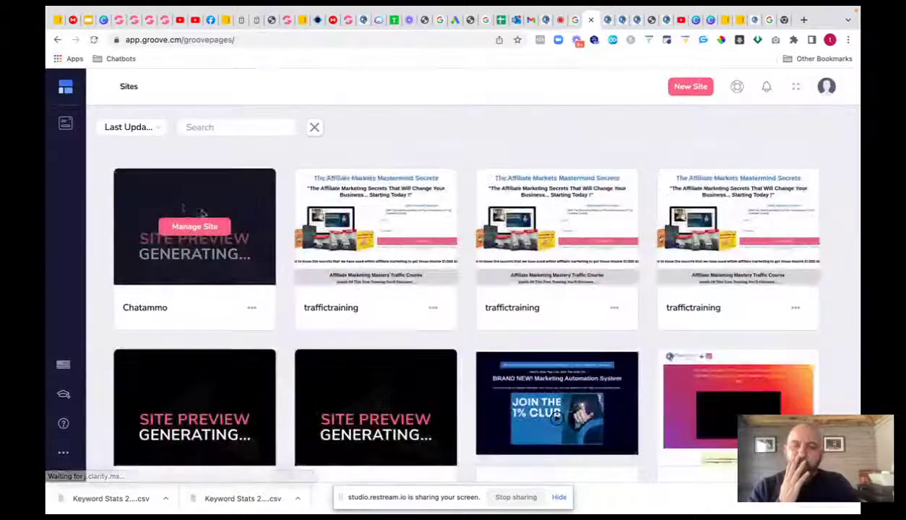
click(193, 228)
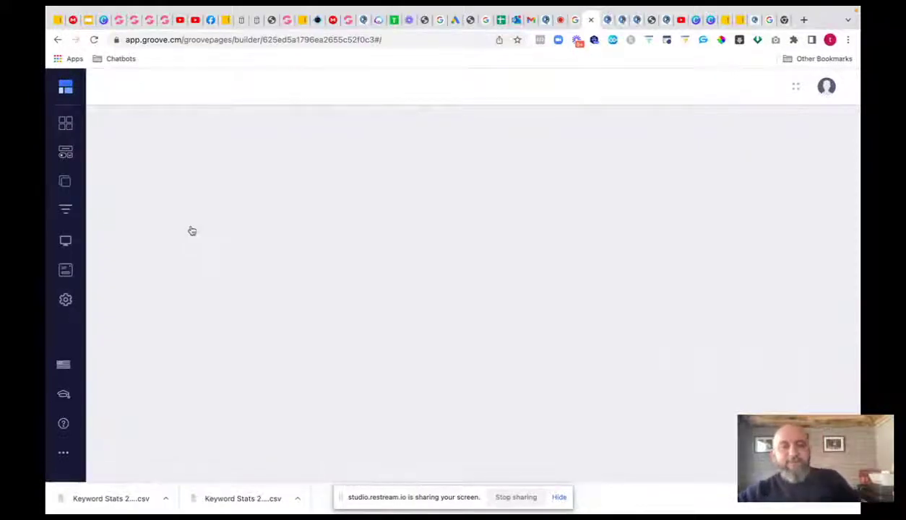
click(65, 181)
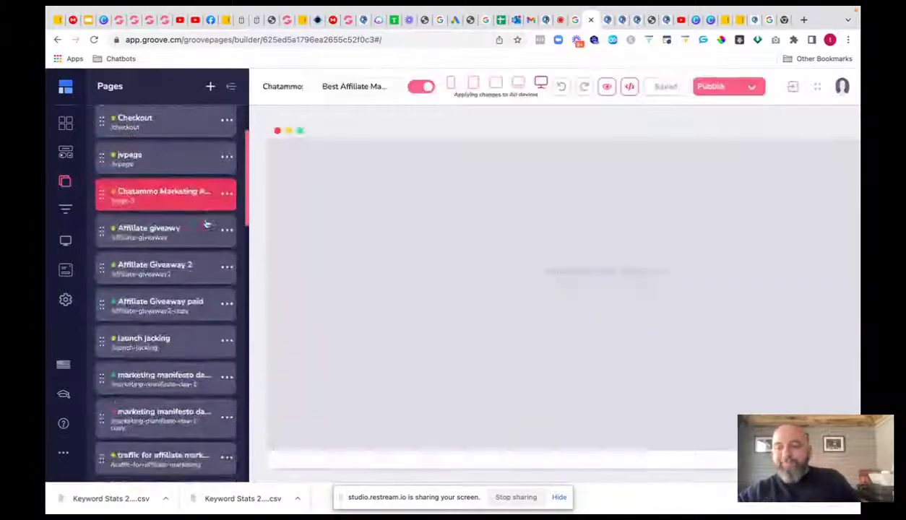
- Open the Affiliate Giveaway paid page and select the empty container below its countdown timer
scroll(204, 231, down, 2)
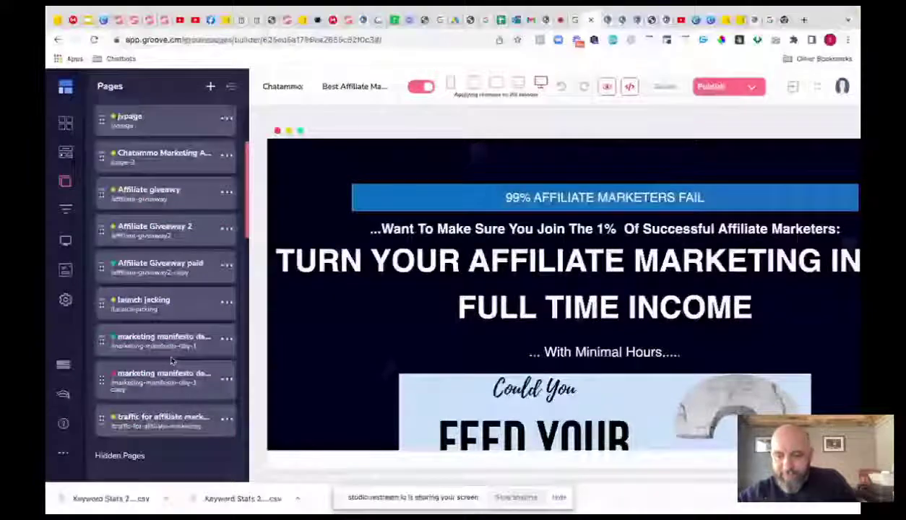
click(163, 265)
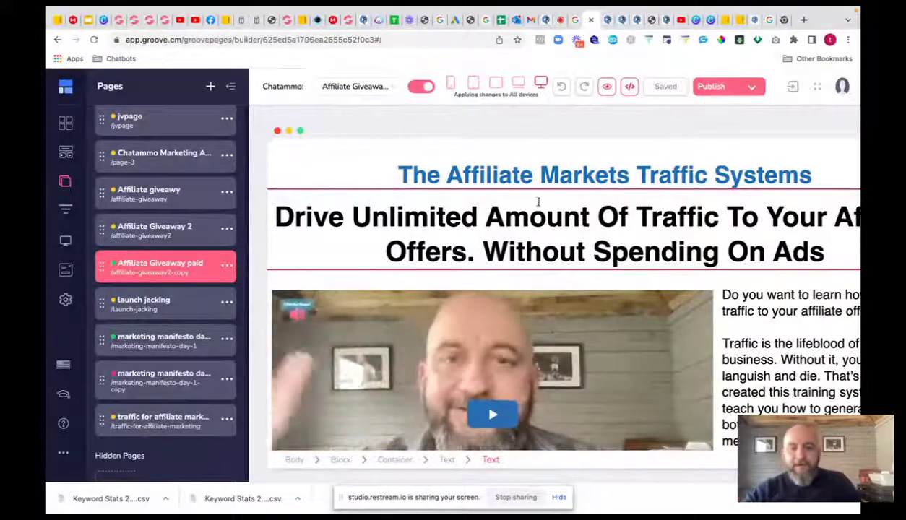
scroll(537, 206, down, 2)
scroll(536, 206, down, 10)
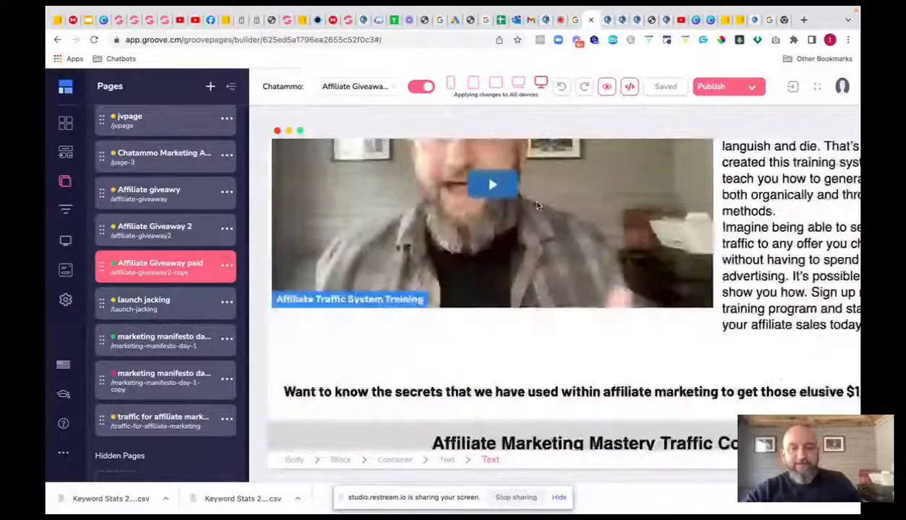
scroll(537, 206, down, 5)
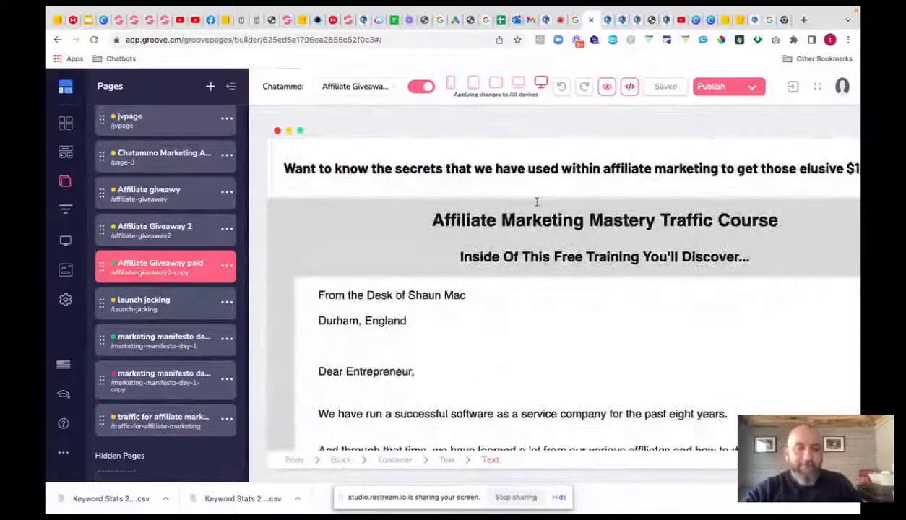
scroll(537, 206, down, 20)
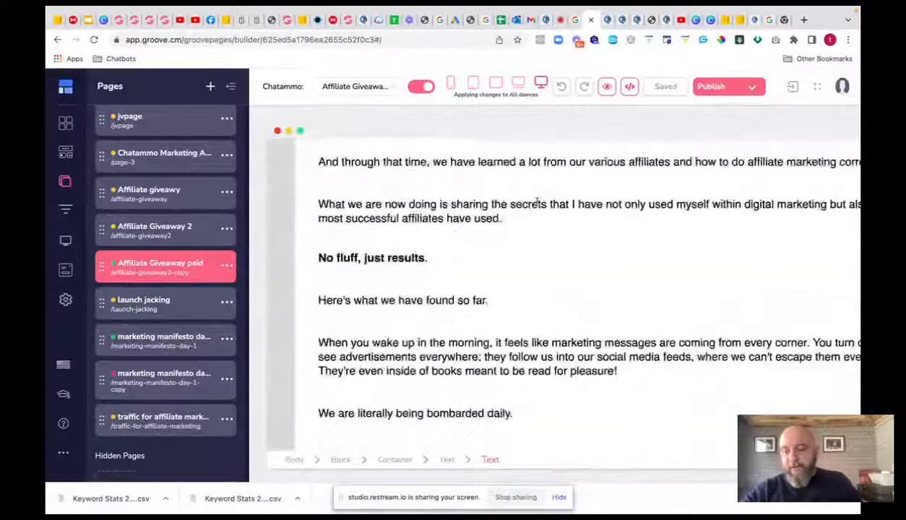
scroll(537, 204, down, 12)
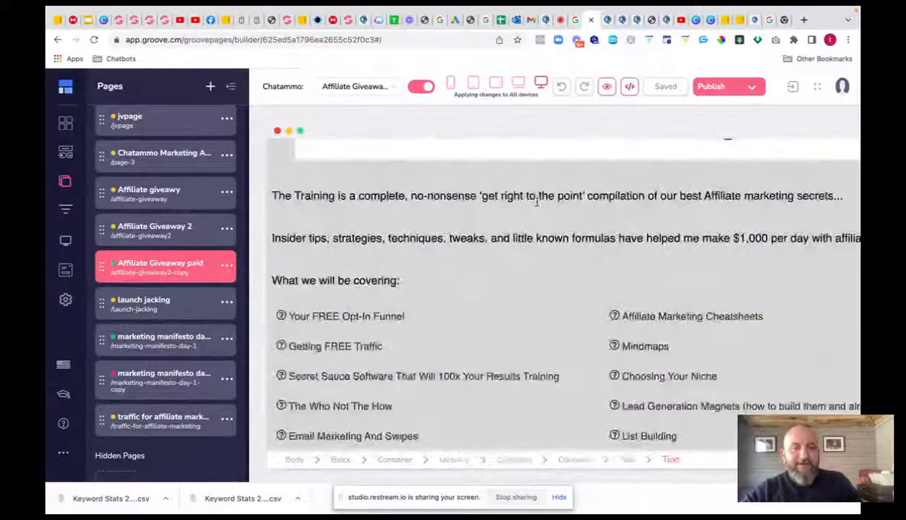
scroll(537, 206, down, 5)
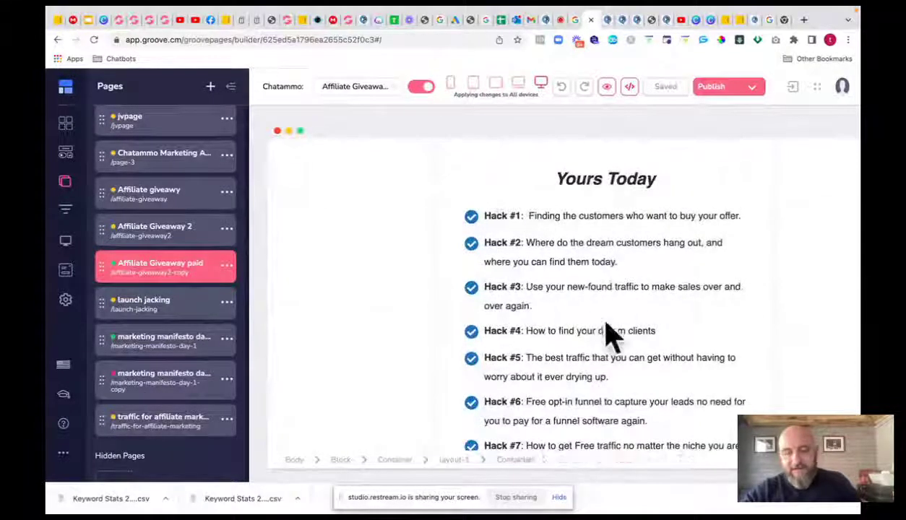
scroll(580, 304, down, 12)
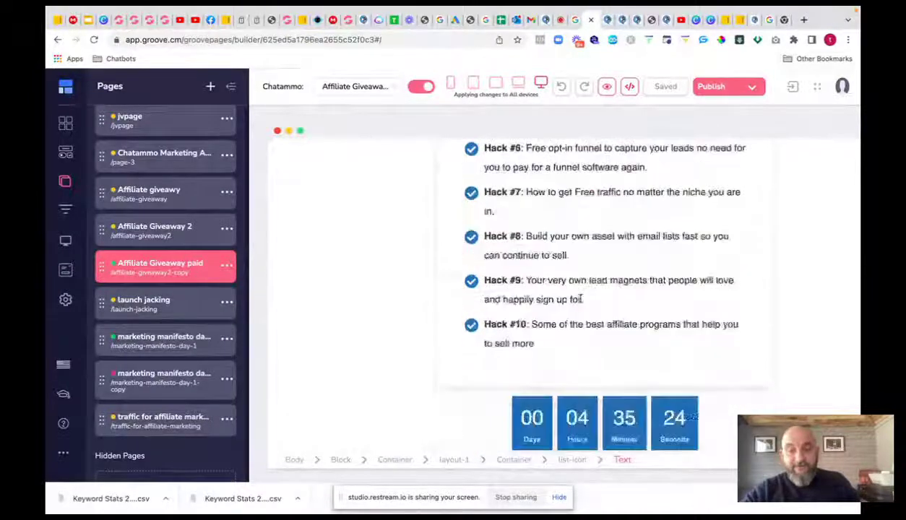
click(580, 318)
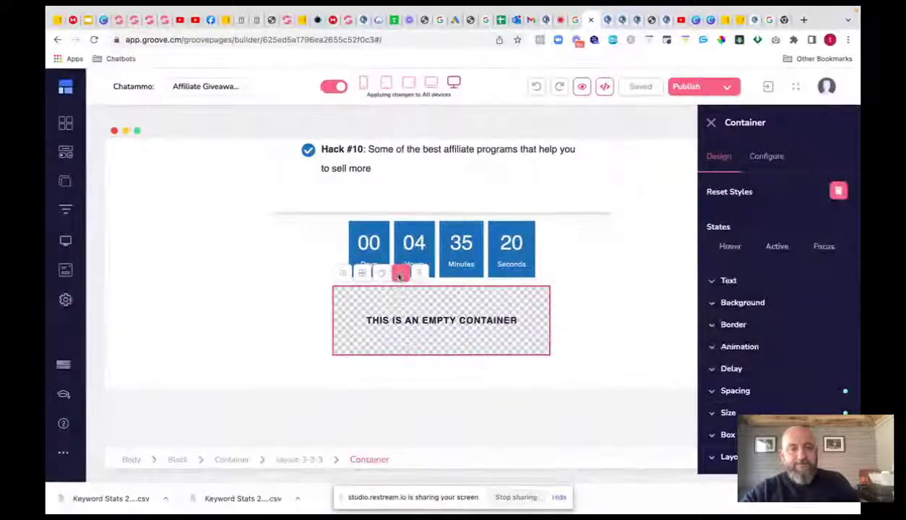
- Delete the empty container, then review the bonus sections down to the Terms and Privacy footer
click(391, 272)
click(457, 284)
scroll(470, 311, down, 5)
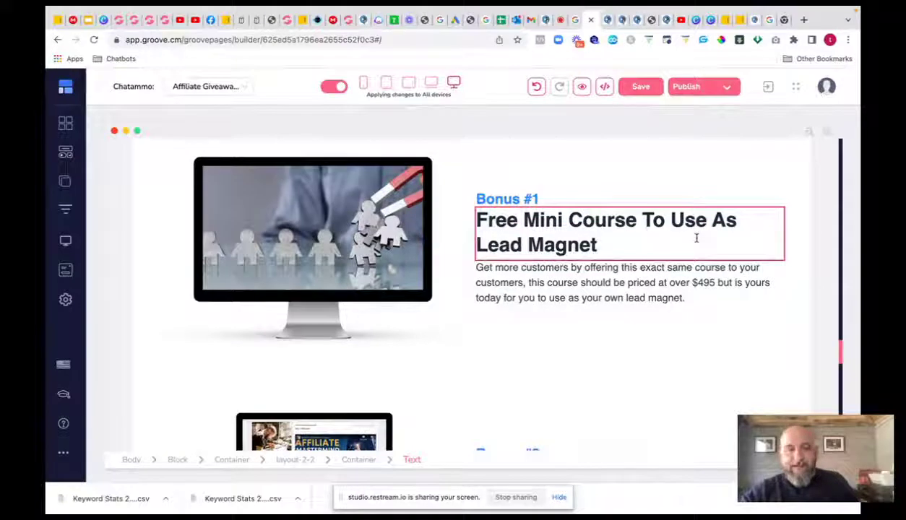
scroll(696, 238, down, 1)
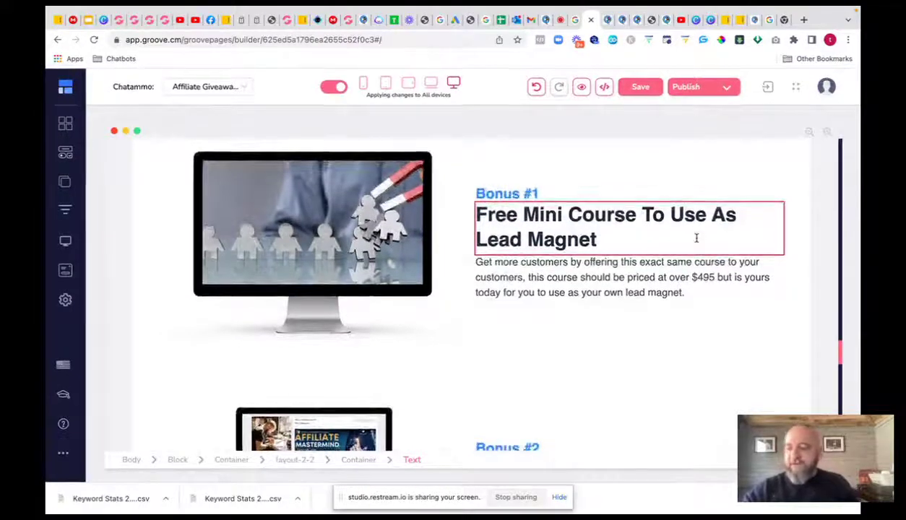
scroll(695, 237, down, 1)
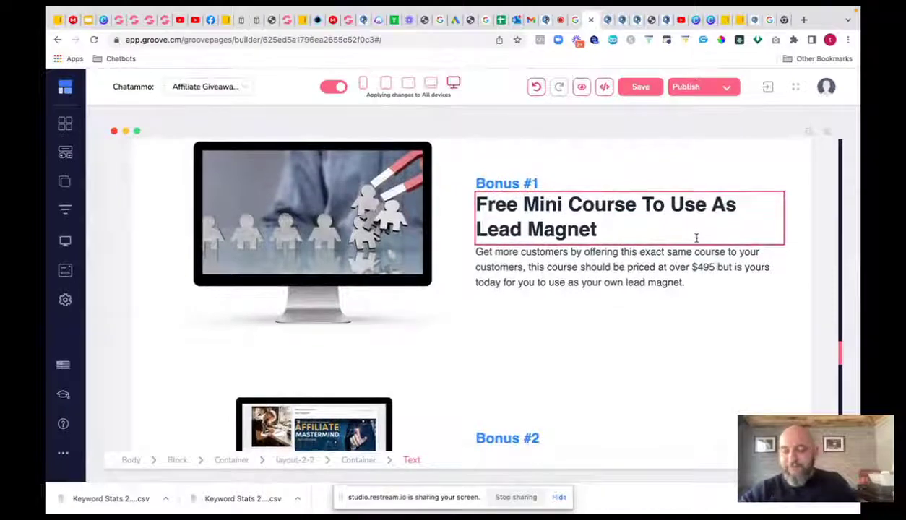
scroll(637, 222, down, 1)
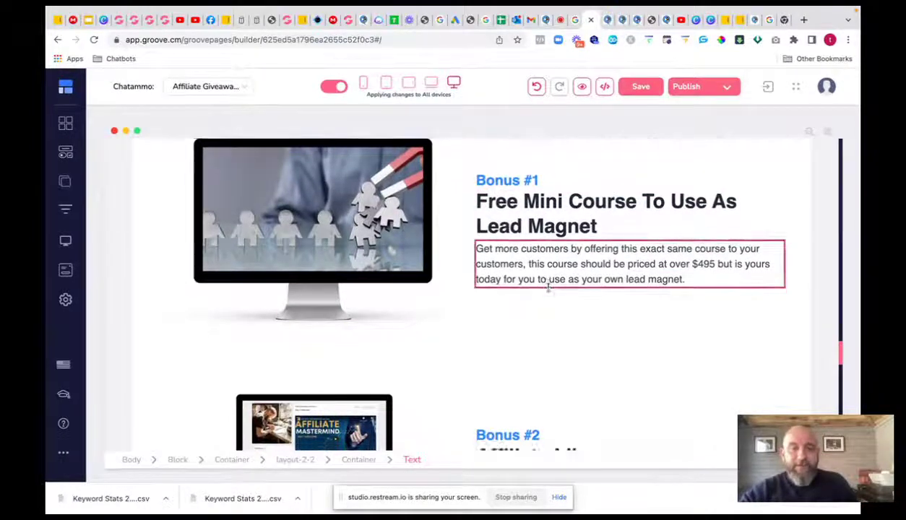
scroll(548, 287, down, 5)
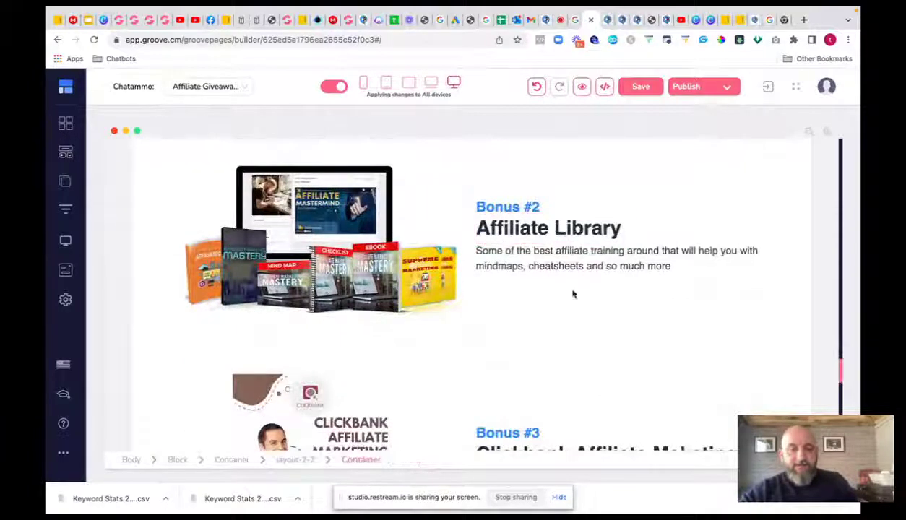
scroll(573, 294, down, 3)
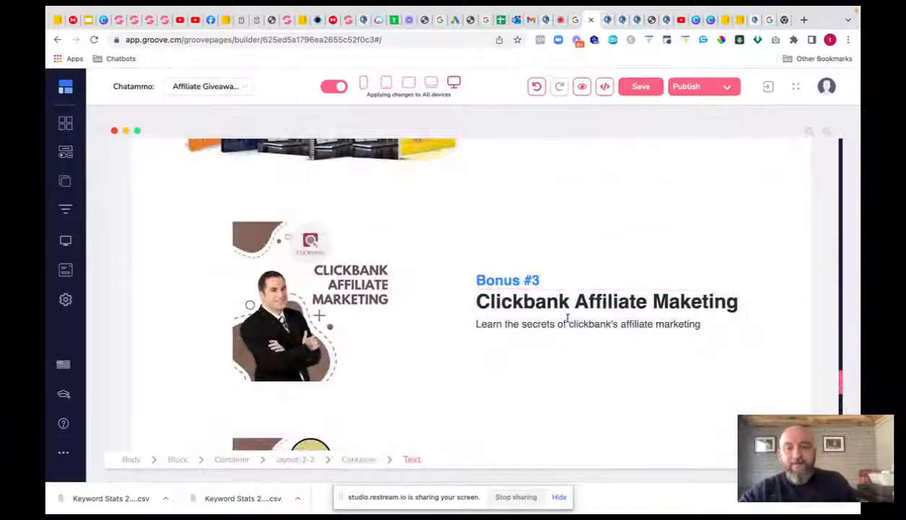
scroll(567, 319, down, 4)
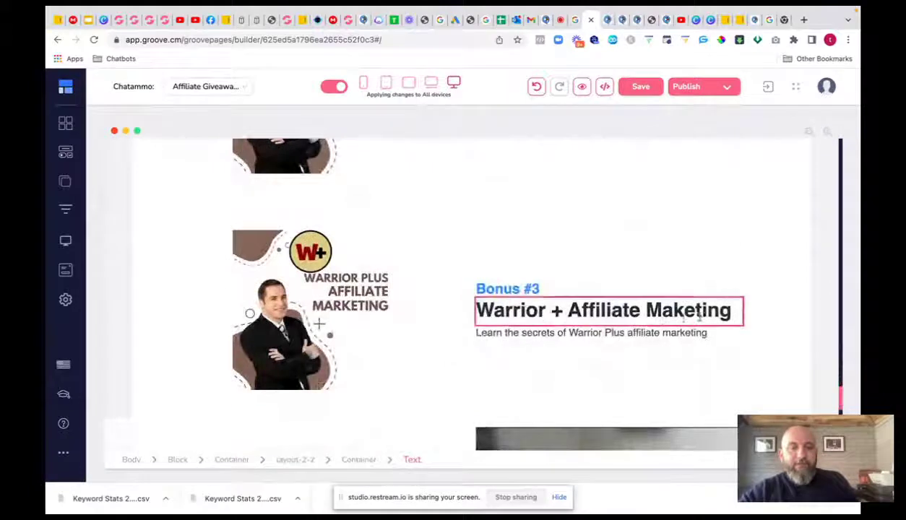
scroll(588, 307, down, 5)
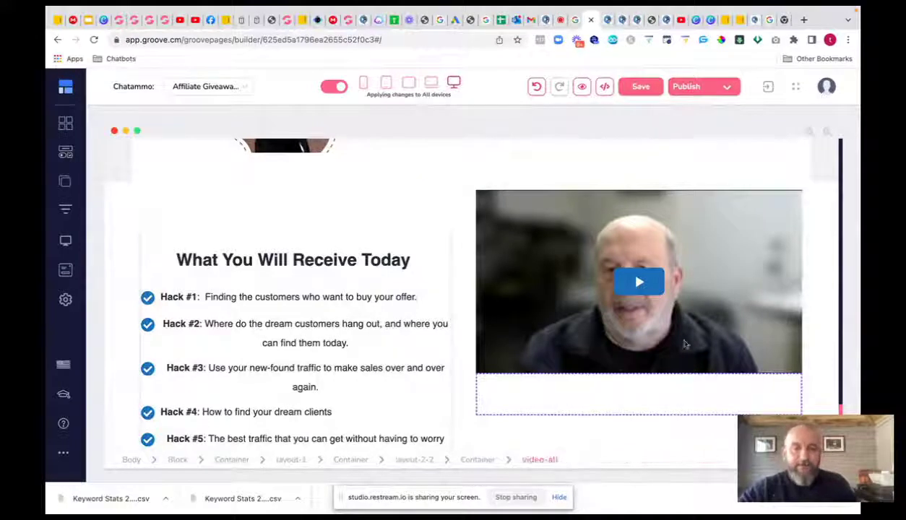
scroll(659, 368, down, 5)
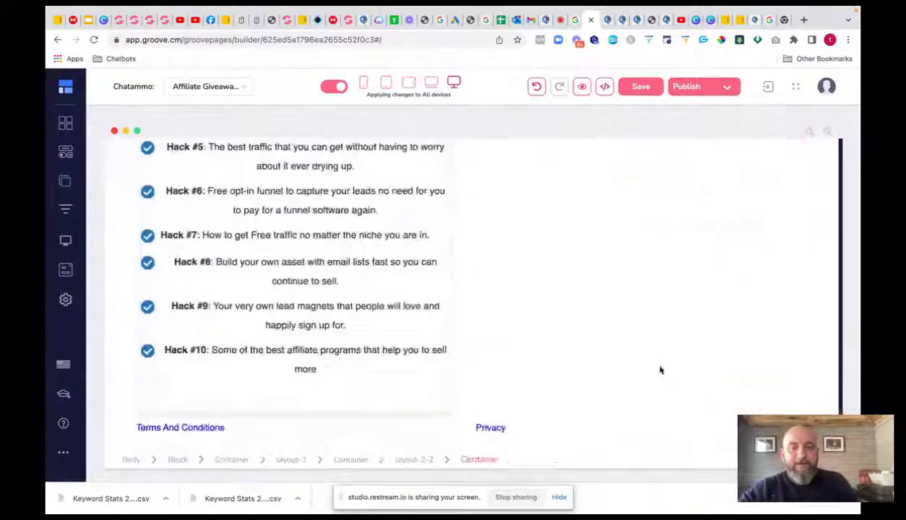
- View the page live and scroll to the $7.00 checkout with its $27.00 Launch Jacking bump
click(727, 88)
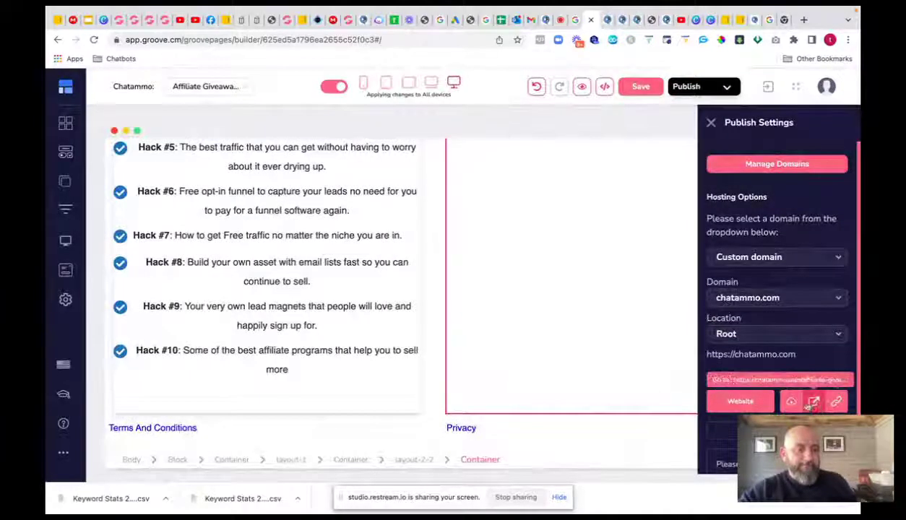
click(814, 402)
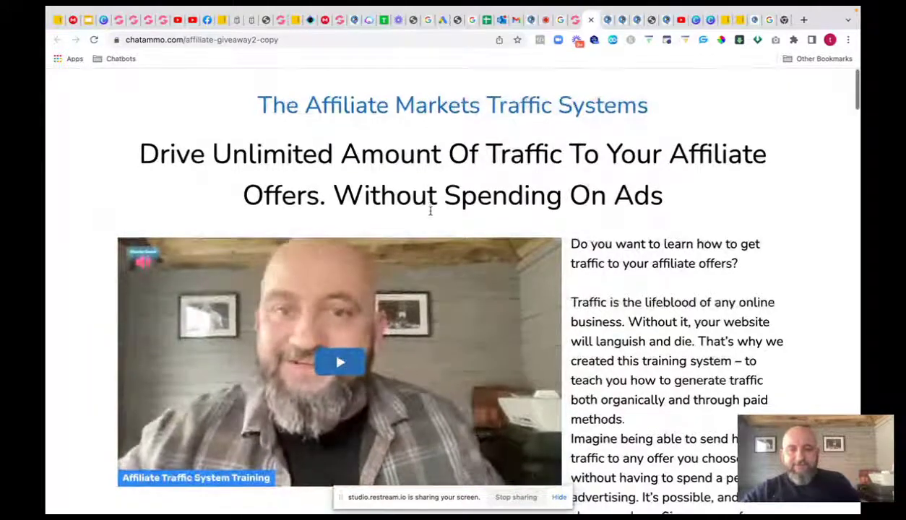
scroll(430, 210, down, 2)
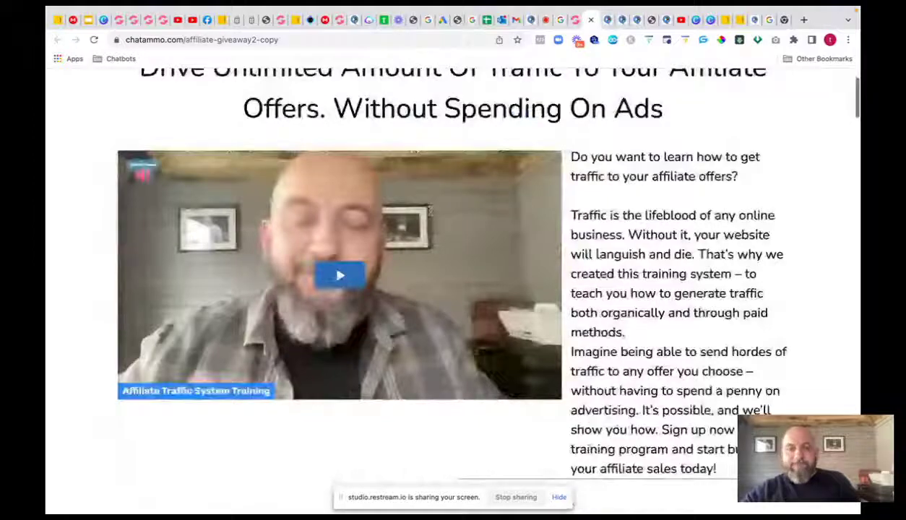
scroll(431, 210, down, 20)
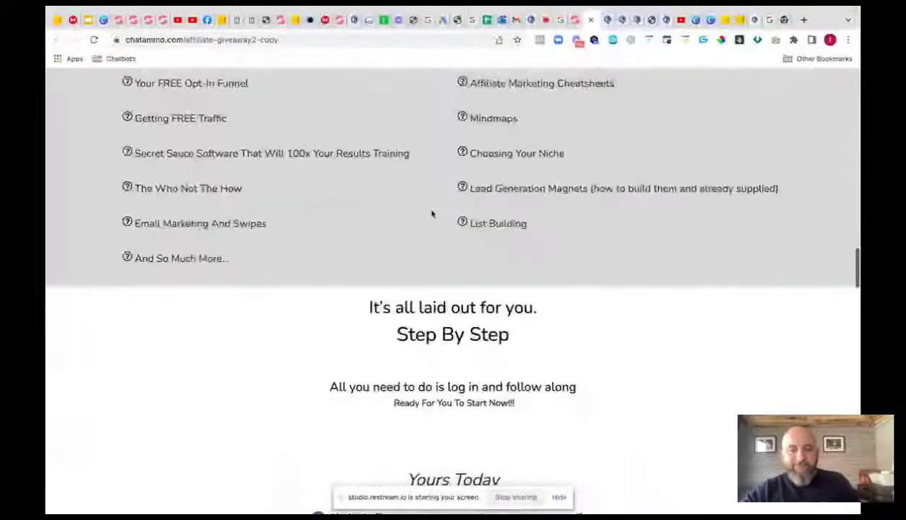
scroll(432, 214, down, 10)
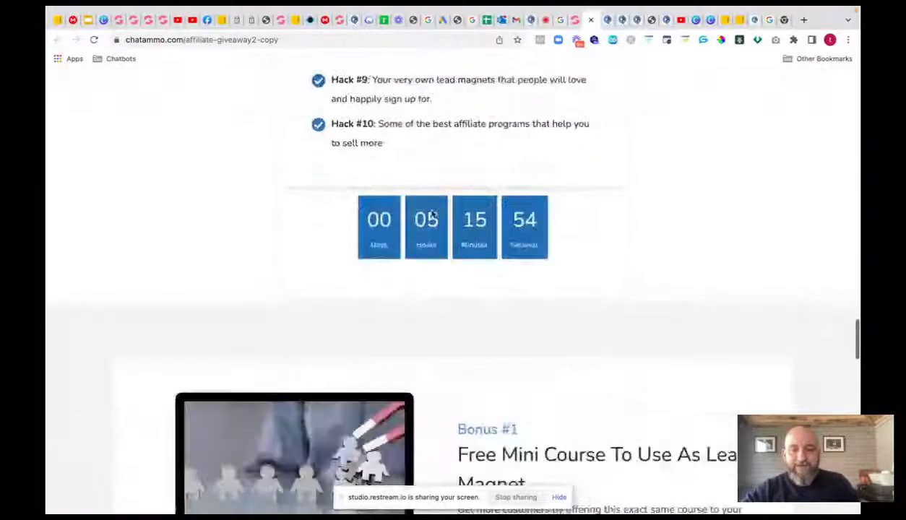
scroll(432, 214, down, 7)
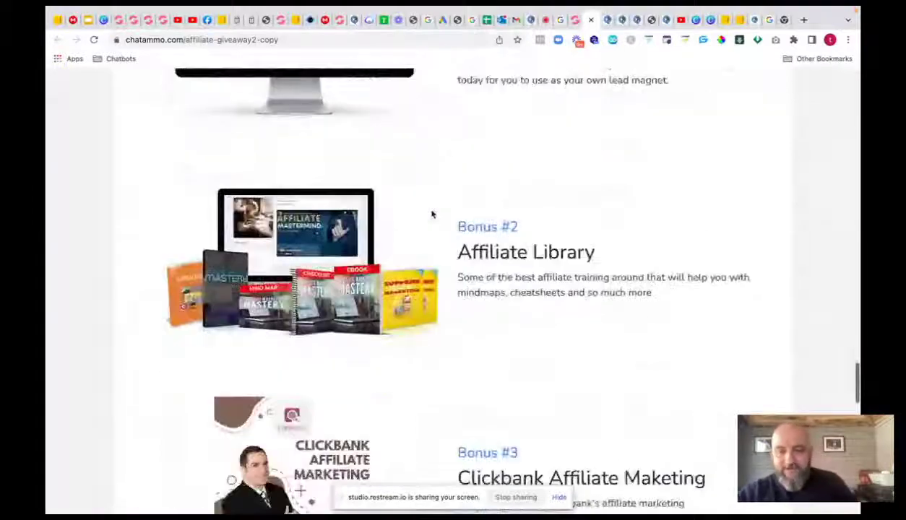
scroll(431, 214, down, 10)
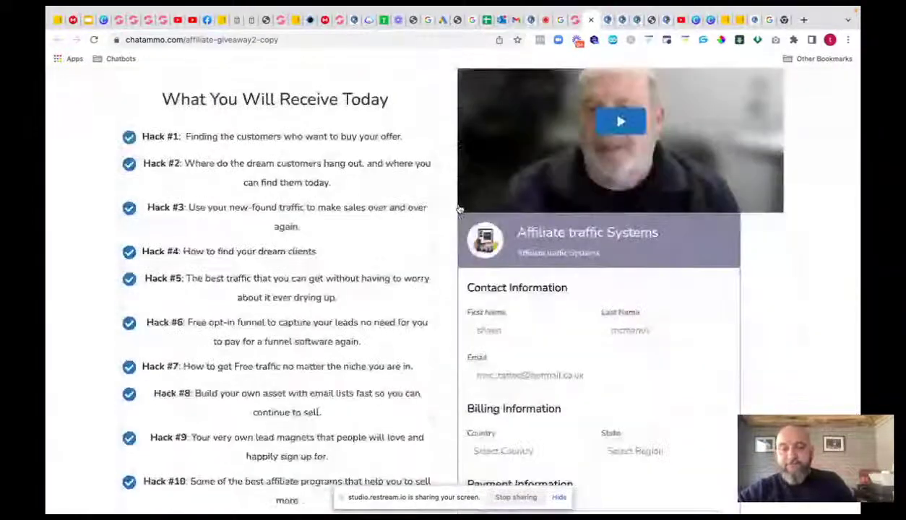
scroll(460, 208, down, 2)
scroll(460, 209, down, 1)
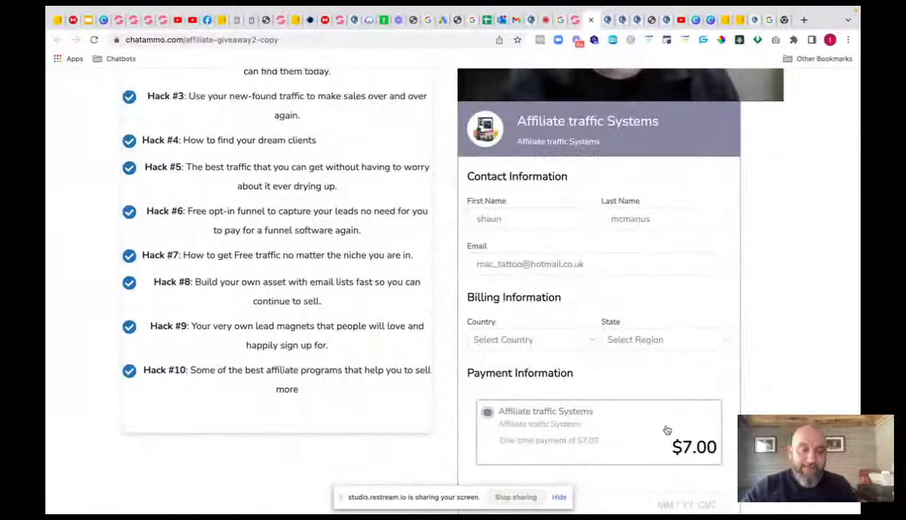
scroll(666, 430, down, 8)
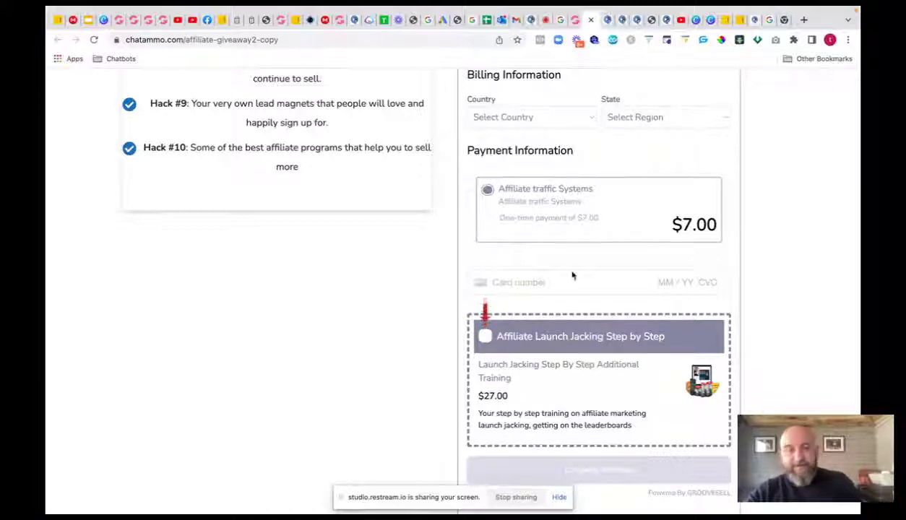
- Leave the builder for GrooveMember and edit the Online Empire membership's basic info
click(574, 20)
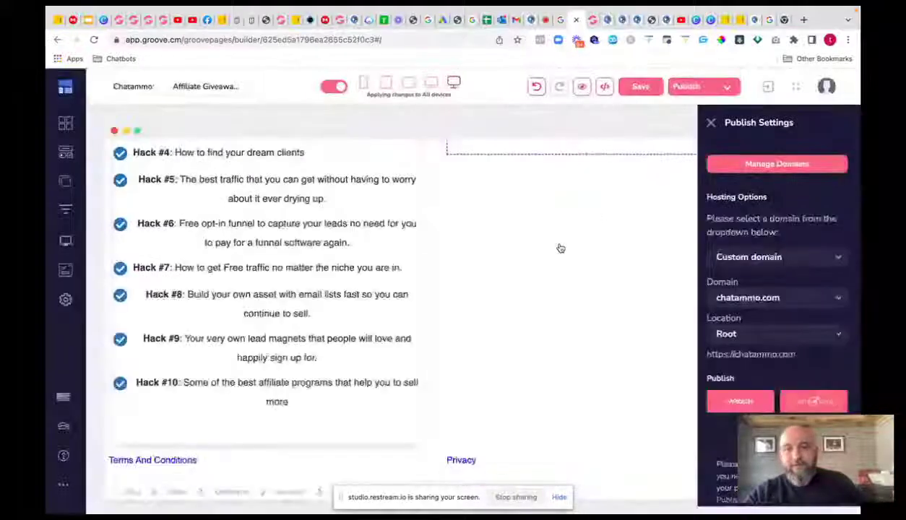
click(63, 88)
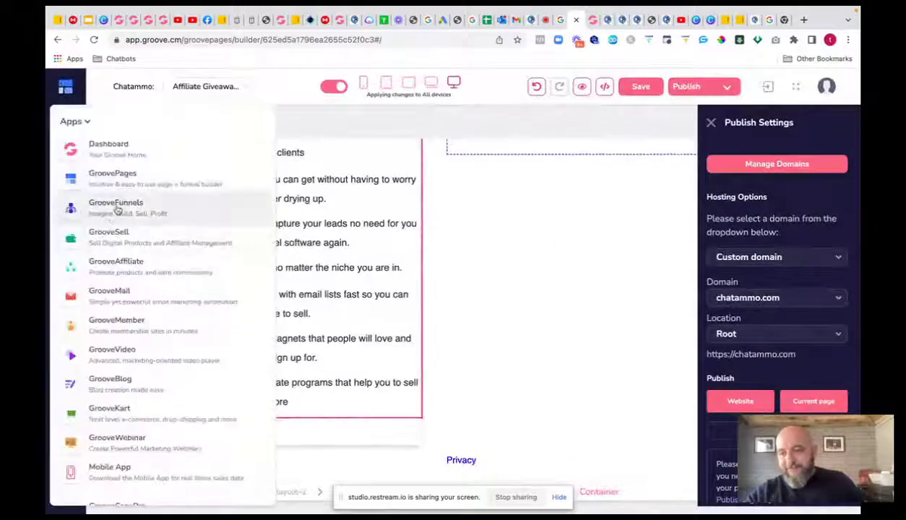
click(147, 325)
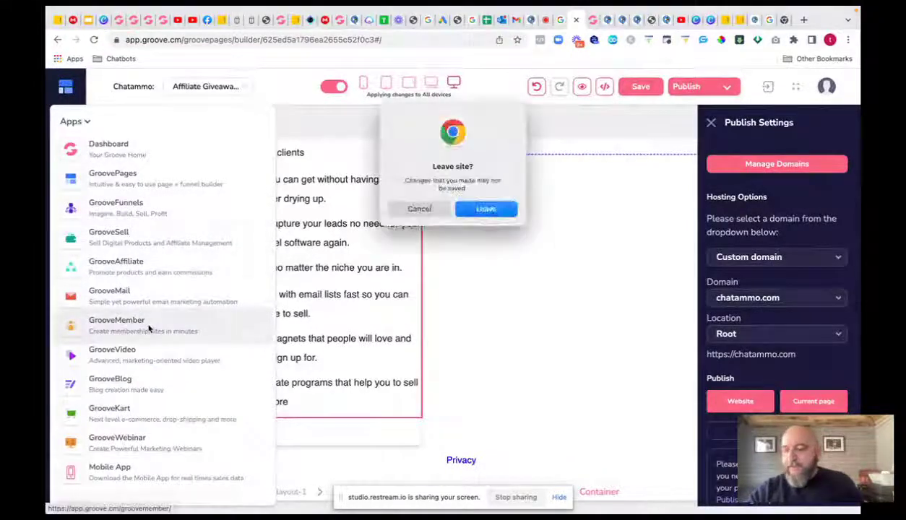
click(508, 210)
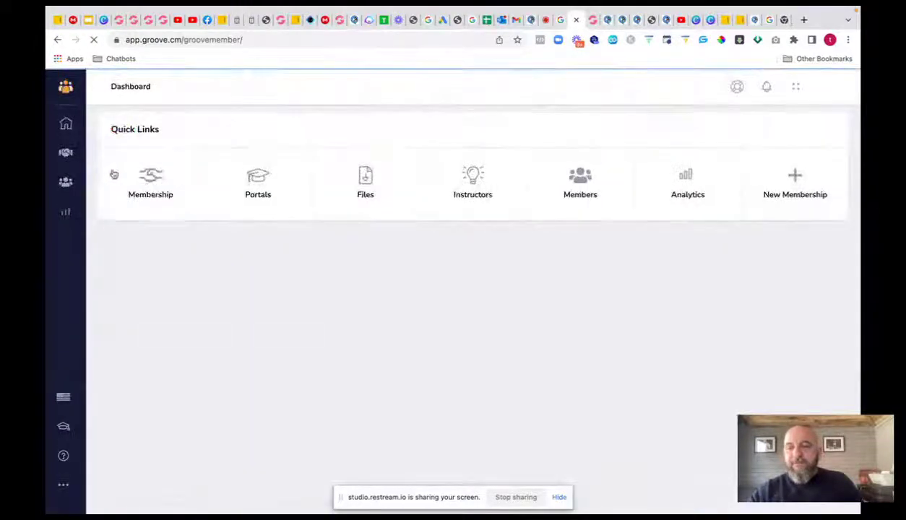
click(144, 182)
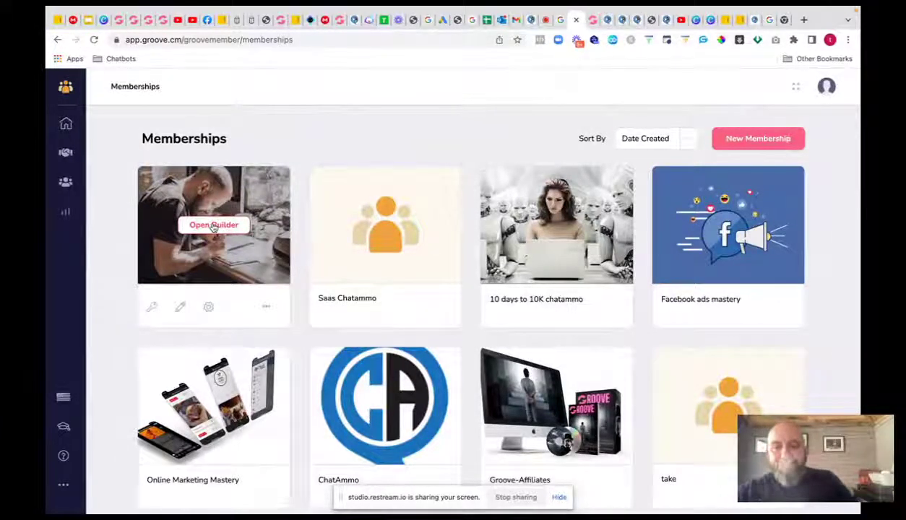
click(214, 226)
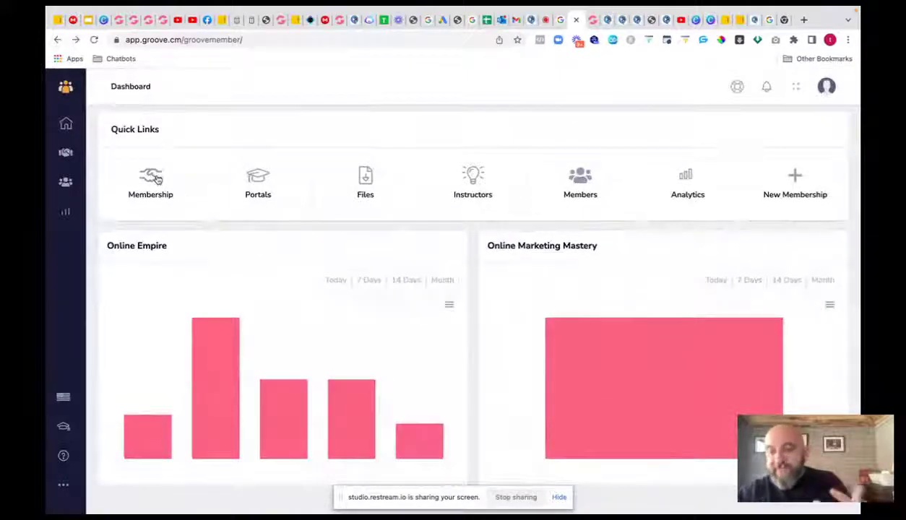
click(156, 178)
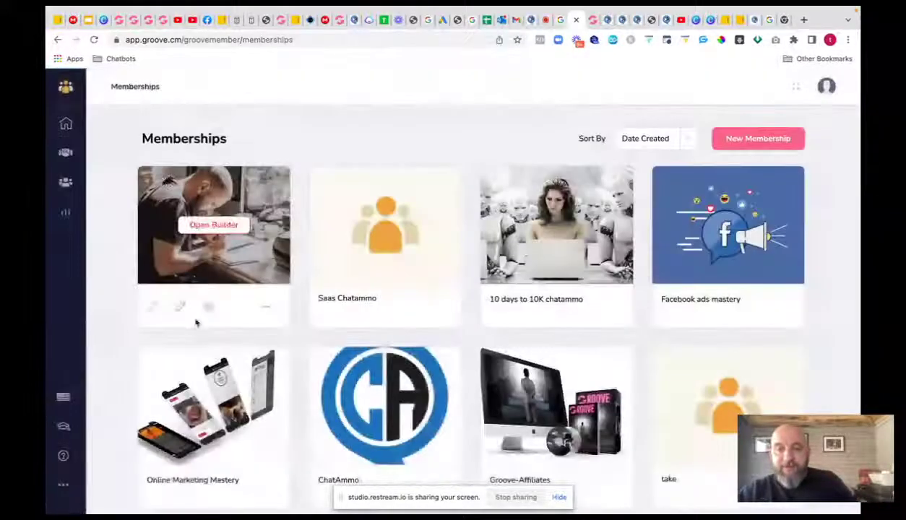
click(181, 308)
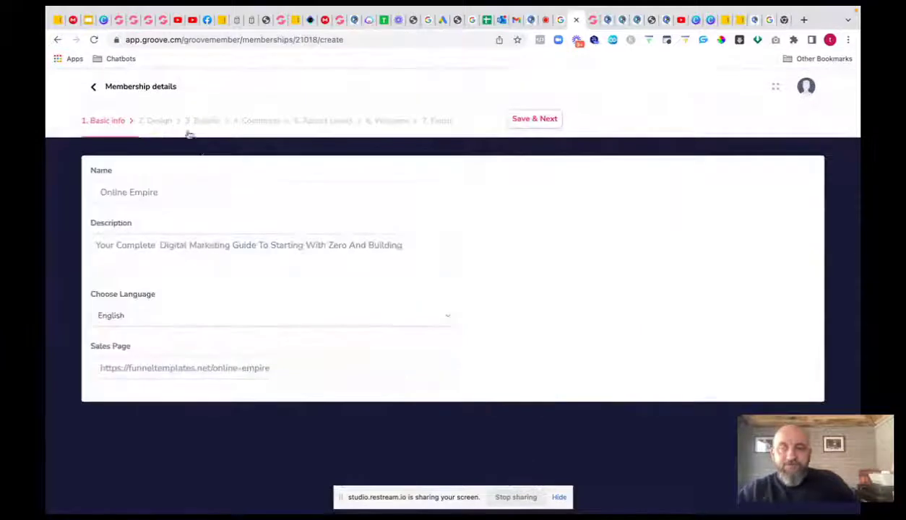
- Save each wizard step through Design, Builder and Comments to reach step 5, Access levels
click(535, 120)
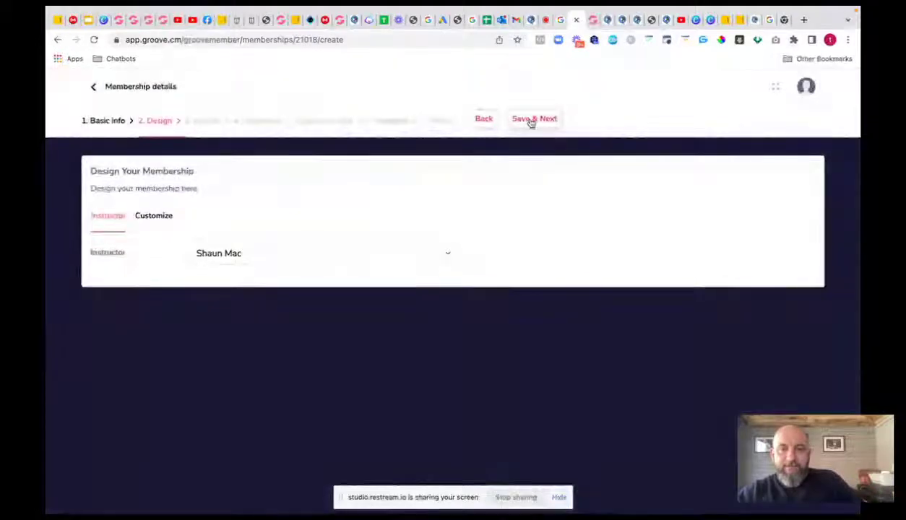
click(532, 120)
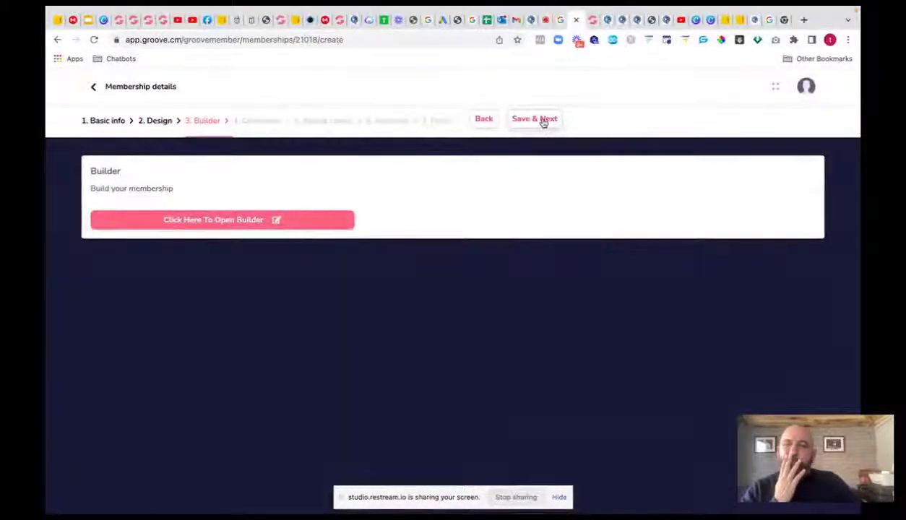
click(544, 122)
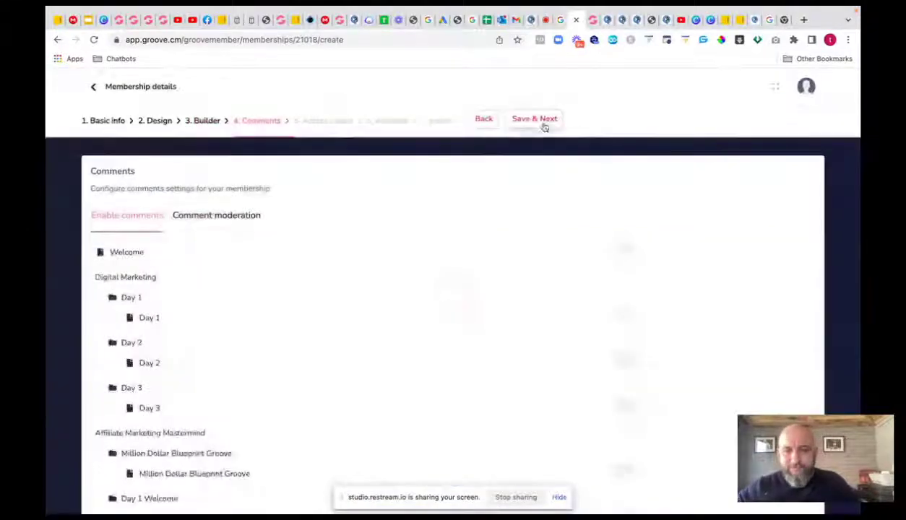
click(537, 122)
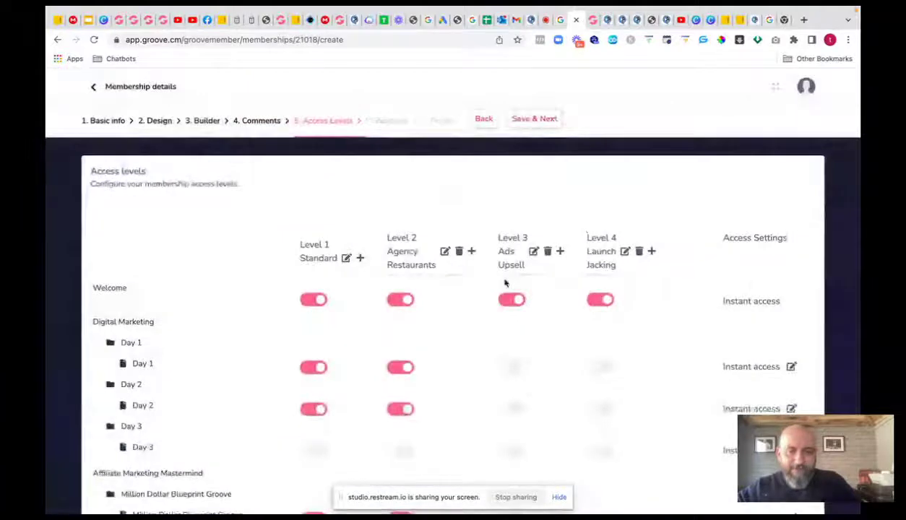
- Give Level 1 and Level 2 access to the Day 3 lesson
scroll(508, 283, down, 3)
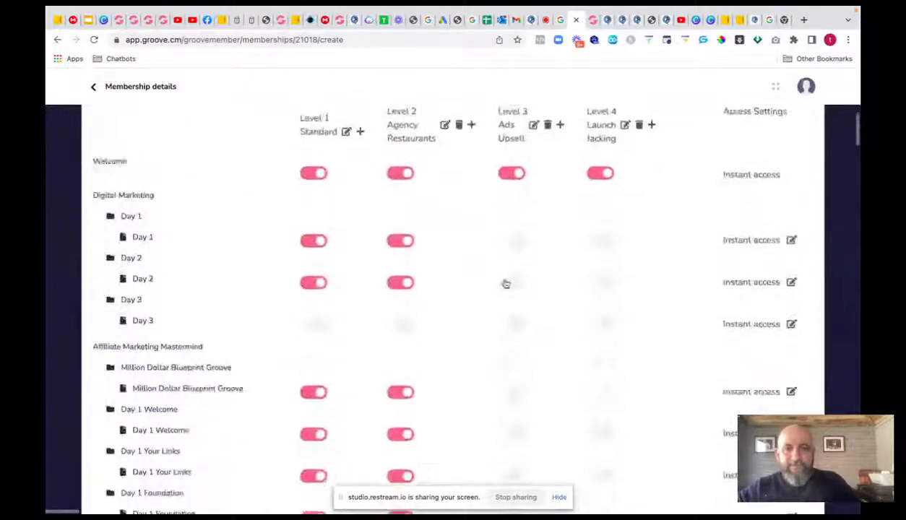
scroll(504, 286, down, 1)
click(316, 270)
click(401, 273)
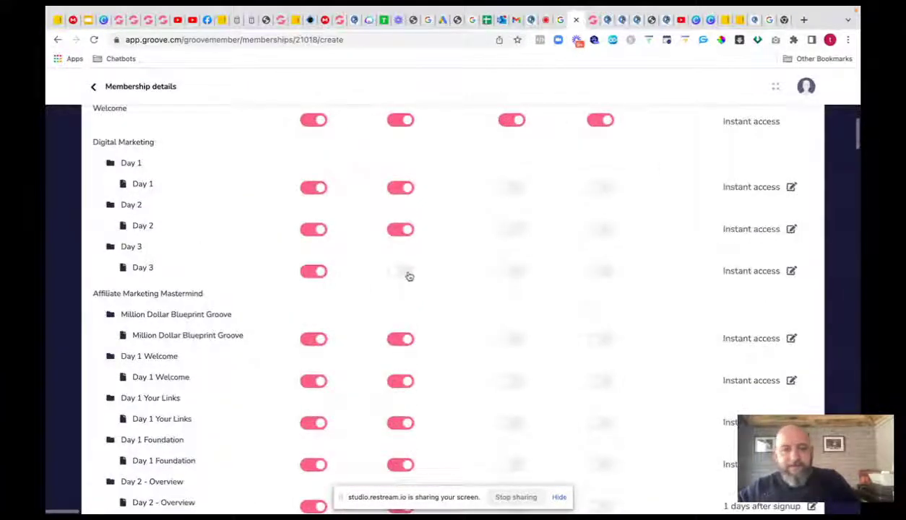
- Give Level 1 access to the LaunchJacking lessons, from Secret To LaunchJacking Success to Making A Review
scroll(475, 283, down, 2)
scroll(474, 283, down, 15)
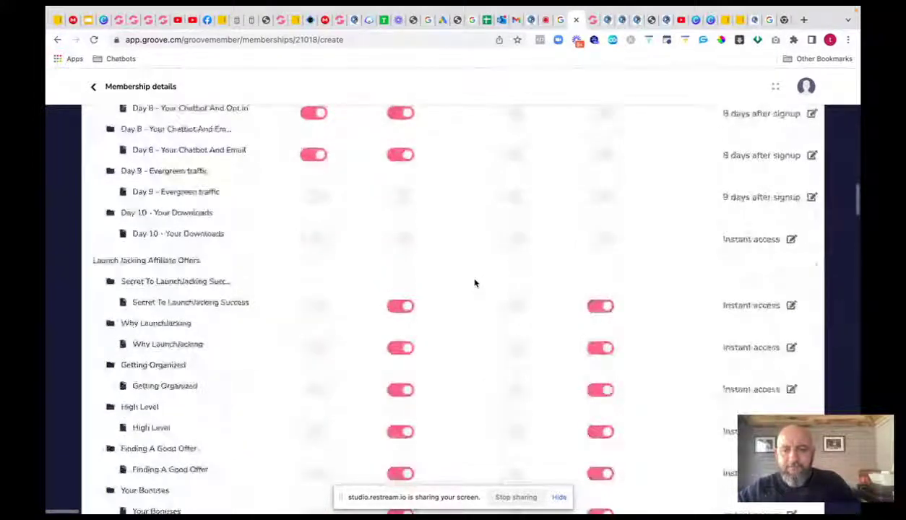
scroll(475, 283, down, 2)
click(313, 208)
click(314, 249)
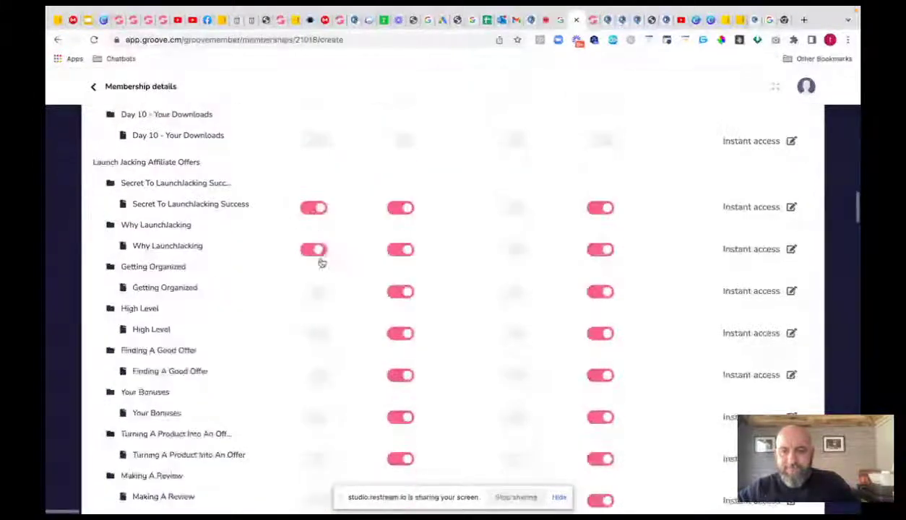
click(314, 291)
click(318, 333)
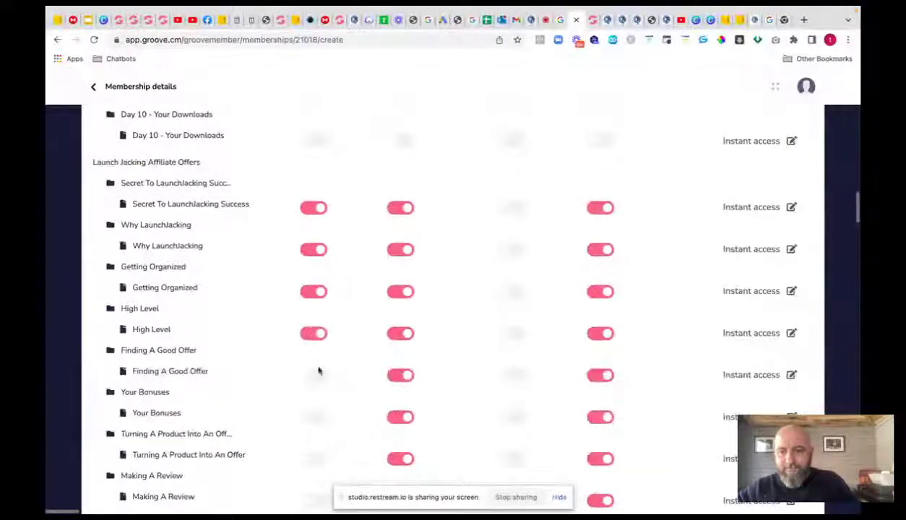
click(317, 375)
click(320, 419)
click(312, 458)
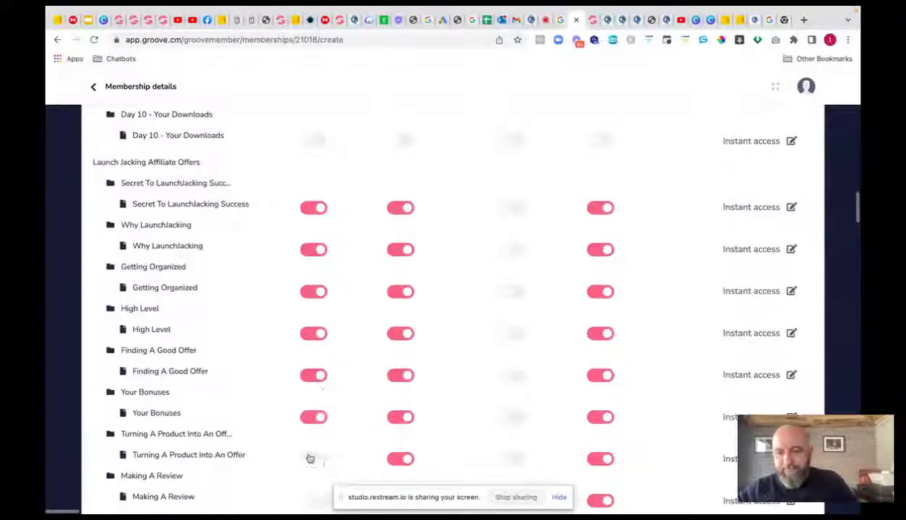
scroll(318, 326, down, 4)
click(315, 308)
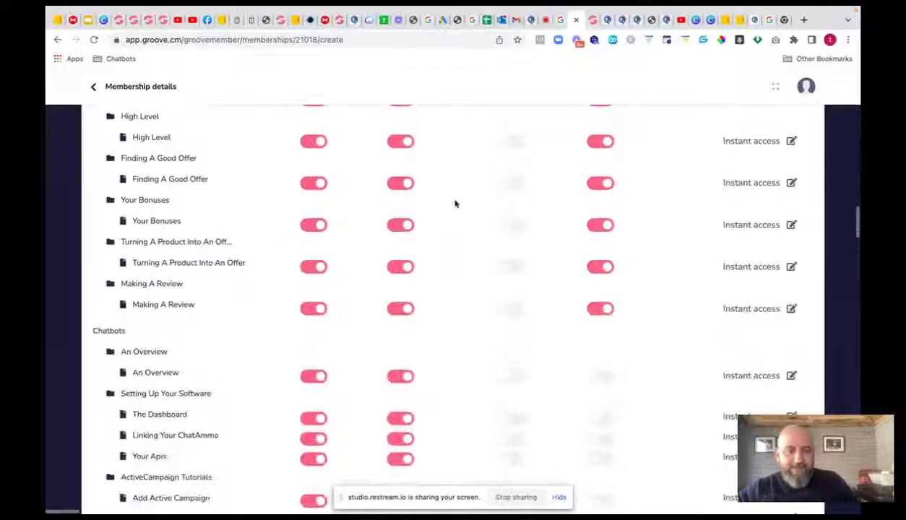
- Toggle Standard access off and back on for the LaunchJacking lessons, then save the access levels
scroll(457, 208, up, 6)
scroll(457, 208, up, 15)
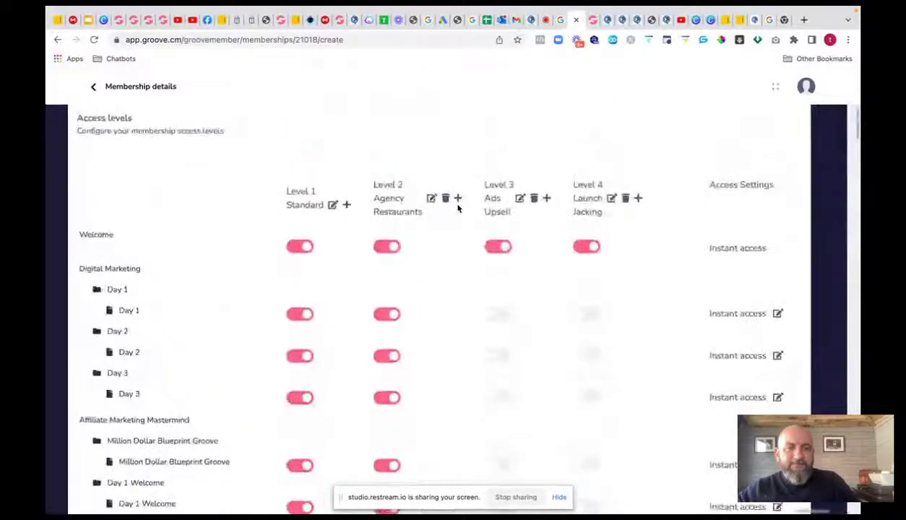
scroll(482, 232, down, 15)
scroll(483, 232, down, 2)
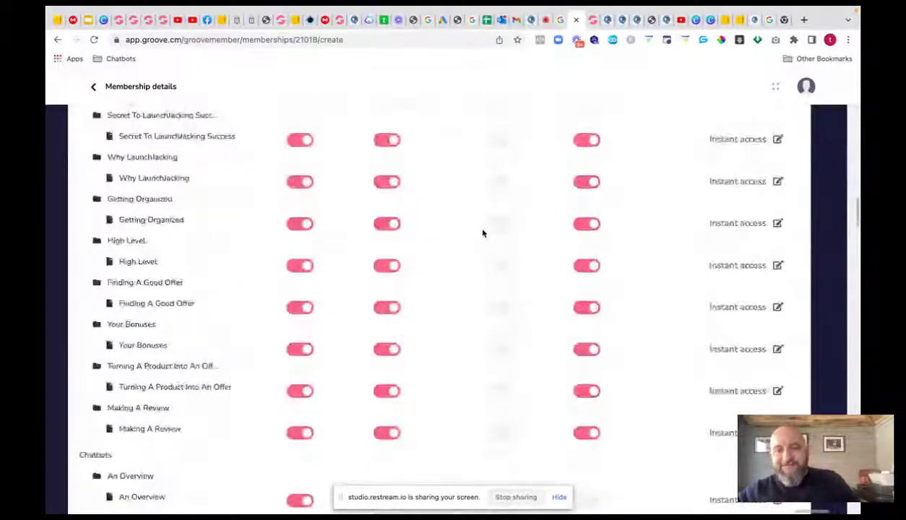
click(298, 139)
click(298, 181)
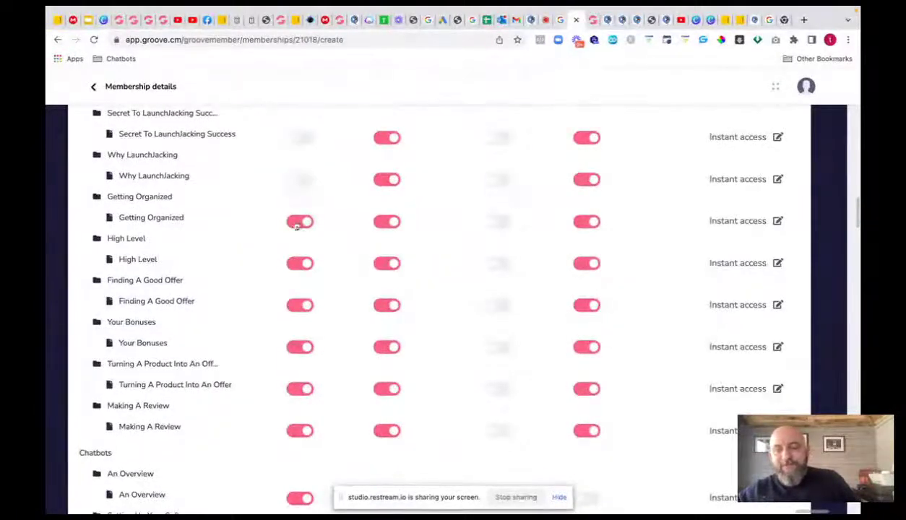
click(296, 224)
click(293, 266)
click(293, 309)
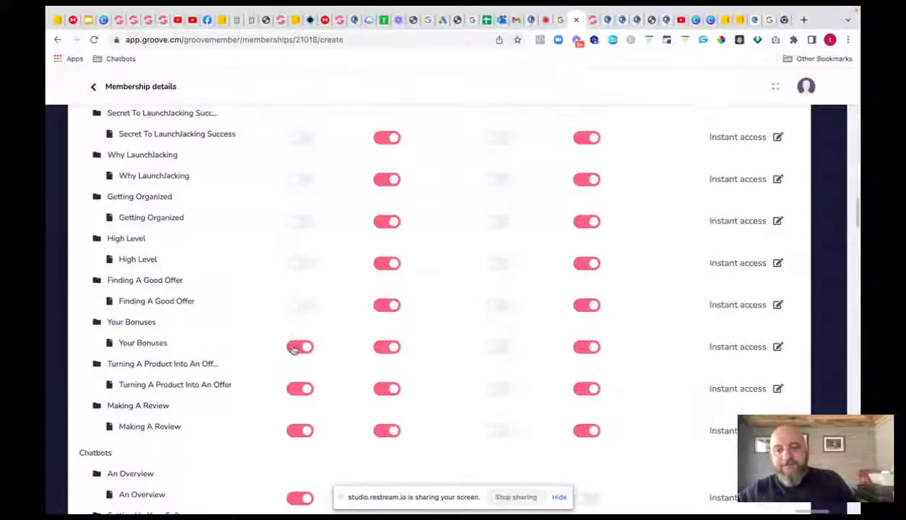
click(294, 347)
click(299, 305)
click(308, 348)
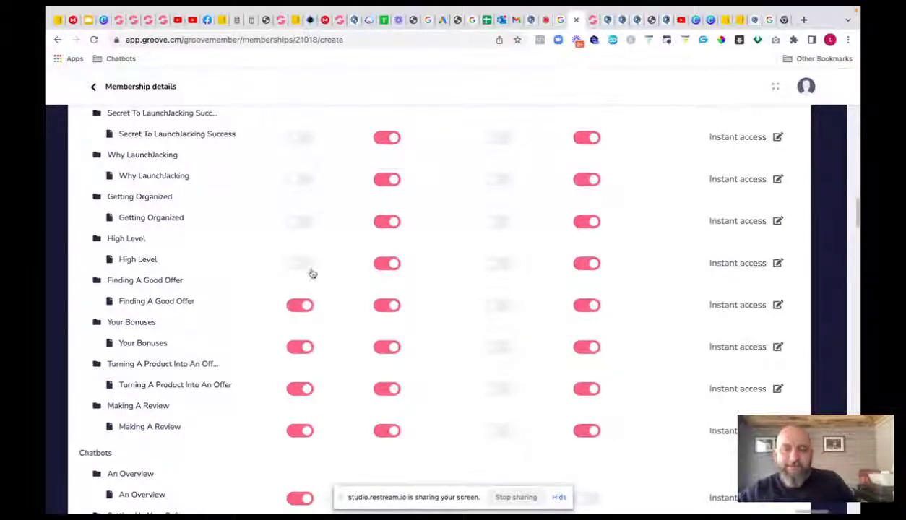
click(303, 265)
click(304, 221)
click(306, 179)
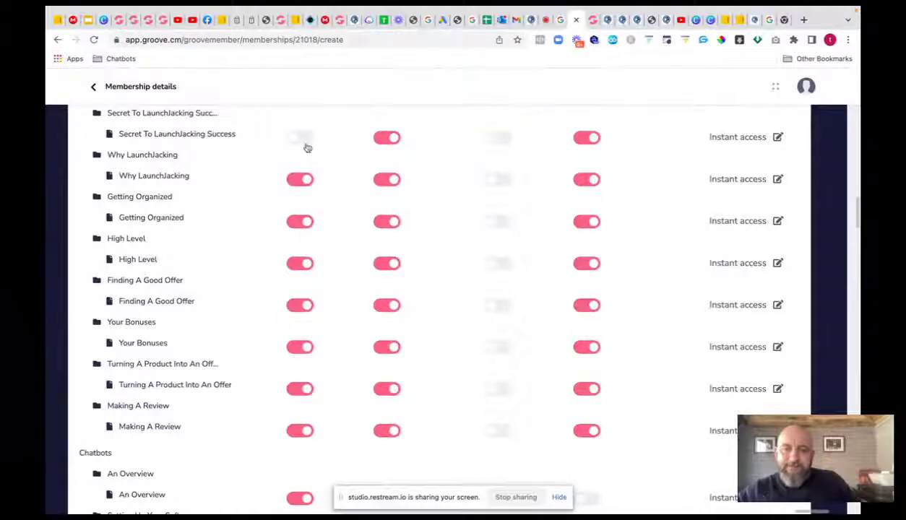
click(300, 139)
scroll(634, 180, up, 15)
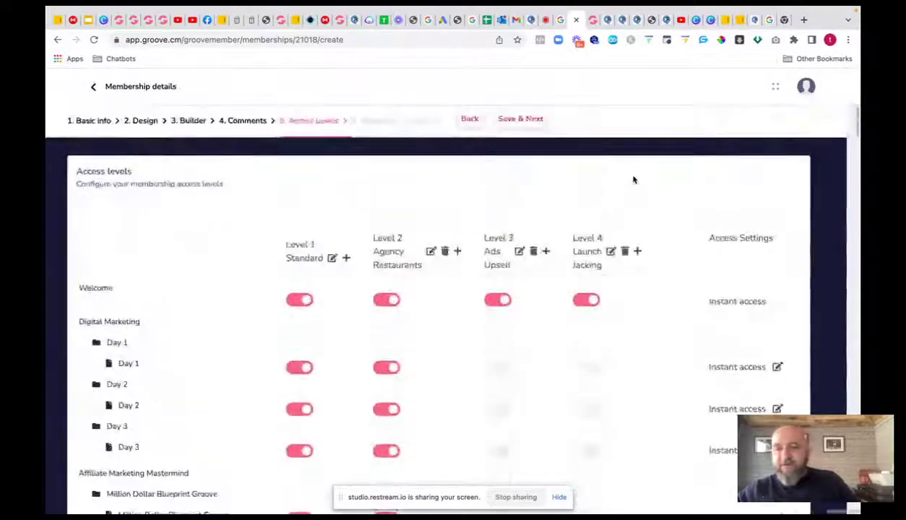
click(526, 120)
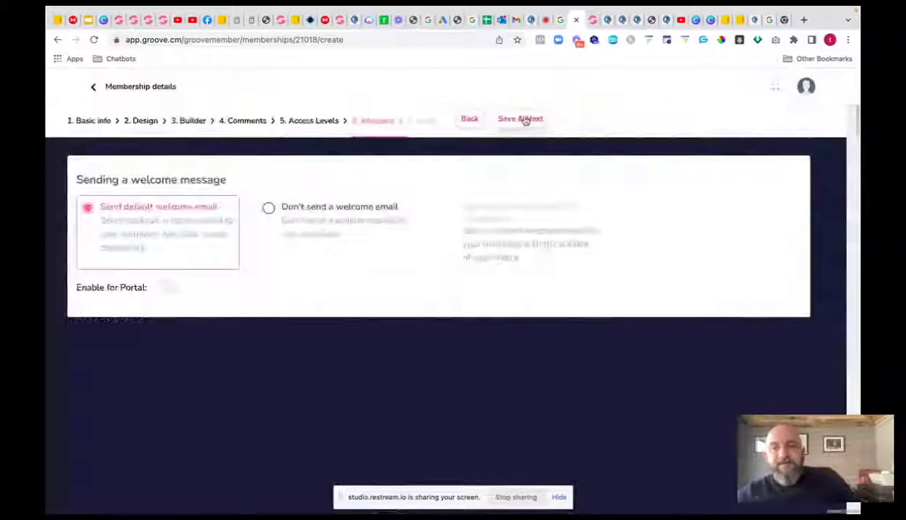
- Save the welcome-message step and open the Online Empire member area as admin in a new tab
click(522, 119)
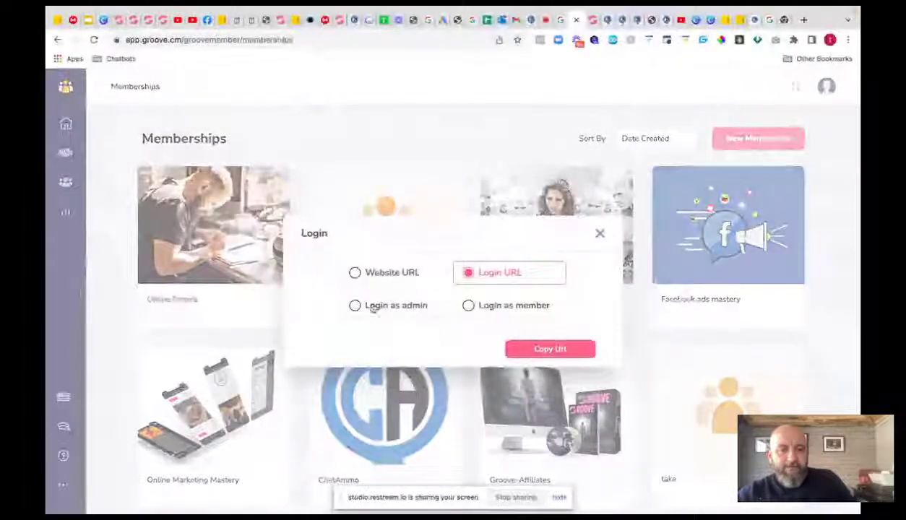
click(371, 307)
click(550, 348)
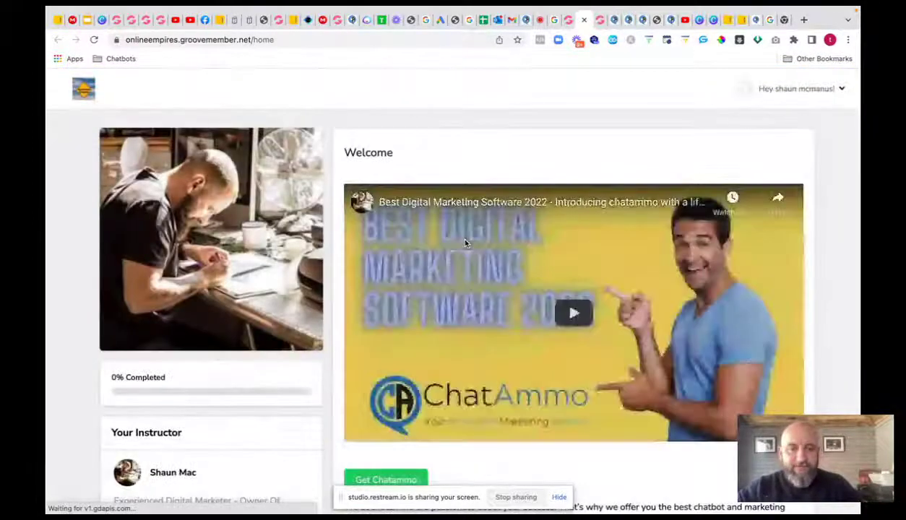
- Open the welcome video 'Best Digital Marketing Software 2022 - Introducing chatammo' on YouTube via its share link
scroll(491, 254, down, 1)
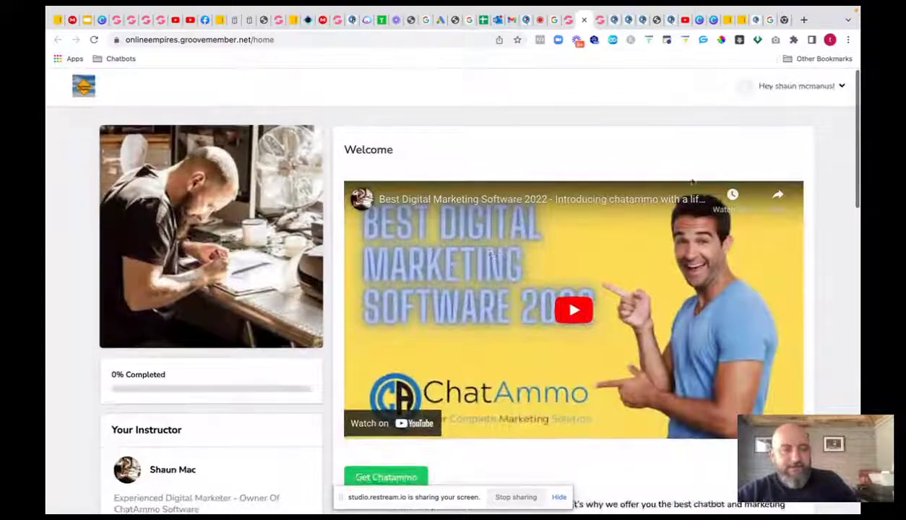
click(778, 195)
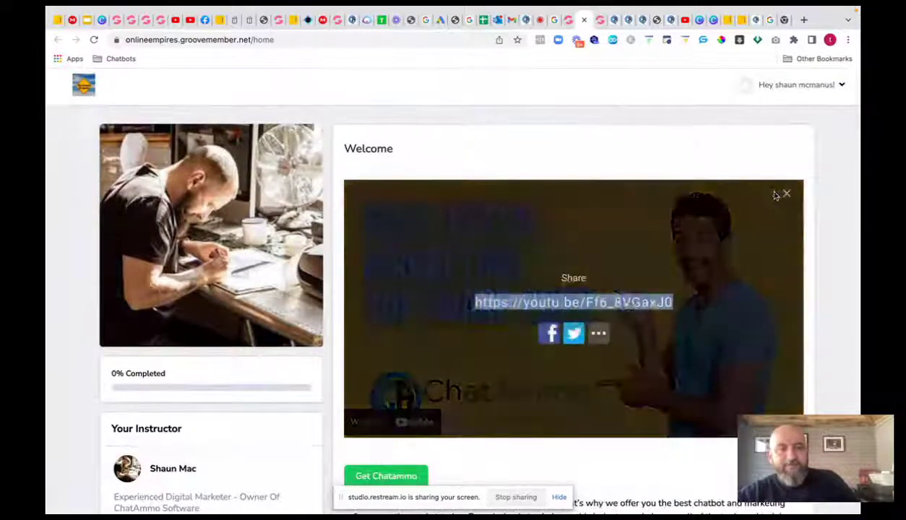
click(586, 304)
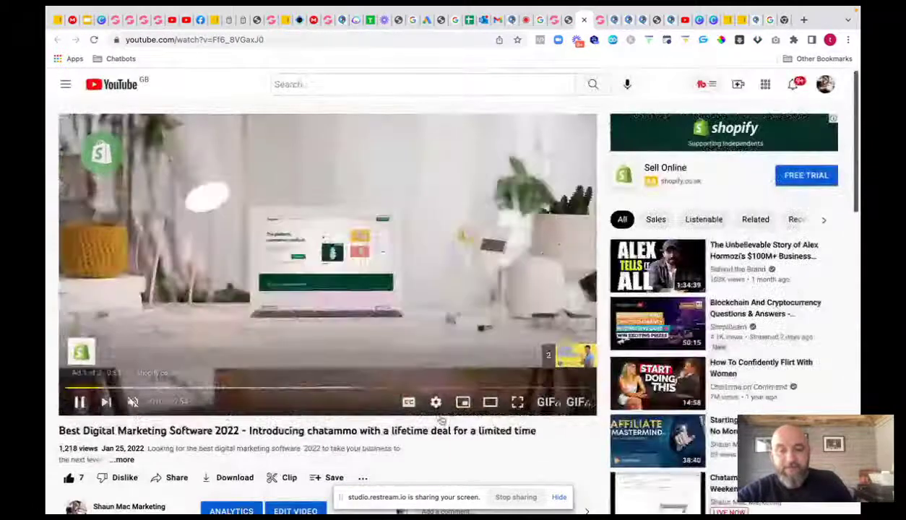
- Select the video's share link, then switch to the chatammo.com affiliate checkout page
scroll(344, 422, down, 1)
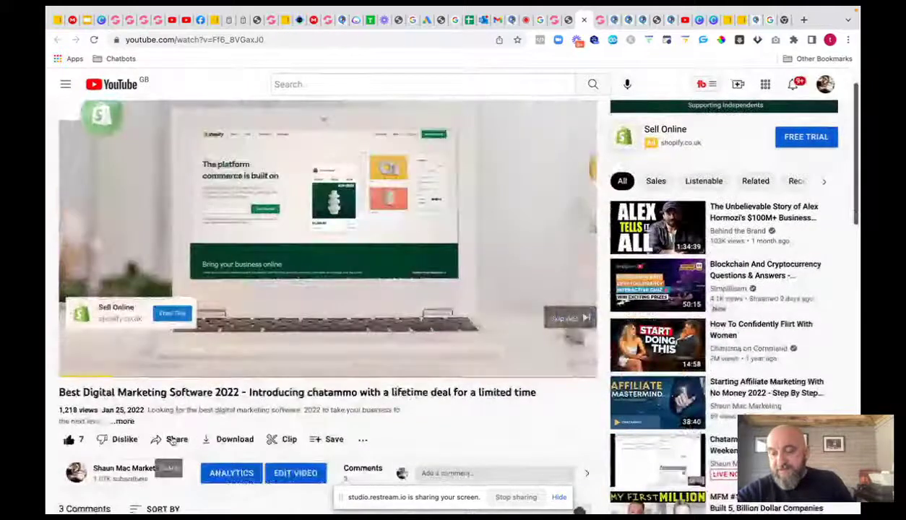
click(176, 441)
click(440, 354)
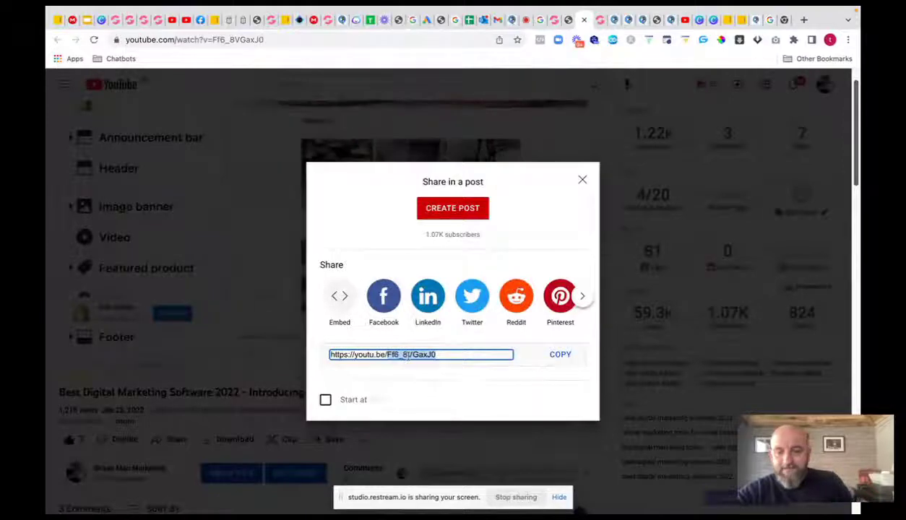
click(599, 20)
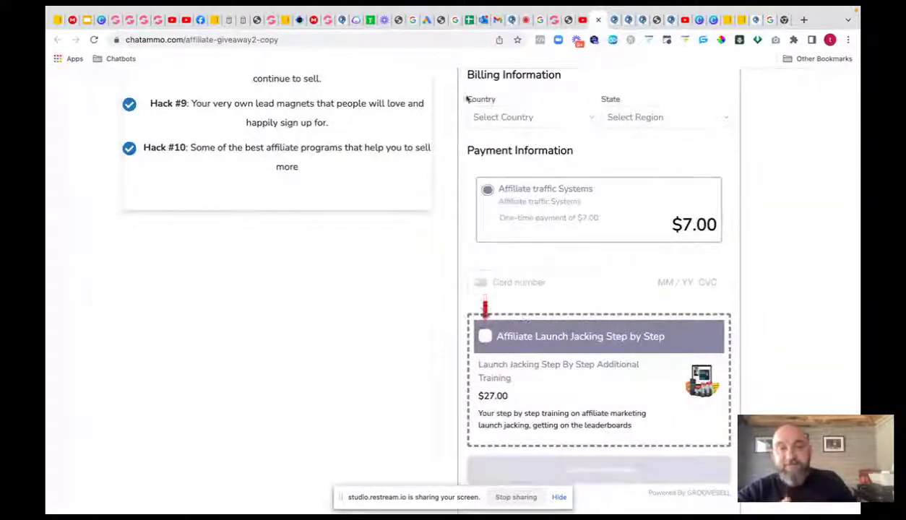
- Close the affiliate checkout and YouTube tabs, then return to the chat plugin embed code page
click(596, 20)
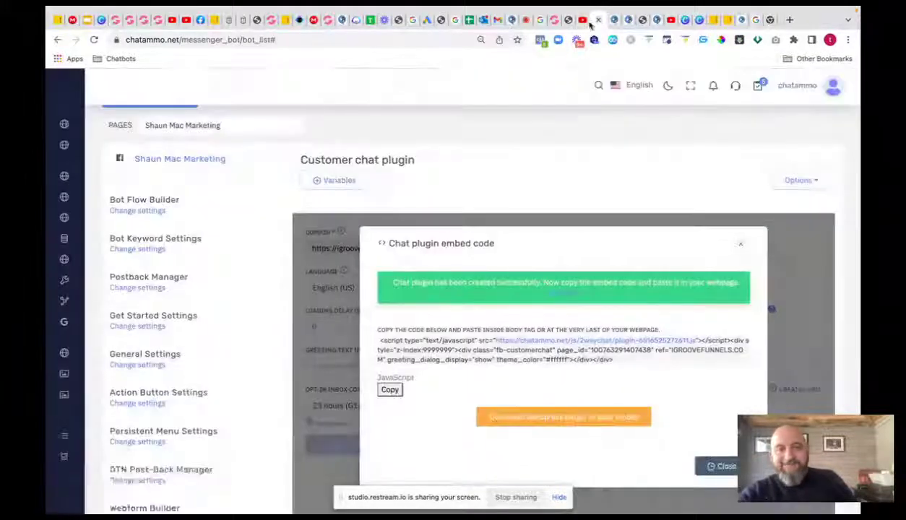
click(583, 20)
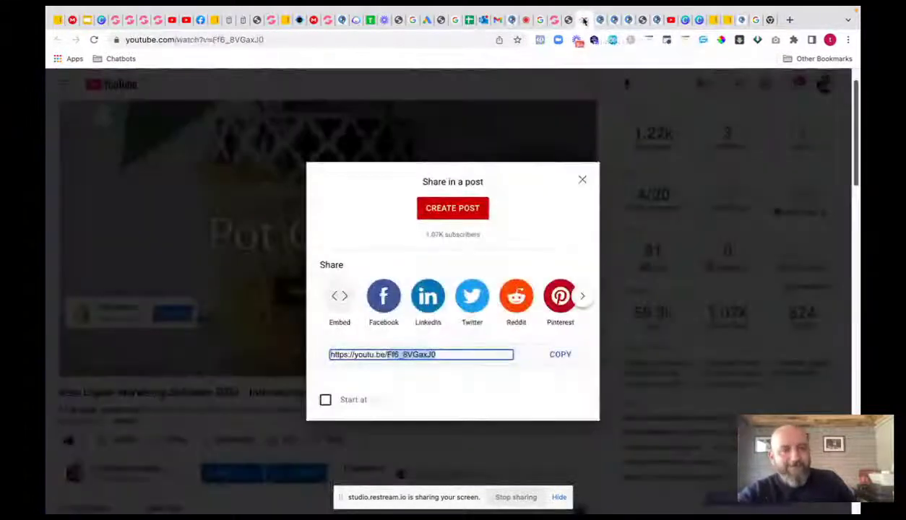
click(585, 20)
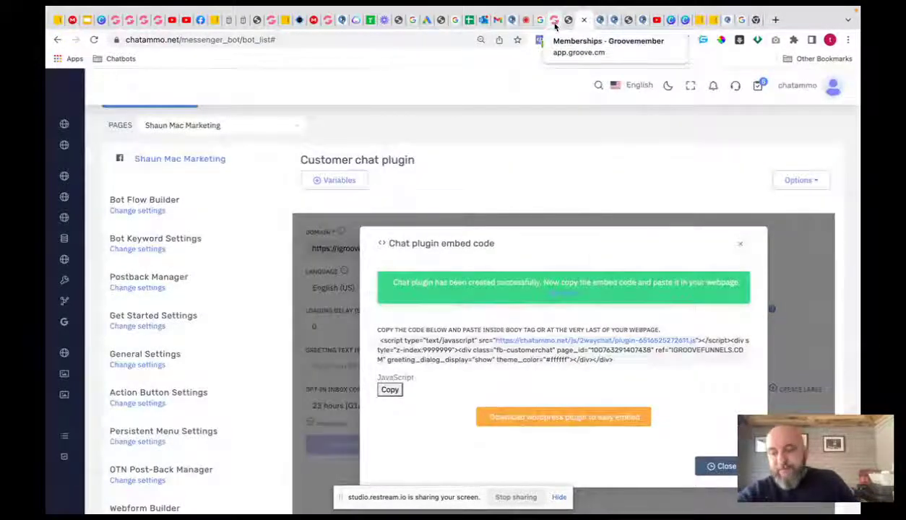
click(554, 24)
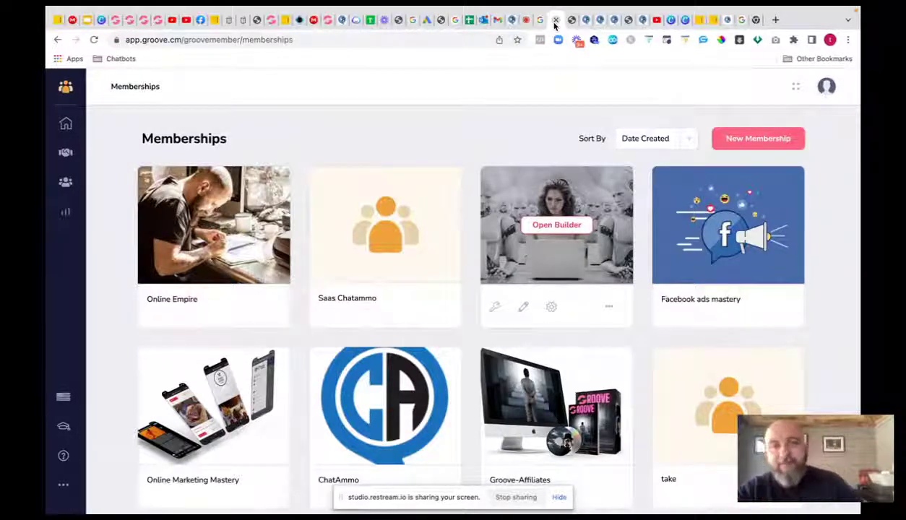
click(577, 19)
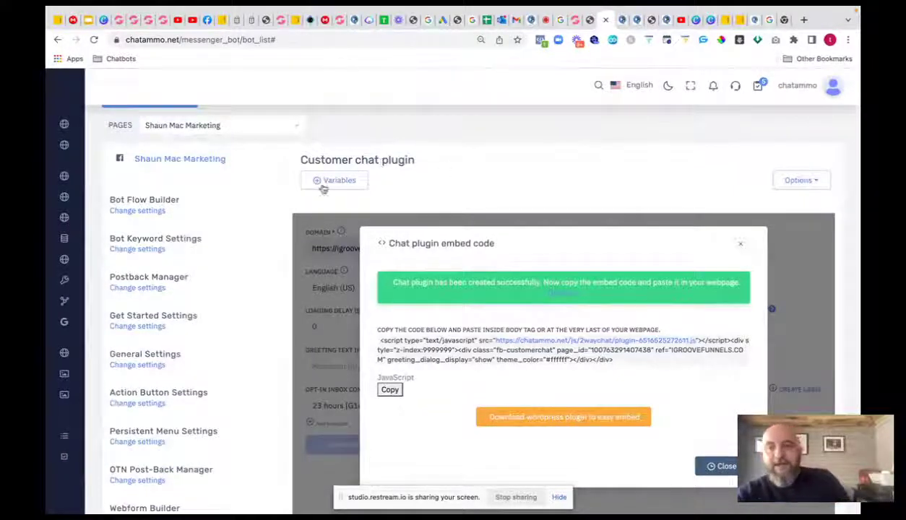
mouse_move(88, 126)
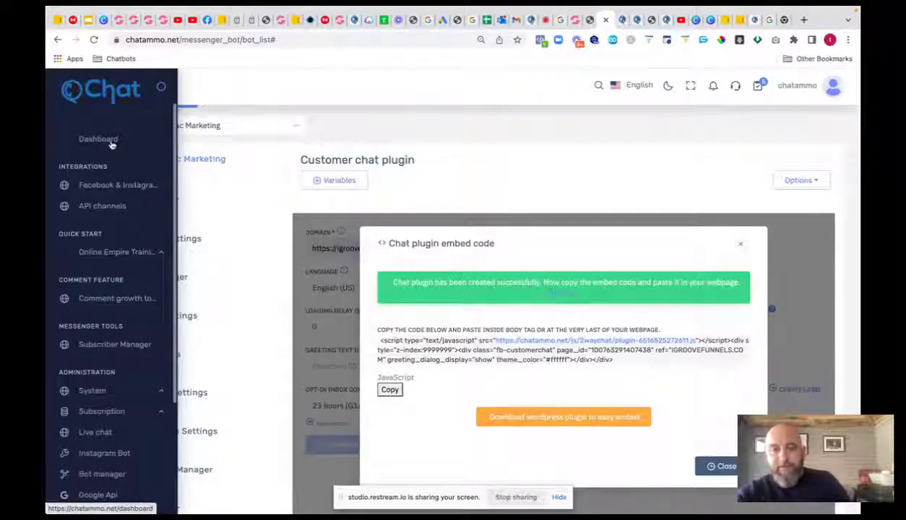
- Return to the memberships list and open GroovePages from the Groove Apps panel
click(565, 19)
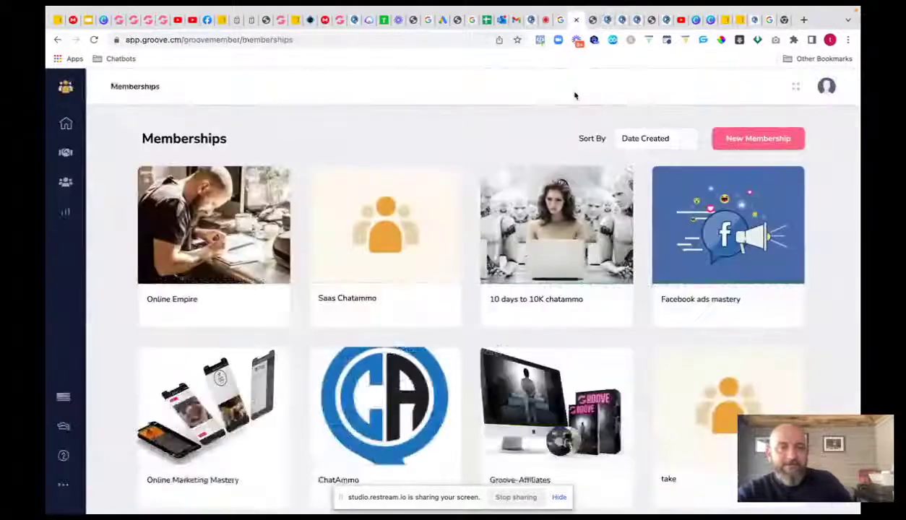
click(55, 100)
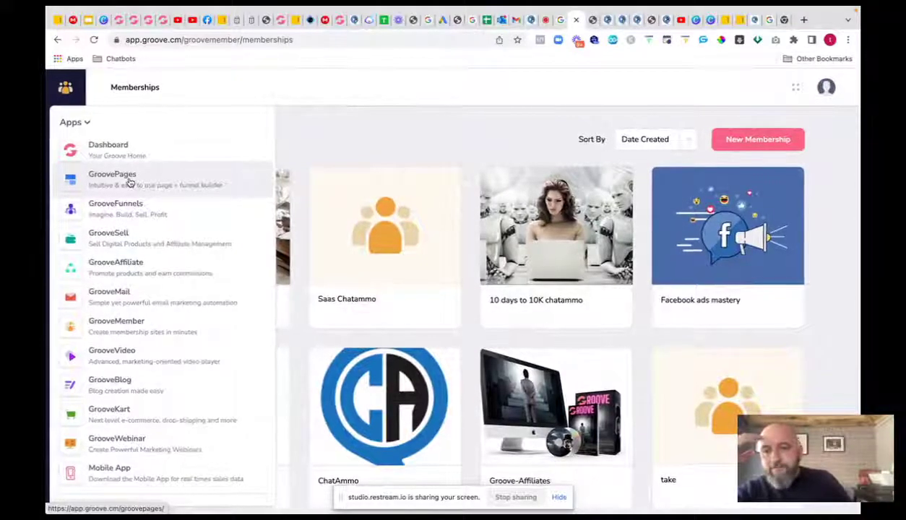
click(131, 182)
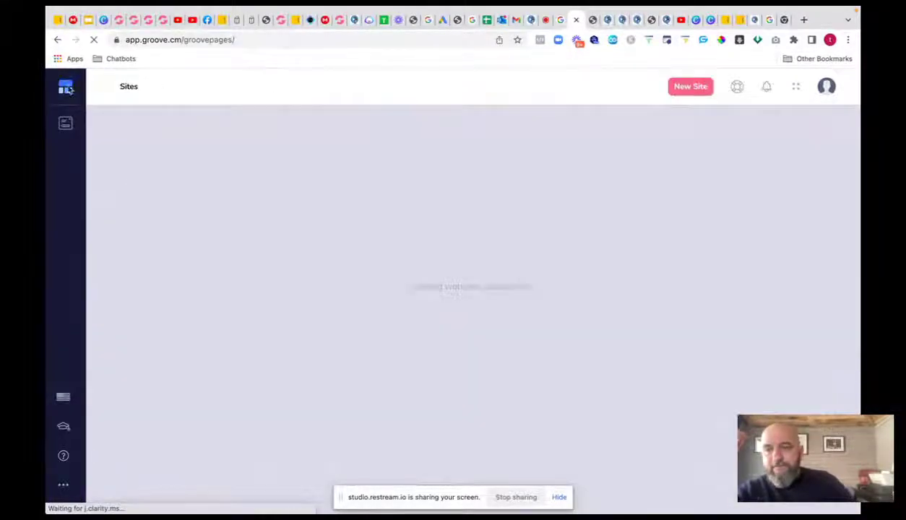
mouse_move(70, 94)
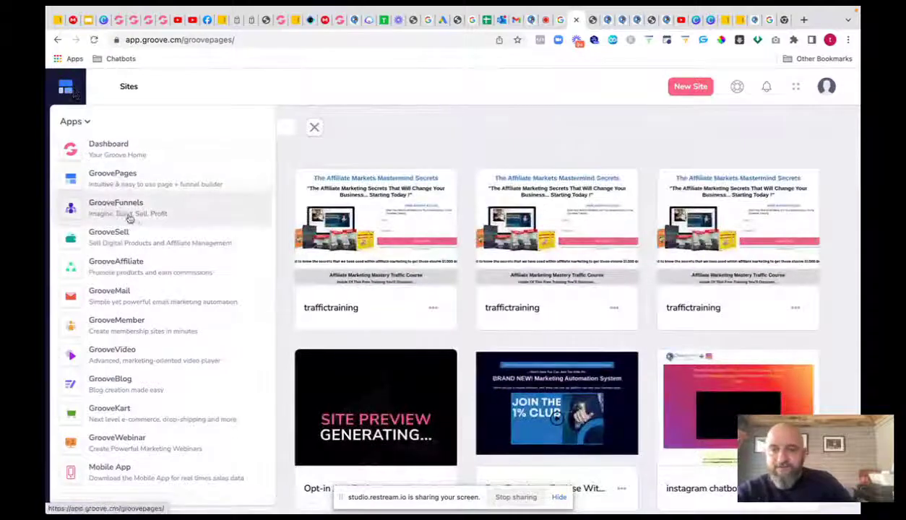
- Open GrooveSell from the Apps panel and show its Product Funnels page
click(122, 237)
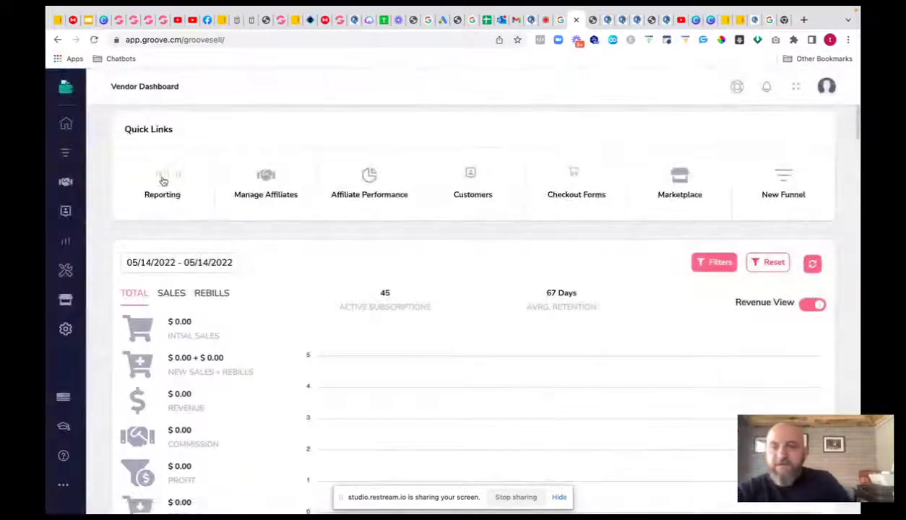
click(66, 152)
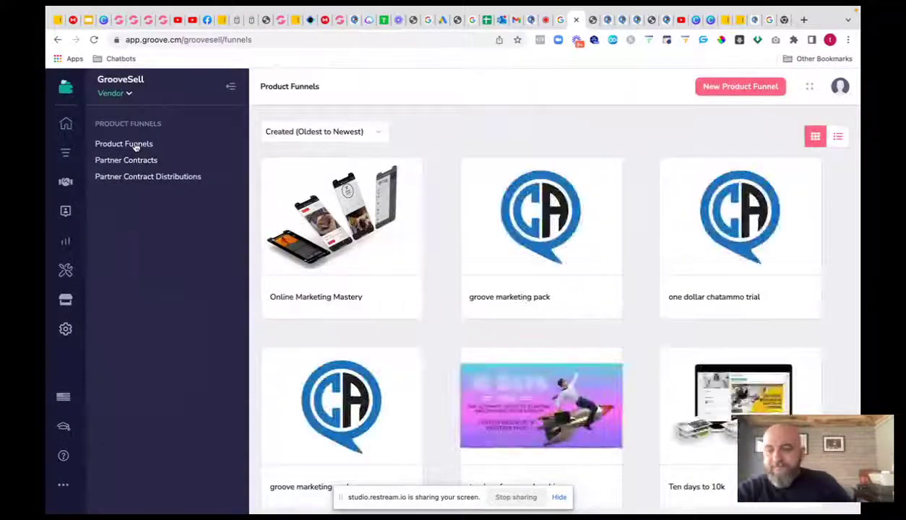
- Create the product funnel 'test', fixing the misspelled name, with internal name and description 'test'
click(717, 88)
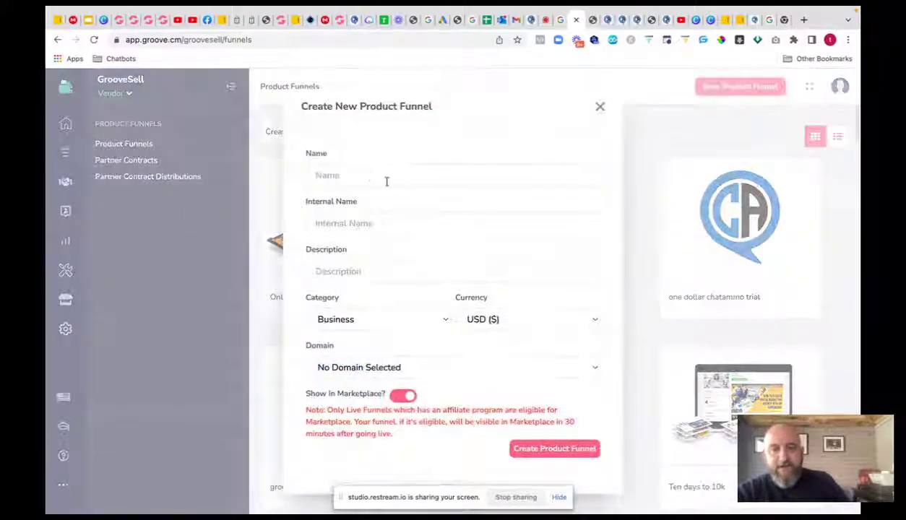
click(371, 176)
text(tyest)
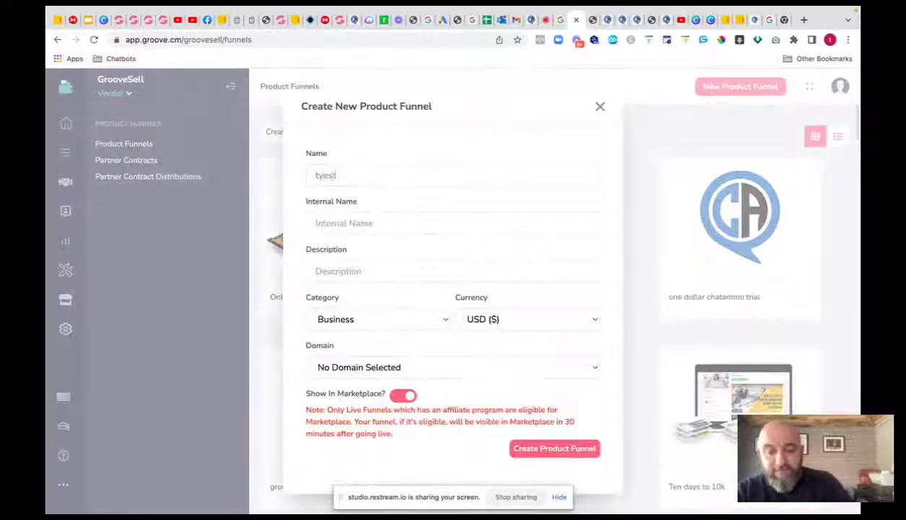
mouse_move(340, 174)
mouse_down()
mouse_move(318, 176)
mouse_move(342, 182)
mouse_up()
text(test)
click(368, 225)
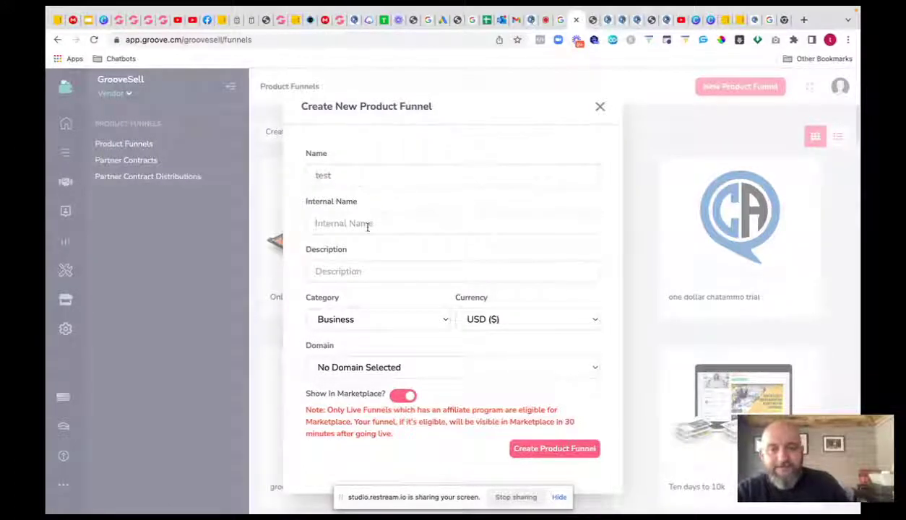
text(test)
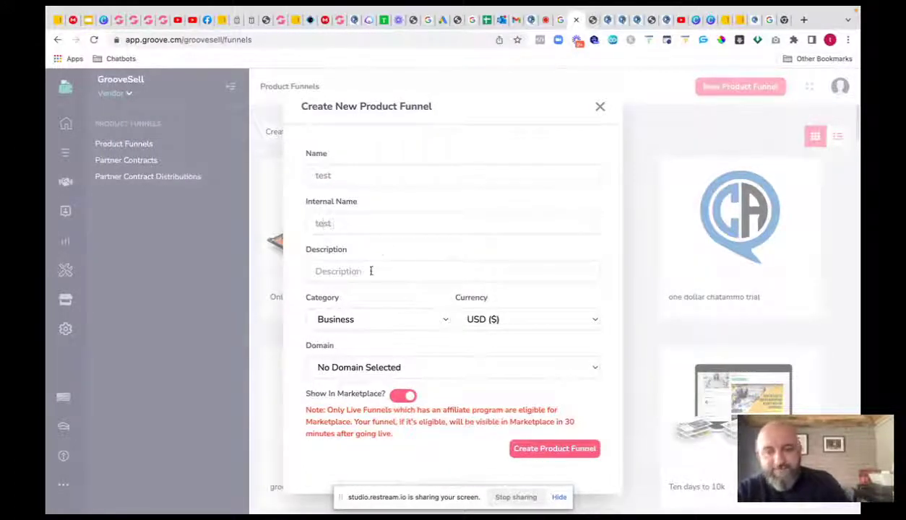
click(368, 270)
text(test)
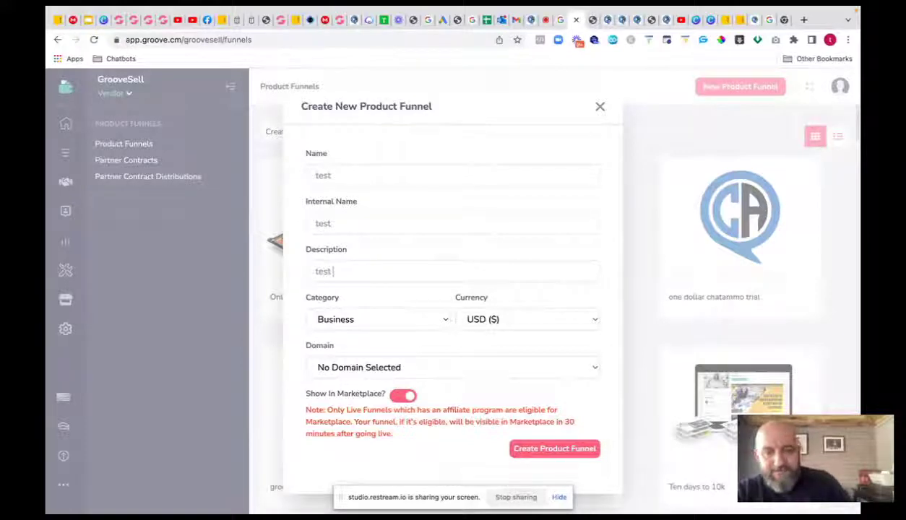
click(564, 452)
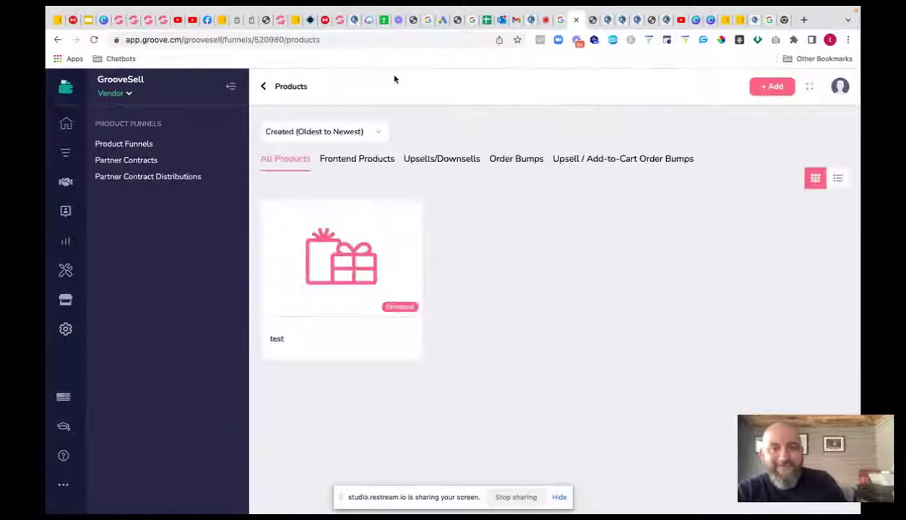
- Open the funnel's test product and save its info with internal name 'tes'
mouse_move(360, 284)
click(336, 257)
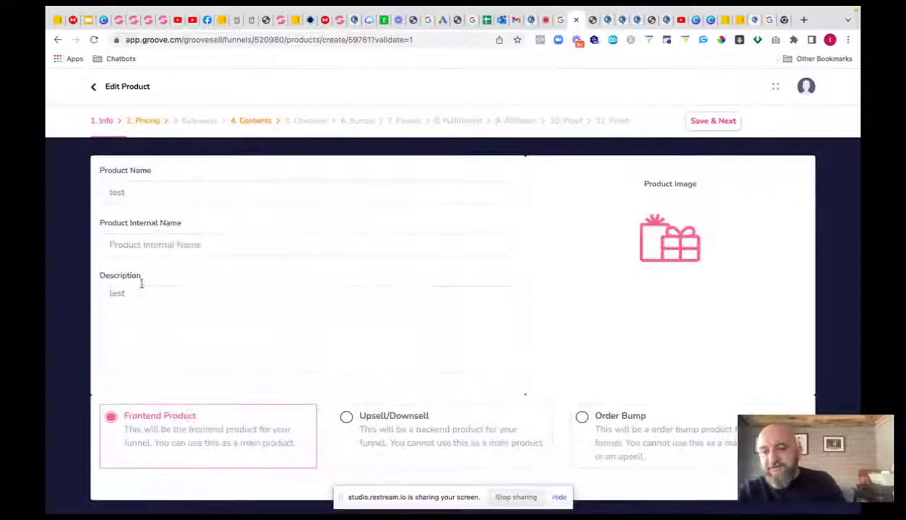
click(168, 247)
text(test)
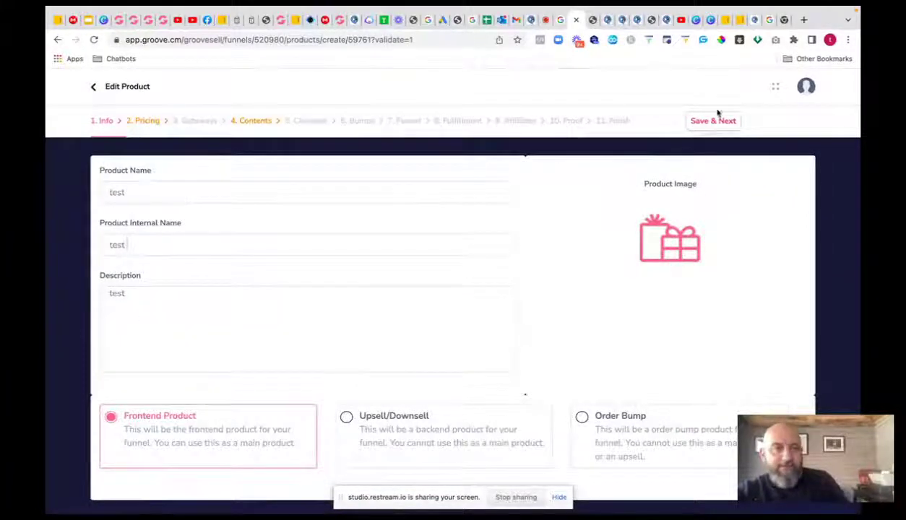
click(716, 121)
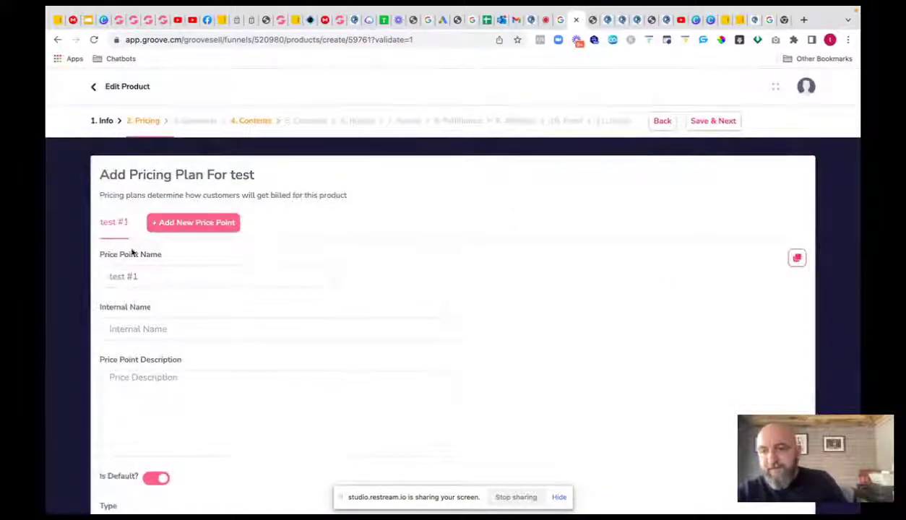
- Leave the trial off, set the price point description to 'test', and save the pricing
scroll(376, 241, down, 3)
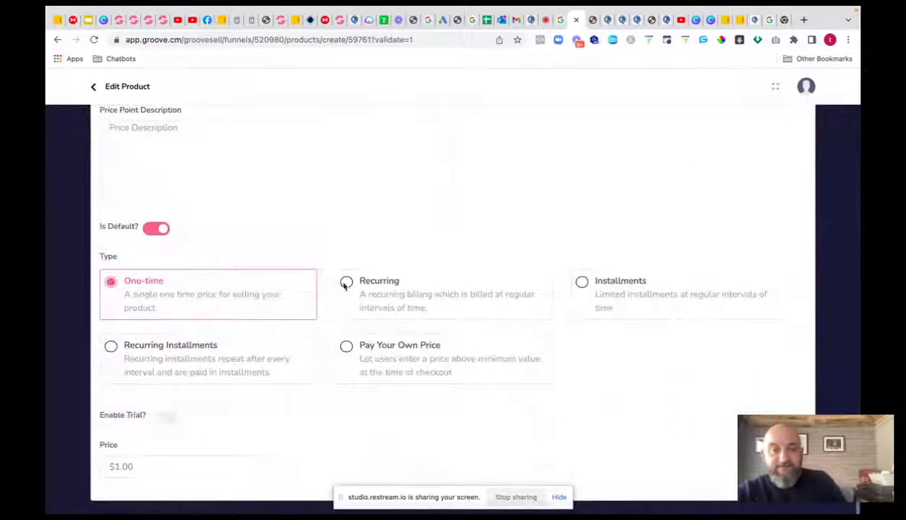
click(170, 421)
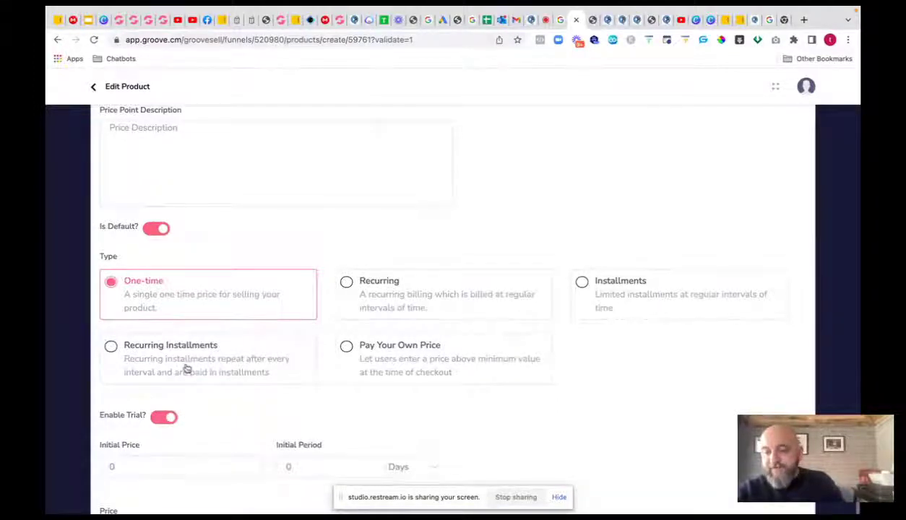
scroll(186, 368, down, 2)
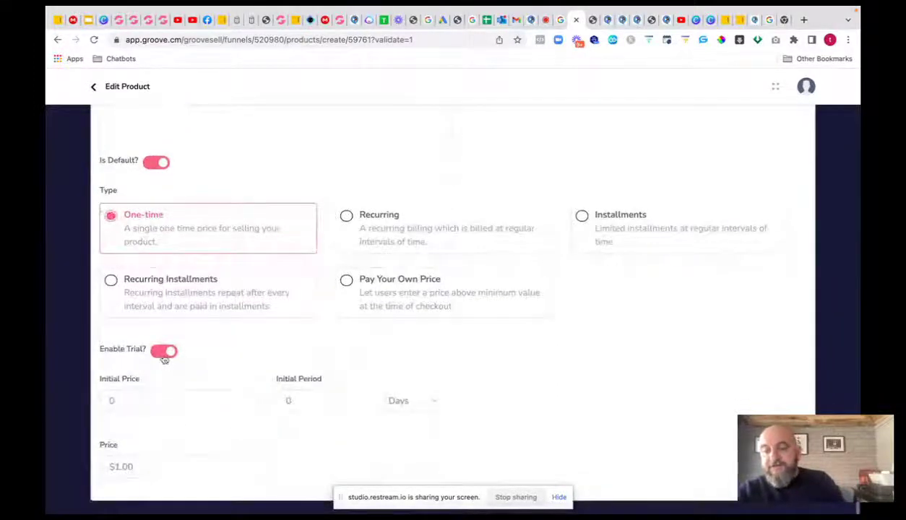
click(163, 352)
scroll(260, 174, up, 5)
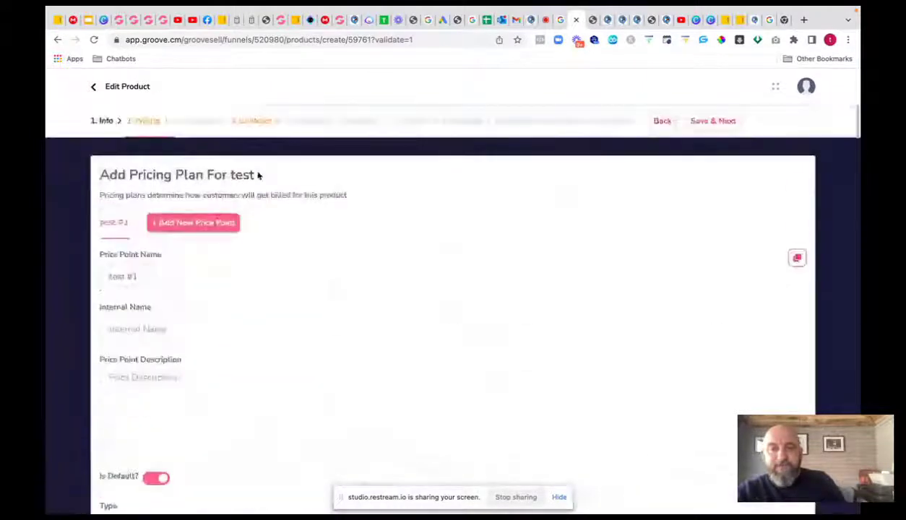
click(716, 122)
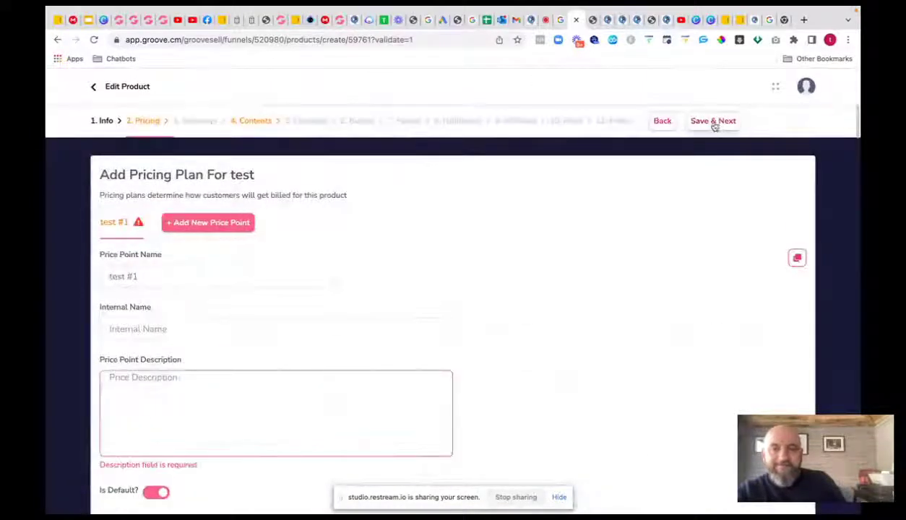
click(178, 389)
text(test)
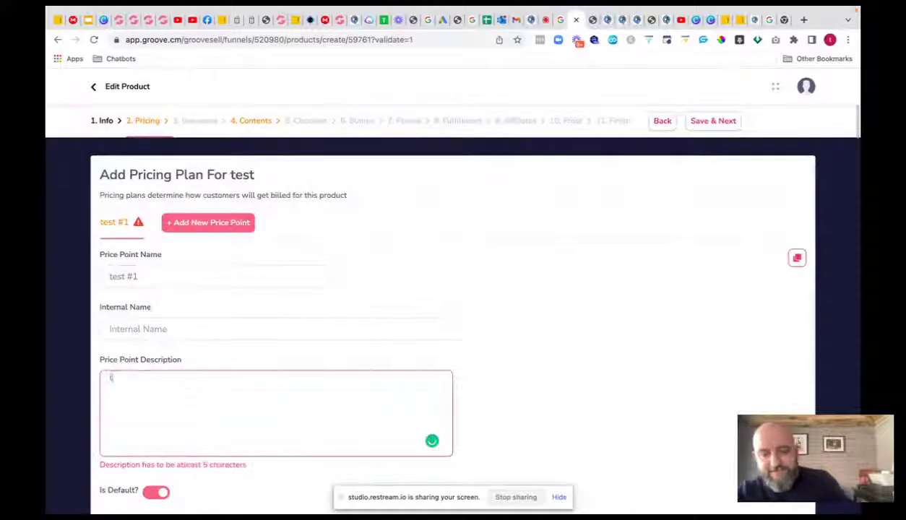
click(710, 122)
mouse_move(73, 8)
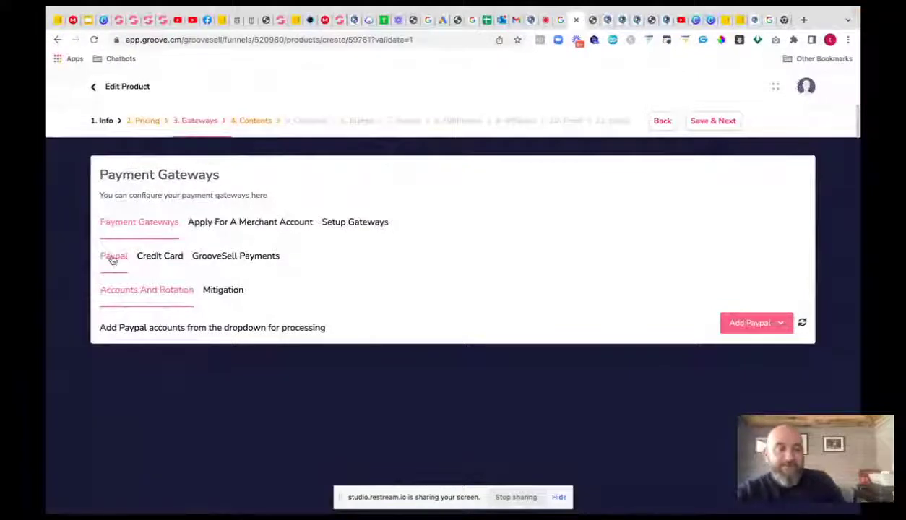
- Add the second credit card gateway account to the product and save the gateways
click(165, 258)
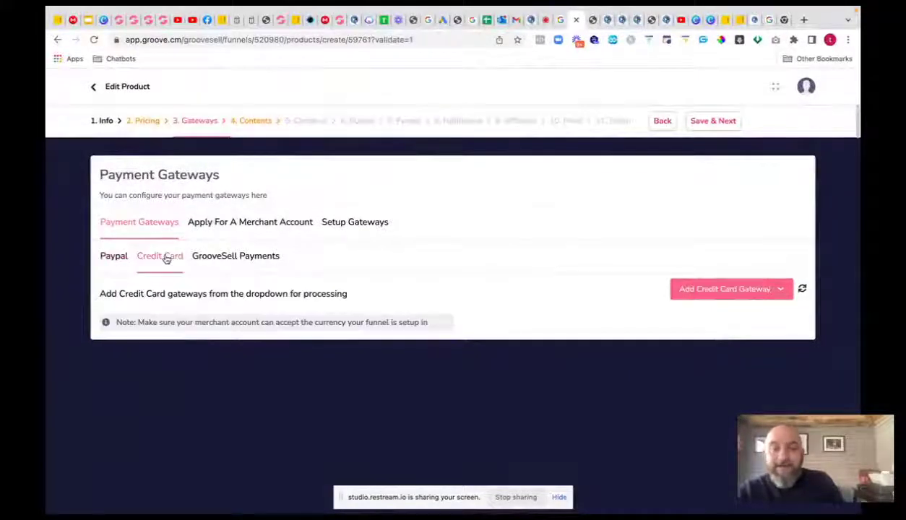
click(782, 290)
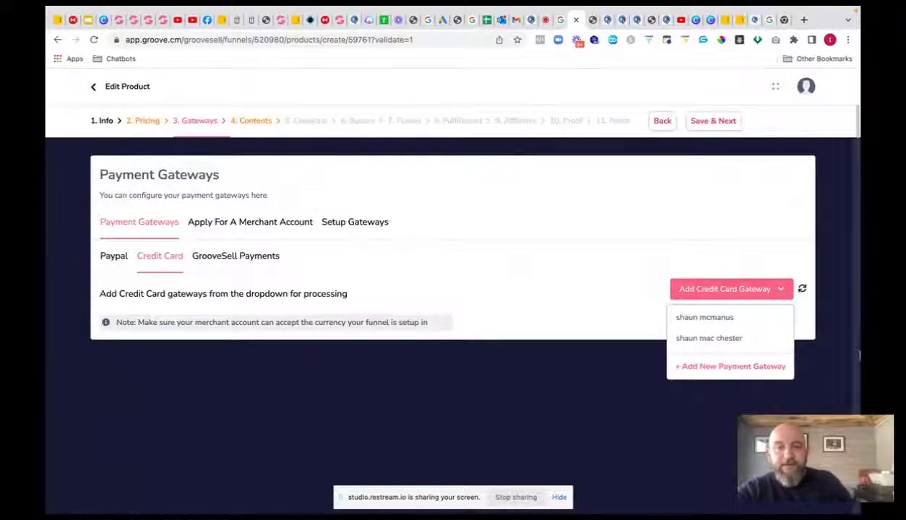
click(688, 336)
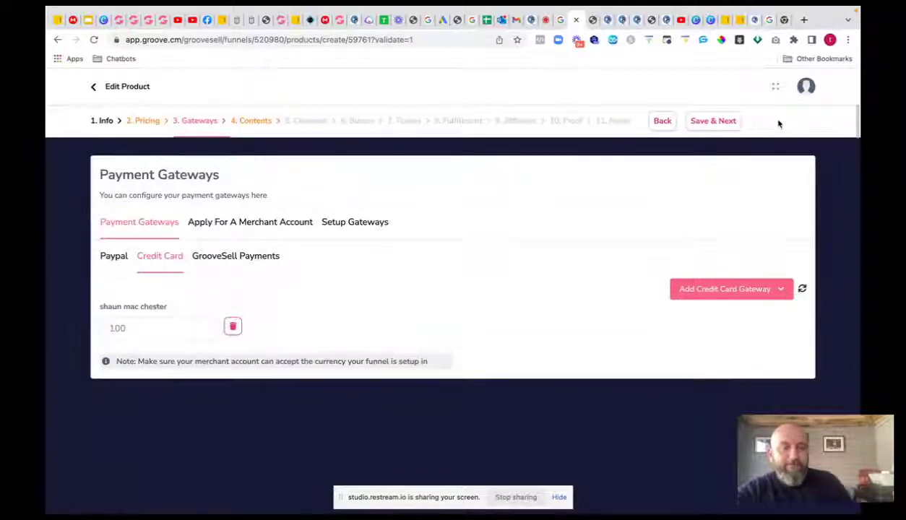
click(715, 121)
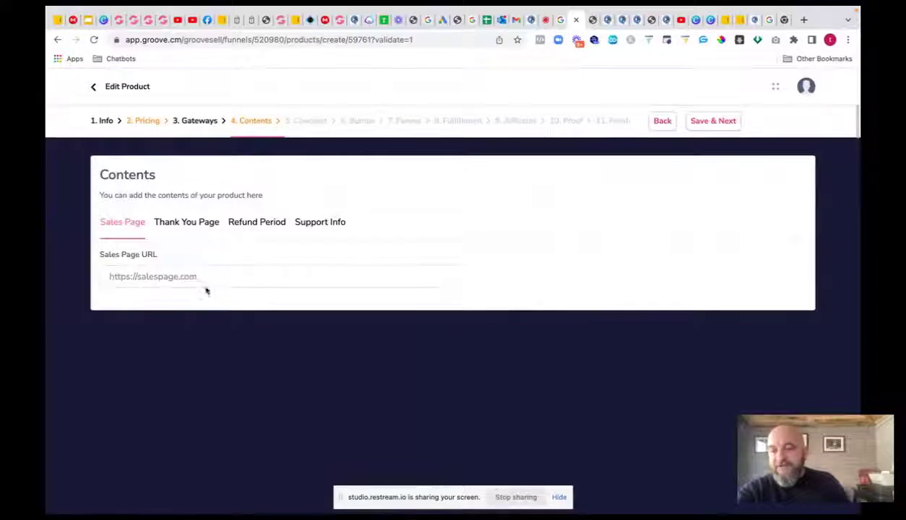
- Set the product's Refund Period to 30 in the Contents step
click(200, 228)
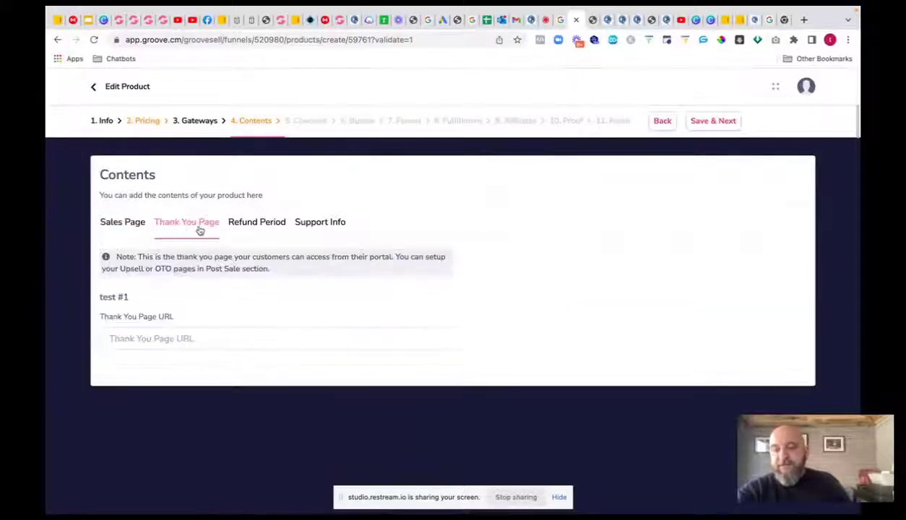
click(257, 223)
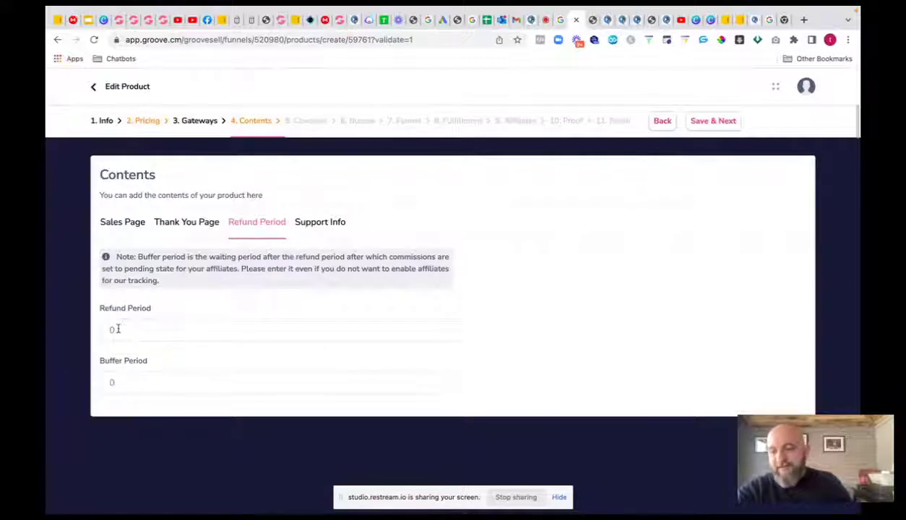
double_click(118, 381)
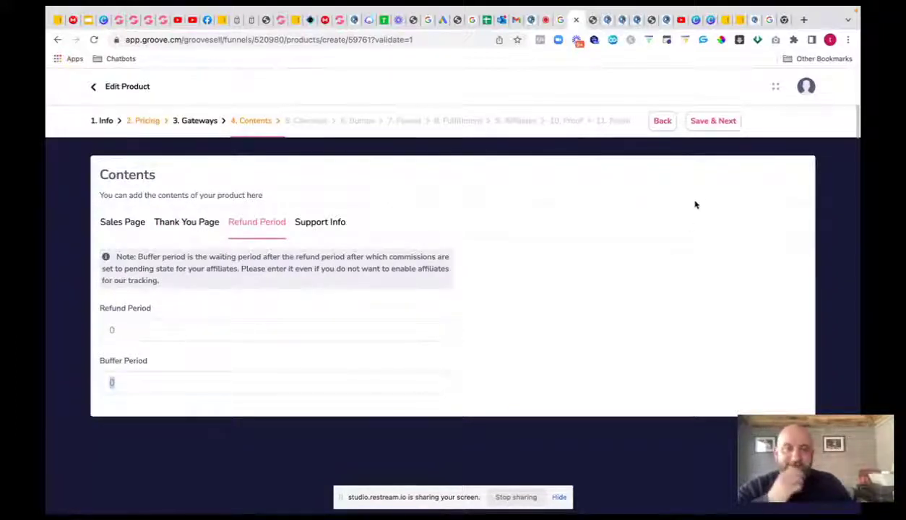
click(712, 121)
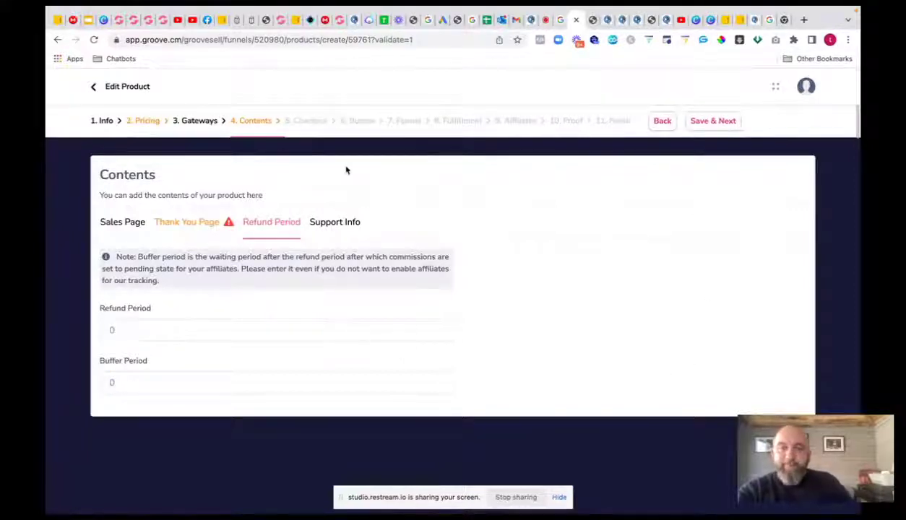
double_click(125, 325)
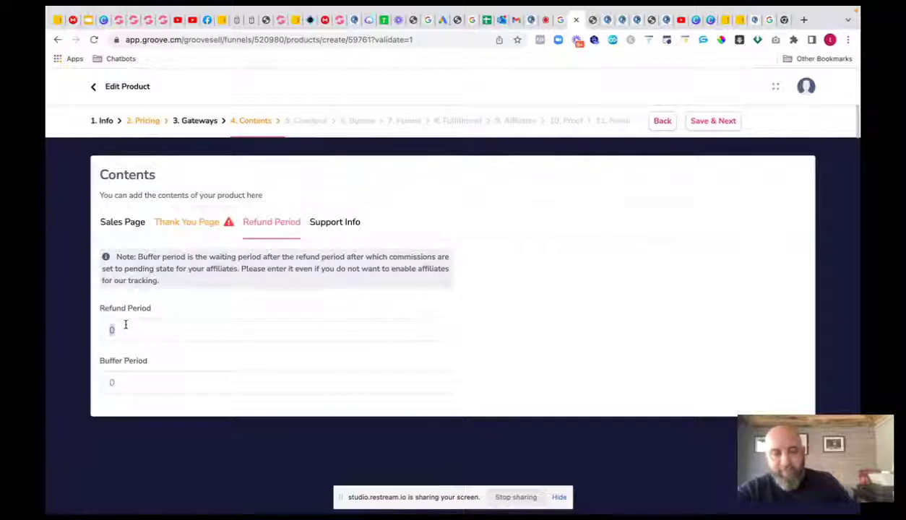
text(30)
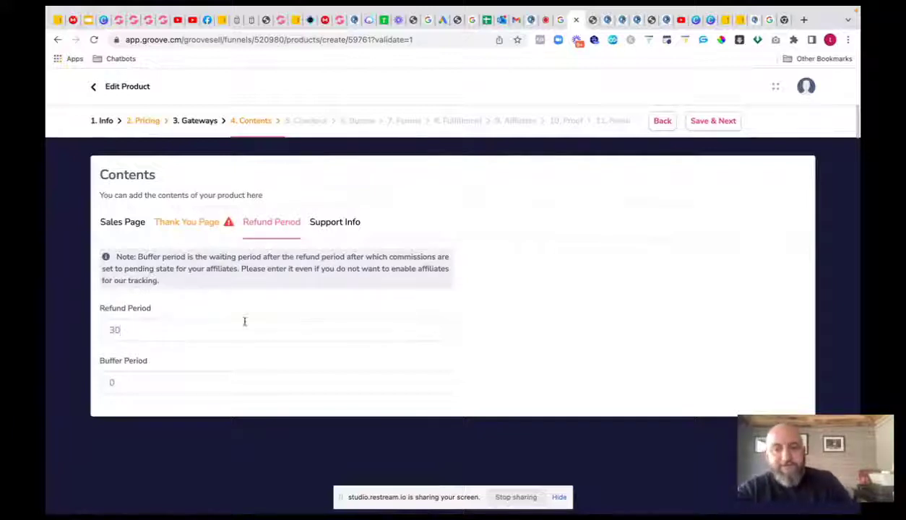
click(715, 123)
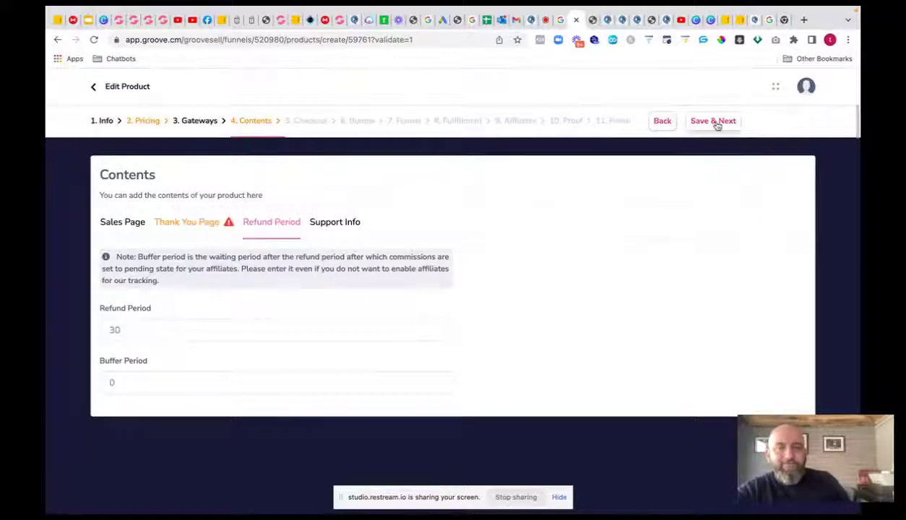
click(201, 225)
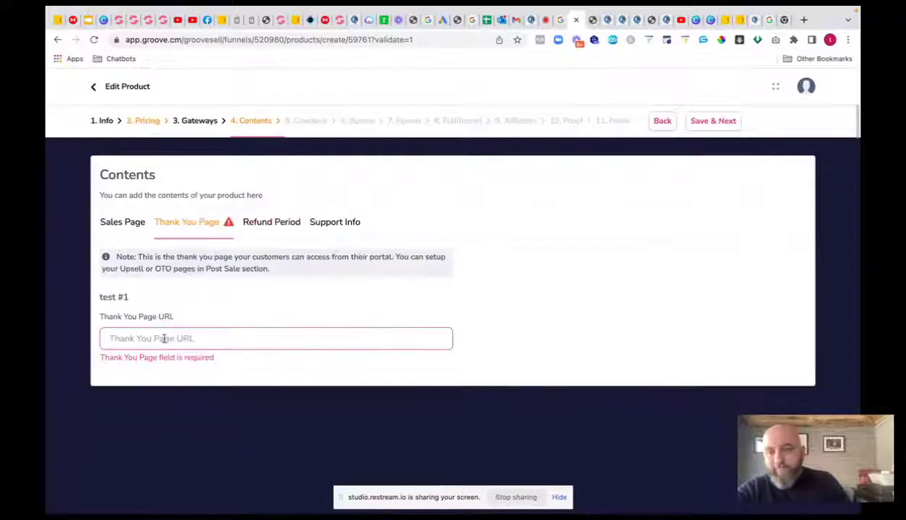
text(https://goo)
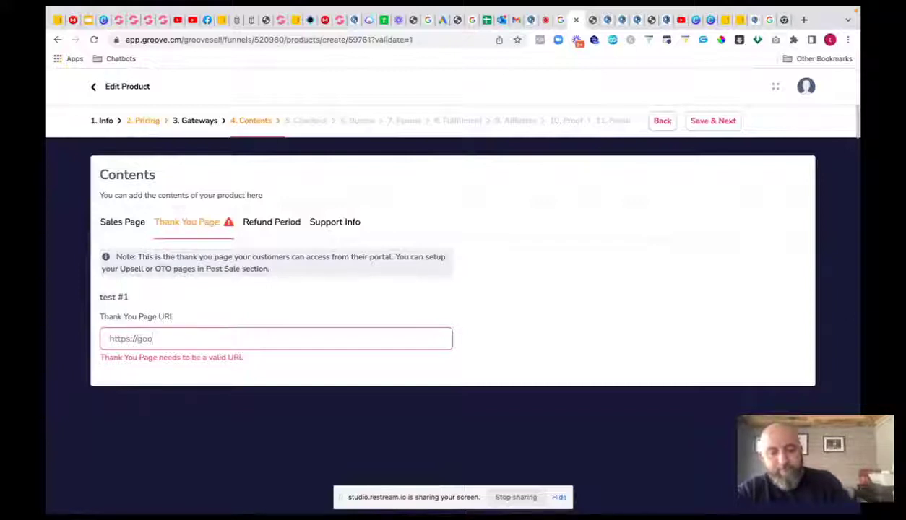
text(gle.com)
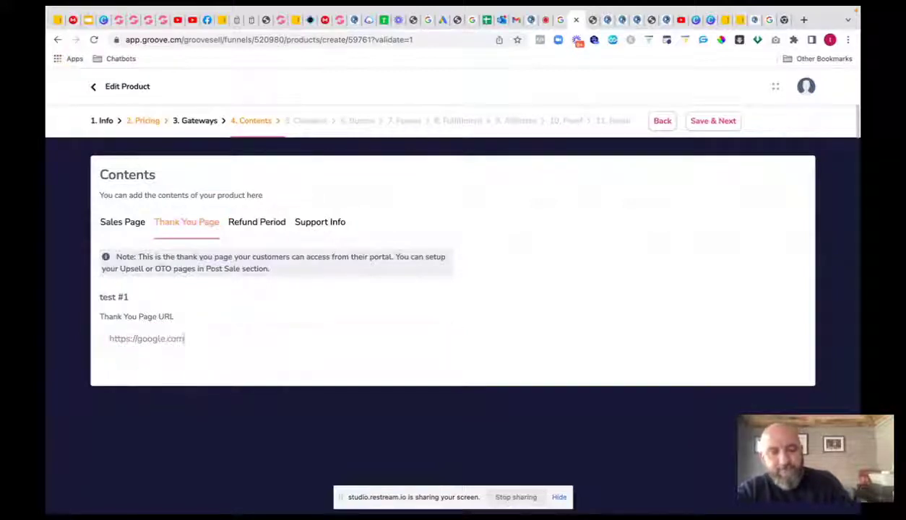
click(713, 121)
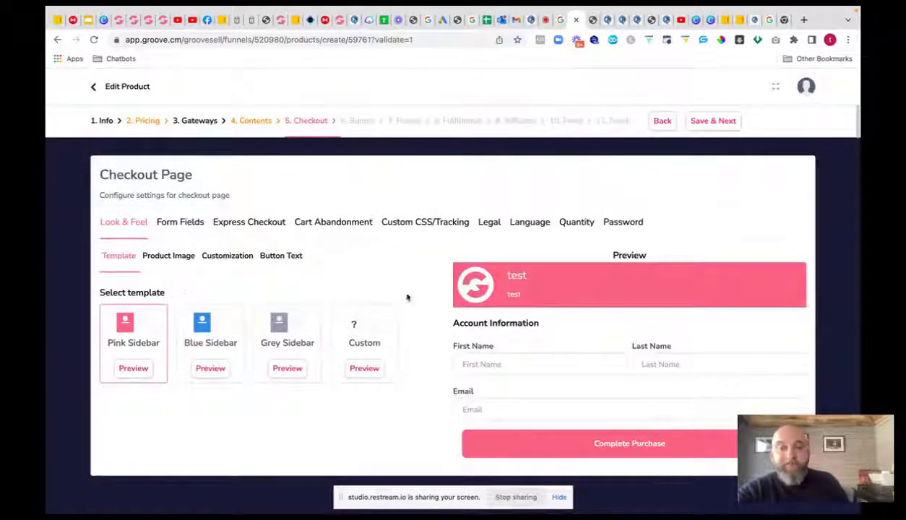
- Choose the Grey Sidebar template and remove Company, Phone, City/Postal Code and Address fields
click(280, 319)
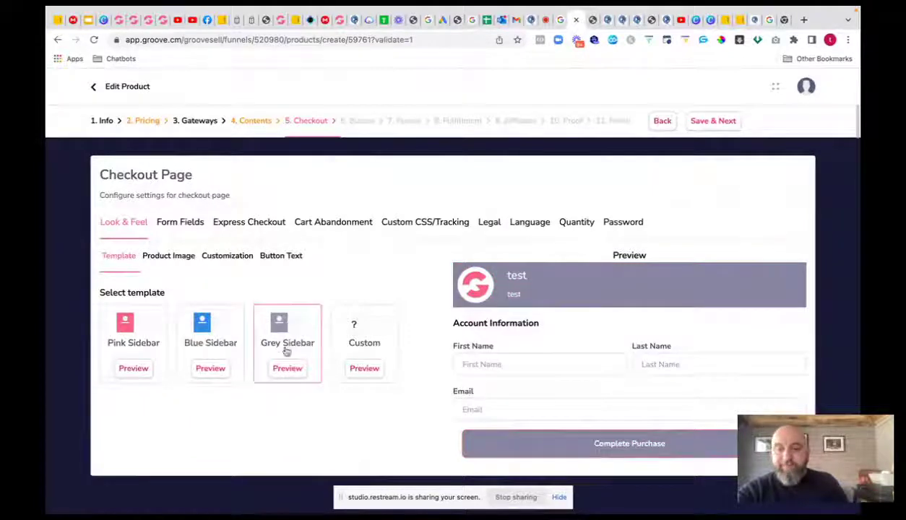
click(190, 224)
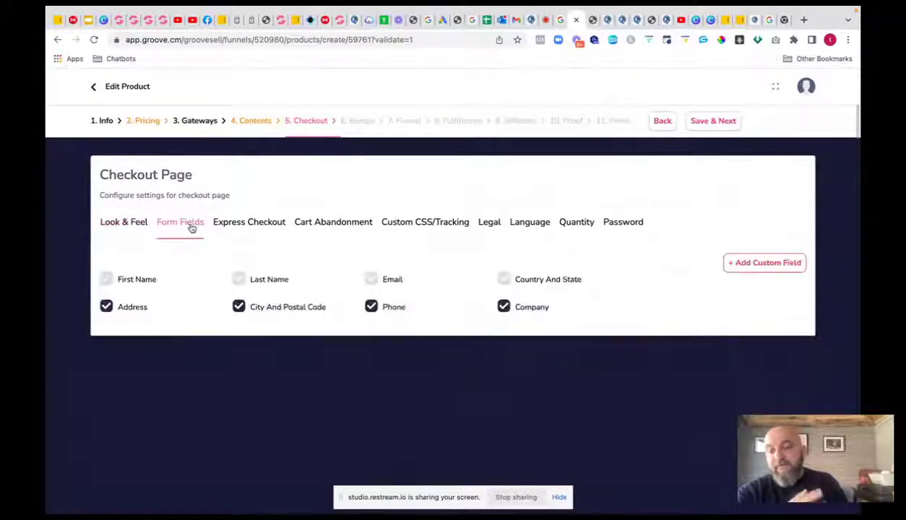
click(503, 307)
click(372, 309)
click(239, 307)
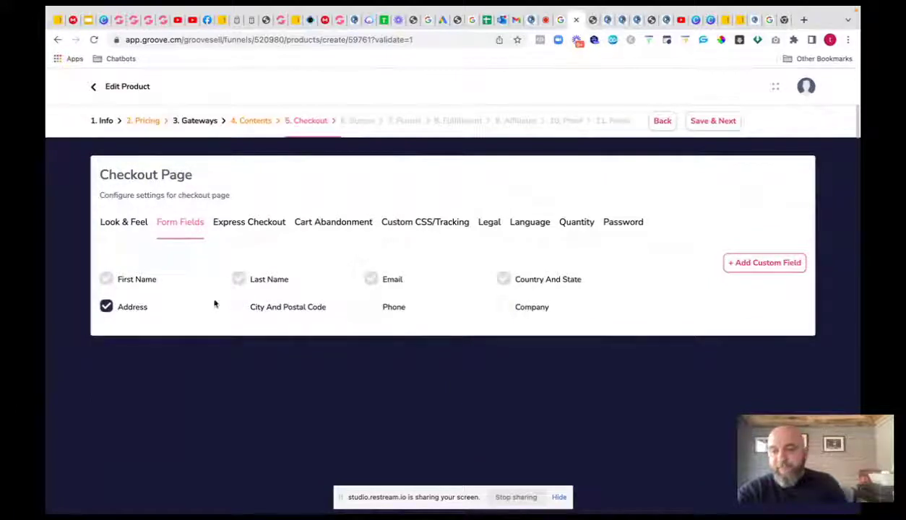
click(107, 306)
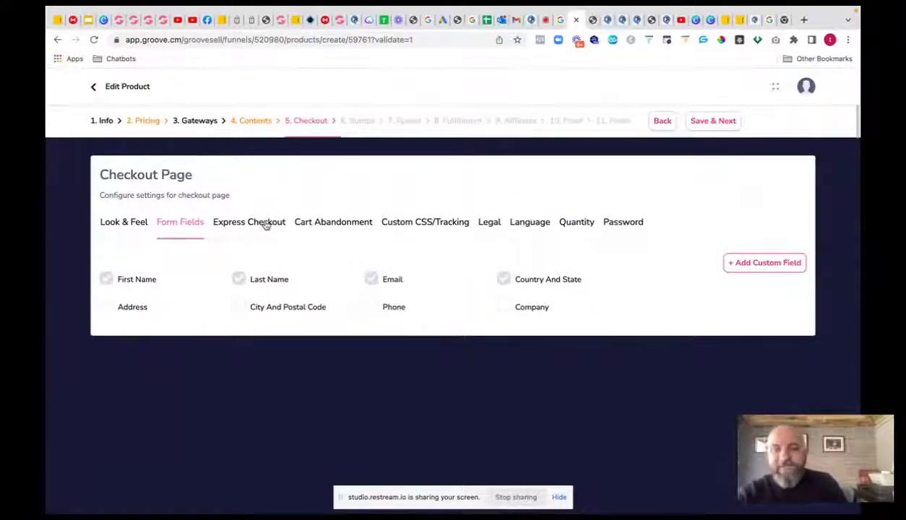
- Review express checkout, cart abandonment, CSS, legal, language, quantity and password settings, then save
click(266, 226)
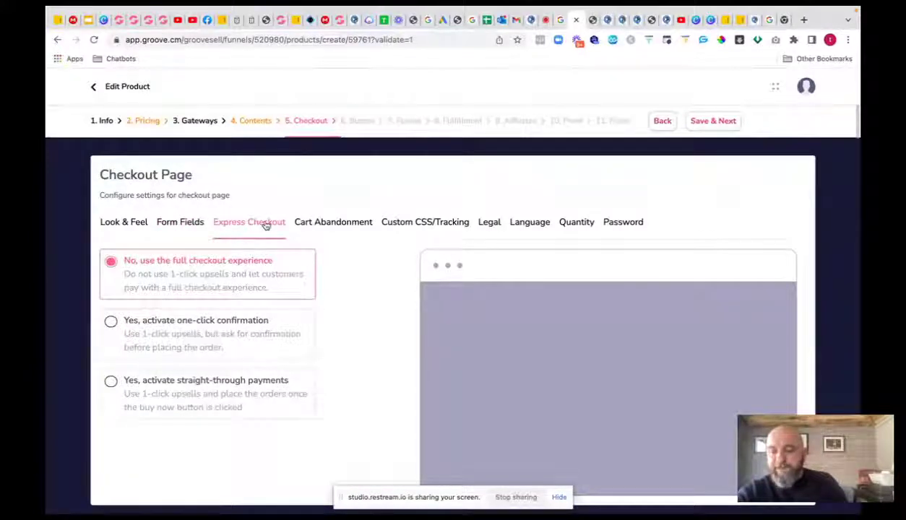
click(350, 223)
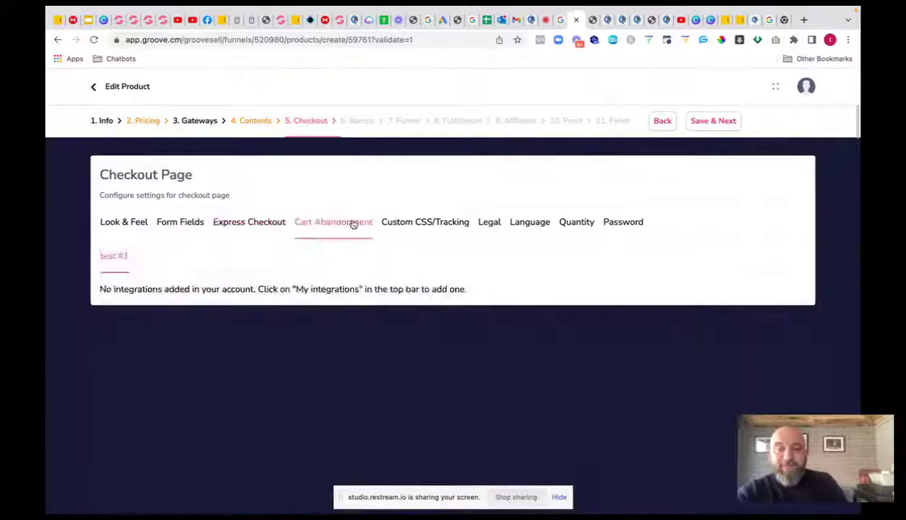
click(410, 224)
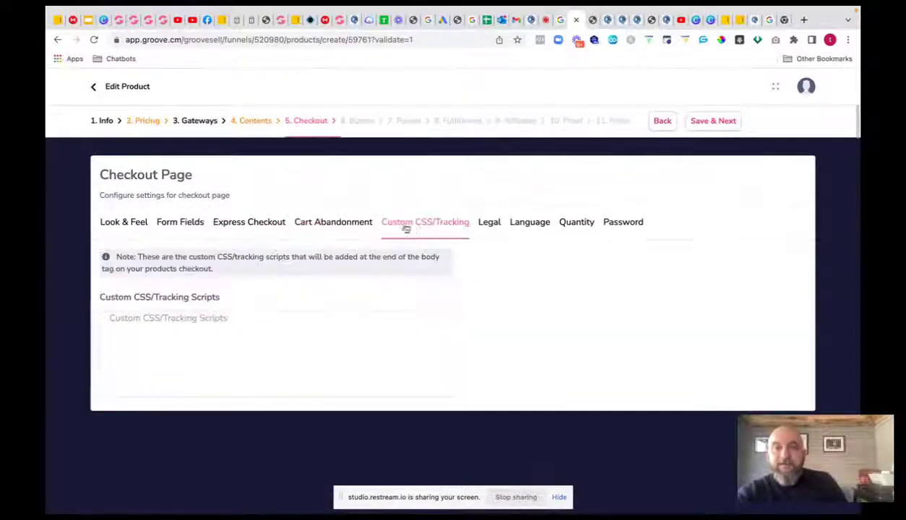
click(490, 225)
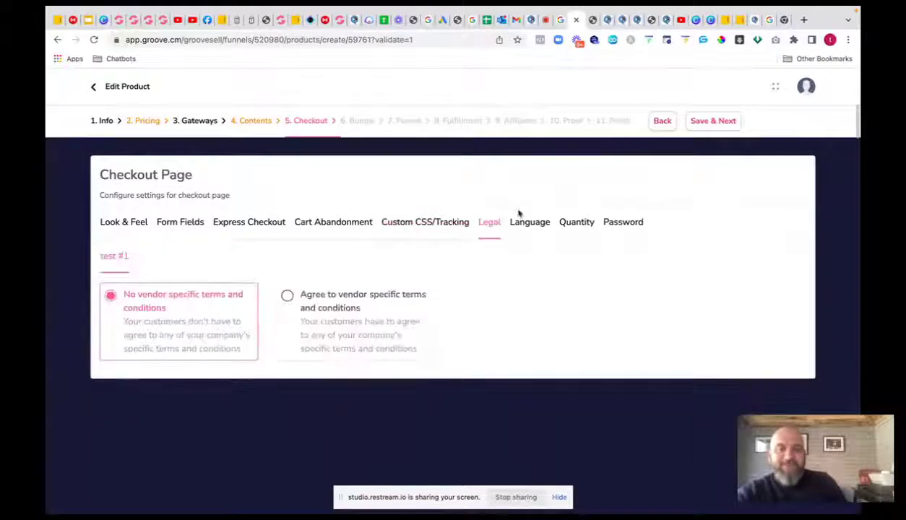
click(535, 228)
click(579, 226)
click(616, 227)
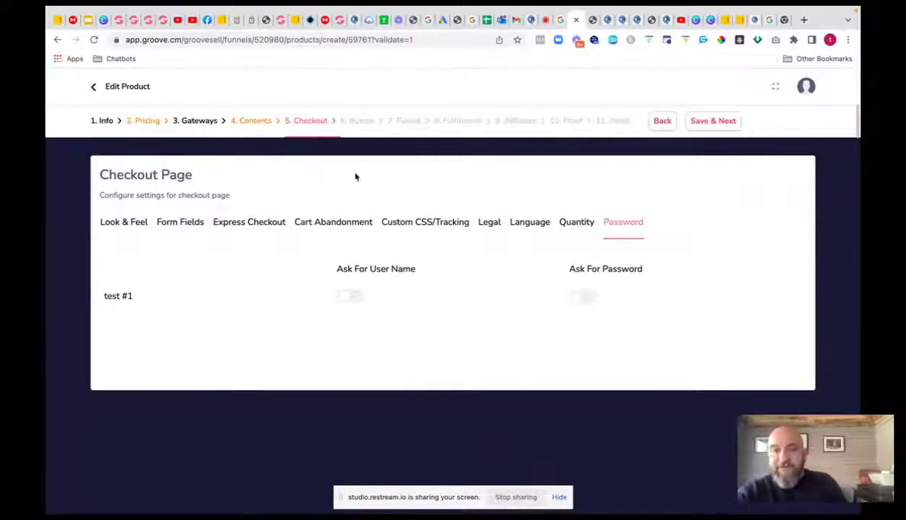
click(712, 121)
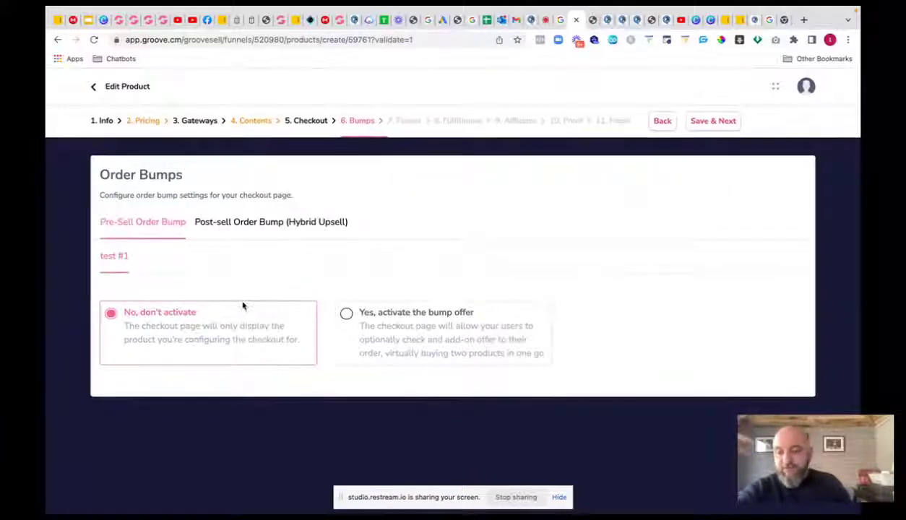
- Pass the Bumps and Funnel steps, then cancel adding a new membership on Fulfillment
click(705, 122)
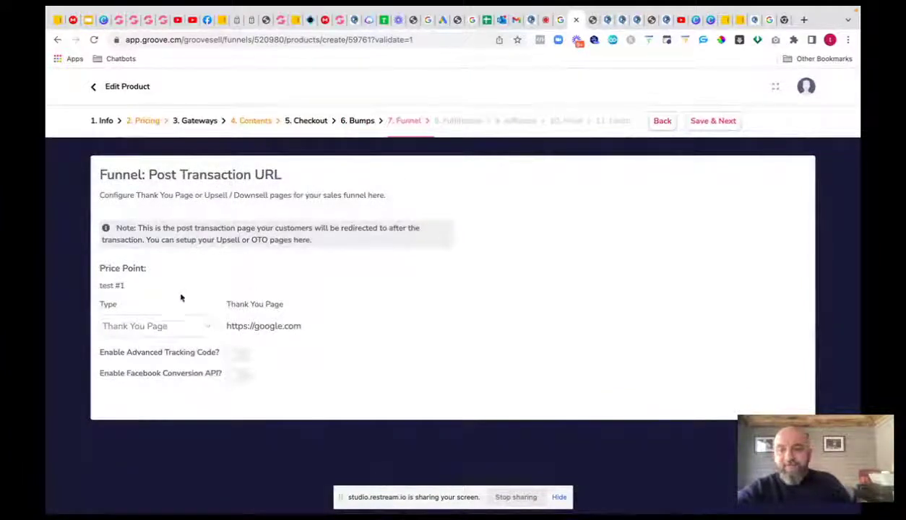
click(708, 122)
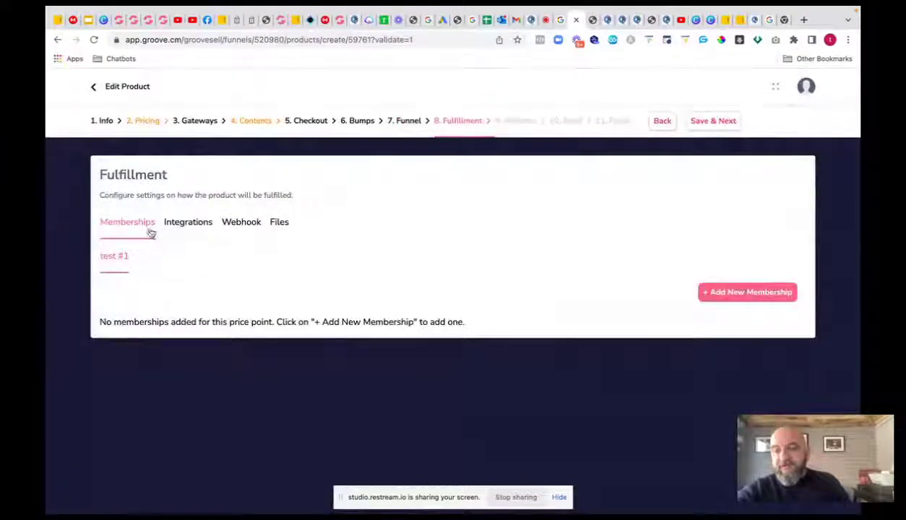
click(723, 292)
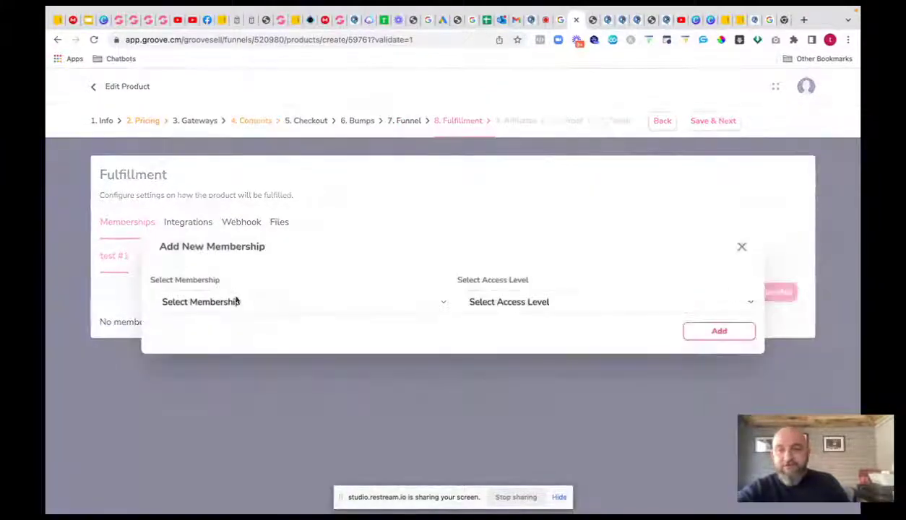
click(254, 302)
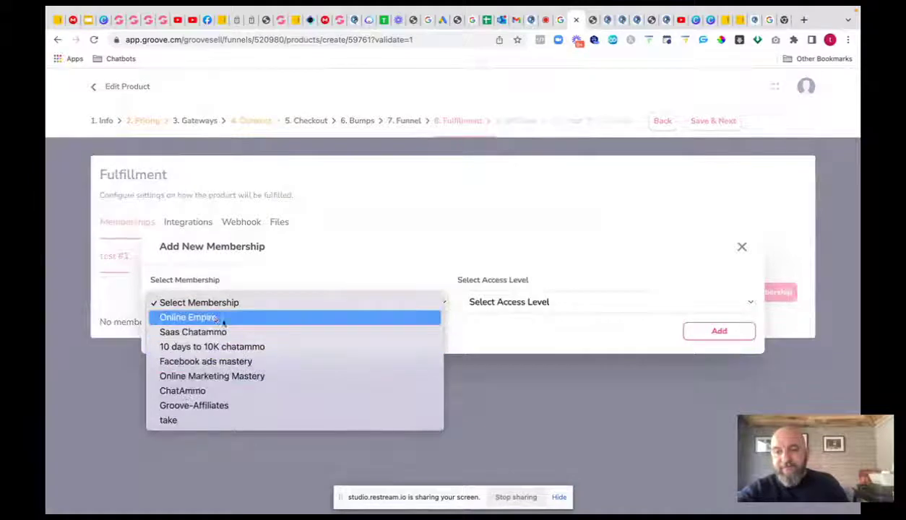
click(503, 334)
click(533, 302)
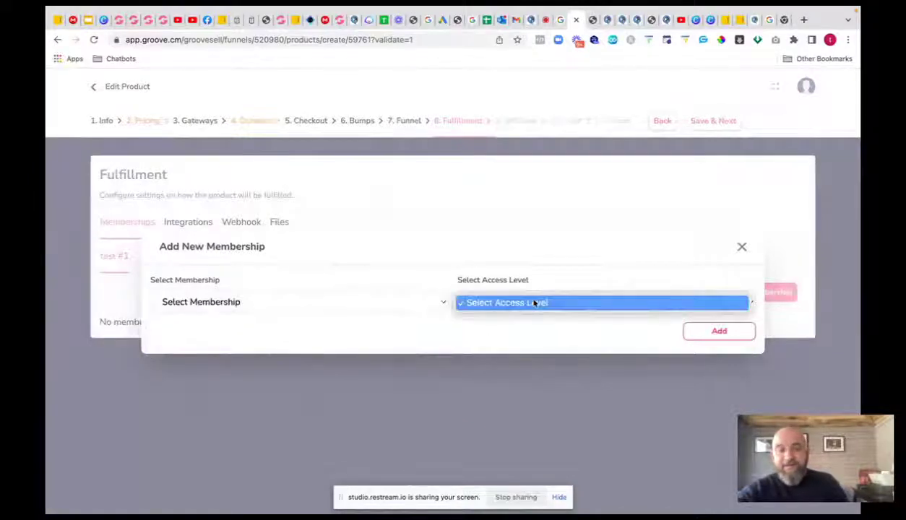
click(535, 303)
click(742, 246)
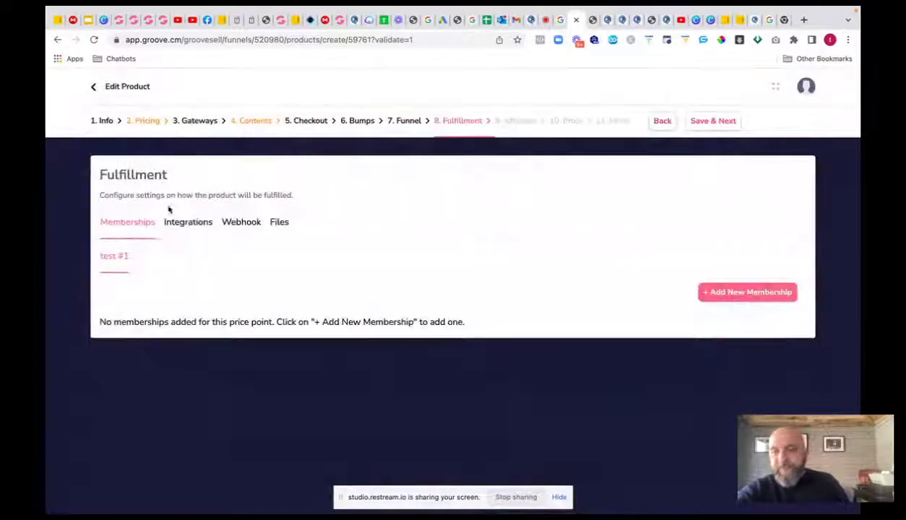
- Review the fulfillment Integrations, Webhook and Files tabs, then save to reach Affiliates
click(198, 225)
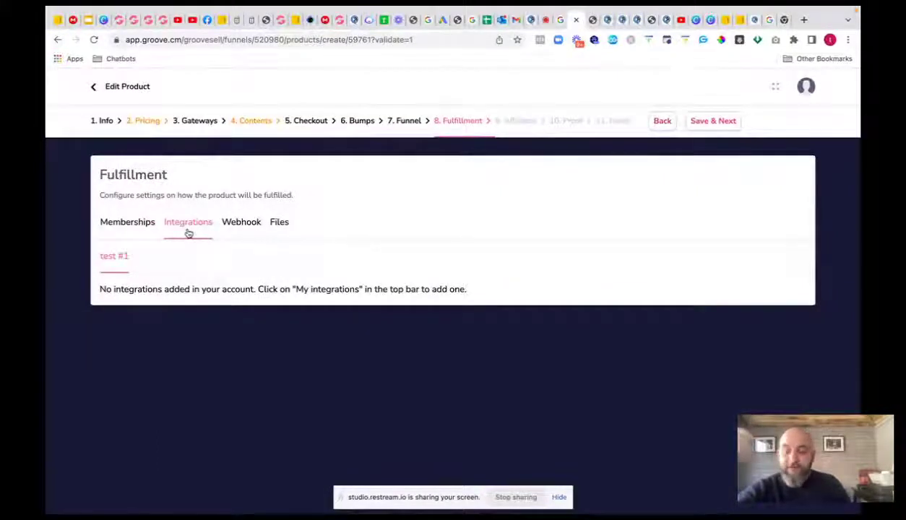
click(239, 224)
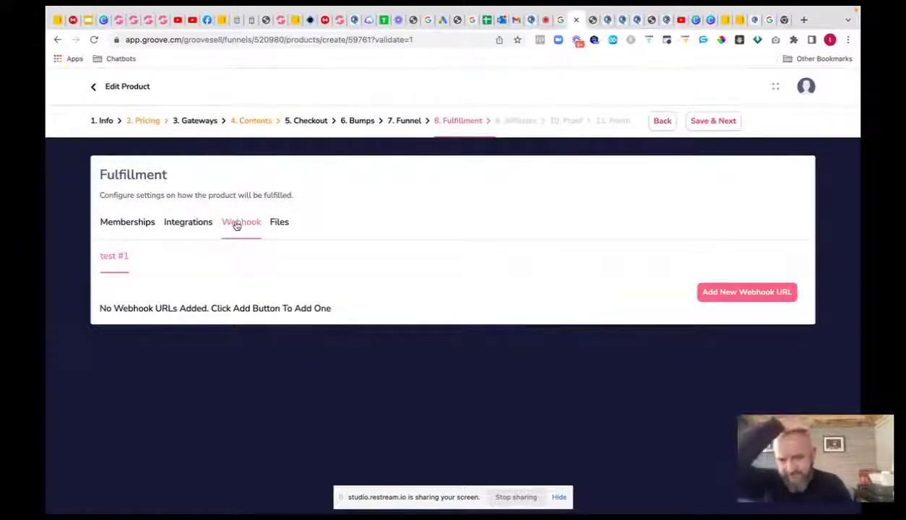
click(281, 224)
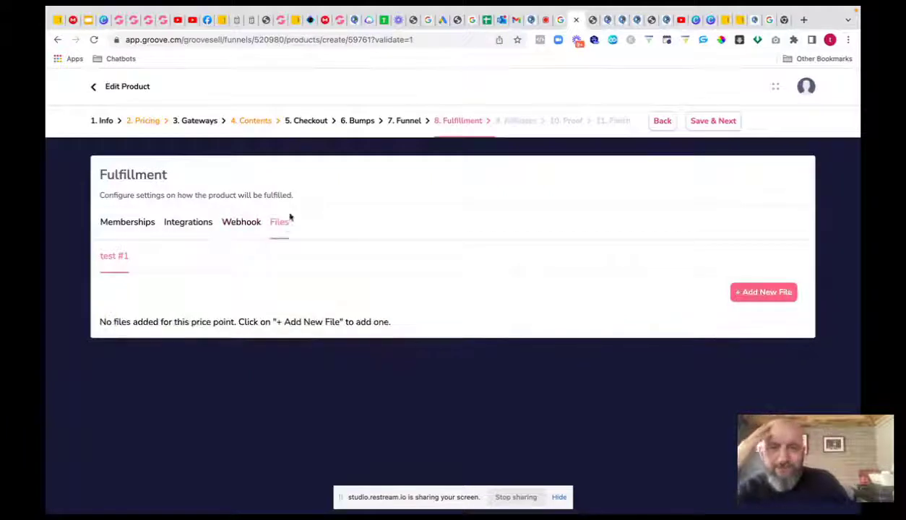
click(717, 122)
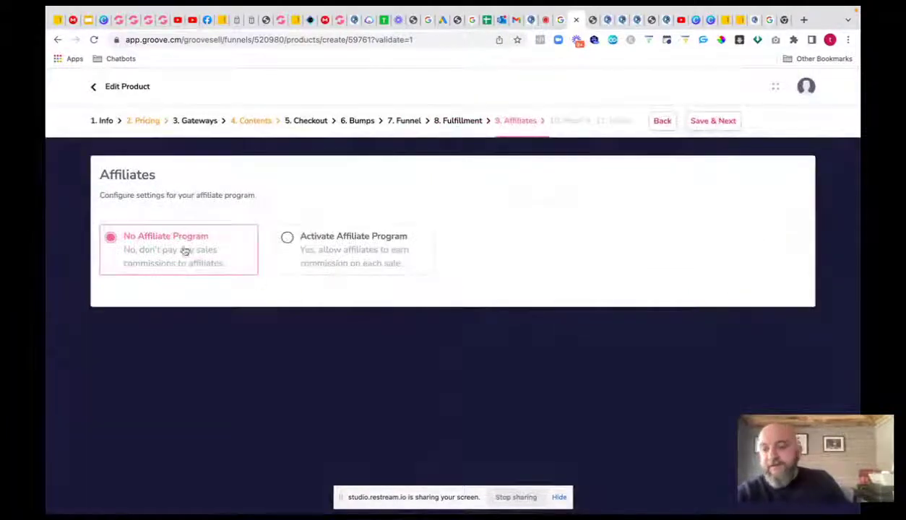
- Activate the test product's affiliate program, save through Proof to Finish, and exit to Products
click(286, 237)
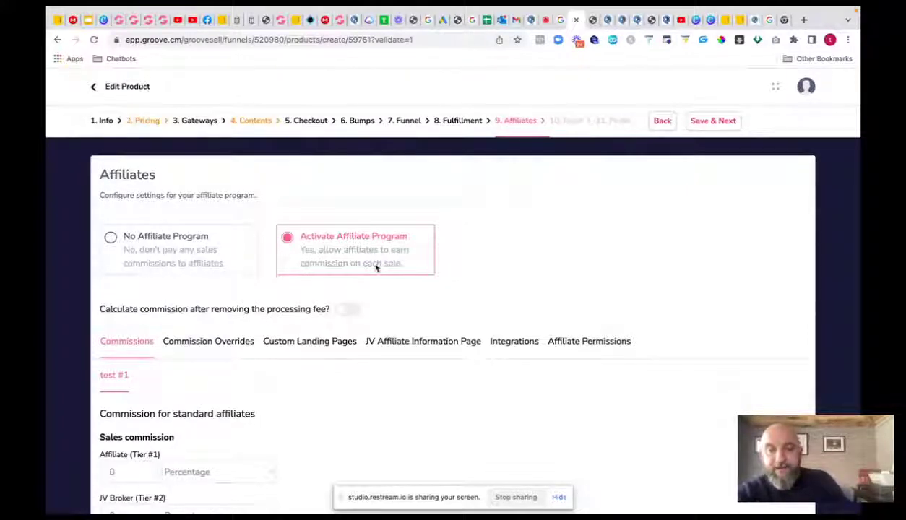
click(718, 122)
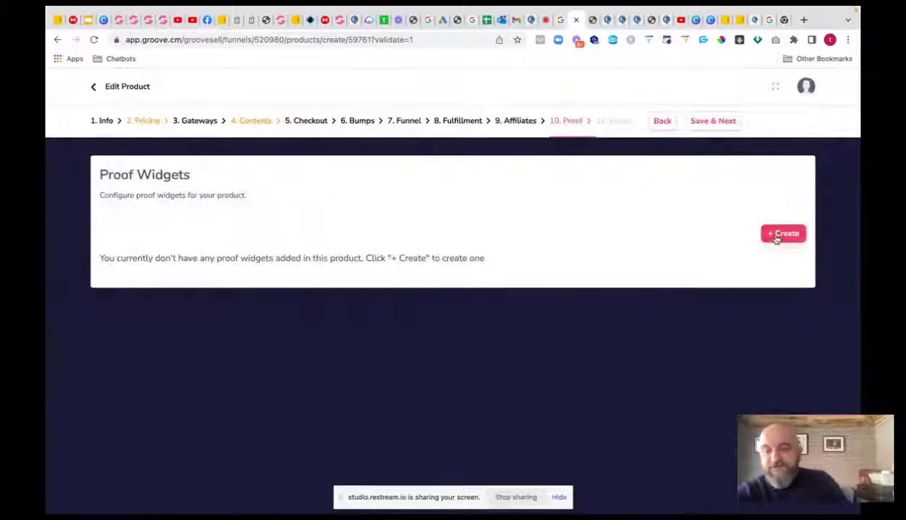
click(704, 123)
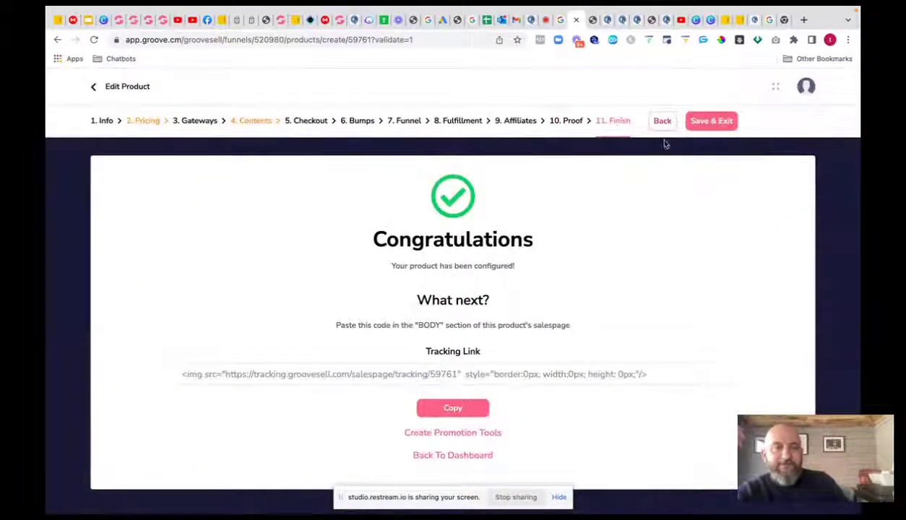
click(711, 123)
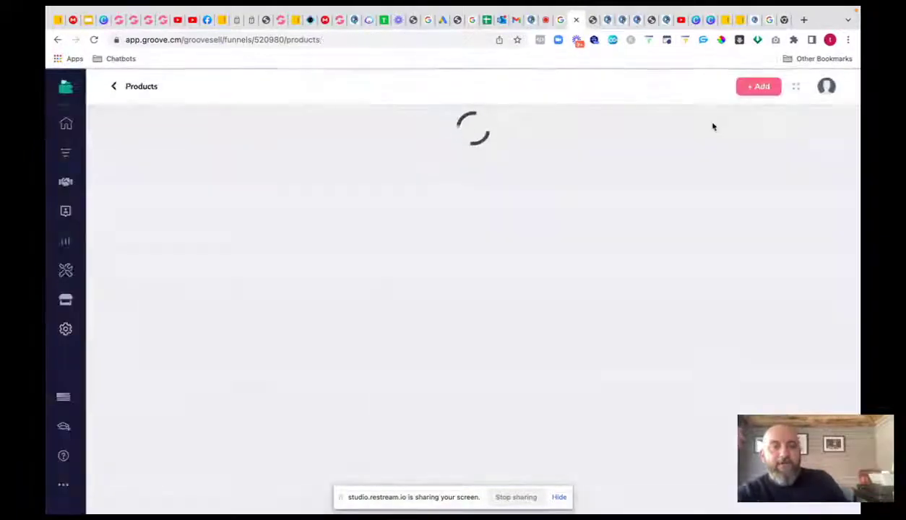
- Close the online-empire home, saved templates and visual flow builder browser tabs
click(590, 19)
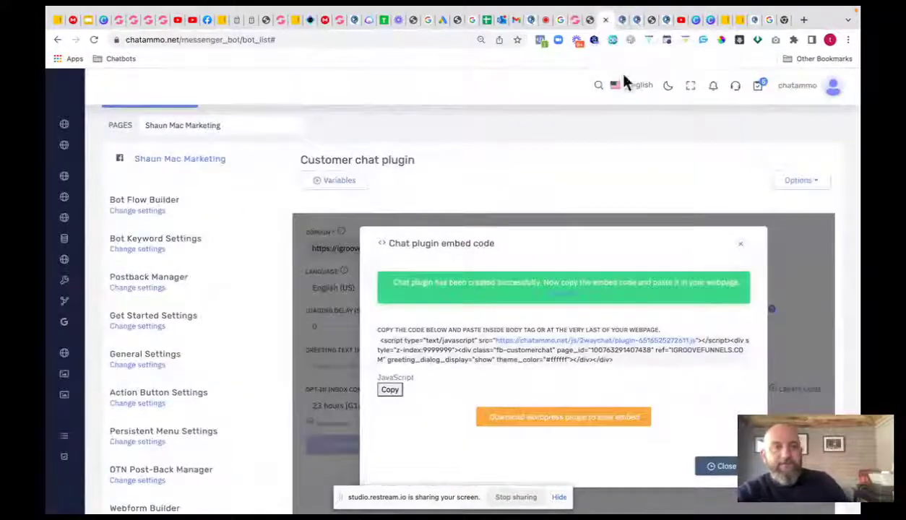
click(638, 21)
click(635, 21)
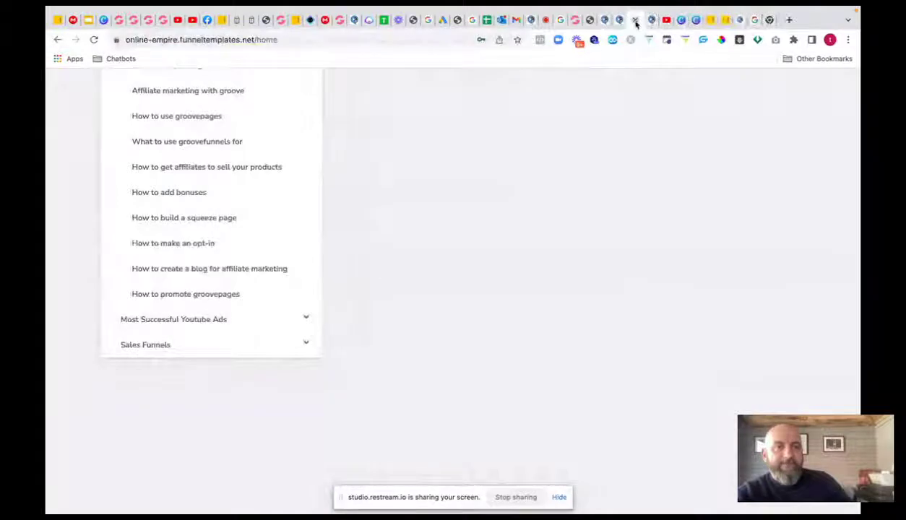
click(635, 21)
click(613, 21)
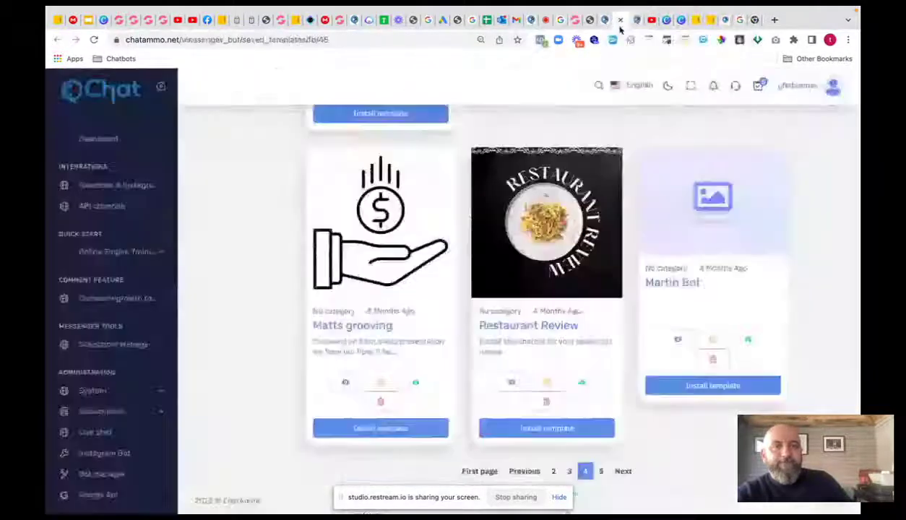
click(606, 20)
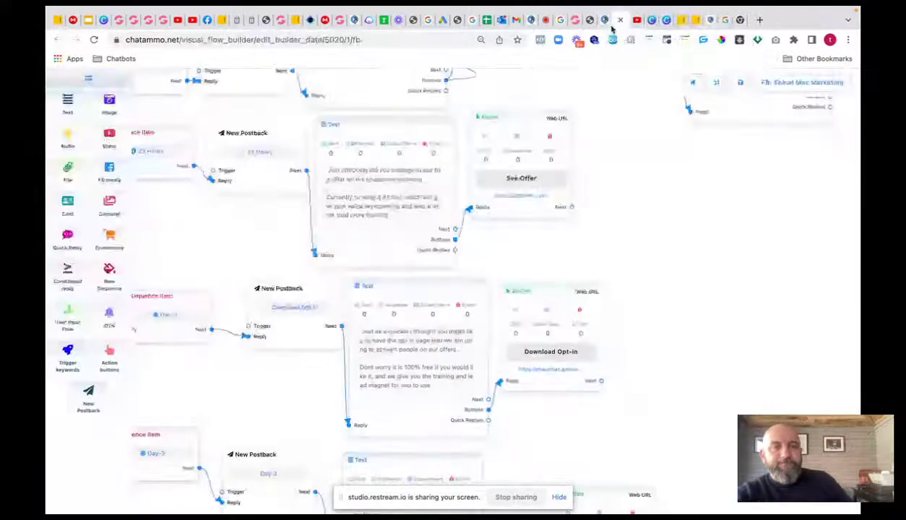
click(606, 20)
- Open the Chatammo Lifetime deal store's Ecommerce store dashboard from the sidebar
mouse_move(68, 250)
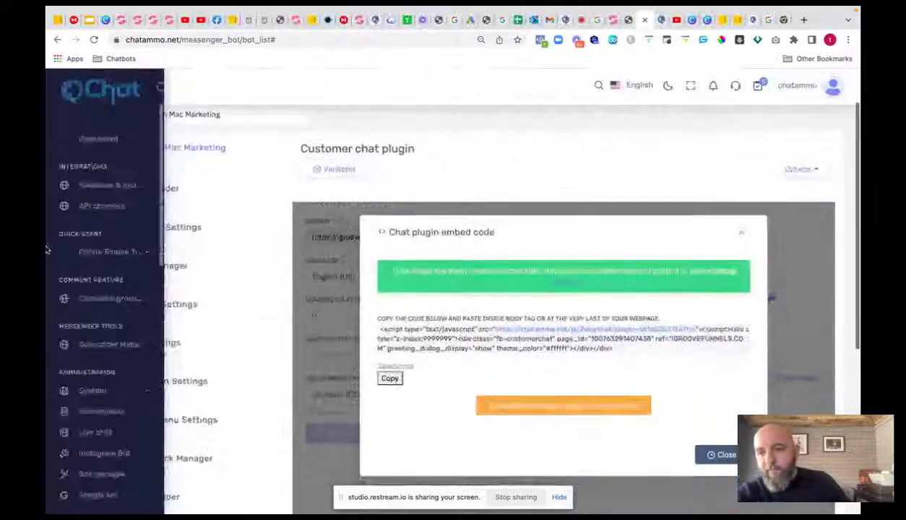
scroll(101, 457, down, 3)
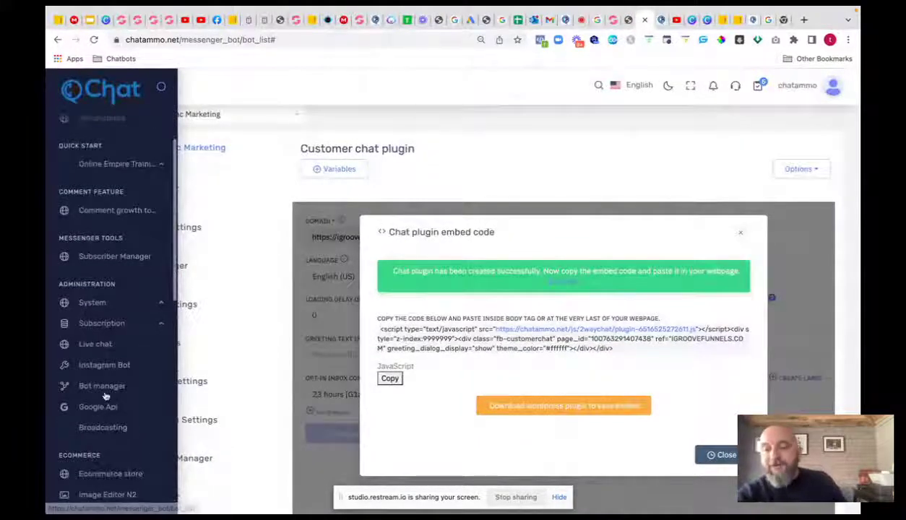
click(110, 473)
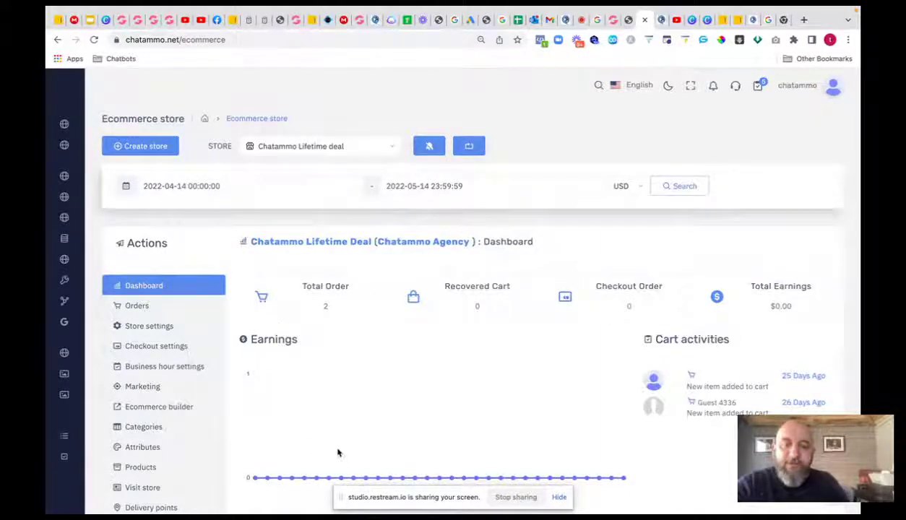
- In Orders, change the first 9.00 USD order's status from Approved to Completed
scroll(340, 404, down, 3)
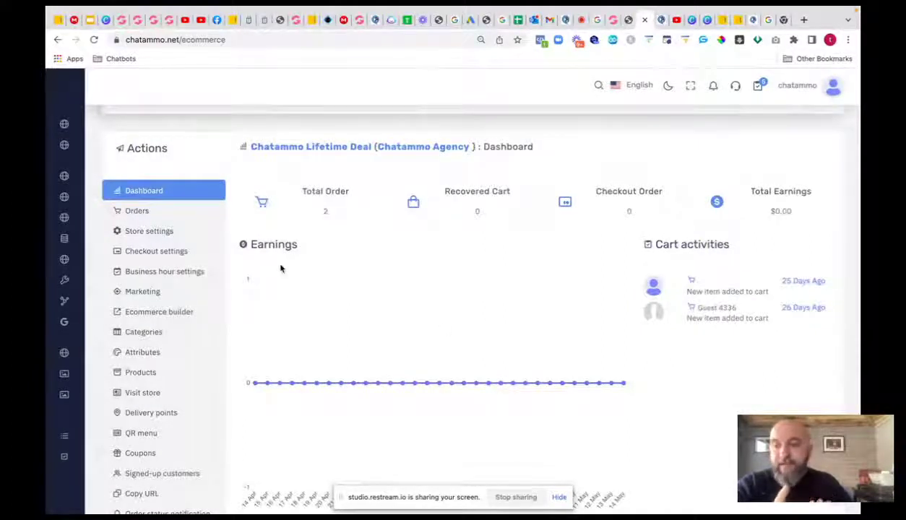
click(137, 211)
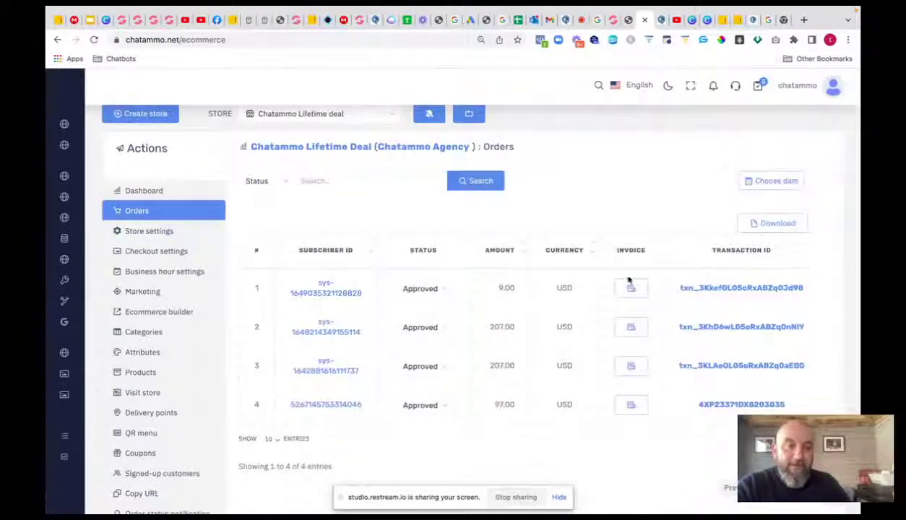
click(444, 292)
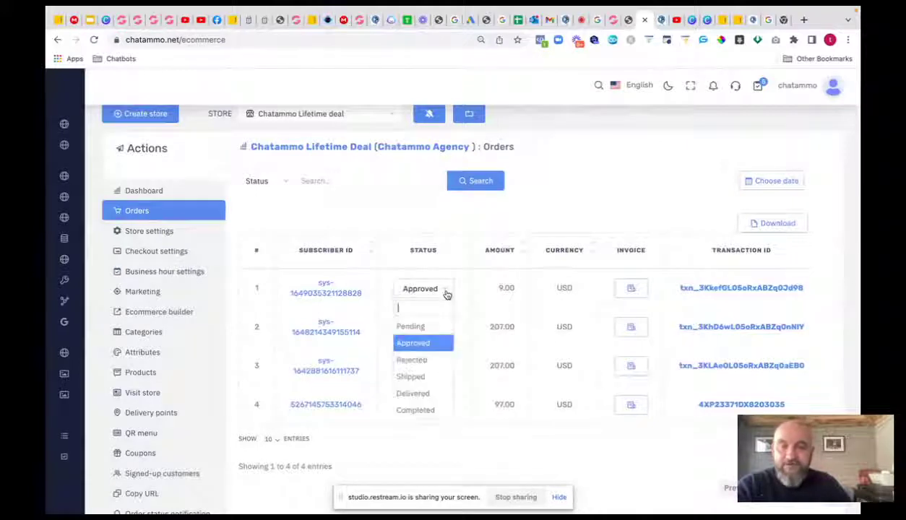
click(410, 411)
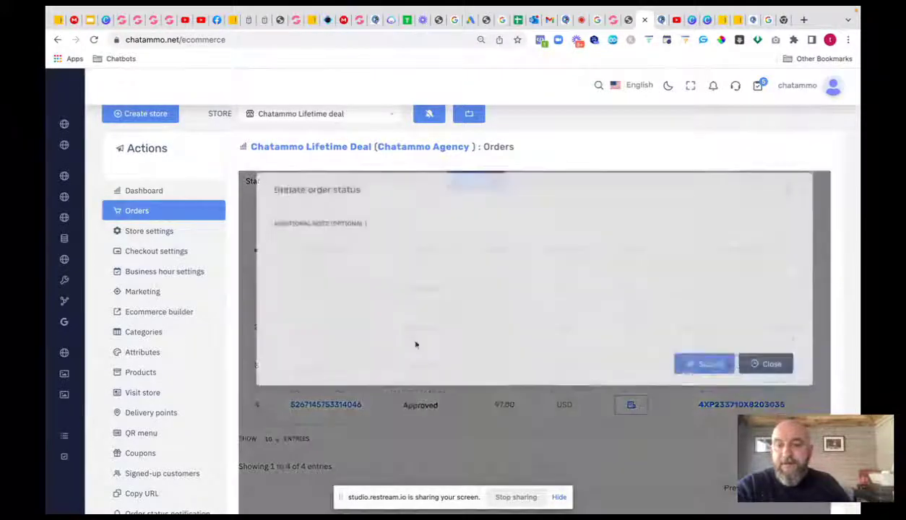
click(723, 375)
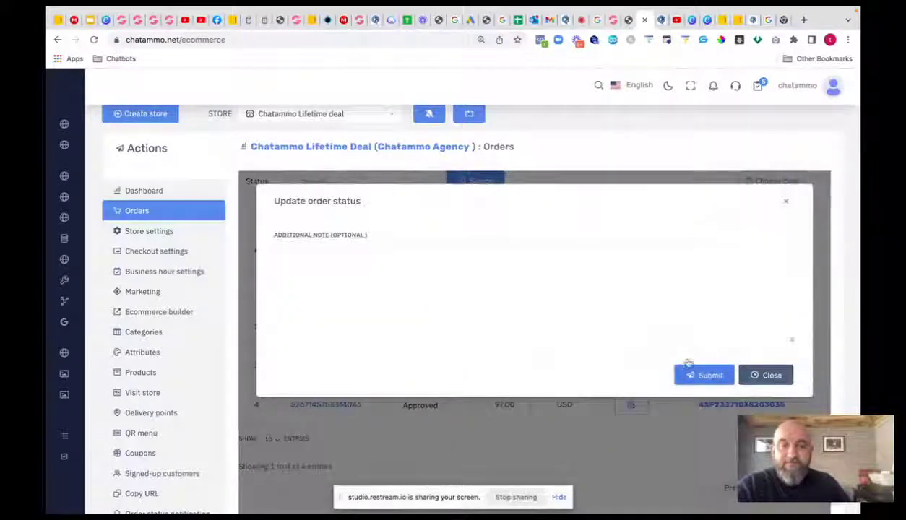
click(533, 443)
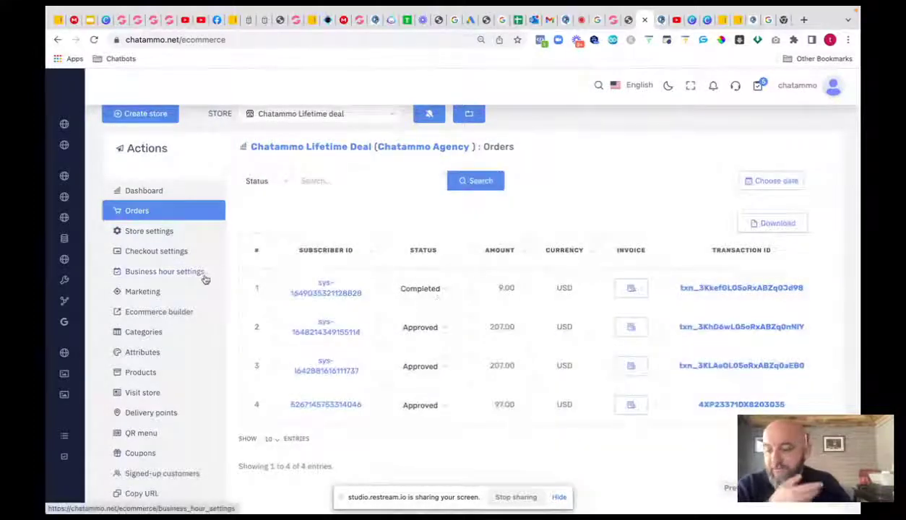
click(152, 234)
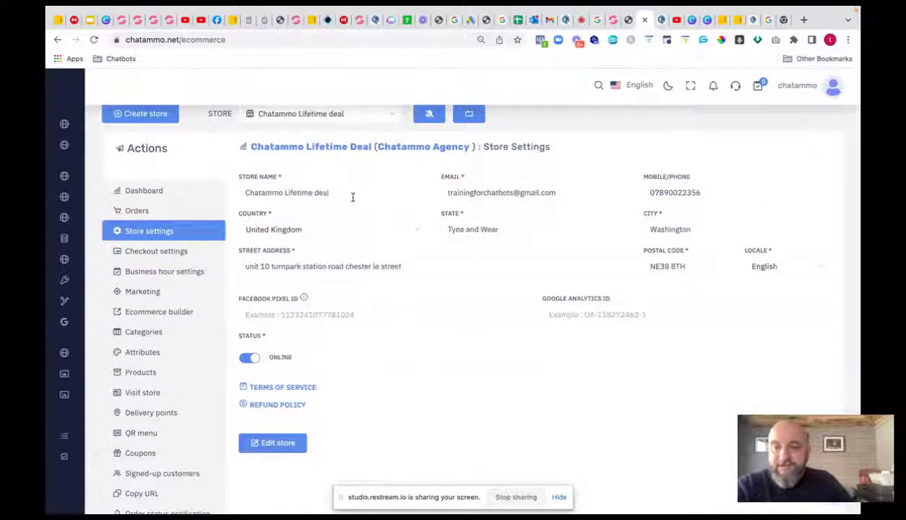
scroll(352, 202, up, 1)
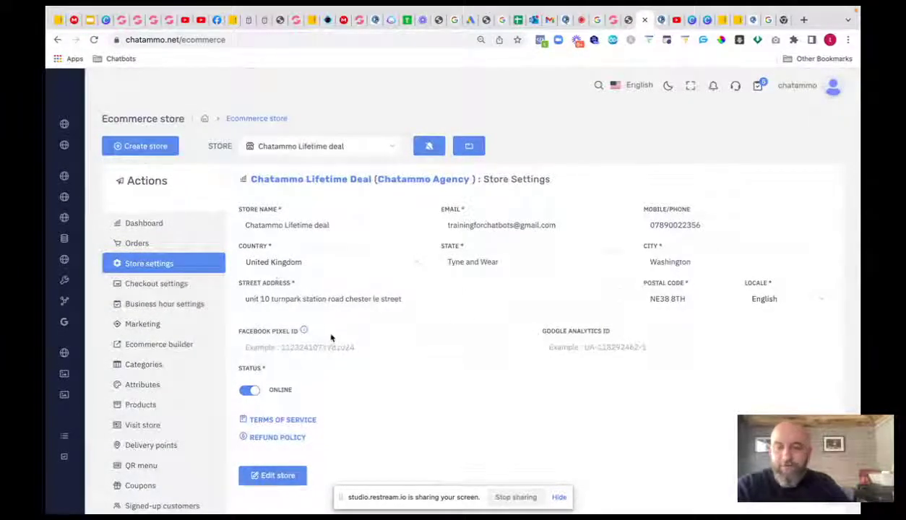
click(256, 346)
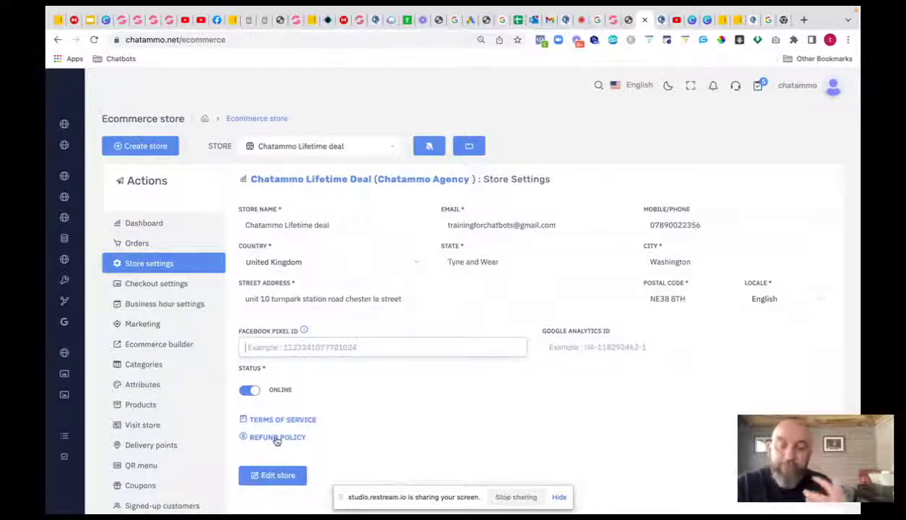
click(246, 392)
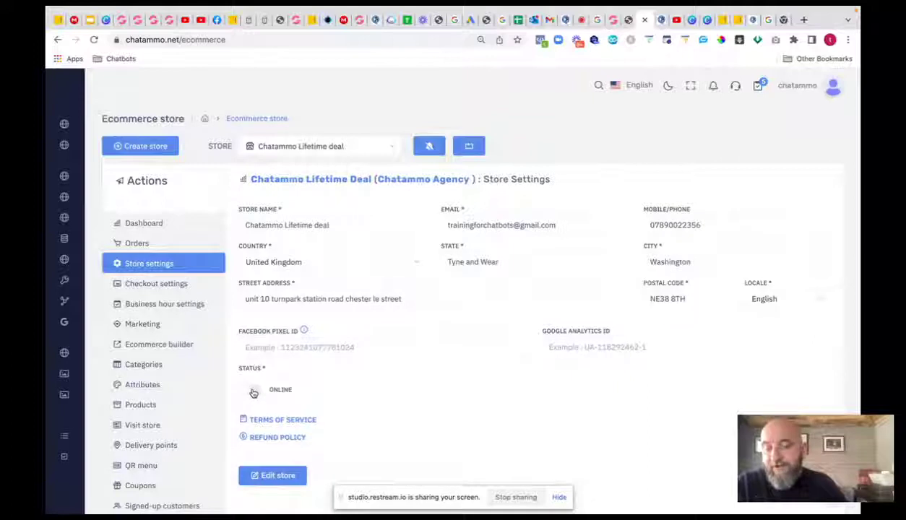
click(254, 393)
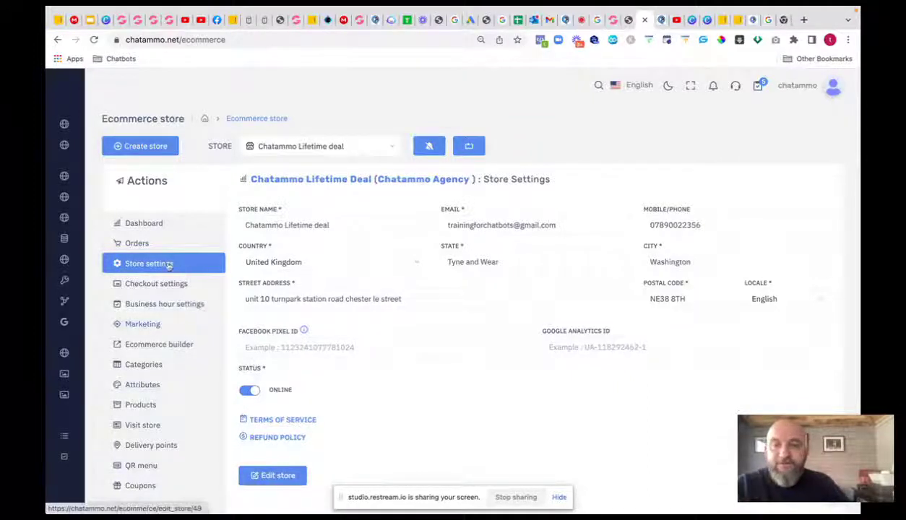
click(145, 244)
click(144, 224)
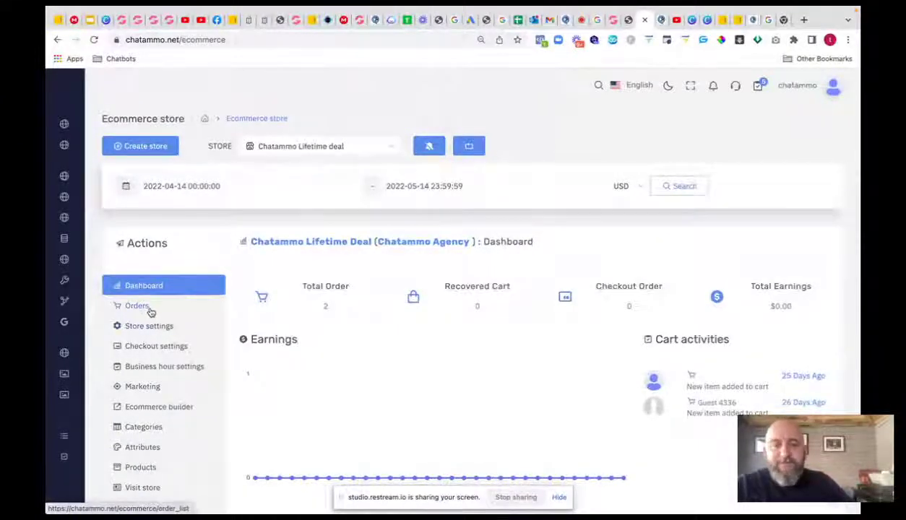
click(137, 306)
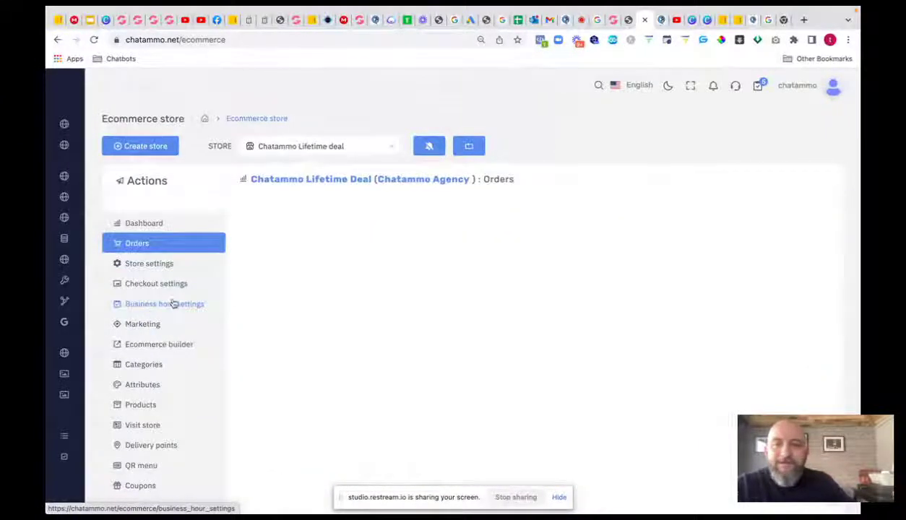
- In Checkout settings, delete the PayPal email under Payment Integration
click(155, 263)
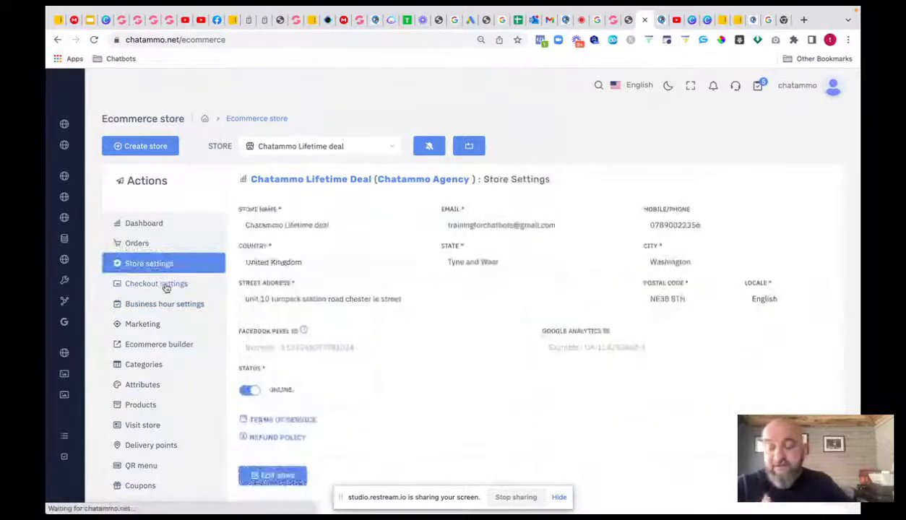
click(166, 286)
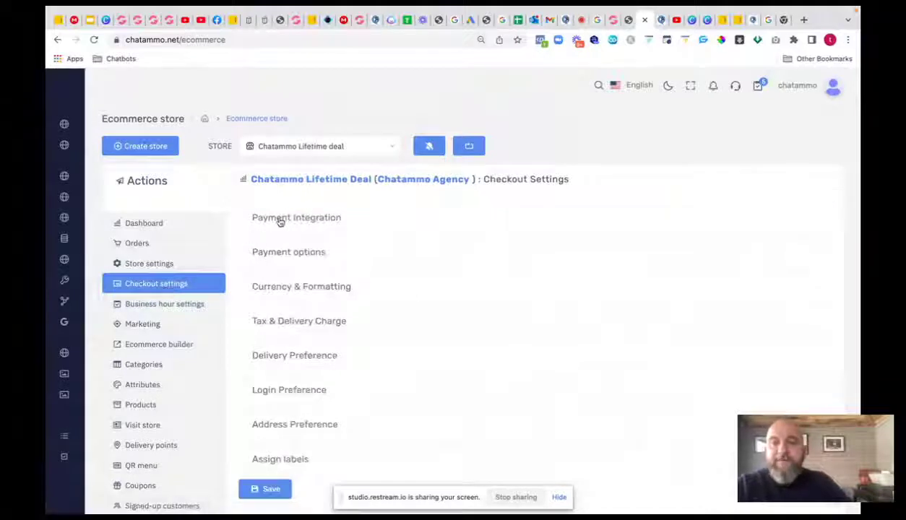
click(281, 218)
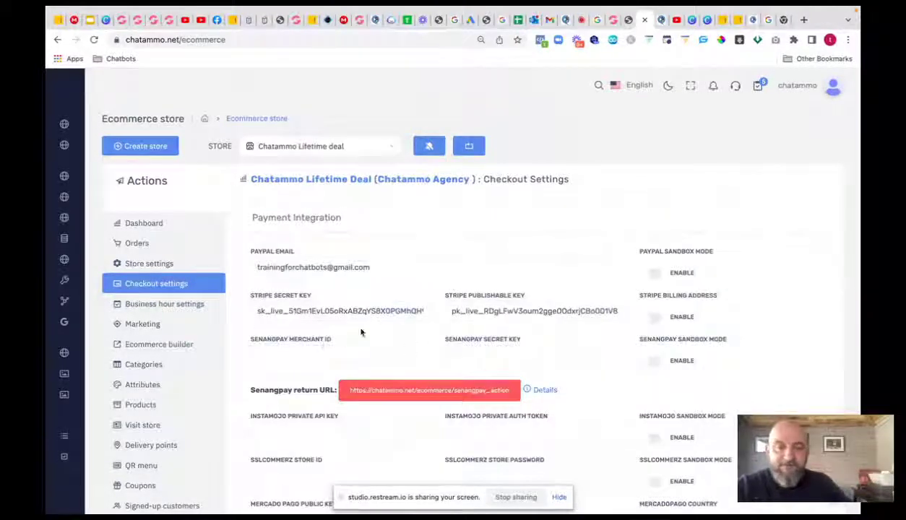
click(376, 267)
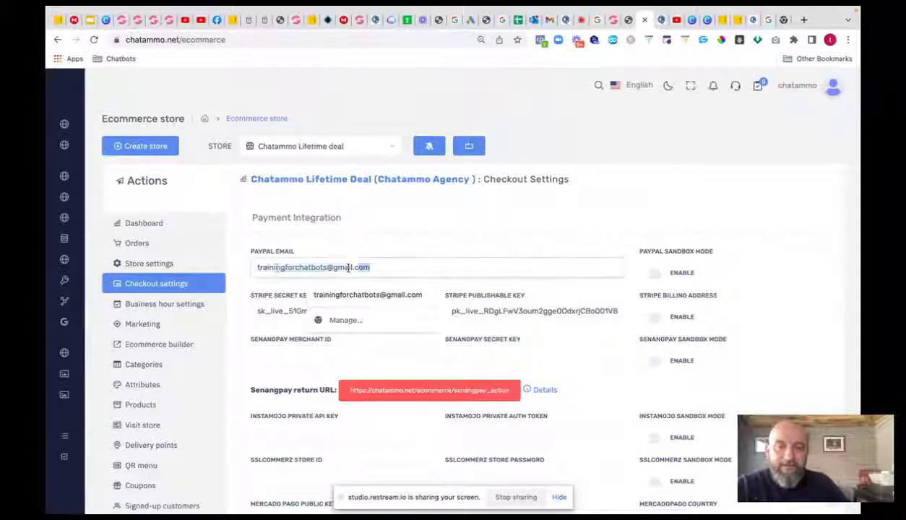
drag(376, 267, 228, 265)
key(BackSpace)
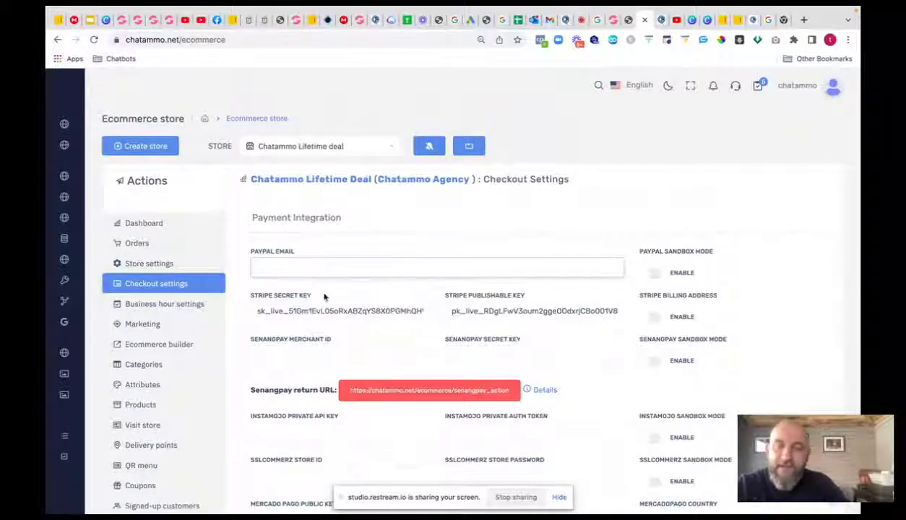
- Expand Payment options, showing Stripe checkout and Cash on Delivery set to Yes
scroll(324, 296, down, 3)
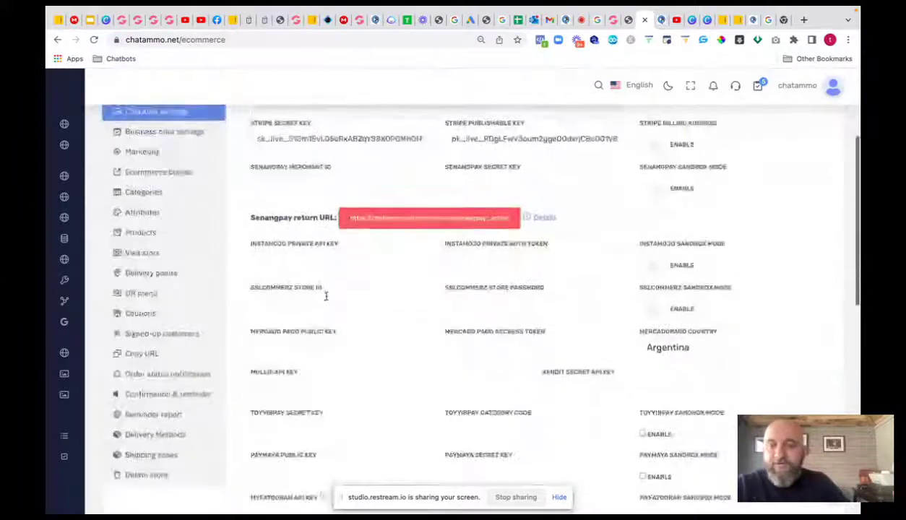
scroll(325, 296, down, 7)
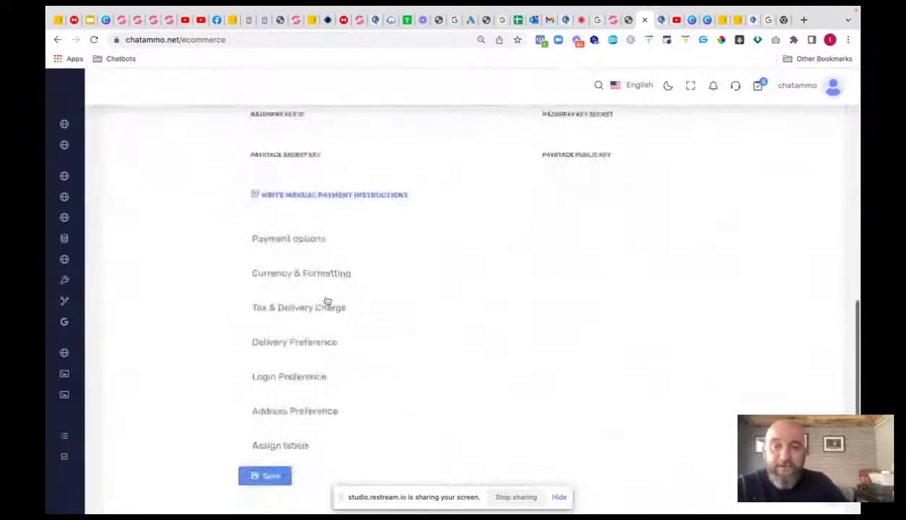
click(313, 239)
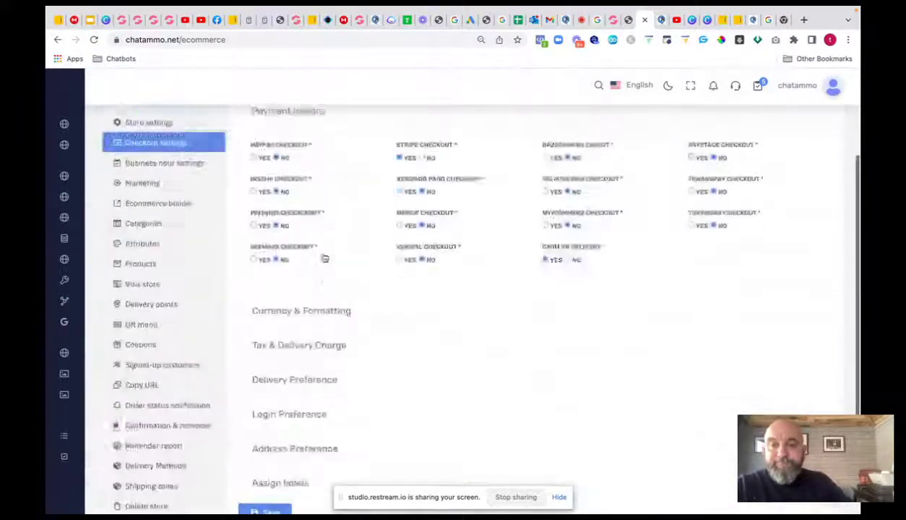
scroll(325, 259, up, 2)
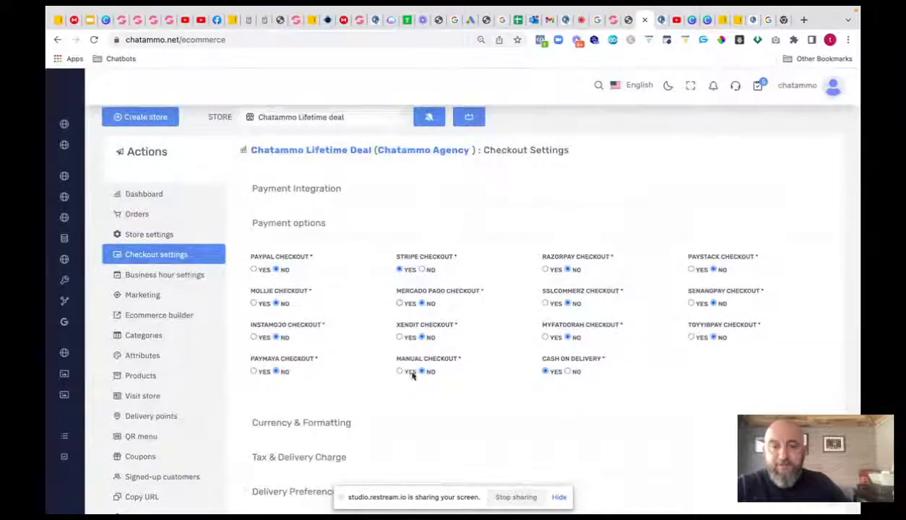
- Set Cash on Delivery to No and expand Currency & Formatting (USD, 2 decimals)
click(568, 372)
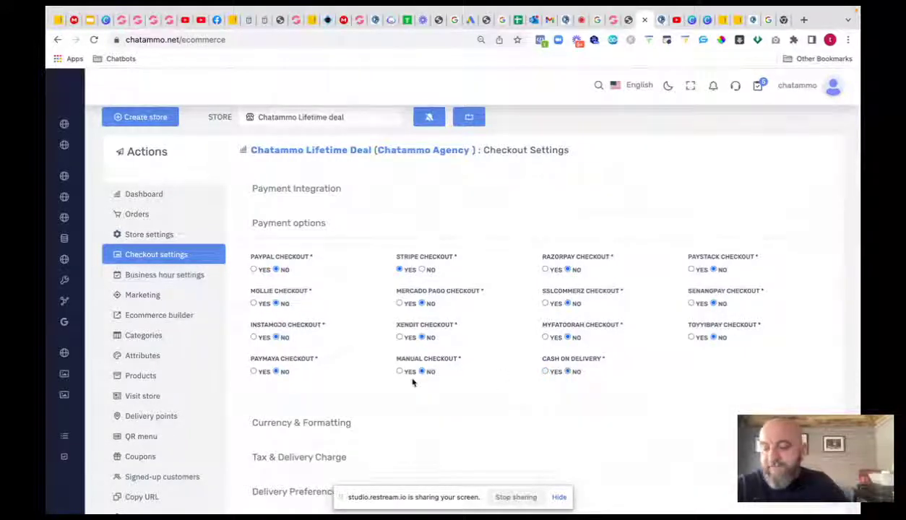
click(366, 422)
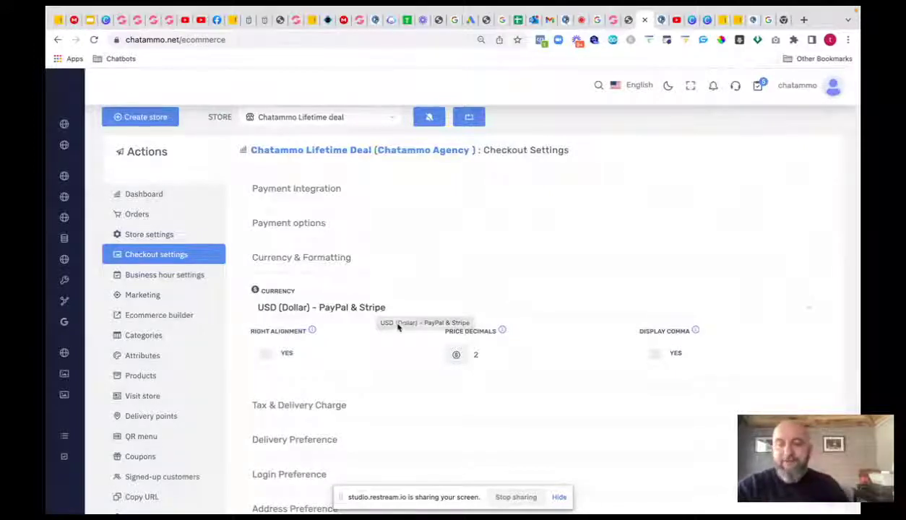
scroll(364, 324, down, 1)
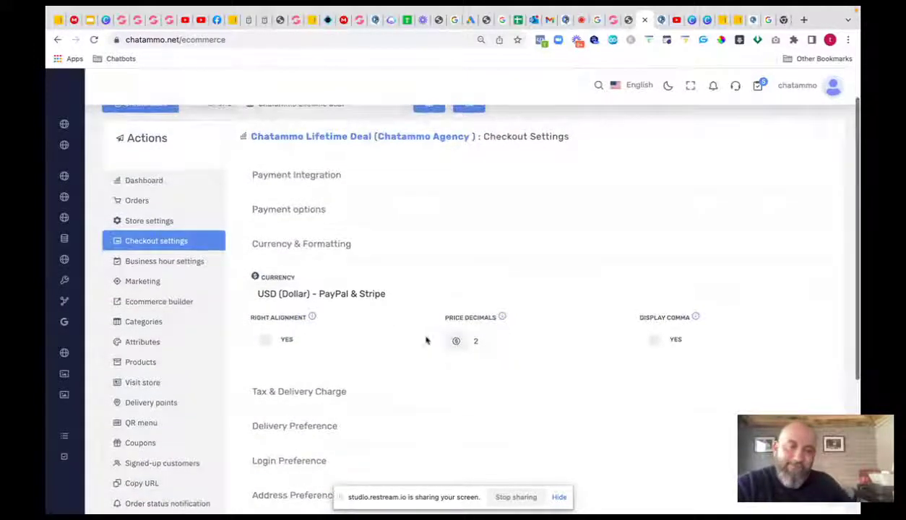
- Expand Tax & Delivery Charge and clear the TAX % field from 0 to empty
click(331, 395)
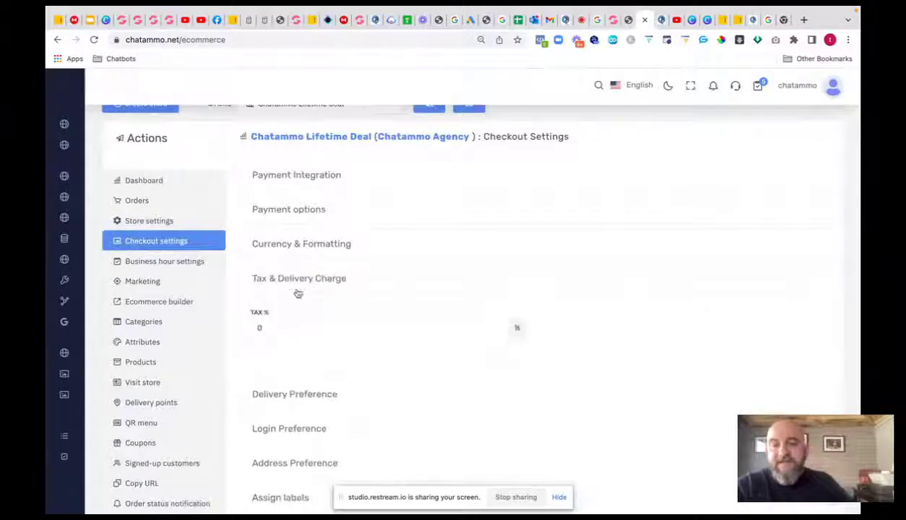
click(263, 327)
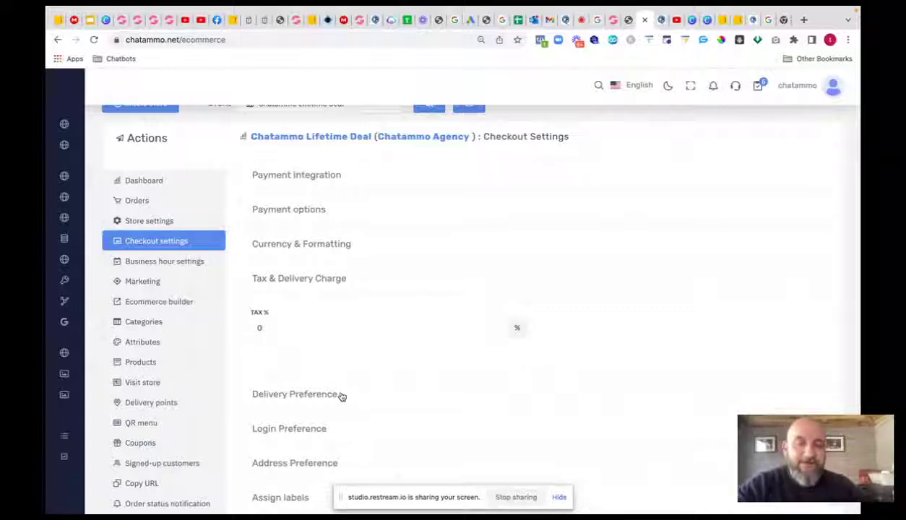
click(260, 327)
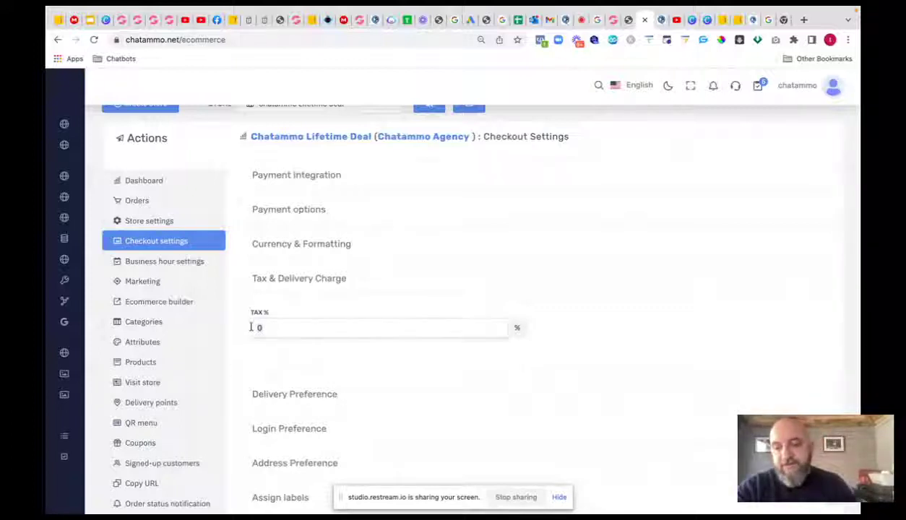
key(ctrl+a)
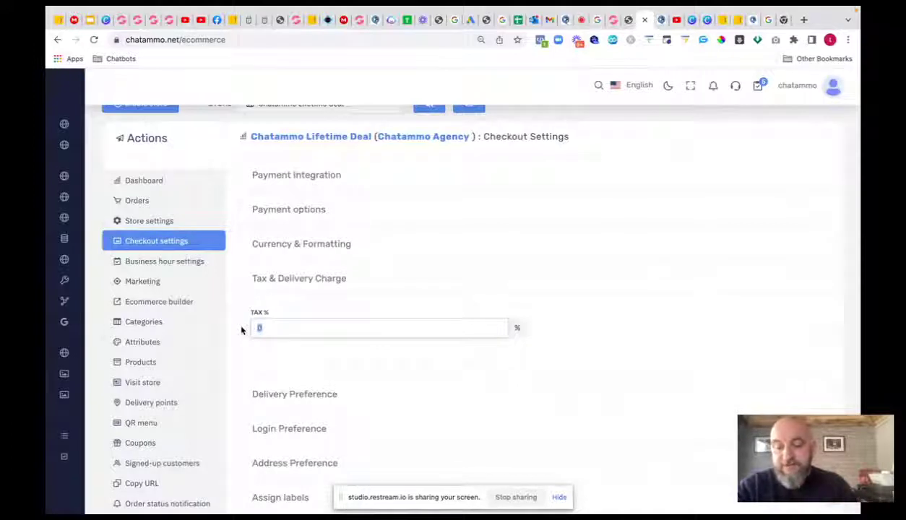
text(3)
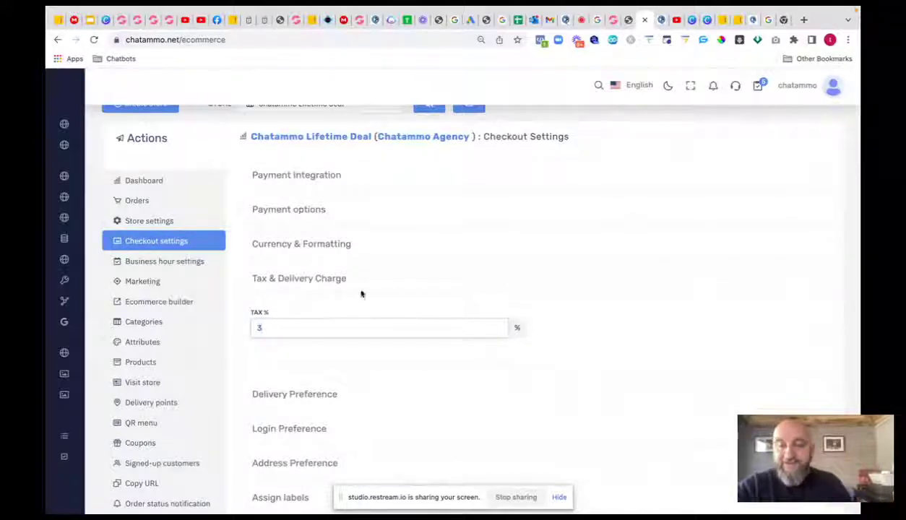
key(BackSpace)
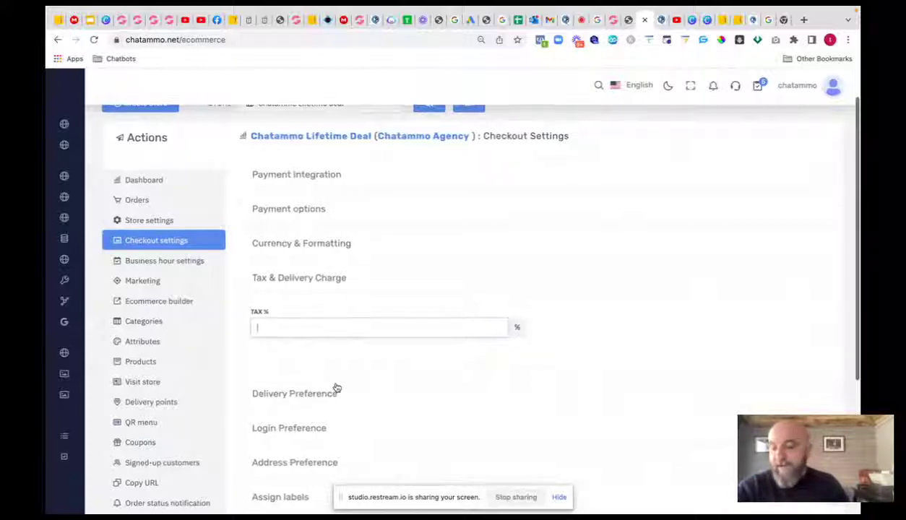
scroll(336, 394, down, 1)
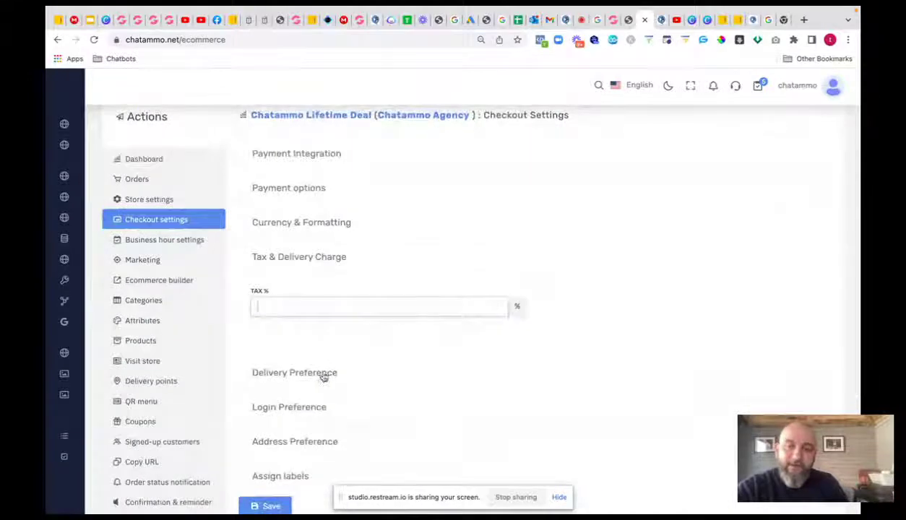
- Enable a 30-minute preparation time in Delivery Preference
click(319, 376)
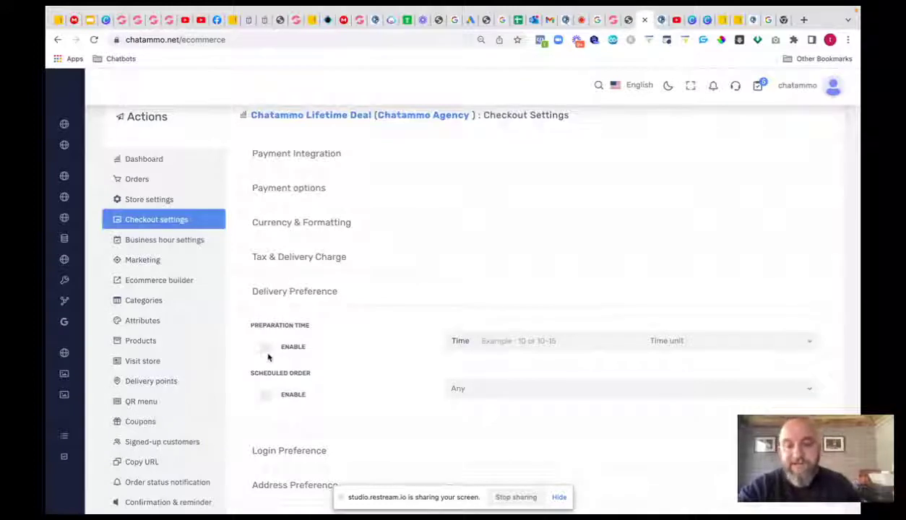
click(264, 348)
click(576, 342)
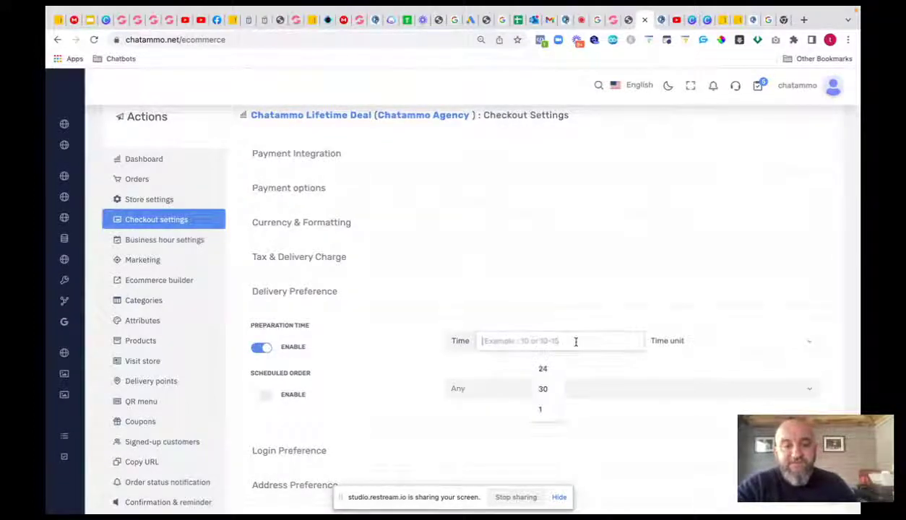
click(550, 389)
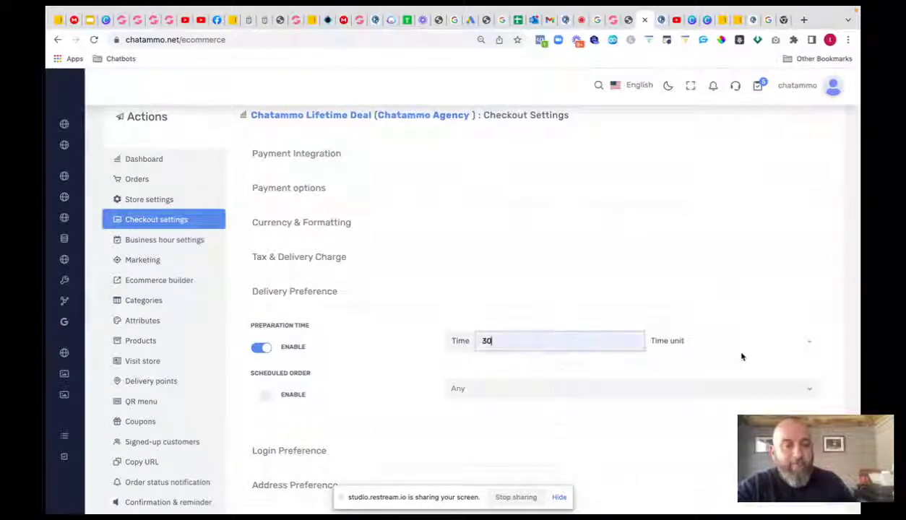
click(732, 347)
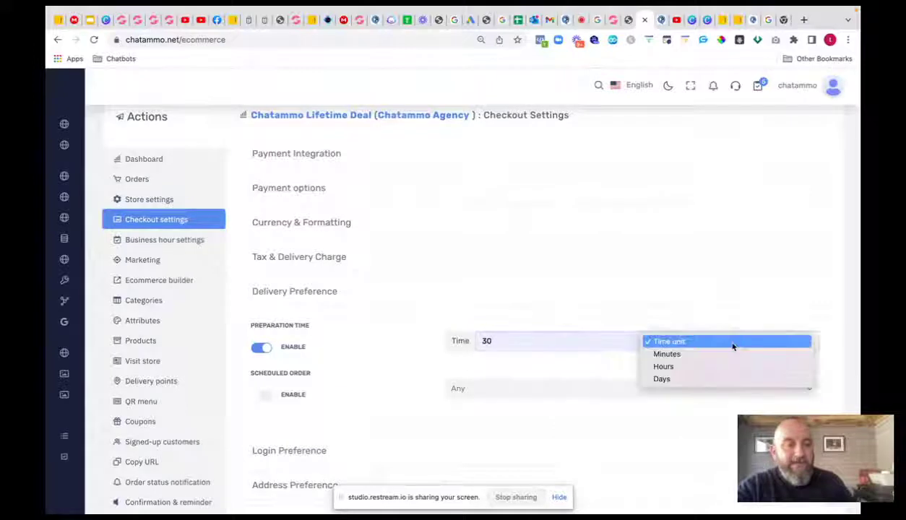
click(666, 357)
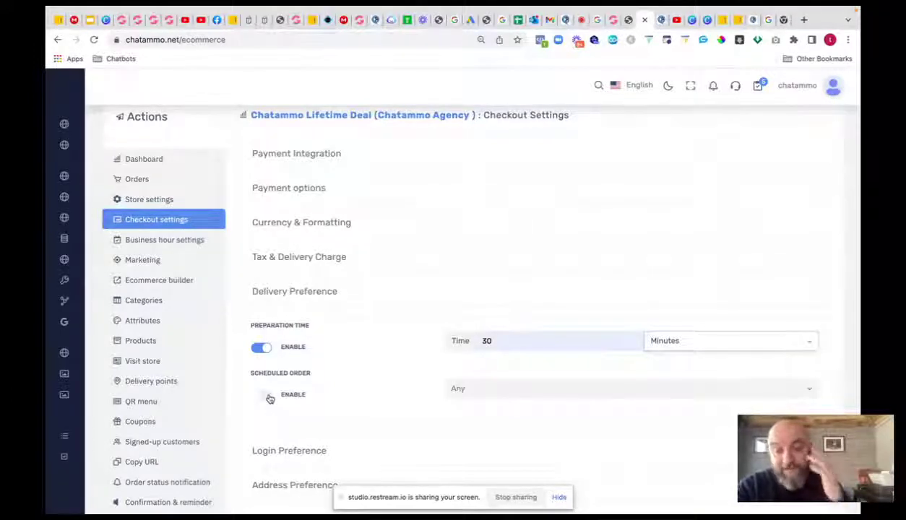
- Enable scheduled orders with the Any range and expand Login Preference
click(267, 396)
click(518, 390)
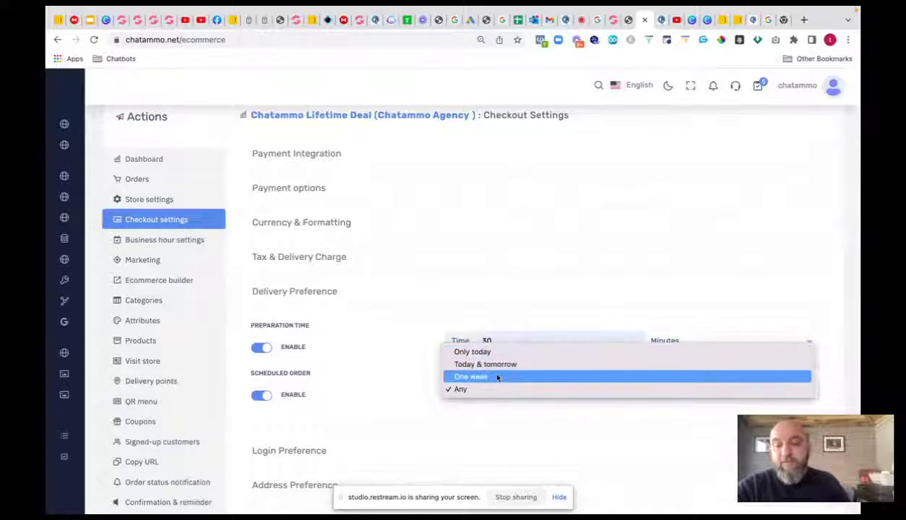
click(257, 395)
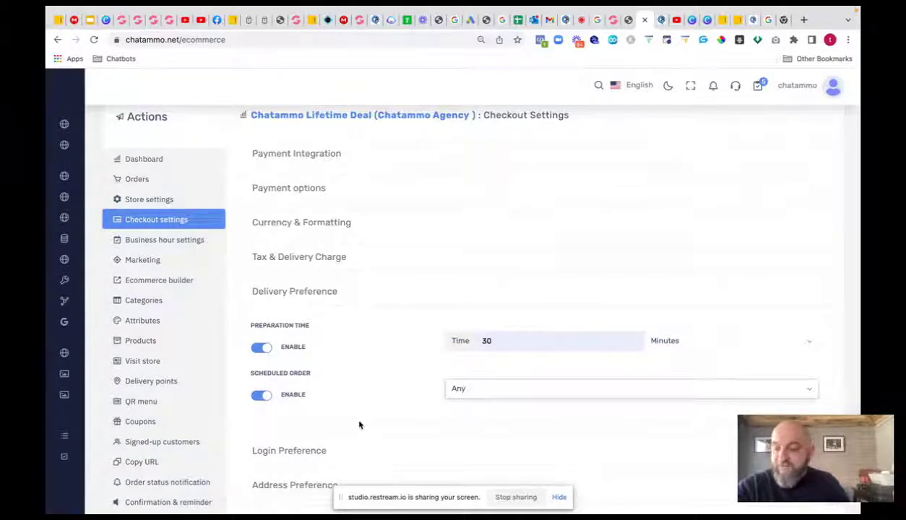
scroll(359, 425, down, 1)
click(346, 422)
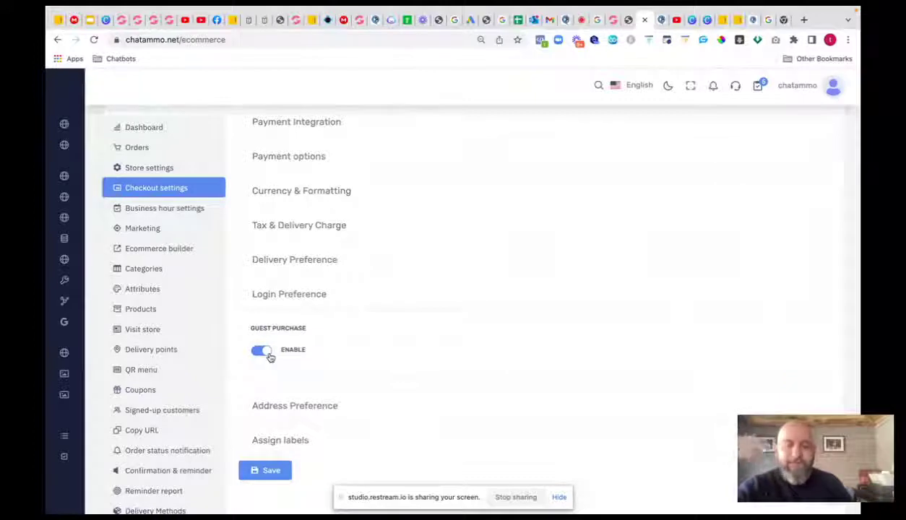
- Expand Address Preference and Assign labels, then open Business hour settings
click(307, 406)
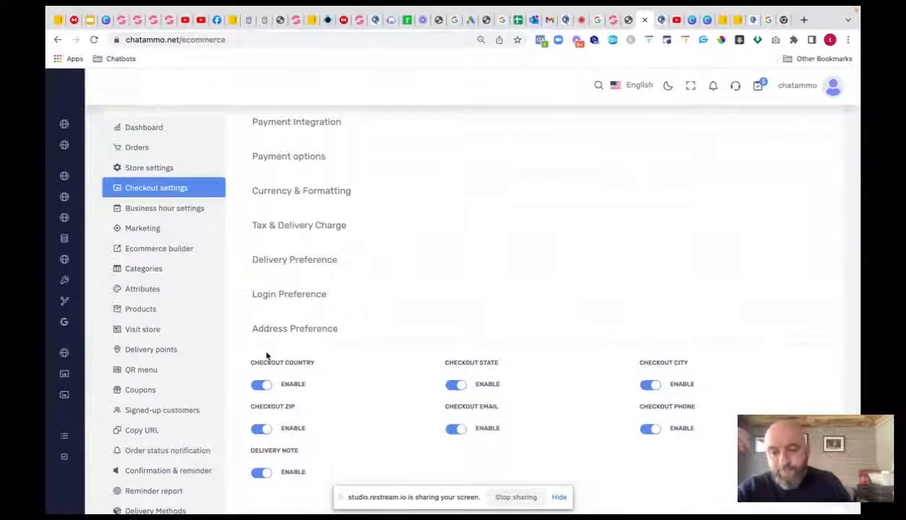
scroll(267, 372, down, 1)
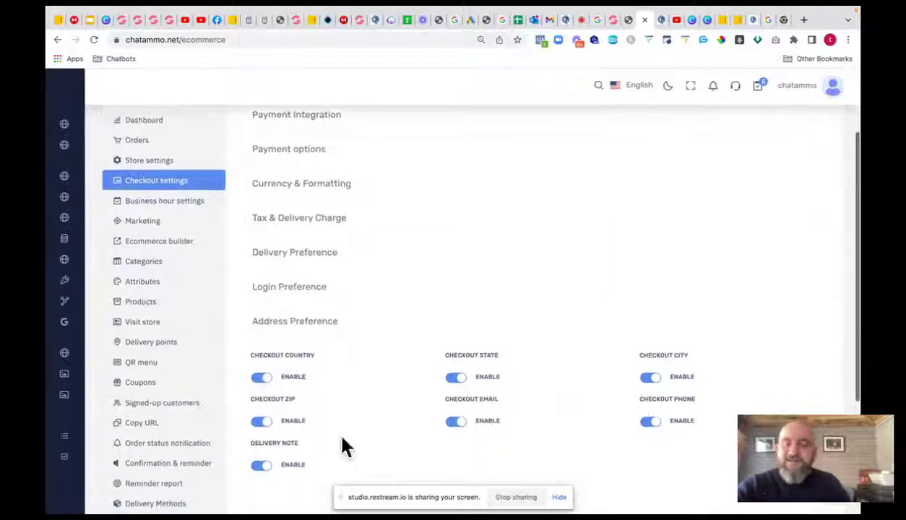
scroll(345, 417, down, 5)
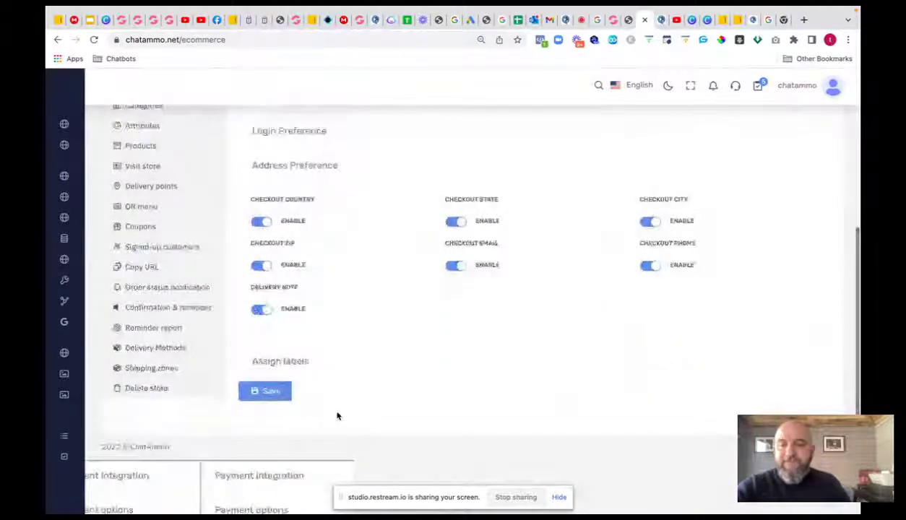
click(296, 358)
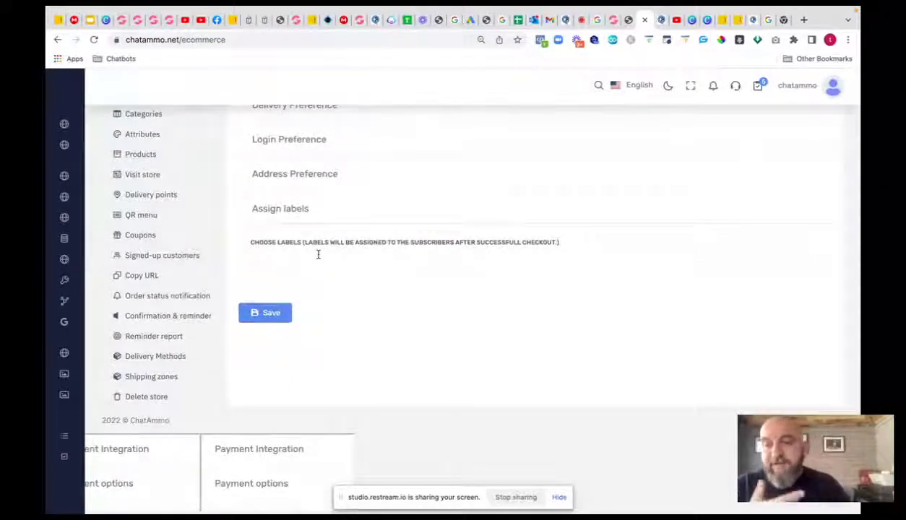
scroll(168, 198, up, 3)
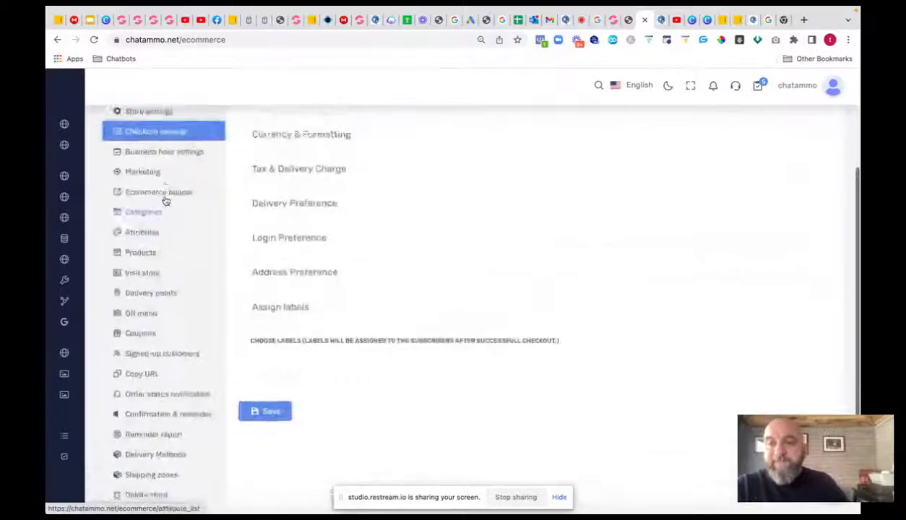
click(140, 181)
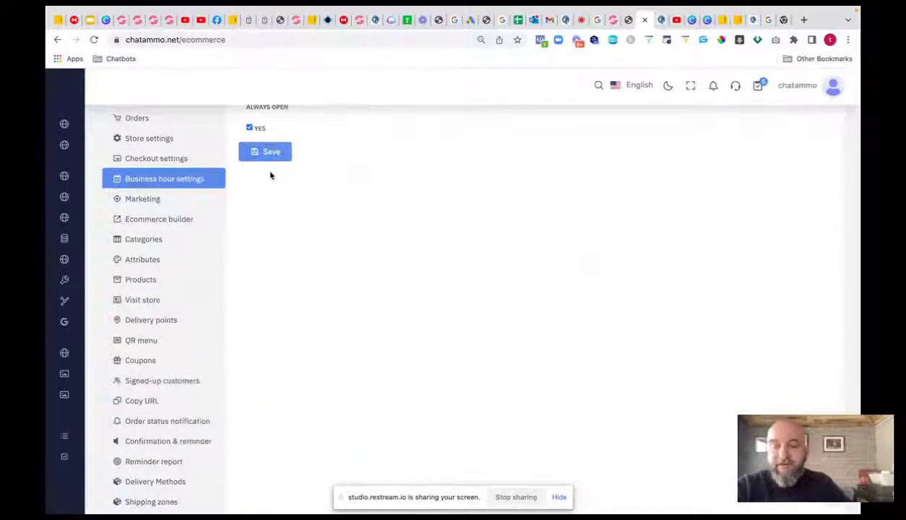
- Toggle Always open off and back to Yes, view Marketing, then open the Ecommerce builder
scroll(275, 181, up, 2)
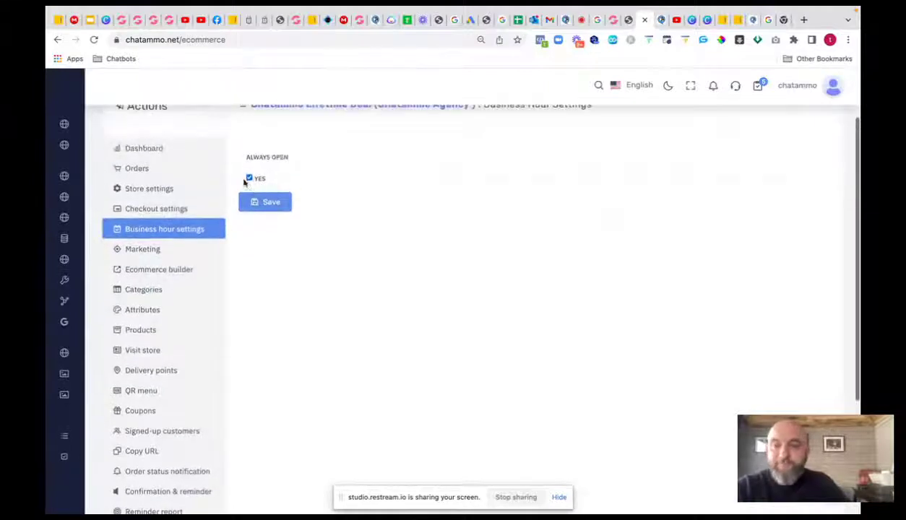
click(248, 179)
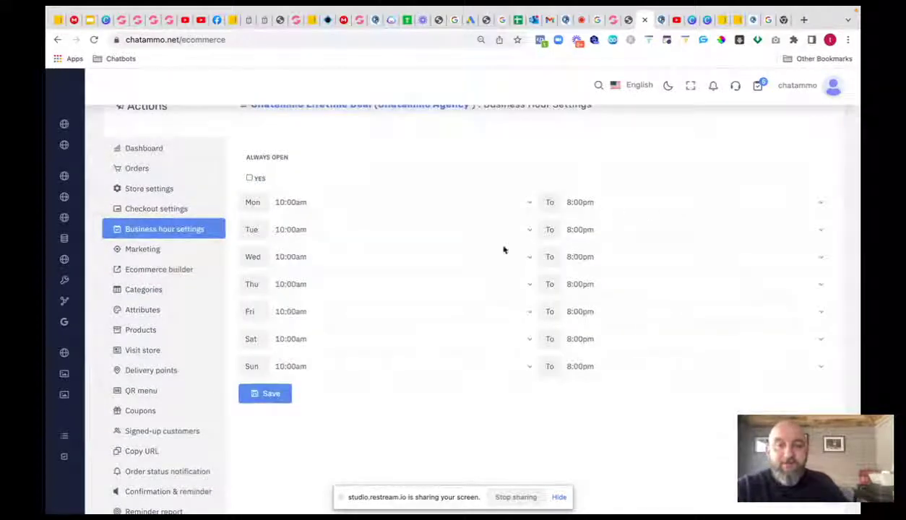
click(249, 180)
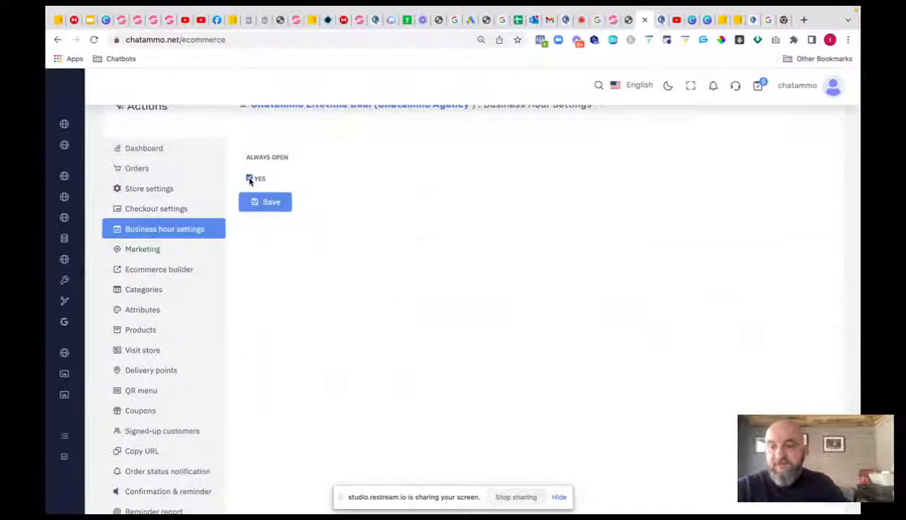
click(143, 250)
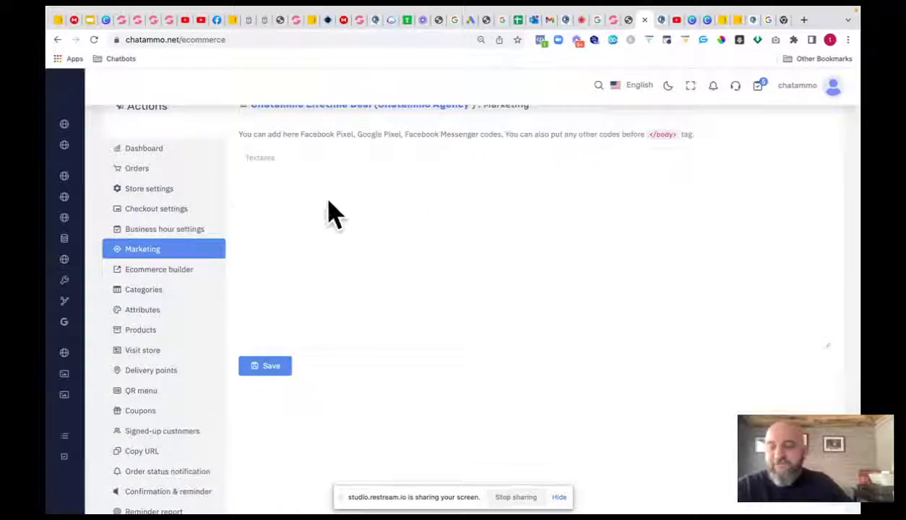
click(148, 270)
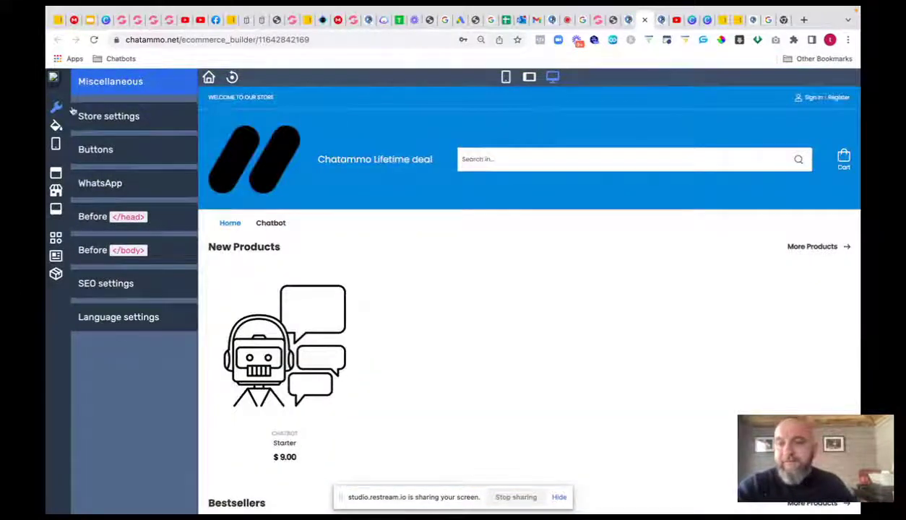
- Browse the builder's Store settings: Styles, Mobile, Header, Front-end, Footer, Category and Special pages
click(147, 128)
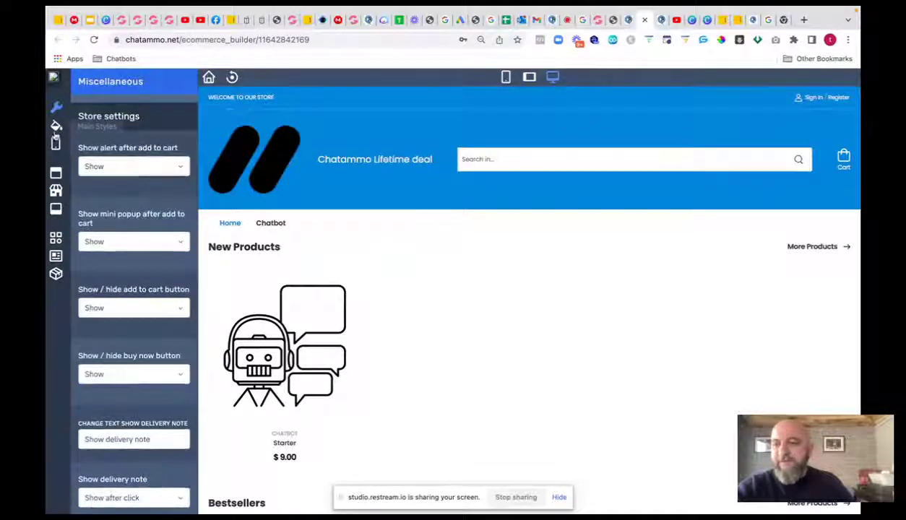
click(56, 126)
click(55, 144)
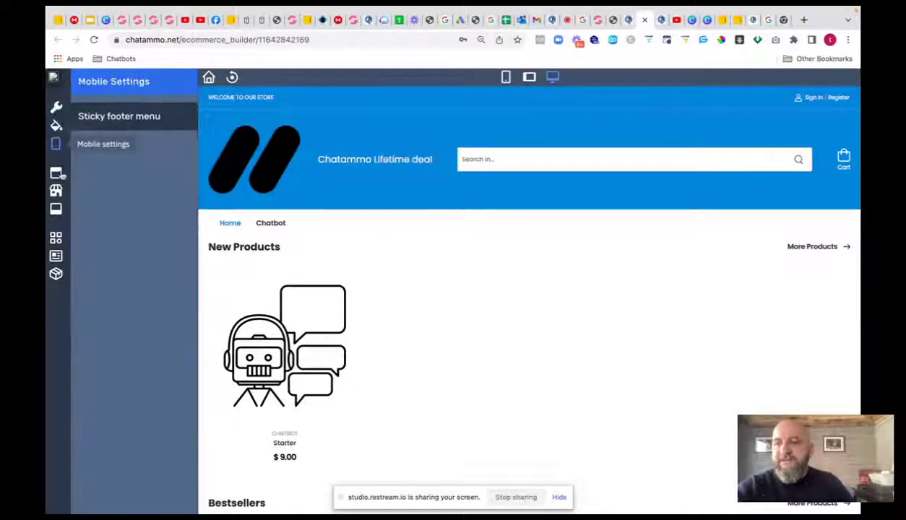
click(55, 174)
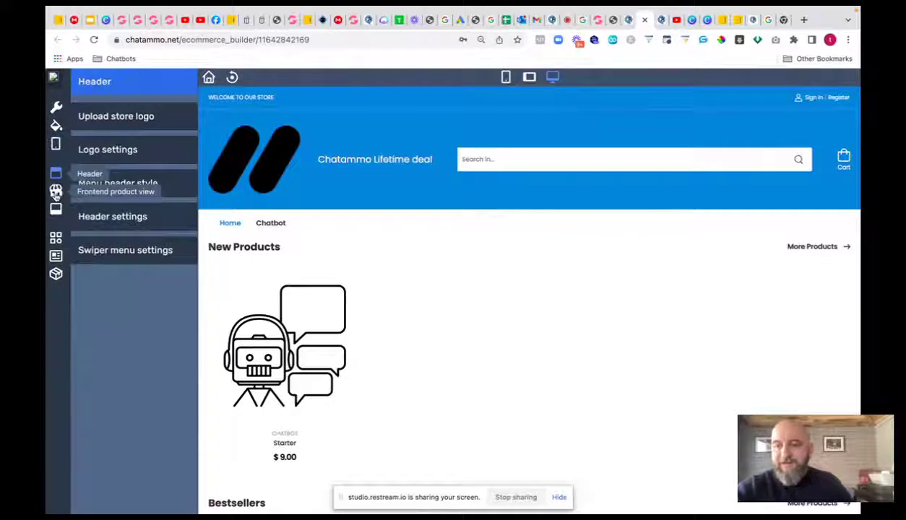
click(56, 192)
click(56, 209)
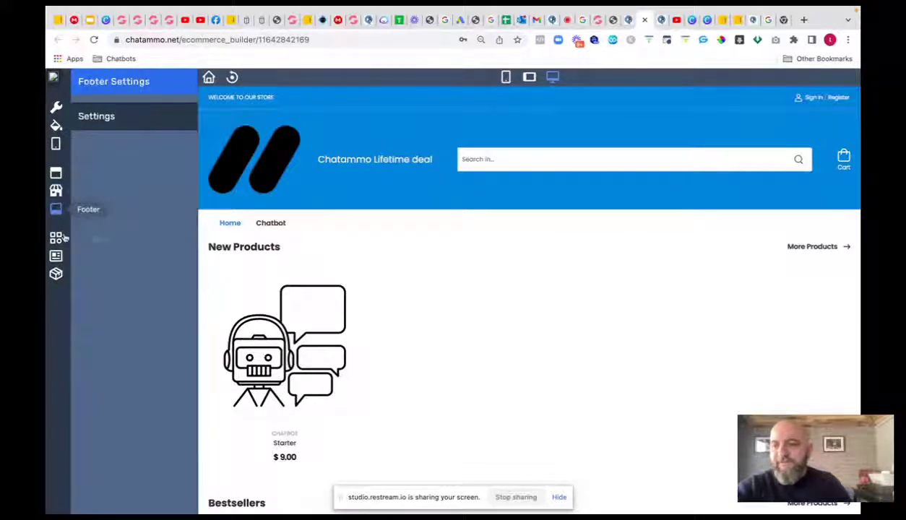
click(55, 238)
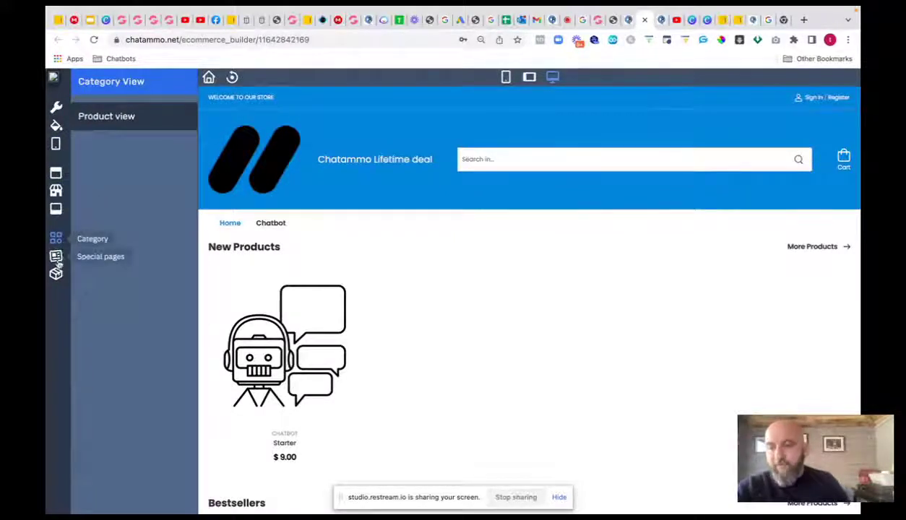
click(55, 256)
- Return to the store admin and review its categories, attributes and products lists
click(613, 19)
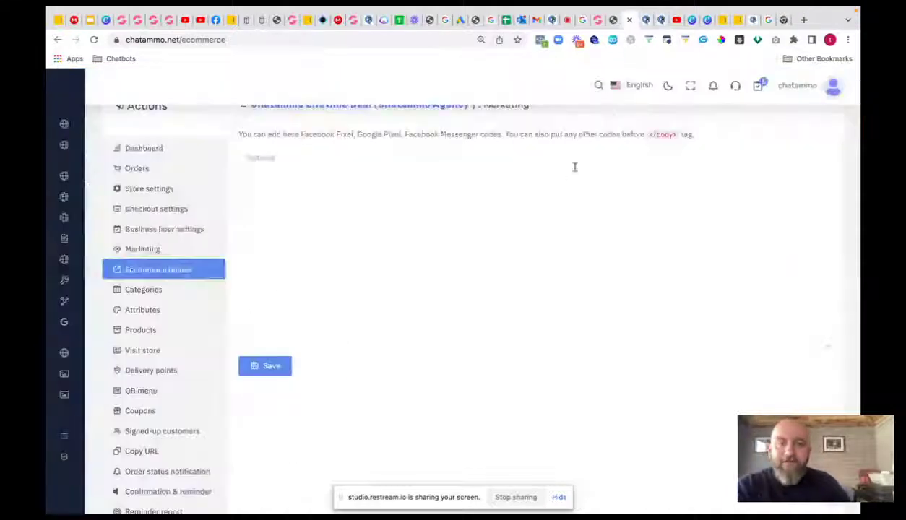
click(152, 291)
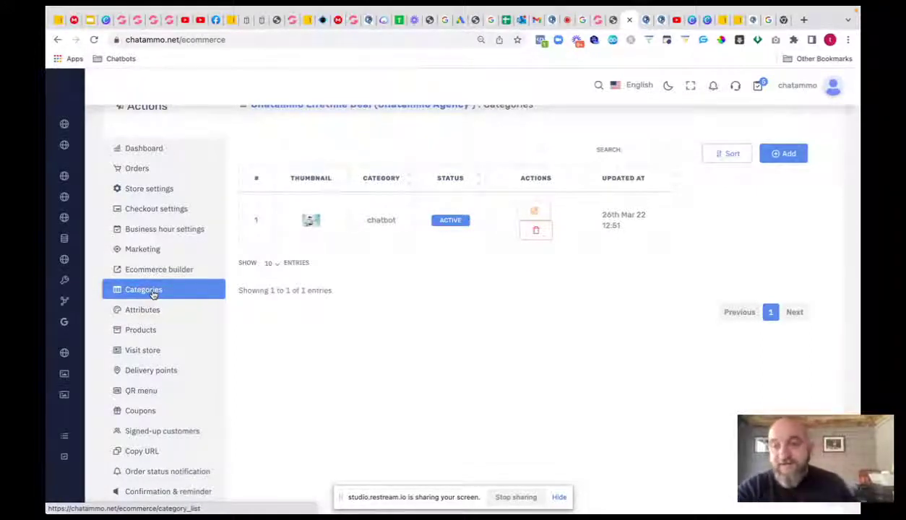
click(134, 314)
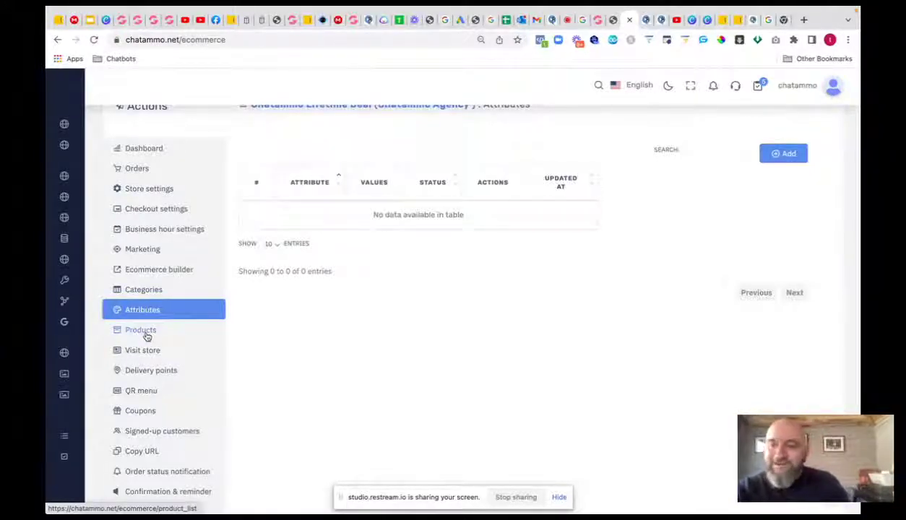
click(144, 330)
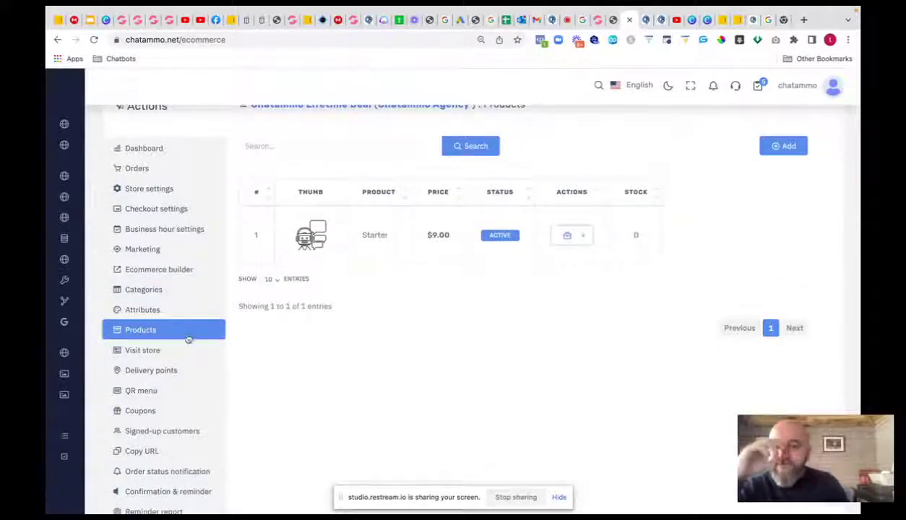
- Check the live storefront's address, then view the admin's delivery points, tables 1 to 3
click(143, 350)
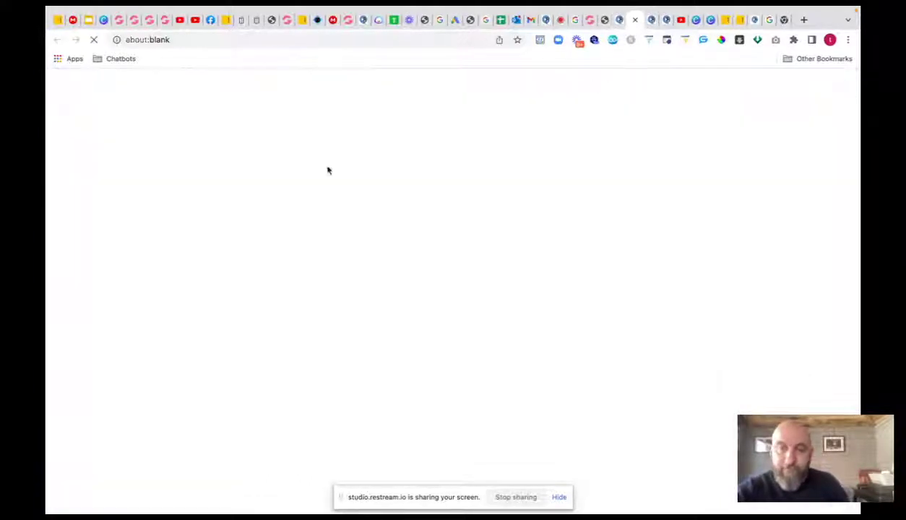
click(321, 40)
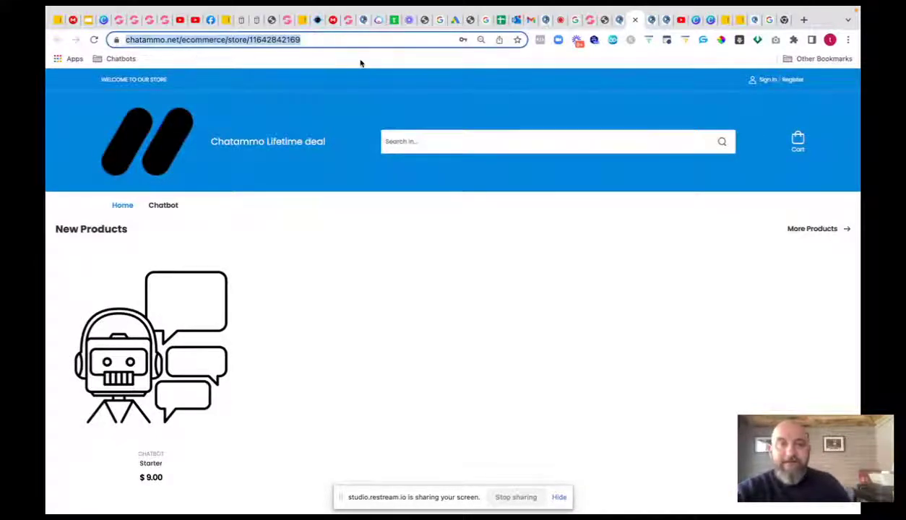
click(619, 22)
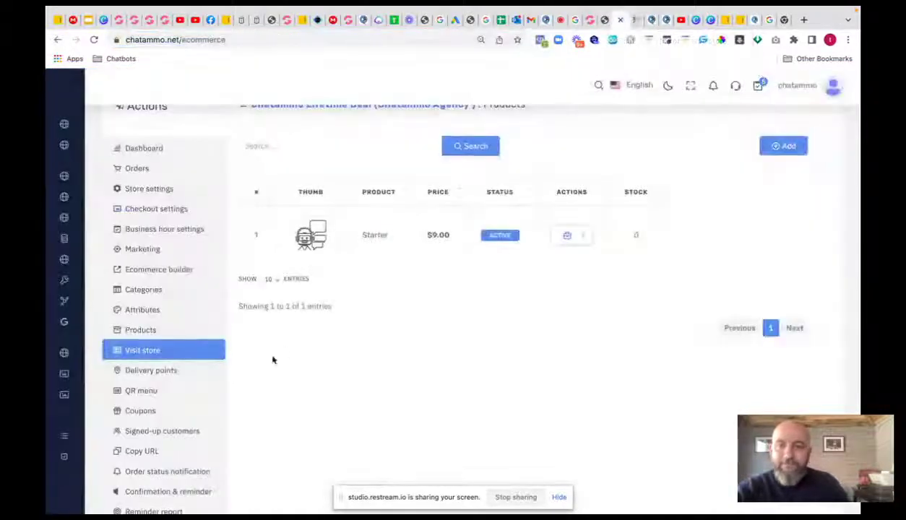
click(160, 370)
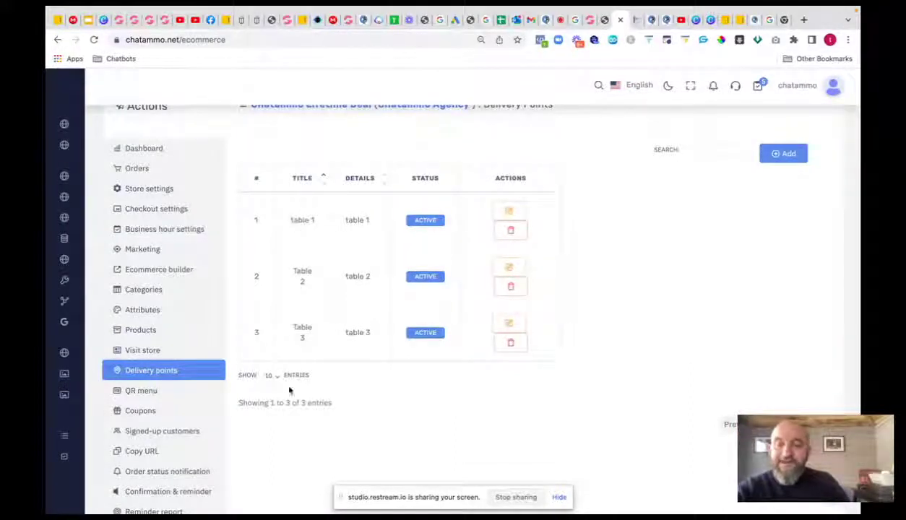
- Show the QR codes for delivery point table 1, then go to the Coupons list
click(150, 390)
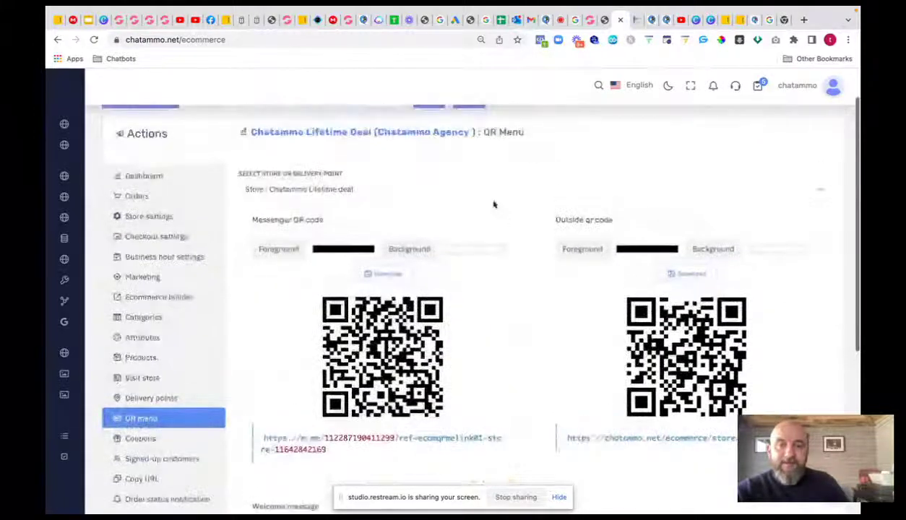
click(488, 190)
click(347, 202)
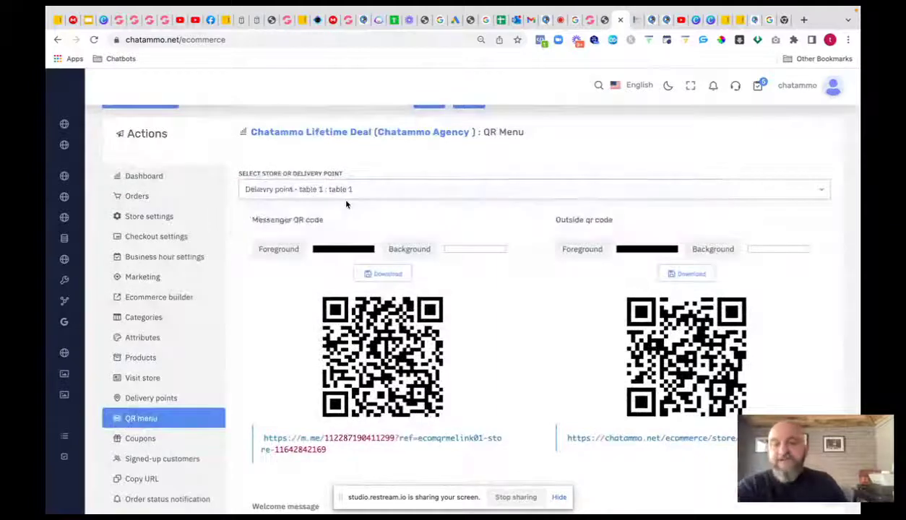
scroll(393, 292, down, 2)
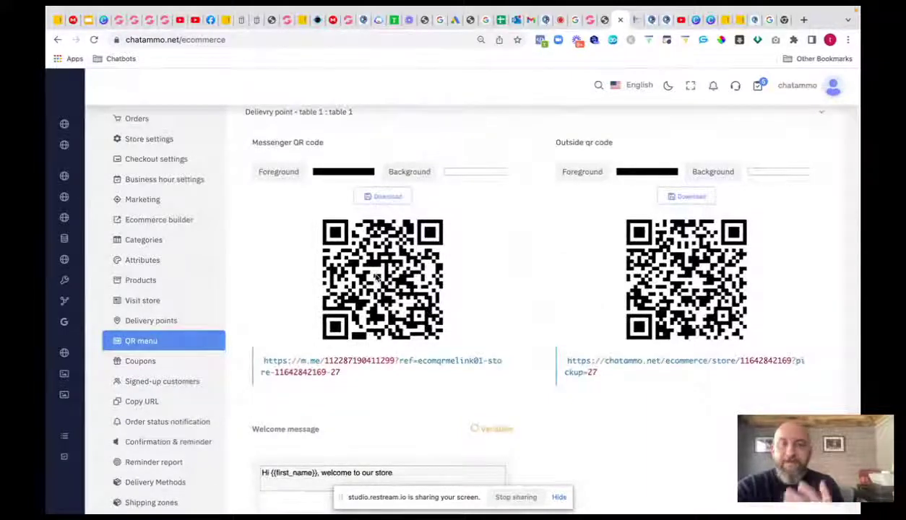
text(.)
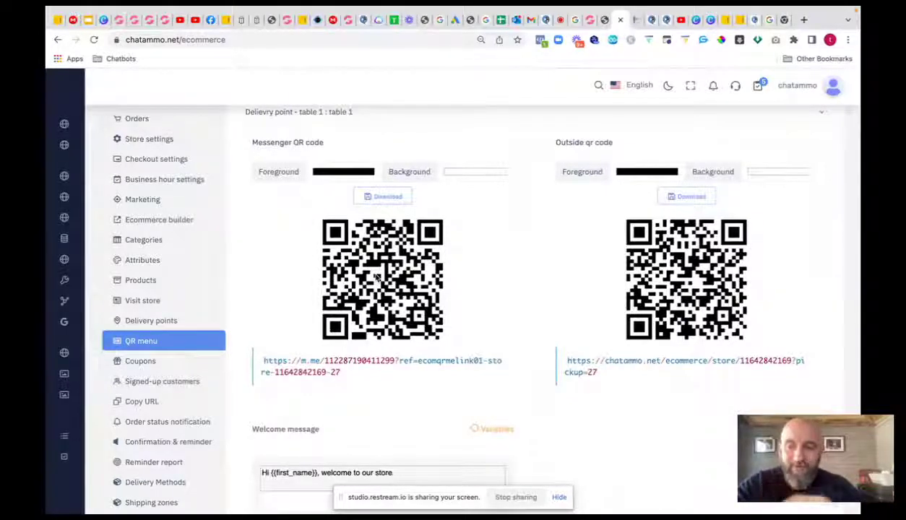
click(148, 360)
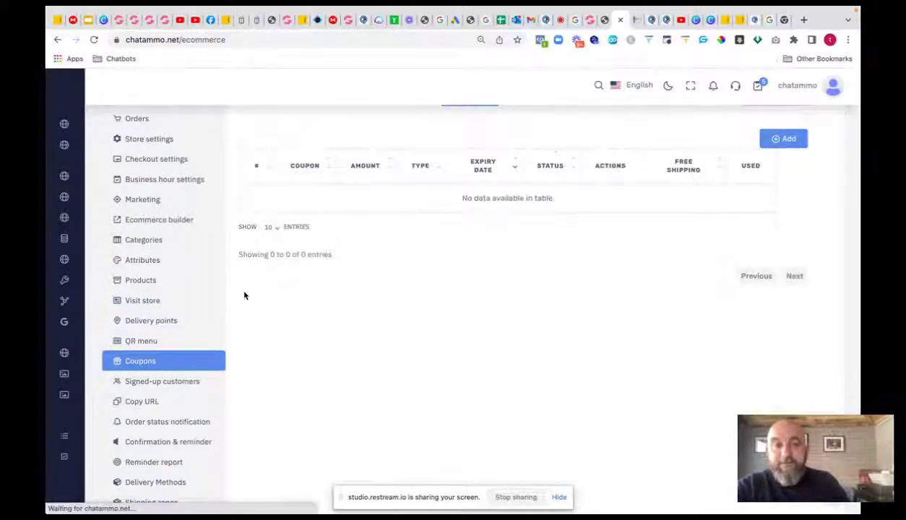
- Start a new coupon and look over its applicable products without choosing one
click(772, 140)
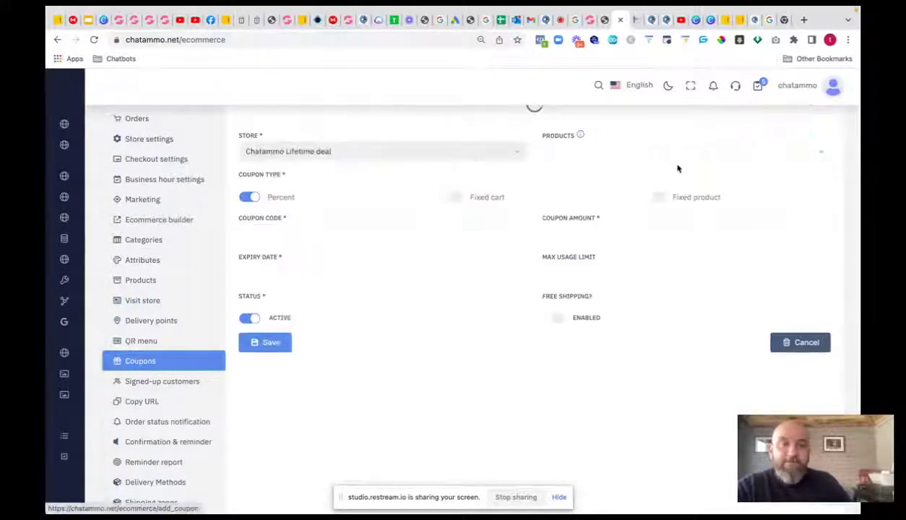
scroll(252, 214, down, 1)
scroll(293, 173, up, 1)
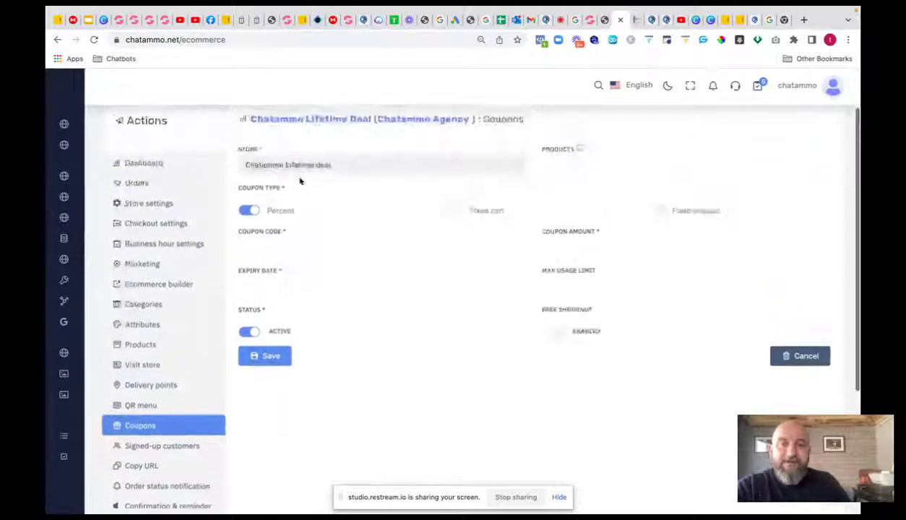
click(549, 172)
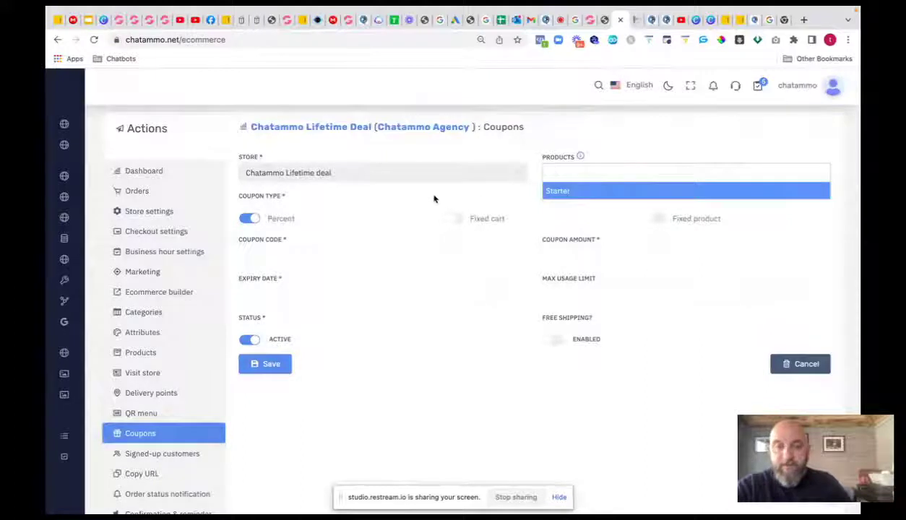
click(411, 215)
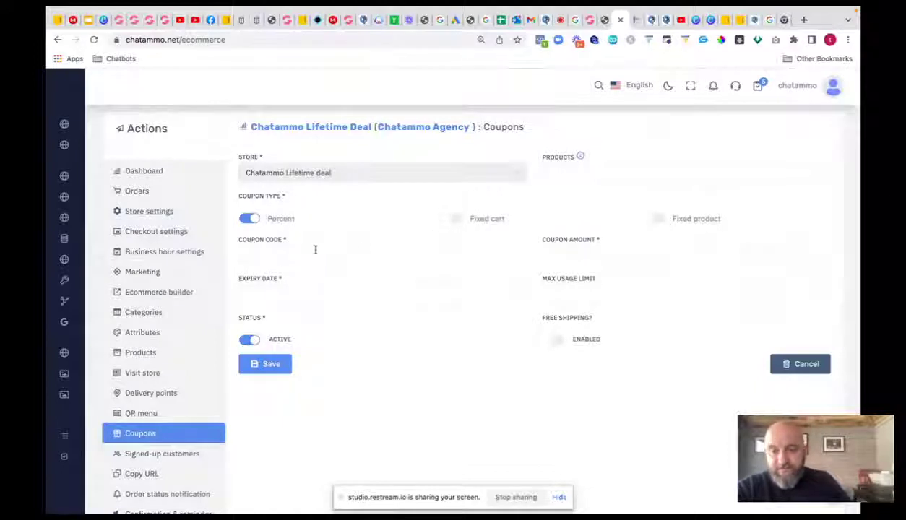
- Fill in coupon demotest80: 20 off, expiry 16 May 2022, usage limit 1, free shipping off
click(266, 257)
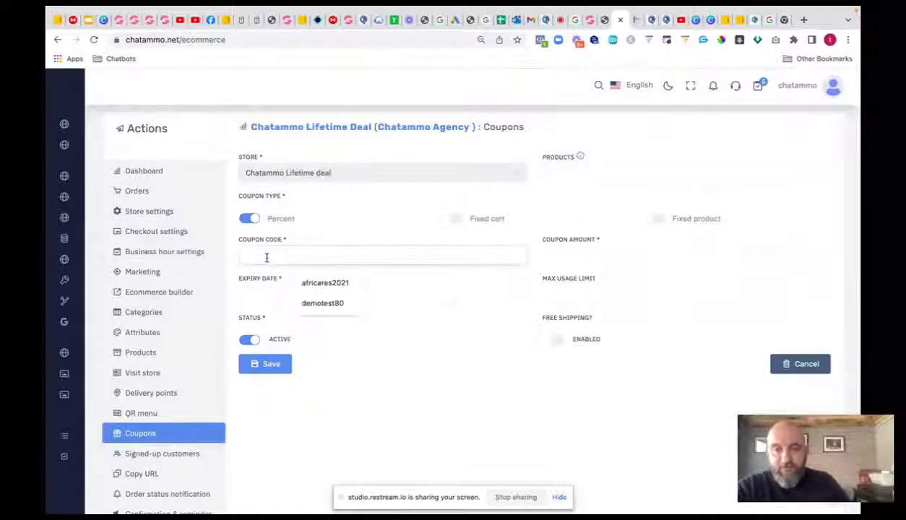
click(329, 307)
click(573, 251)
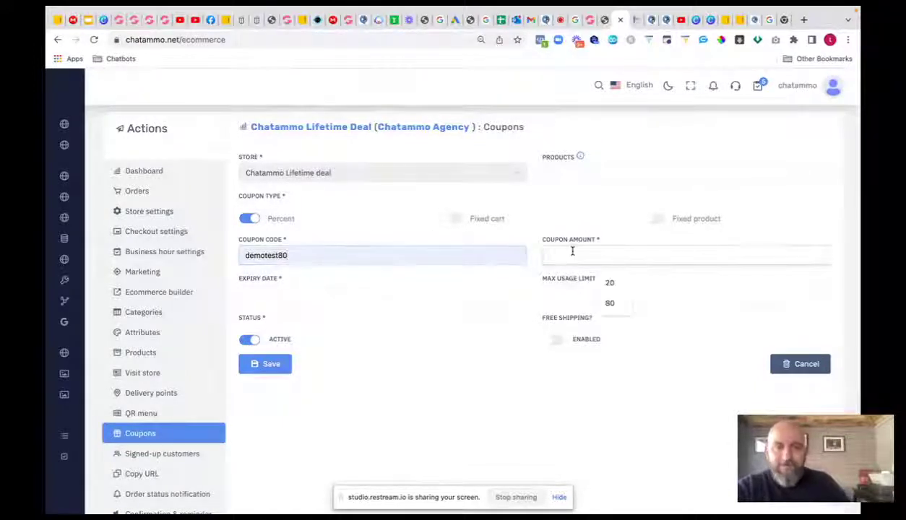
text(20)
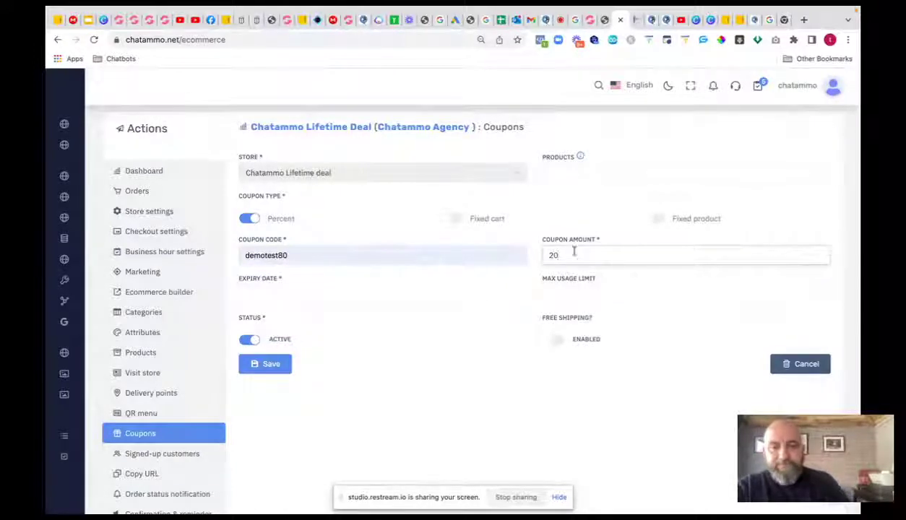
click(266, 290)
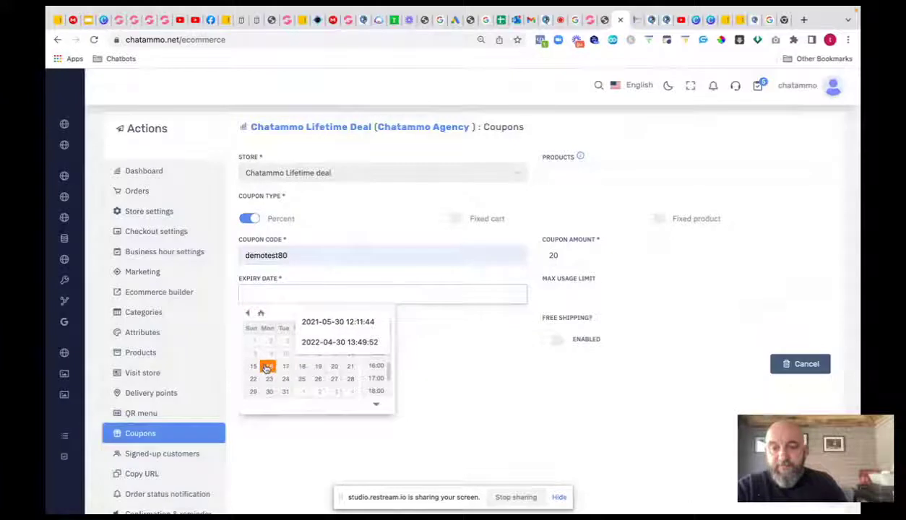
click(269, 366)
click(472, 351)
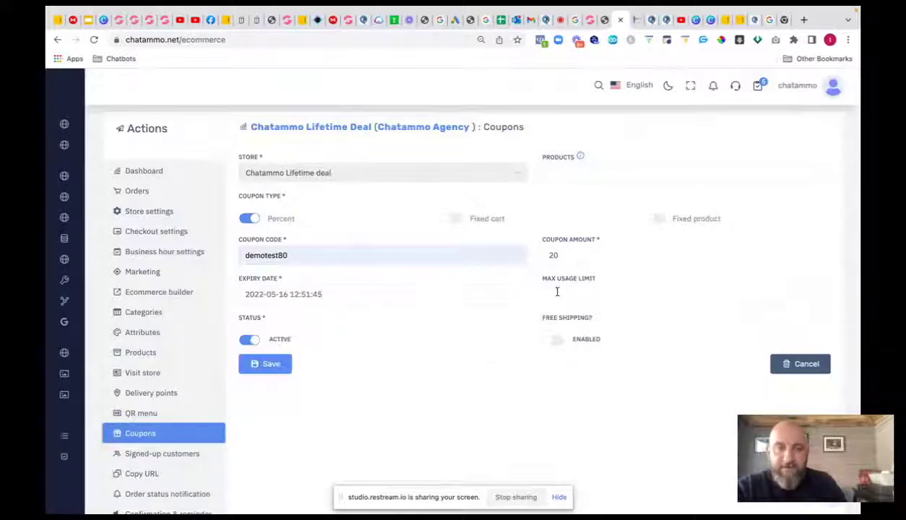
click(557, 292)
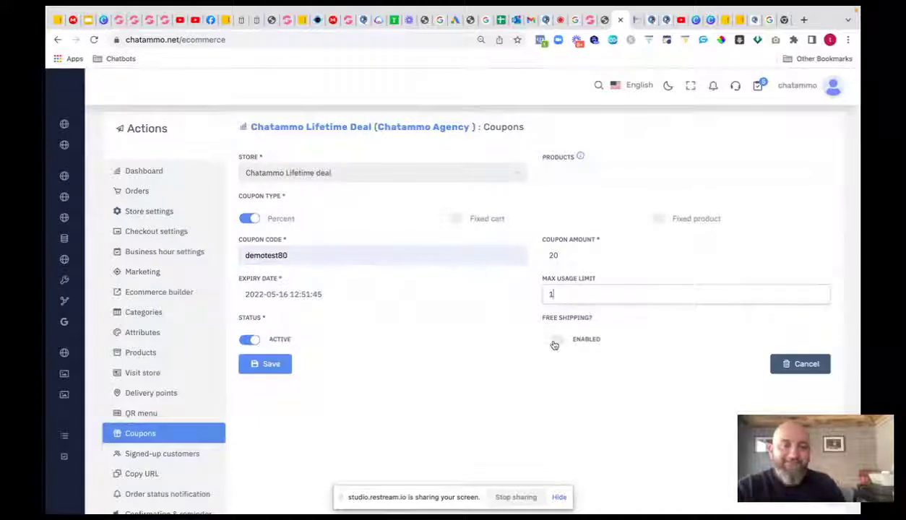
click(557, 343)
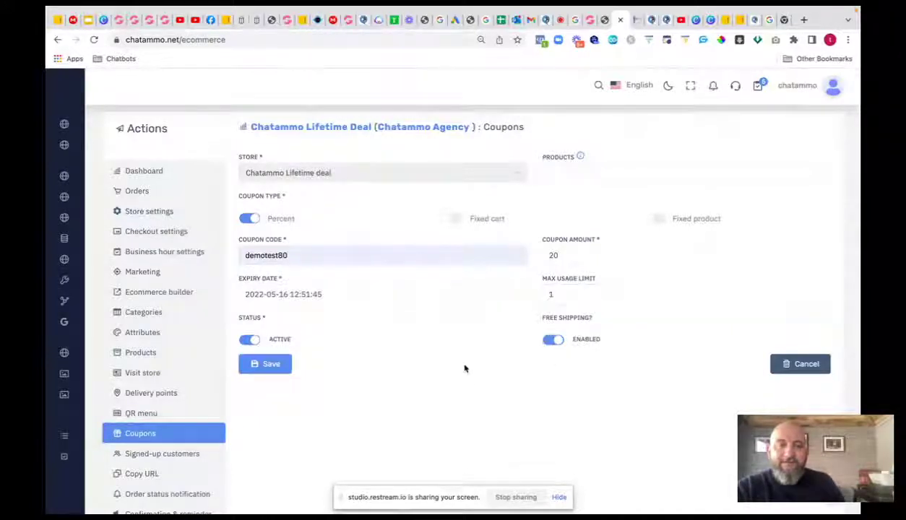
click(553, 343)
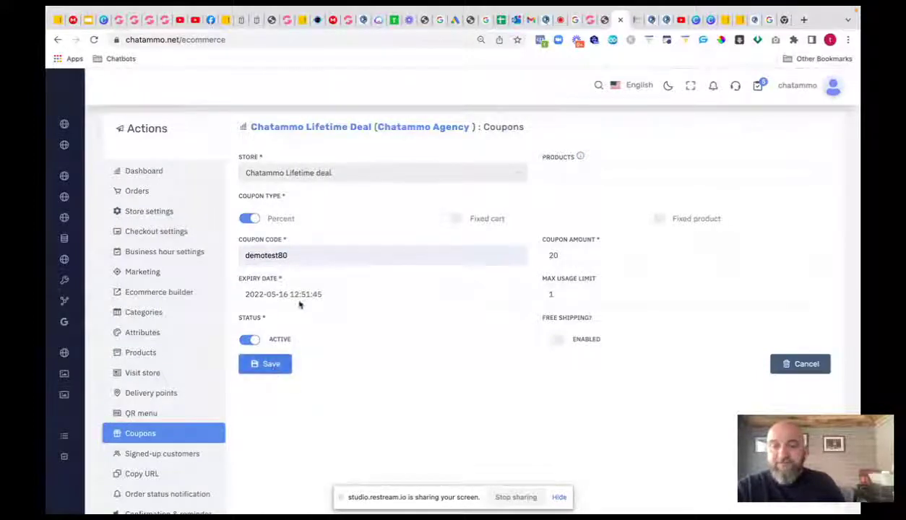
- Look over the signed-up customers, then bring up the store's Copy URL links
scroll(144, 289, down, 4)
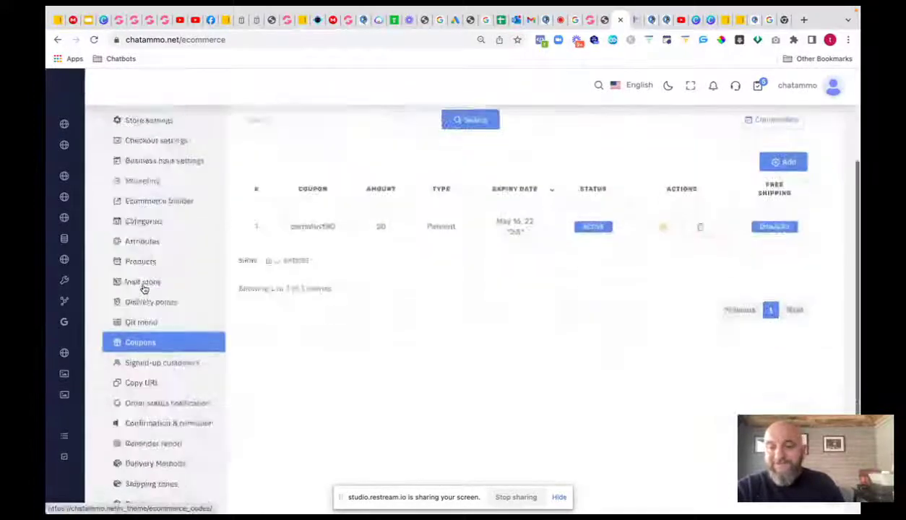
click(156, 327)
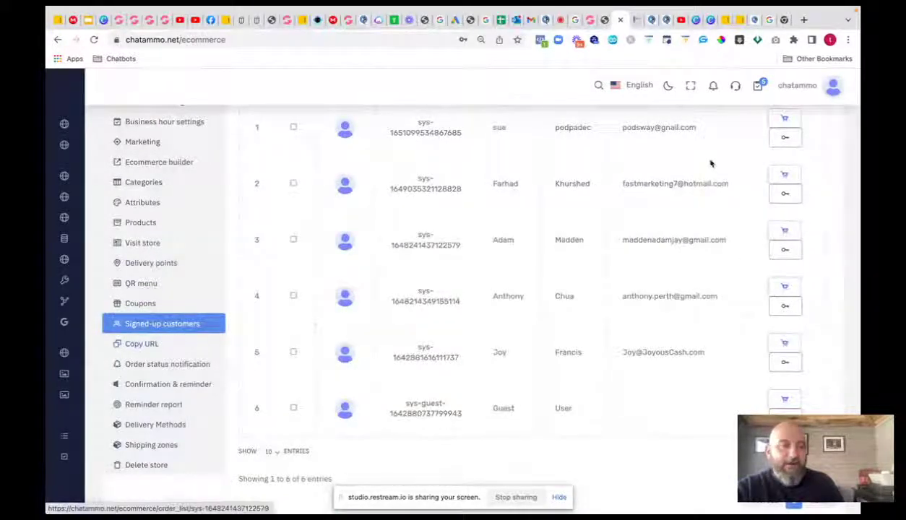
click(152, 350)
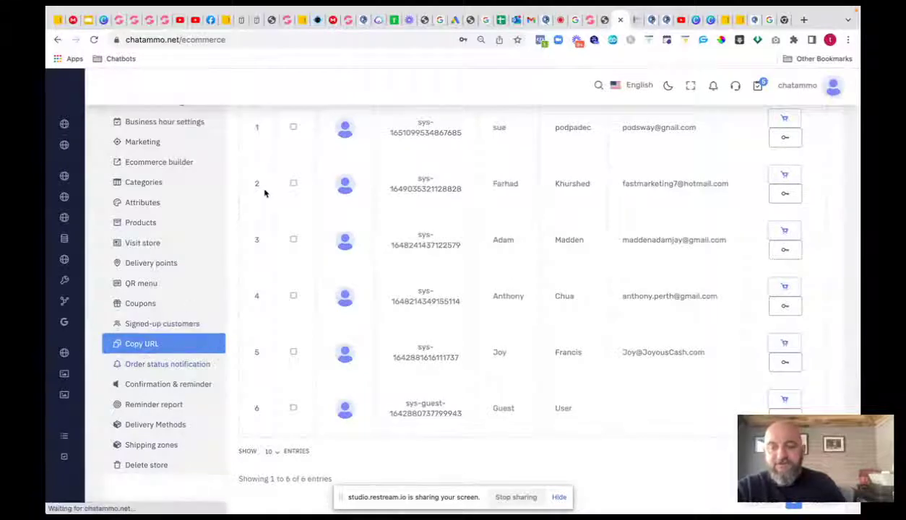
scroll(296, 170, down, 1)
scroll(425, 220, up, 3)
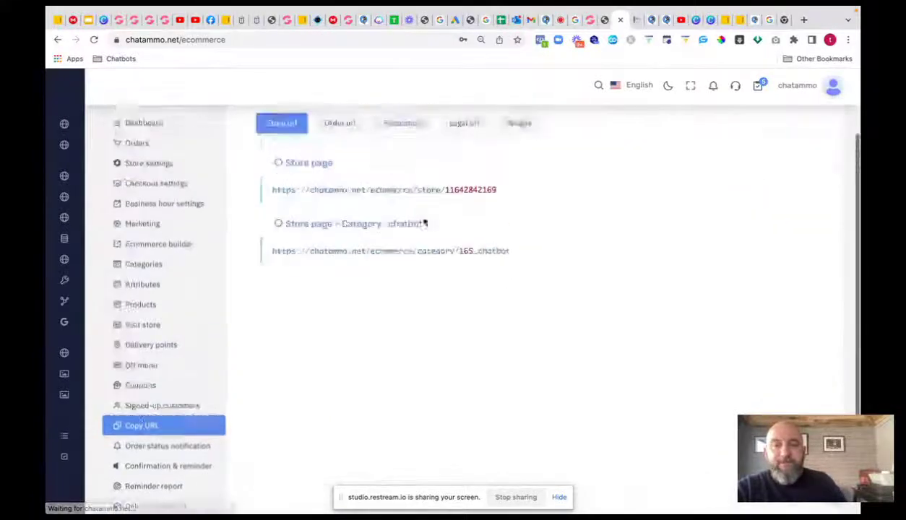
- Show the Order, Product, Legal and Widget URLs, ending on the store's iframe embed code
click(340, 227)
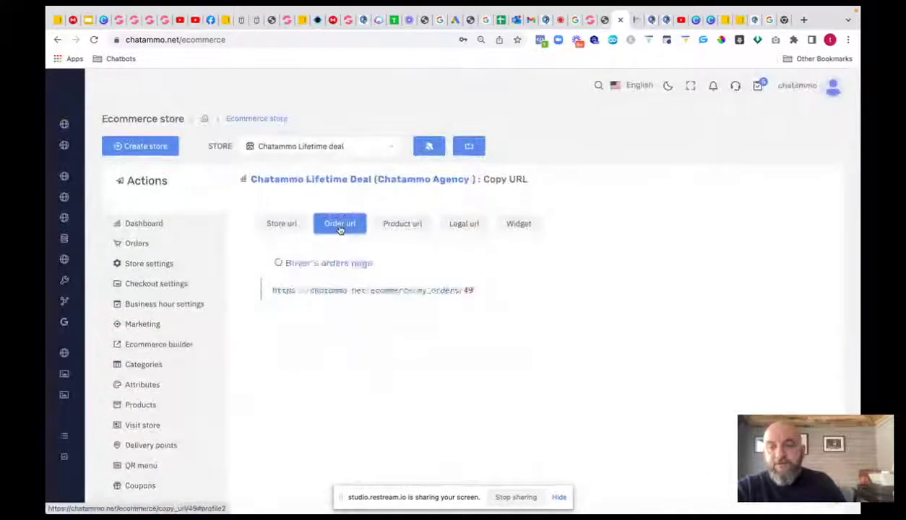
click(405, 229)
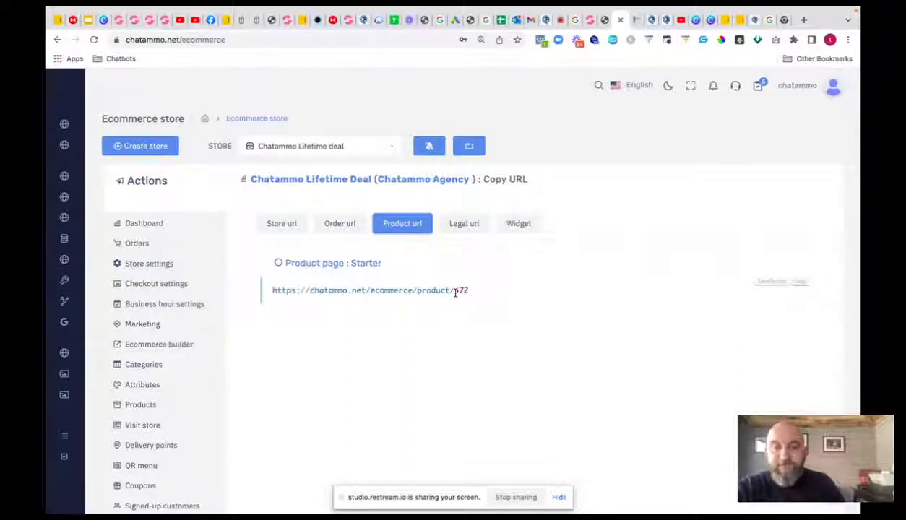
click(465, 224)
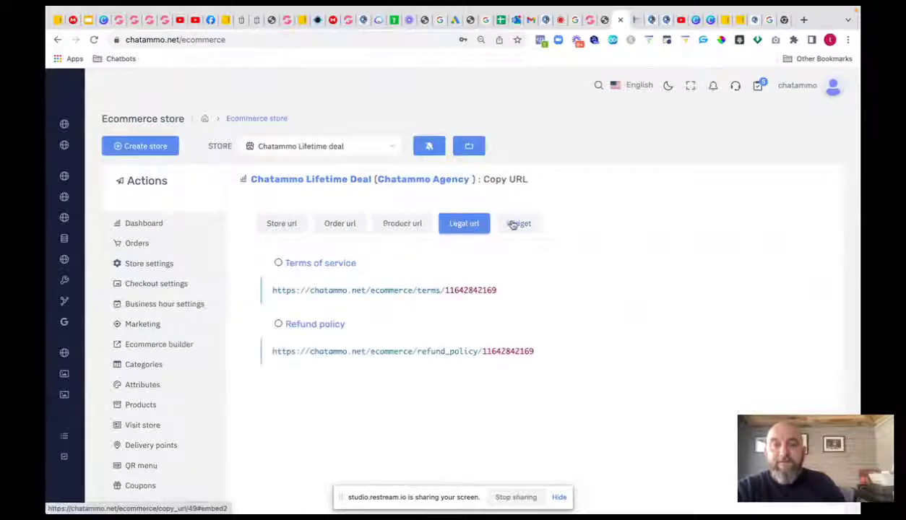
click(517, 224)
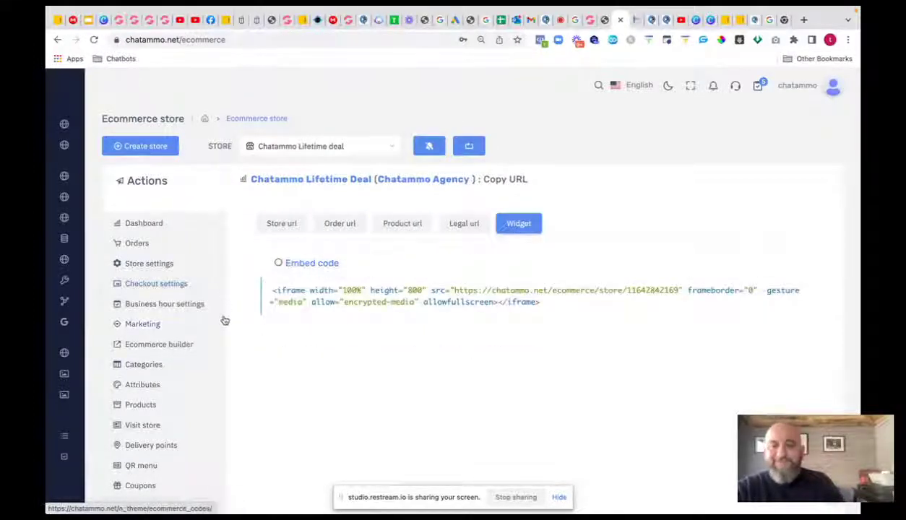
scroll(225, 321, down, 1)
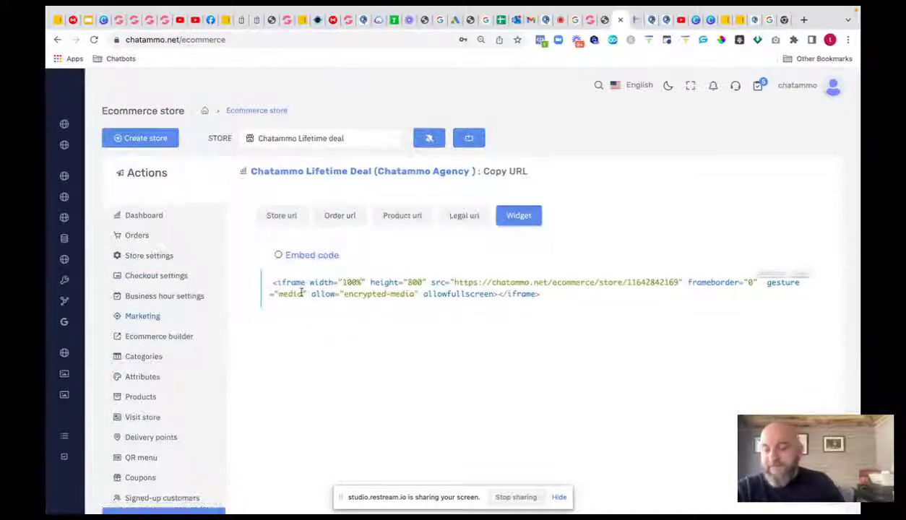
scroll(171, 281, down, 3)
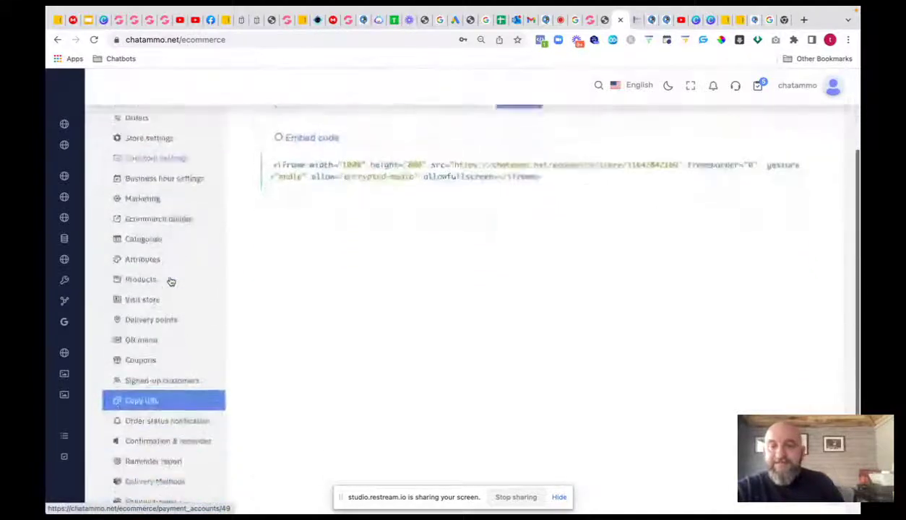
scroll(171, 281, down, 1)
- View the Messenger Approved, Rejected, Shipped, Delivered and Completed order-status notification templates
click(151, 389)
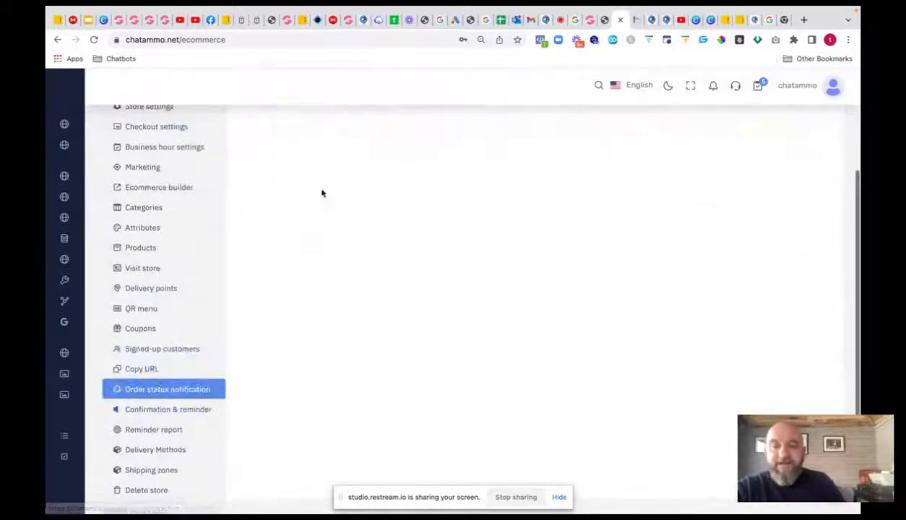
scroll(365, 189, down, 1)
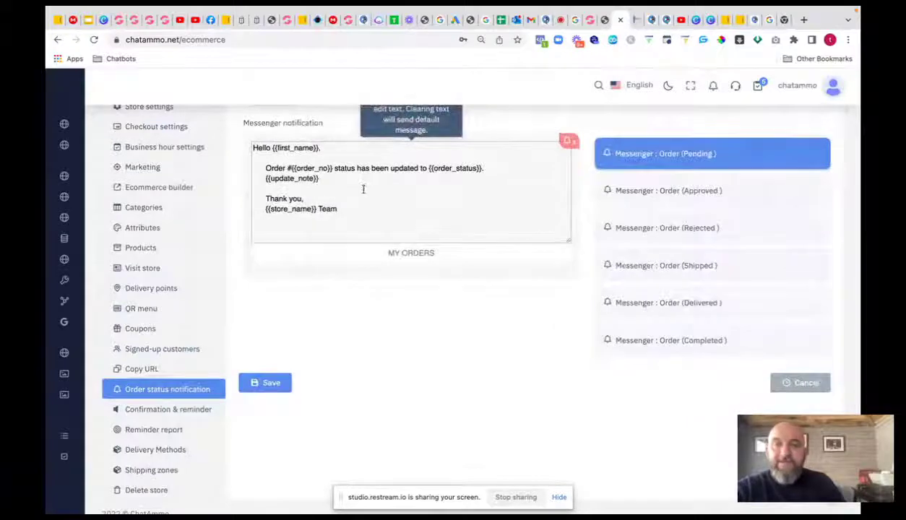
scroll(365, 191, up, 3)
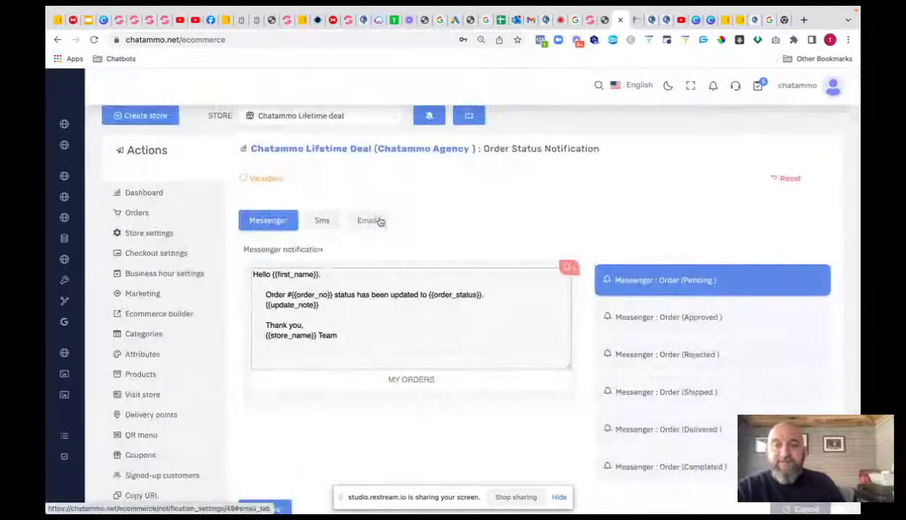
click(639, 318)
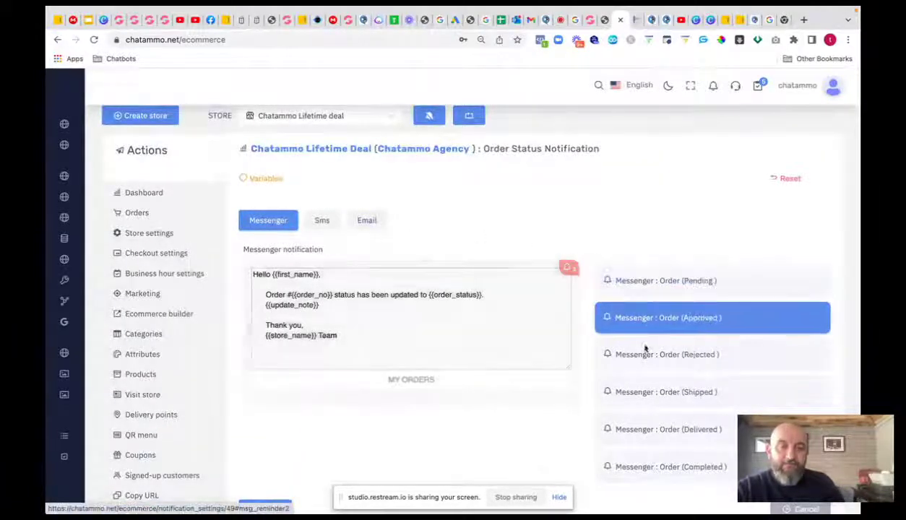
click(640, 355)
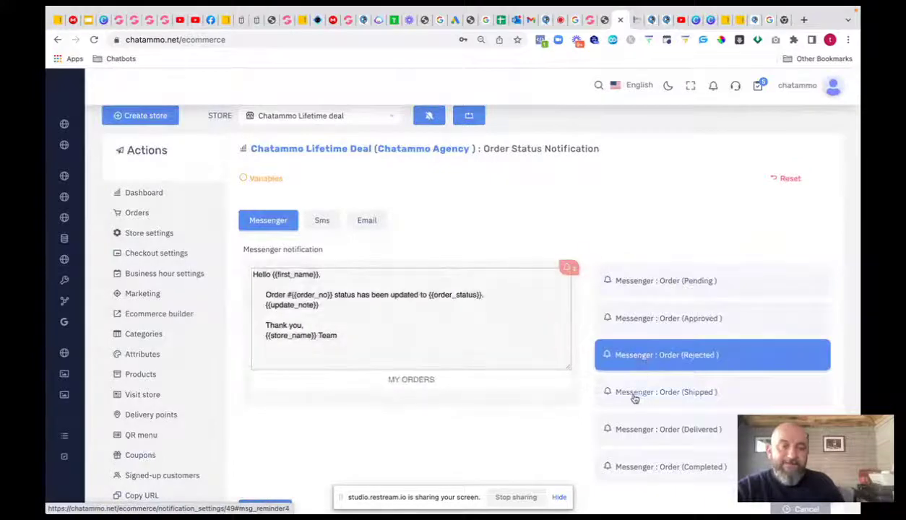
click(635, 398)
click(639, 429)
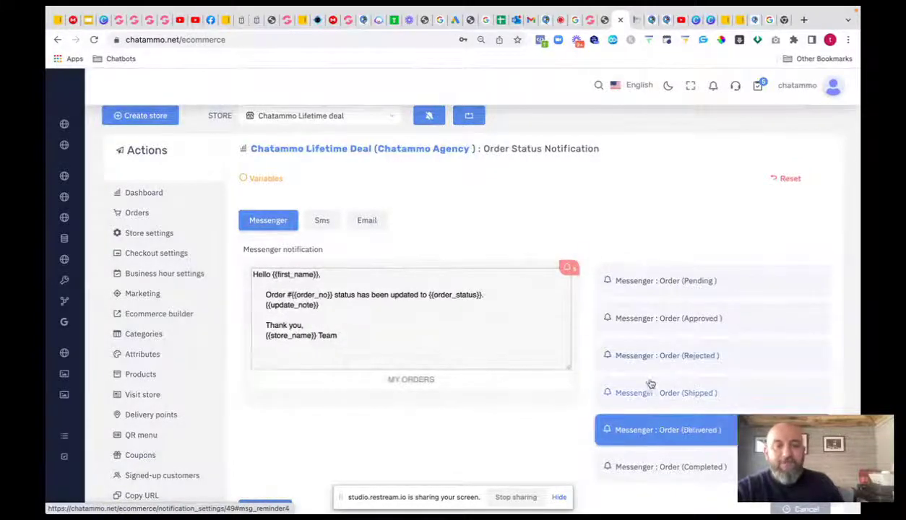
scroll(643, 390, down, 1)
click(641, 390)
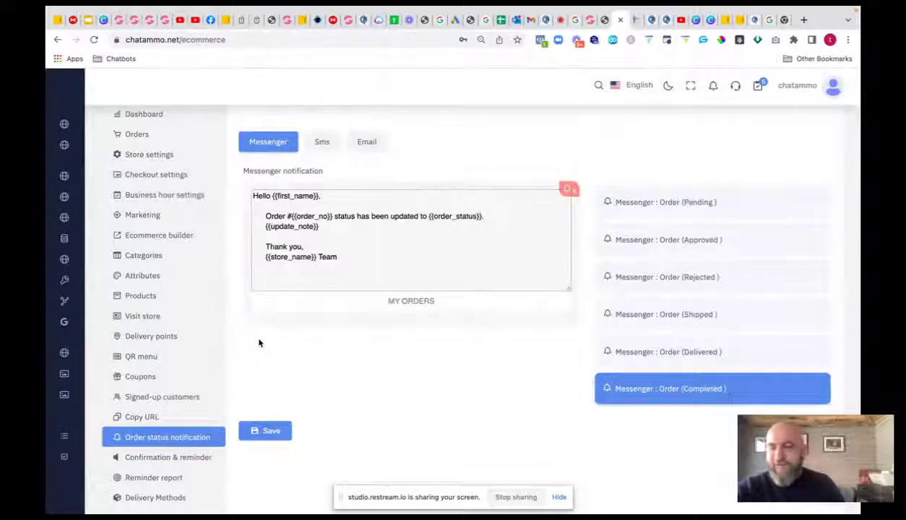
- Inspect Messenger reminder #1 and its delay options unchanged, then open the Reminder report
click(180, 458)
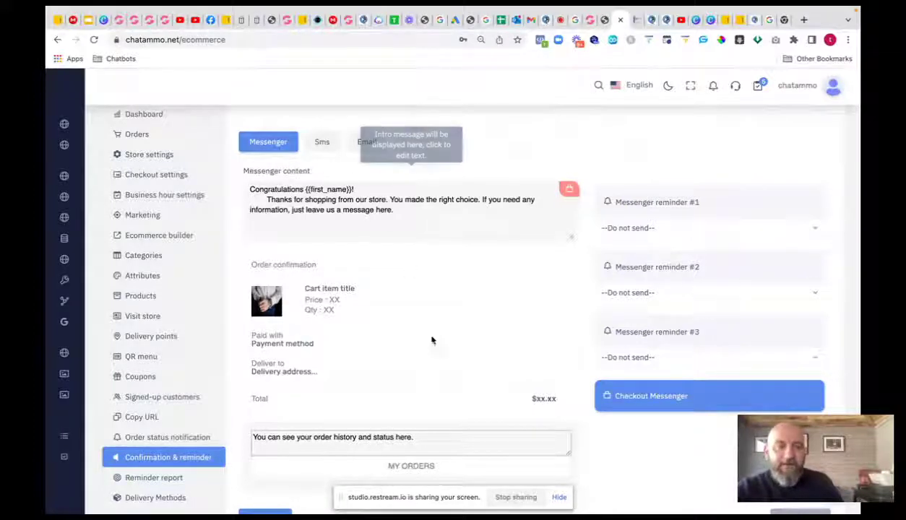
click(656, 202)
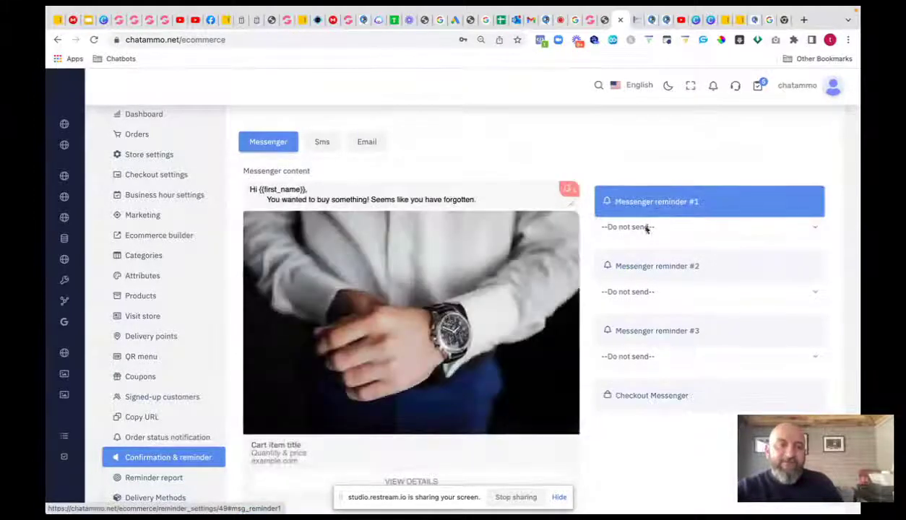
click(636, 227)
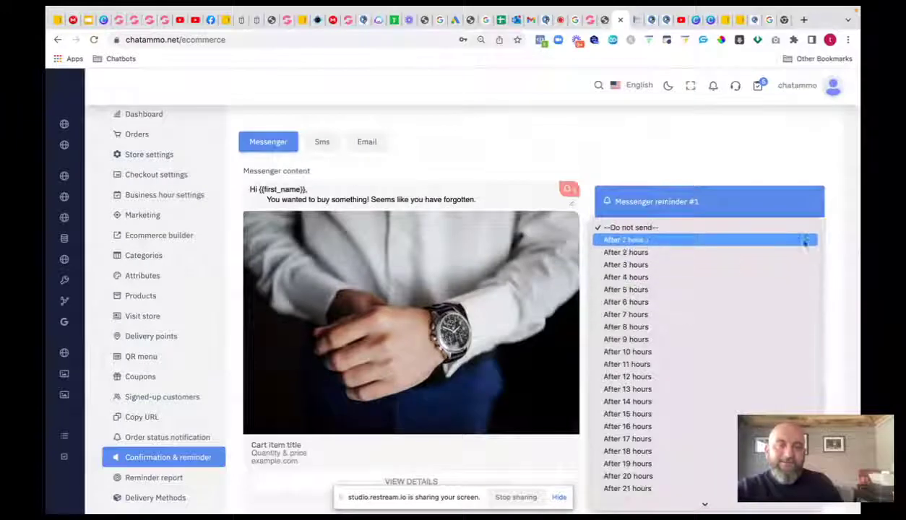
click(838, 256)
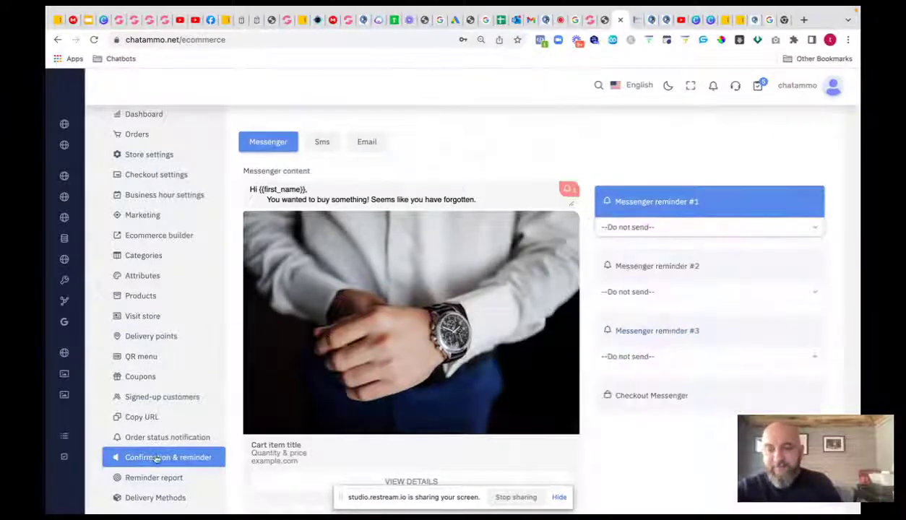
click(158, 479)
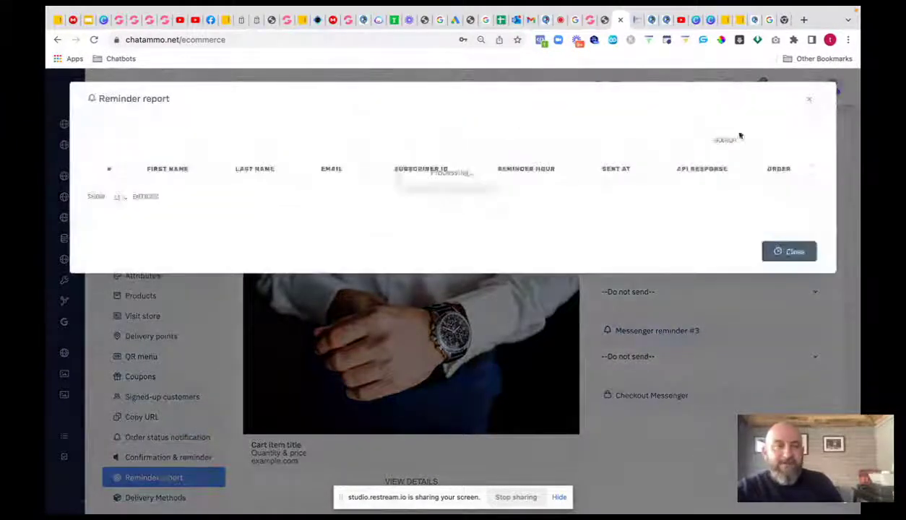
- Close the empty reminder report and pass through Delivery Methods to the Worldwide shipping zone
click(809, 100)
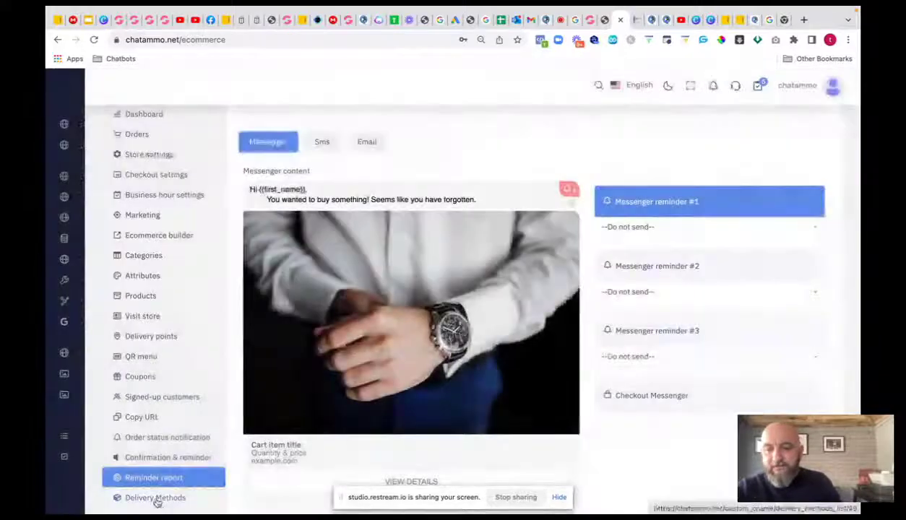
click(156, 498)
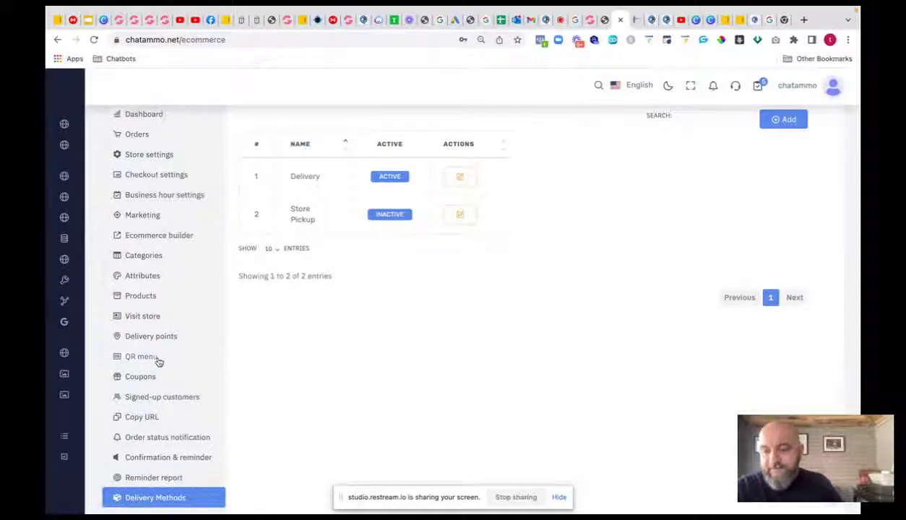
scroll(159, 361, down, 3)
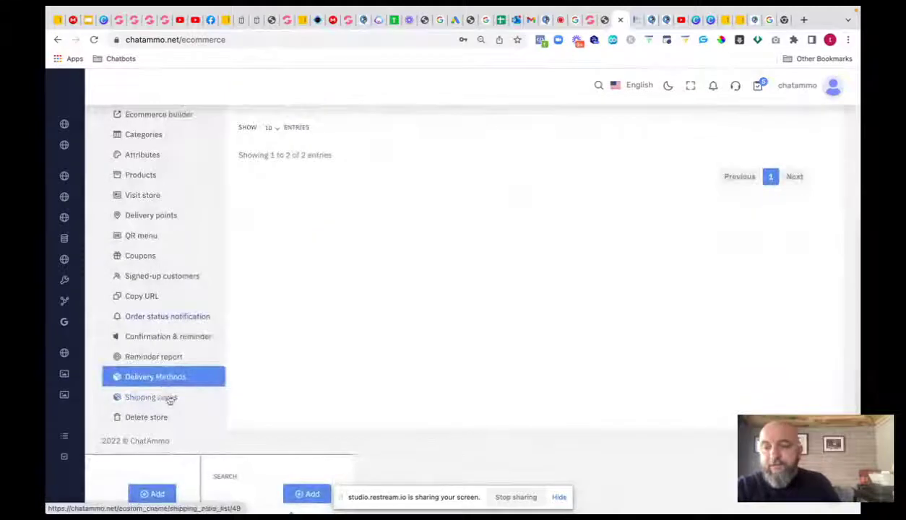
click(167, 398)
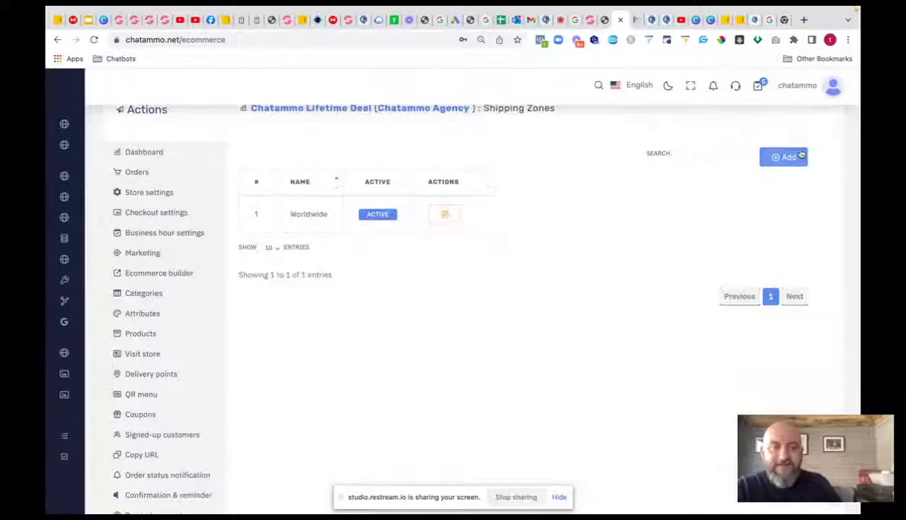
click(799, 156)
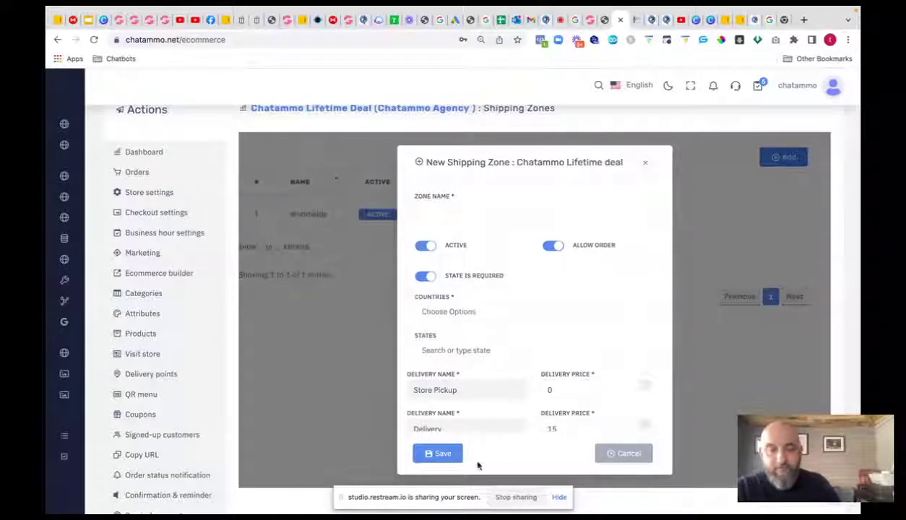
click(647, 166)
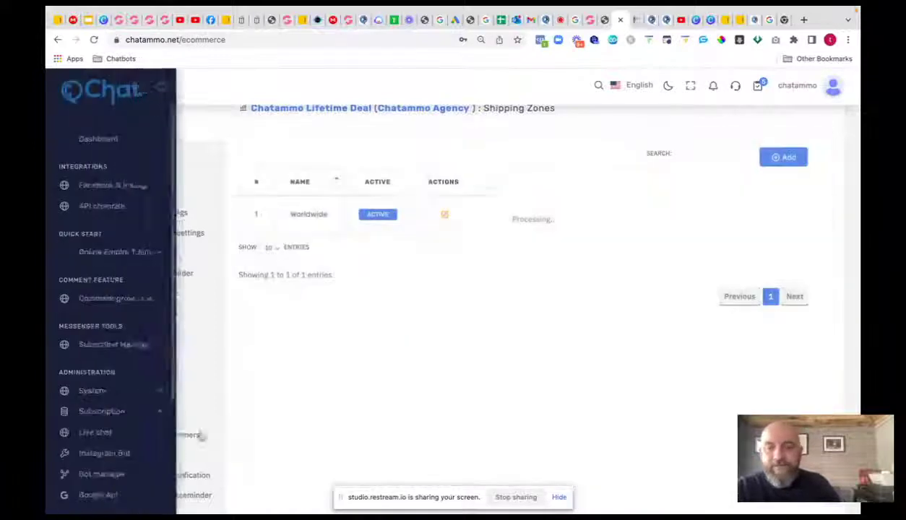
scroll(182, 384, down, 5)
scroll(137, 399, up, 1)
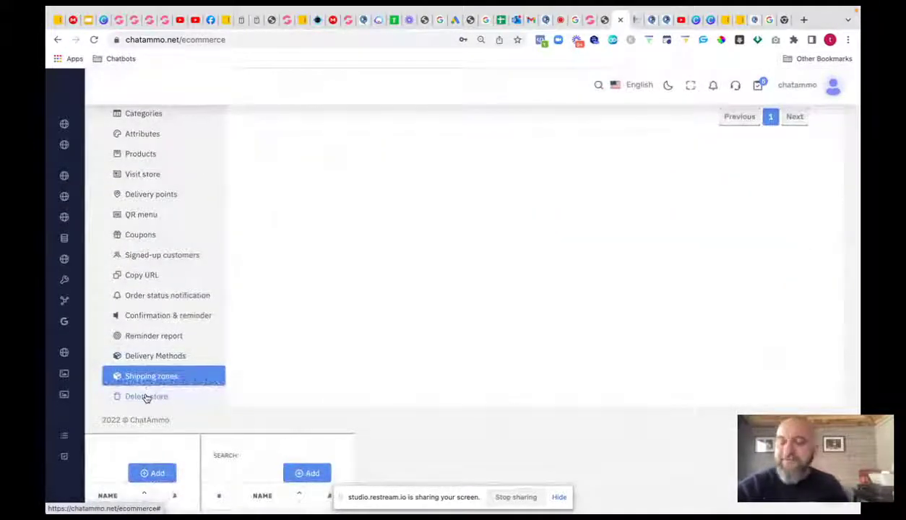
scroll(170, 266, up, 5)
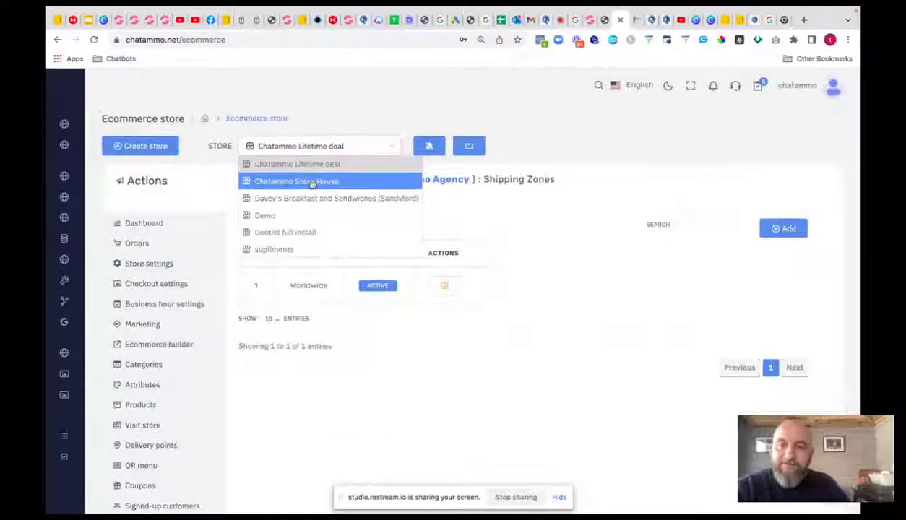
- Switch to Davey's Breakfast and Sandwiches, scroll its seven categories, then open Attributes
click(310, 199)
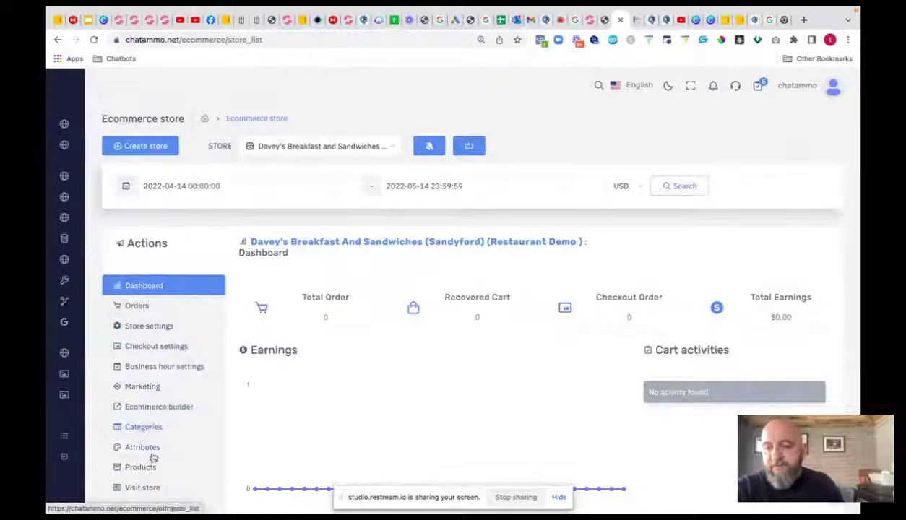
click(142, 429)
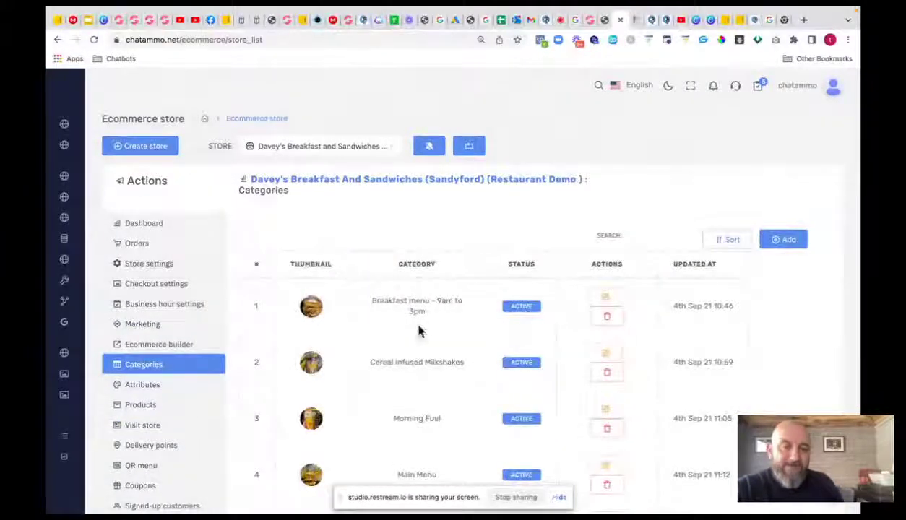
scroll(443, 390, down, 3)
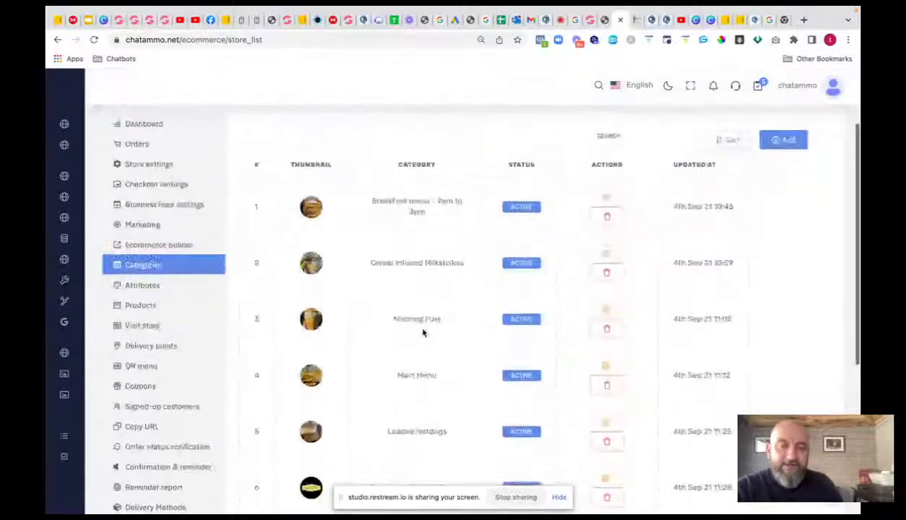
scroll(428, 439, down, 3)
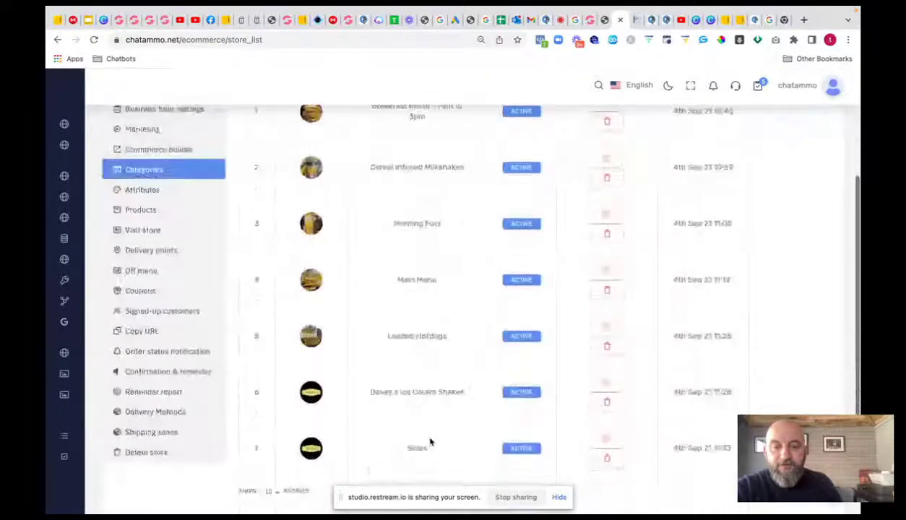
scroll(419, 449, down, 2)
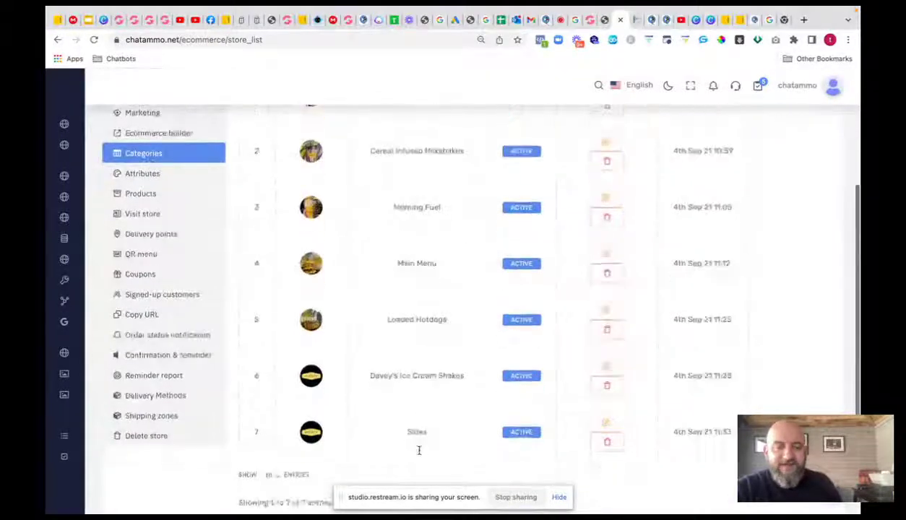
scroll(420, 454, up, 3)
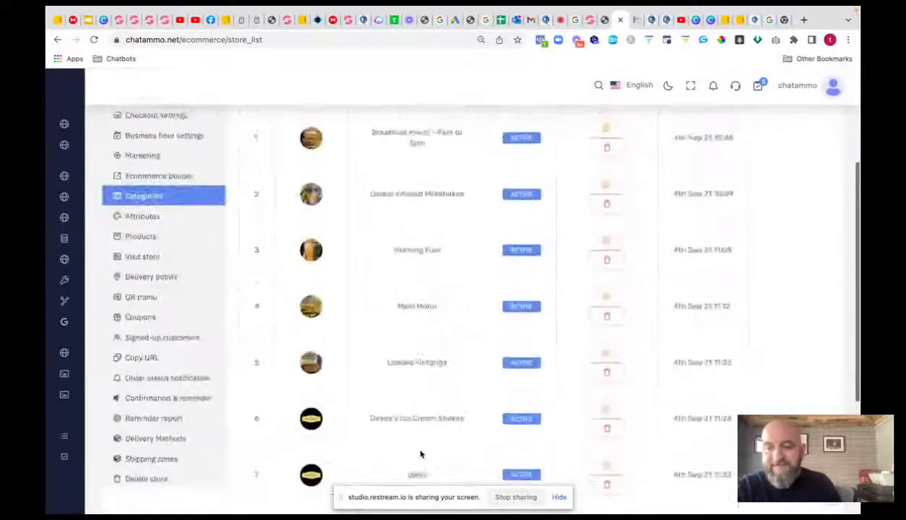
click(157, 221)
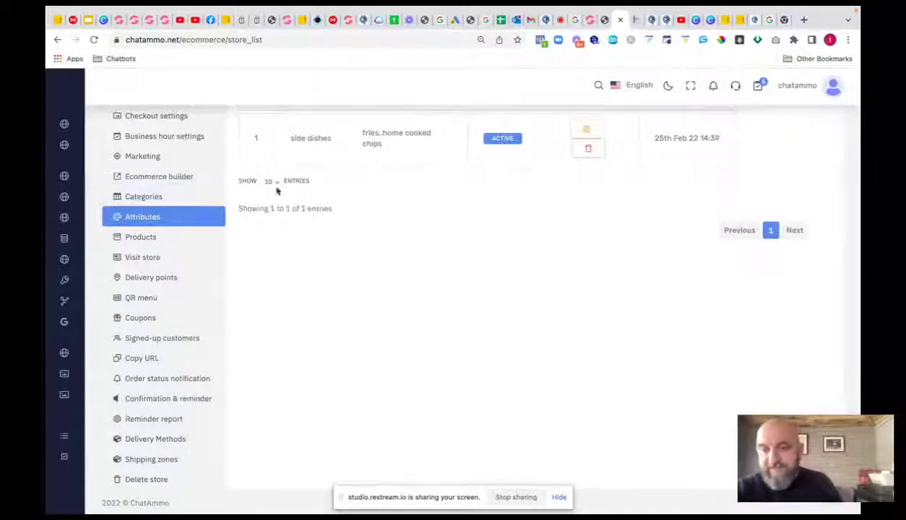
- From the Products list, open the Loaded Fries product (row 1) in edit mode
click(154, 237)
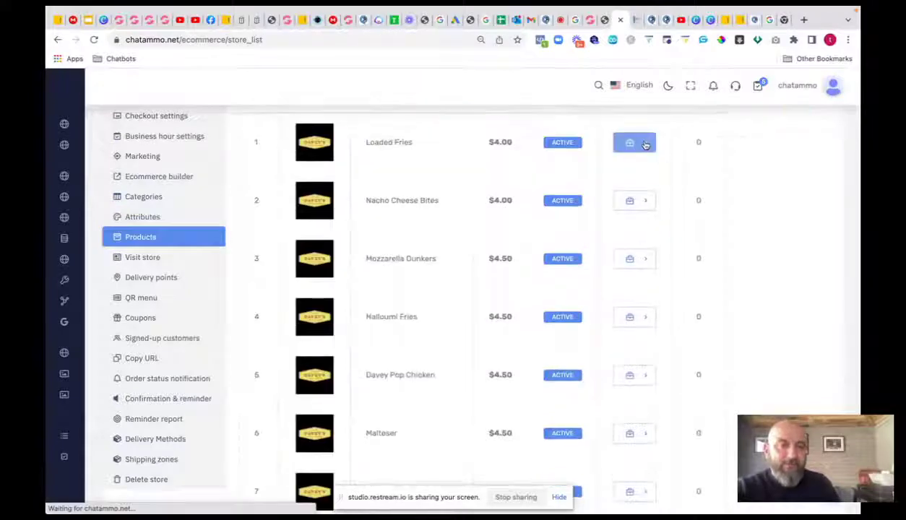
click(645, 145)
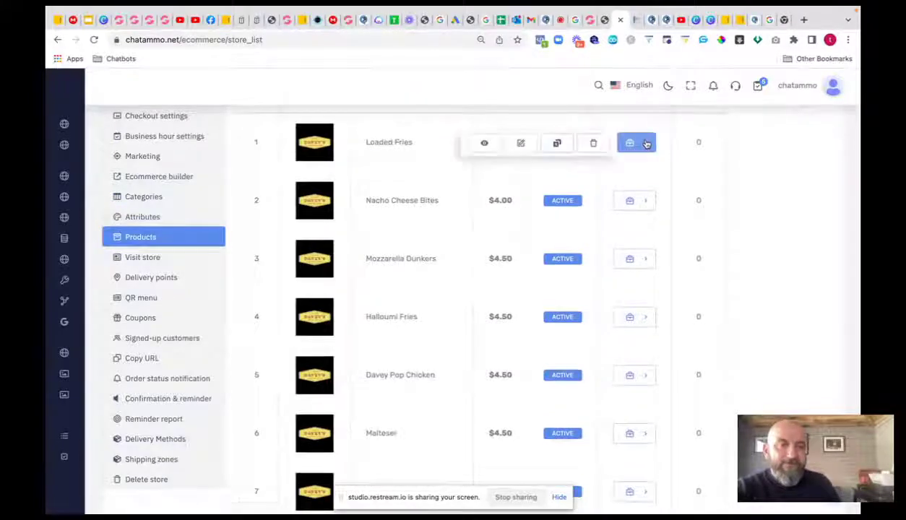
click(521, 145)
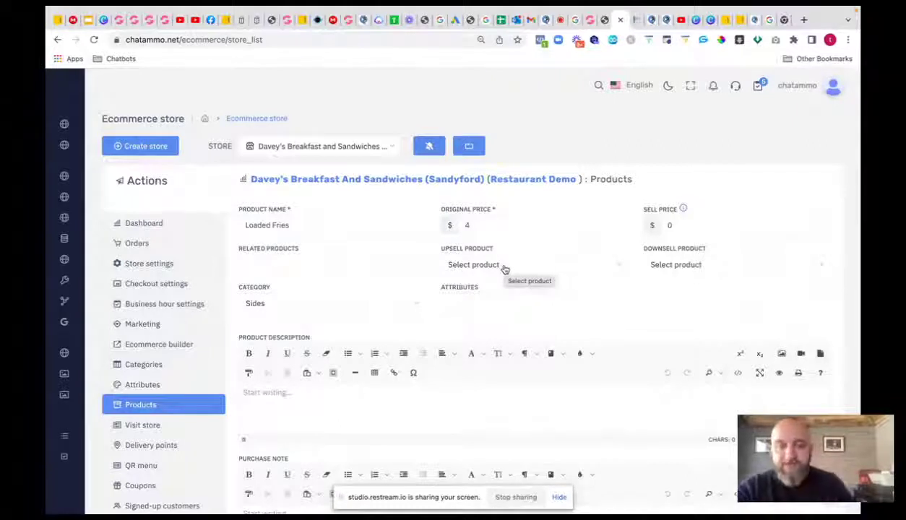
- Leave the Loaded Fries upsell product unset
click(504, 268)
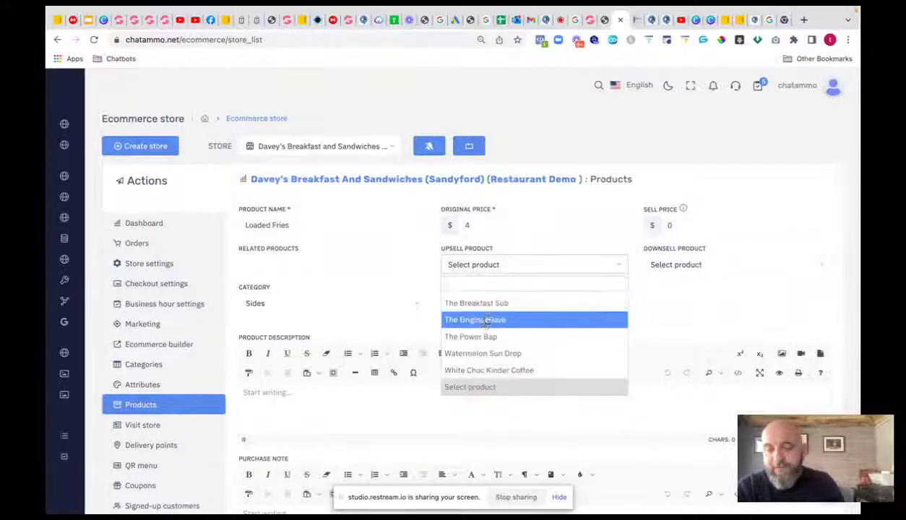
scroll(496, 312, up, 15)
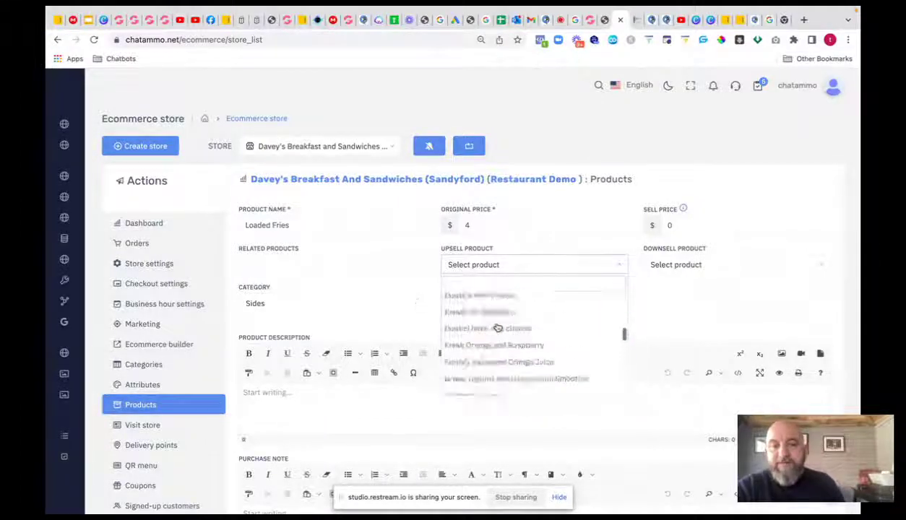
click(664, 326)
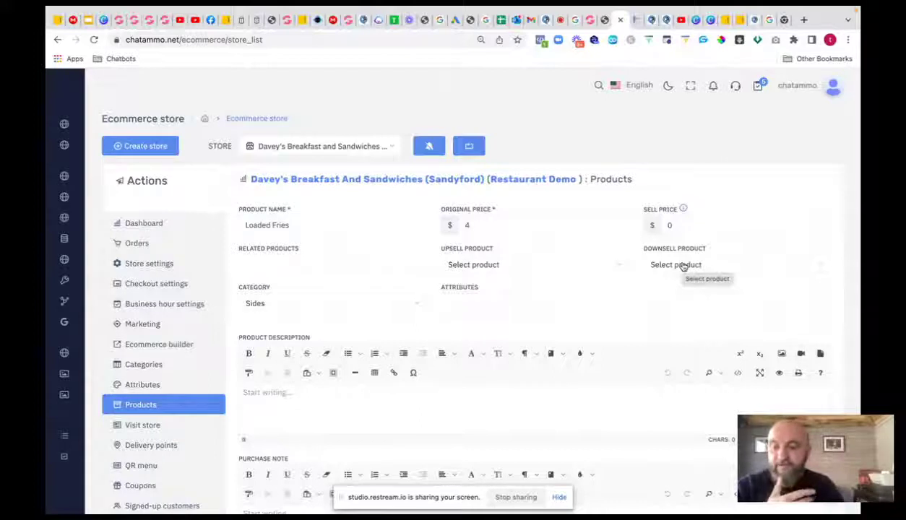
- Keep Sides as the Loaded Fries product category
scroll(683, 266, down, 1)
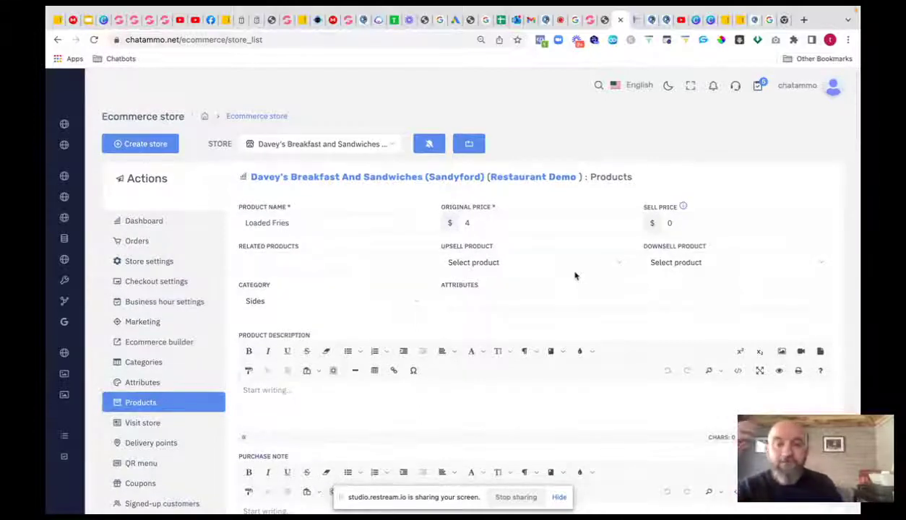
click(408, 303)
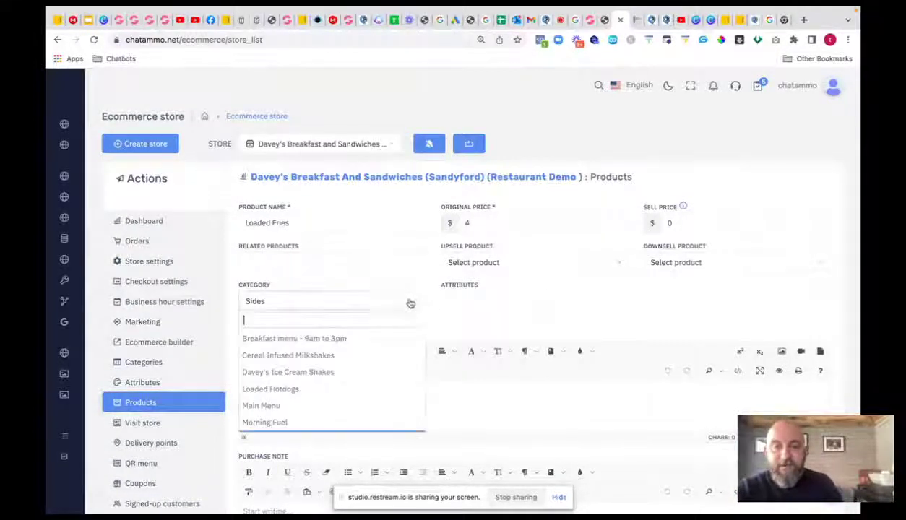
click(414, 303)
click(414, 303)
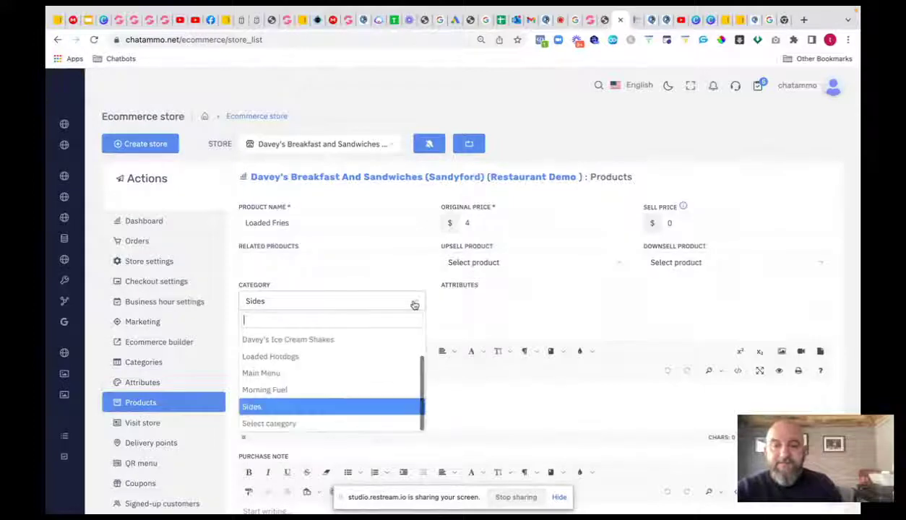
click(408, 300)
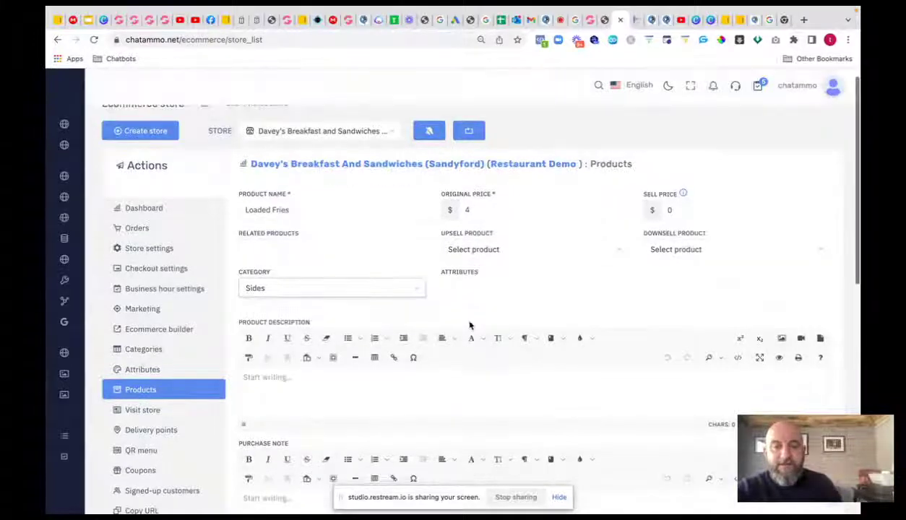
scroll(469, 325, down, 5)
- Set Item in Stock to 100, switch on Prevent Purchase If Out Of Stock, switch off Taxable
scroll(469, 321, down, 1)
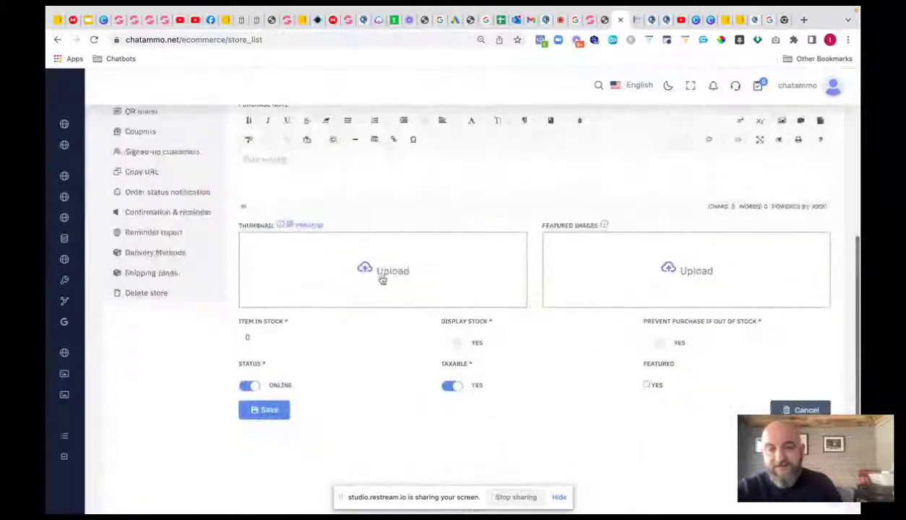
click(258, 334)
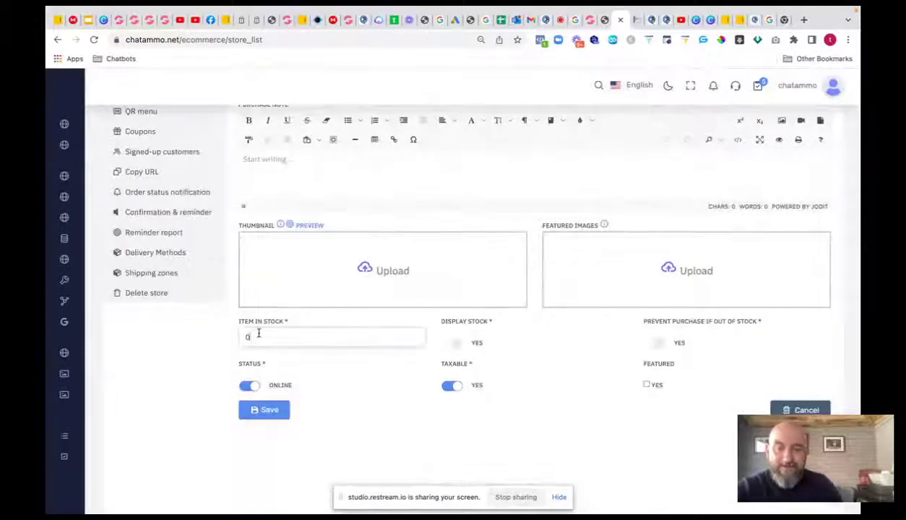
key(BackSpace)
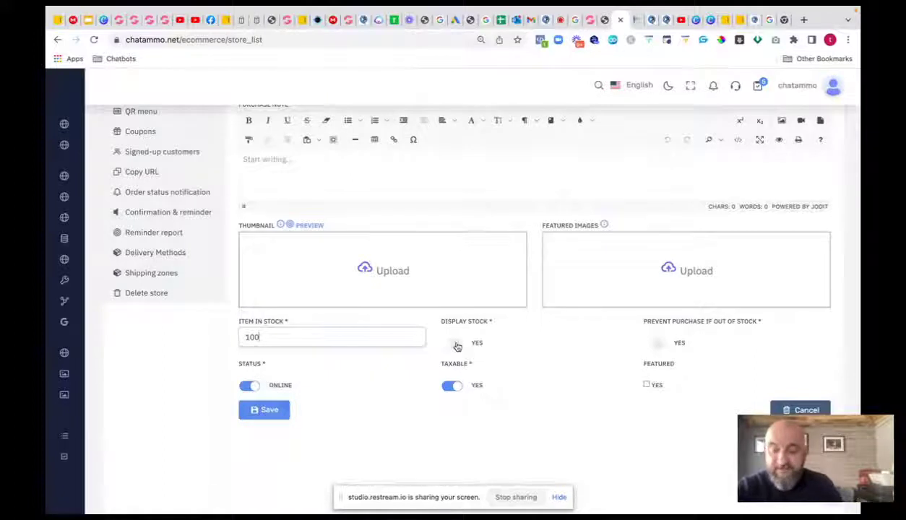
click(655, 343)
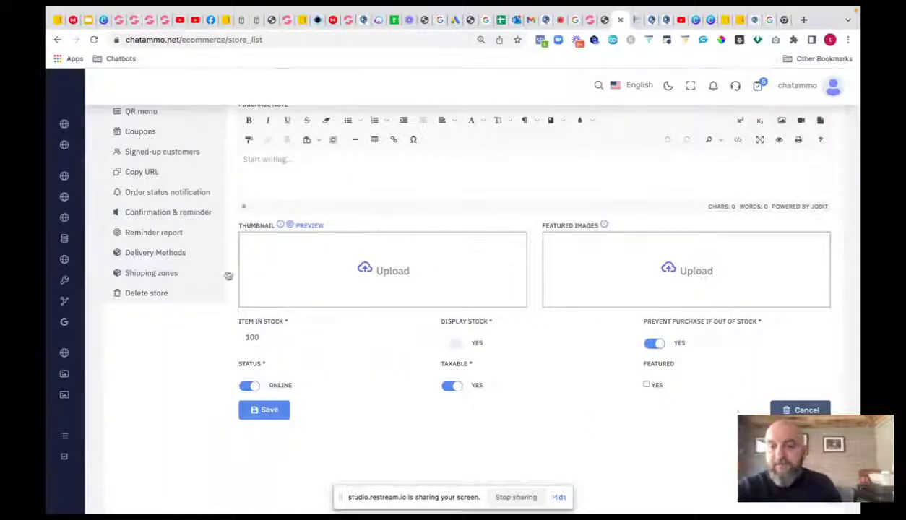
scroll(349, 301, down, 1)
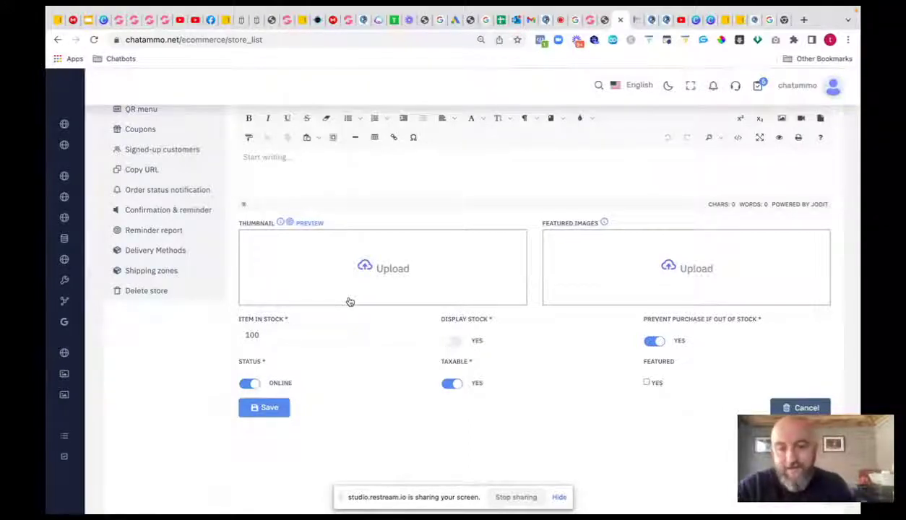
click(448, 386)
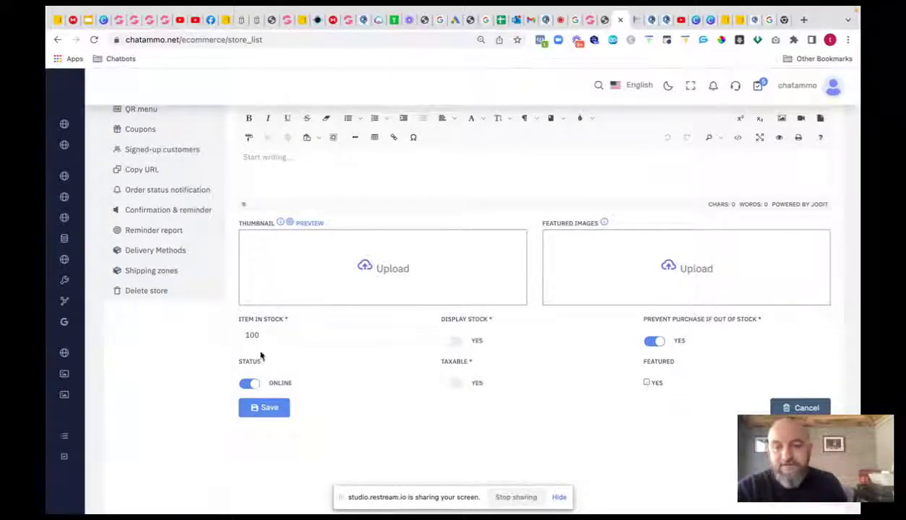
scroll(194, 224, up, 2)
- Choose side dishes as the Loaded Fries product attribute
scroll(194, 224, up, 3)
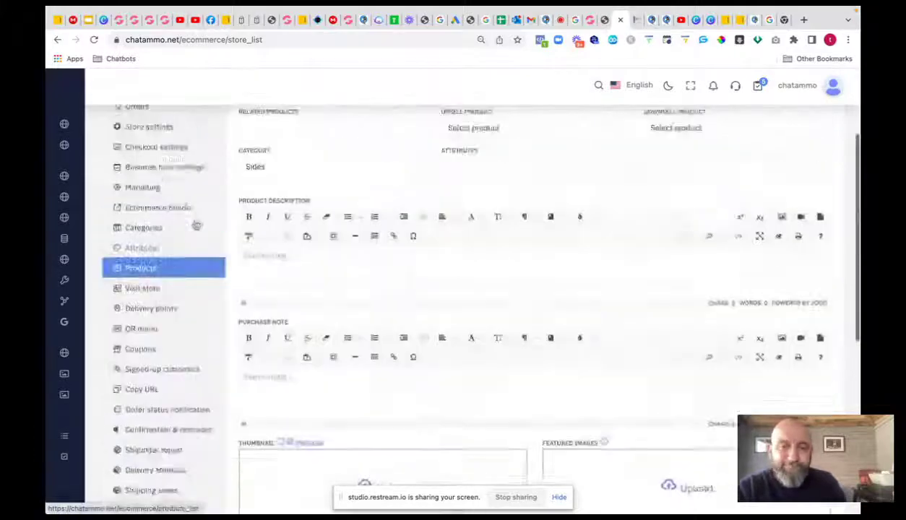
click(463, 300)
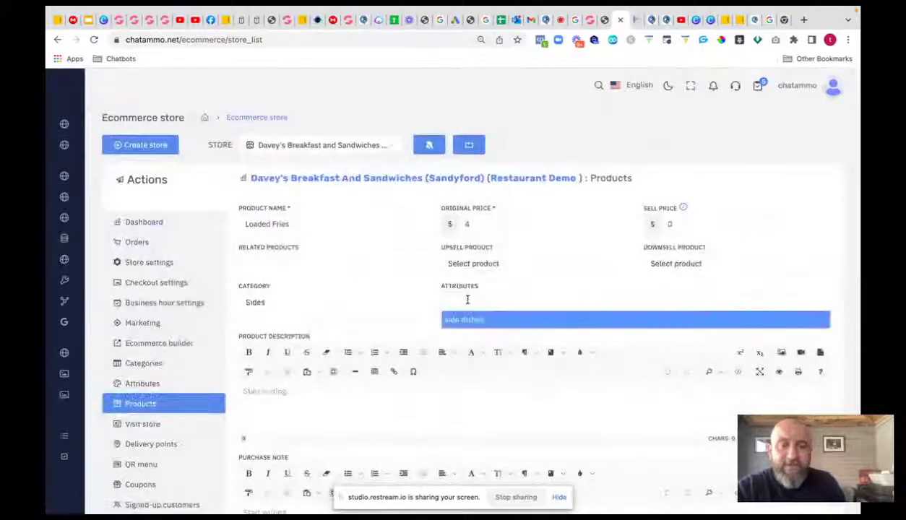
click(472, 319)
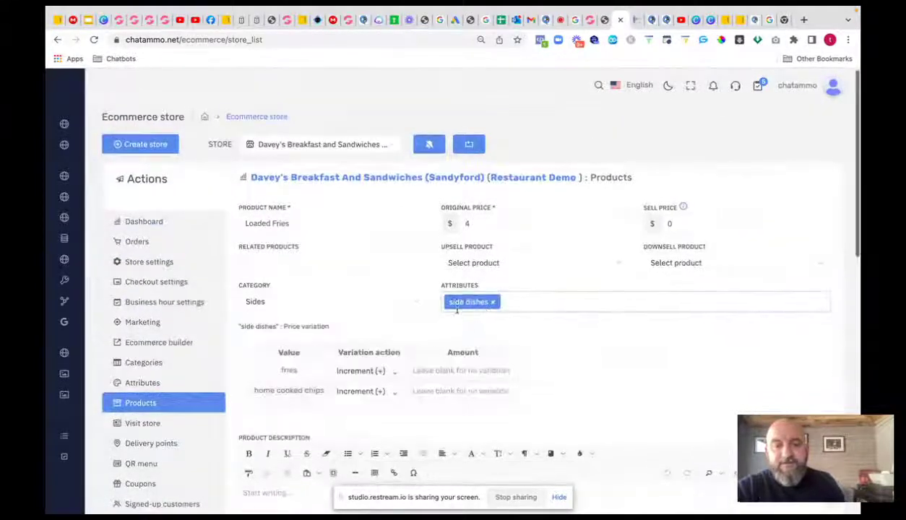
scroll(463, 307, down, 1)
- Set side-dish extra prices: fries 3.00 and home cooked chips 3.50
click(462, 311)
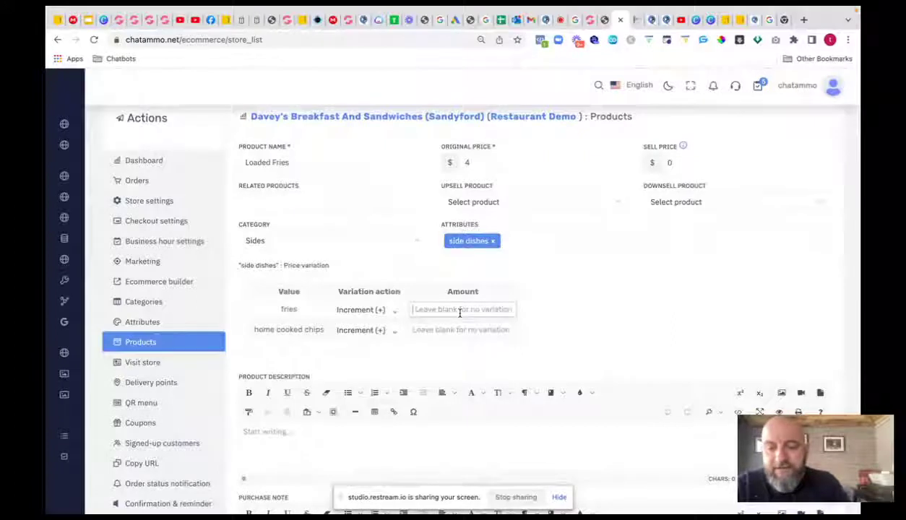
text(5)
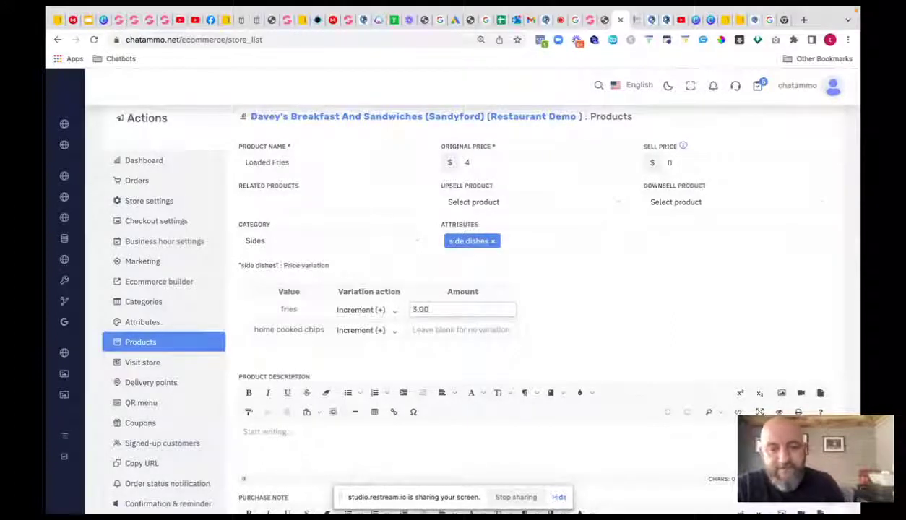
click(449, 330)
text(3)
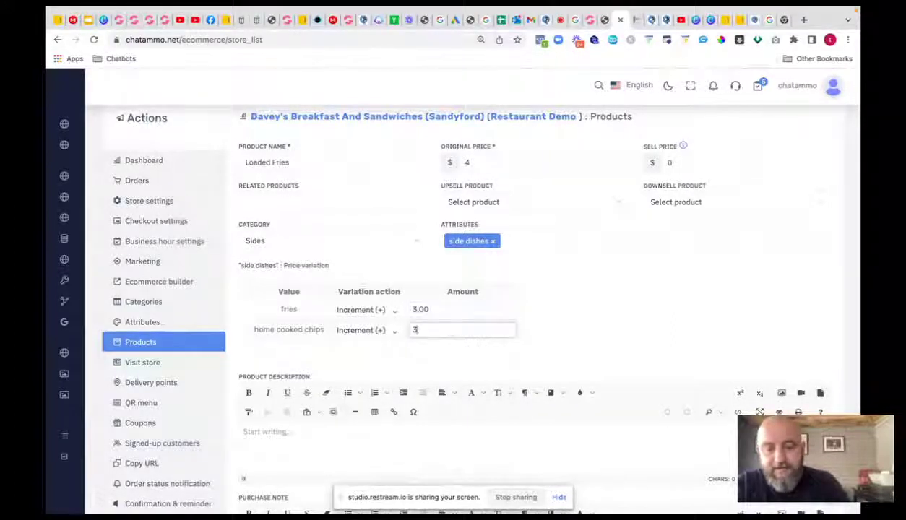
text(.50)
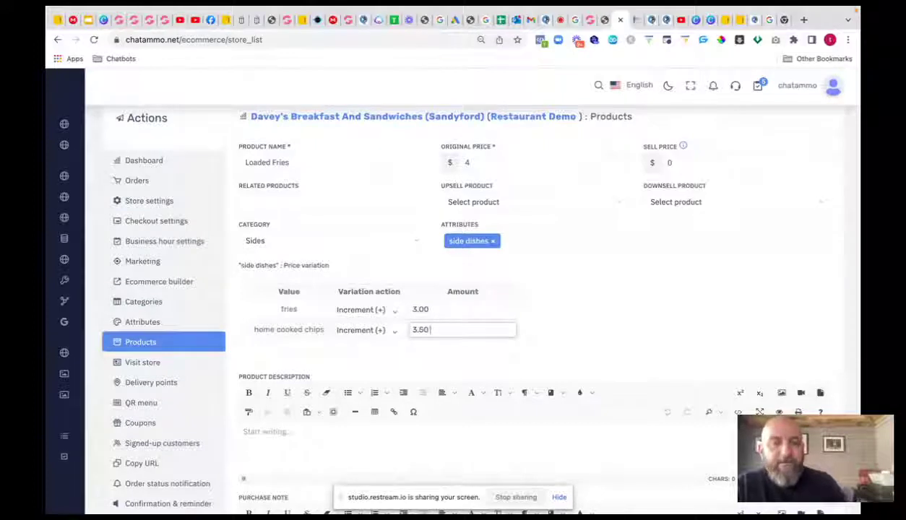
click(570, 296)
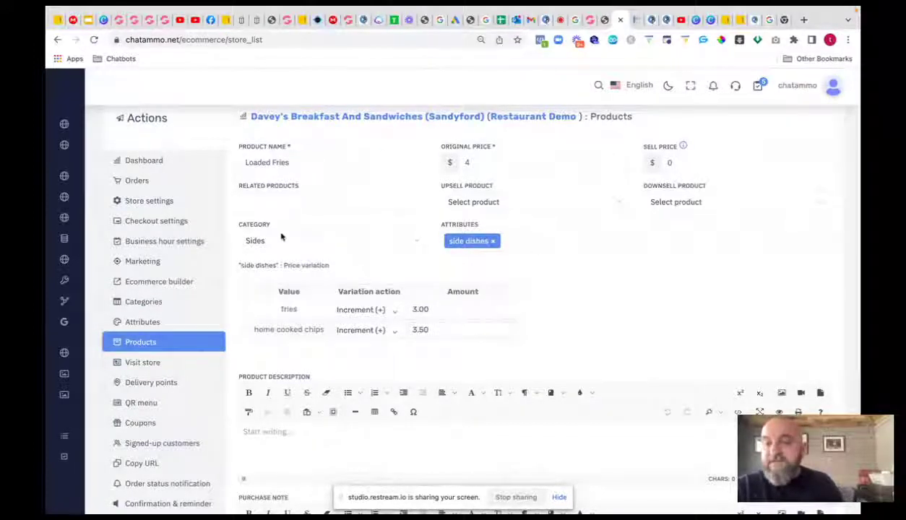
scroll(370, 272, down, 10)
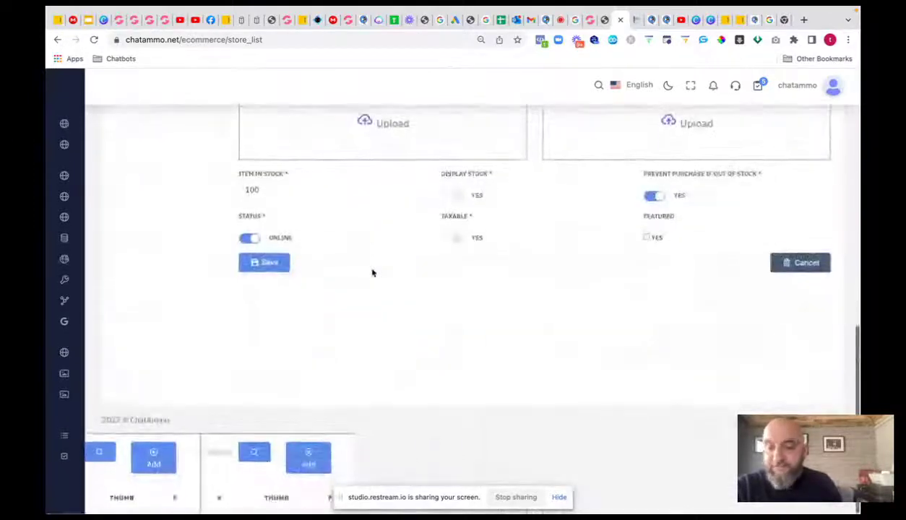
scroll(373, 272, up, 10)
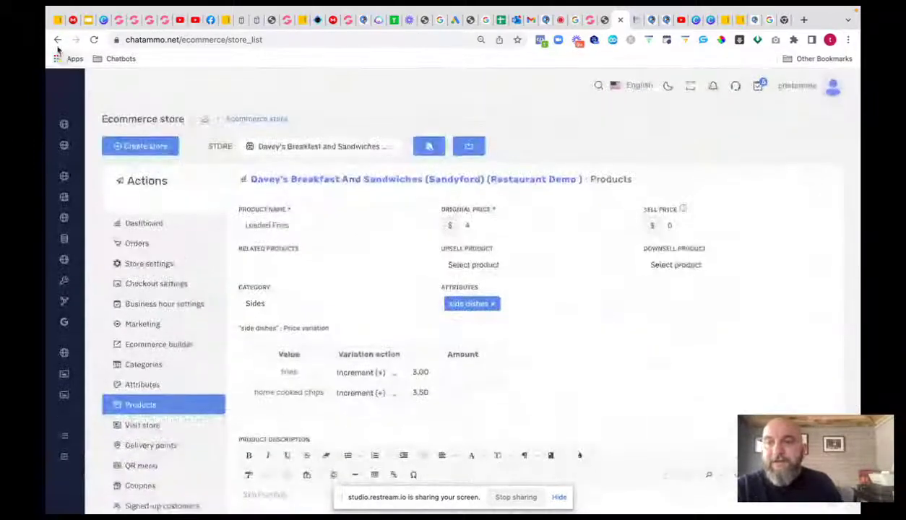
- Go back to the product list, then open the Messenger Broadcasting page
click(58, 39)
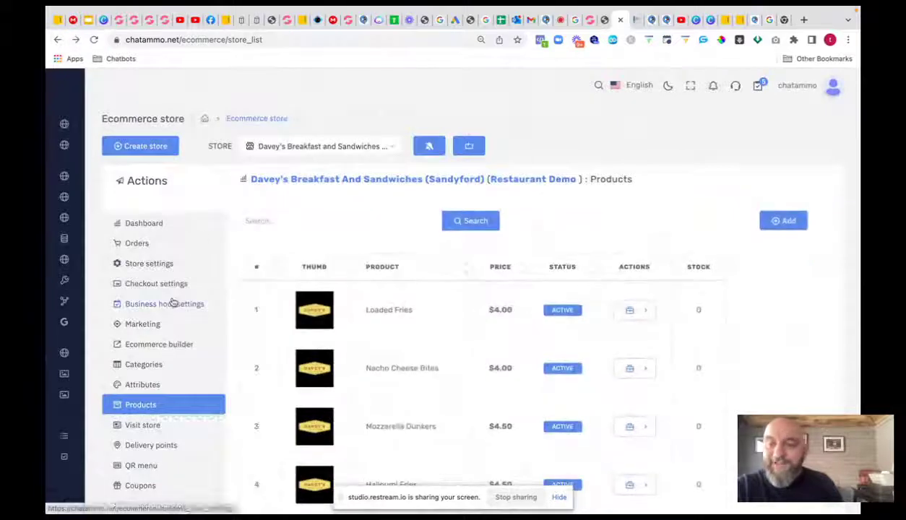
mouse_move(76, 354)
scroll(122, 356, down, 1)
scroll(123, 356, down, 3)
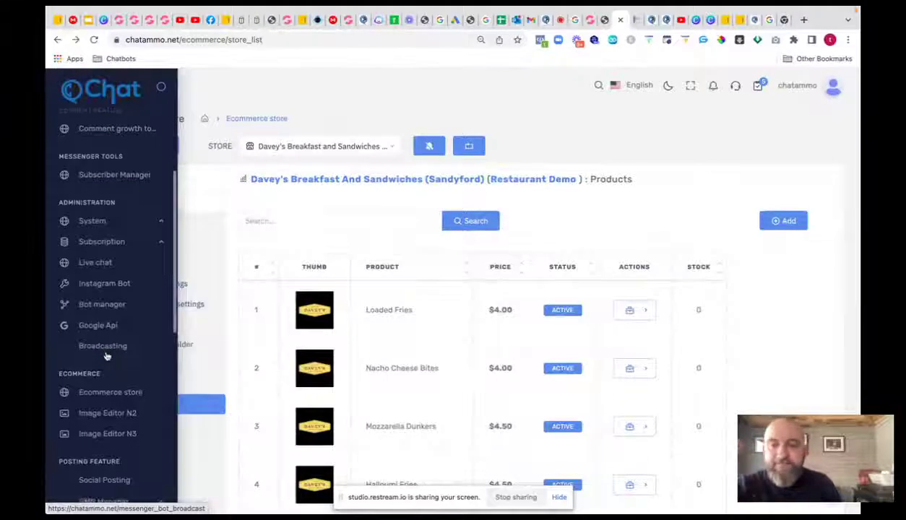
click(102, 348)
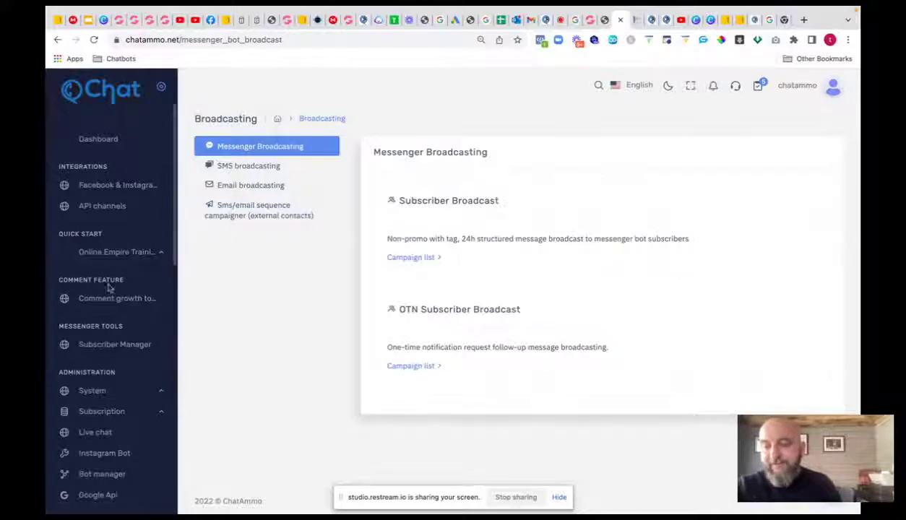
- Open the Image Editor N2 page with its blank miniPaint canvas
scroll(106, 289, down, 5)
scroll(105, 289, down, 2)
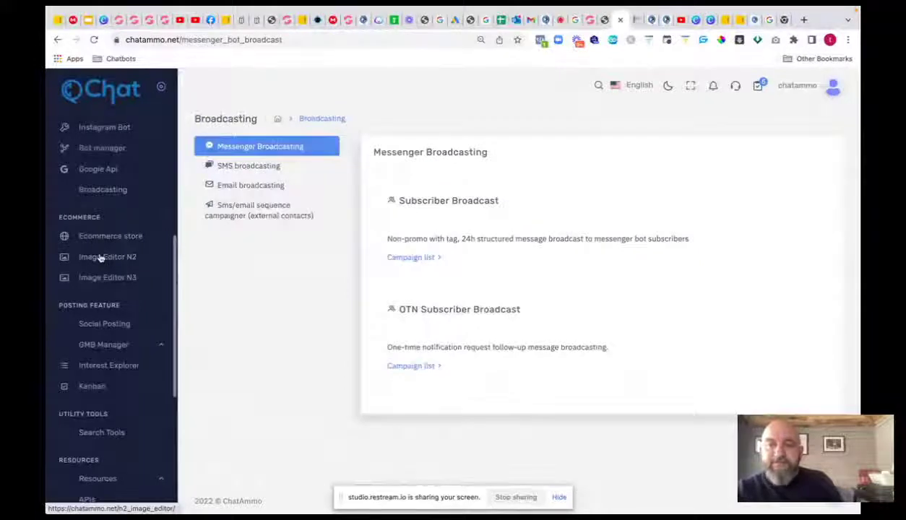
click(100, 258)
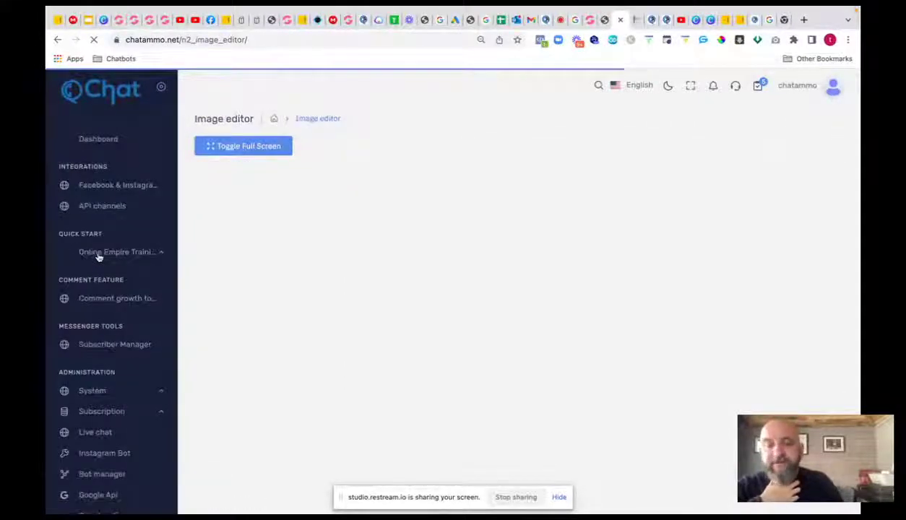
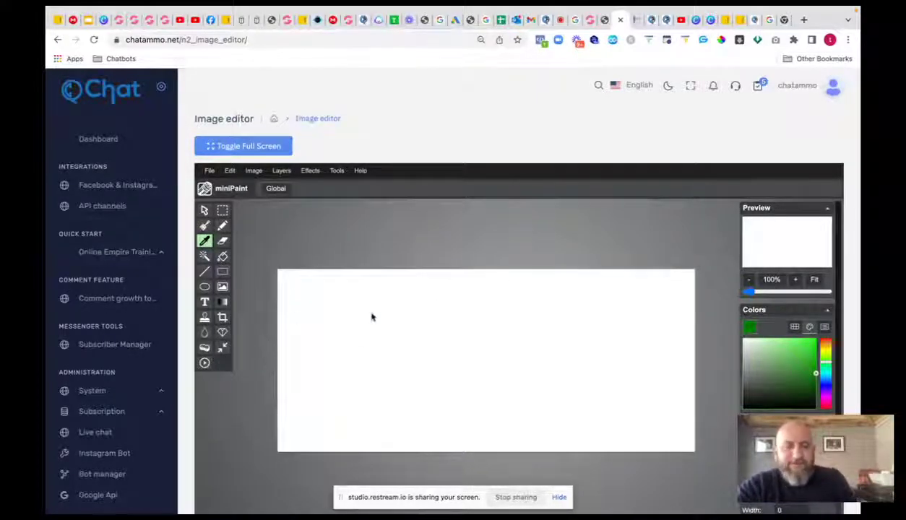
- Search the image editor's stock images for 'clock', then close the results without inserting
scroll(510, 304, down, 5)
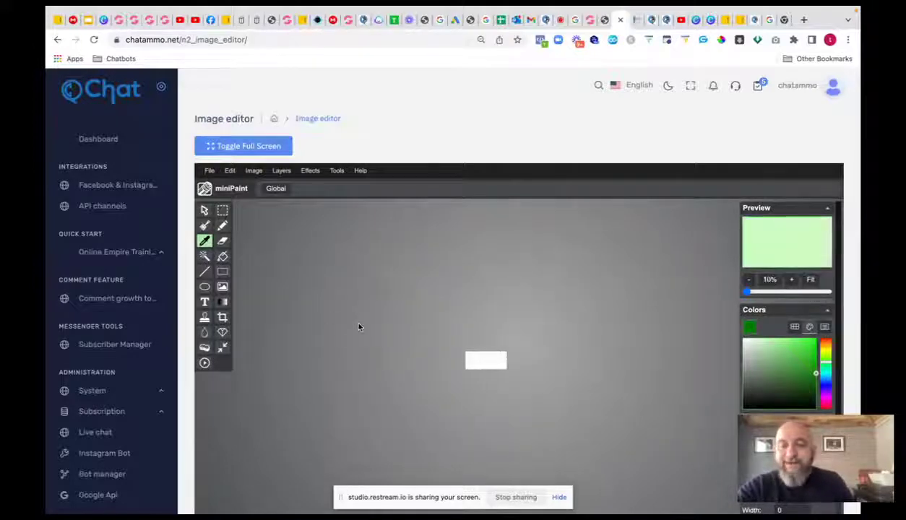
scroll(359, 327, up, 10)
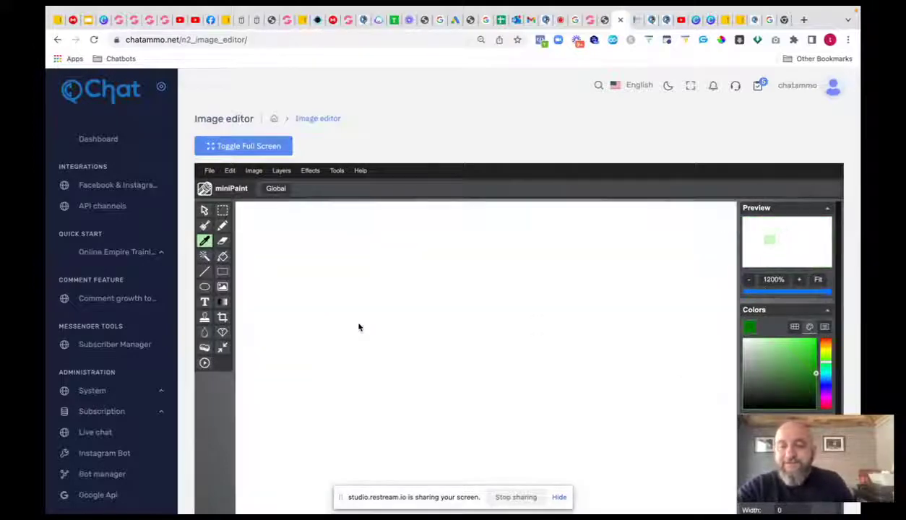
click(209, 172)
click(230, 217)
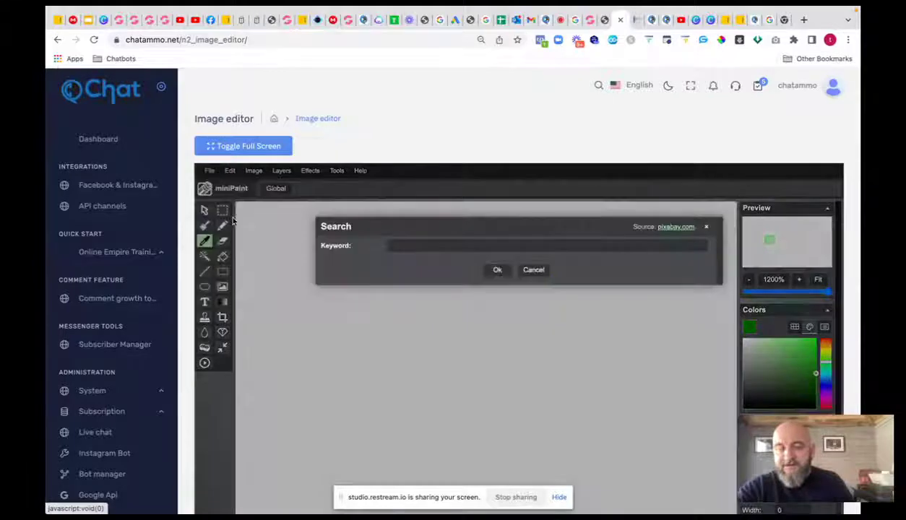
click(424, 247)
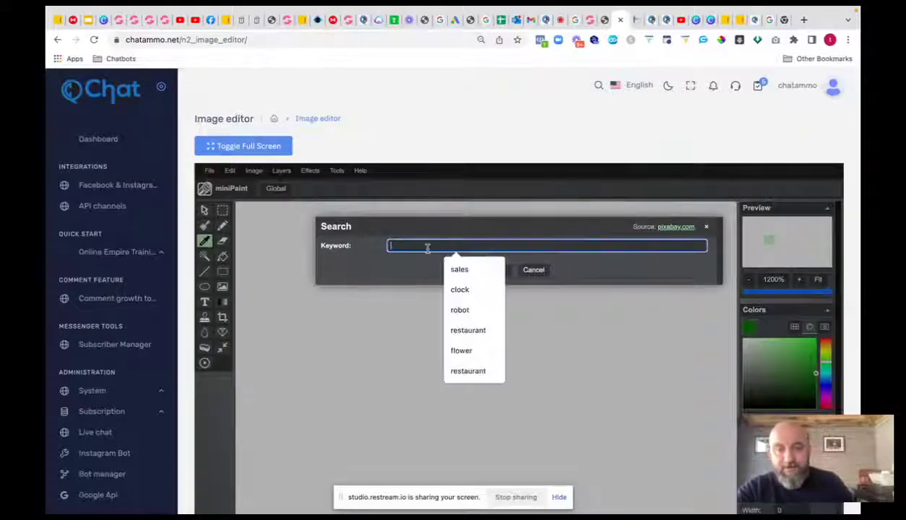
click(459, 289)
click(499, 270)
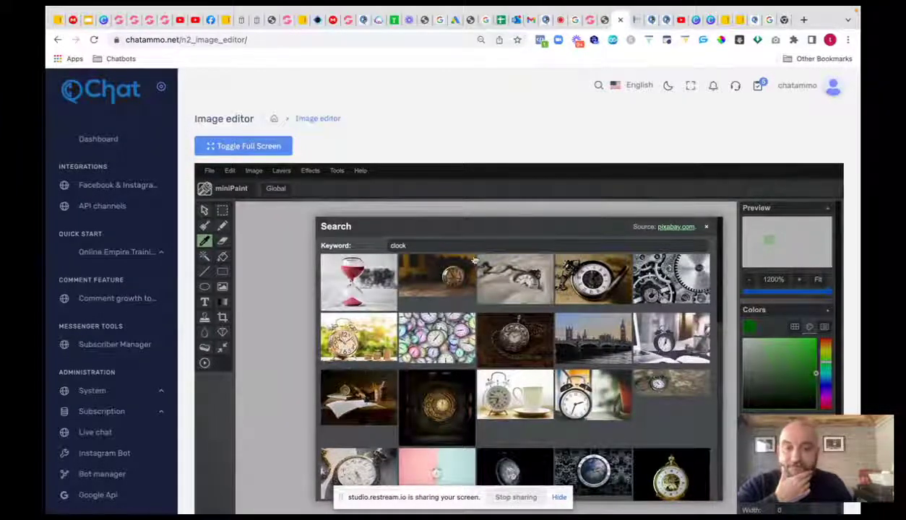
click(707, 228)
- Open the Image Editor N3 page, then the GMB Manager's Business accounts import page
scroll(65, 228, down, 3)
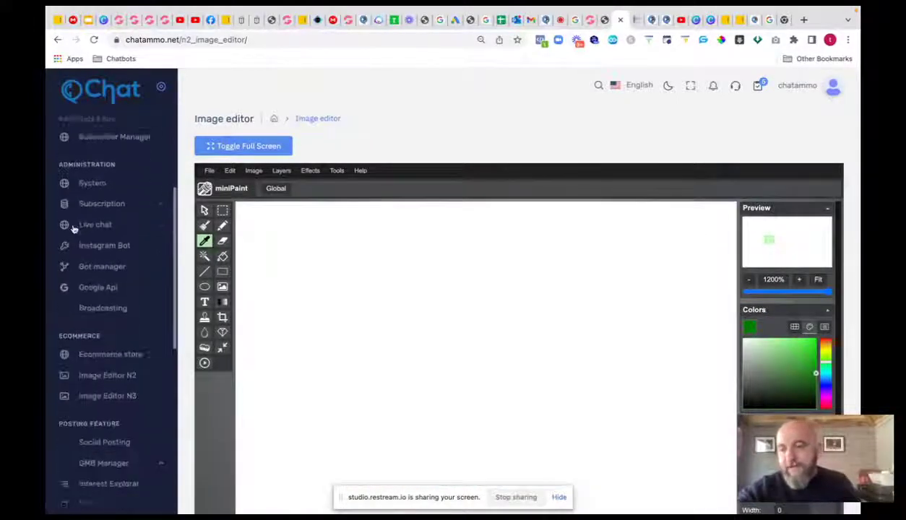
click(111, 391)
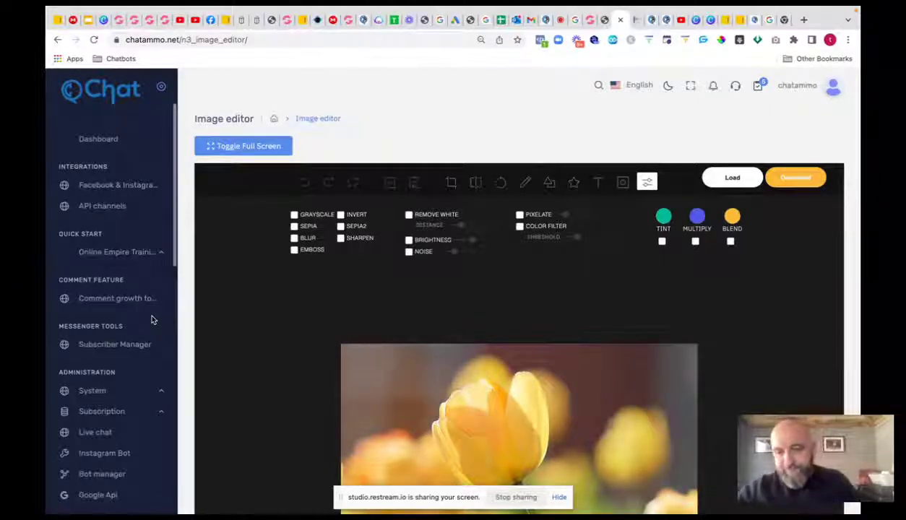
scroll(130, 307, down, 5)
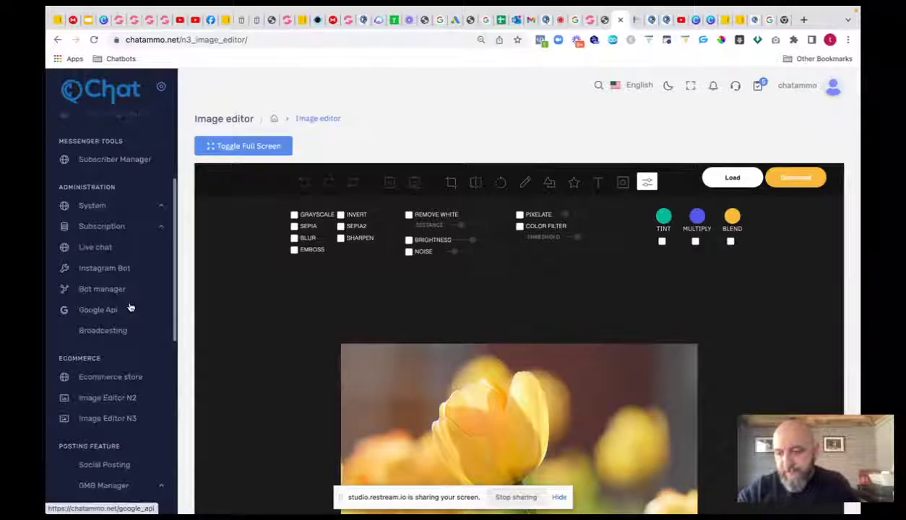
scroll(130, 308, down, 2)
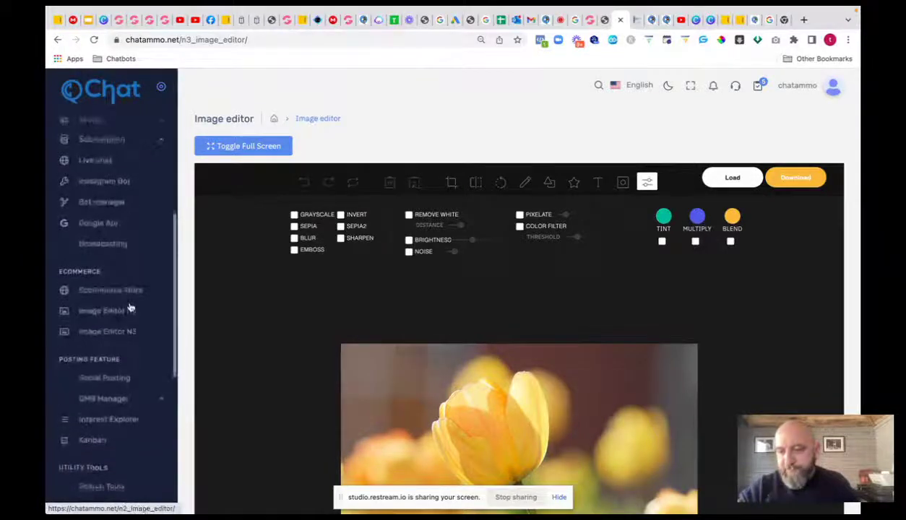
click(115, 399)
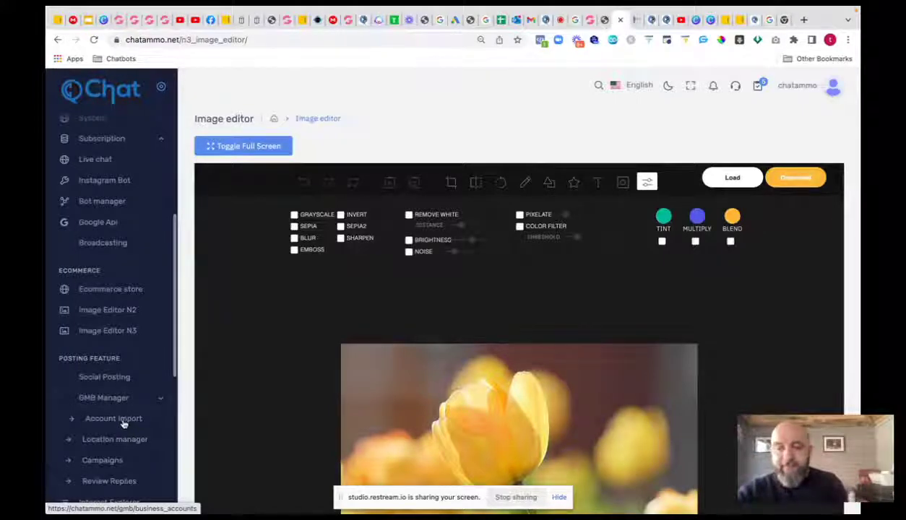
click(124, 424)
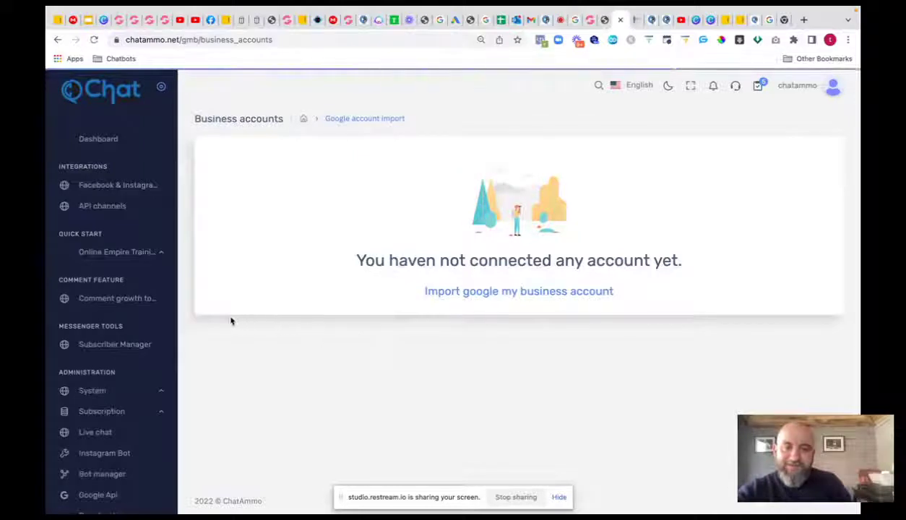
- Open the Interest Explorer tool from the sidebar
scroll(151, 329, down, 5)
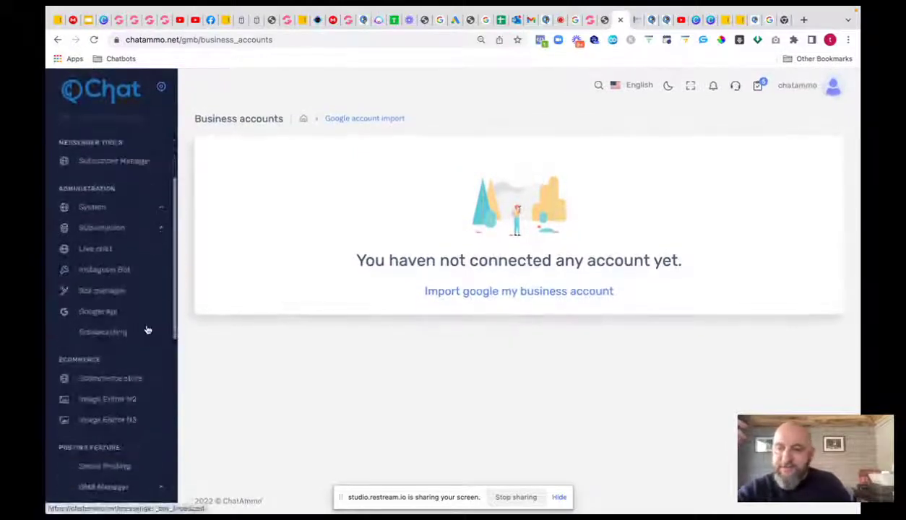
scroll(146, 330, down, 1)
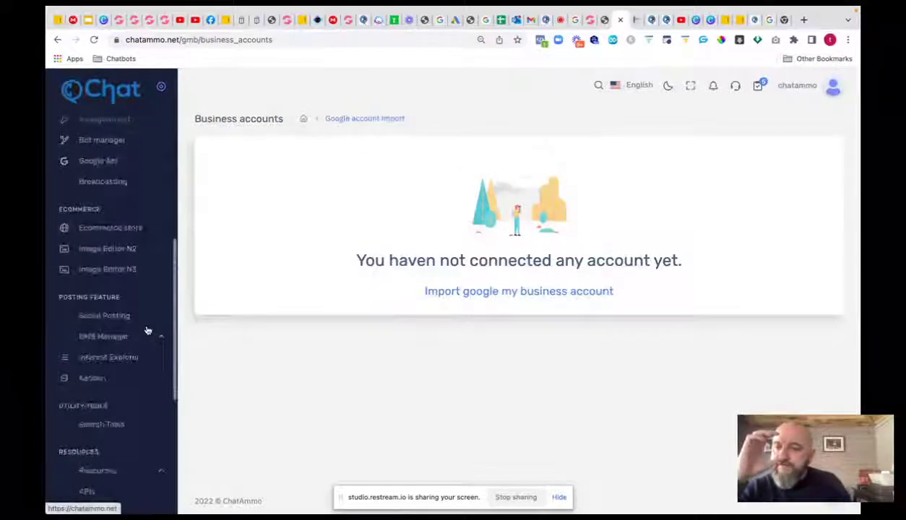
click(101, 358)
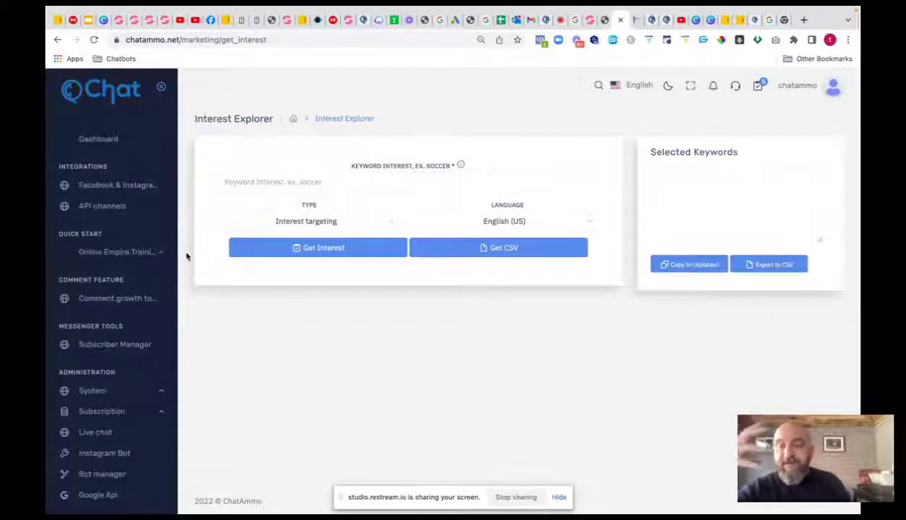
- Go to the Kanban task board
scroll(72, 264, down, 8)
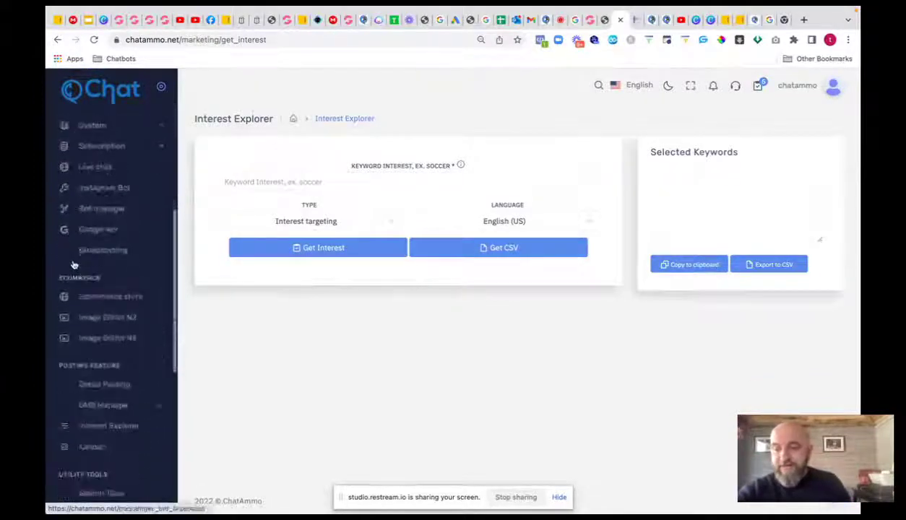
scroll(73, 265, down, 3)
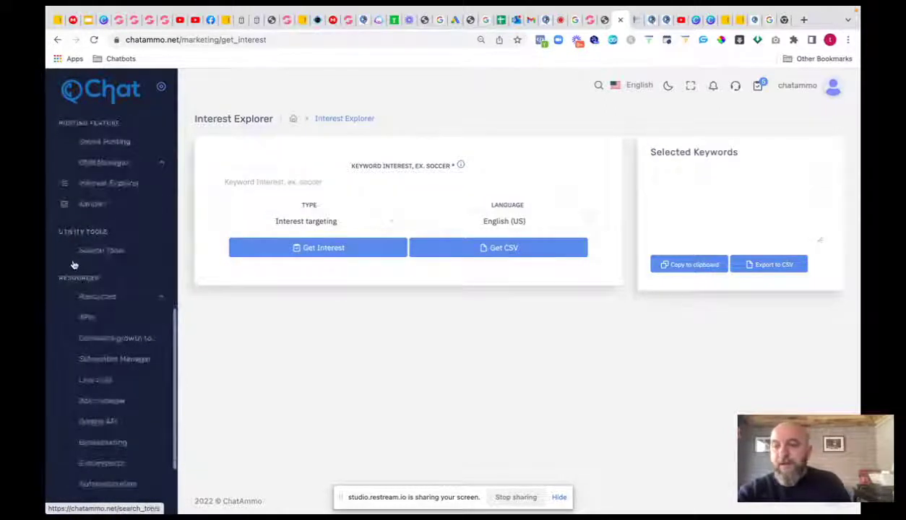
scroll(73, 264, up, 1)
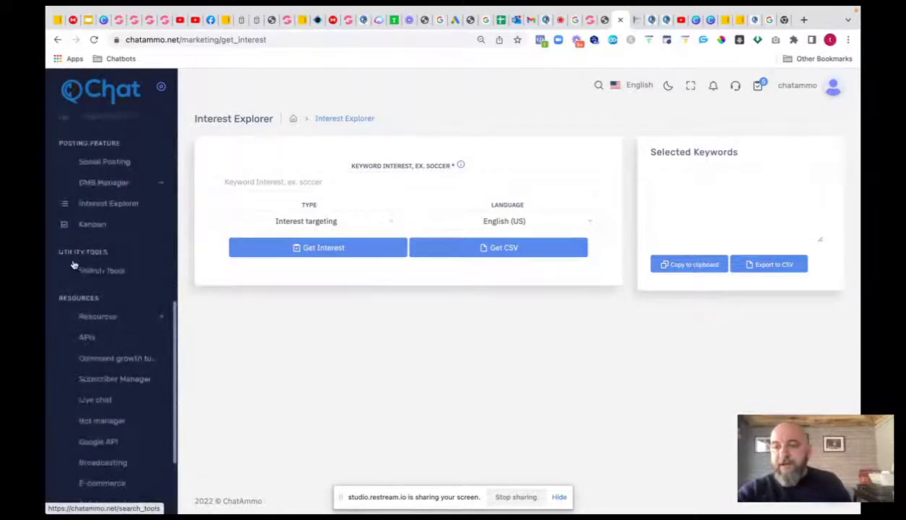
click(92, 226)
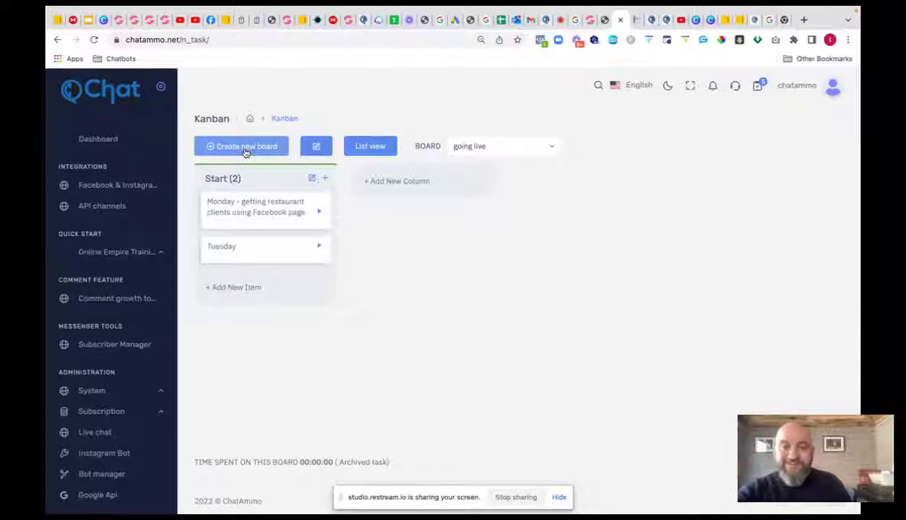
- Open the Search Tools page
scroll(77, 290, down, 10)
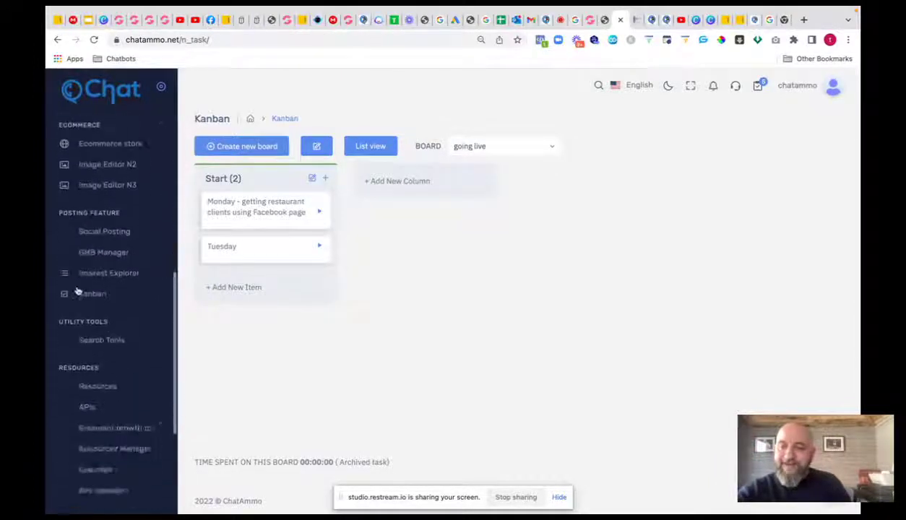
scroll(77, 291, down, 3)
scroll(78, 292, up, 2)
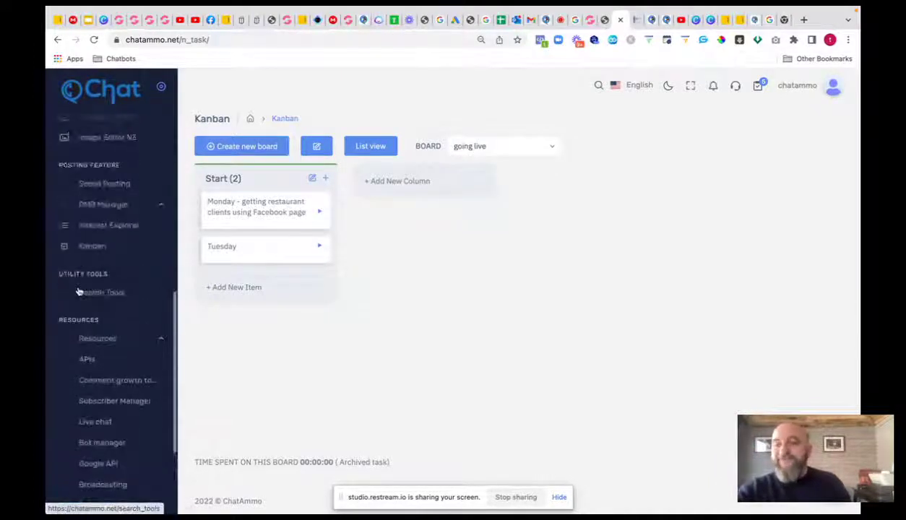
click(98, 290)
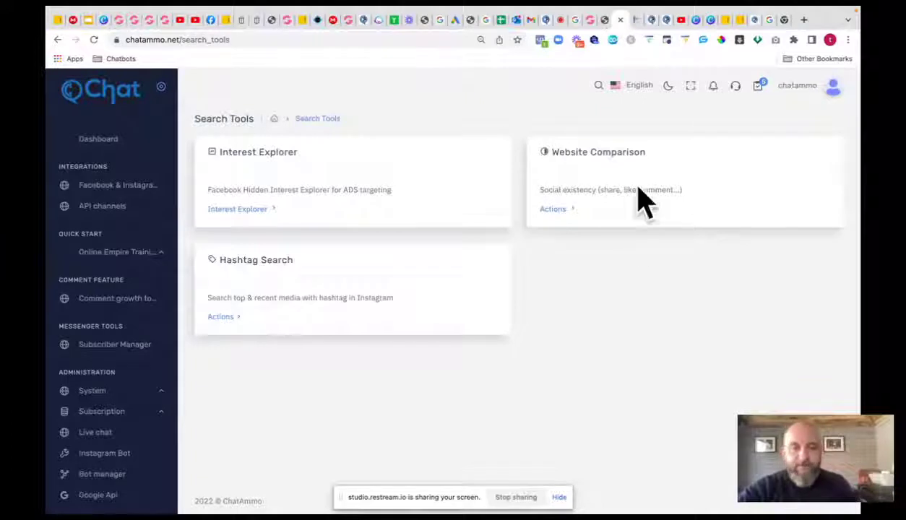
- Open Website Comparison and enter groove.cm as the website and a competitor name
click(554, 210)
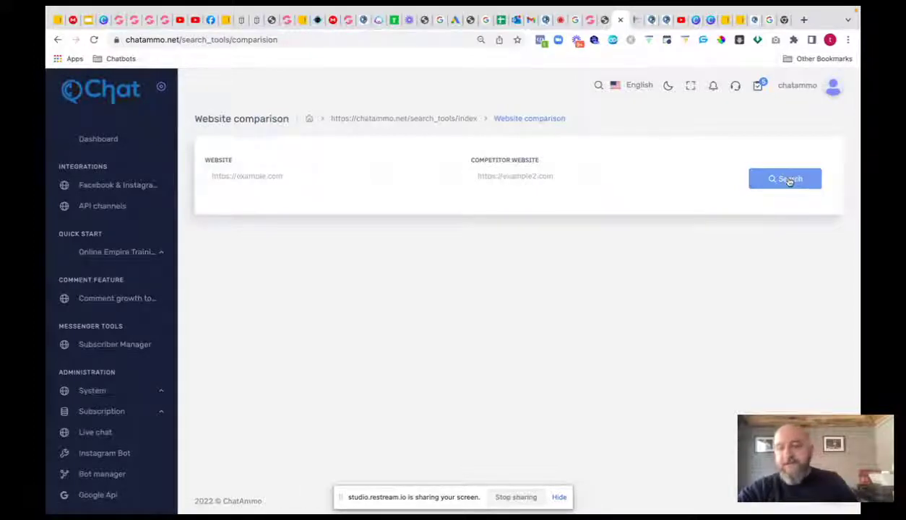
click(289, 176)
text(a)
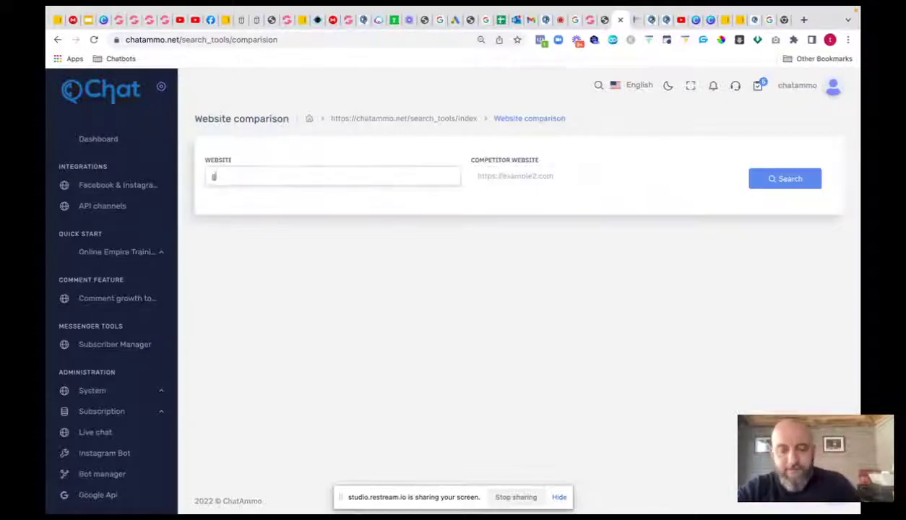
text(roove.cm)
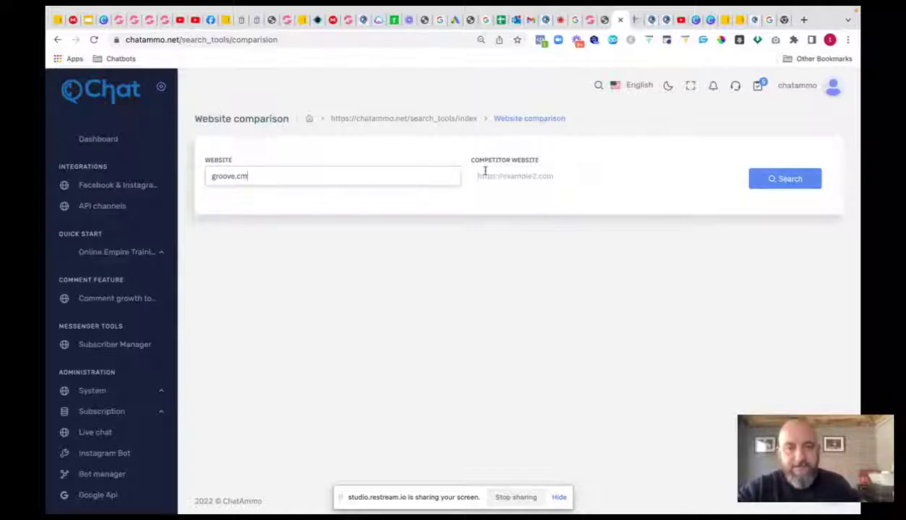
click(482, 174)
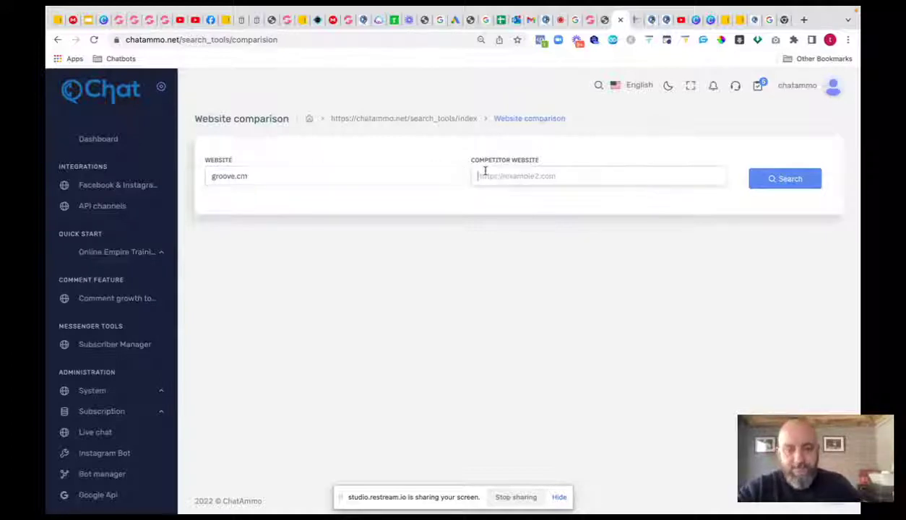
text(clickfunnles)
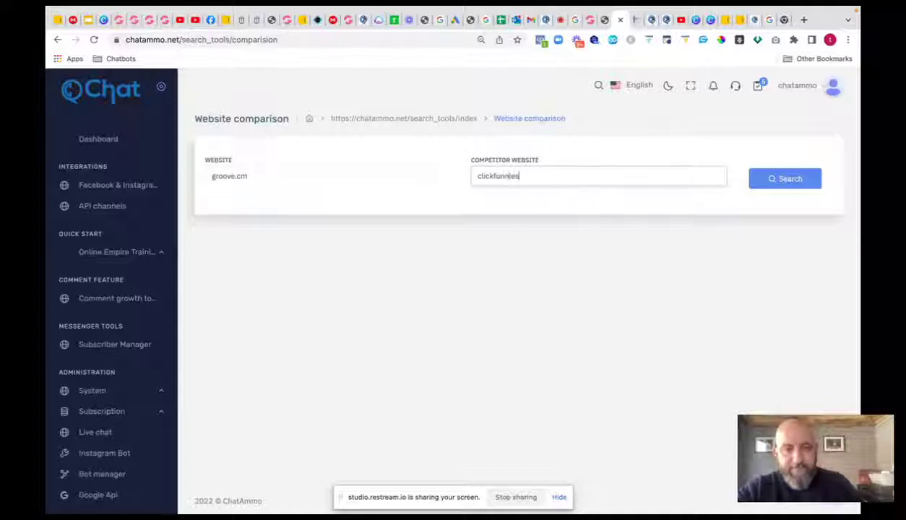
key(ctrl+a)
text(clickfunn)
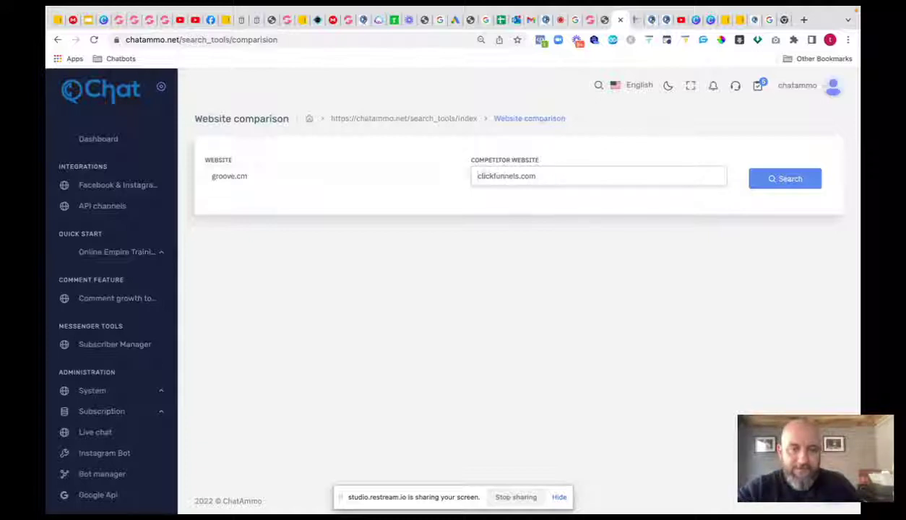
text(http)
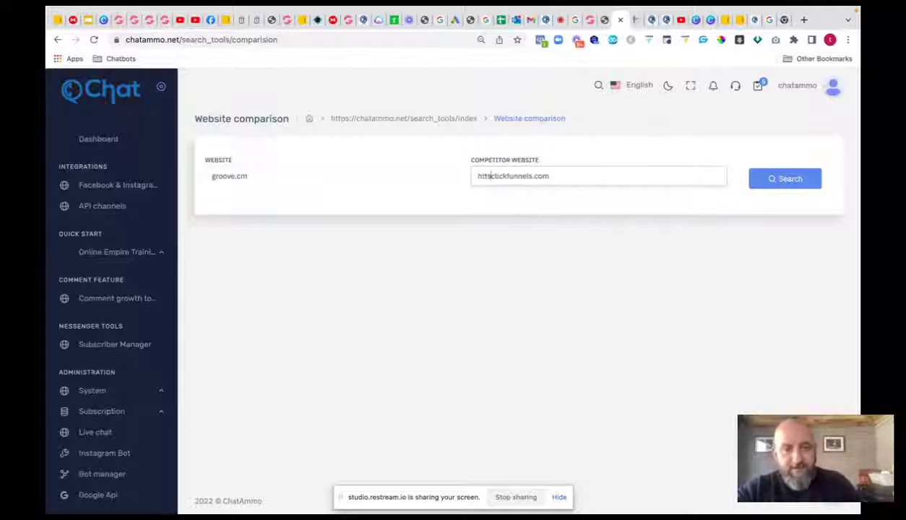
key(BackSpace)
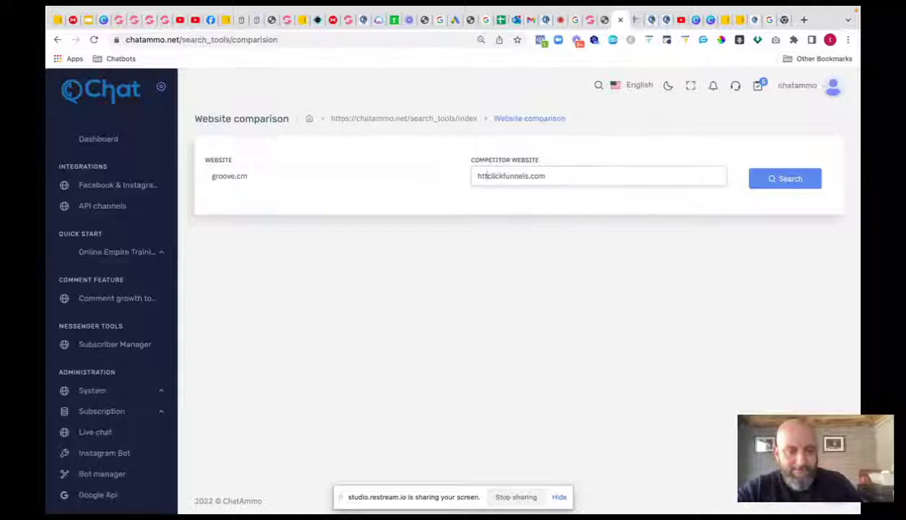
text(ps://)
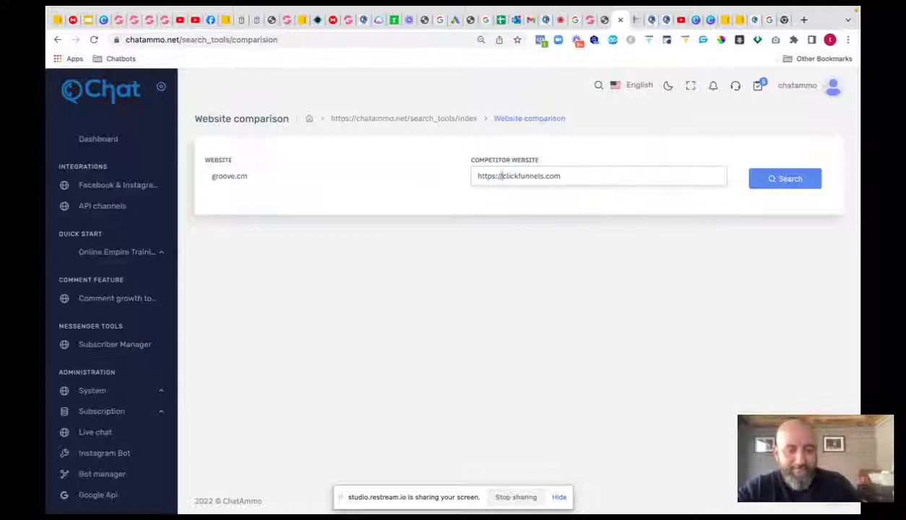
click(207, 176)
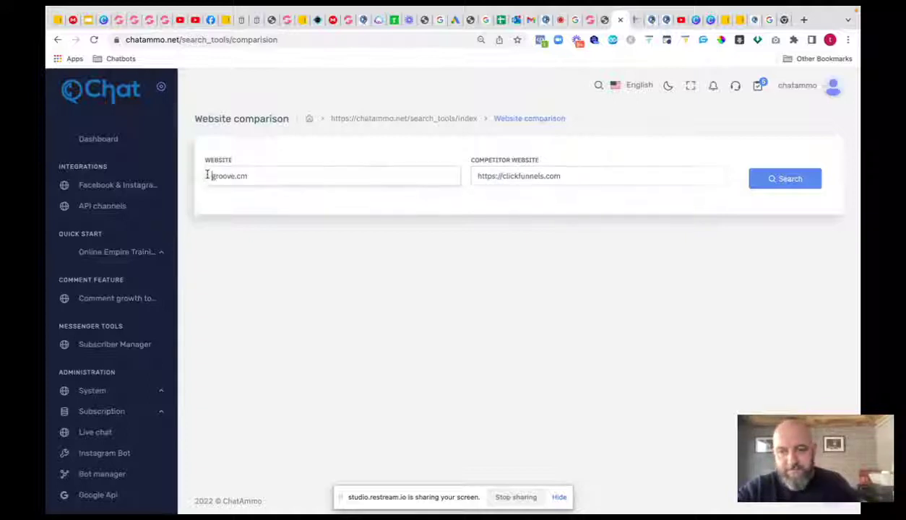
text(https)
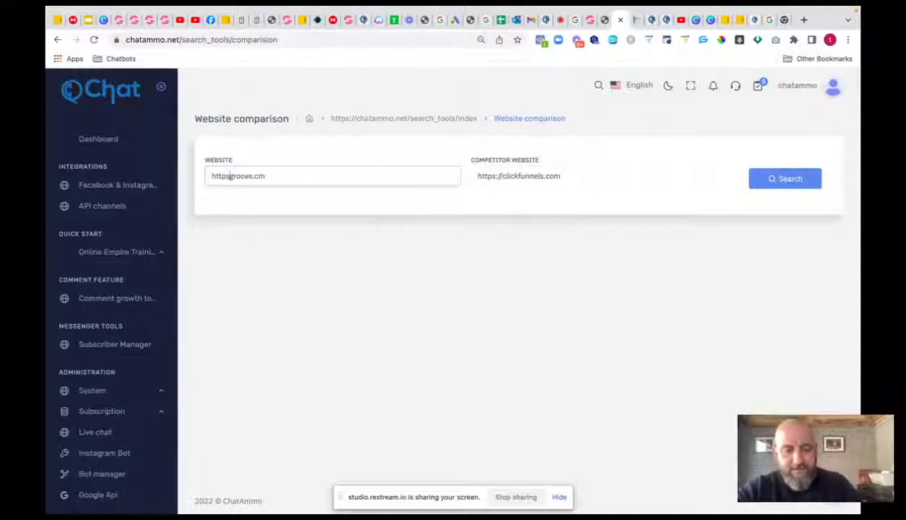
text(://)
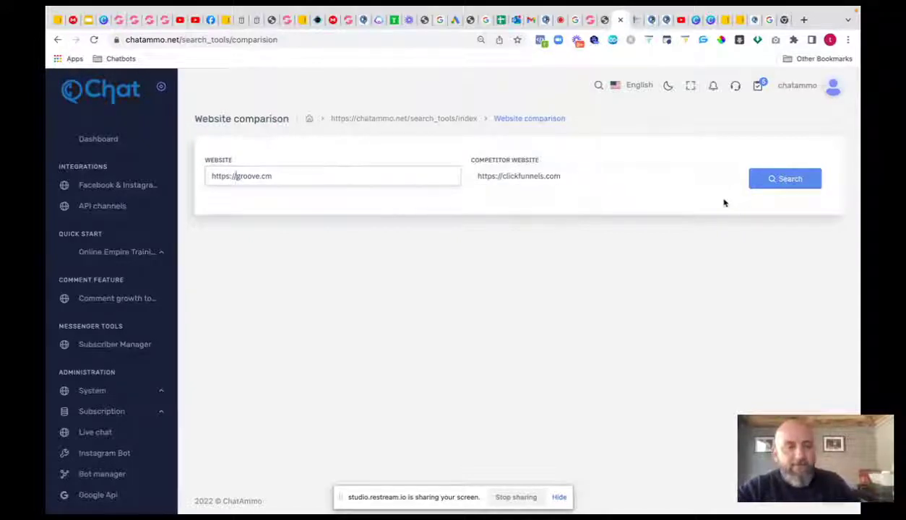
- Compare groove.cm with clickfunnels.com and highlight their 570 and 700.96K share counts
click(786, 179)
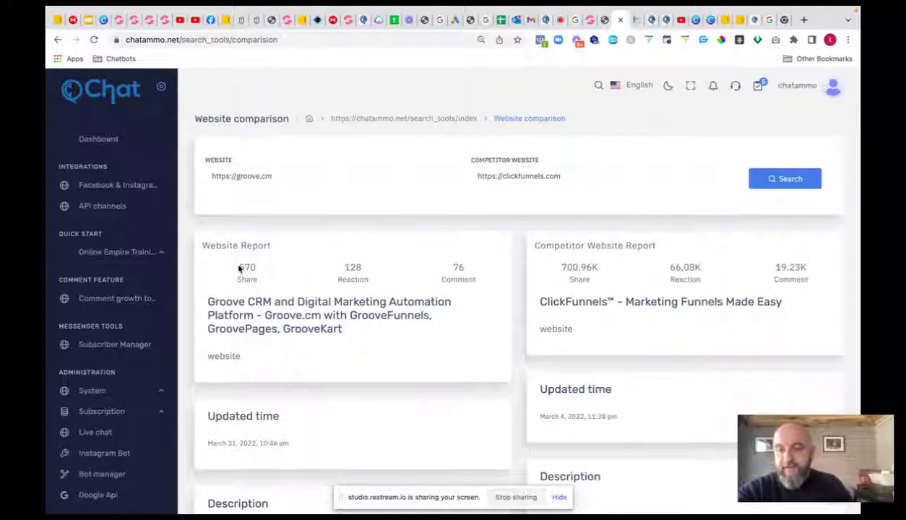
drag(239, 270, 265, 272)
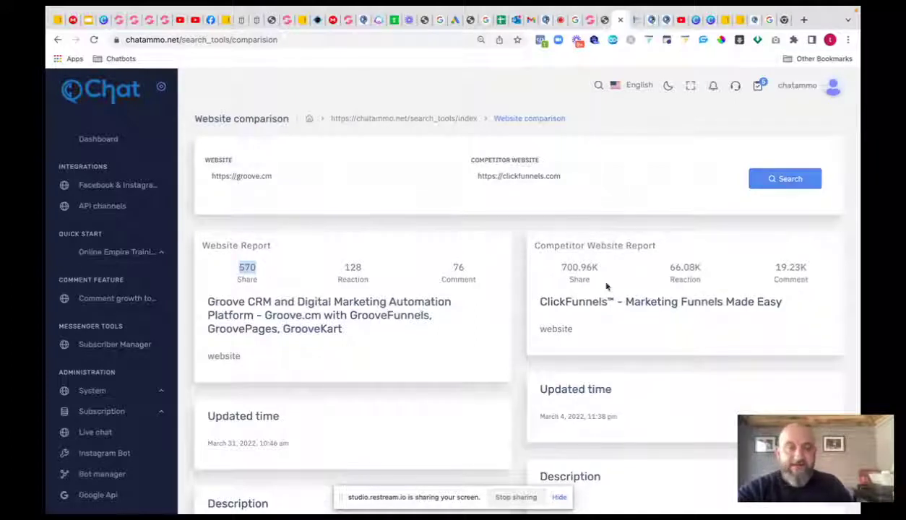
drag(557, 269, 594, 321)
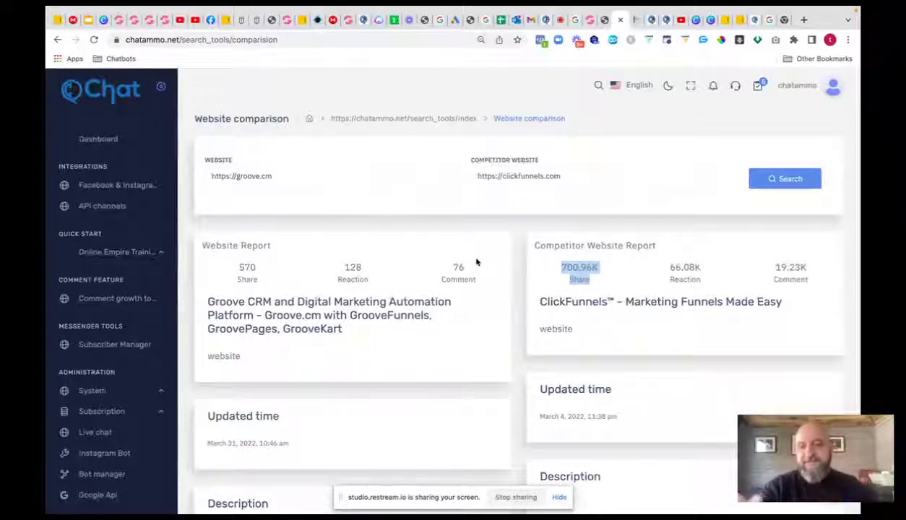
- Scroll through both websites' reaction and comment reports
scroll(318, 217, down, 1)
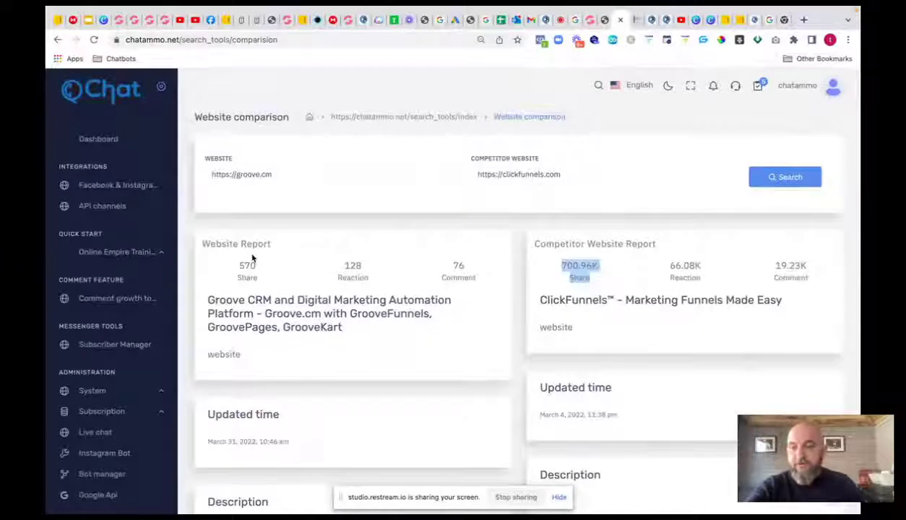
scroll(271, 271, down, 1)
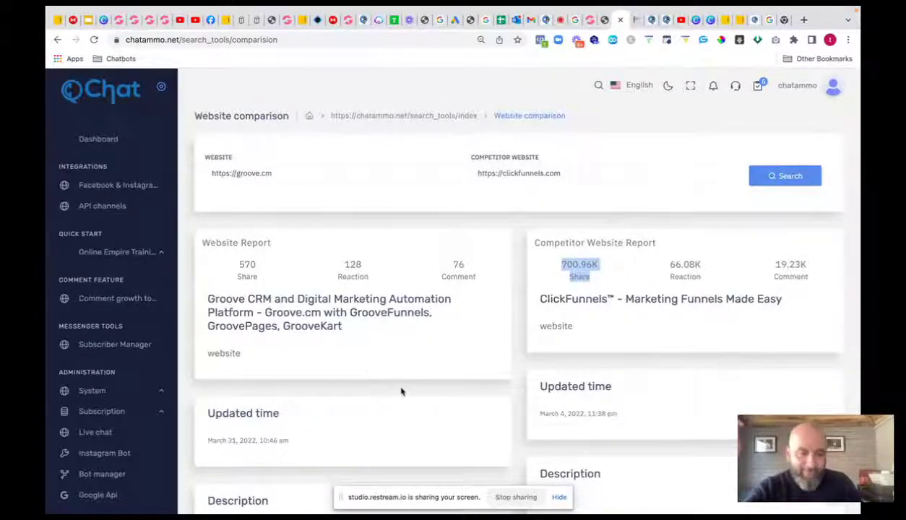
scroll(402, 391, down, 3)
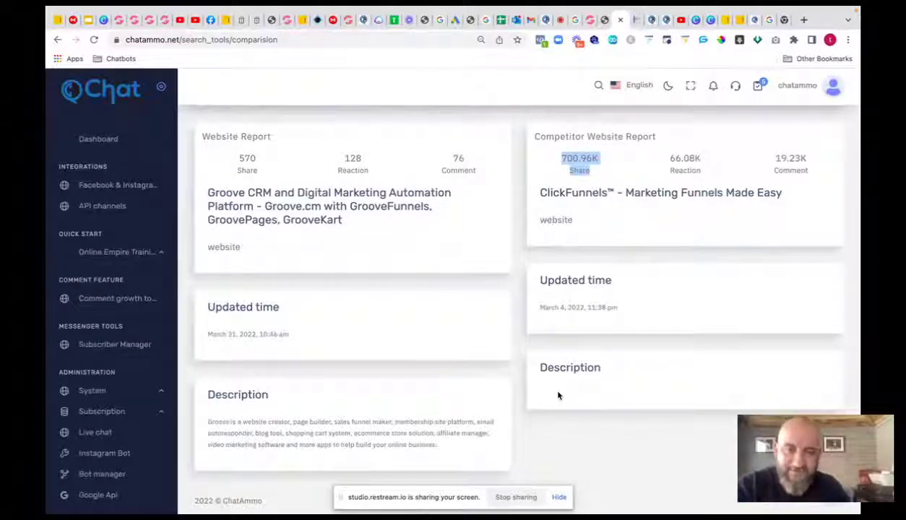
scroll(531, 235, up, 2)
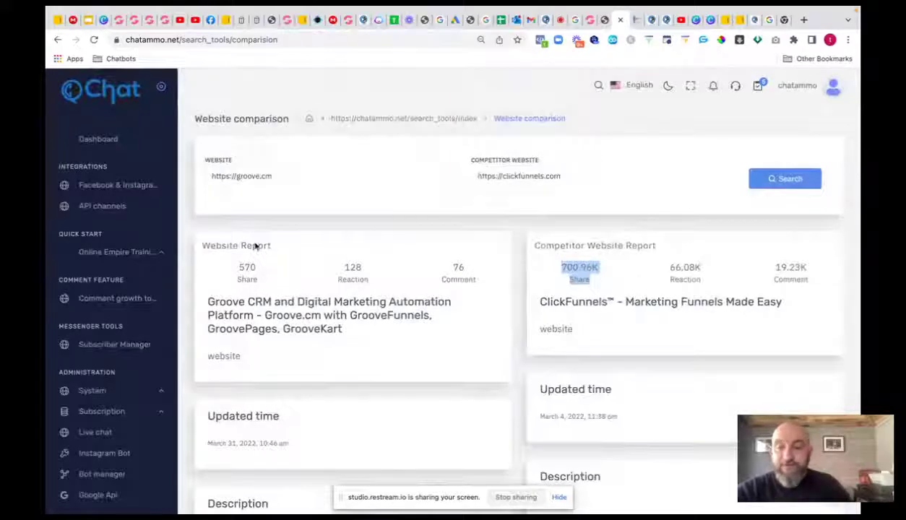
scroll(133, 298, down, 5)
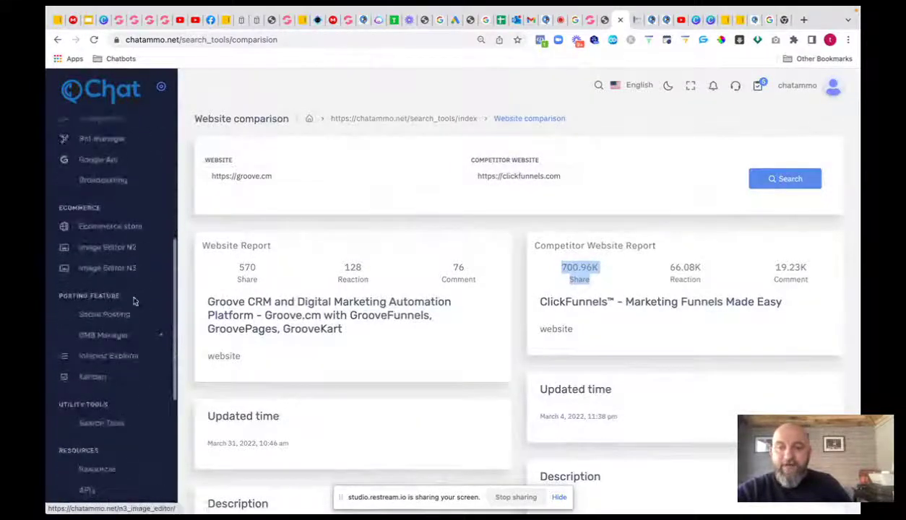
scroll(134, 302, down, 3)
scroll(135, 302, up, 2)
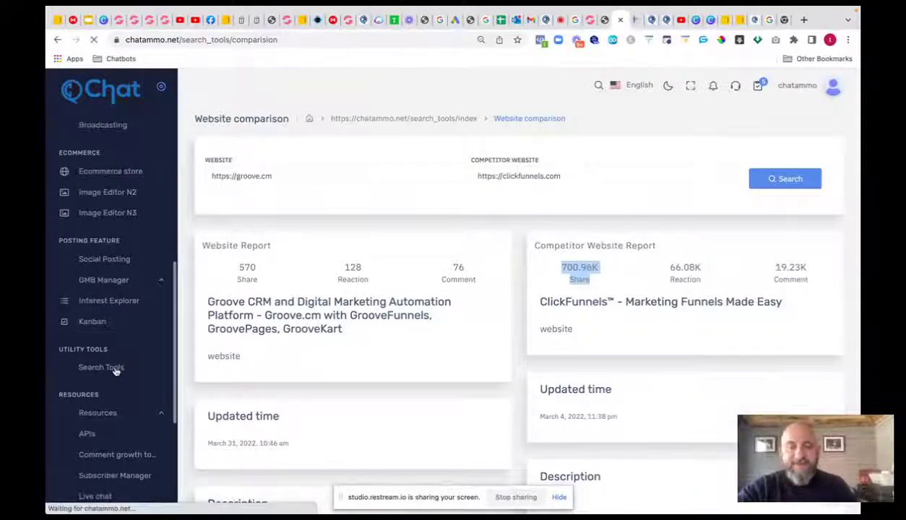
- Search the hashtag 'tattoo' in Hashtag Search using the tattoo studio's Instagram account
click(114, 368)
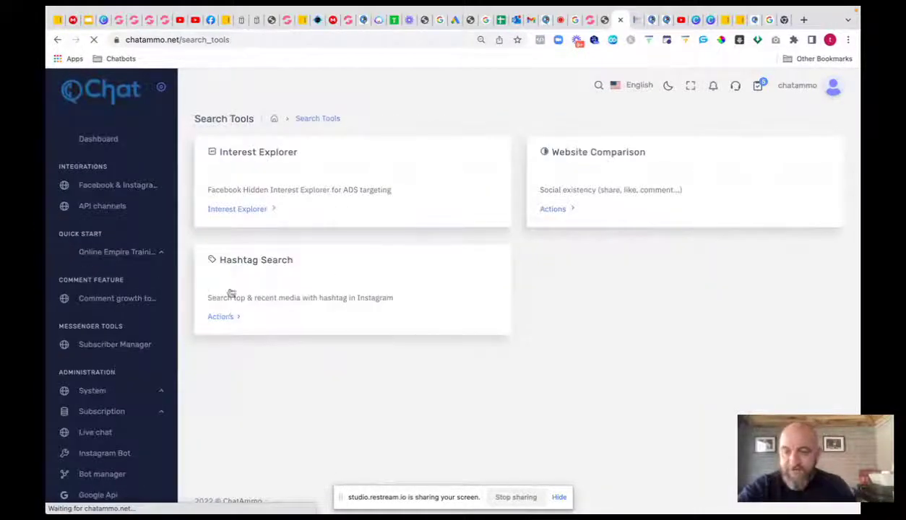
click(225, 317)
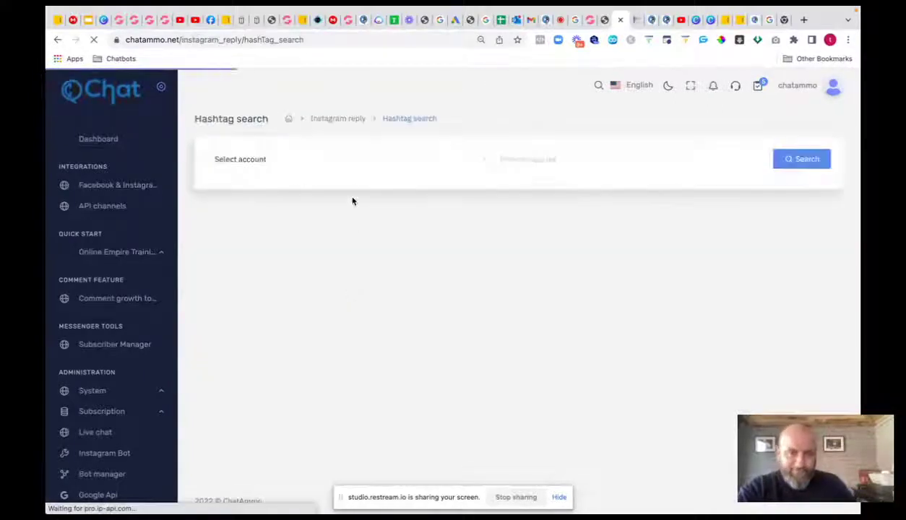
click(314, 160)
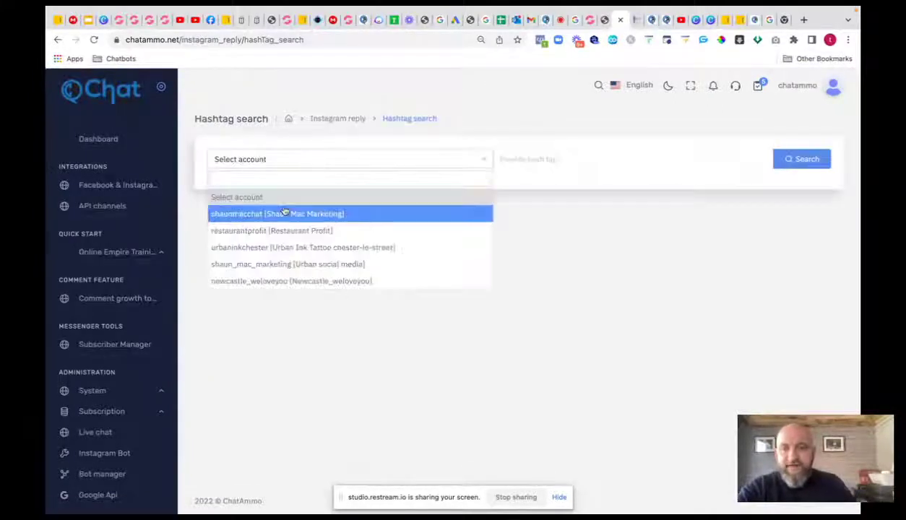
click(267, 248)
click(530, 159)
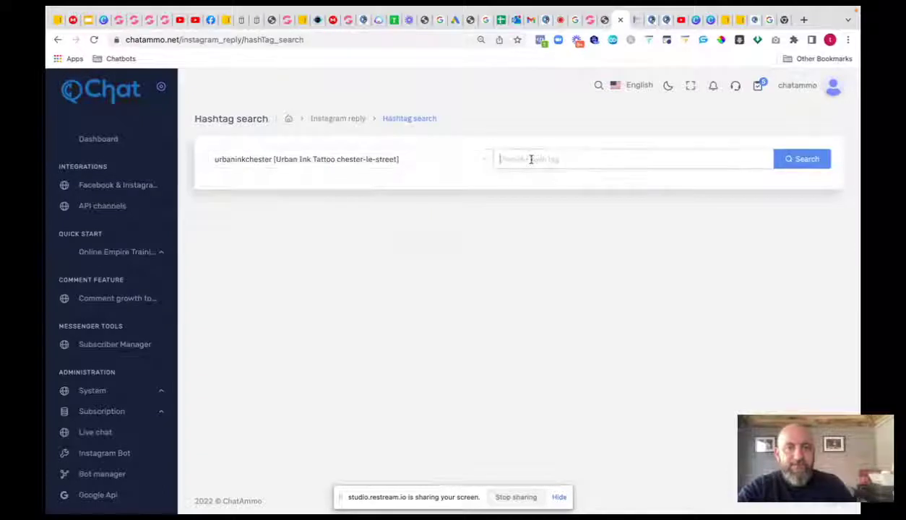
text(tatt)
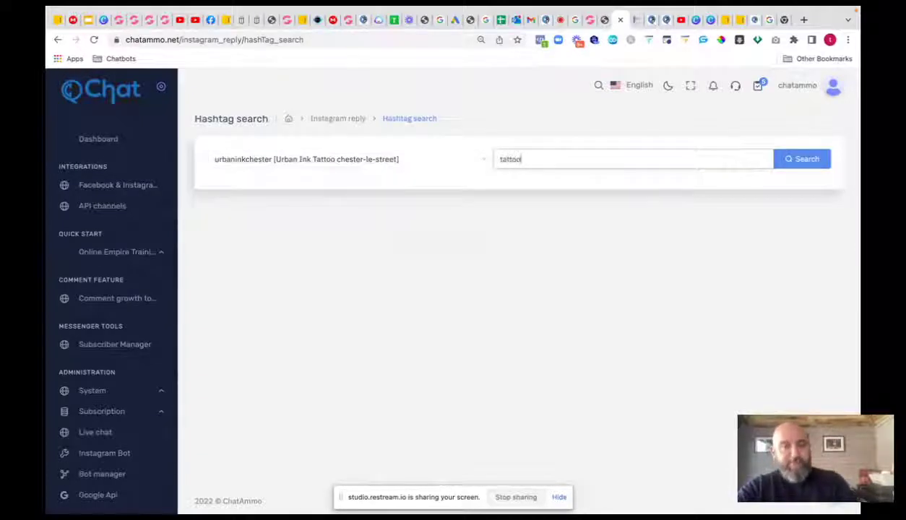
text(oo)
click(797, 159)
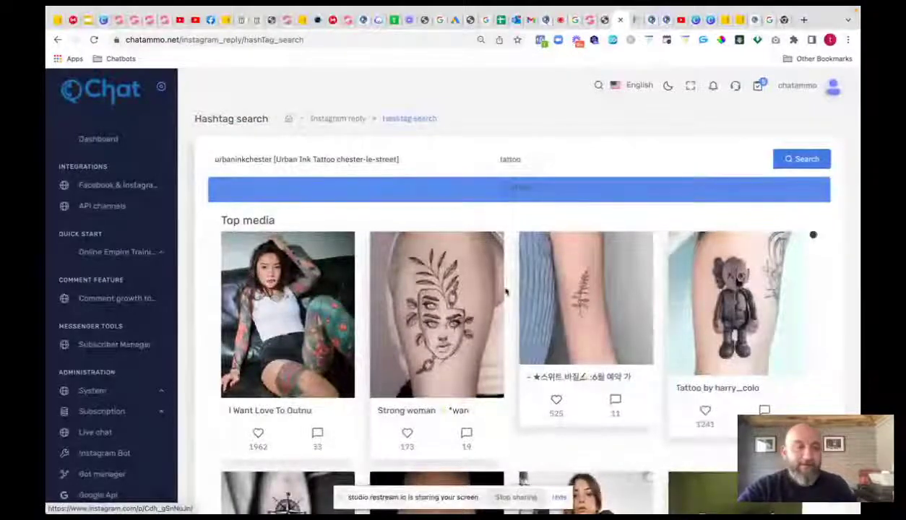
- Browse the Top media Instagram posts for the tattoo hashtag
scroll(548, 310, down, 1)
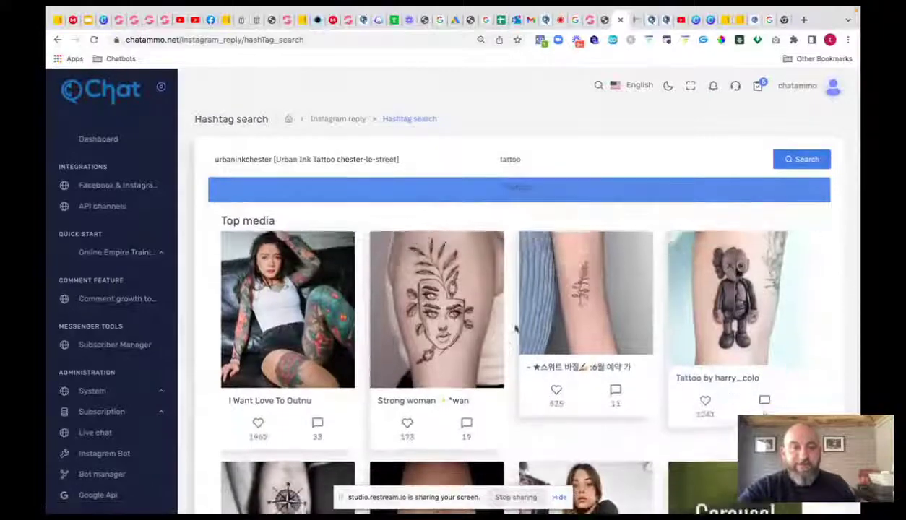
scroll(688, 361, up, 2)
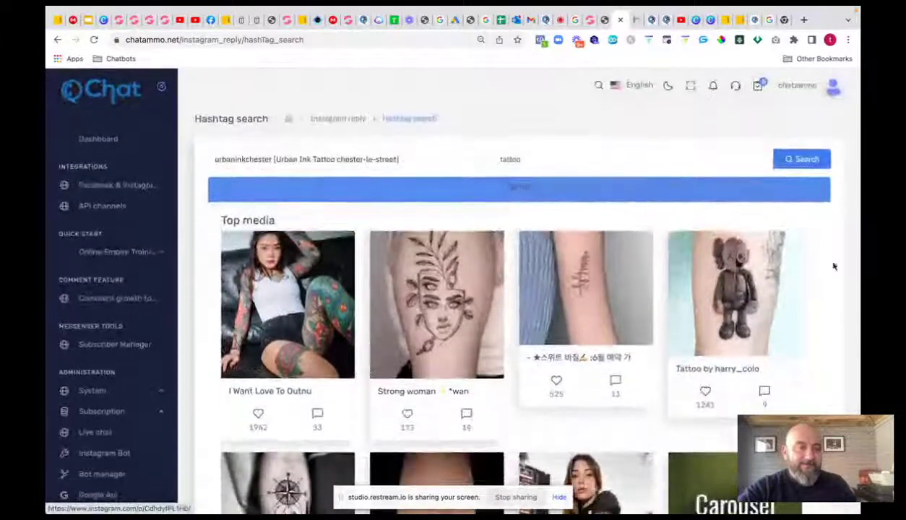
scroll(856, 182, down, 5)
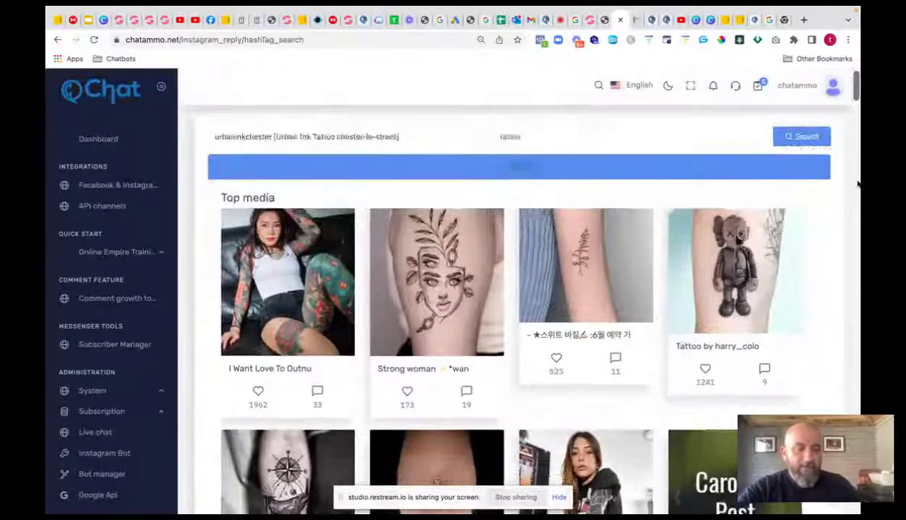
scroll(858, 185, down, 12)
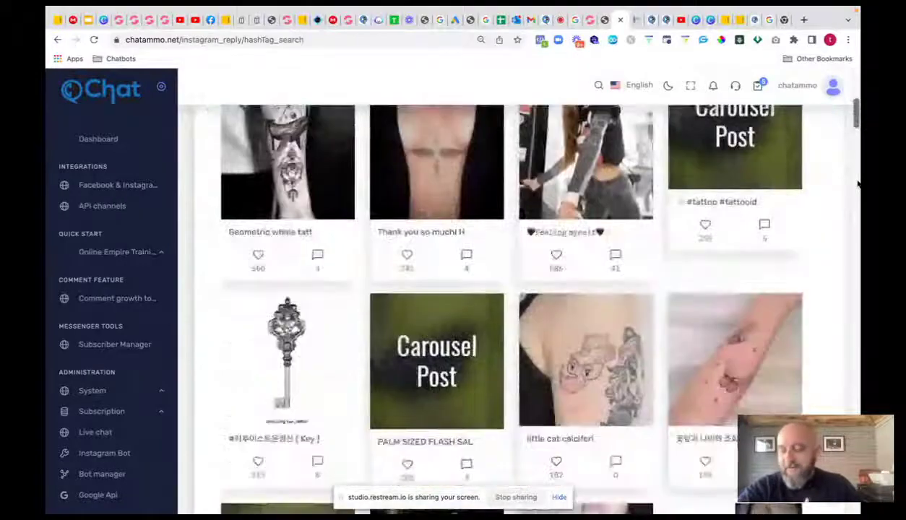
scroll(858, 185, down, 4)
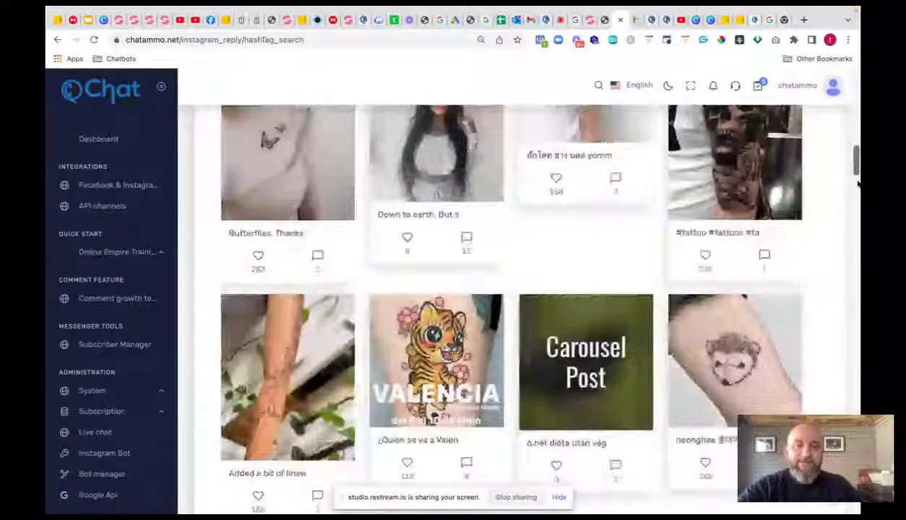
scroll(858, 184, down, 5)
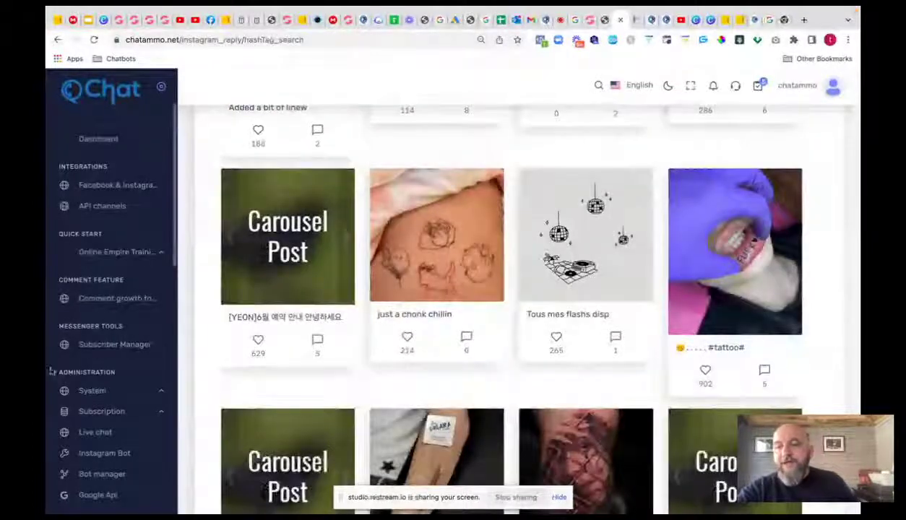
scroll(115, 357, down, 3)
scroll(115, 356, down, 5)
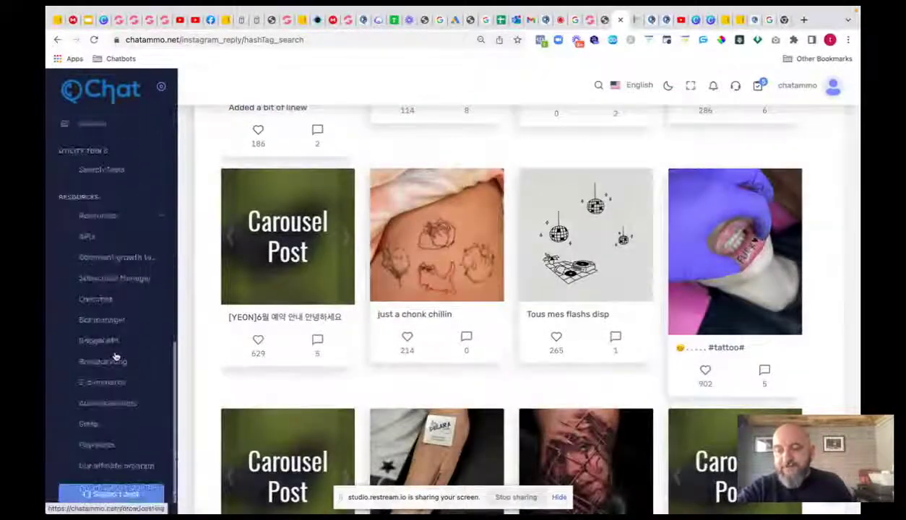
scroll(116, 360, up, 5)
scroll(246, 216, up, 8)
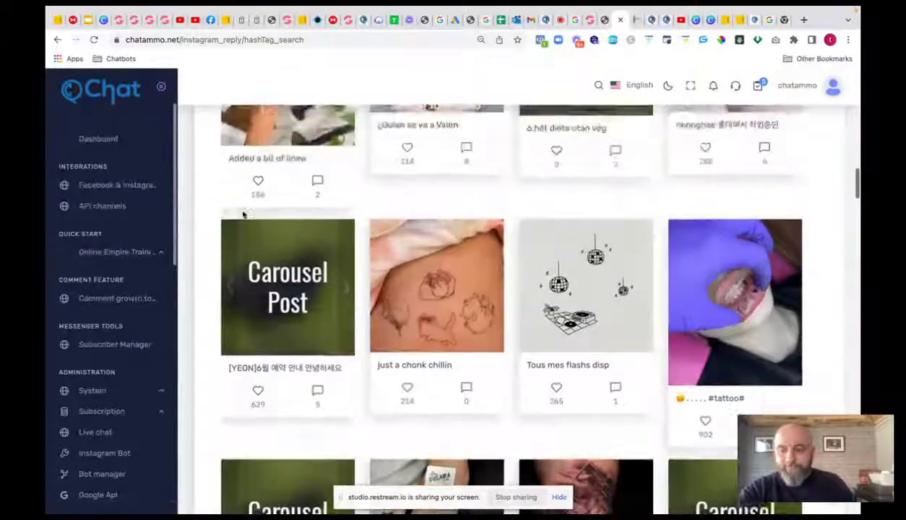
scroll(278, 227, up, 5)
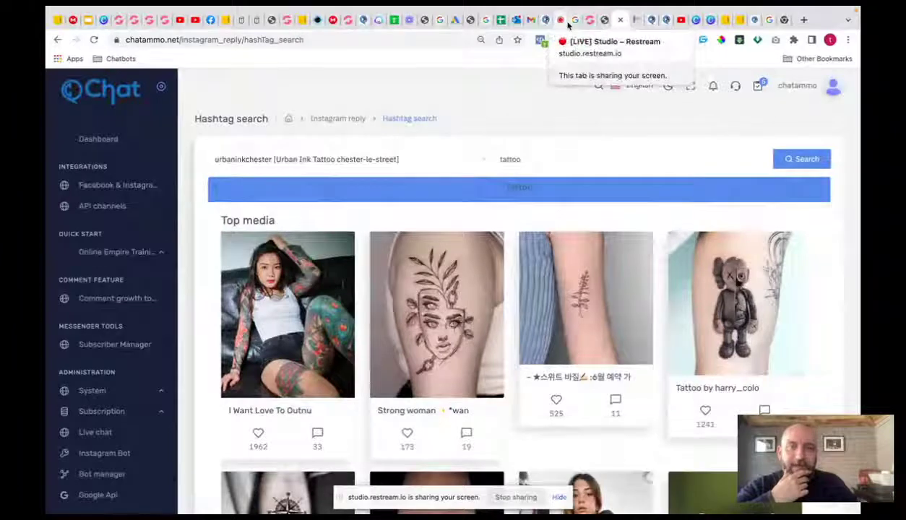
- In the new Google Ads campaign, set the objective to Sales
click(443, 20)
click(233, 332)
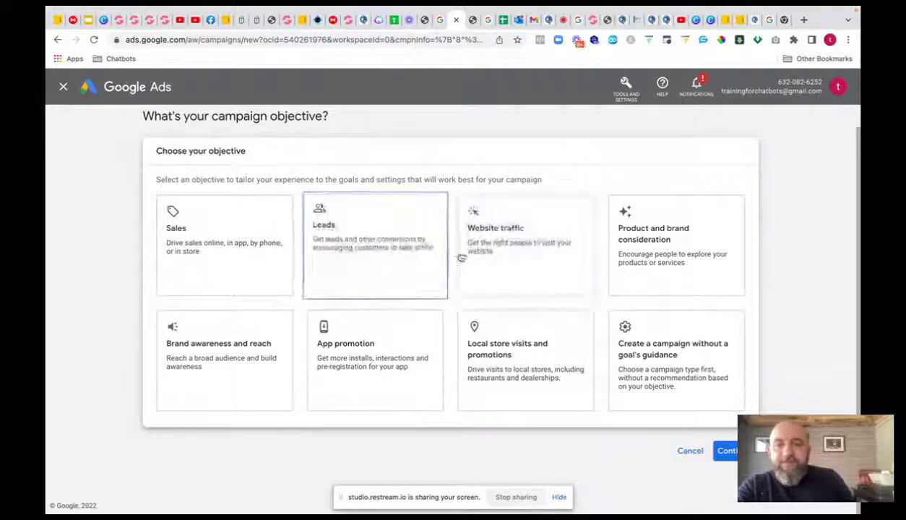
click(492, 252)
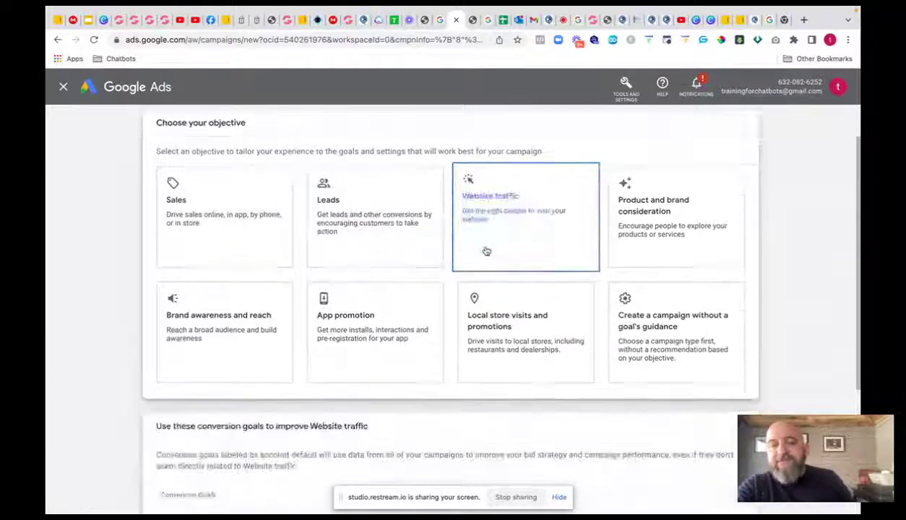
scroll(289, 176, up, 4)
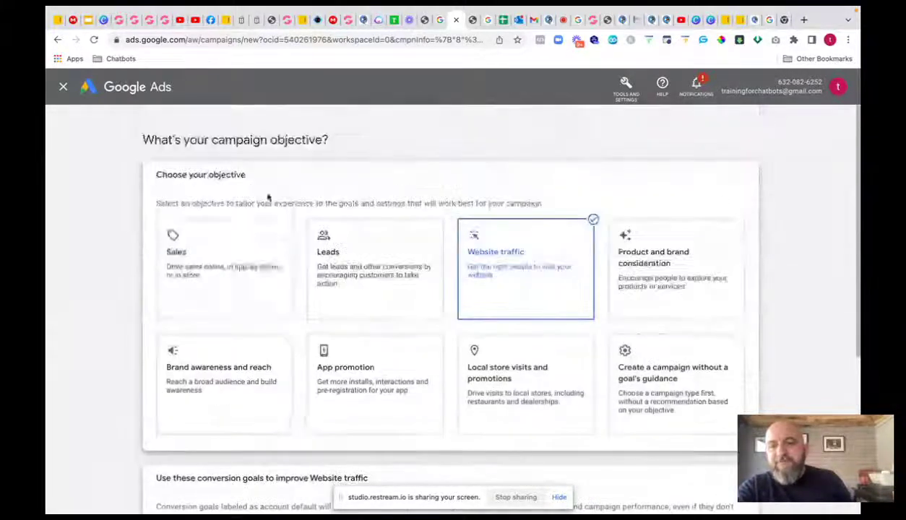
click(223, 242)
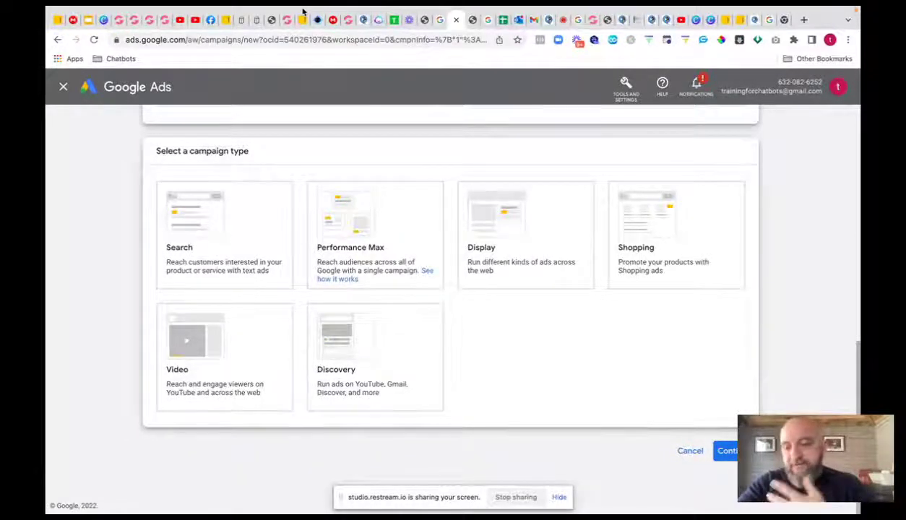
- Choose a Search campaign aimed at website visits and continue to budget and bidding
click(191, 183)
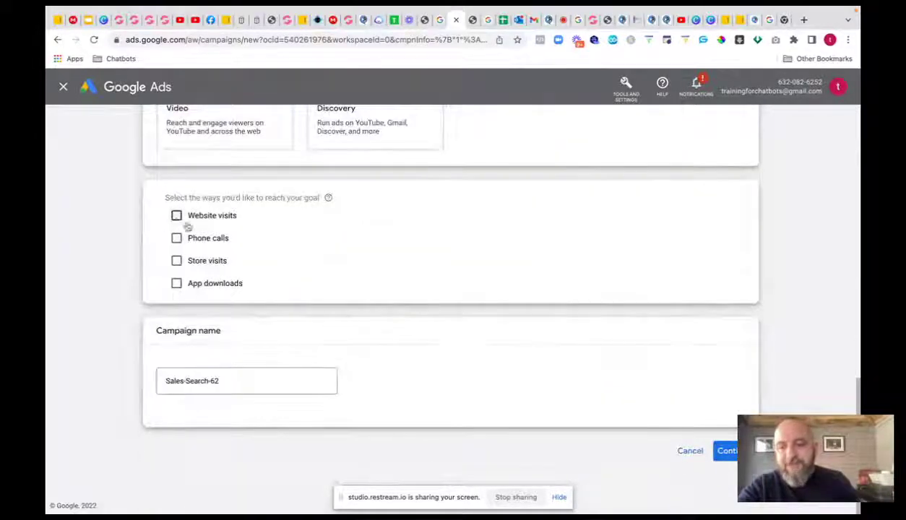
click(176, 215)
click(221, 419)
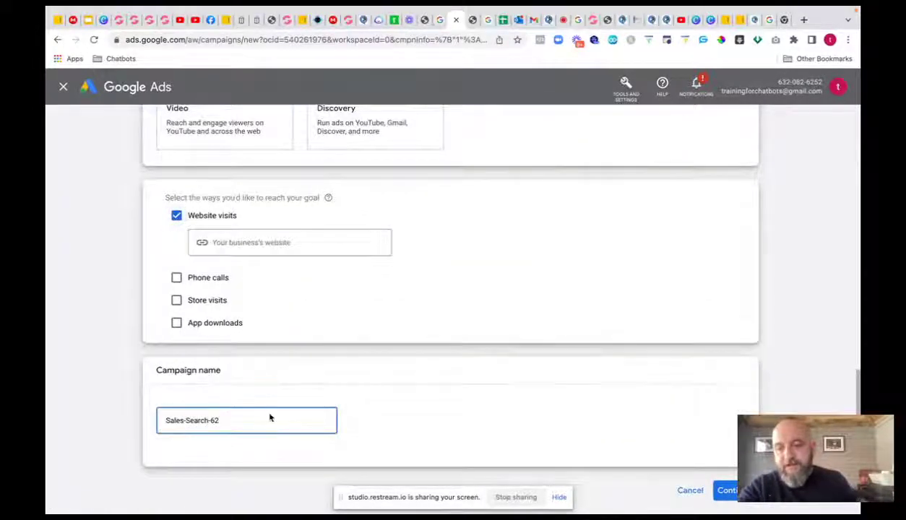
key(Return)
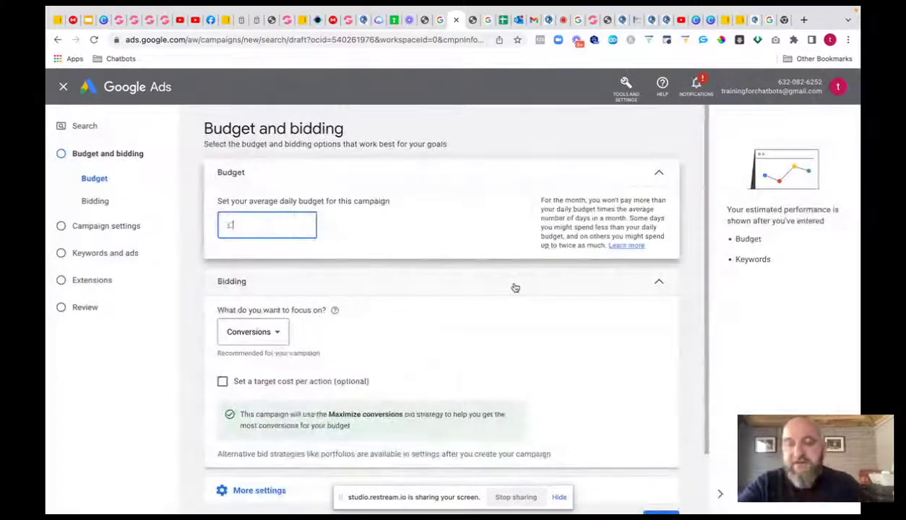
- Set a £5 average daily budget and accept the default campaign settings
text(56)
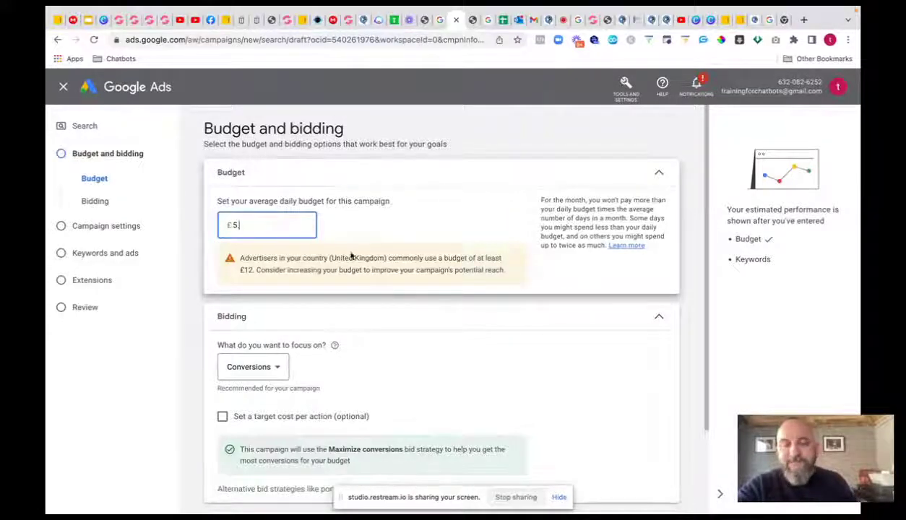
scroll(341, 348, down, 2)
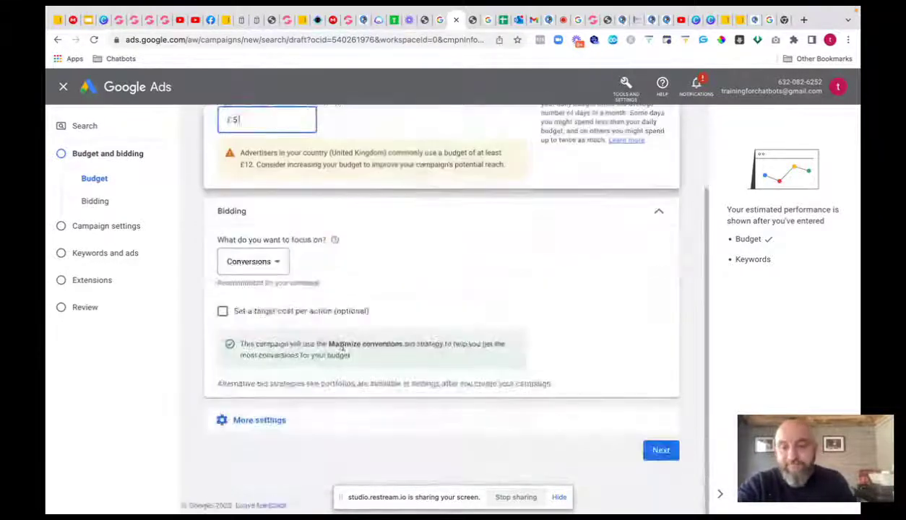
click(661, 451)
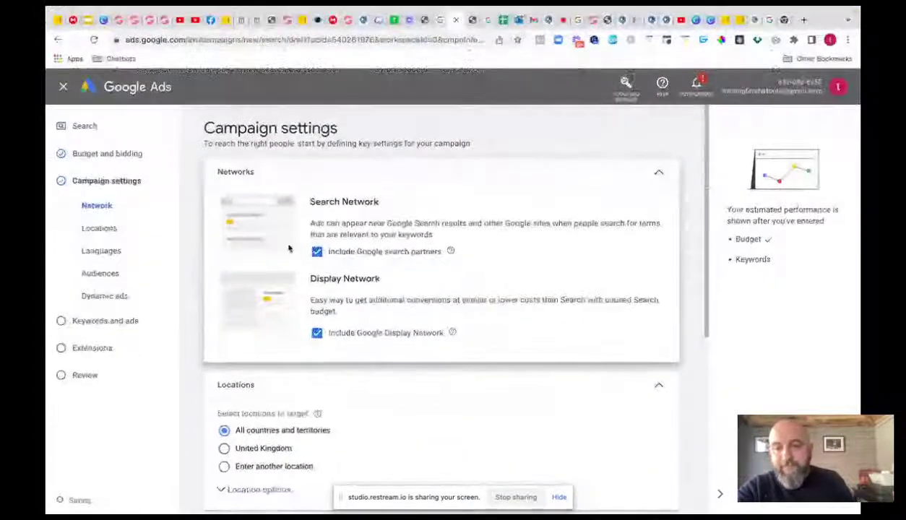
scroll(289, 247, down, 4)
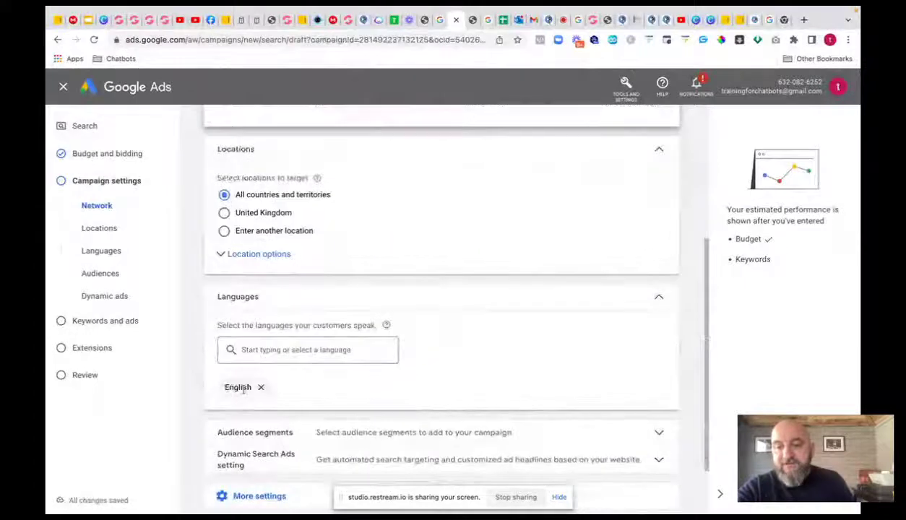
scroll(360, 222, down, 1)
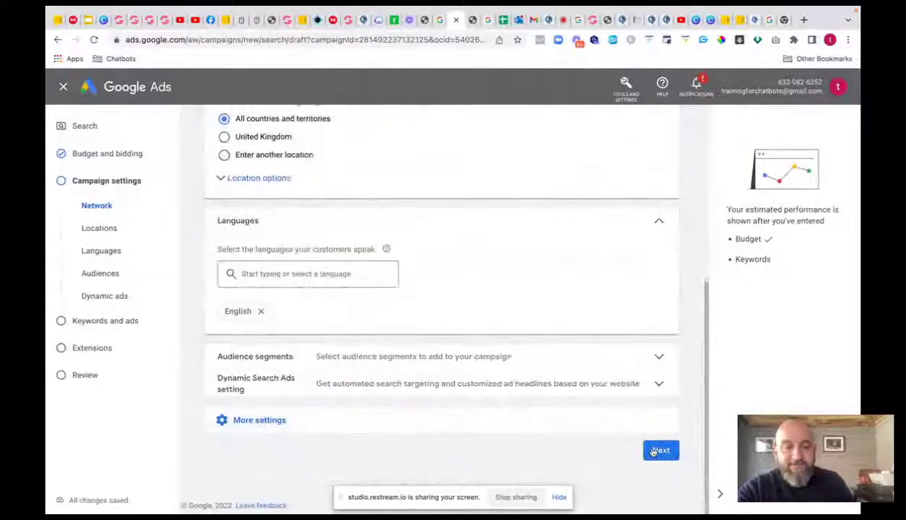
click(639, 450)
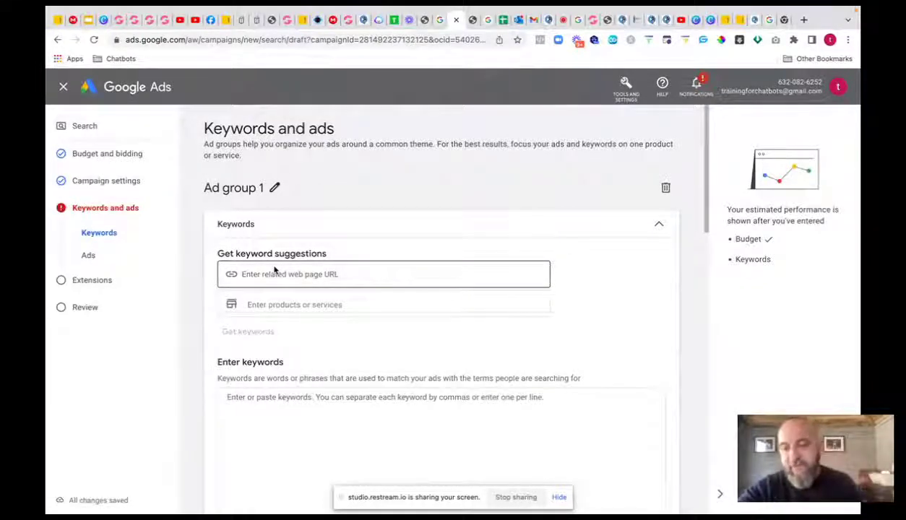
click(270, 270)
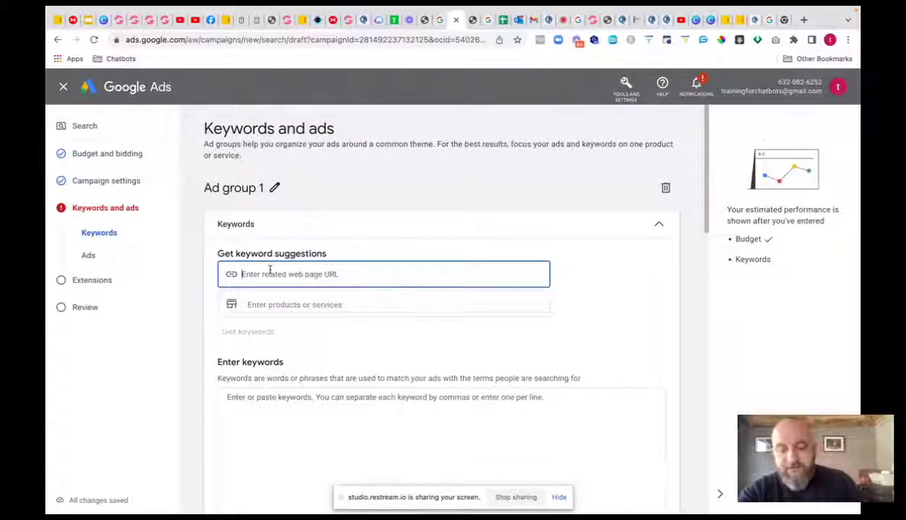
text(https)
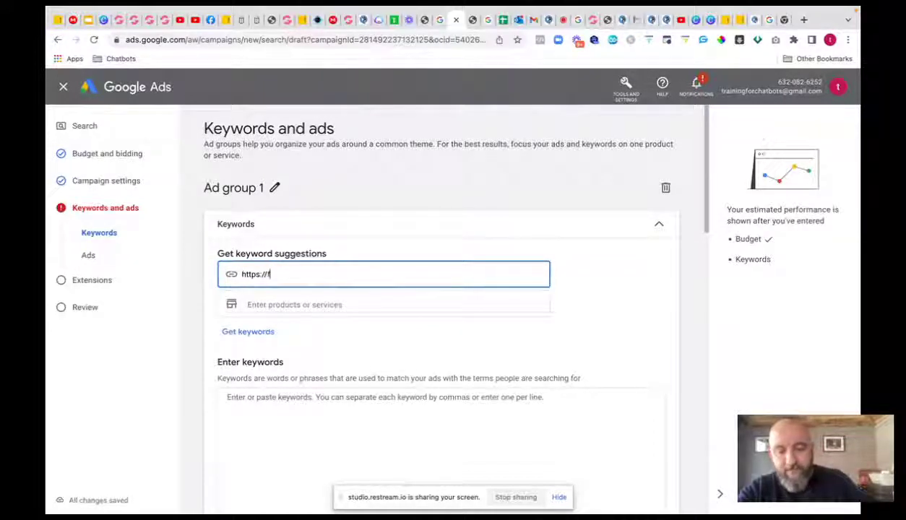
text(://funnelte)
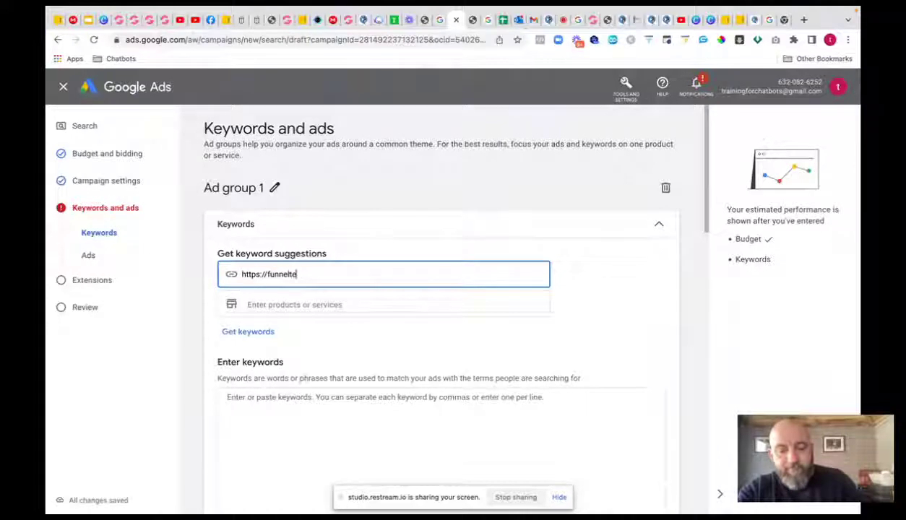
text(mplates)
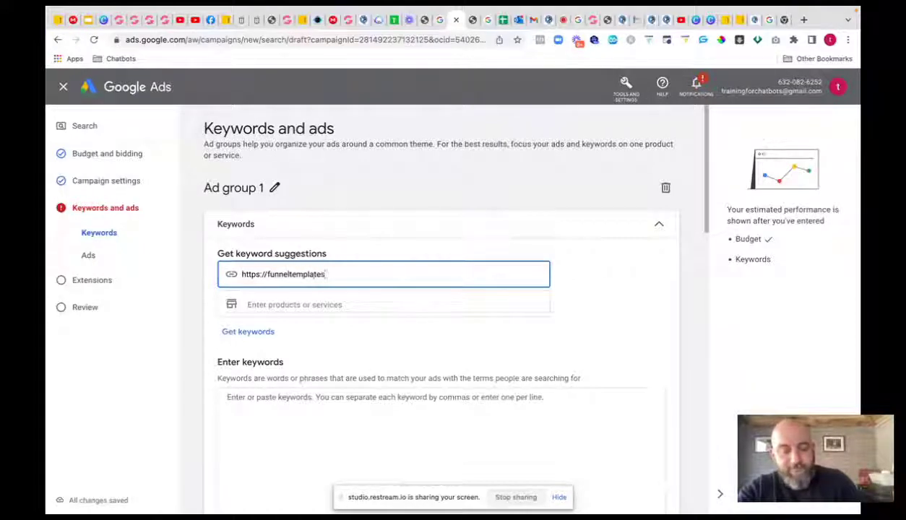
text(.e)
key(BackSpace)
key(BackSpace)
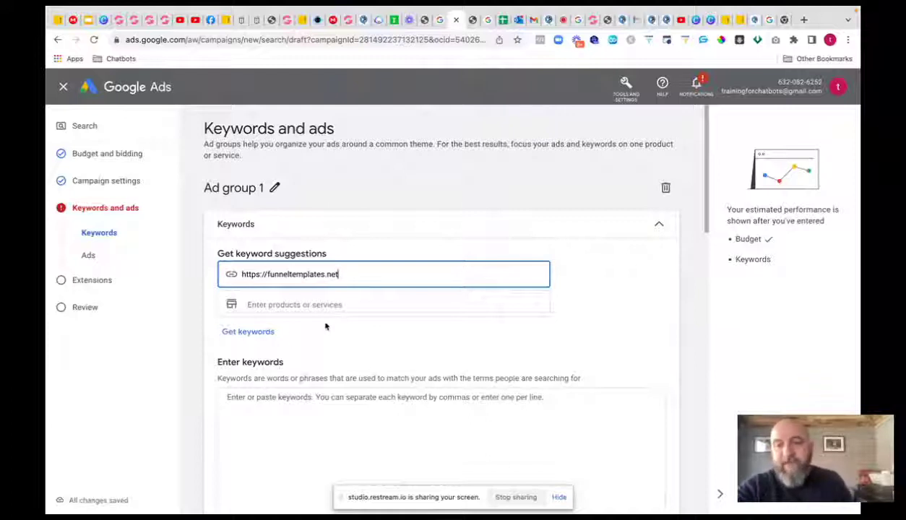
click(262, 335)
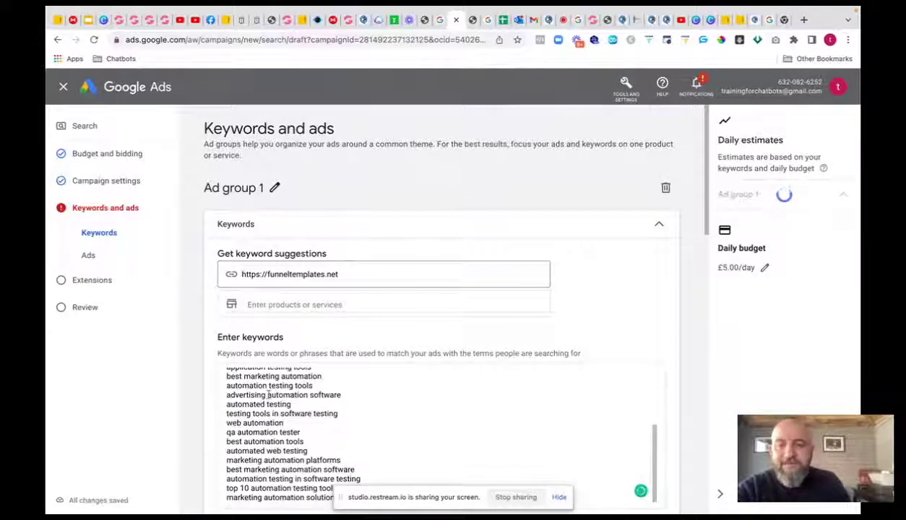
- Review the suggested keywords, then delete them all from the Keywords box
scroll(358, 255, down, 4)
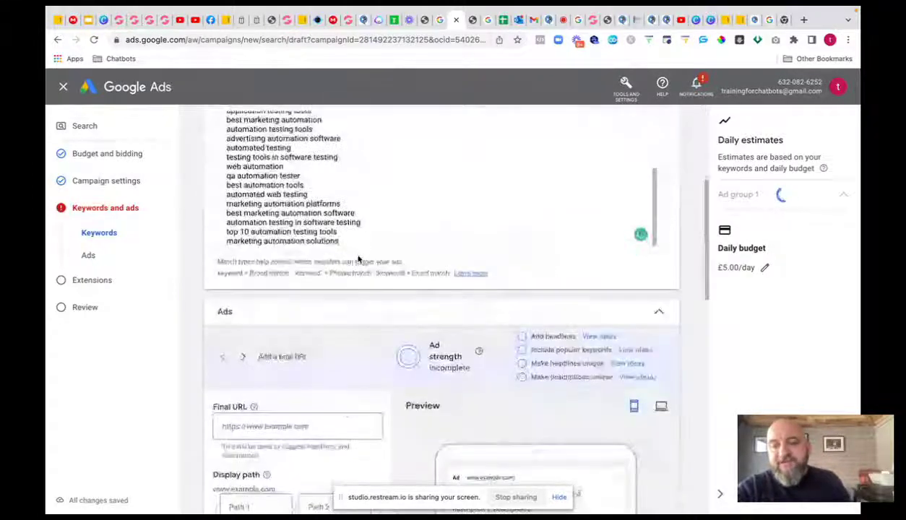
scroll(357, 255, up, 2)
scroll(357, 255, up, 2)
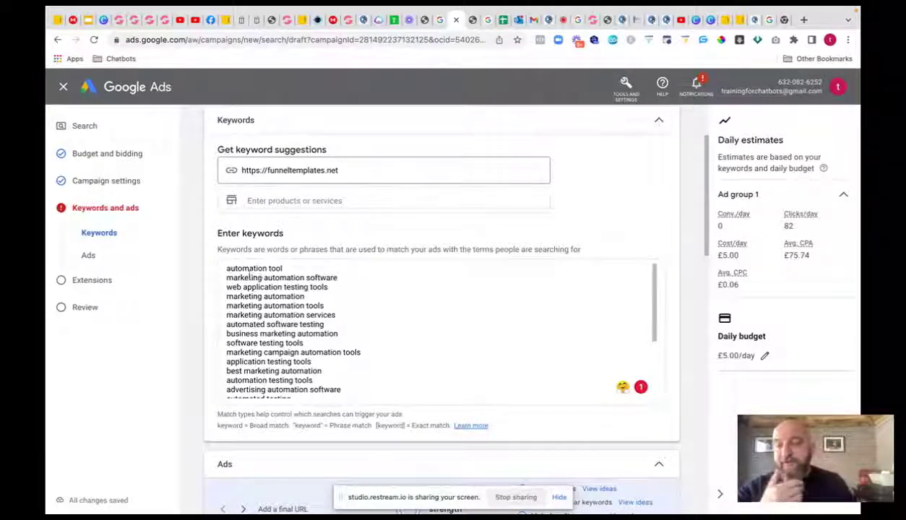
drag(225, 268, 353, 410)
key(BackSpace)
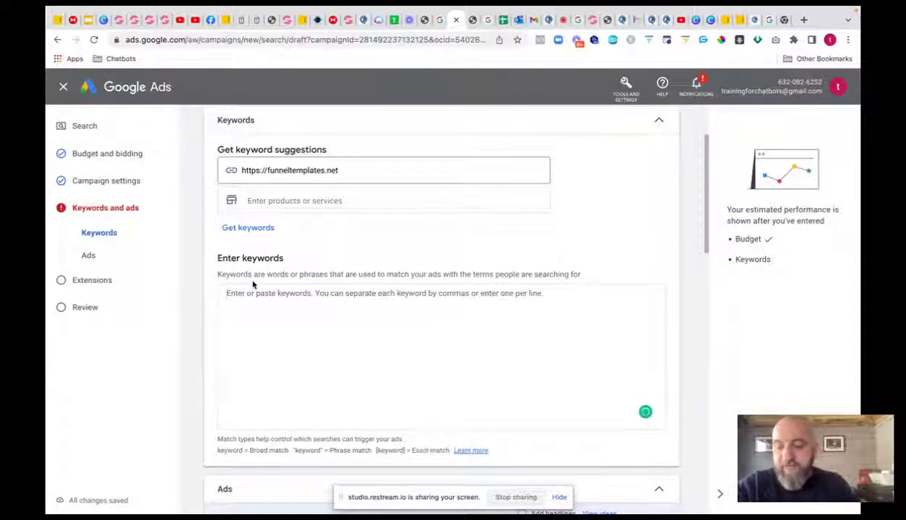
- Enter the keywords [chatammo] and [manychat] on separate lines as exact match
text(ch)
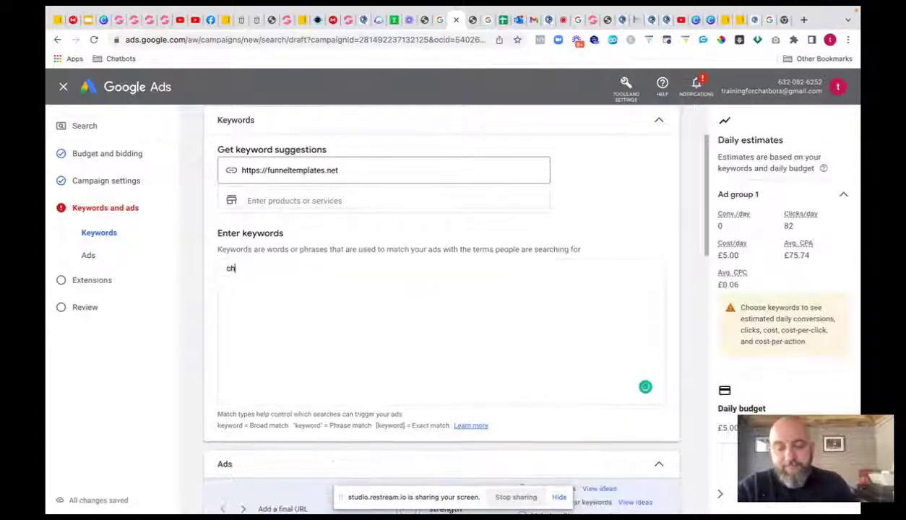
text(atammo)
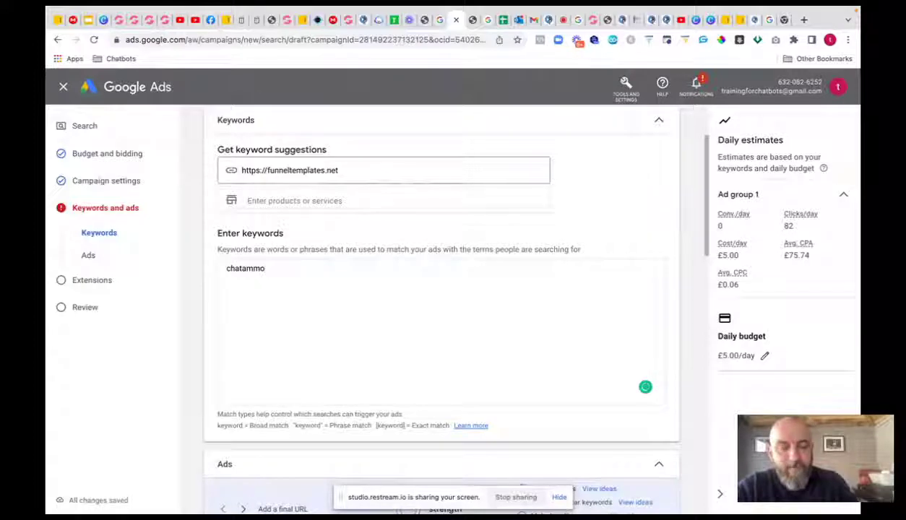
key(Return)
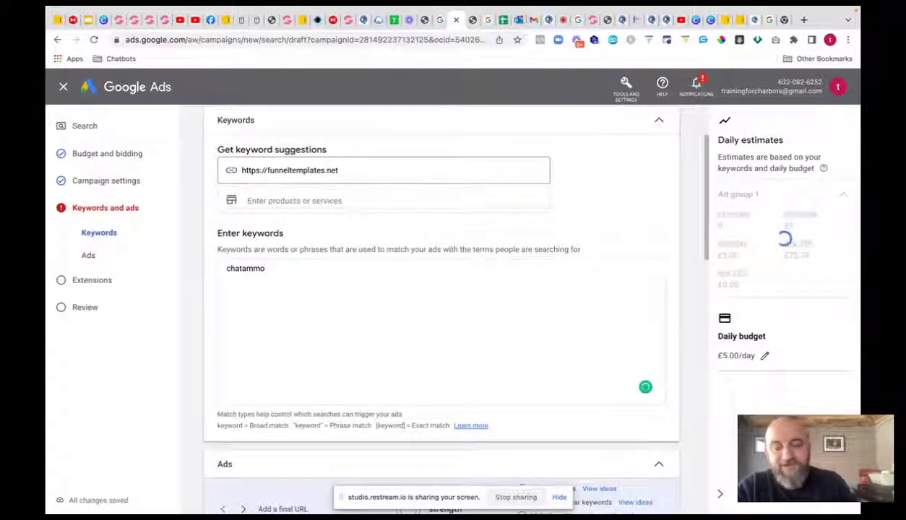
text(mar)
text(ychat)
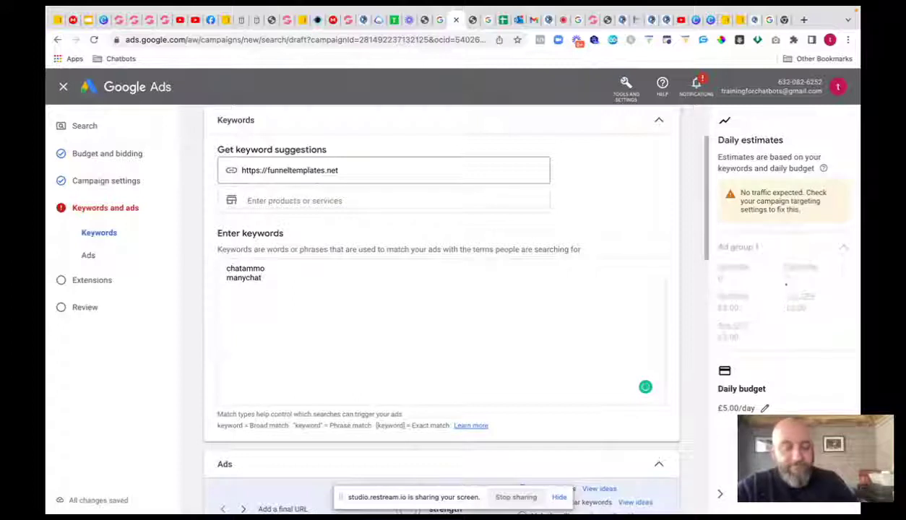
click(251, 268)
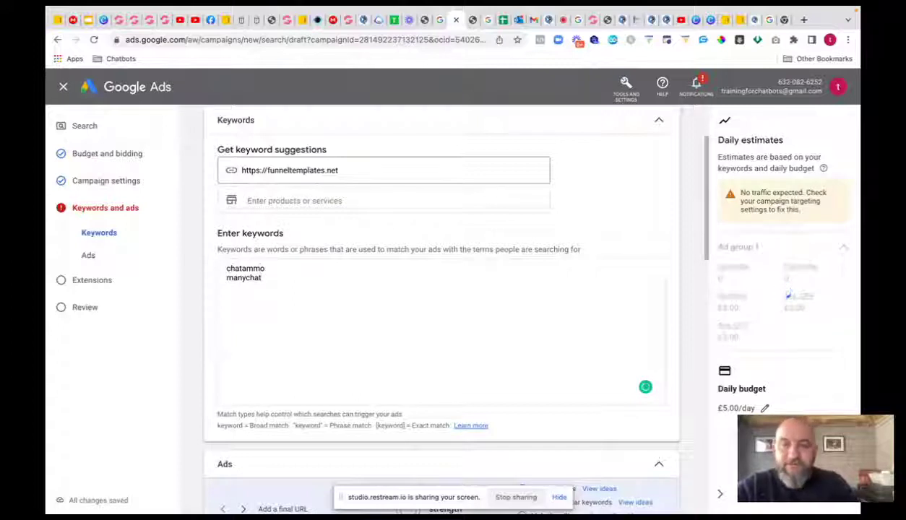
click(237, 268)
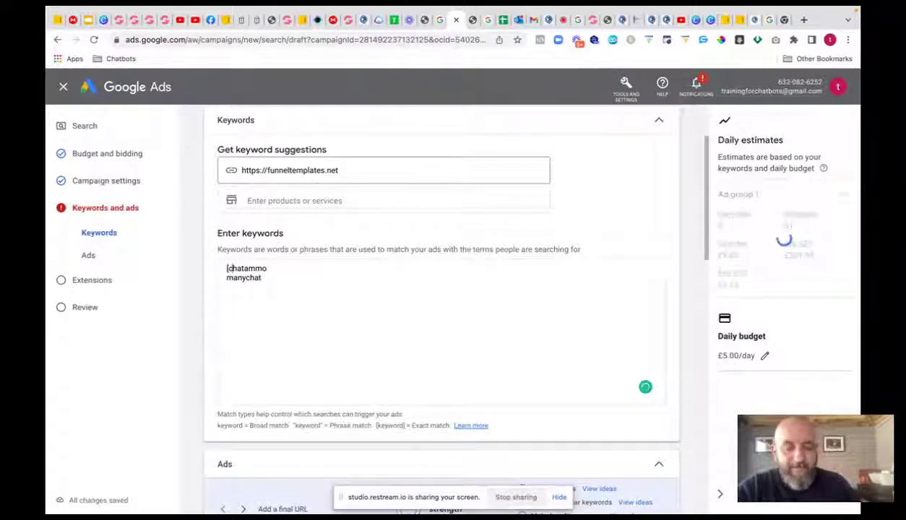
key(Right)
key(Right)
key(Right)
key(Right)
key(Right)
key(Right)
key(Right)
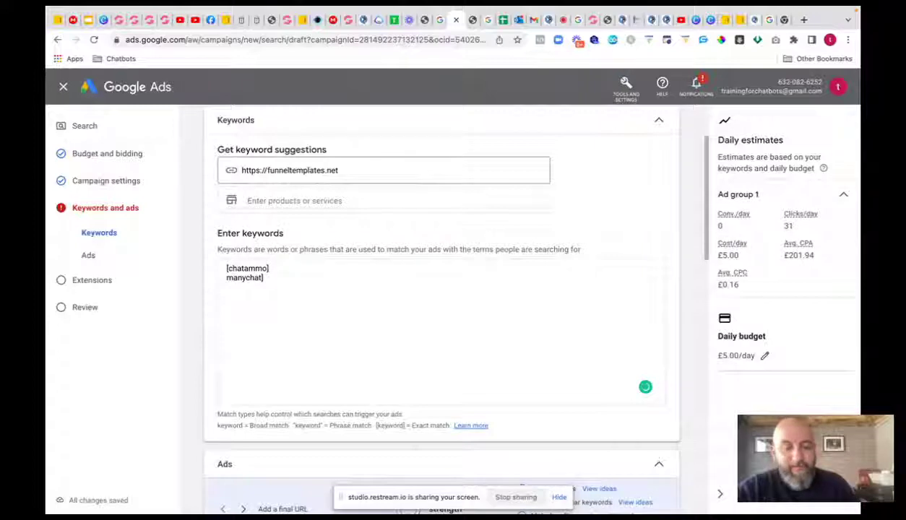
text([)
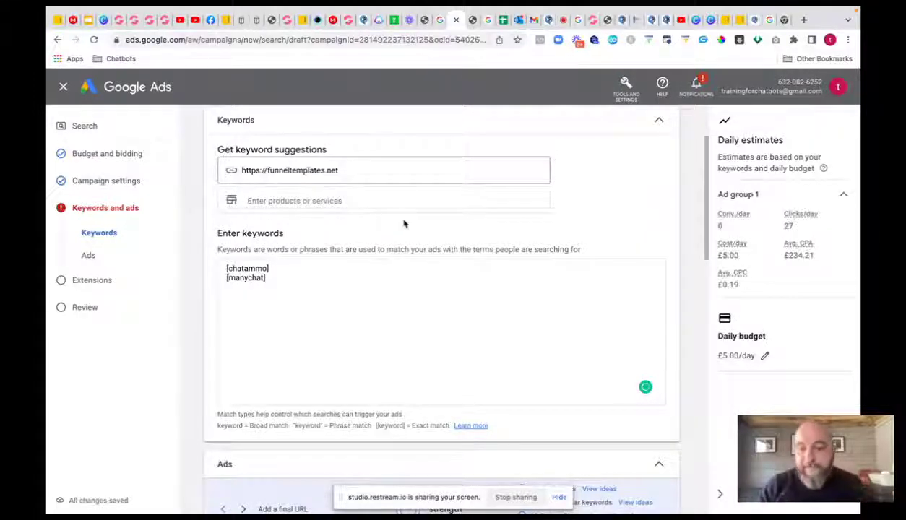
scroll(405, 223, down, 4)
scroll(406, 224, down, 2)
- Glance at the ad's headline suggestions, then leave the ad for the Extensions step
scroll(406, 223, up, 2)
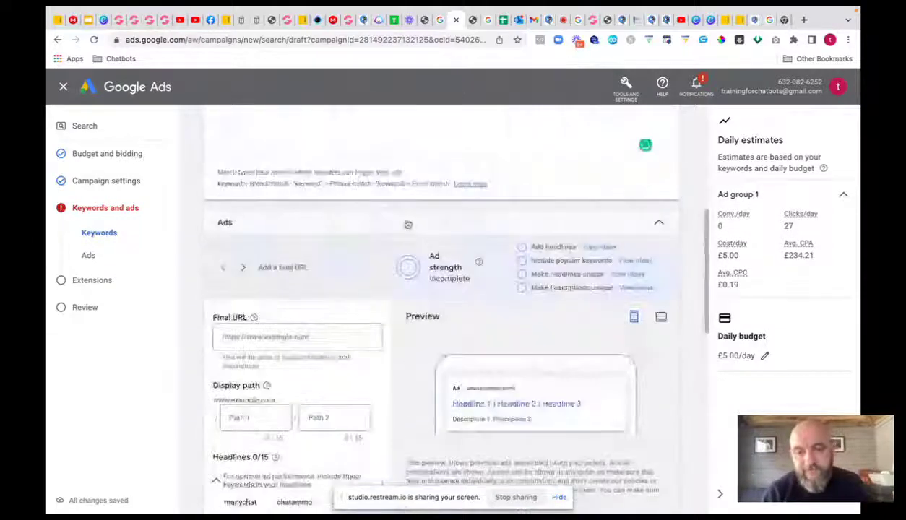
scroll(404, 219, down, 1)
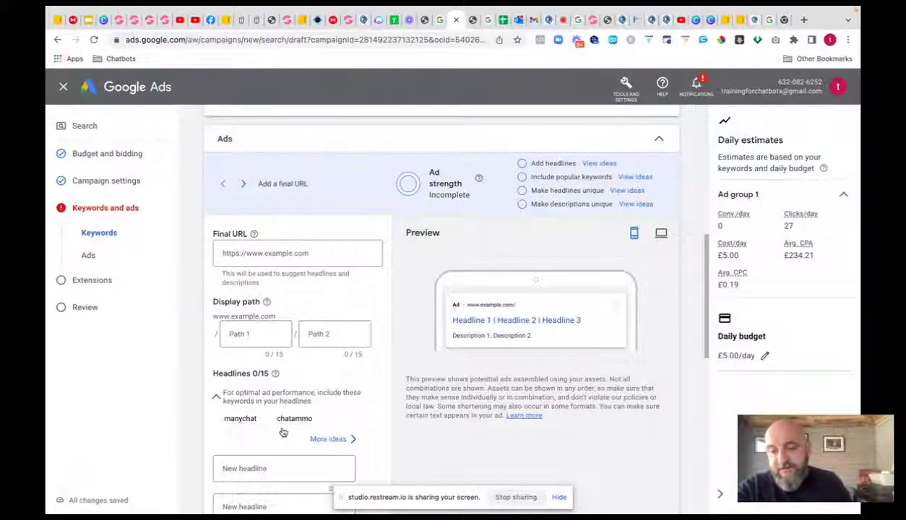
click(599, 164)
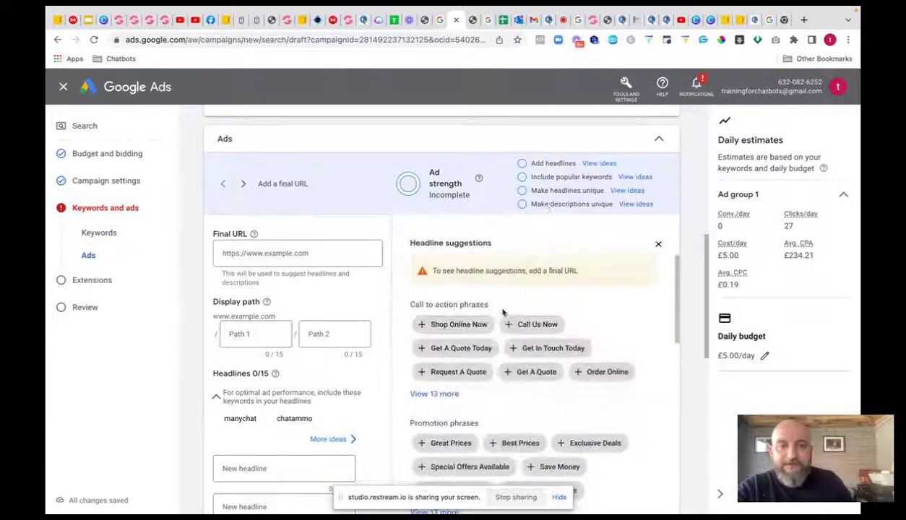
scroll(506, 347, down, 3)
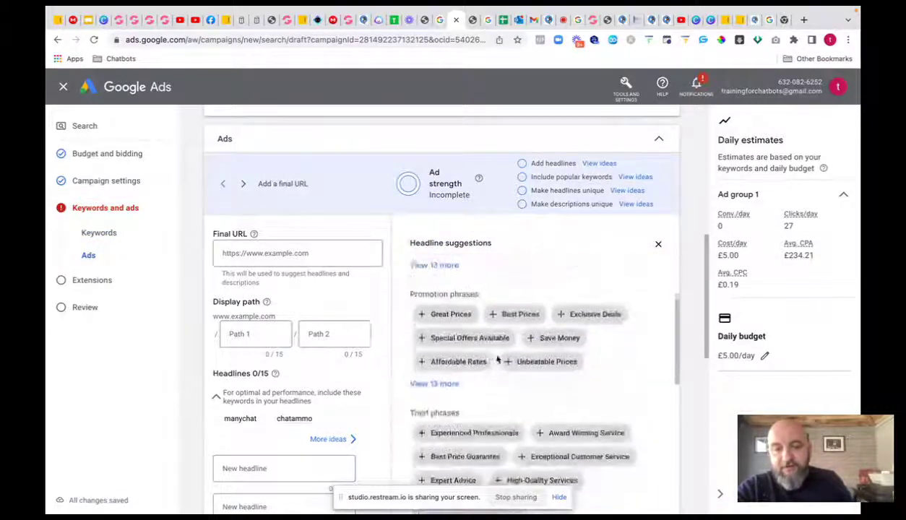
scroll(497, 359, down, 3)
scroll(281, 408, down, 3)
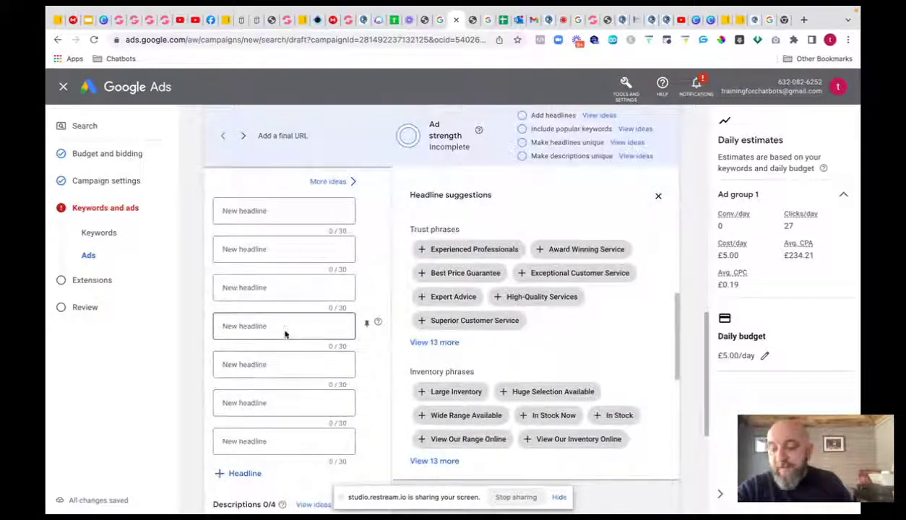
scroll(284, 330, down, 5)
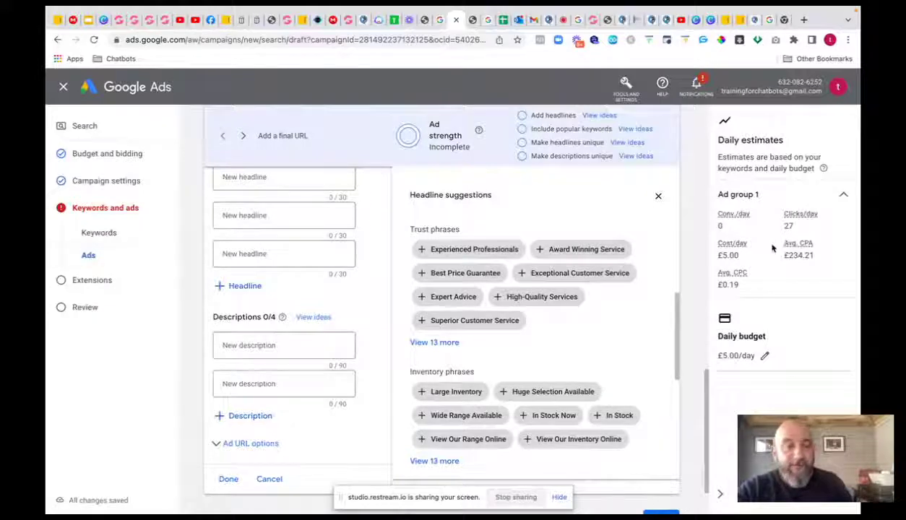
scroll(592, 267, down, 3)
scroll(576, 263, down, 5)
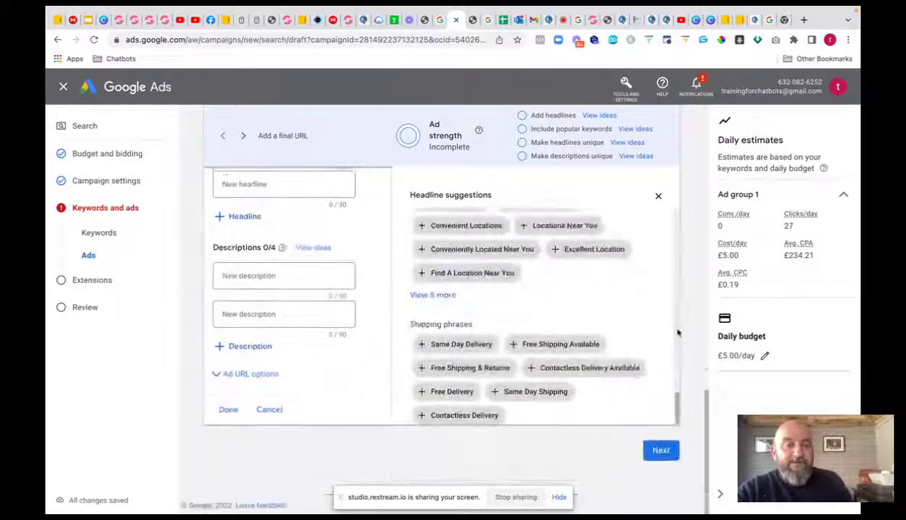
click(662, 451)
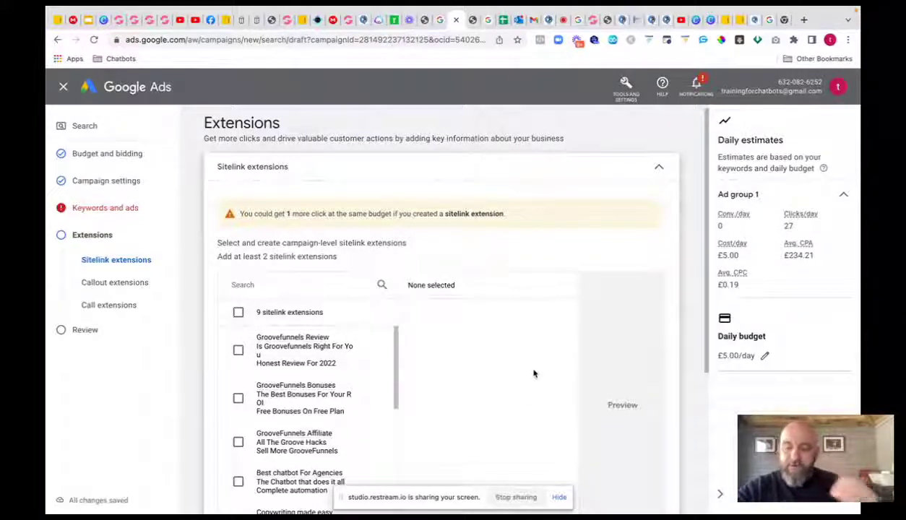
- Pass over the Extensions page without adding sitelinks and advance to Review your campaign
scroll(460, 304, down, 3)
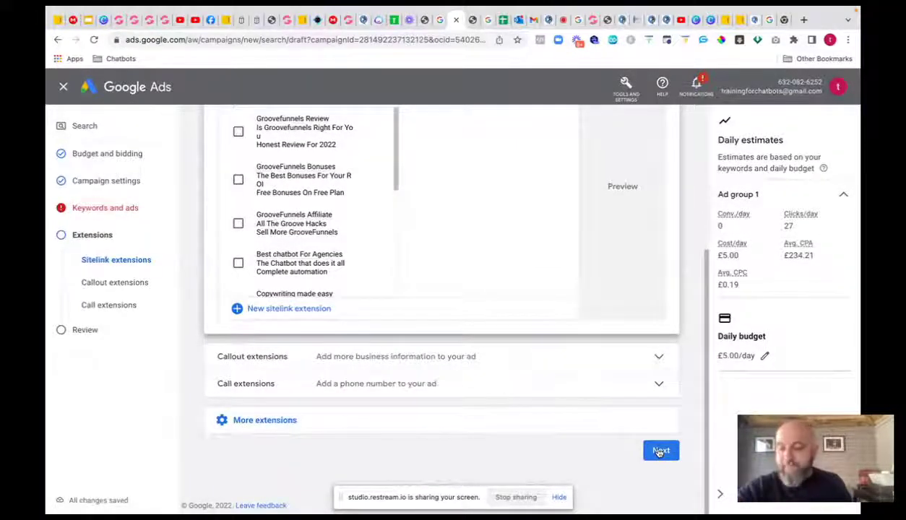
click(659, 452)
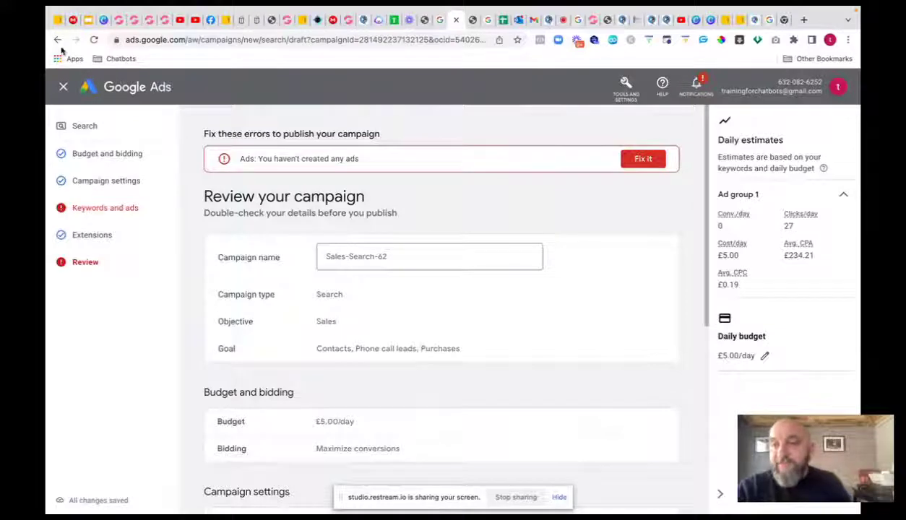
- Save the Sales-Search-62 search campaign as a draft and start a brand-new campaign
click(65, 87)
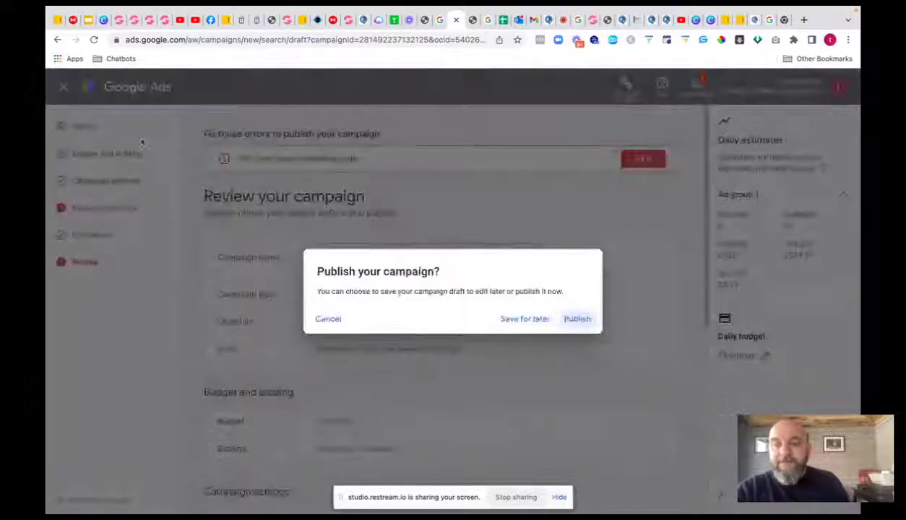
click(327, 319)
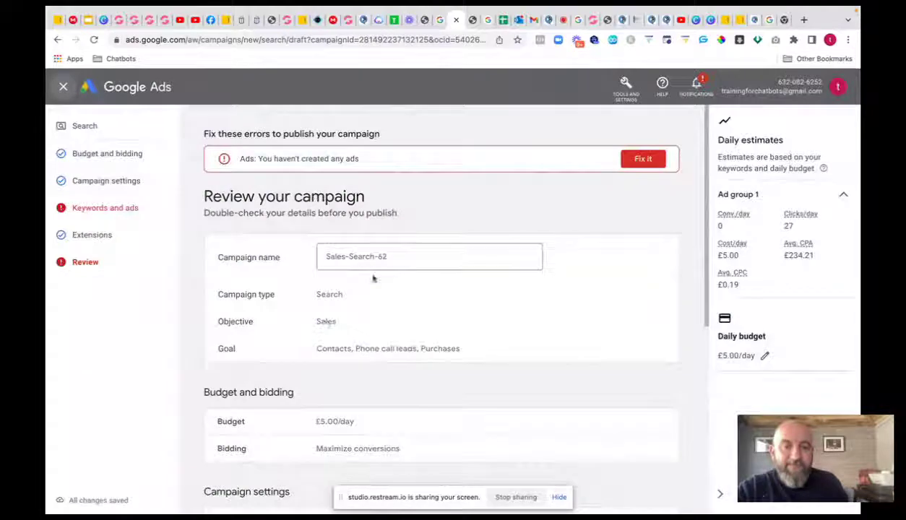
click(64, 86)
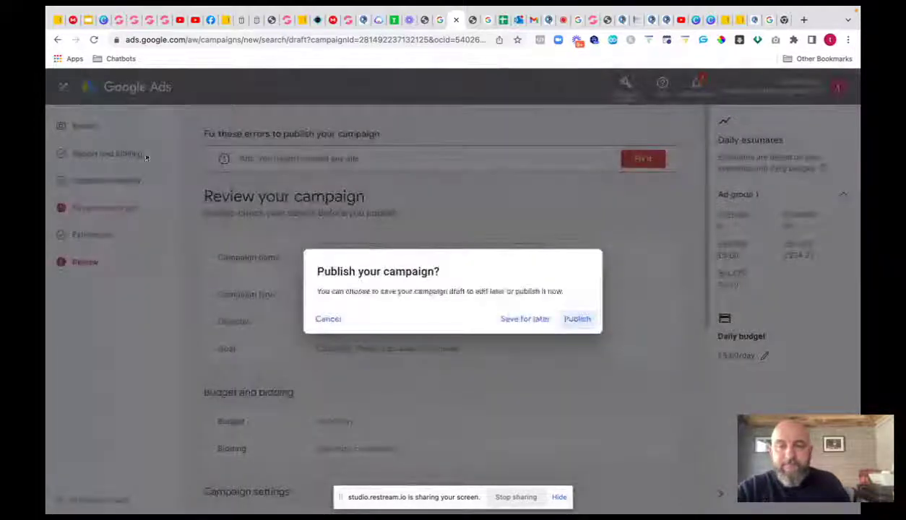
click(537, 320)
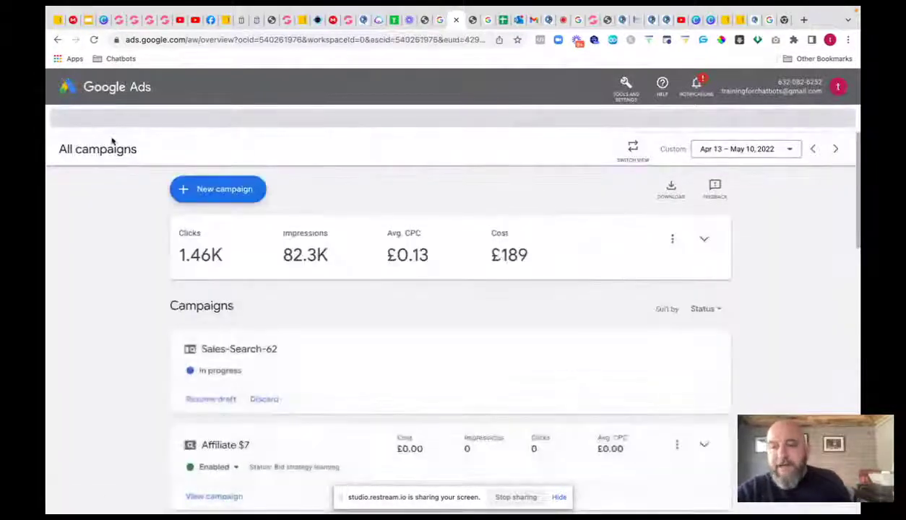
click(206, 179)
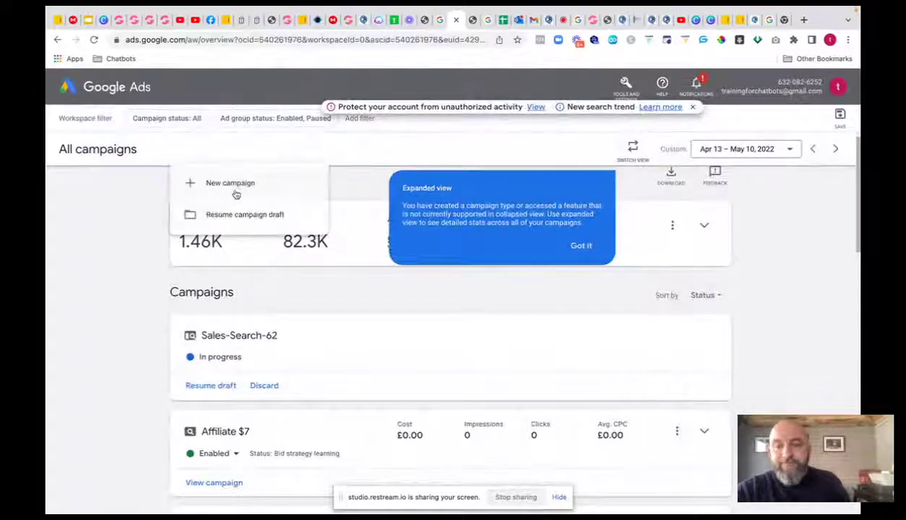
click(228, 184)
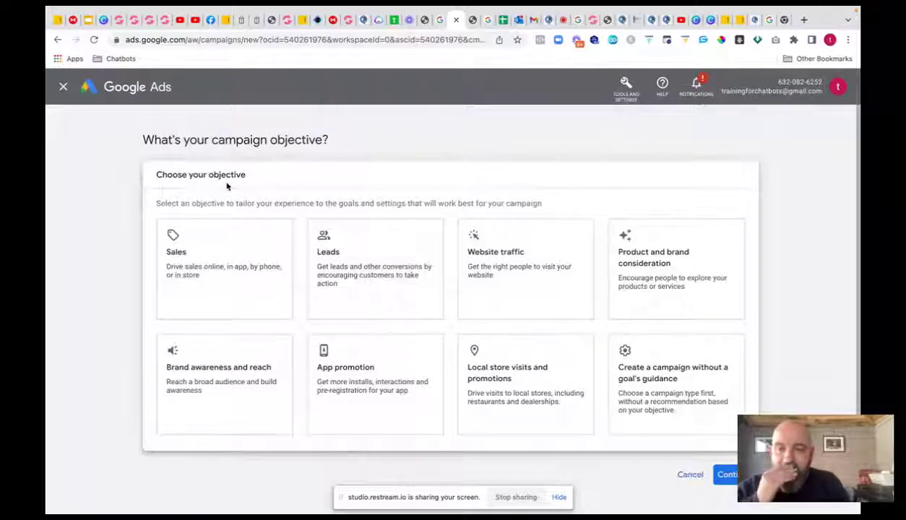
- Choose no goal guidance, pick the Video campaign type and continue as Custom video campaign
click(678, 385)
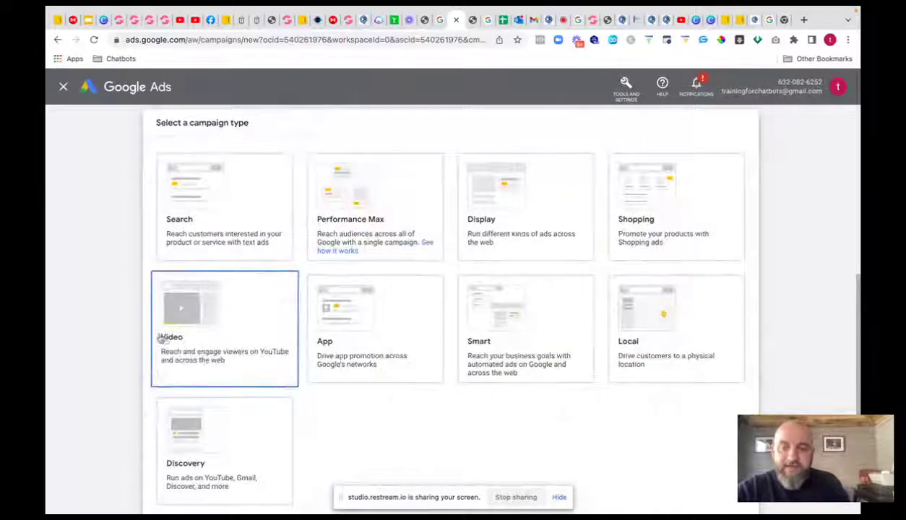
click(206, 346)
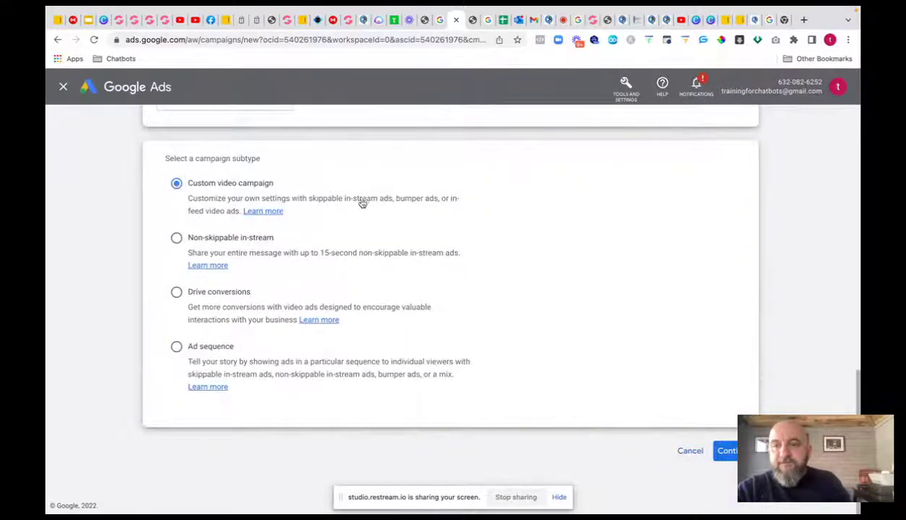
click(722, 451)
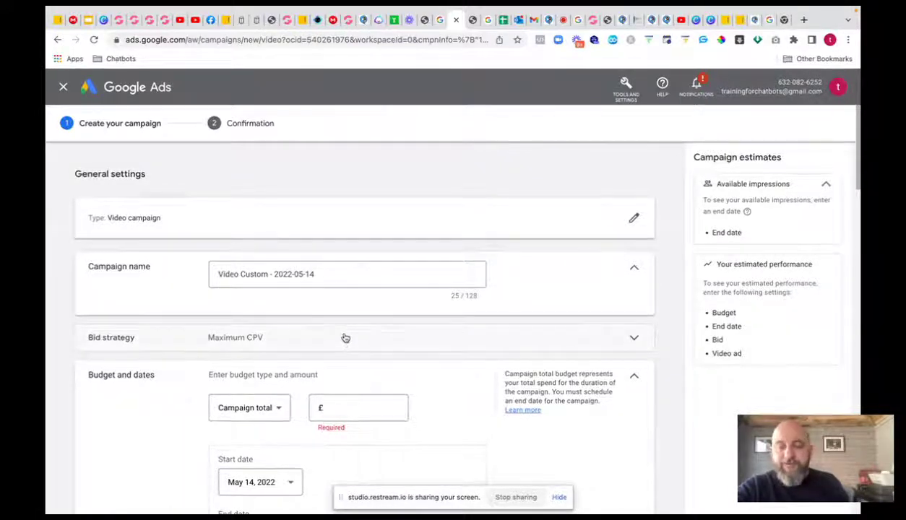
- Set the video campaign budget to 5 as a Daily budget
click(338, 407)
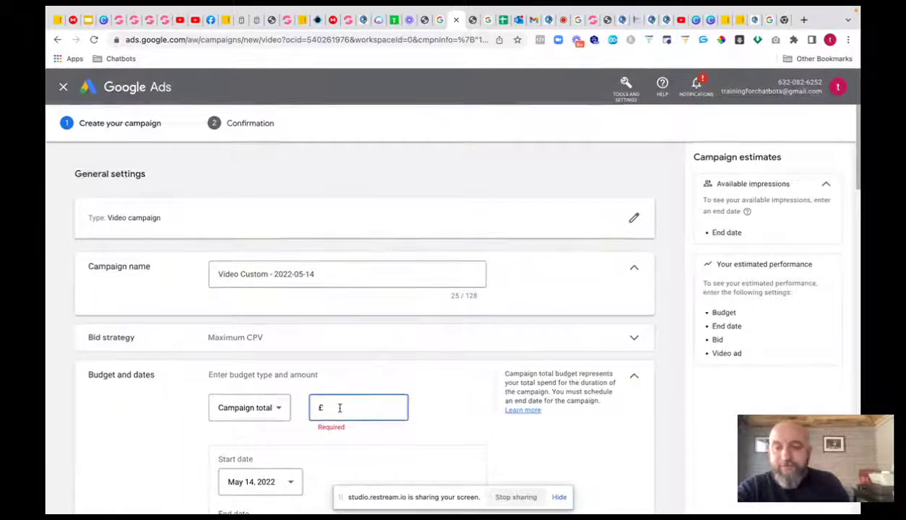
text(5)
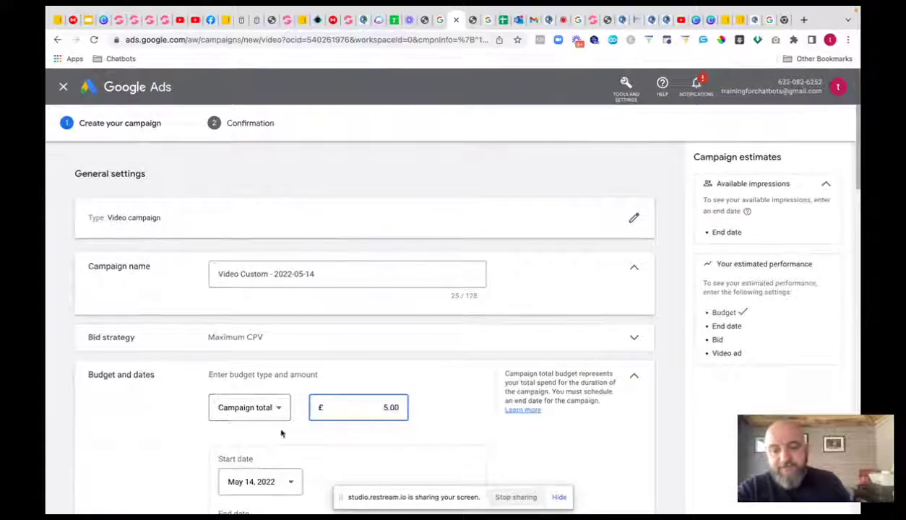
click(279, 406)
click(225, 416)
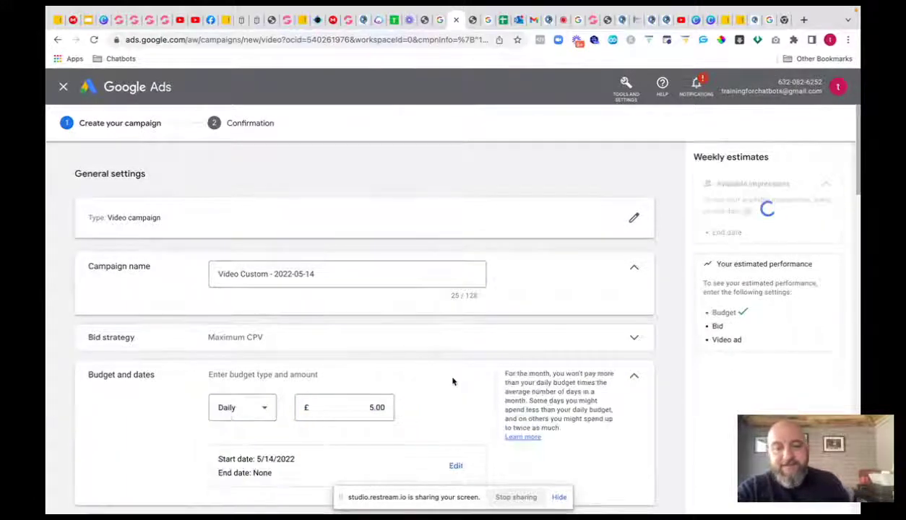
scroll(453, 381, down, 5)
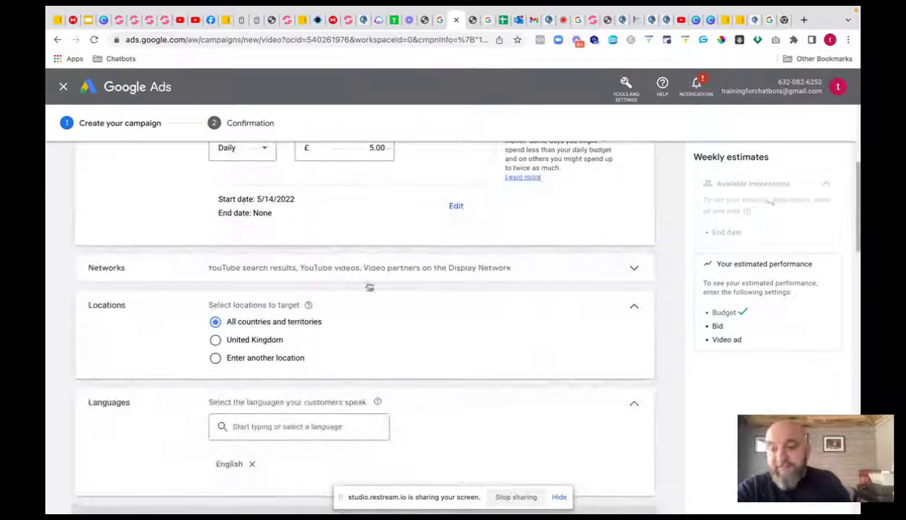
scroll(388, 437, down, 3)
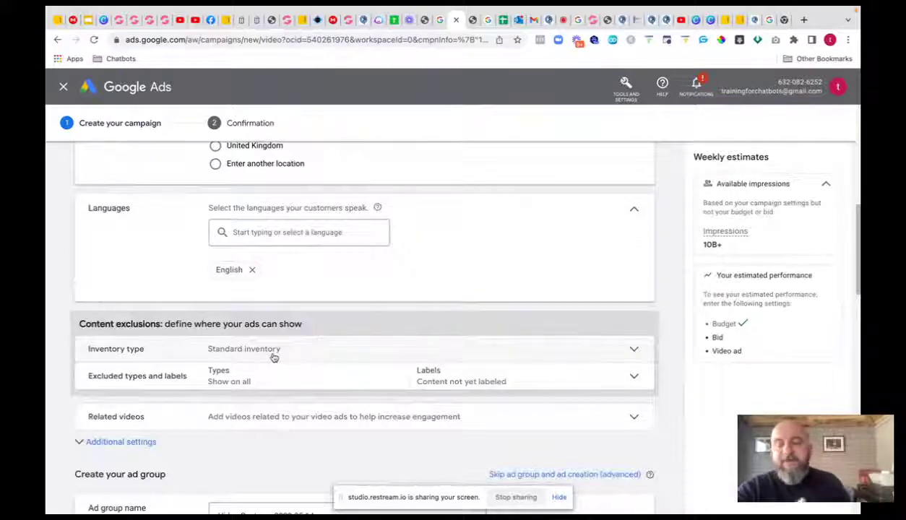
- Switch the inventory type to Expanded inventory and expand the Related videos setting
click(631, 349)
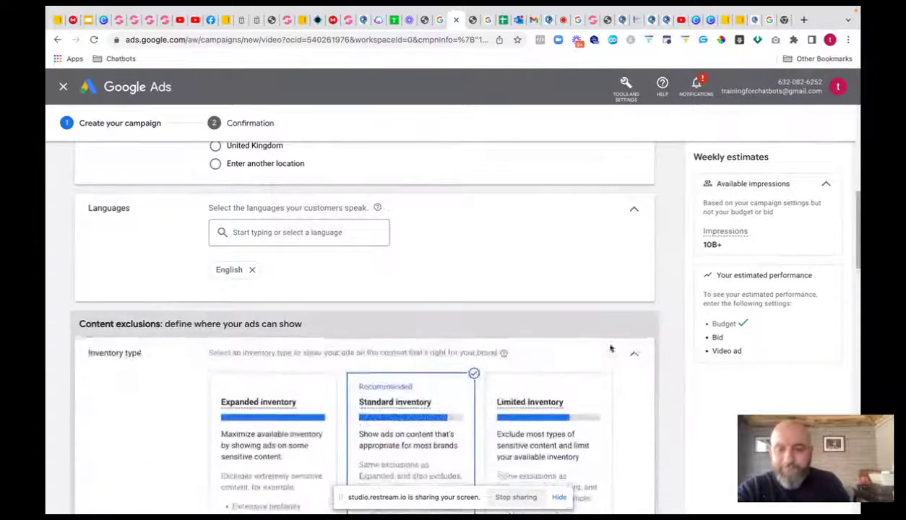
click(239, 427)
scroll(319, 233, down, 5)
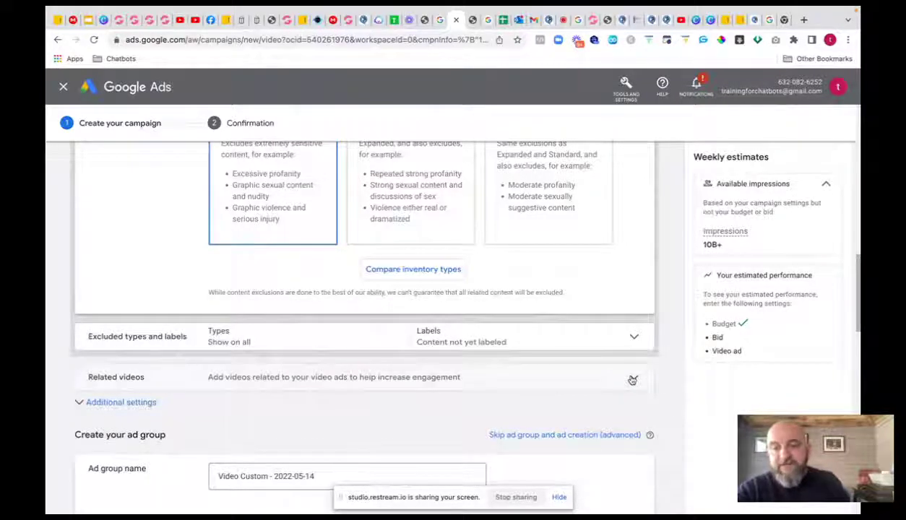
scroll(632, 369, down, 1)
click(629, 338)
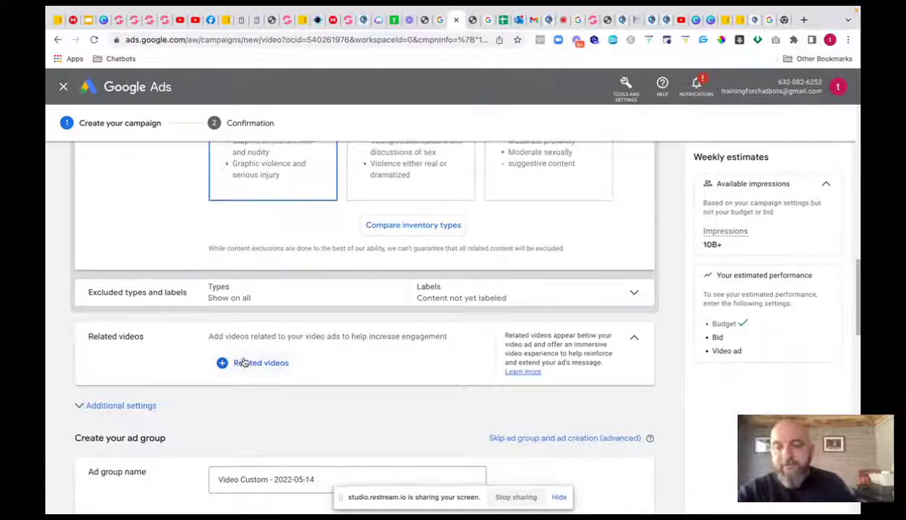
scroll(244, 362, down, 1)
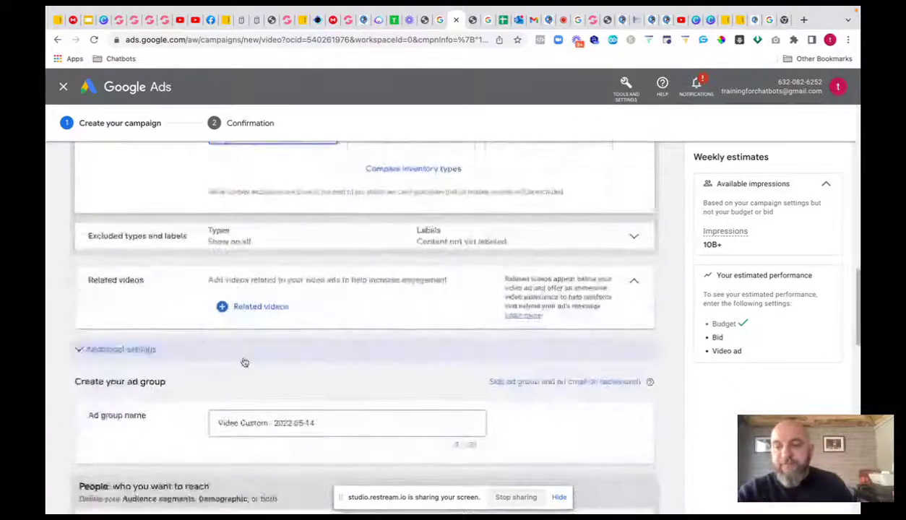
scroll(244, 362, down, 3)
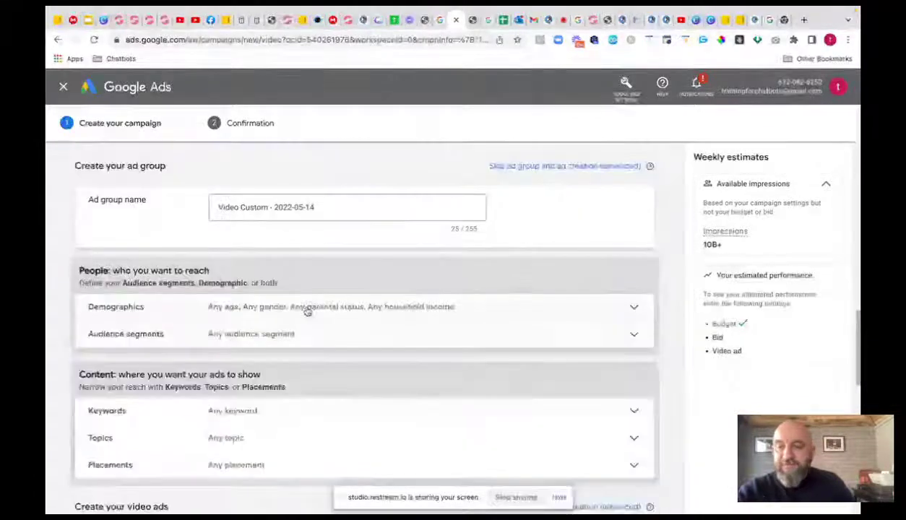
- Open the ad group's keyword targeting and begin searching for the YouTube video
click(251, 410)
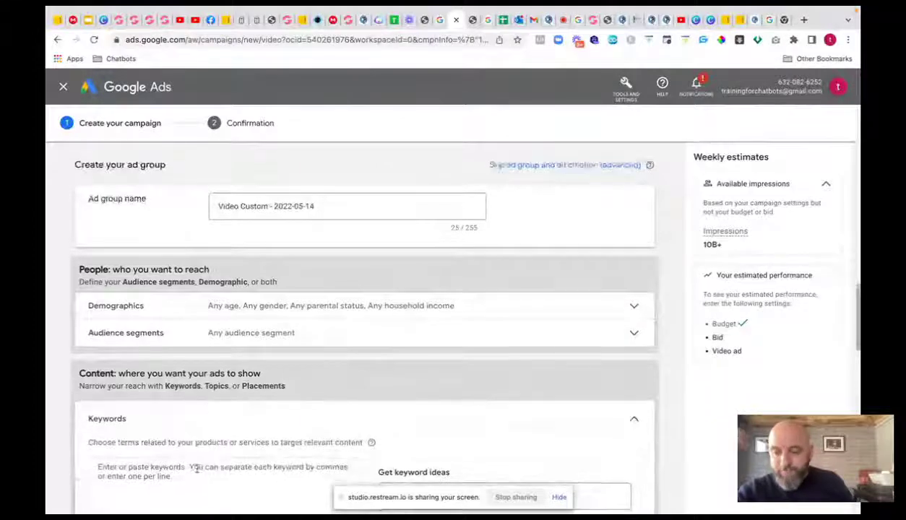
scroll(188, 470, down, 1)
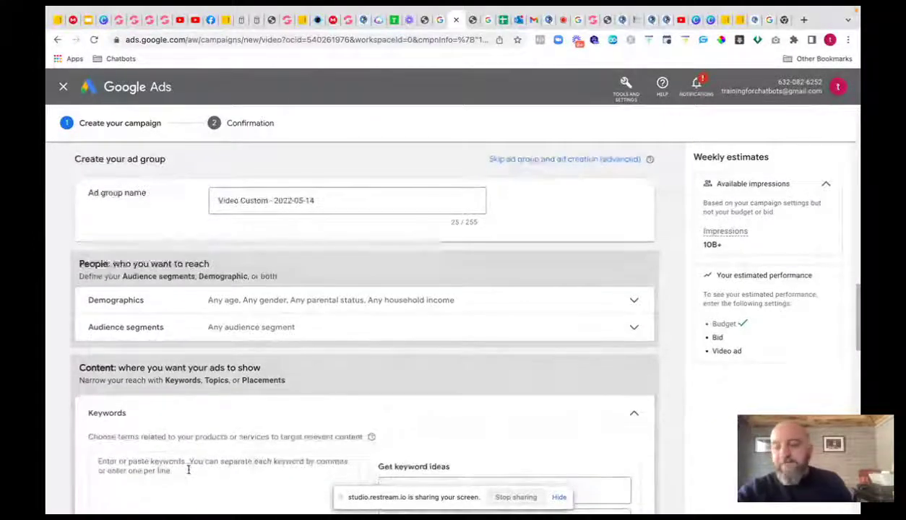
scroll(188, 470, down, 1)
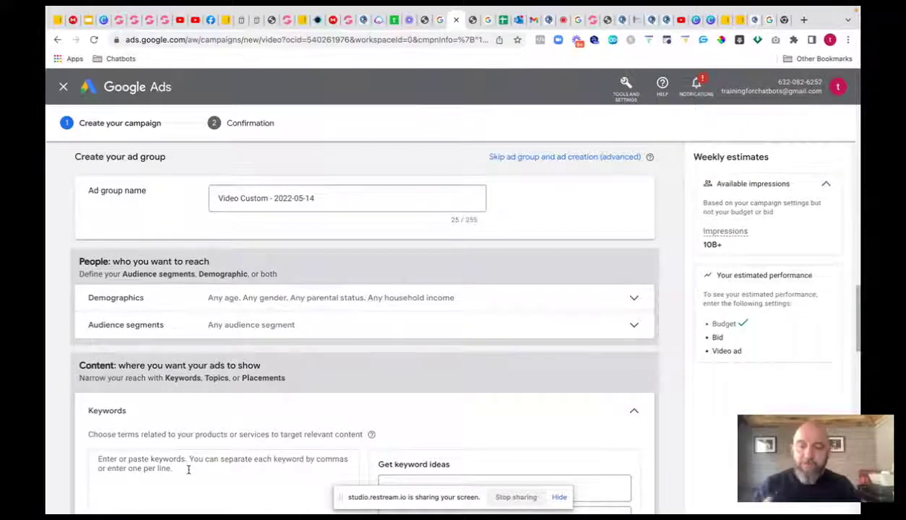
scroll(126, 423, down, 2)
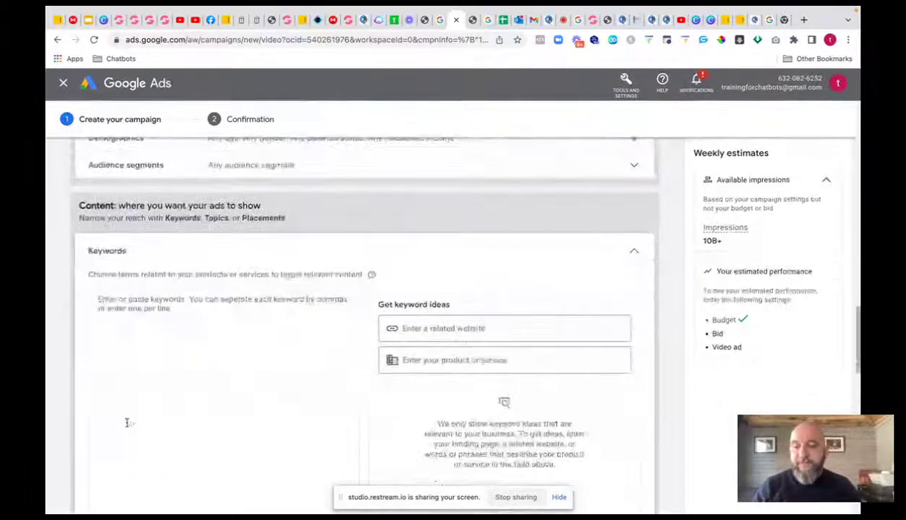
scroll(126, 423, down, 4)
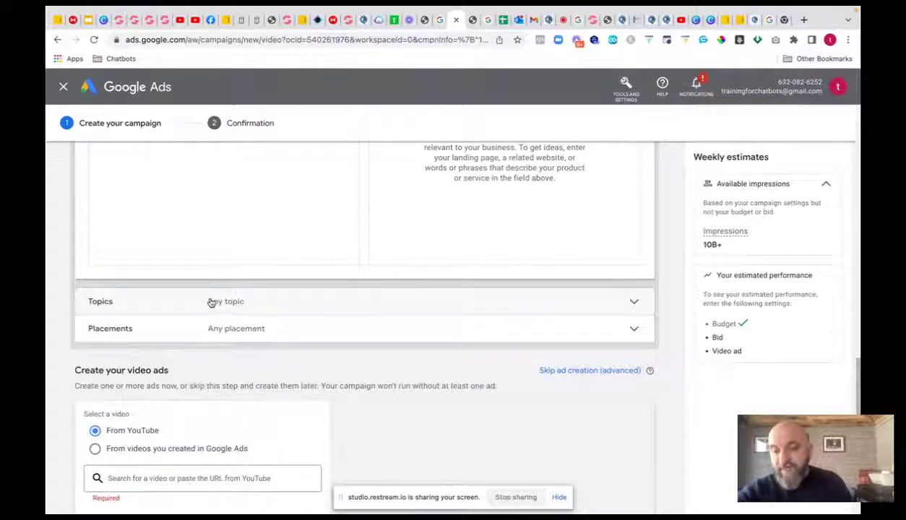
scroll(210, 302, down, 2)
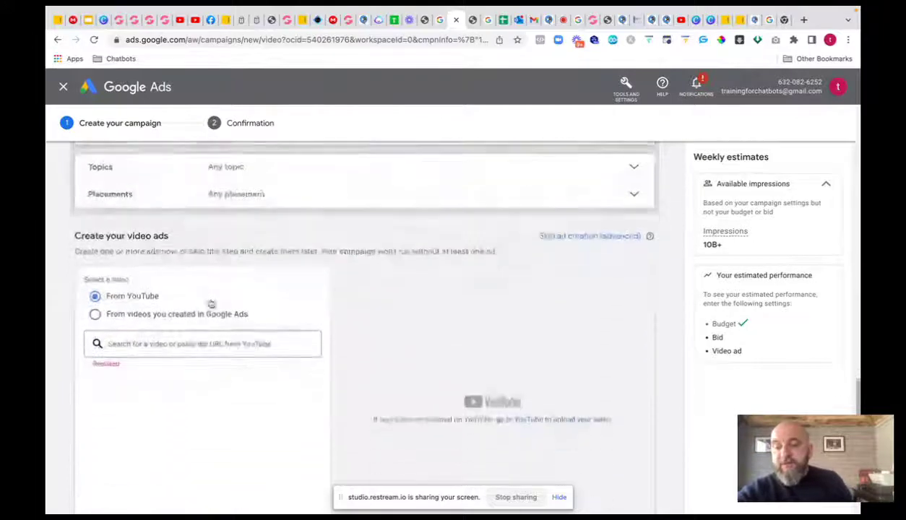
click(187, 333)
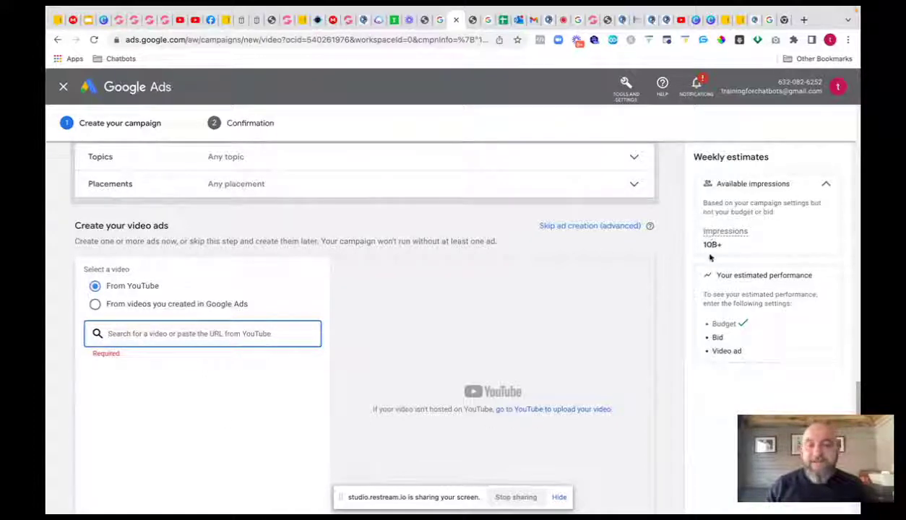
- Leave the unsaved campaign without saving and switch to the YouTube Studio tab
click(57, 39)
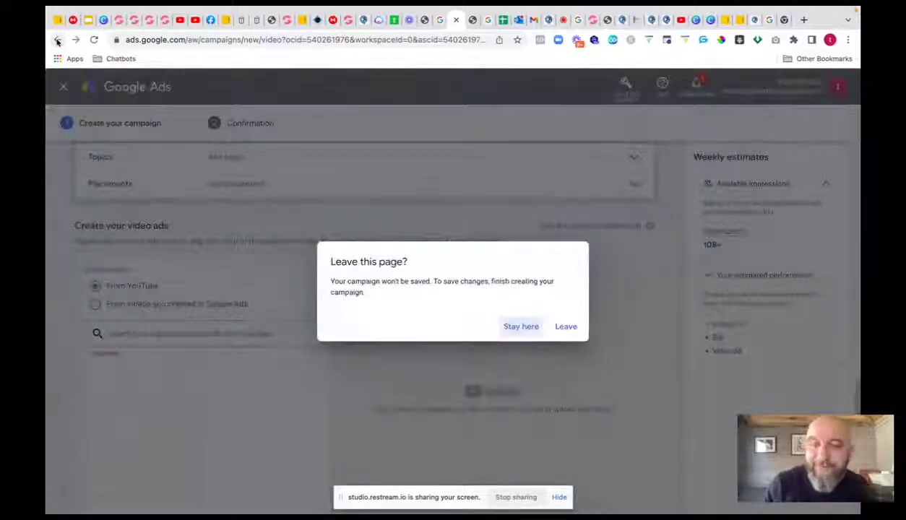
click(567, 327)
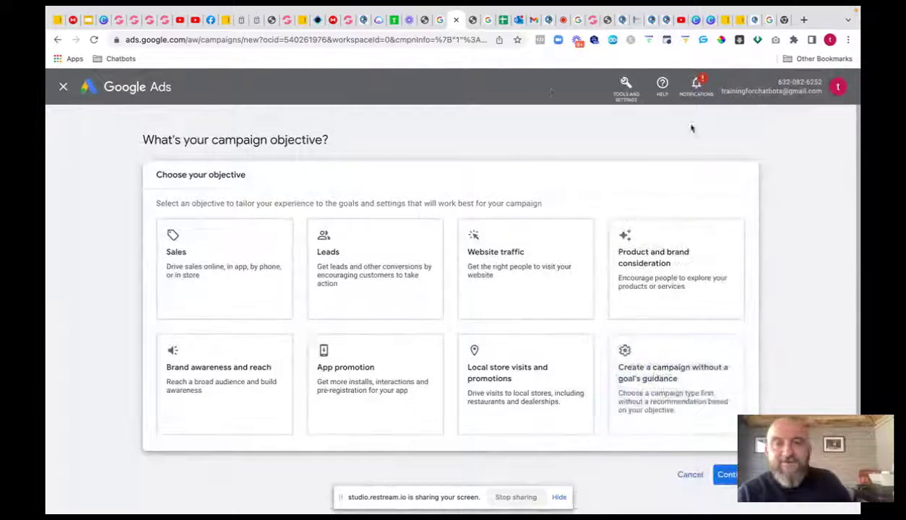
click(680, 25)
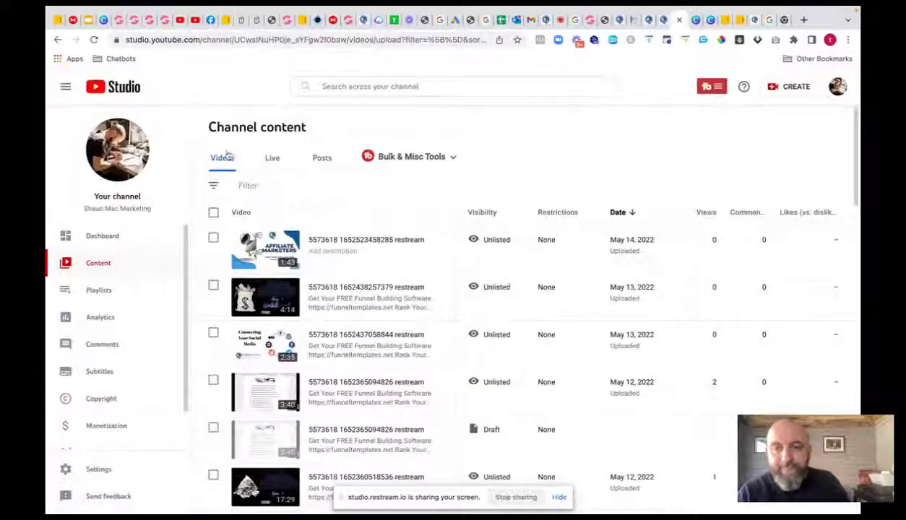
click(271, 160)
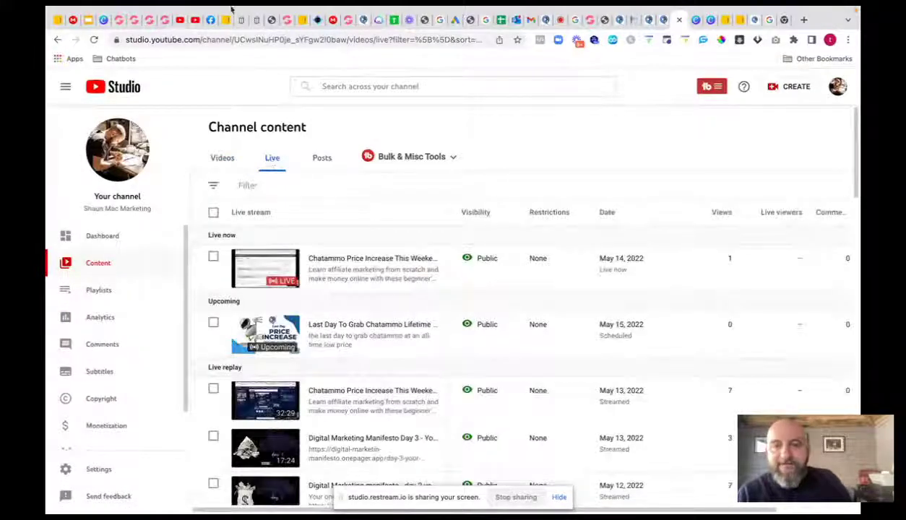
click(786, 87)
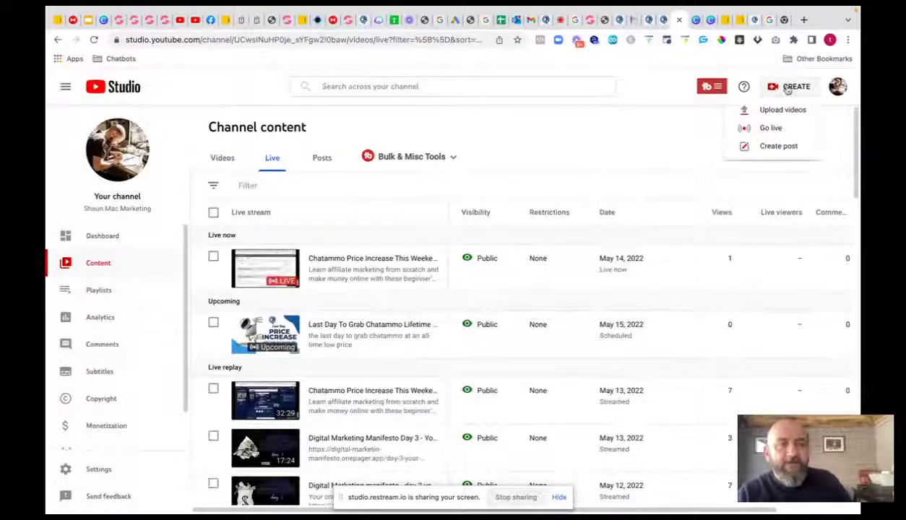
click(770, 118)
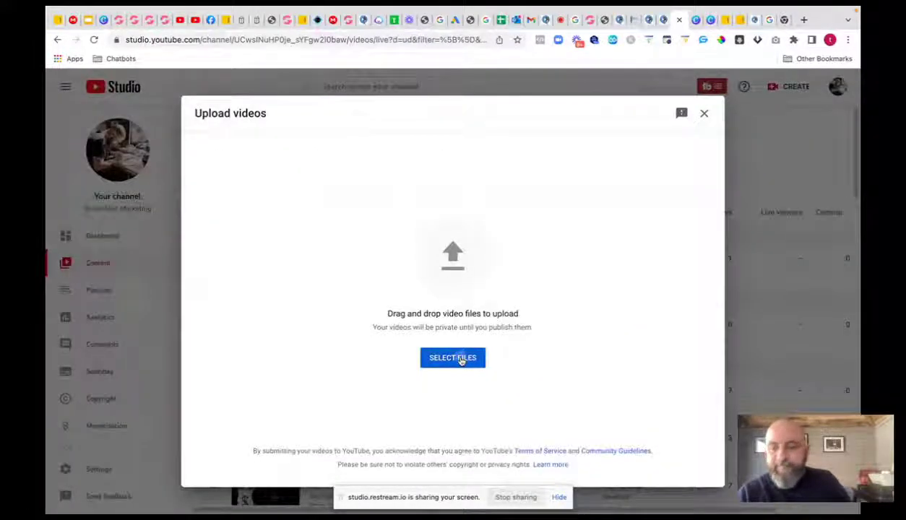
click(460, 359)
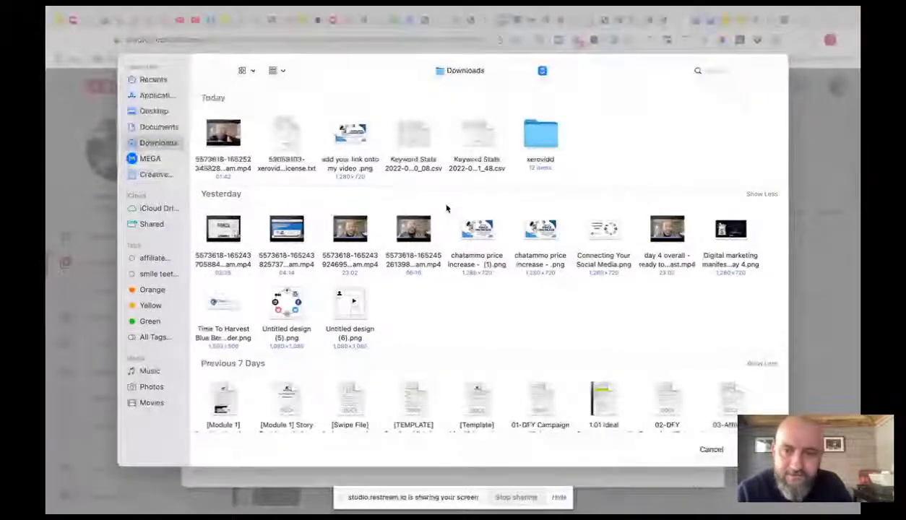
click(351, 231)
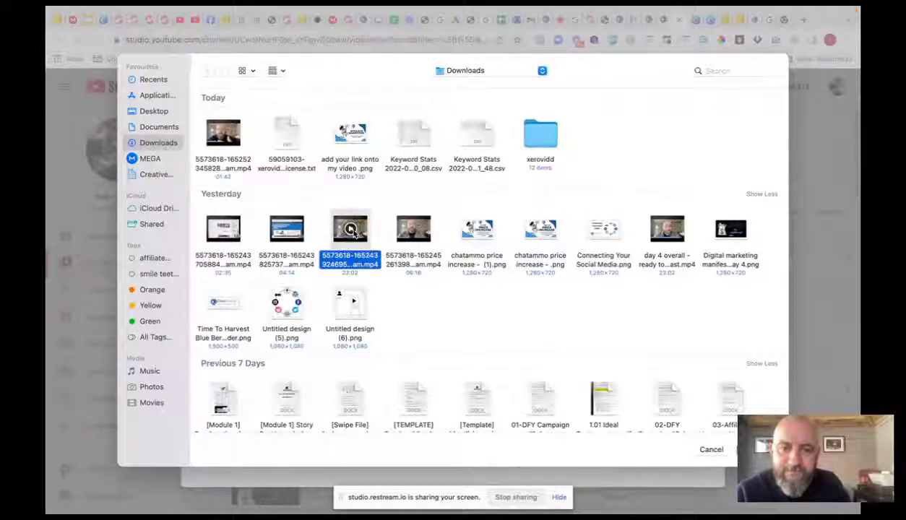
click(413, 229)
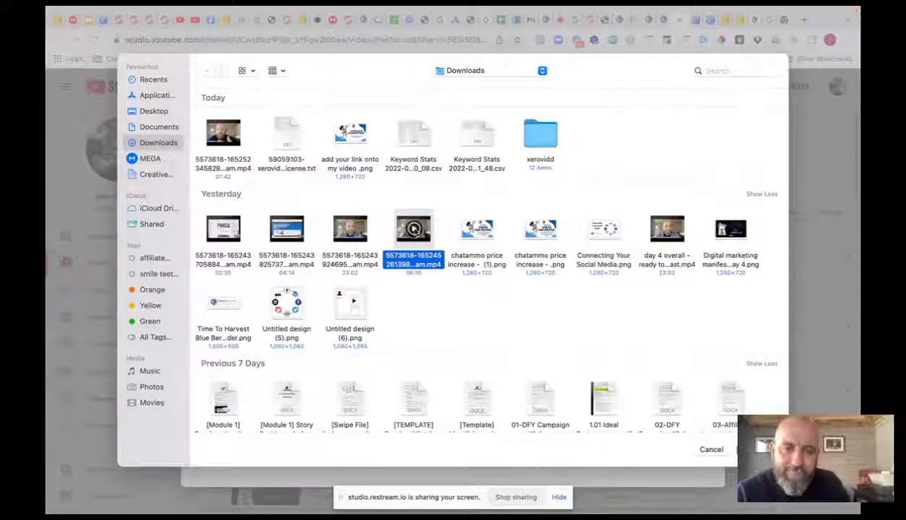
key(Return)
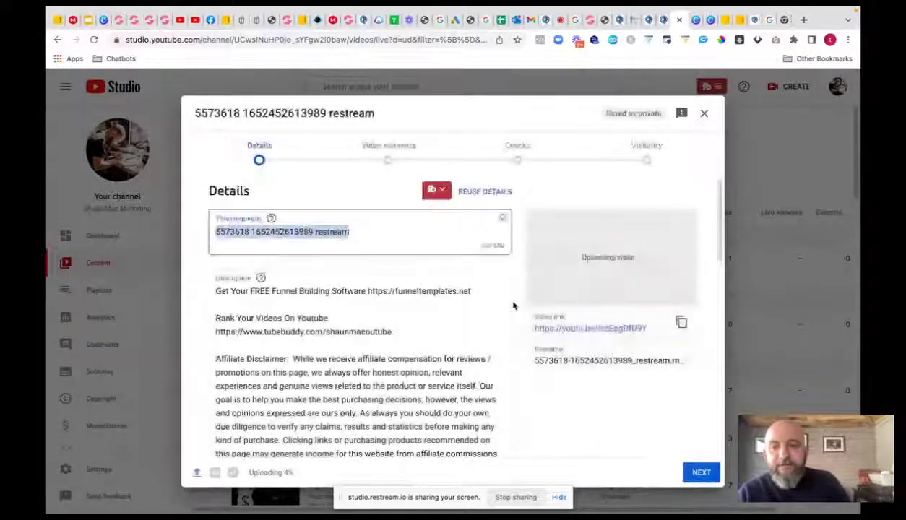
drag(215, 289, 385, 471)
key(BackSpace)
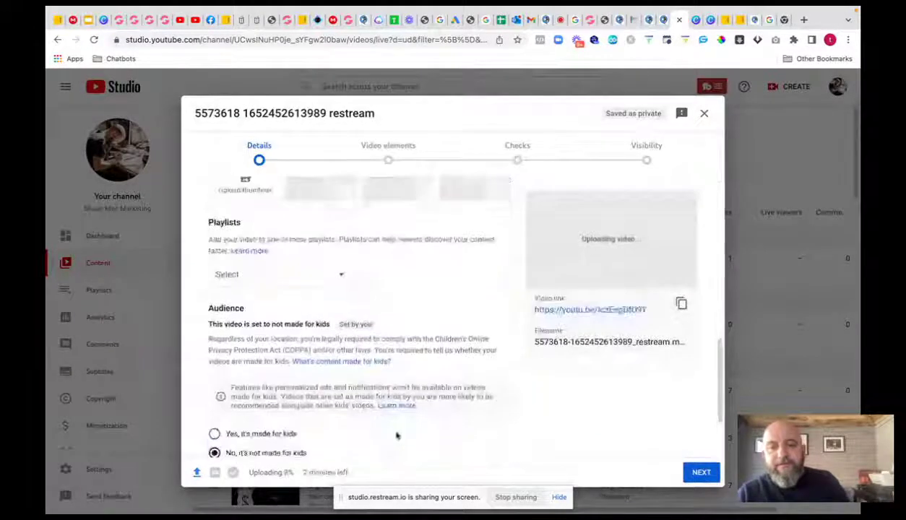
scroll(394, 431, up, 3)
scroll(325, 272, up, 2)
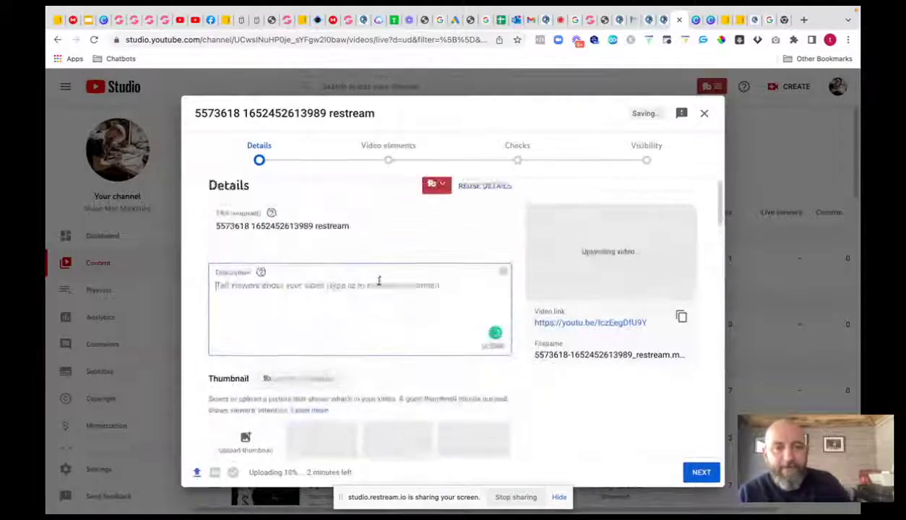
text(h)
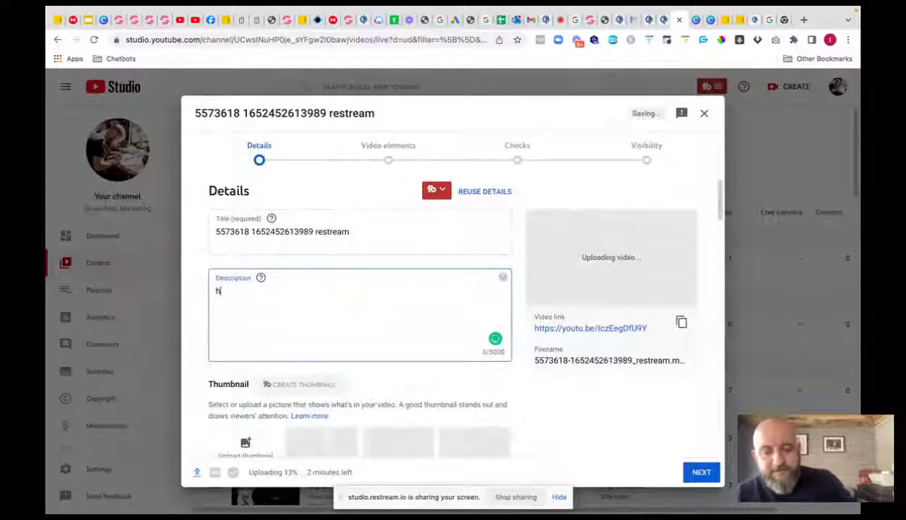
text(ttps://c)
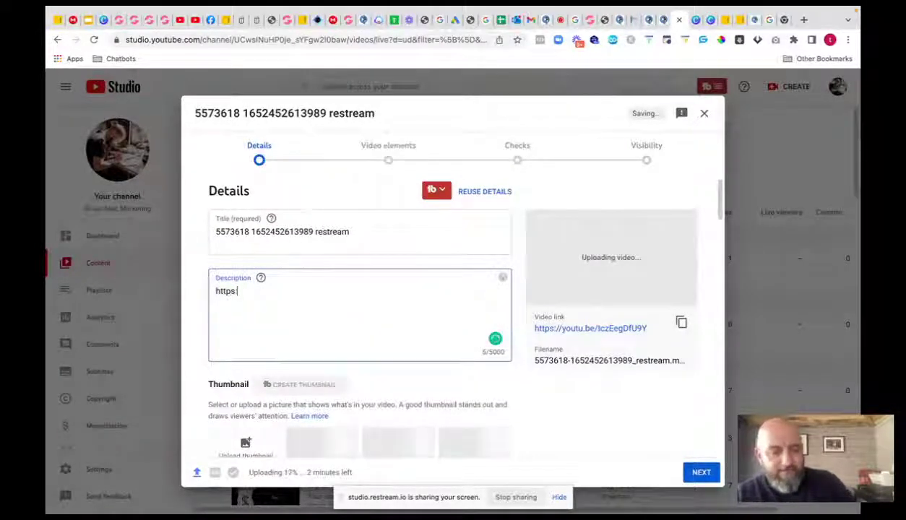
text(hata)
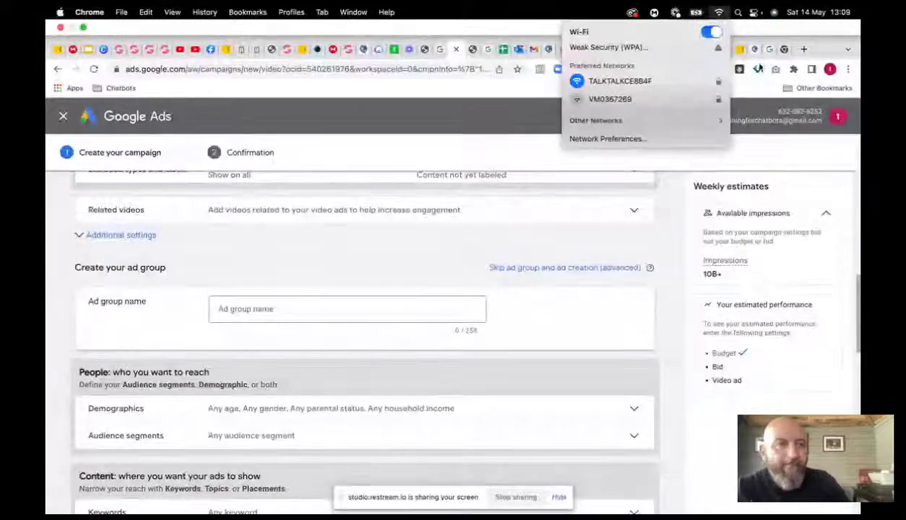
- Open a new Chrome tab showing the Google start page
click(804, 49)
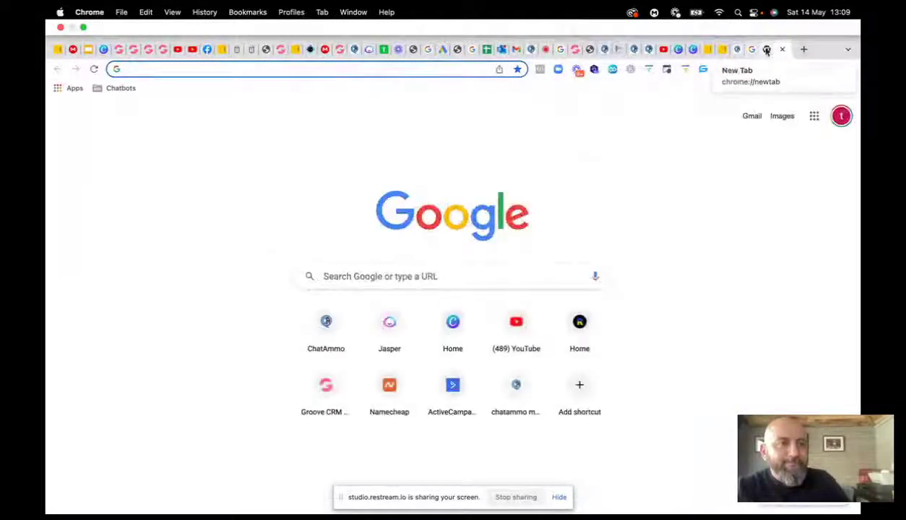
- Return to the '$7 dollar affiliate' campaign tab, review its settings, then go Back to leave
click(542, 50)
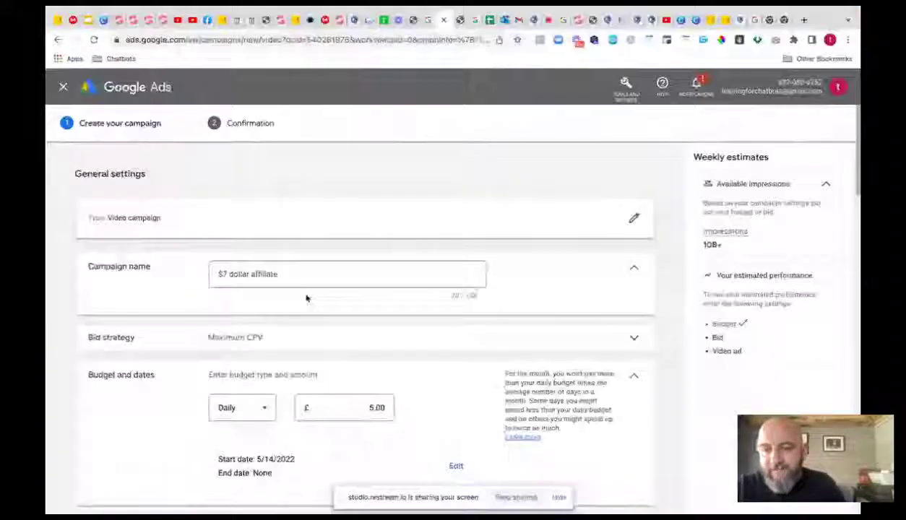
scroll(296, 352, down, 1)
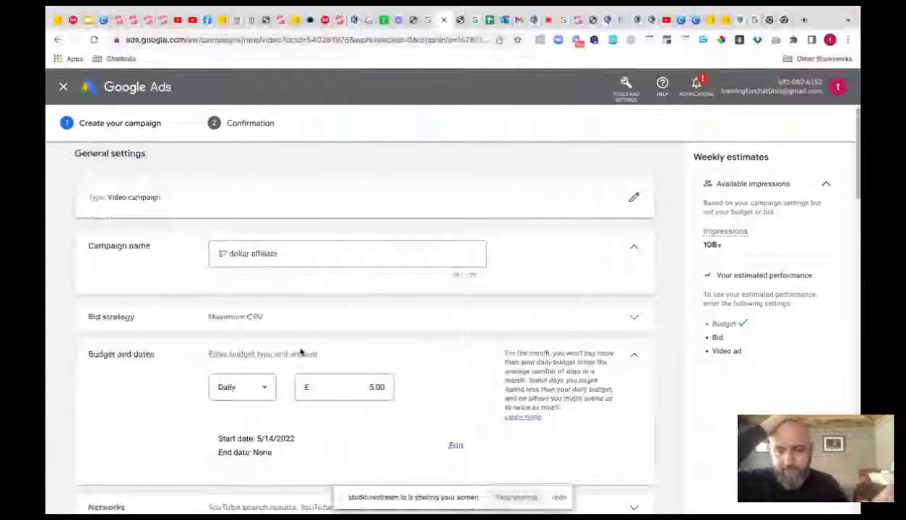
scroll(300, 352, down, 3)
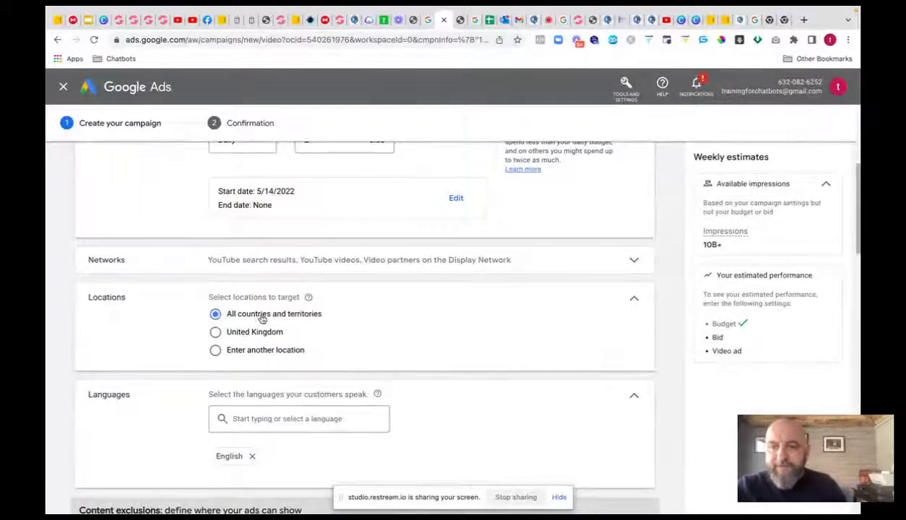
click(57, 40)
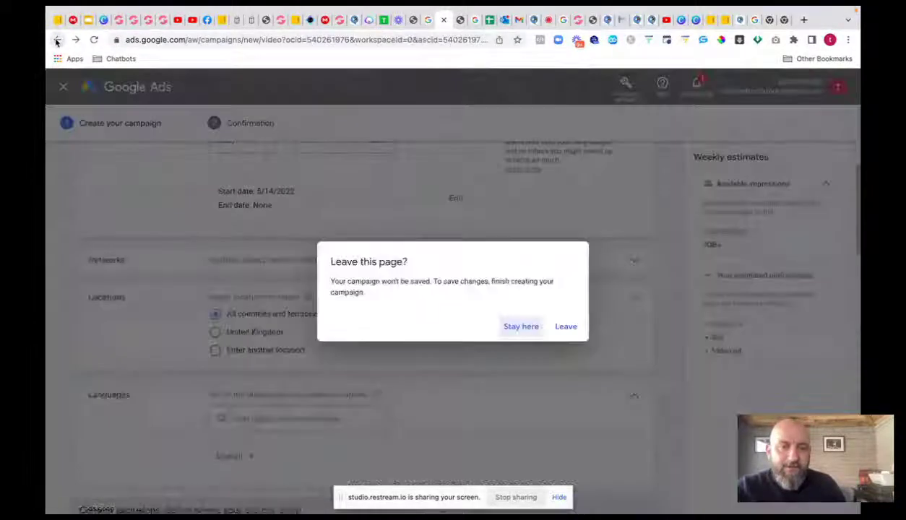
- Discard the old draft and start a Video campaign without goal guidance
click(567, 328)
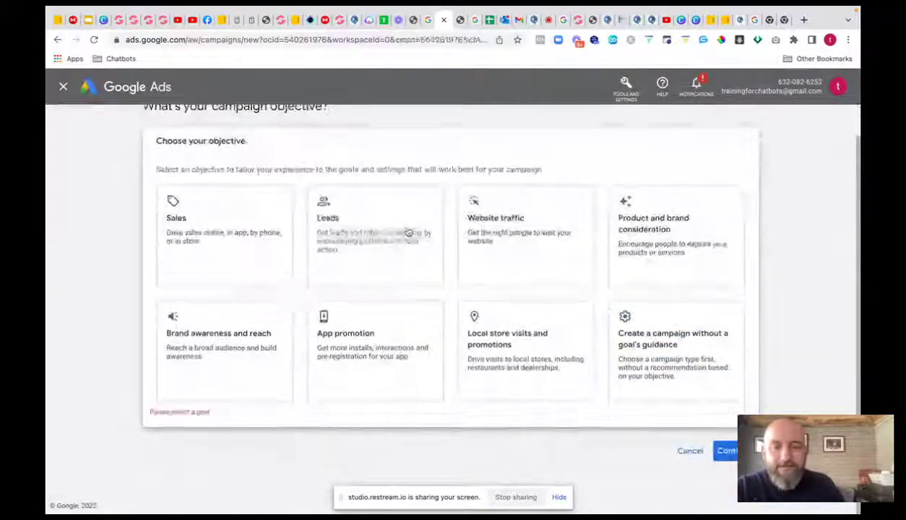
click(401, 243)
click(677, 351)
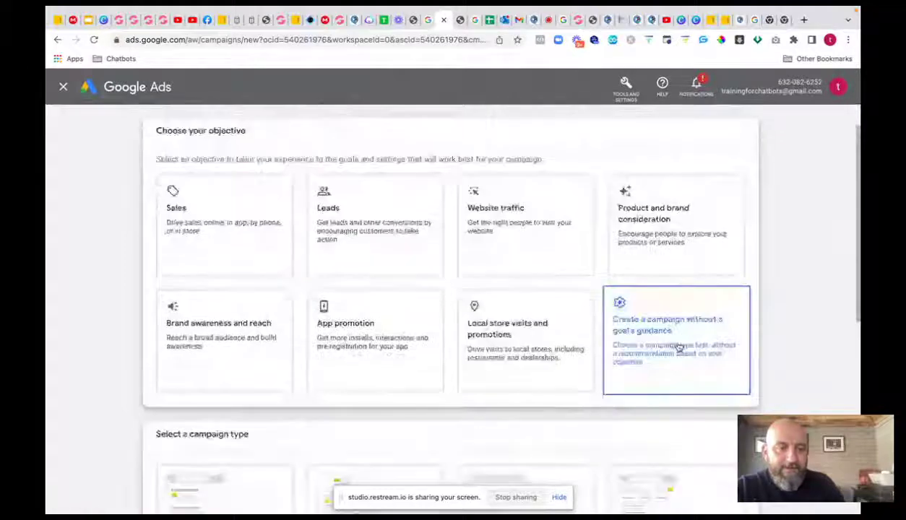
click(199, 309)
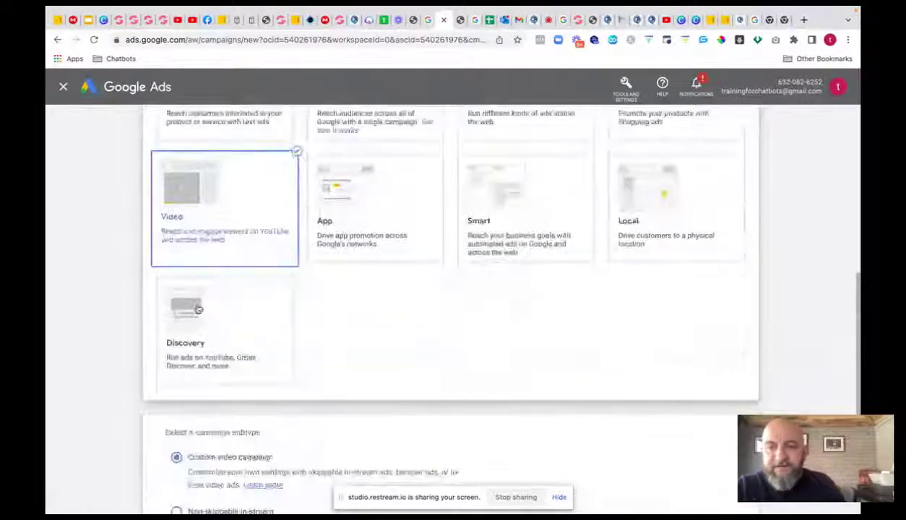
click(725, 450)
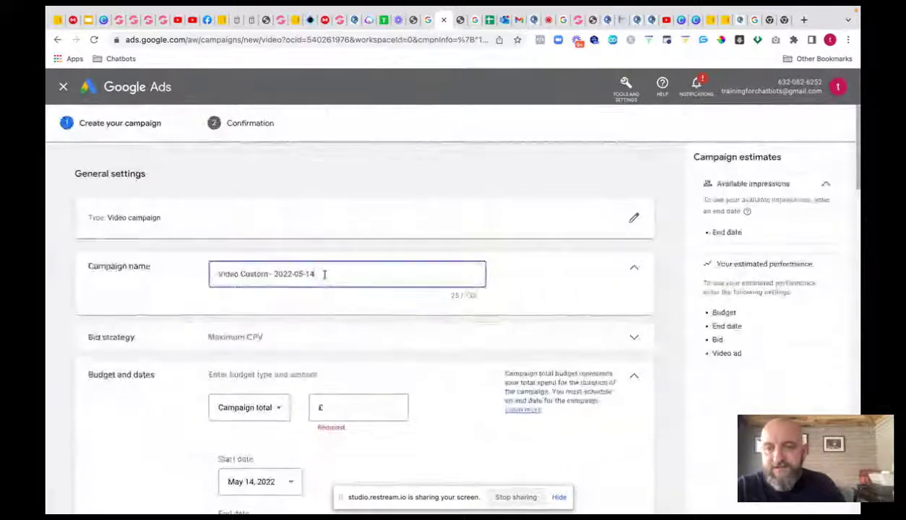
- Rename the campaign to '7 affiliate', correcting the misspelled word
drag(324, 274, 186, 271)
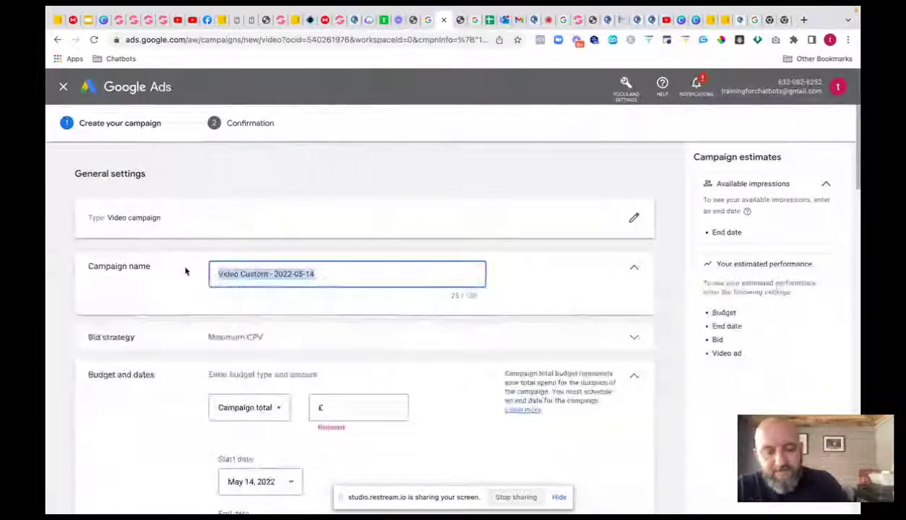
text(7 addilliate)
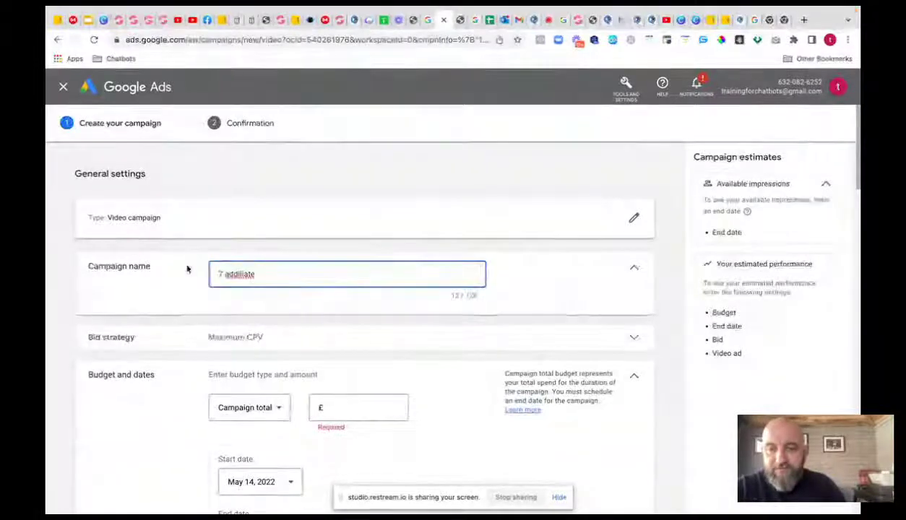
right_click(249, 277)
click(264, 284)
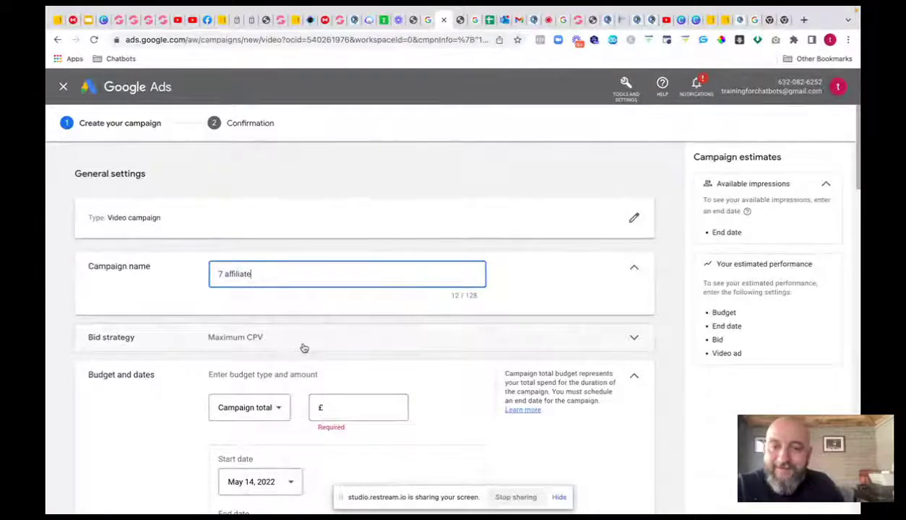
- Change the campaign budget to a Daily budget of £5.00
click(304, 347)
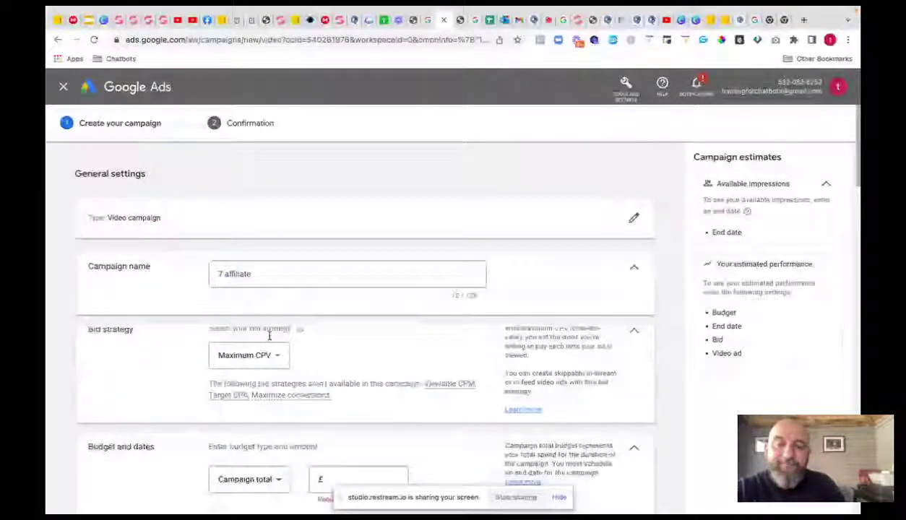
scroll(398, 326, down, 3)
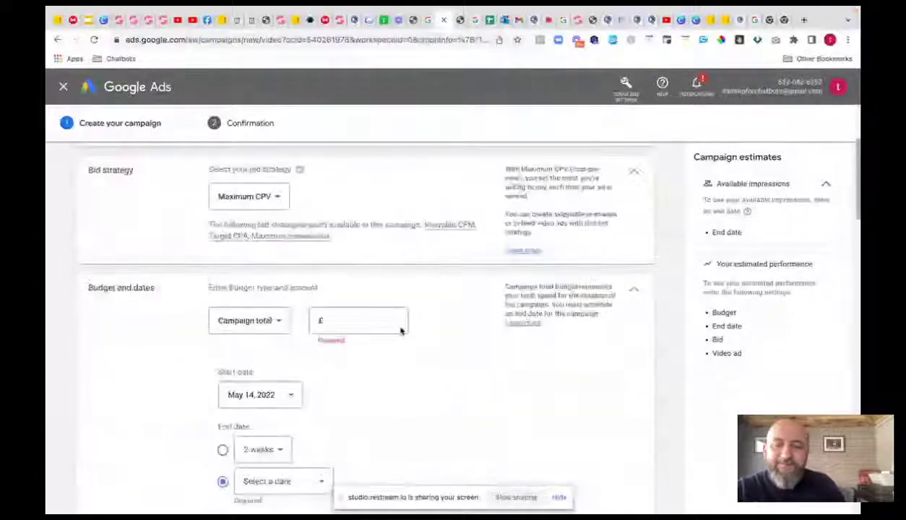
click(283, 324)
click(257, 330)
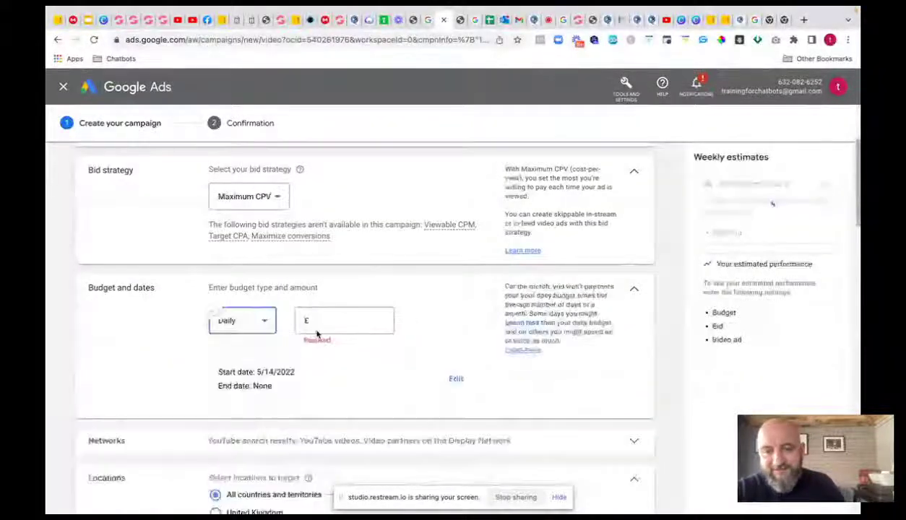
click(323, 320)
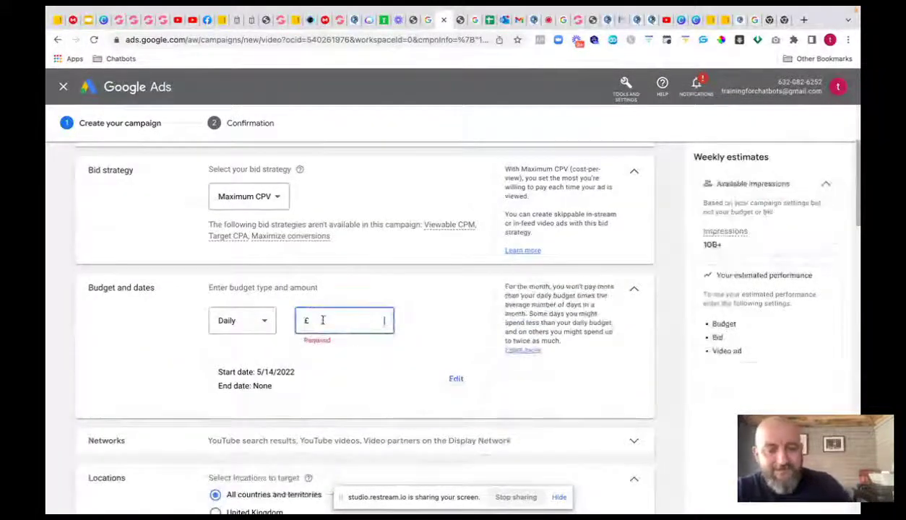
- Enter 5.00, then replace the default ad group name with '7 dollar affiliate'
text(5.00)
scroll(469, 346, down, 1)
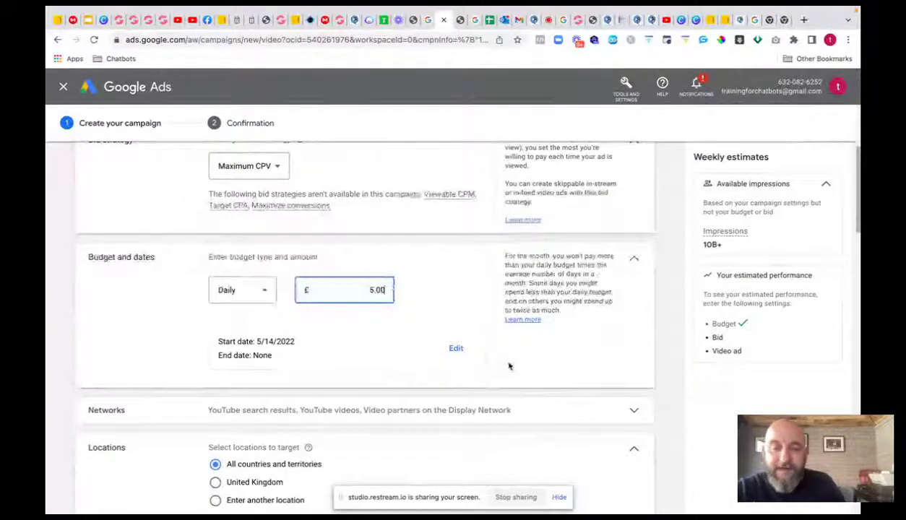
scroll(390, 390, down, 2)
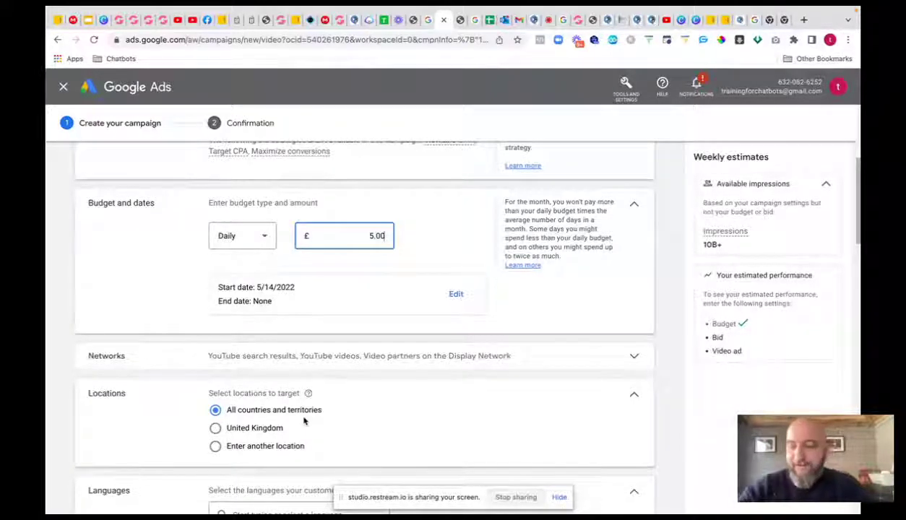
scroll(304, 417, down, 2)
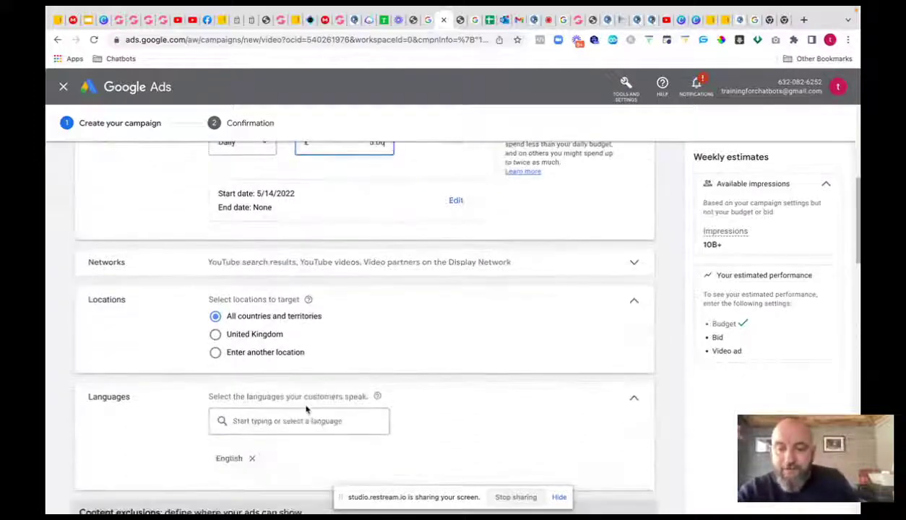
scroll(306, 410, down, 2)
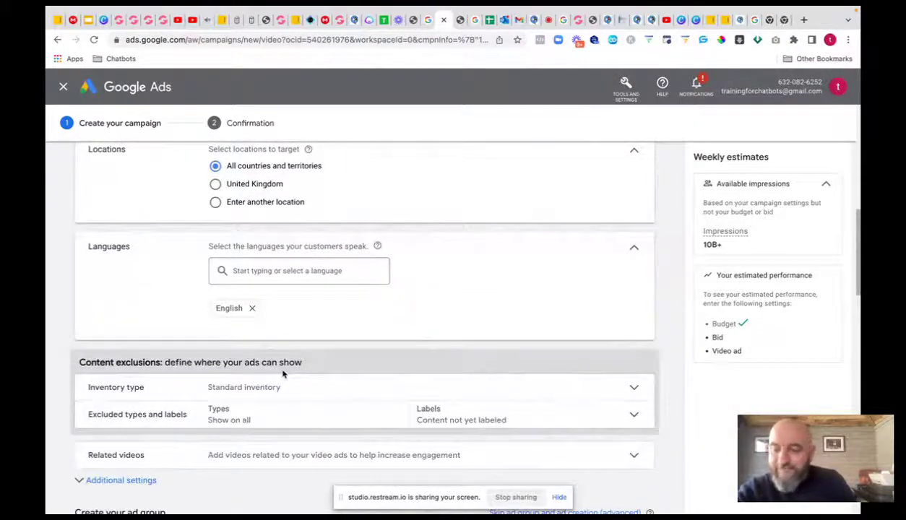
scroll(284, 373, down, 1)
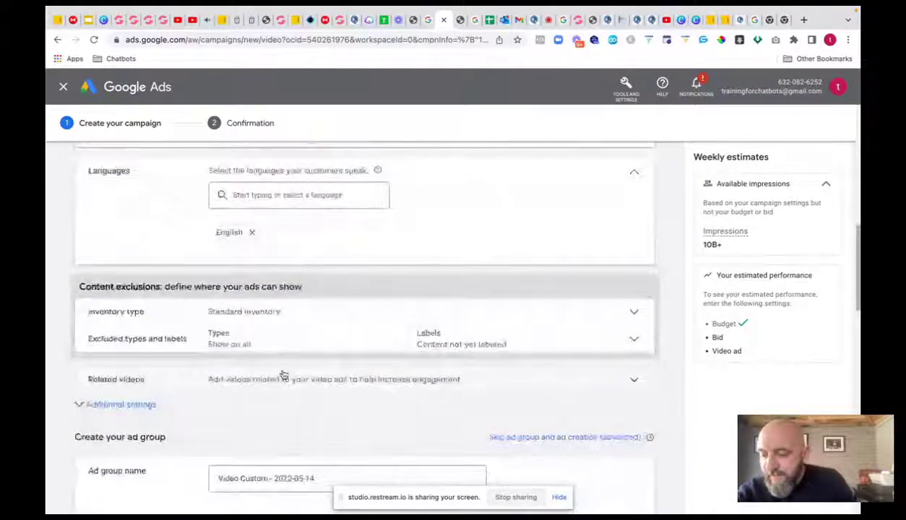
scroll(284, 374, down, 1)
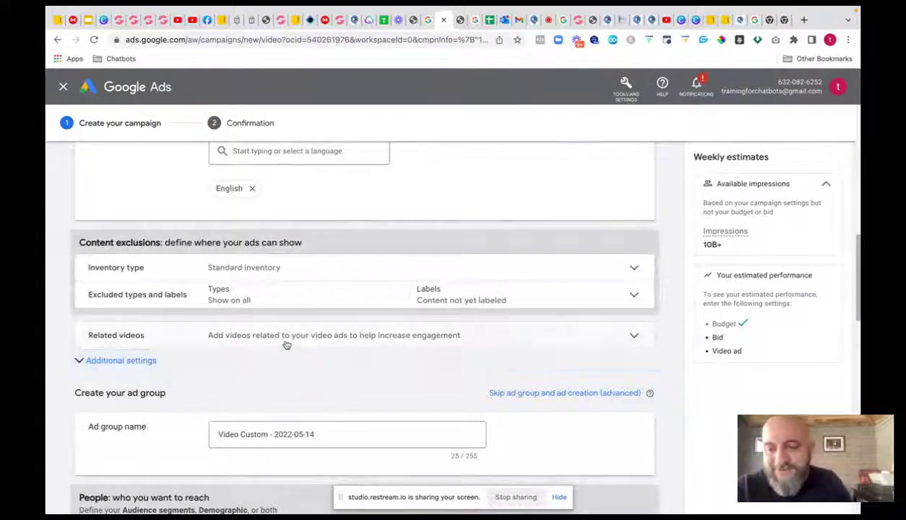
scroll(271, 311, down, 1)
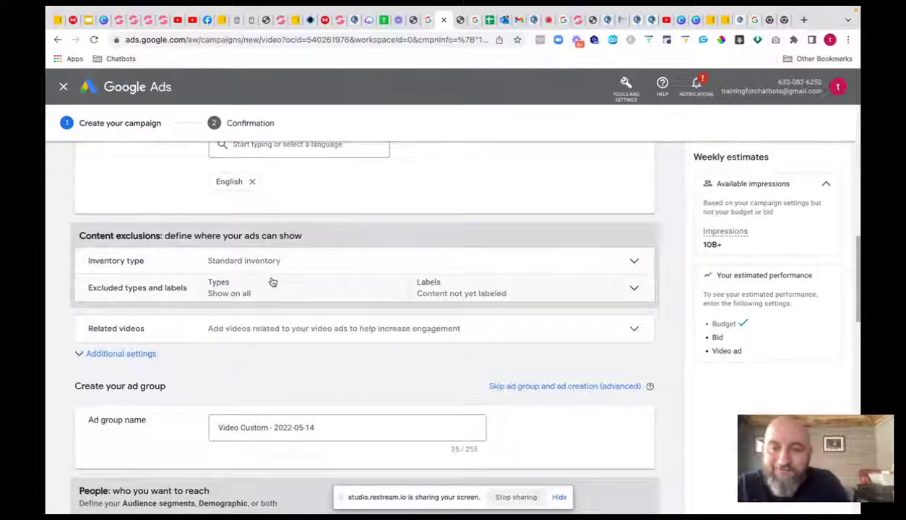
scroll(271, 281, down, 2)
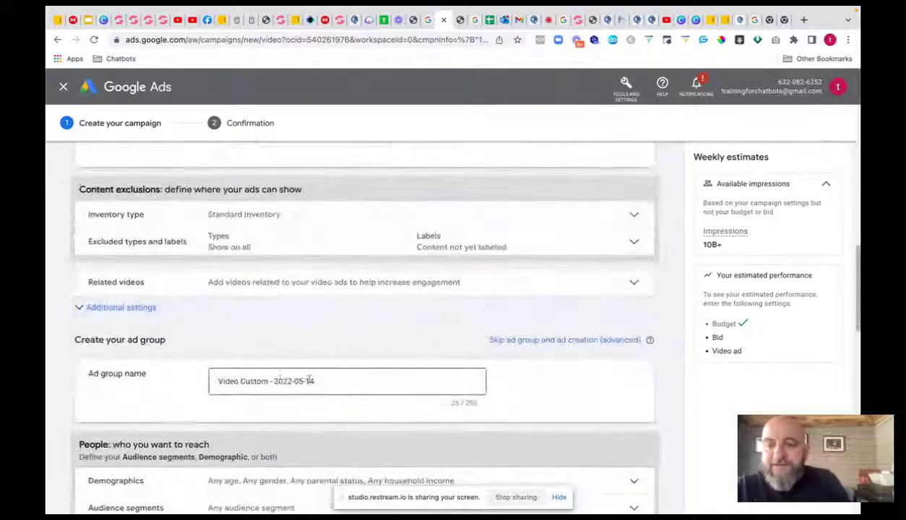
click(323, 383)
key(BackSpace)
key(BackSpace)
key(BackSpace)
key(BackSpace)
key(BackSpace)
key(BackSpace)
key(BackSpace)
key(BackSpace)
key(BackSpace)
key(BackSpace)
key(BackSpace)
key(BackSpace)
key(BackSpace)
key(BackSpace)
key(BackSpace)
key(BackSpace)
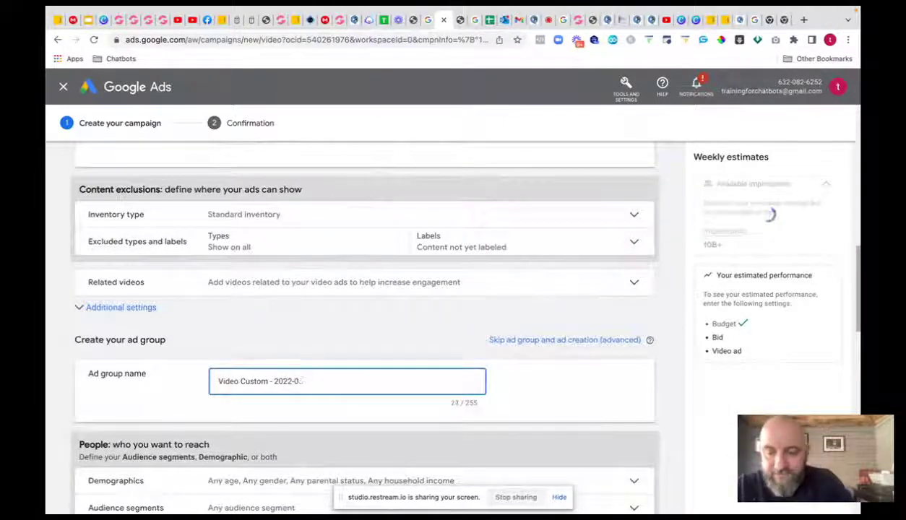
key(BackSpace)
key(BackSpace)
key(BackSpace)
key(BackSpace)
key(BackSpace)
key(BackSpace)
key(BackSpace)
key(BackSpace)
key(BackSpace)
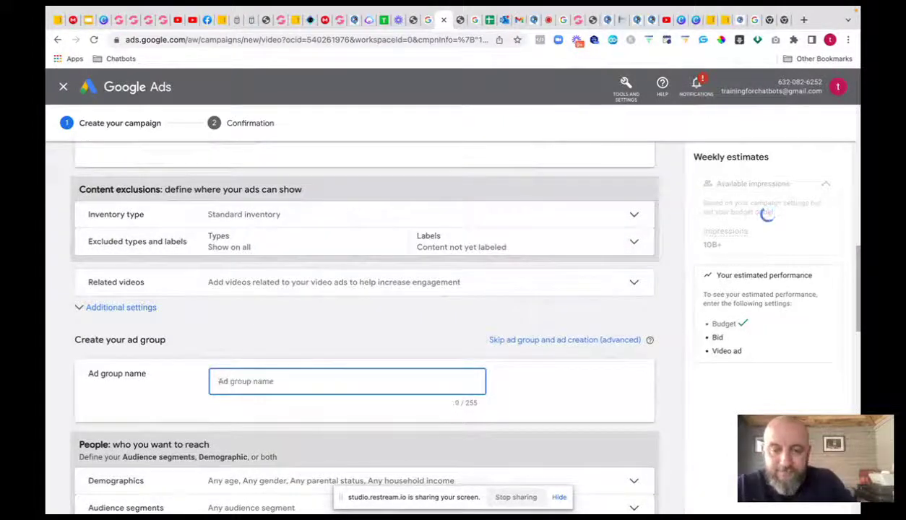
text(7 doll)
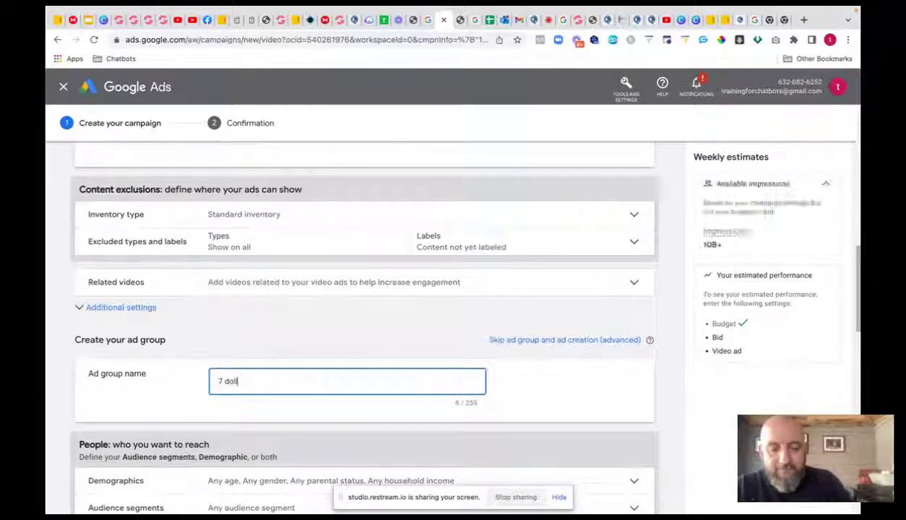
text(ar affiliate)
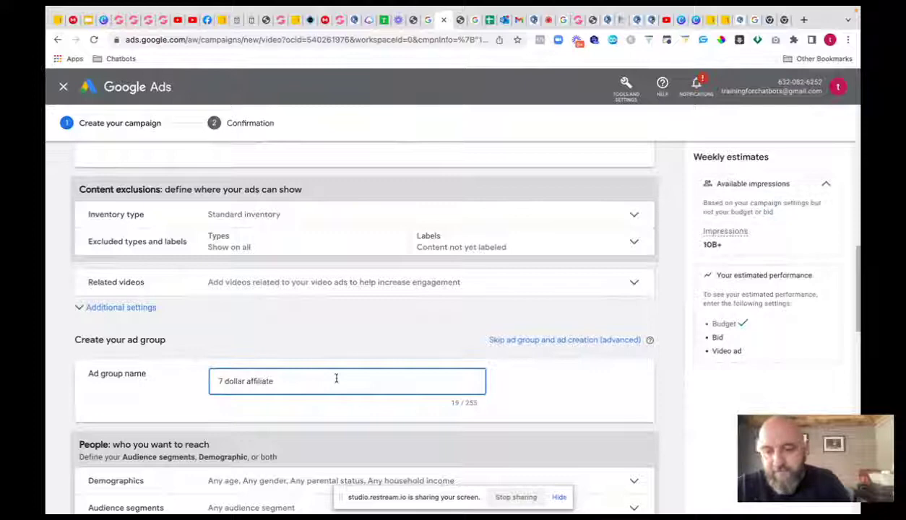
- Expand the Keywords section and open a new blank browser tab
scroll(337, 380, down, 3)
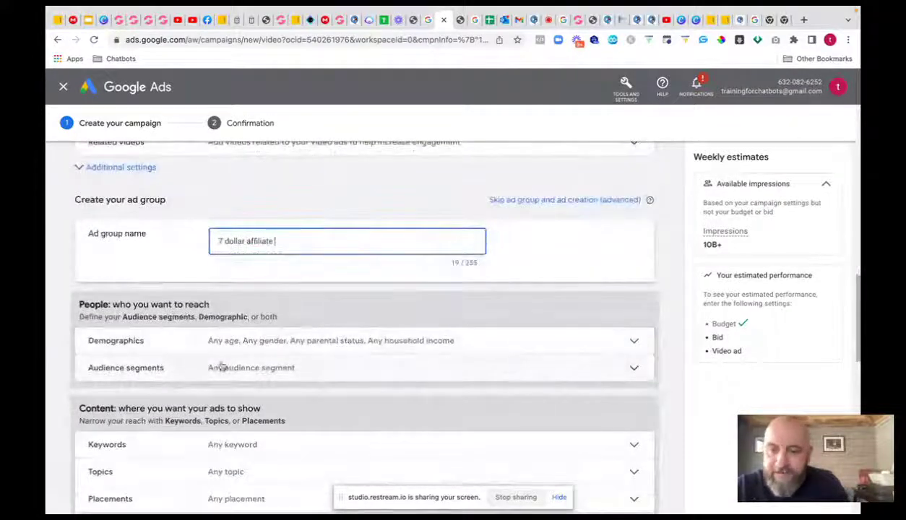
scroll(253, 347, down, 1)
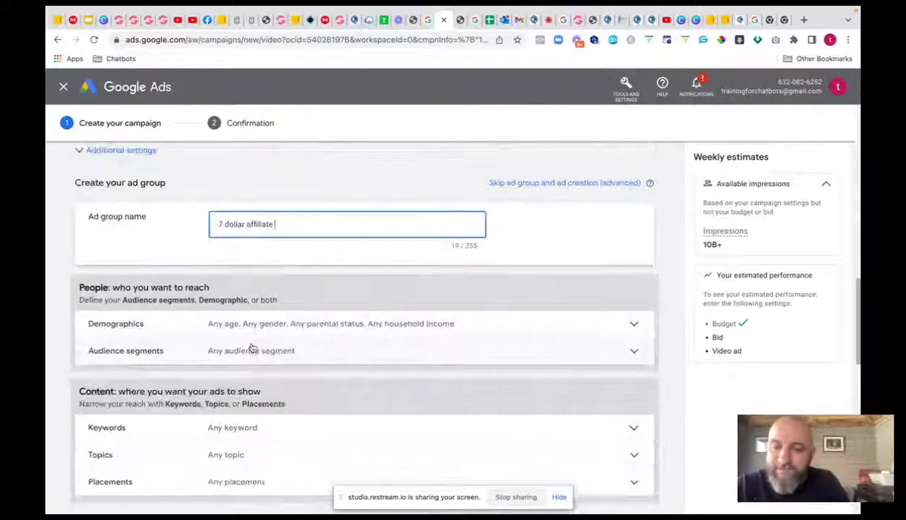
click(215, 427)
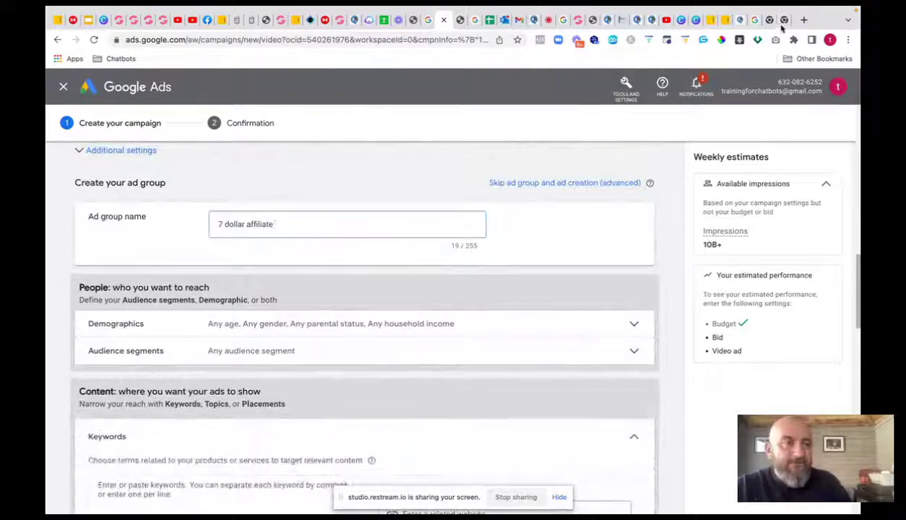
click(803, 21)
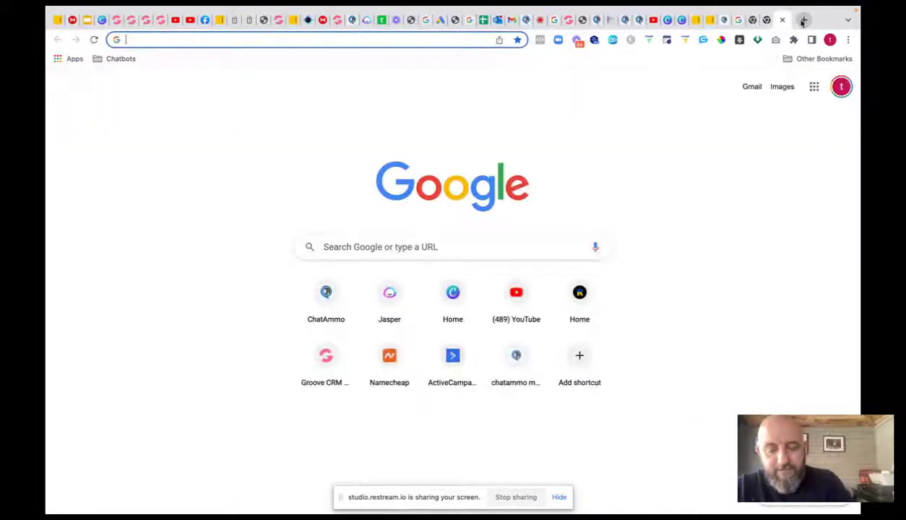
- Search for 'google sheets' and go to the Sheets home page
text(google sh)
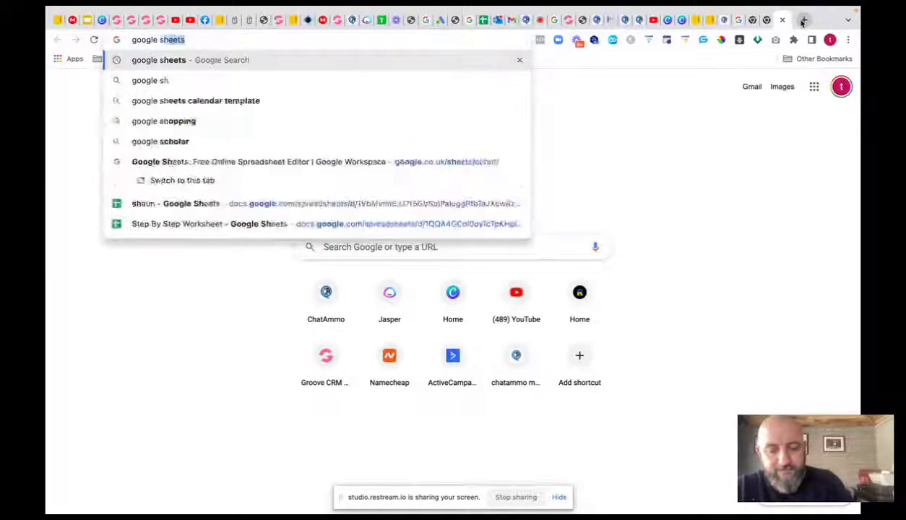
text(eets)
key(Return)
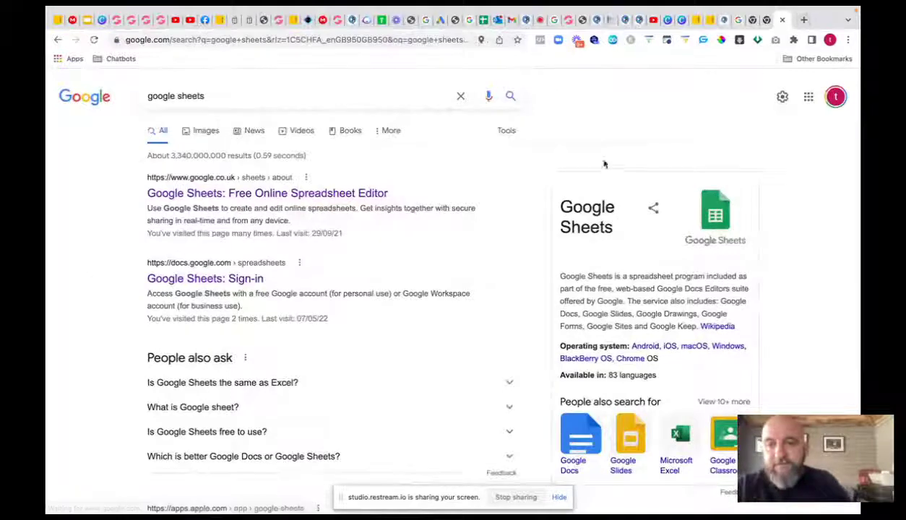
click(338, 192)
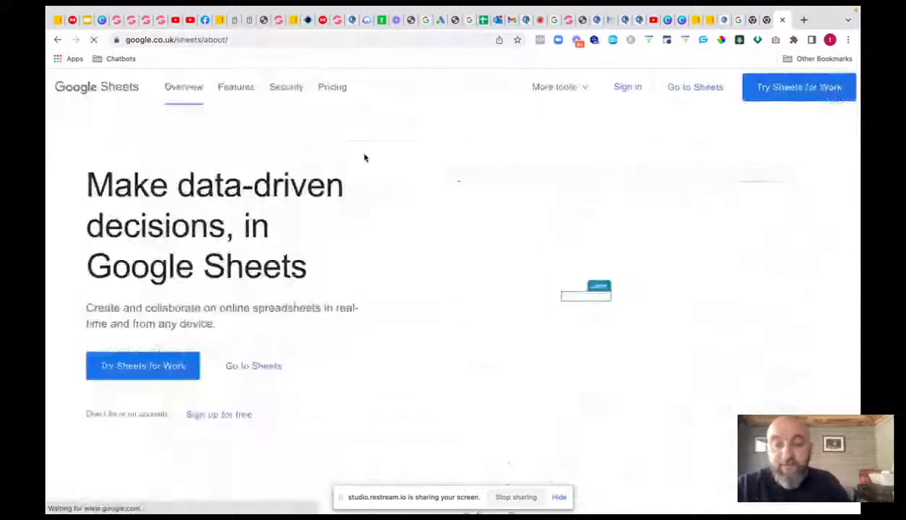
click(688, 89)
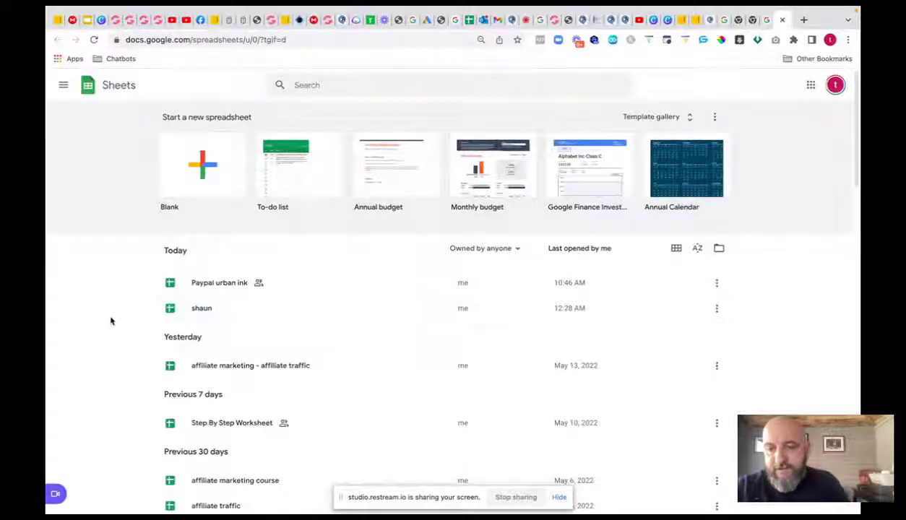
- Open the 'affiliate marketing course' spreadsheet and select the keywords in A4:A95
scroll(125, 322, down, 2)
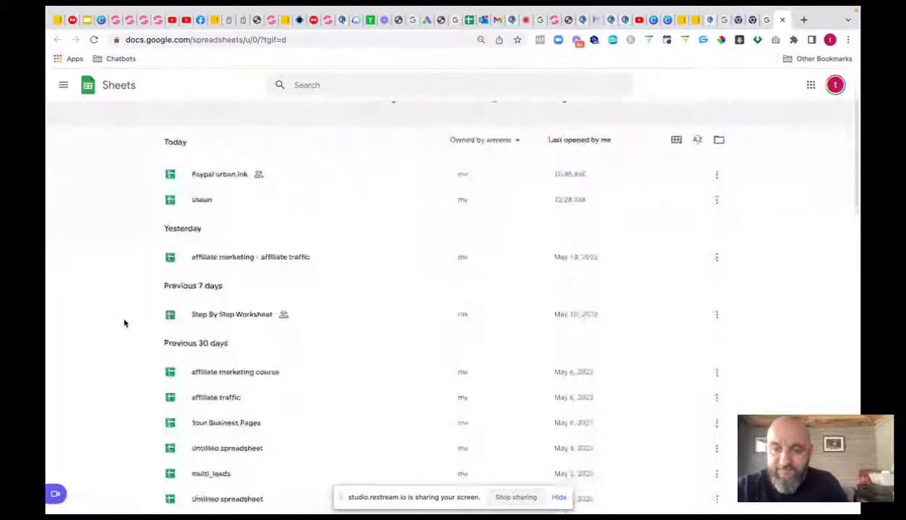
scroll(125, 322, down, 1)
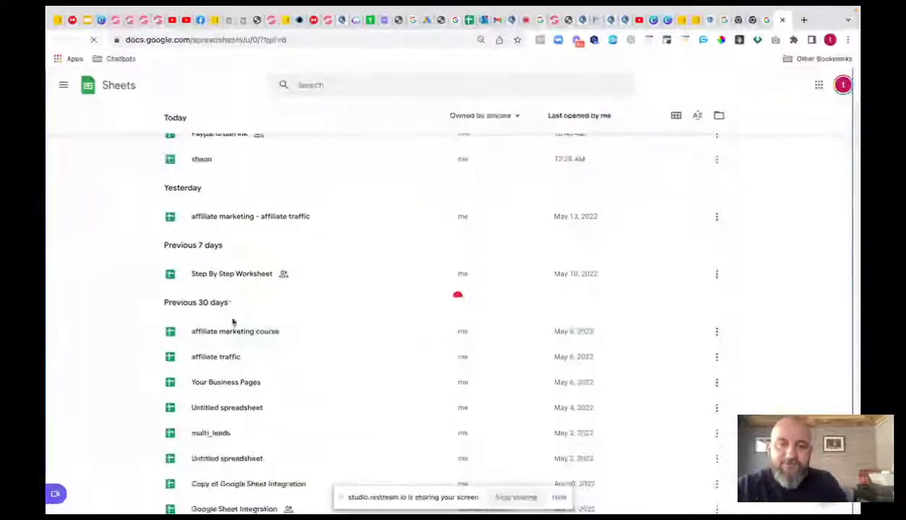
click(229, 322)
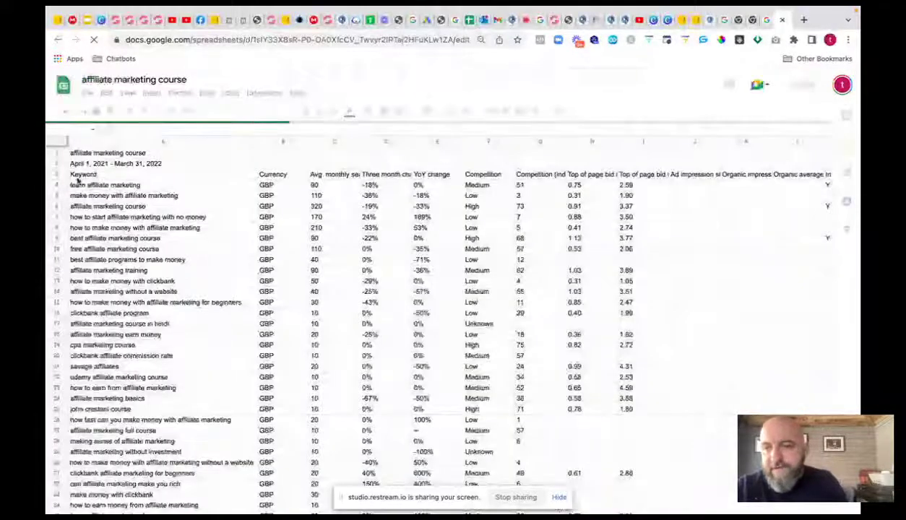
click(85, 185)
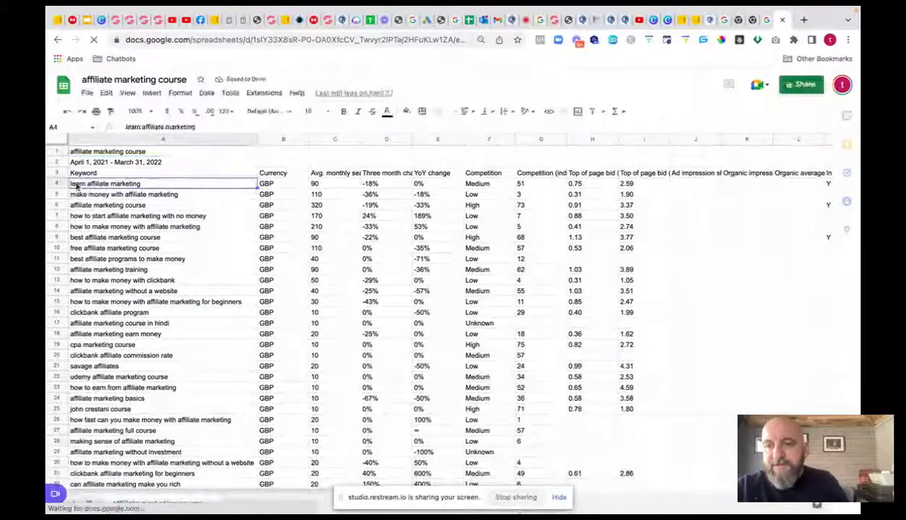
drag(79, 185, 129, 474)
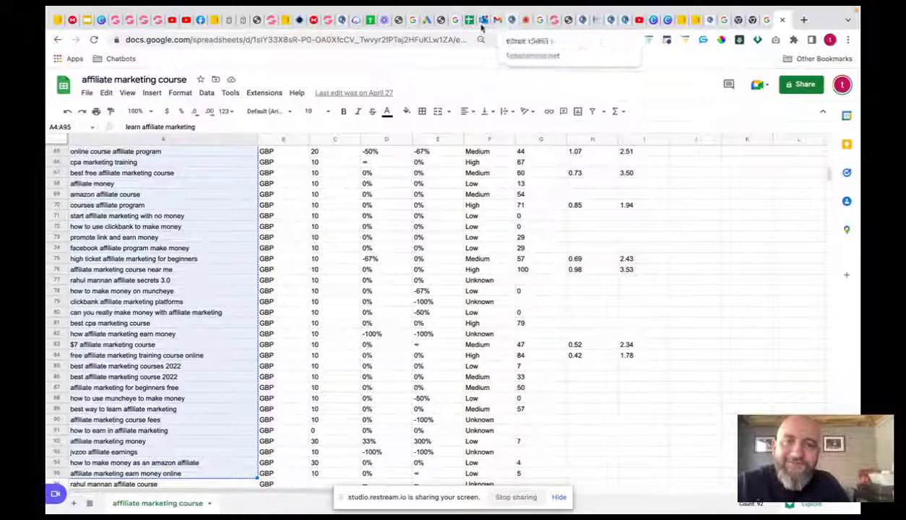
- Back in Google Ads, paste the copied keyword list into the Keywords box
click(428, 22)
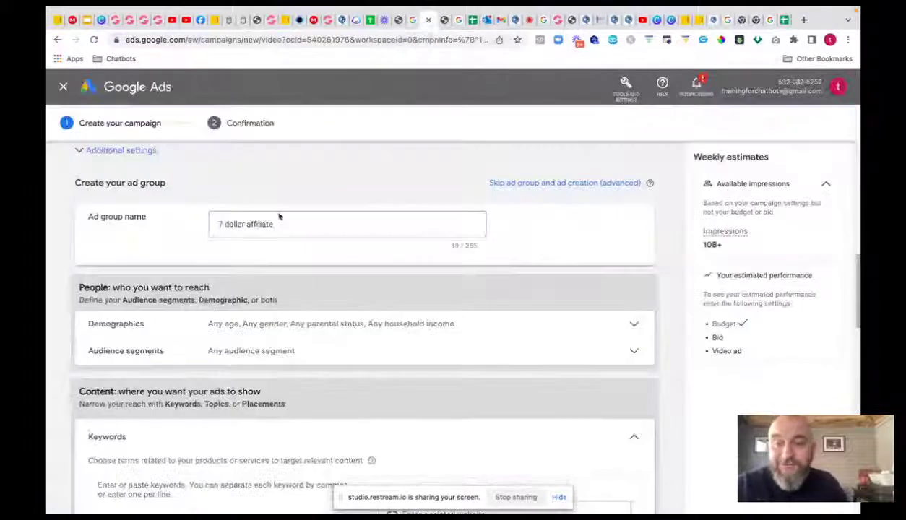
scroll(264, 346, down, 3)
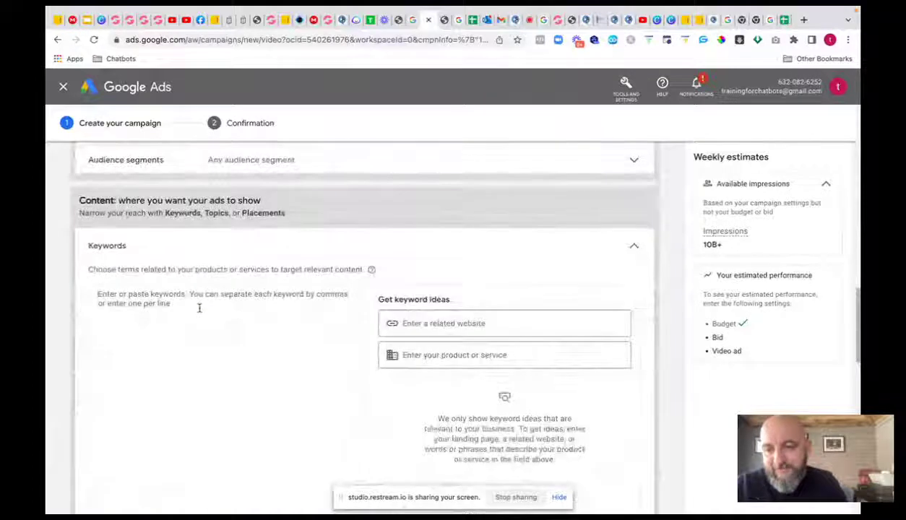
click(199, 309)
key(ctrl+v)
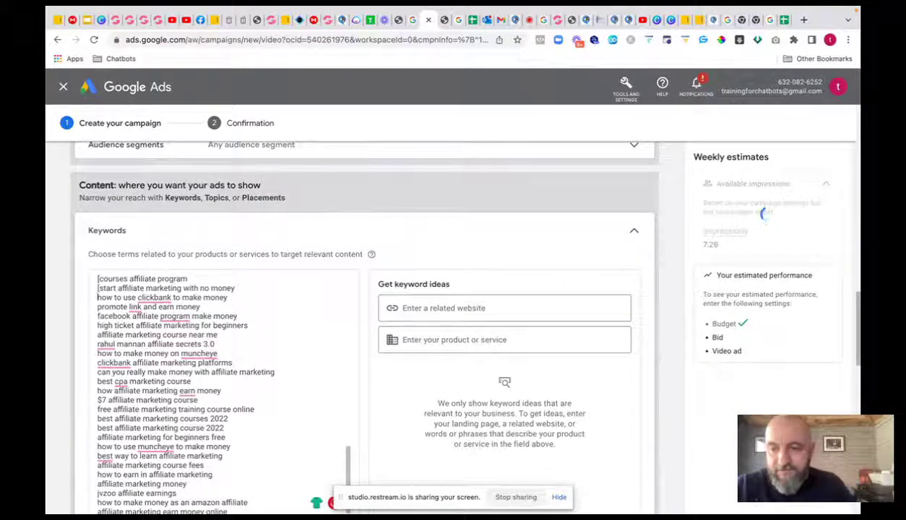
- Add opening '[' brackets to the first keyword lines, removing one mistaken bracket
text([)
key(Left)
key(Down)
text([)
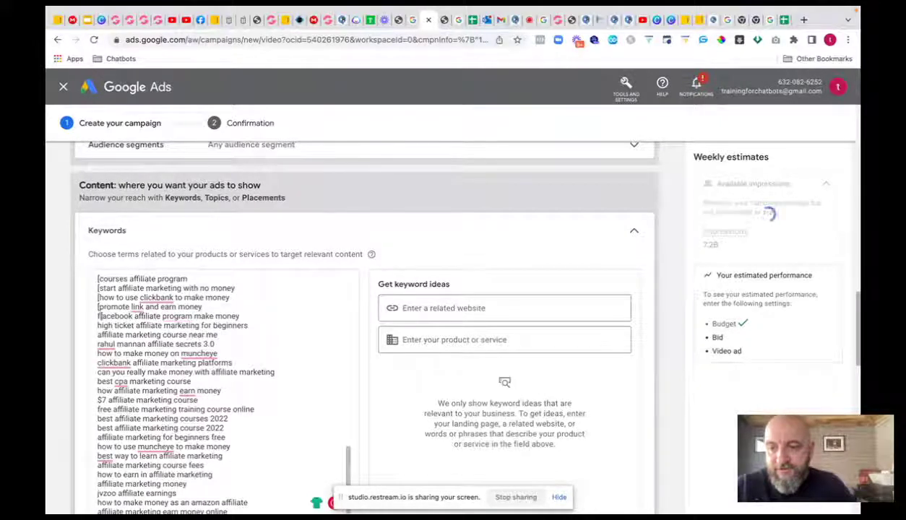
key(BackSpace)
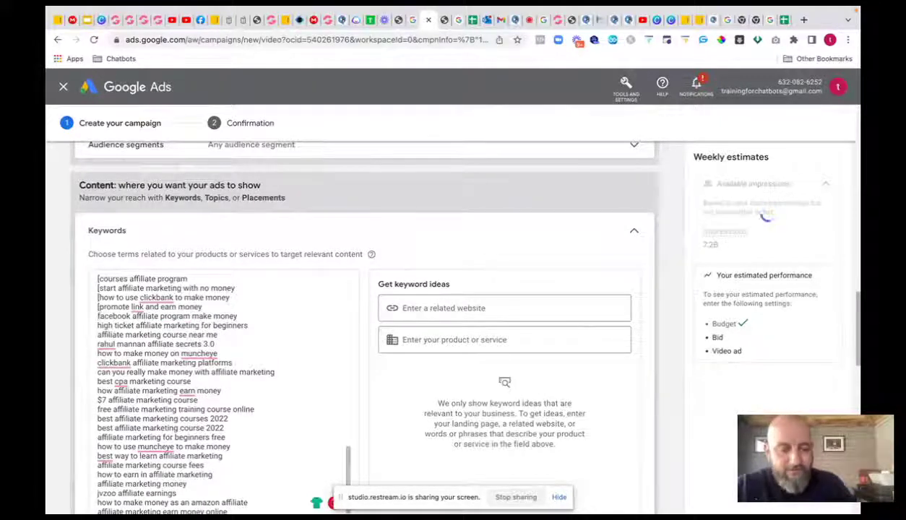
- Add opening brackets to more keywords, leaving the author-name keyword unbracketed
text([)
text([)
key(Down)
key(Home)
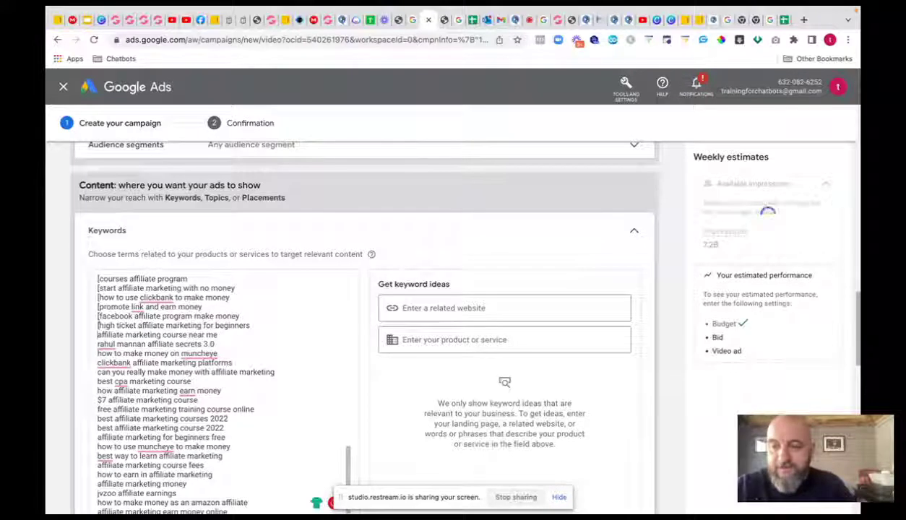
text([)
key(Down)
key(Home)
key(BackSpace)
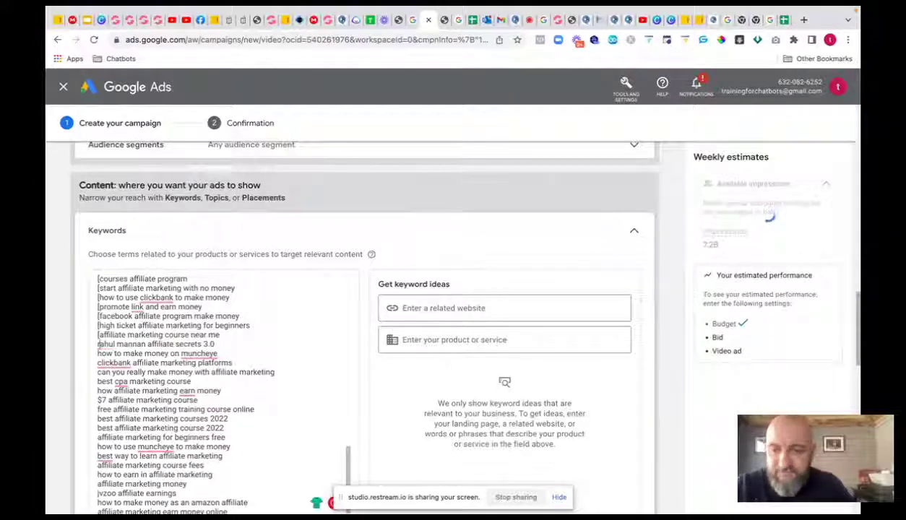
- Delete the author-name keyword line and correct a letter in 'program'
click(217, 342)
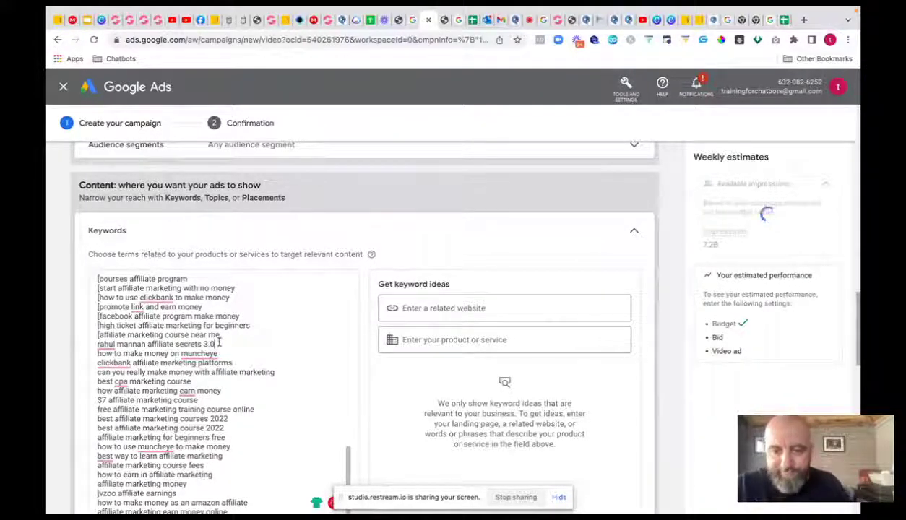
key(BackSpace)
key(BackSpace)
key(BackSpace)
key(BackSpace)
key(BackSpace)
key(BackSpace)
key(BackSpace)
key(BackSpace)
key(BackSpace)
key(BackSpace)
key(BackSpace)
key(BackSpace)
key(BackSpace)
key(BackSpace)
key(BackSpace)
key(BackSpace)
key(BackSpace)
key(BackSpace)
key(BackSpace)
key(BackSpace)
key(BackSpace)
key(BackSpace)
key(BackSpace)
key(BackSpace)
key(BackSpace)
key(BackSpace)
key(BackSpace)
key(BackSpace)
key(BackSpace)
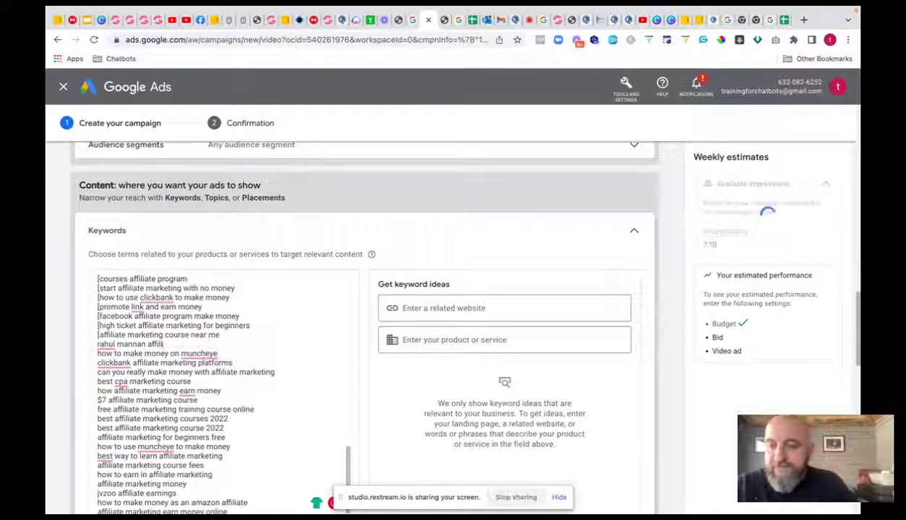
key(BackSpace)
key(BackSpace)
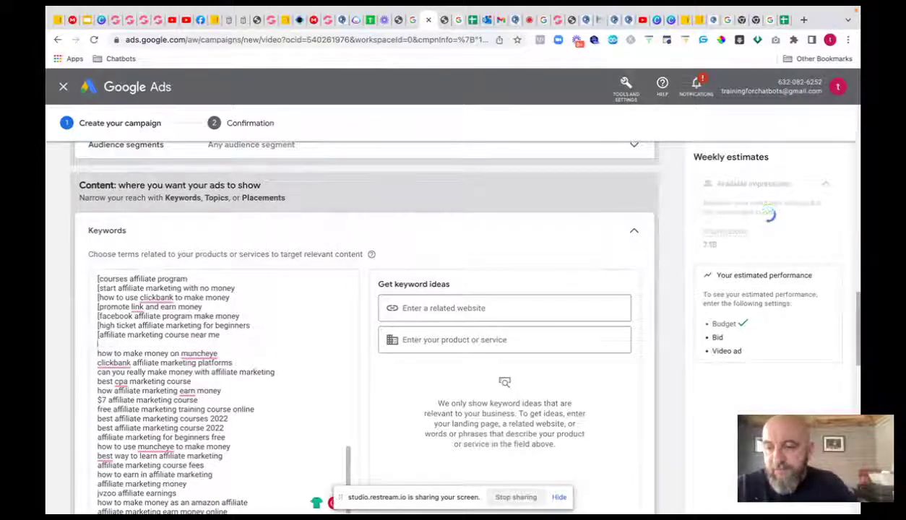
key(BackSpace)
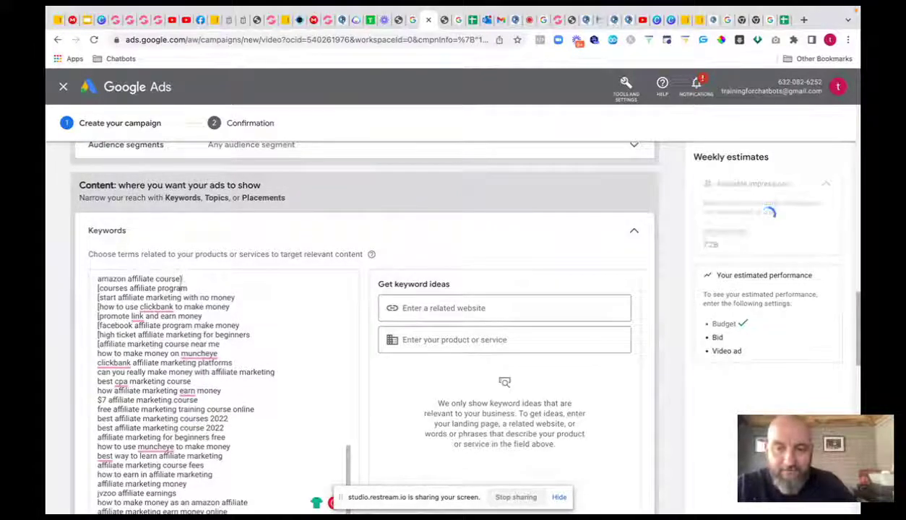
key(Down)
key(BackSpace)
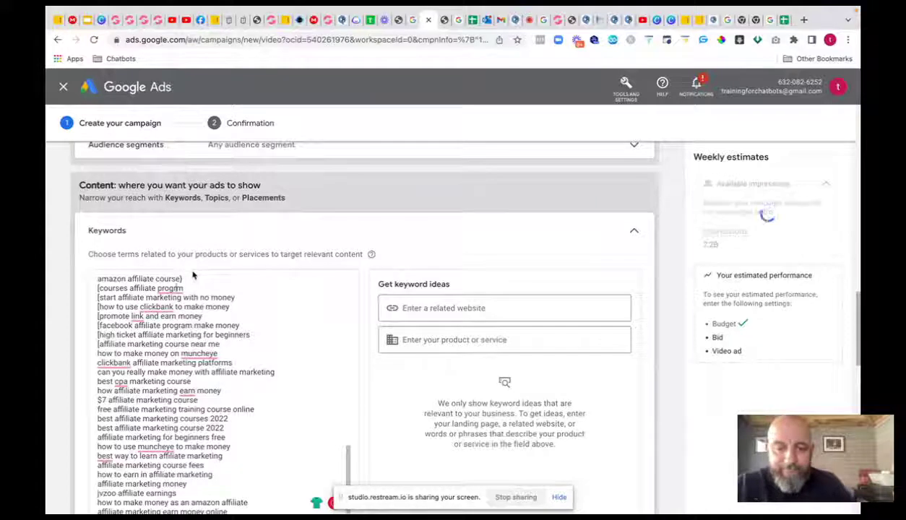
text(am)
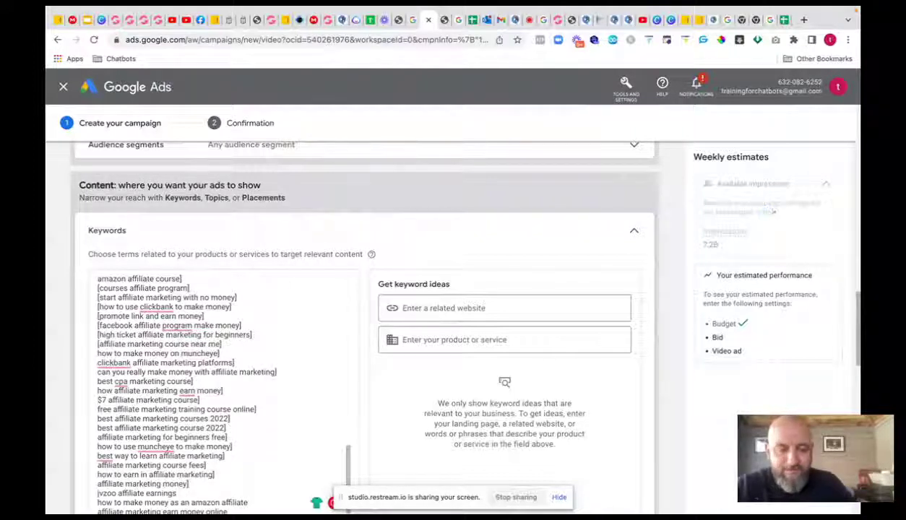
- Replace the last keyword with 'affiliate marketing earn money online'
scroll(204, 309, down, 5)
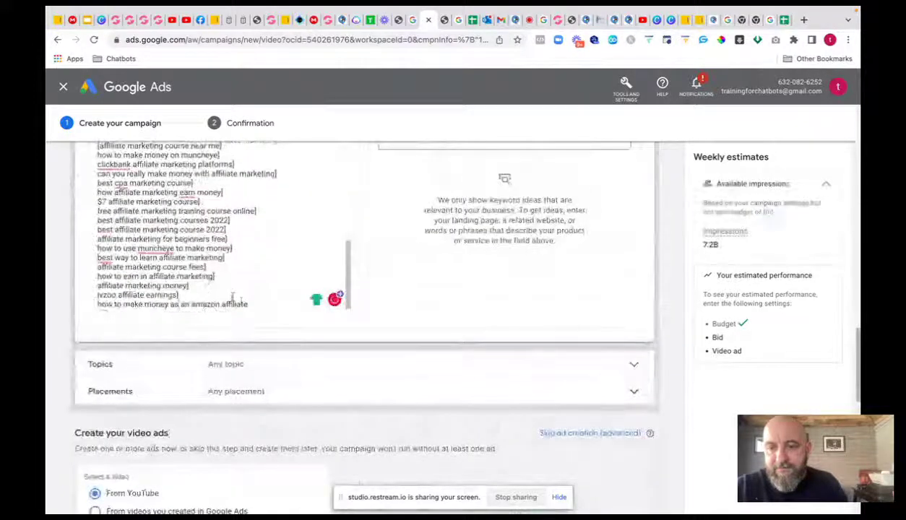
click(250, 304)
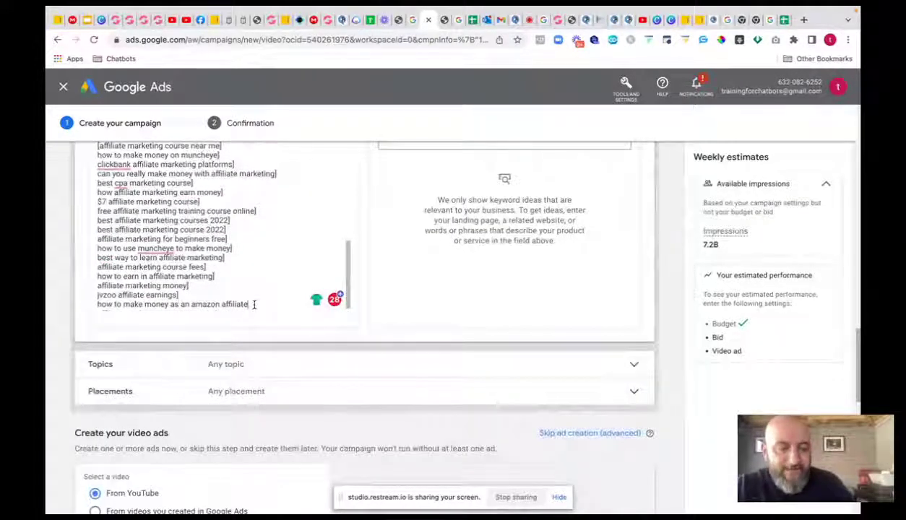
key(BackSpace)
key(BackSpace)
key(BackSpace)
key(BackSpace)
key(BackSpace)
key(BackSpace)
key(BackSpace)
key(BackSpace)
key(BackSpace)
key(BackSpace)
key(BackSpace)
key(BackSpace)
key(BackSpace)
key(BackSpace)
key(BackSpace)
key(BackSpace)
key(BackSpace)
key(BackSpace)
key(BackSpace)
key(BackSpace)
key(BackSpace)
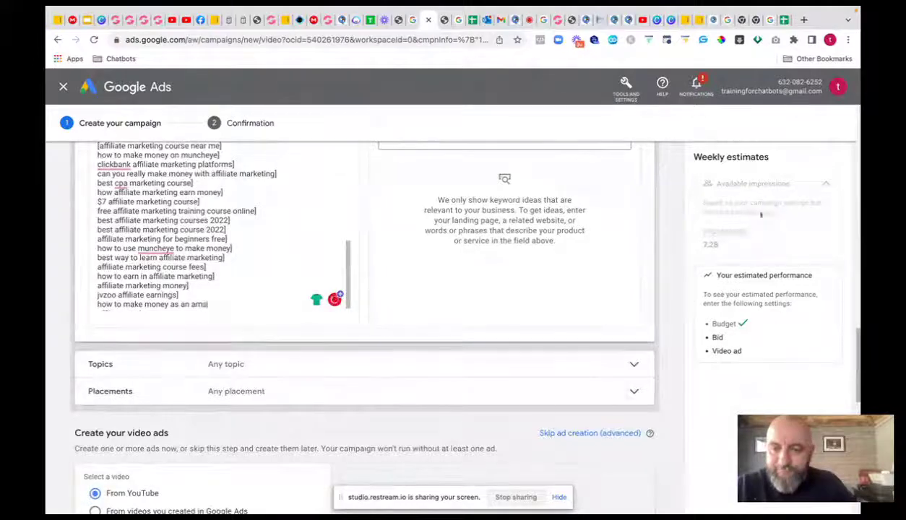
key(BackSpace)
key(BackSpace)
key(BackSpace)
key(BackSpace)
key(BackSpace)
key(BackSpace)
key(BackSpace)
key(BackSpace)
key(BackSpace)
key(BackSpace)
key(BackSpace)
key(BackSpace)
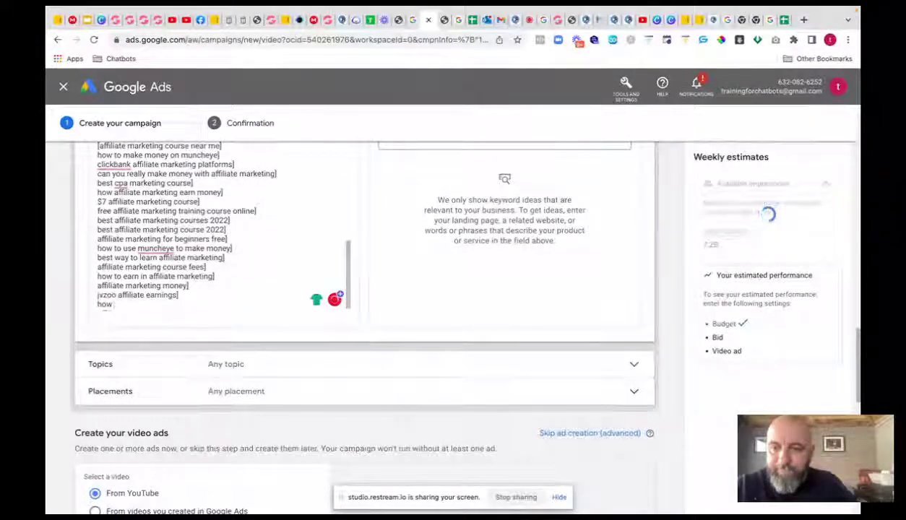
text(affiliate marketing earn money online)
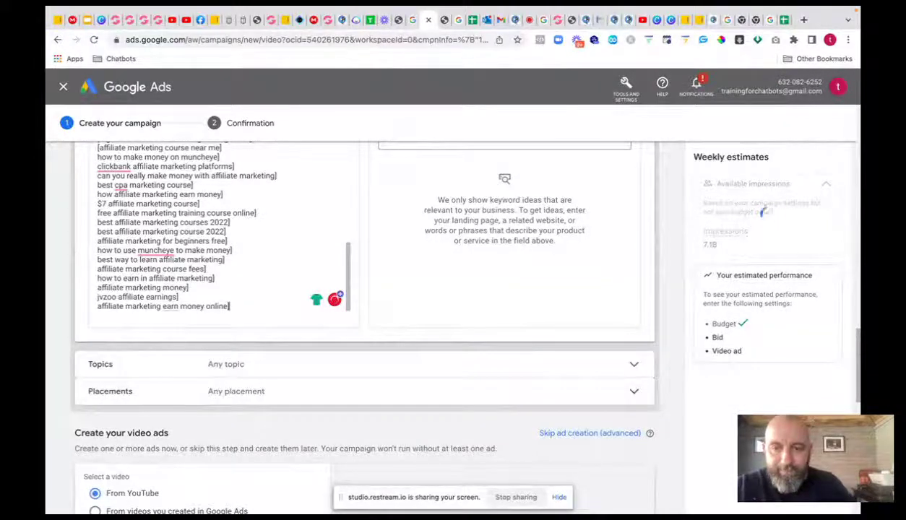
- Prefix each keyword line from the top through 'affiliate marketing basics' with '['
scroll(208, 196, up, 10)
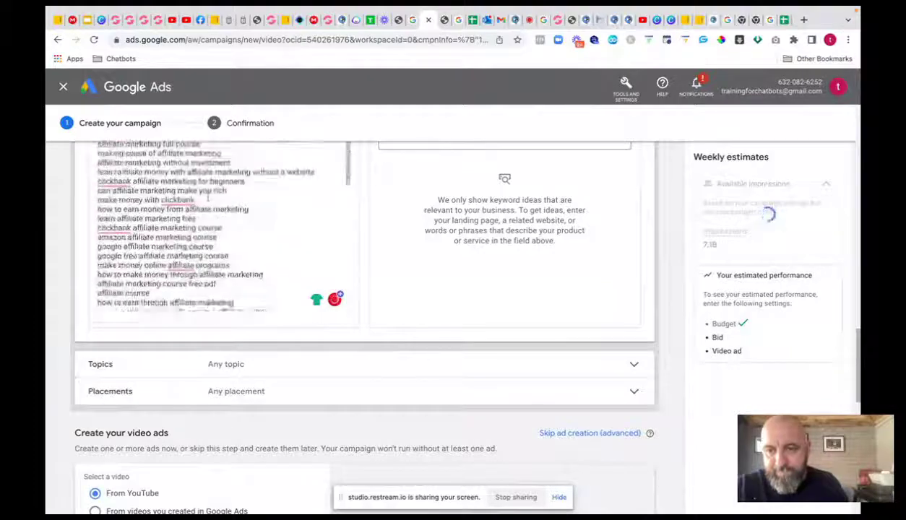
scroll(208, 197, up, 10)
scroll(206, 284, down, 2)
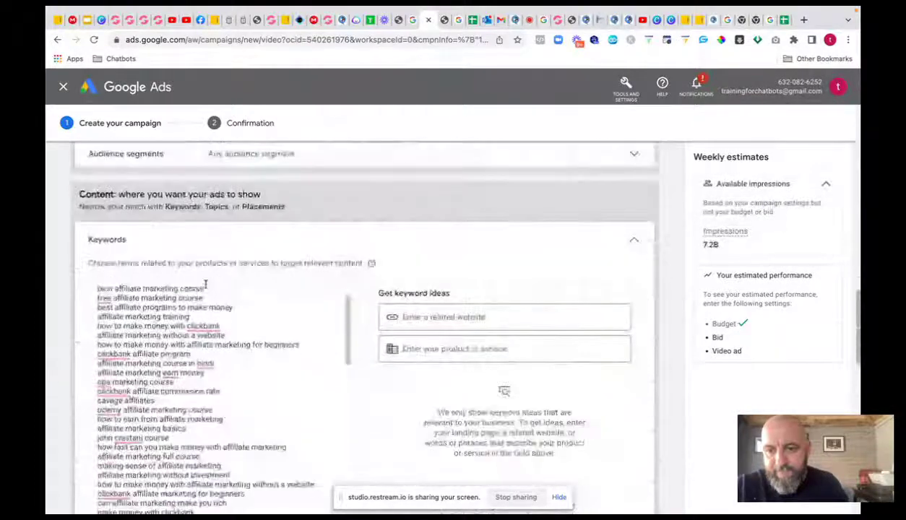
scroll(206, 284, up, 3)
scroll(309, 271, down, 3)
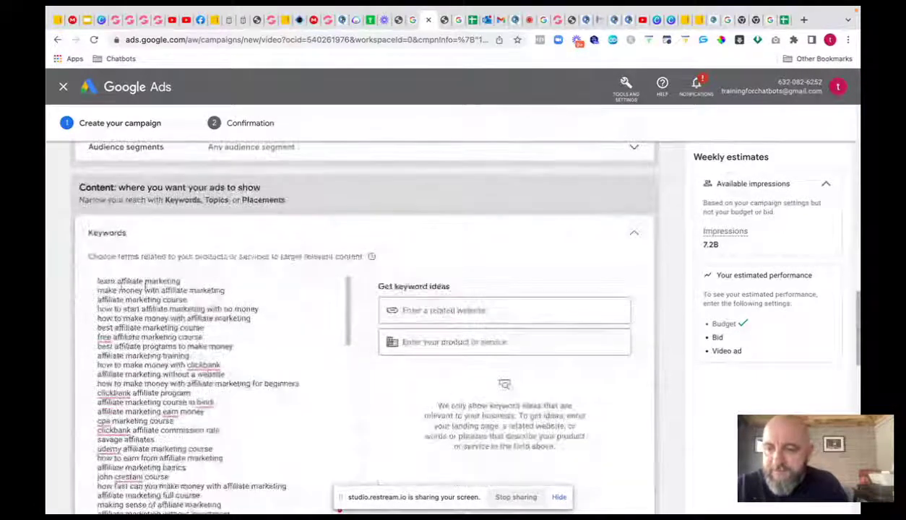
click(98, 281)
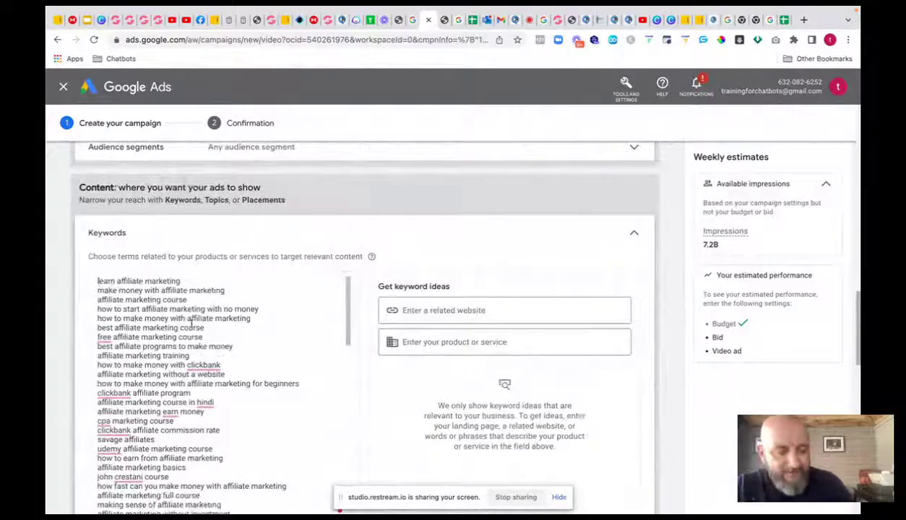
click(98, 290)
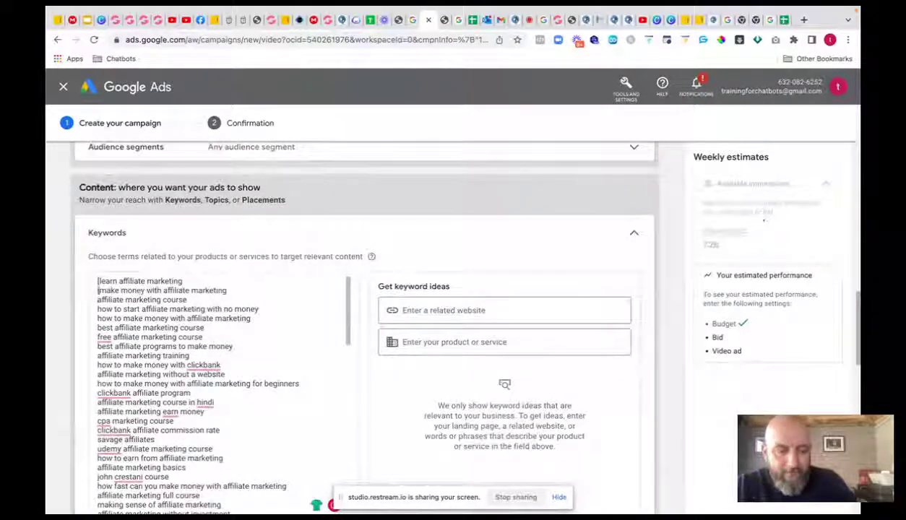
text([)
click(98, 300)
text([)
click(98, 309)
text([)
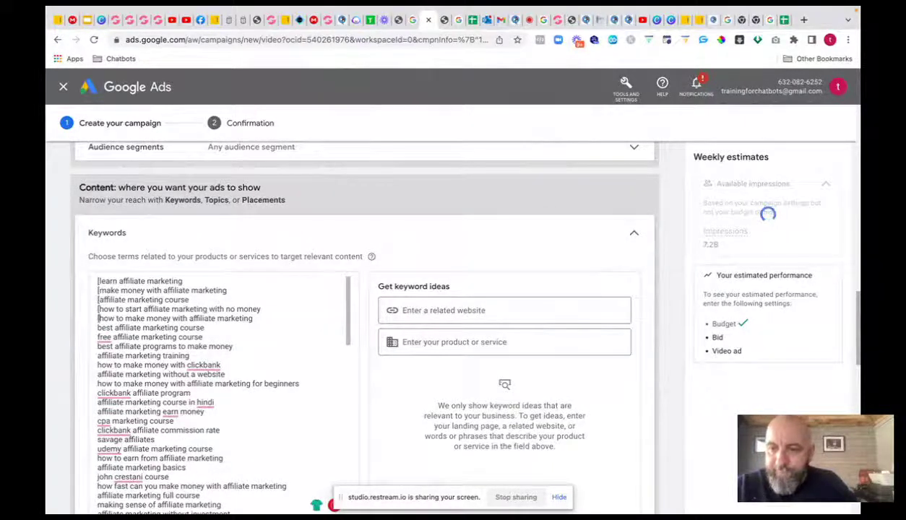
click(98, 319)
text([)
click(98, 328)
text([)
click(98, 337)
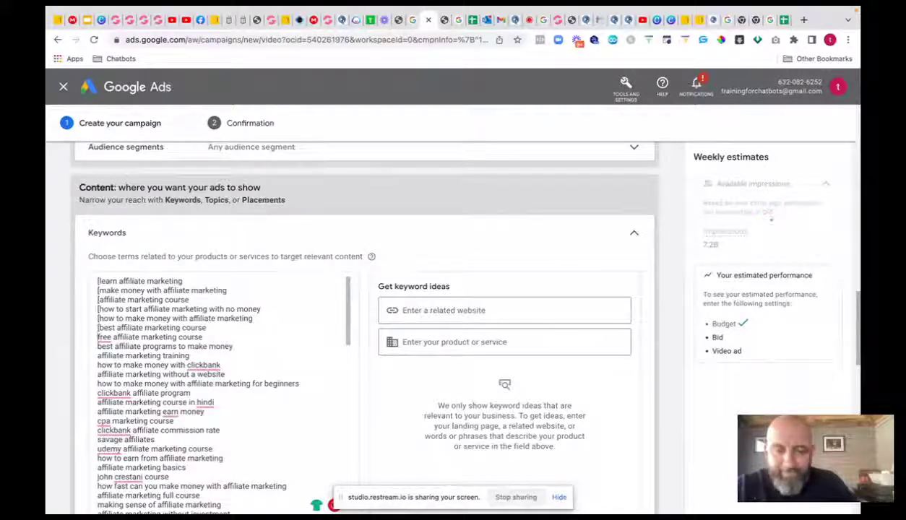
text([)
click(99, 347)
text([)
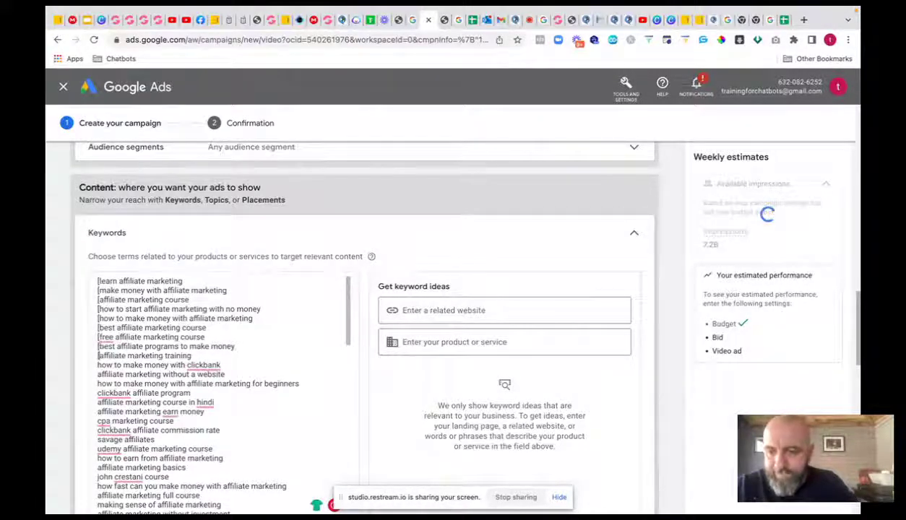
click(98, 357)
text([)
click(99, 365)
text([)
click(98, 375)
click(98, 384)
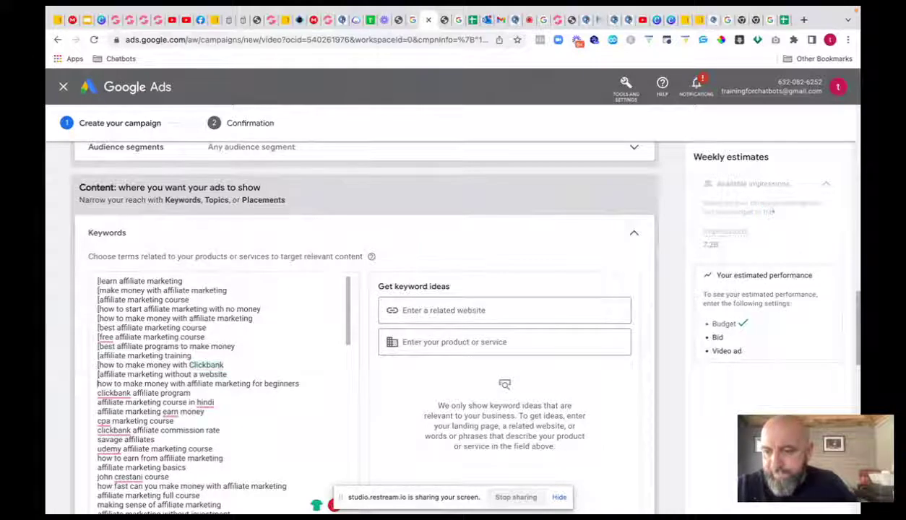
text([)
click(98, 394)
text([)
click(98, 403)
text([)
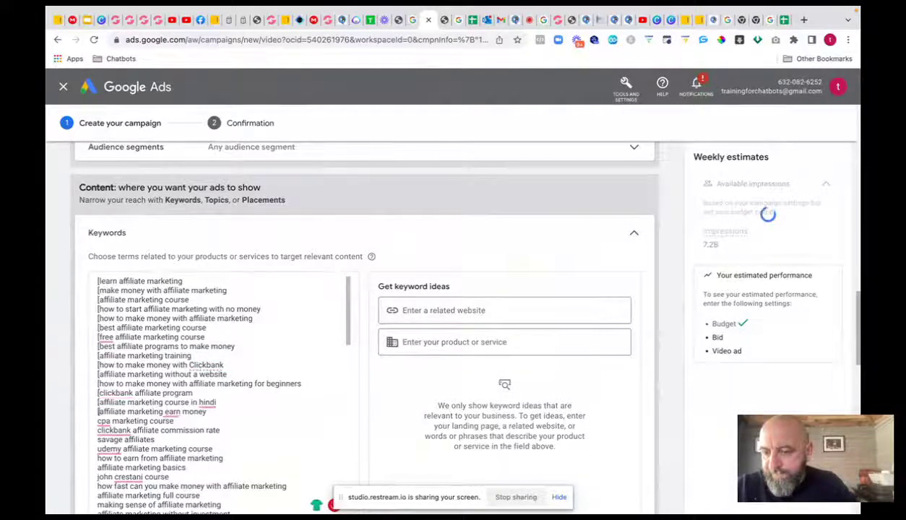
click(99, 413)
text([)
click(98, 422)
text([)
click(98, 431)
text([)
click(98, 441)
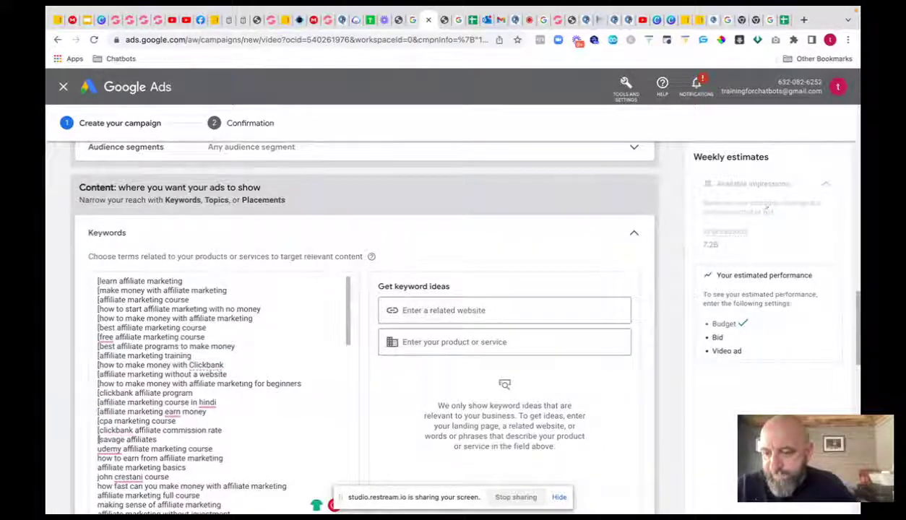
text([)
click(98, 450)
text([)
click(99, 460)
text([)
click(99, 469)
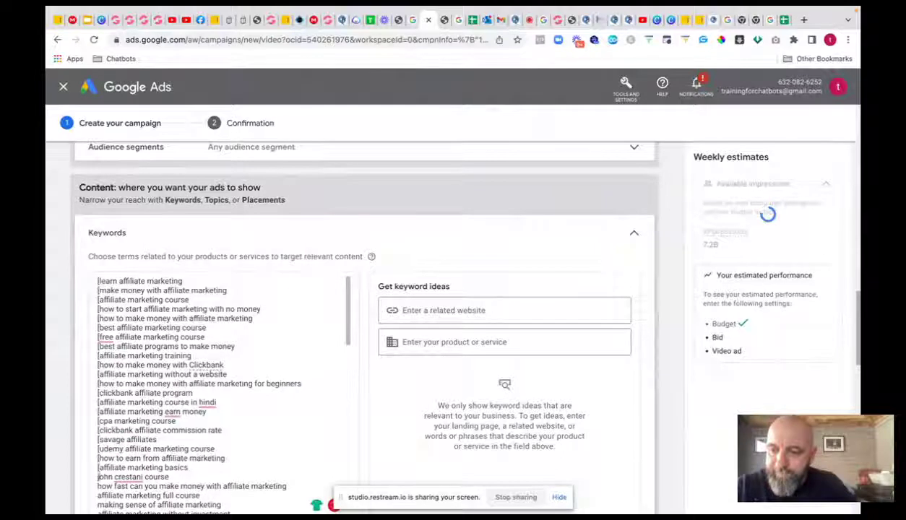
text([)
click(98, 478)
text([)
click(99, 487)
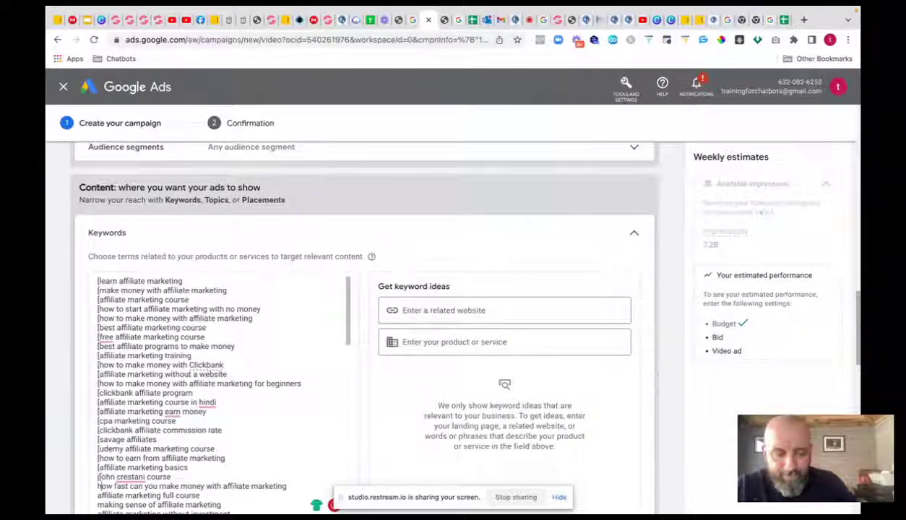
- Undo the bracket on the course-author keyword and bracket the next five lines
key(ctrl+z)
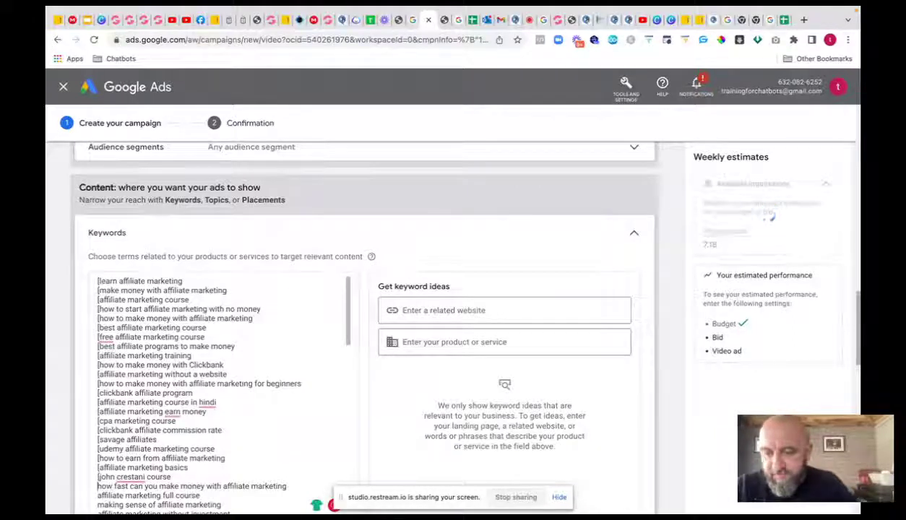
text([)
key(Down)
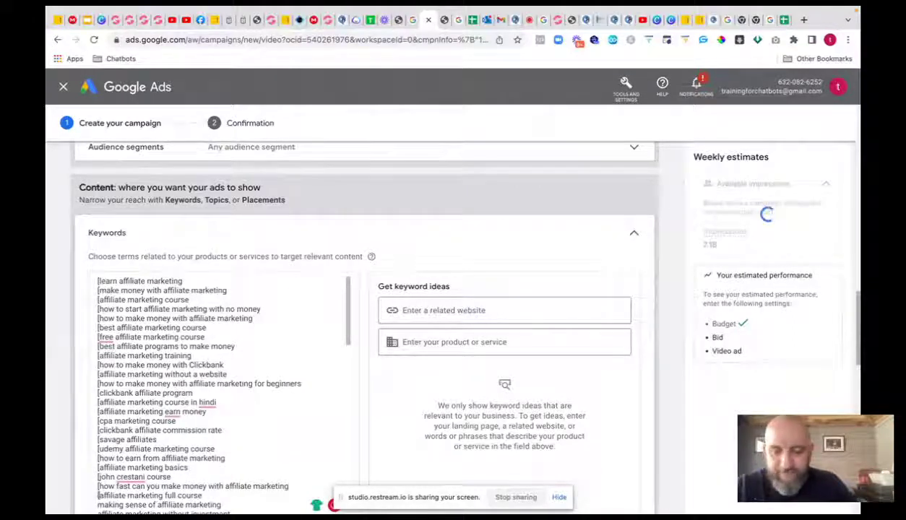
text([)
key(Down)
text([)
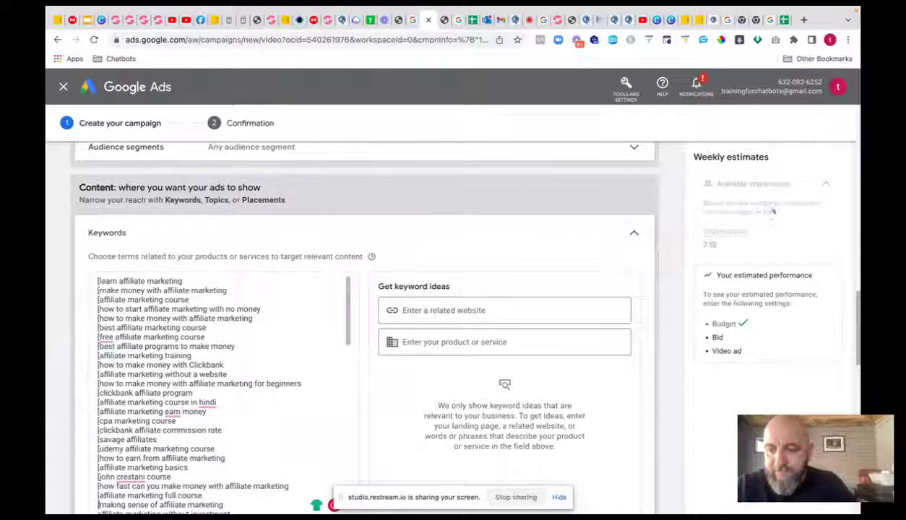
key(Down)
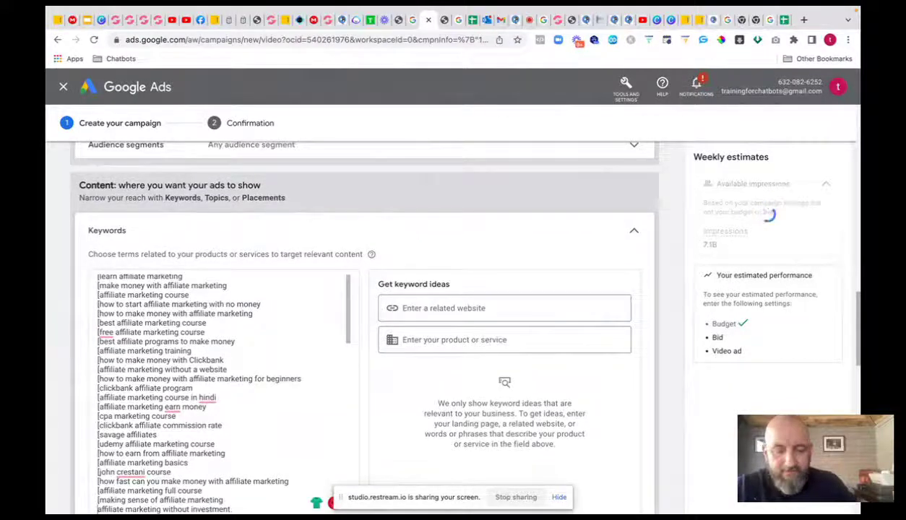
text([)
key(Down)
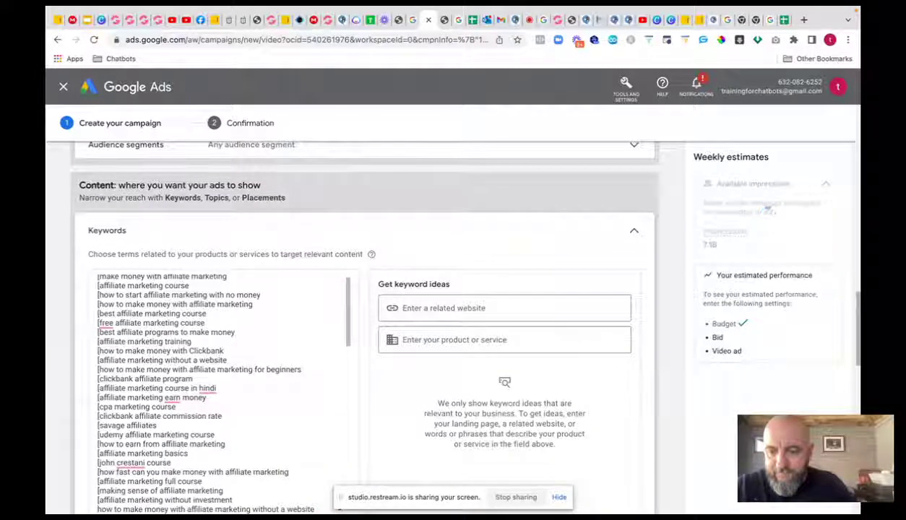
text([)
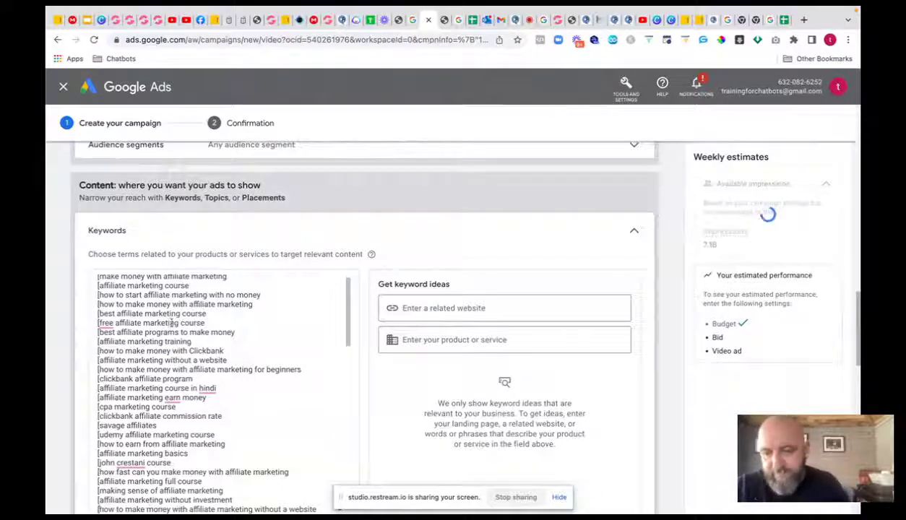
scroll(172, 323, down, 3)
click(96, 448)
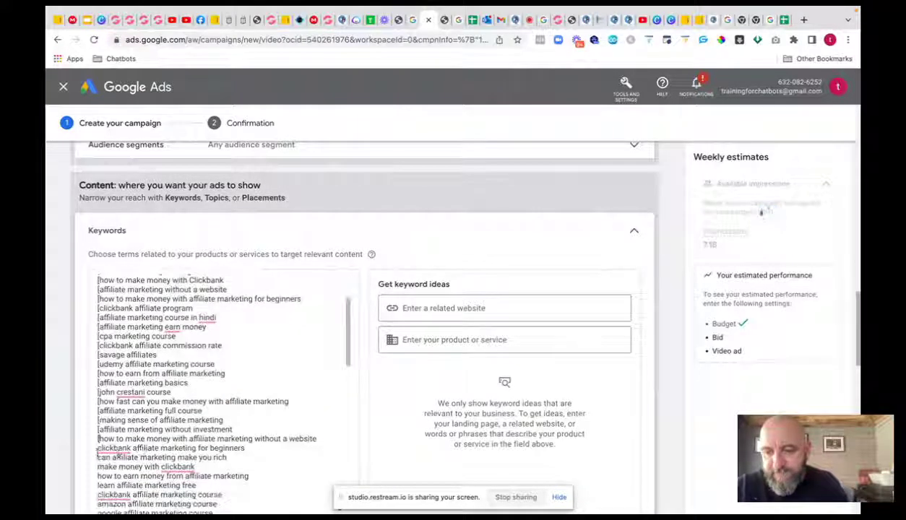
- Paste the bracketed versions over the unbracketed keywords from 'savage affiliates' downward
drag(97, 449, 217, 510)
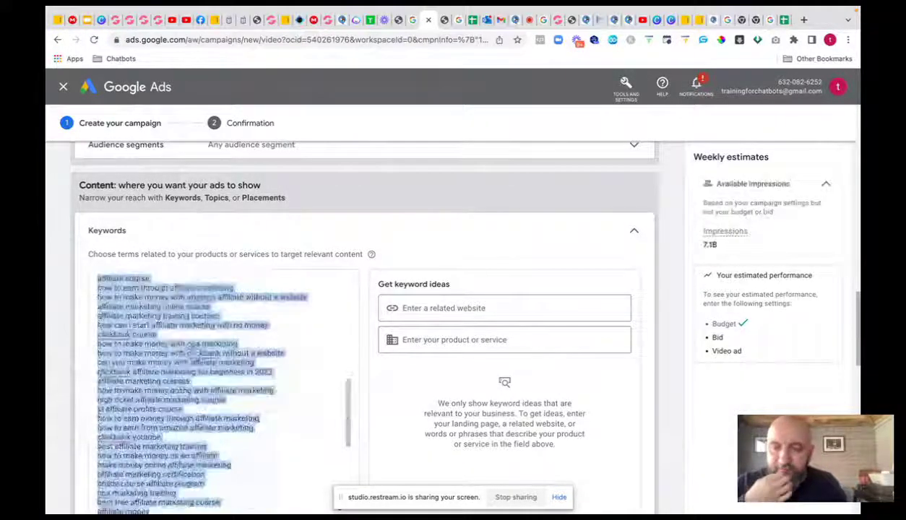
scroll(339, 403, down, 5)
key(ctrl+v)
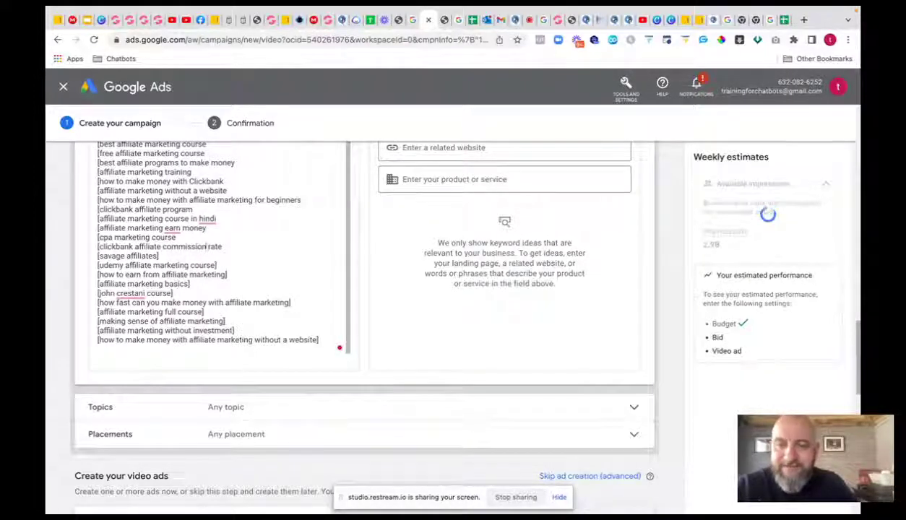
- Close 'clickbank affiliate commission rate' and 'free affiliate marketing course' with ']', deleting the 'in hindi' keyword
click(224, 246)
text(])
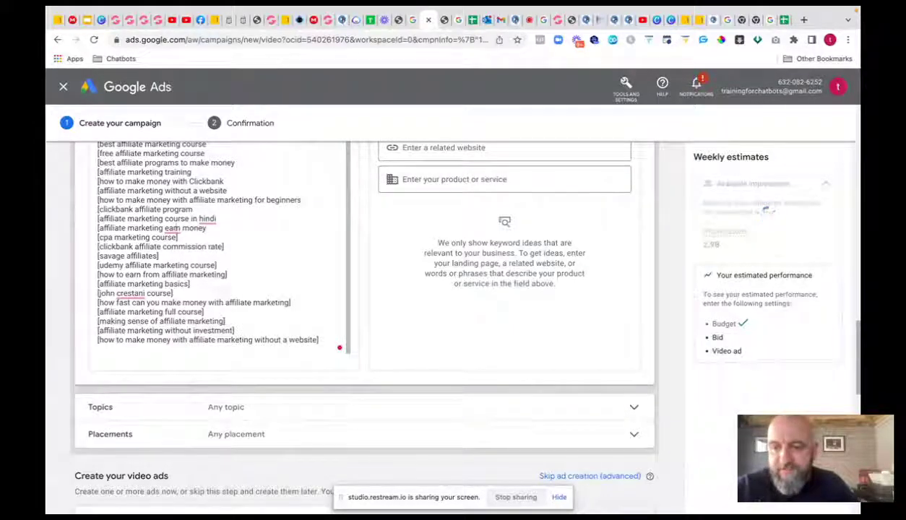
click(206, 227)
text(])
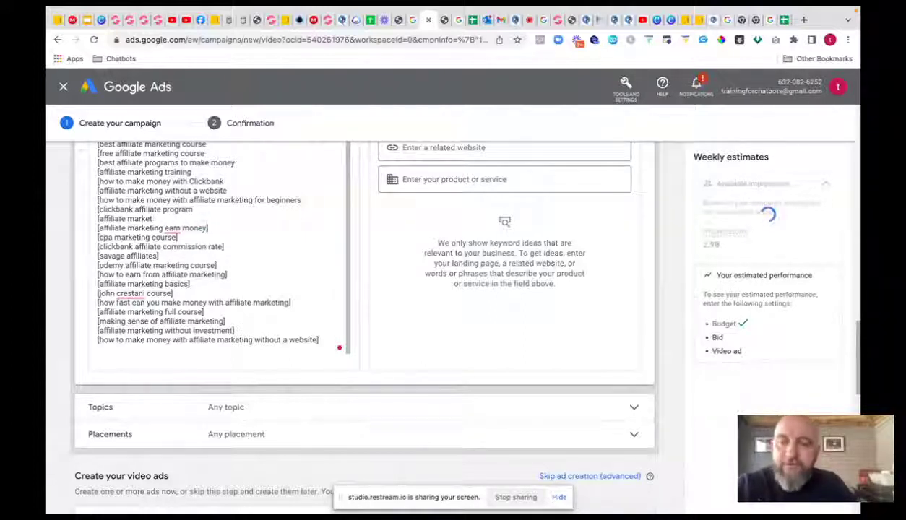
key(BackSpace)
key(BackSpace)
key(BackSpace)
key(BackSpace)
key(BackSpace)
key(BackSpace)
key(BackSpace)
key(BackSpace)
key(BackSpace)
key(BackSpace)
key(BackSpace)
key(BackSpace)
key(BackSpace)
key(BackSpace)
key(BackSpace)
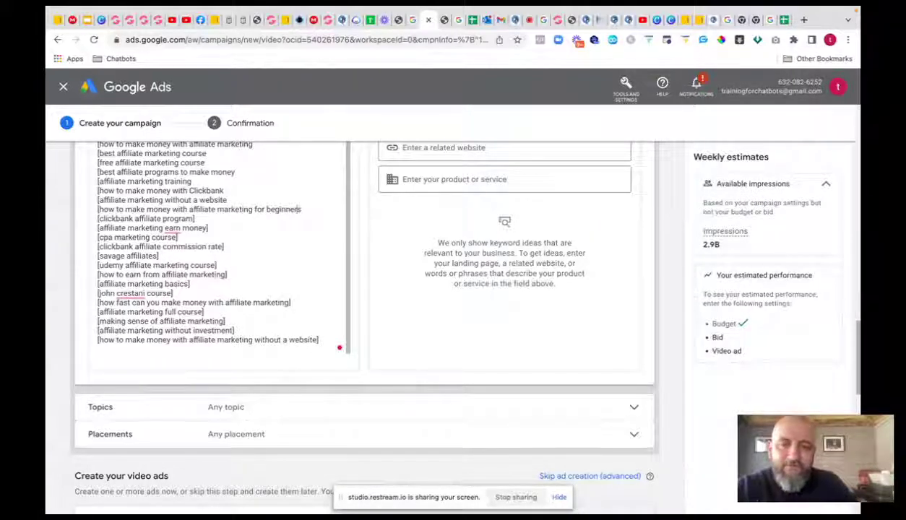
text(])
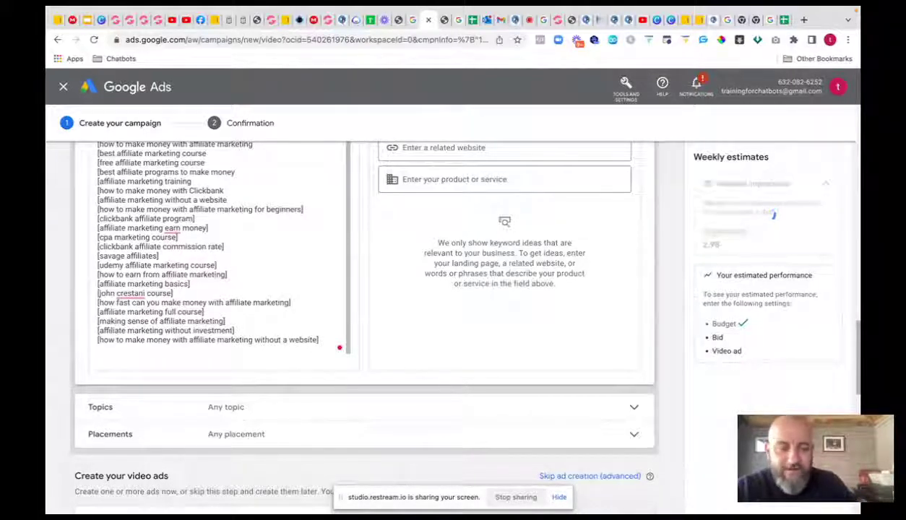
text(])
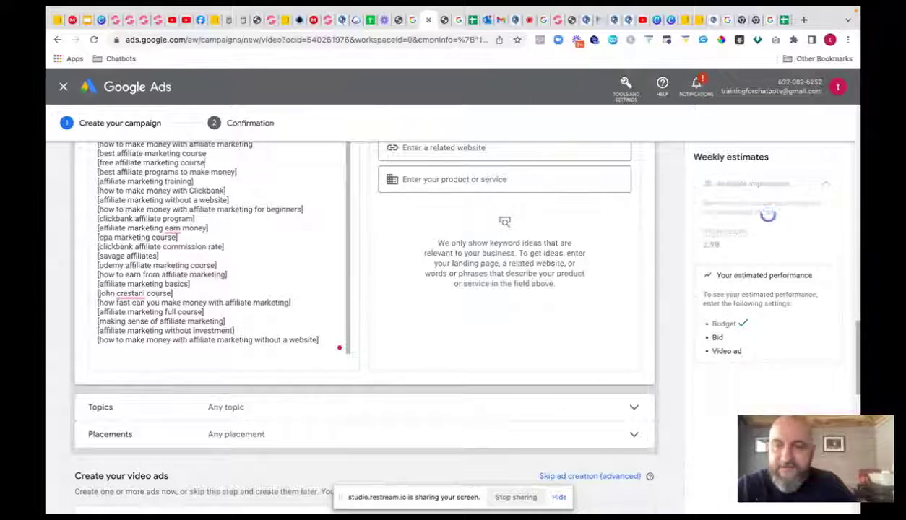
click(207, 162)
text(])
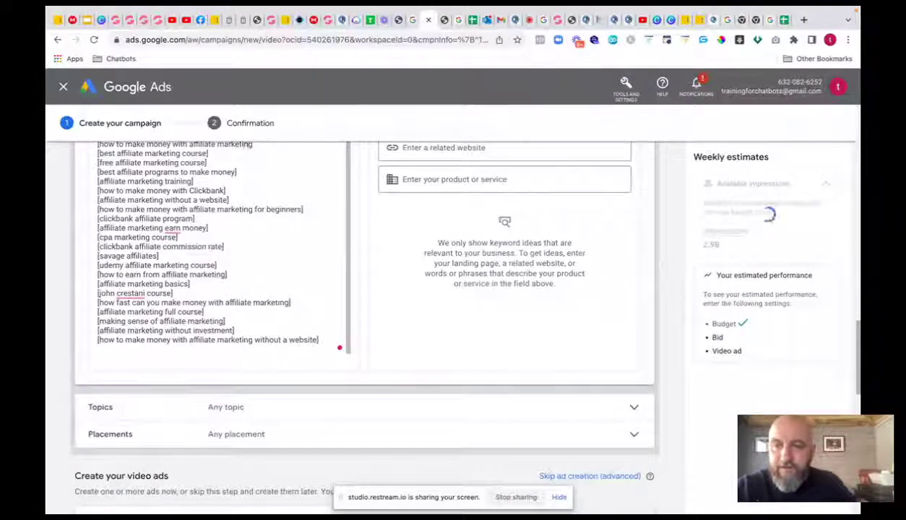
text(])
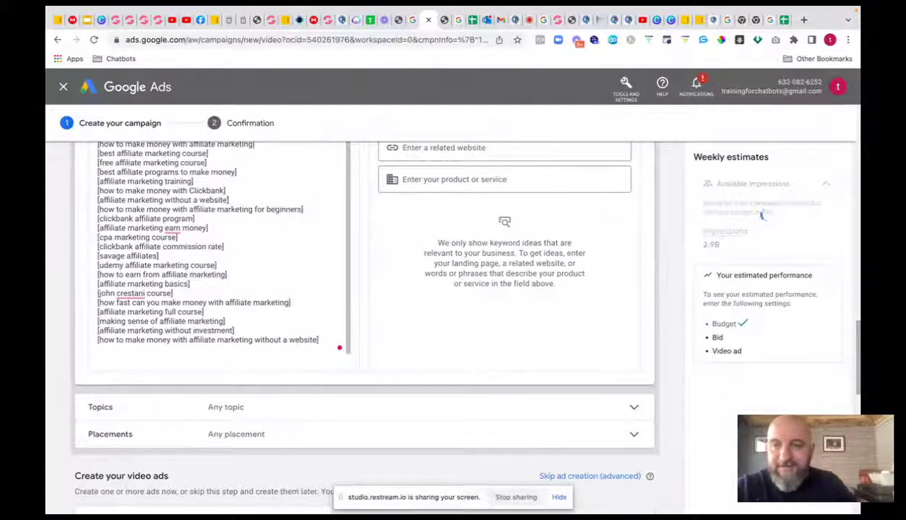
- Close 'affiliate marketing course', 'make money with affiliate marketing' and 'learn affiliate marketing' with ']'
scroll(260, 297, up, 3)
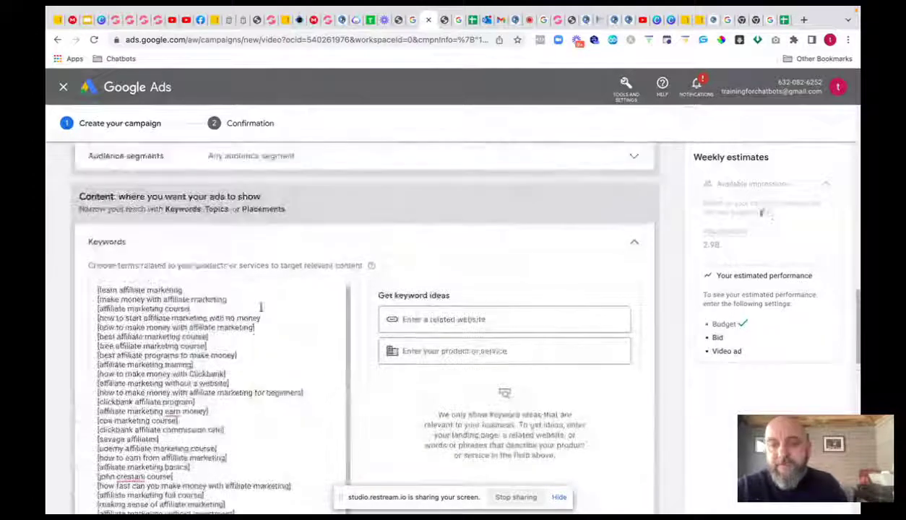
click(204, 307)
text(])
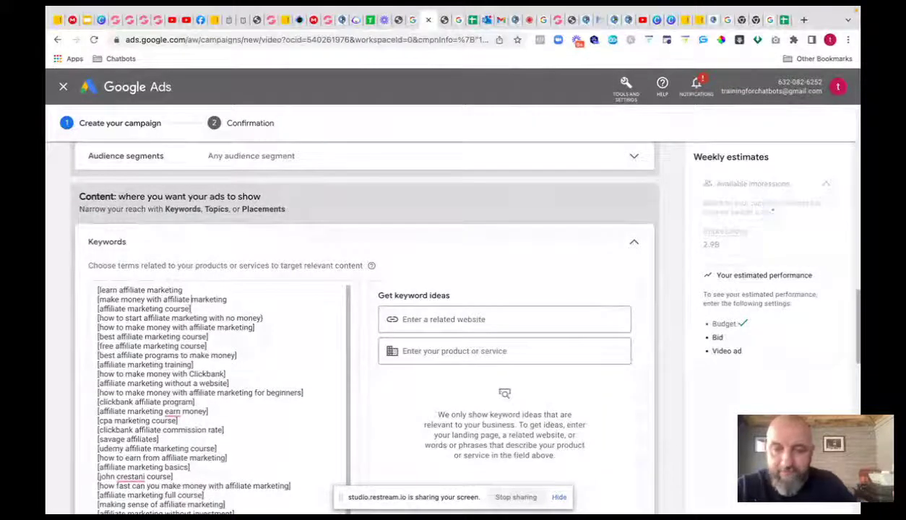
click(227, 300)
text(])
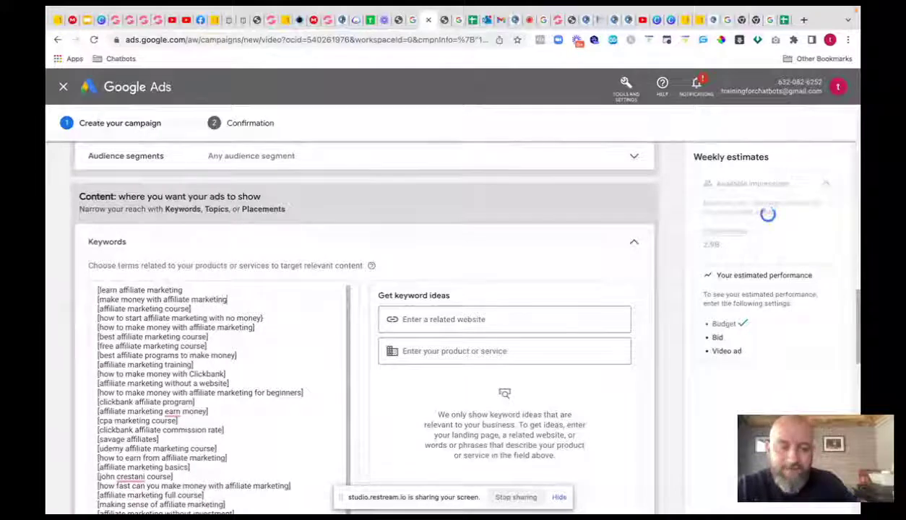
click(222, 291)
text(])
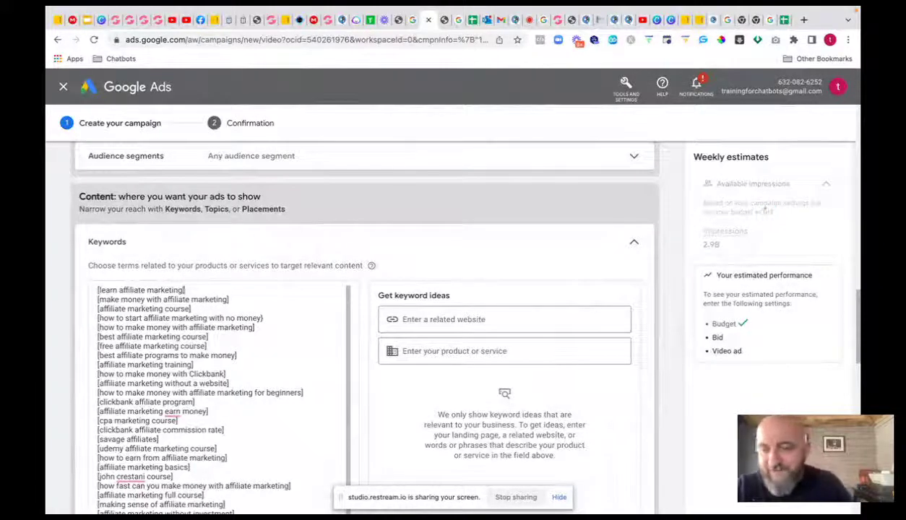
scroll(220, 311, down, 5)
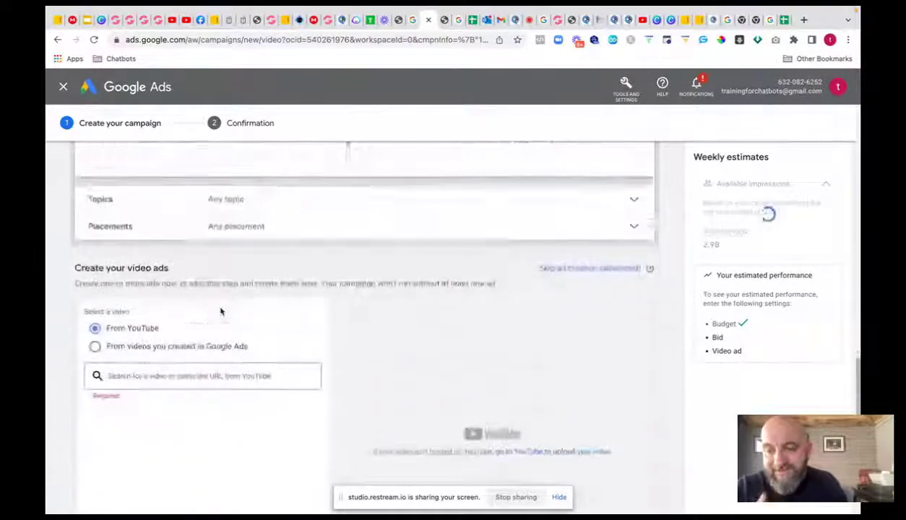
scroll(221, 311, down, 1)
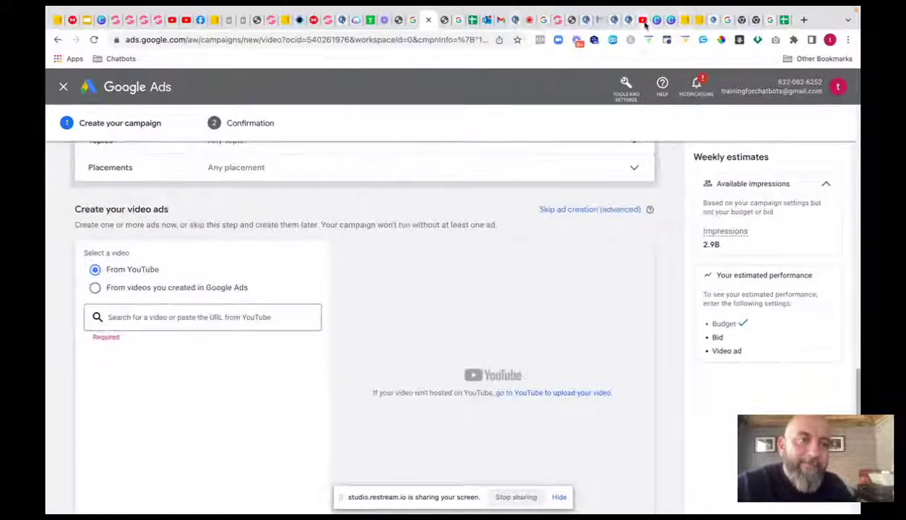
- Publish the 5573618 restream video in YouTube Studio as unlisted, then return to Google Ads
click(644, 22)
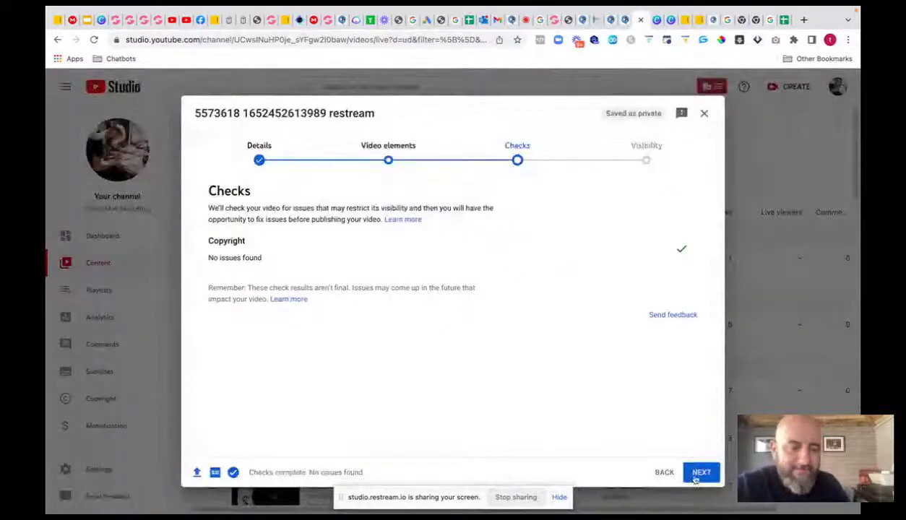
click(698, 472)
click(700, 473)
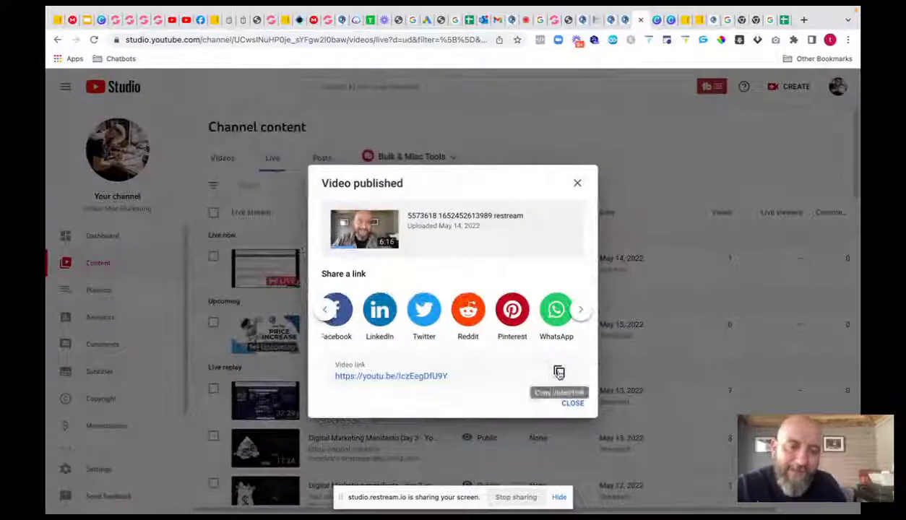
click(419, 21)
- Attach the published restream video's YouTube link and choose the skippable in-stream ad format
click(174, 316)
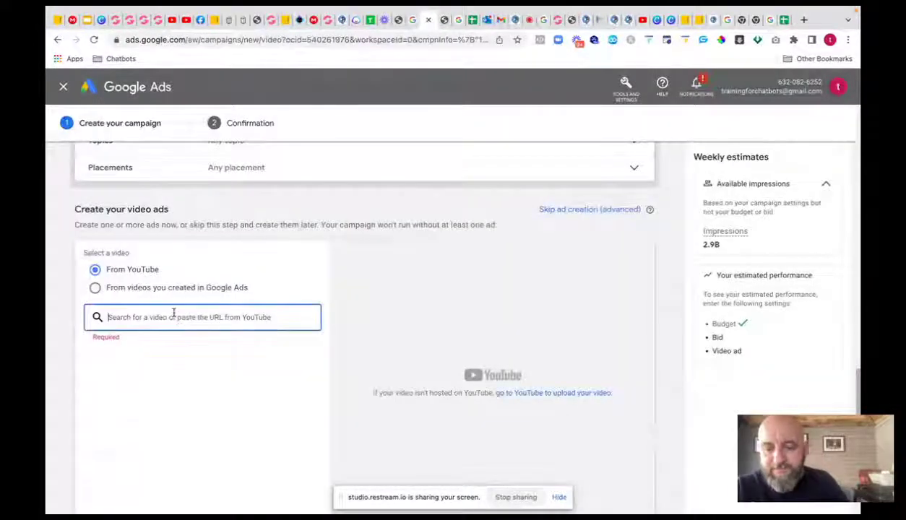
key(ctrl+v)
scroll(170, 336, down, 1)
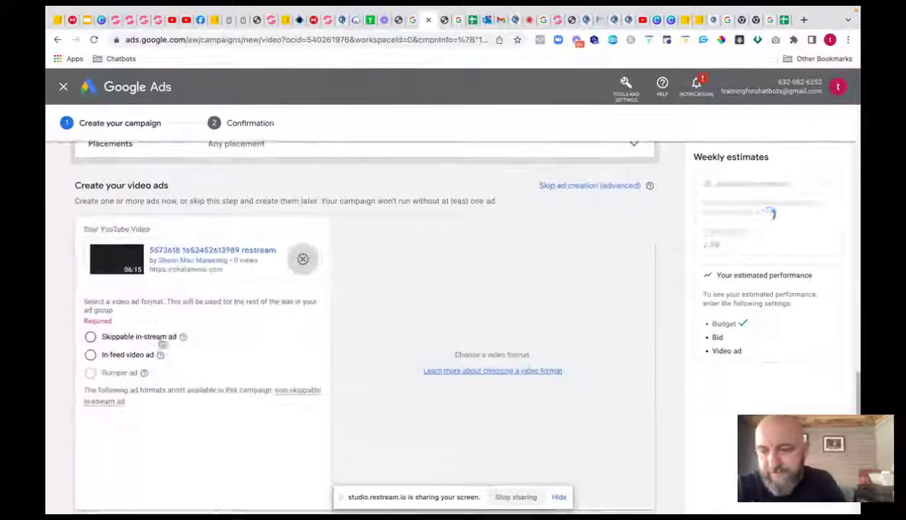
click(109, 306)
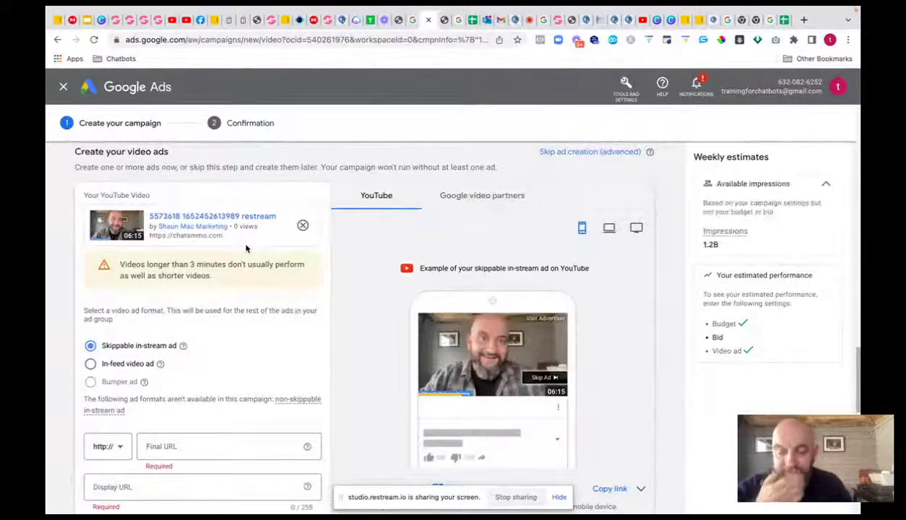
- Reload GroovePages and check the Affiliate Giveaway paid page's publish settings for its chatammo.com domain
click(547, 21)
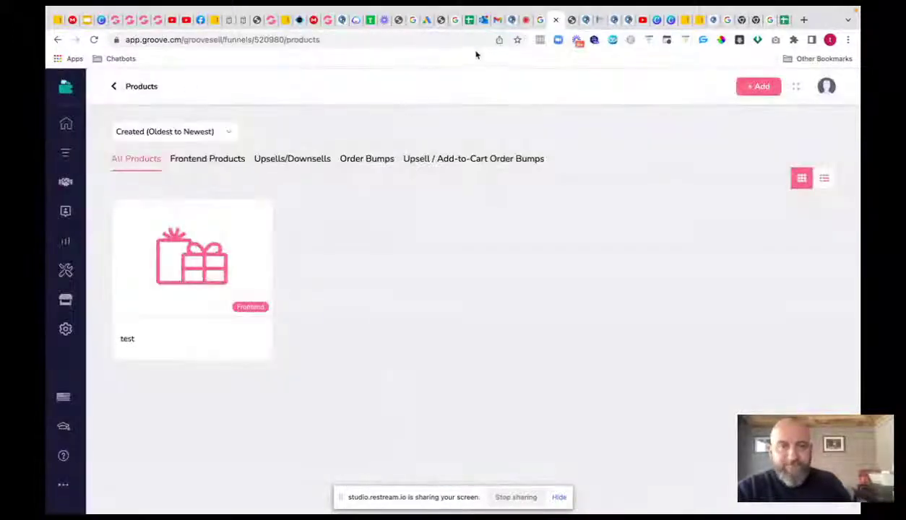
click(320, 20)
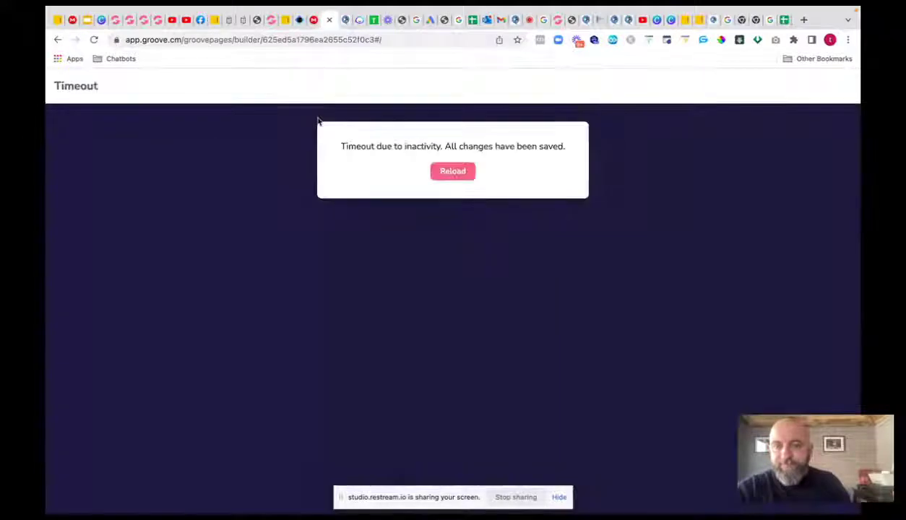
click(448, 174)
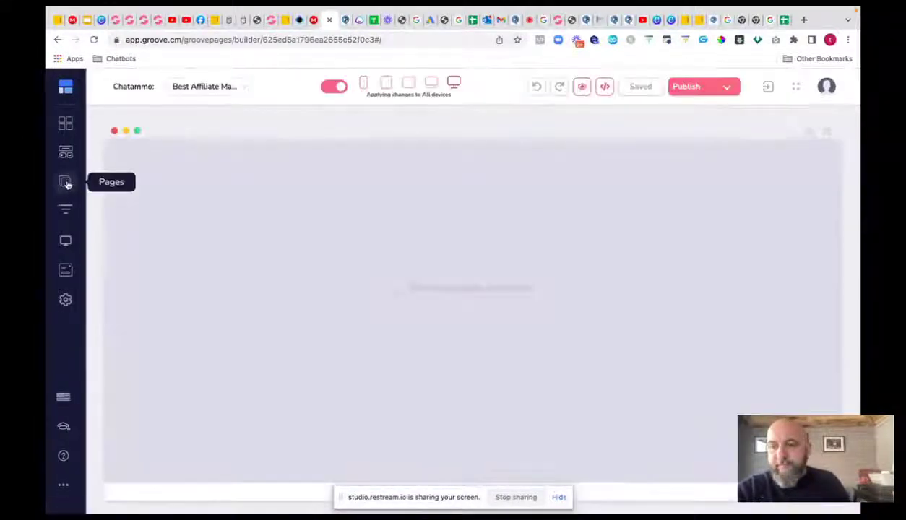
click(66, 181)
scroll(165, 290, down, 6)
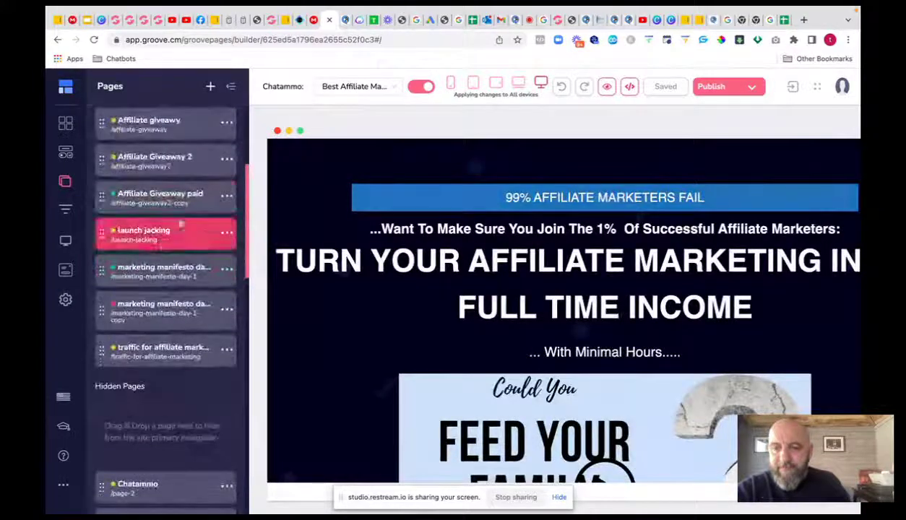
click(160, 197)
click(751, 89)
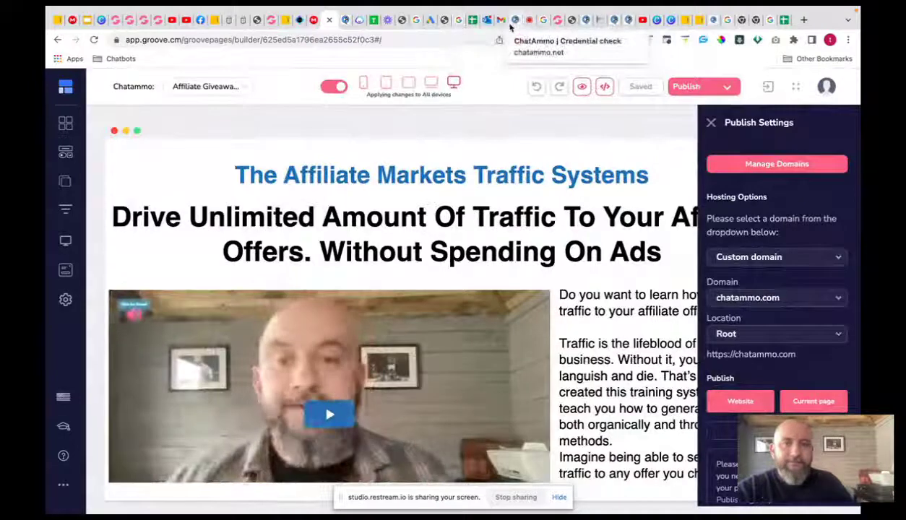
- Set final URL chatammo.com/affiliate-giveaway2-copy, display URL chatammo.com/affiliate-giveaway2, and enable call-to-action
click(427, 23)
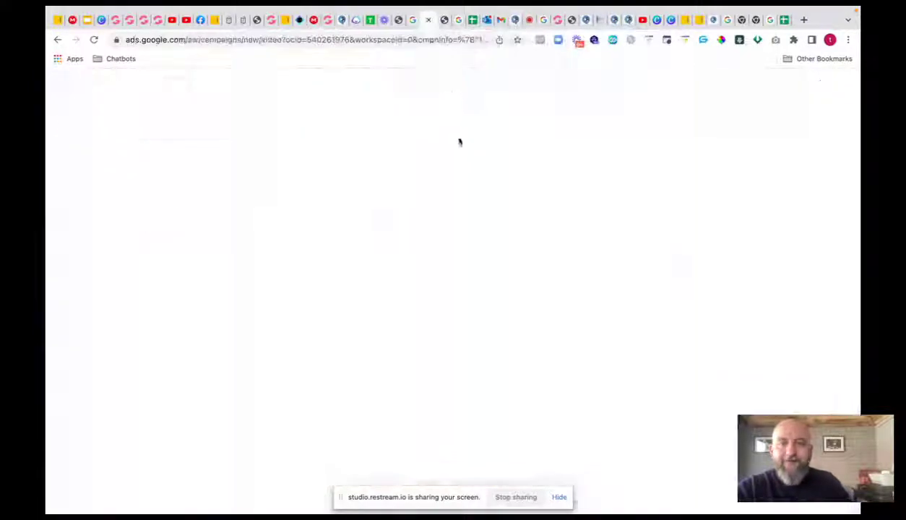
click(177, 448)
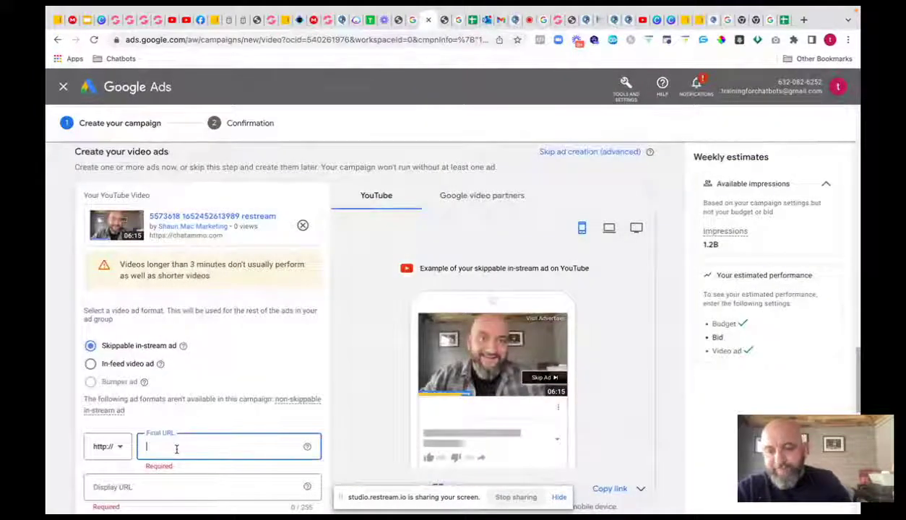
text(chatammo.com/affiliate-giveaway2-copy)
scroll(198, 356, down, 3)
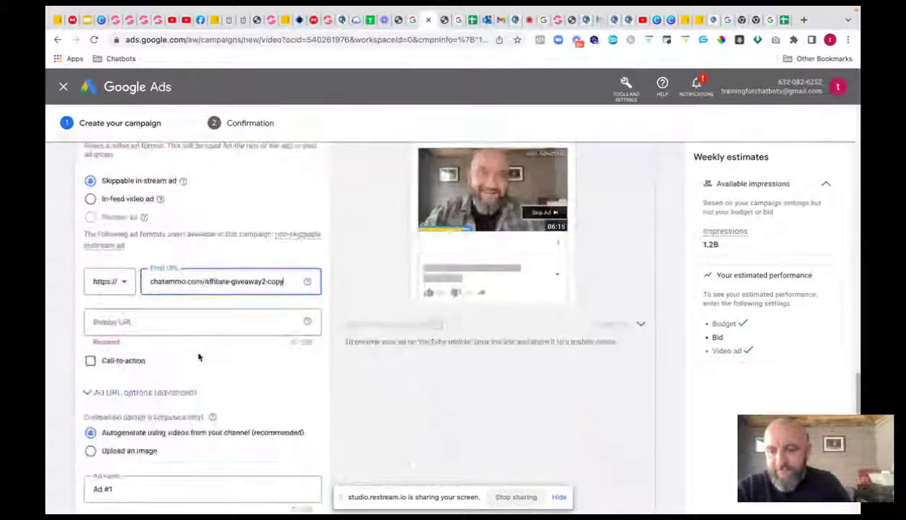
click(141, 302)
text(chatammo.com/affiliate-giveaway2-copy)
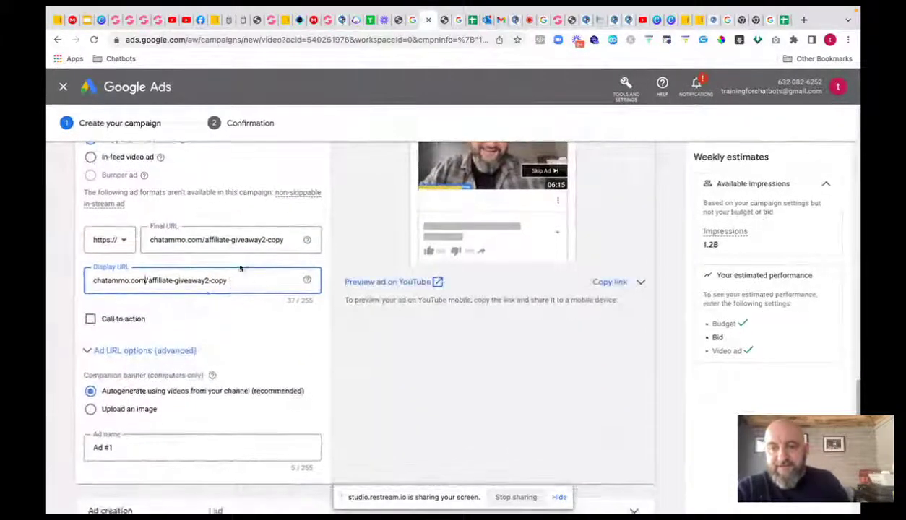
key(BackSpace)
key(BackSpace)
key(BackSpace)
key(BackSpace)
key(BackSpace)
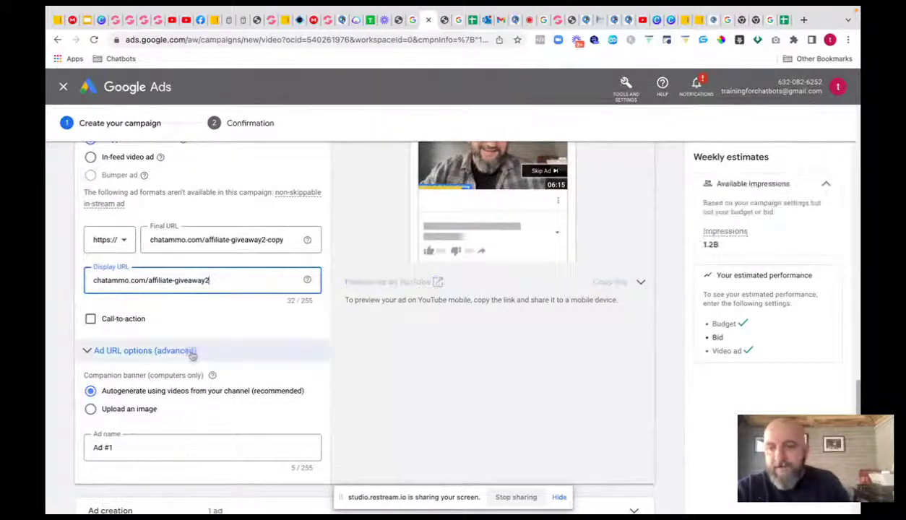
click(91, 318)
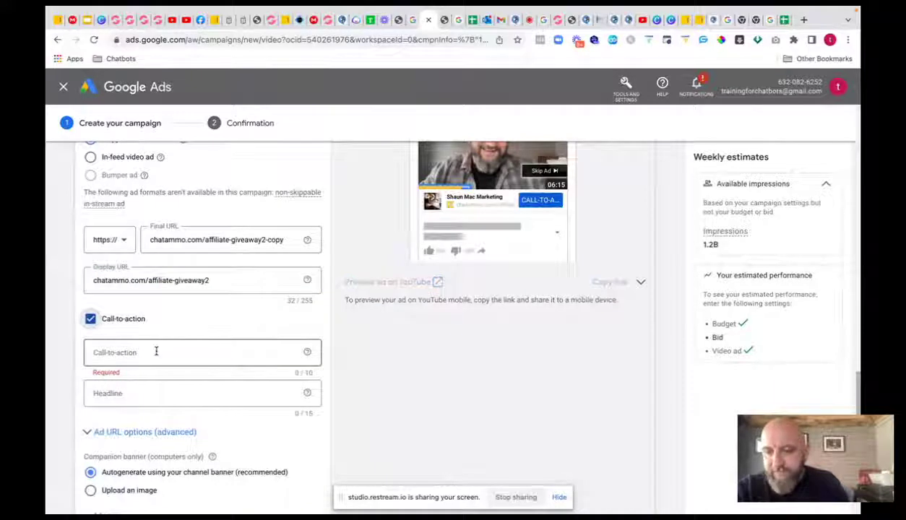
- Choose 'Learn more' as the call-to-action and enter the headline 'Best Affiliate'
click(156, 350)
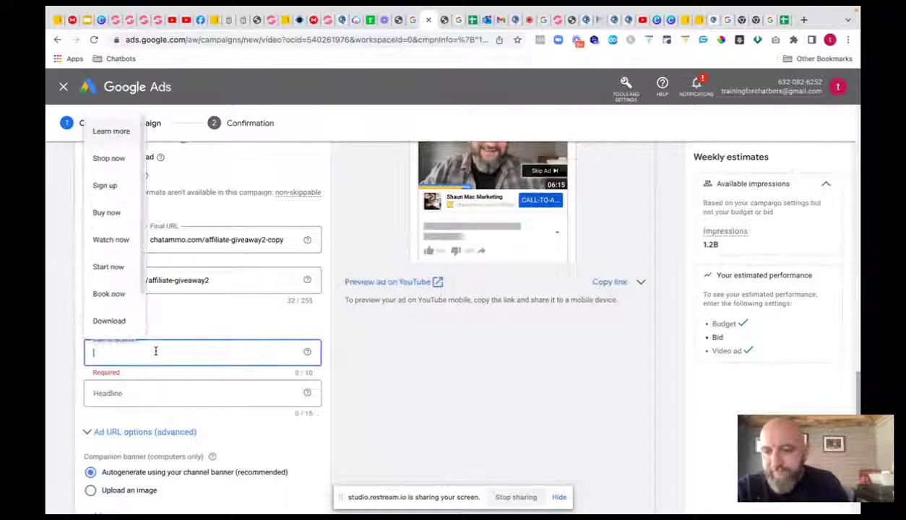
click(115, 133)
click(129, 394)
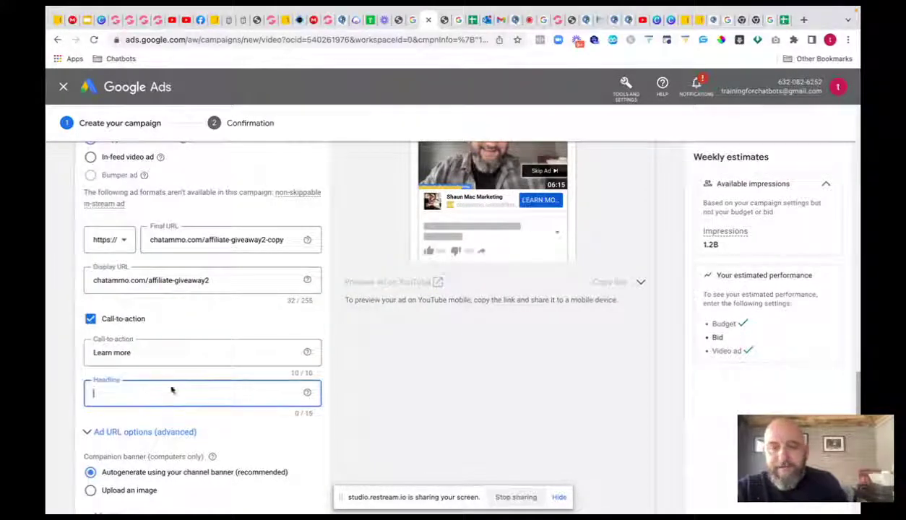
text(b)
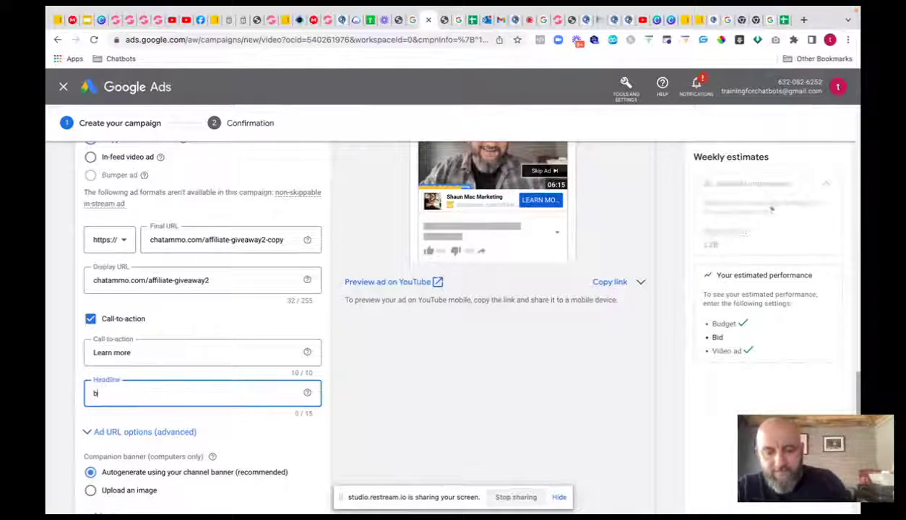
text(est affiliate)
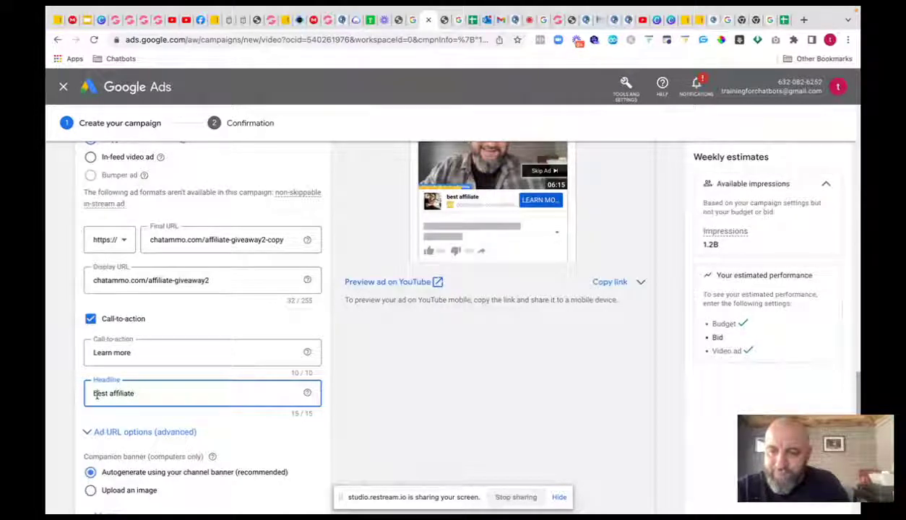
key(BackSpace)
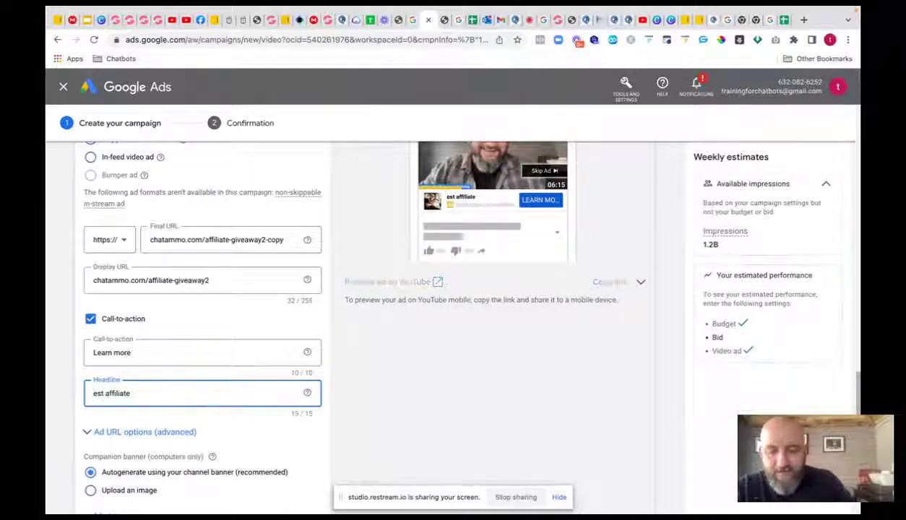
text(B)
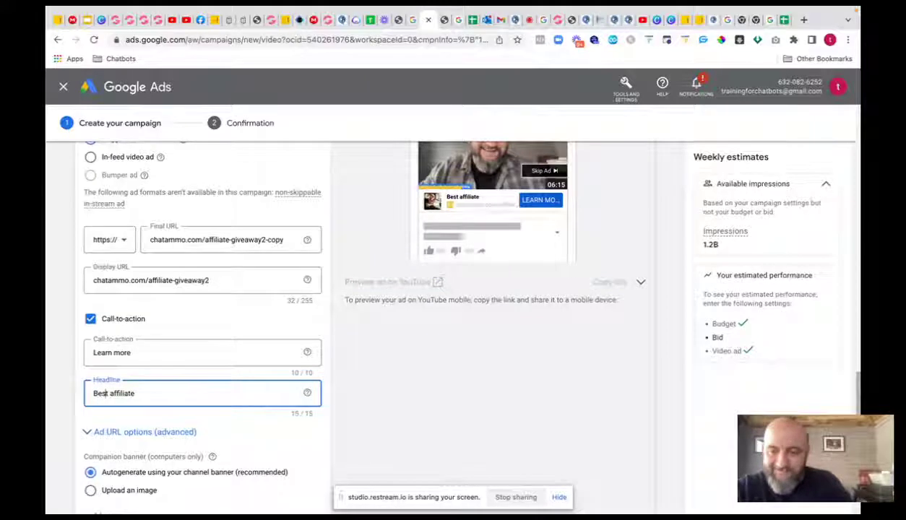
key(BackSpace)
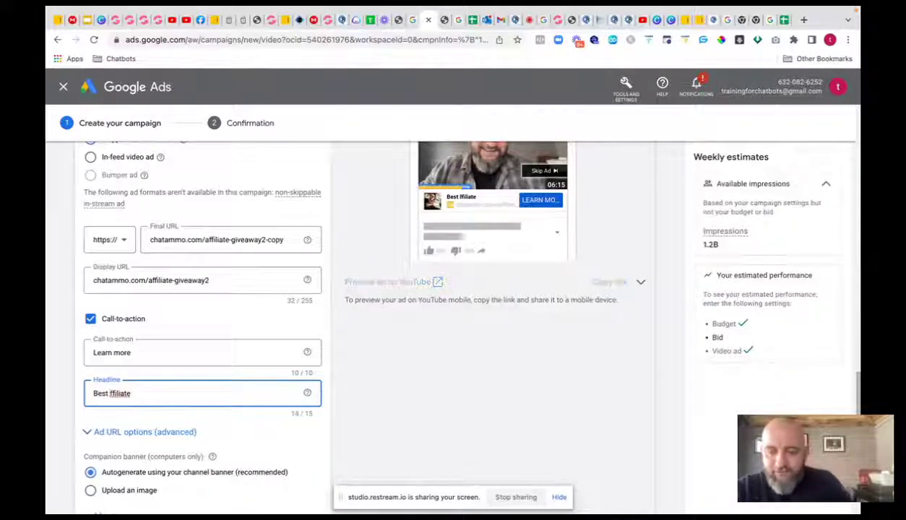
text(A)
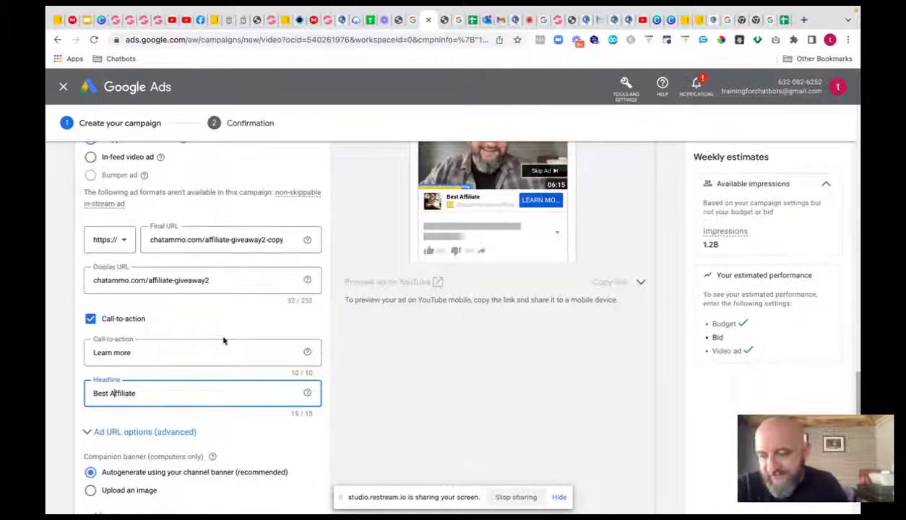
- Replace the headline text with 'Training'
scroll(223, 340, down, 2)
scroll(225, 342, up, 2)
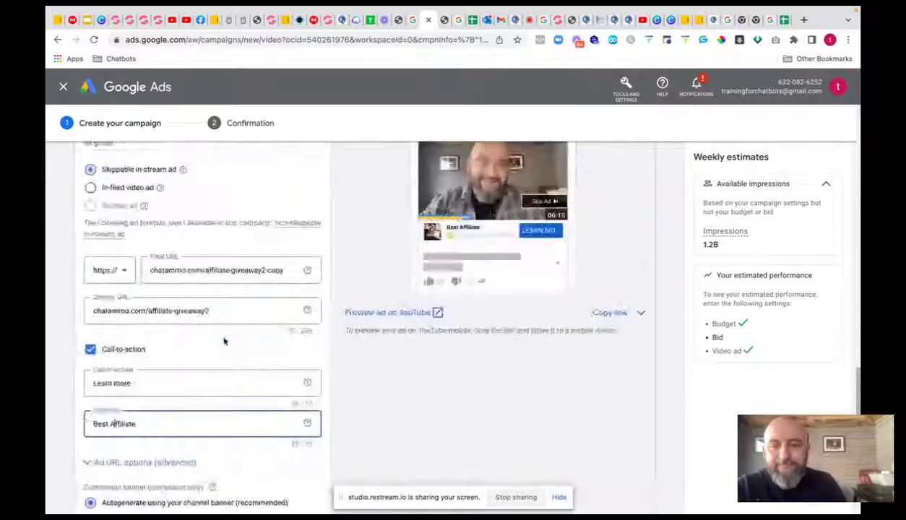
scroll(224, 341, down, 1)
drag(137, 402, 85, 403)
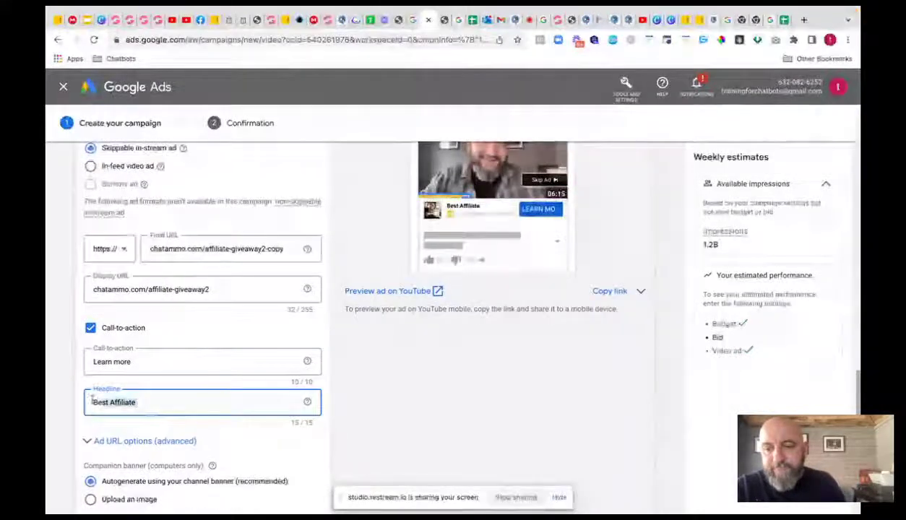
text(Tra)
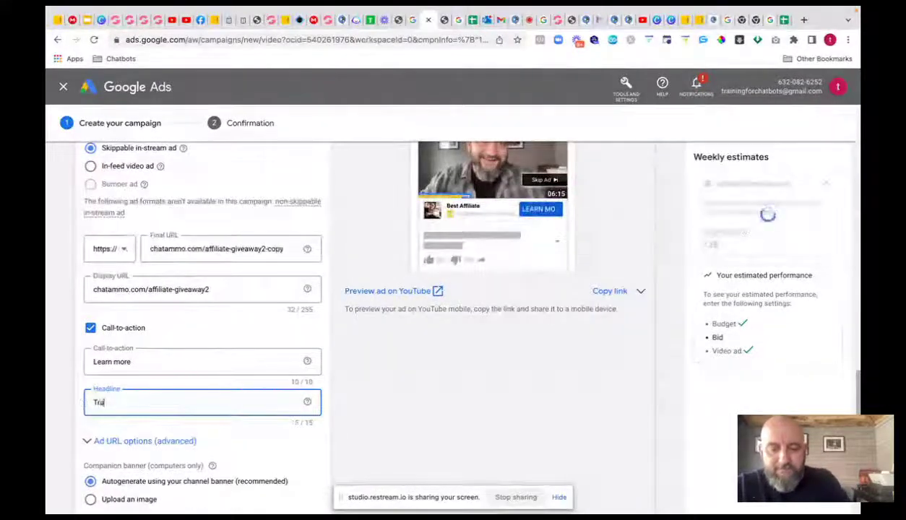
text(ining)
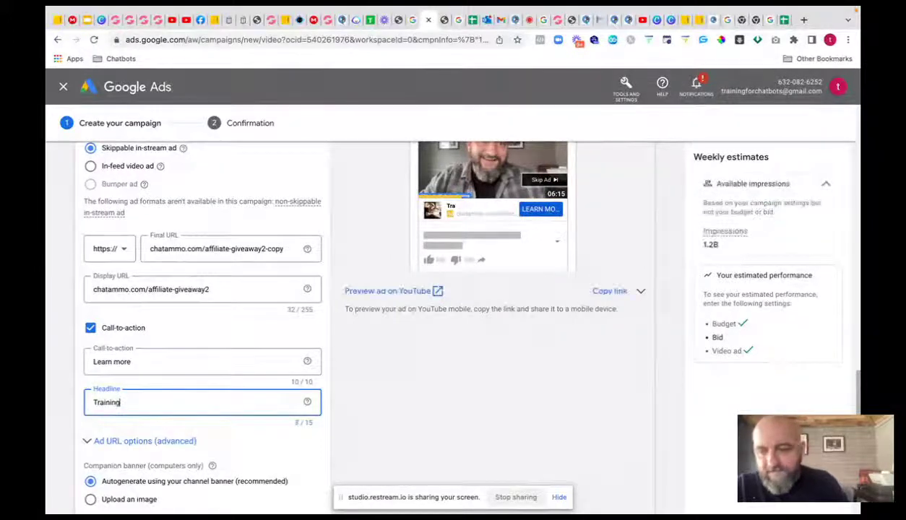
scroll(116, 383, down, 3)
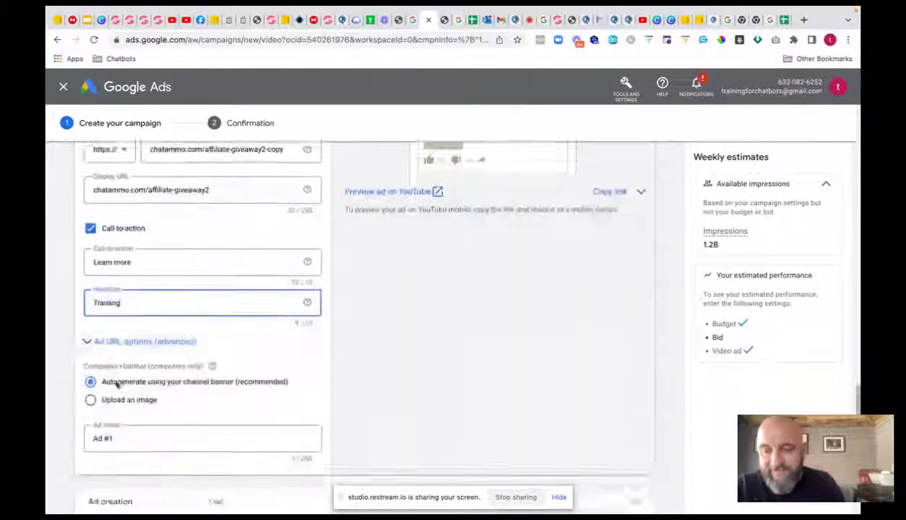
- Rename the ad from 'Ad #1' to '$7 affiliate'
click(117, 287)
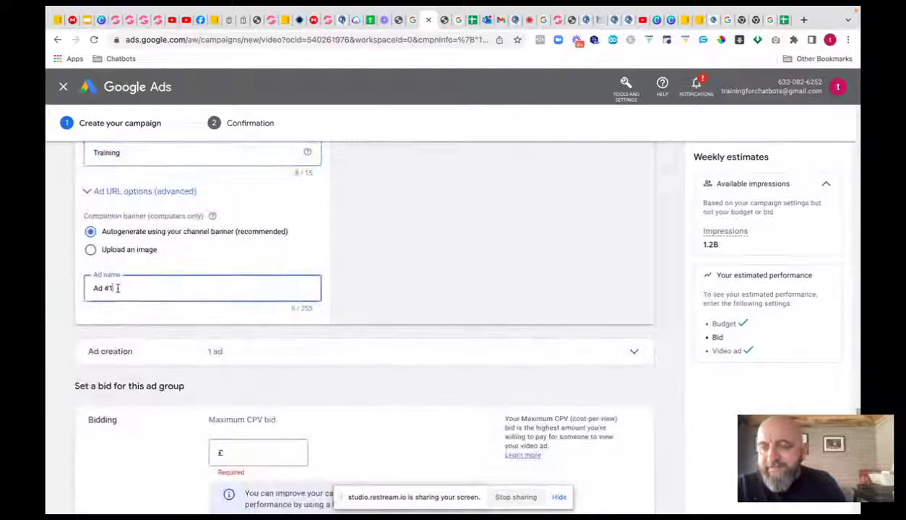
drag(117, 288, 69, 288)
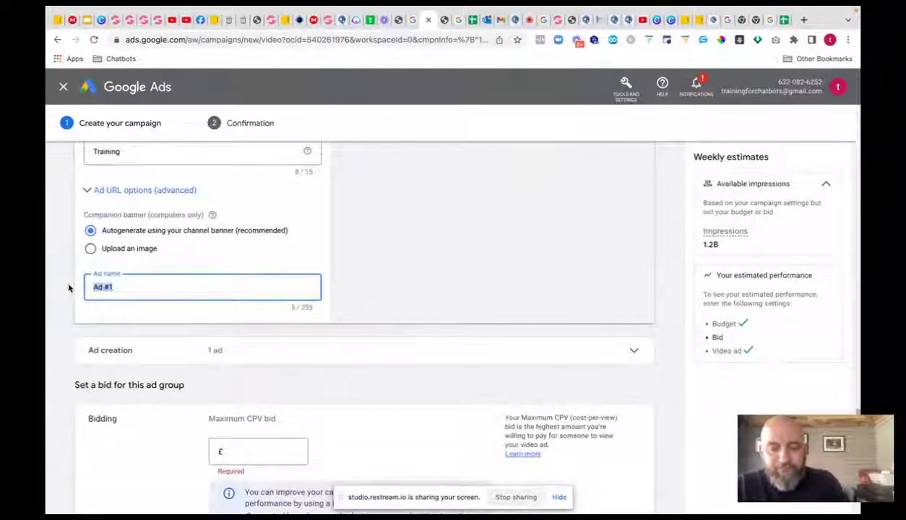
text($7 a)
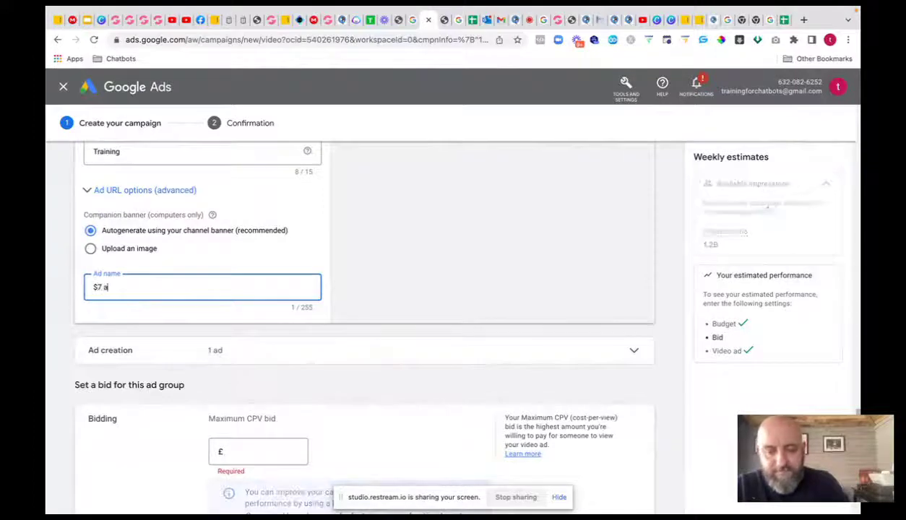
text(ffiliate)
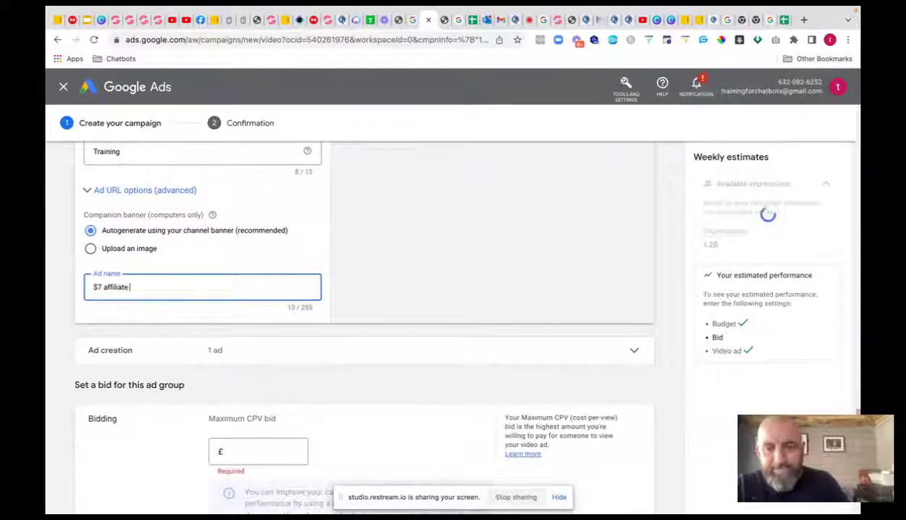
scroll(286, 417, down, 1)
scroll(285, 418, down, 3)
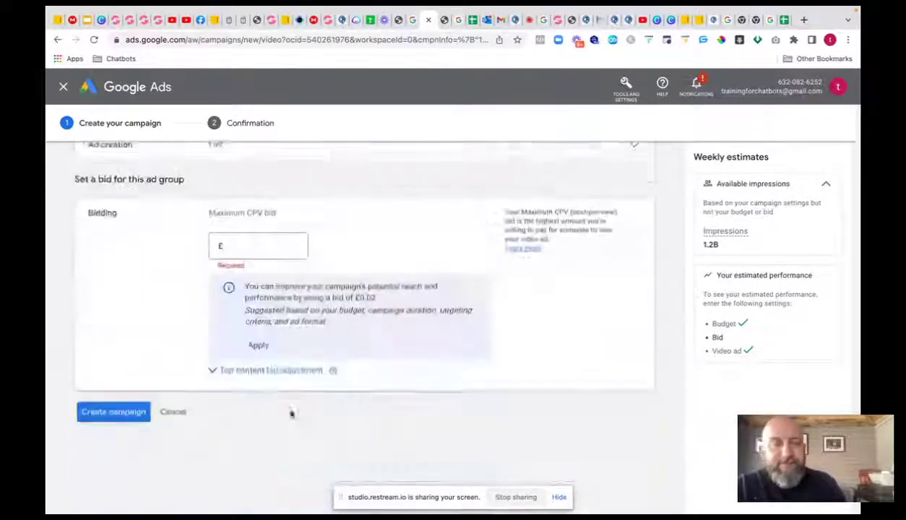
scroll(340, 370, up, 3)
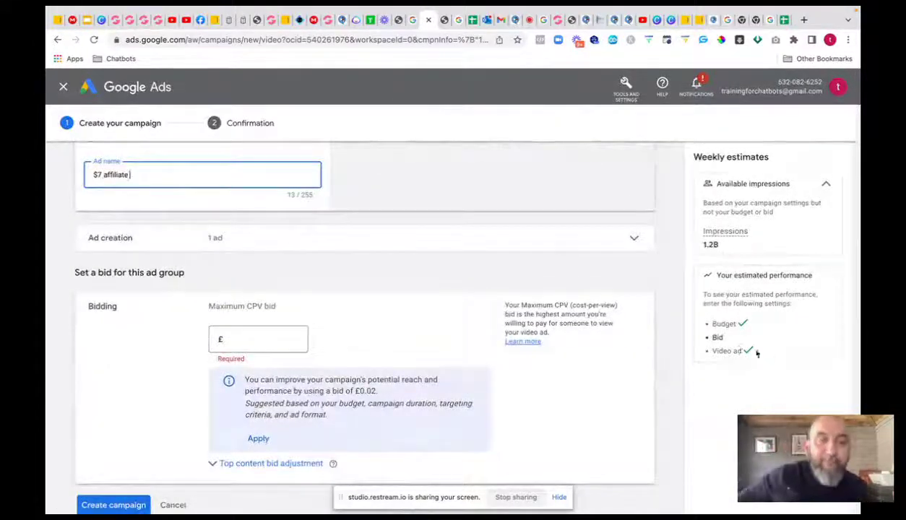
- Set the maximum CPV bid to £0.50
click(254, 341)
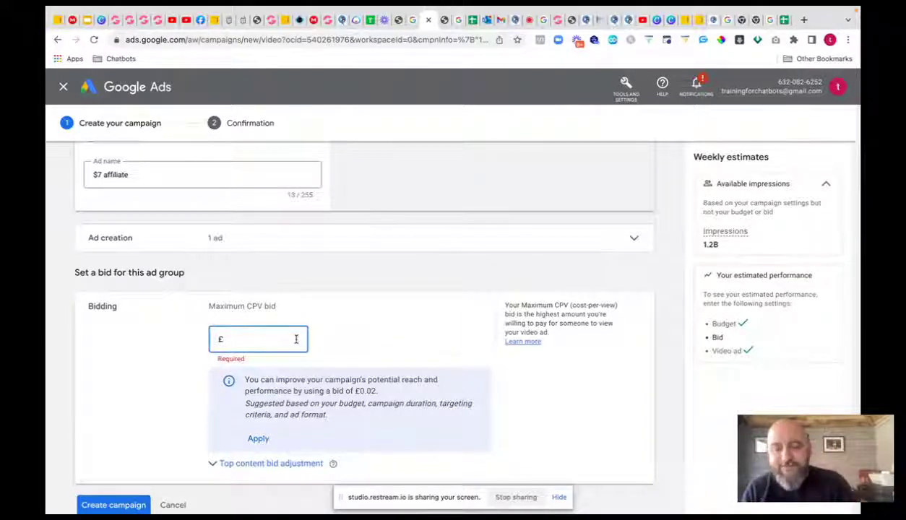
text(50.00)
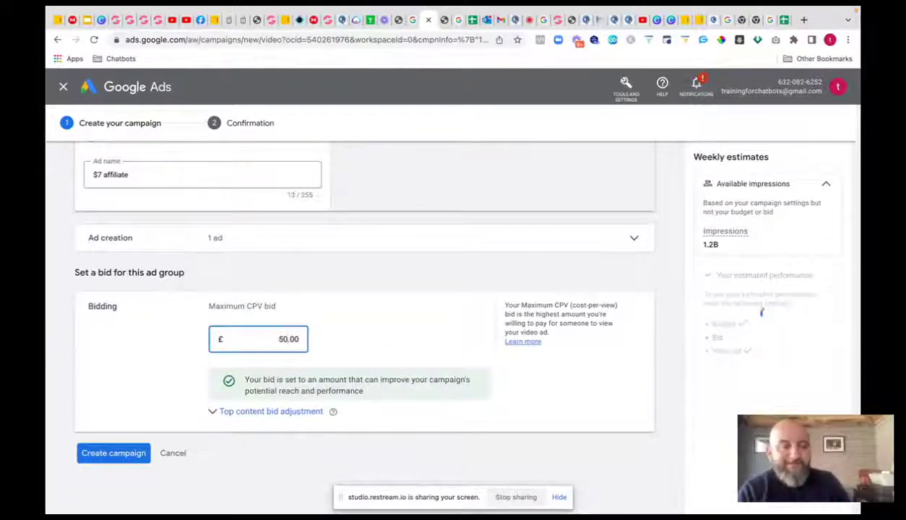
scroll(285, 345, down, 2)
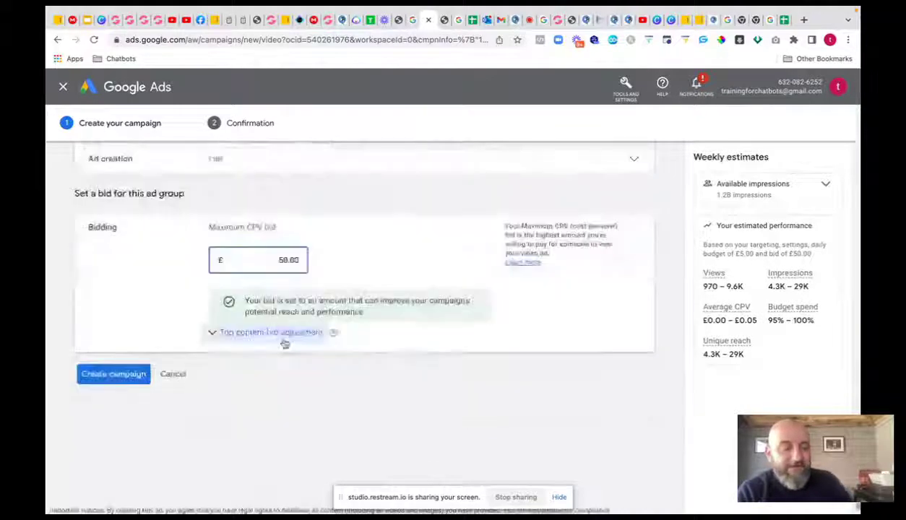
click(287, 235)
key(BackSpace)
key(BackSpace)
text(6)
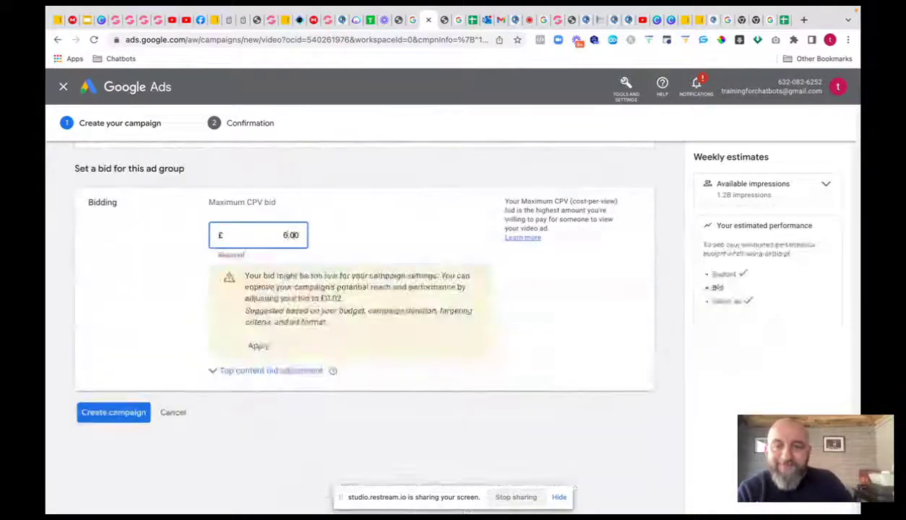
key(BackSpace)
text(0.5)
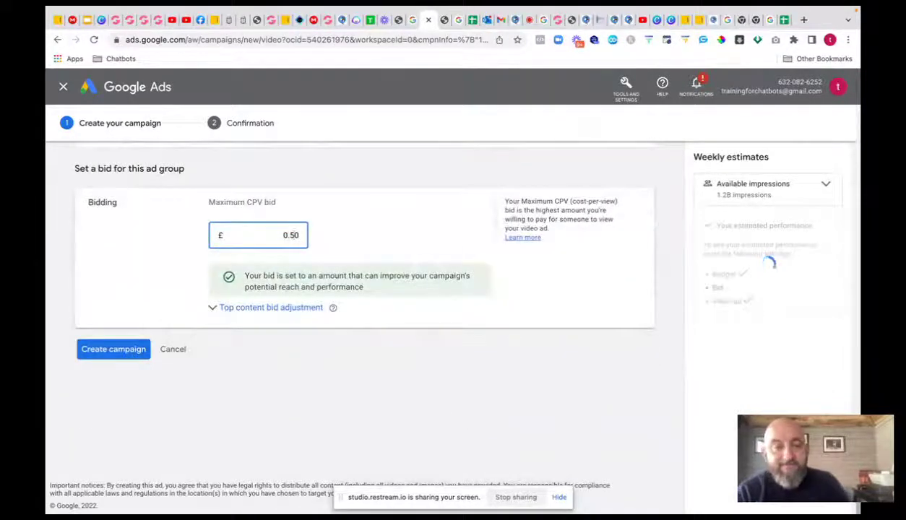
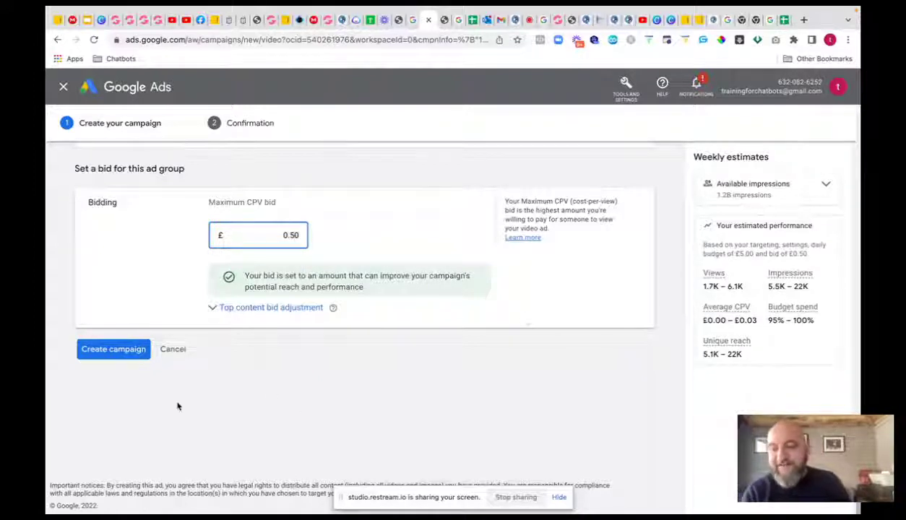
- Delete the rejected [john crestani course] keyword and its leftover empty line from the keyword list
click(112, 351)
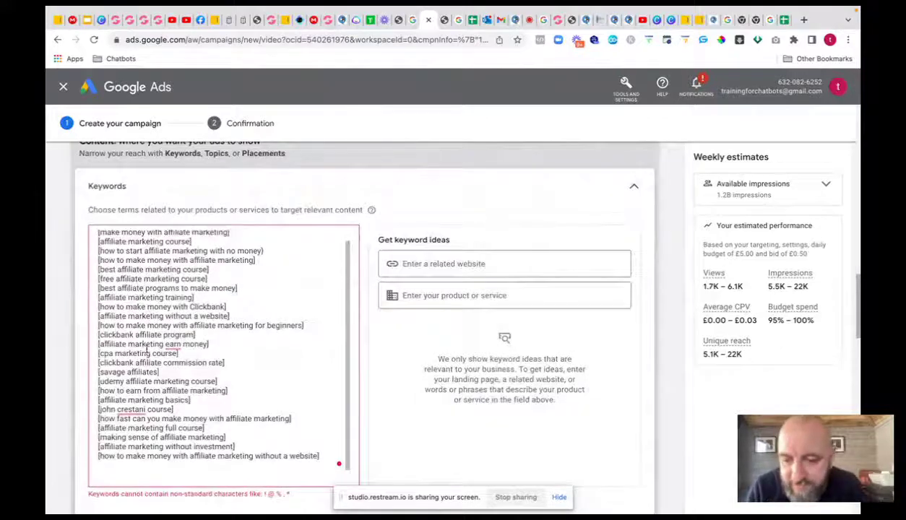
scroll(147, 347, down, 1)
scroll(147, 347, down, 2)
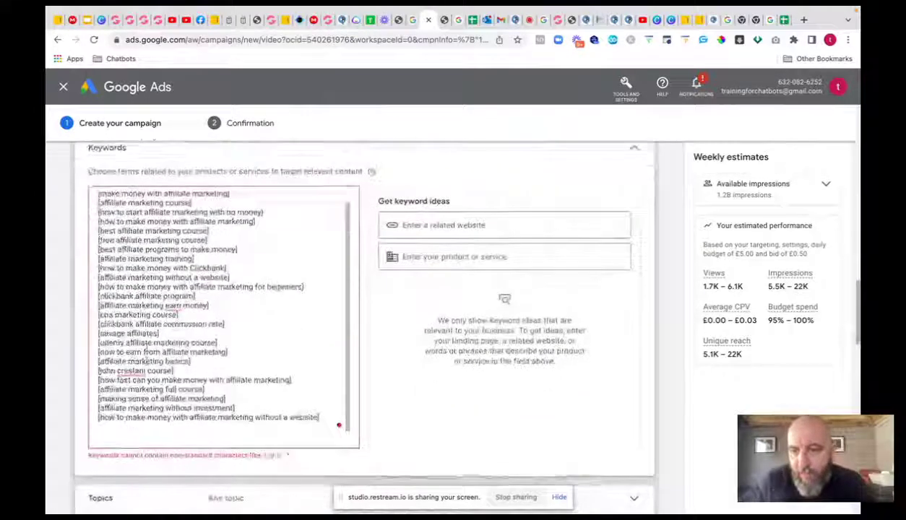
click(147, 358)
text(i)
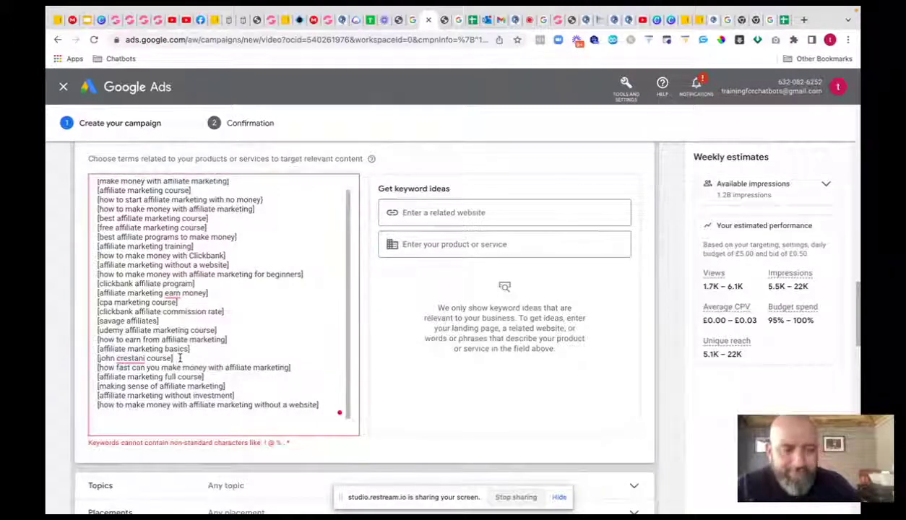
key(BackSpace)
key(BackSpace)
key(BackSpace)
key(BackSpace)
key(BackSpace)
key(BackSpace)
key(BackSpace)
key(BackSpace)
key(BackSpace)
key(BackSpace)
key(BackSpace)
key(BackSpace)
key(BackSpace)
key(BackSpace)
key(BackSpace)
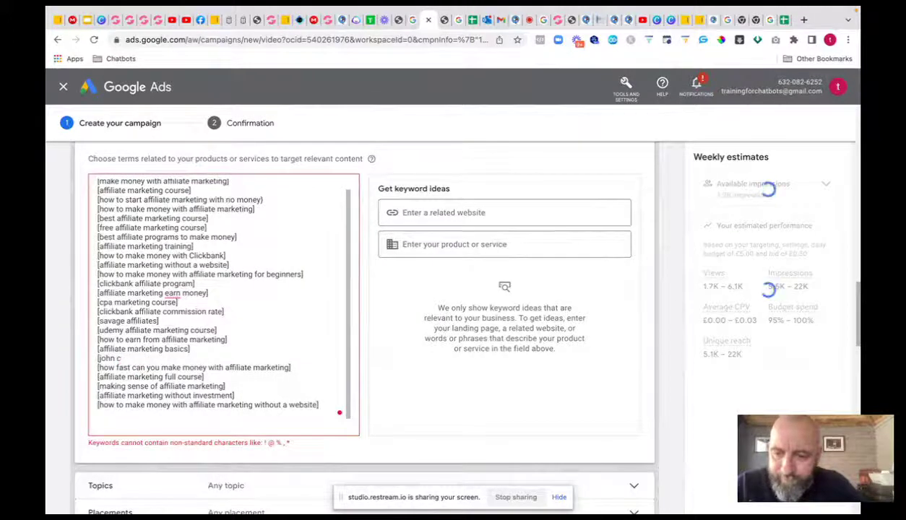
key(BackSpace)
key(BackSpace)
key(BackSpace)
key(BackSpace)
key(BackSpace)
key(BackSpace)
key(BackSpace)
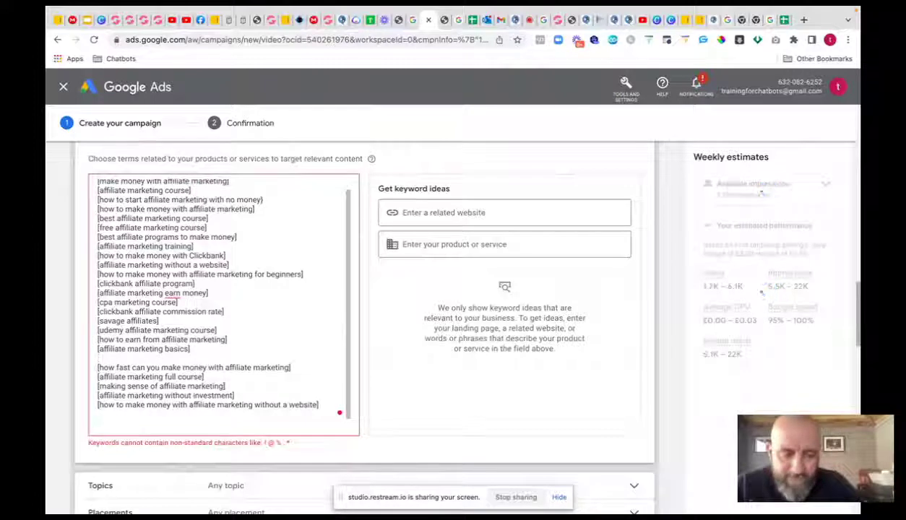
key(BackSpace)
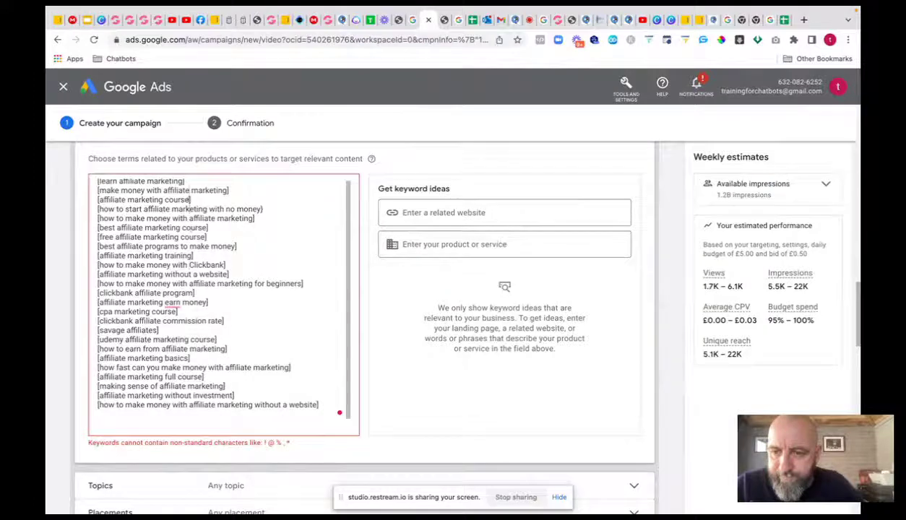
click(97, 182)
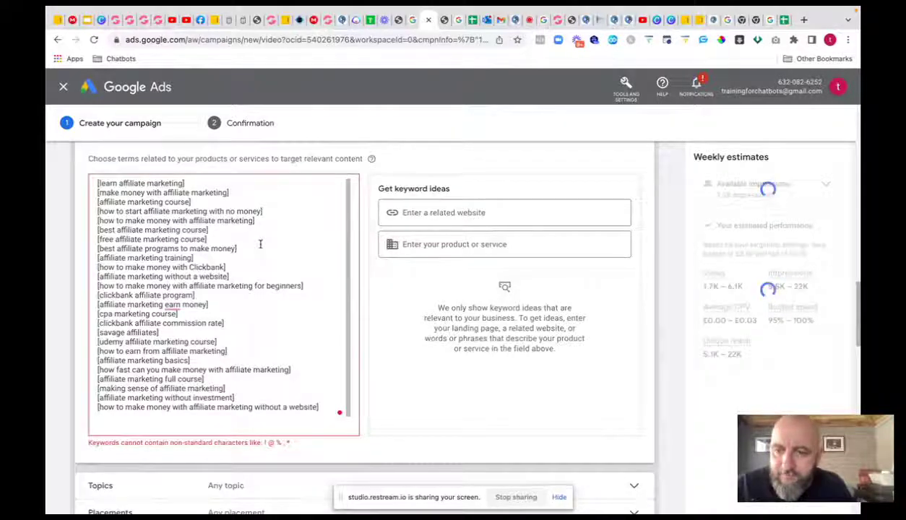
- Create the video campaign and continue from the confirmation to its ad groups page
scroll(412, 329, down, 1)
scroll(413, 330, down, 10)
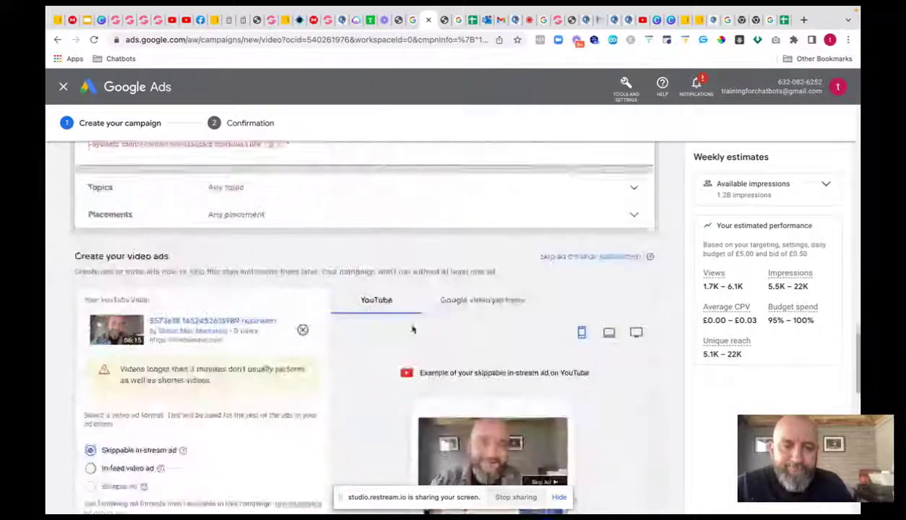
scroll(413, 330, down, 5)
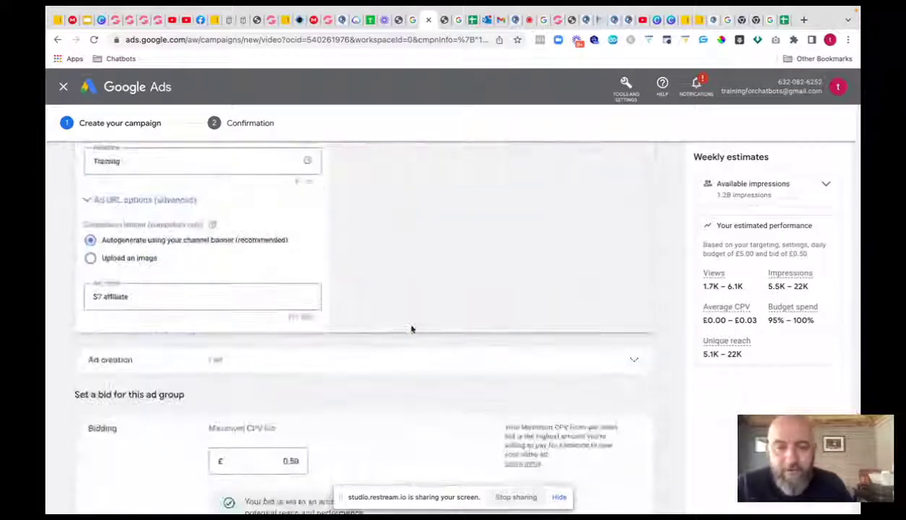
click(91, 352)
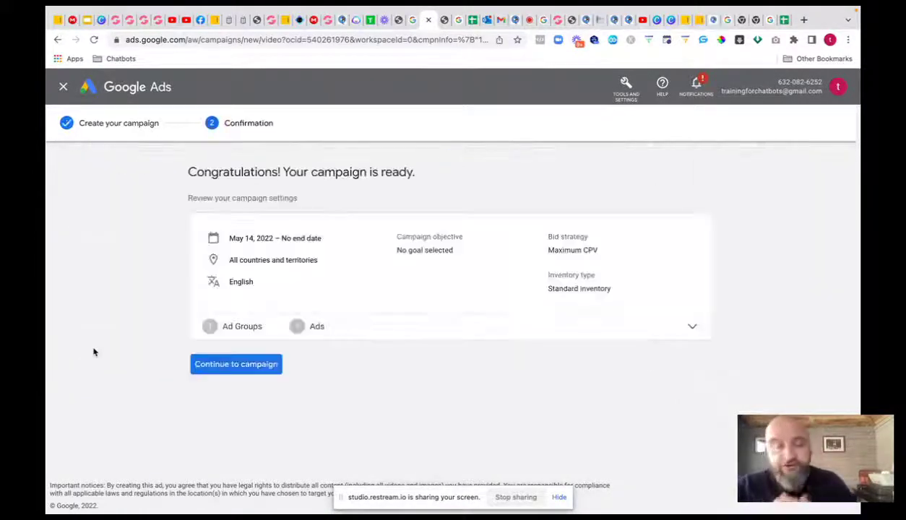
click(208, 365)
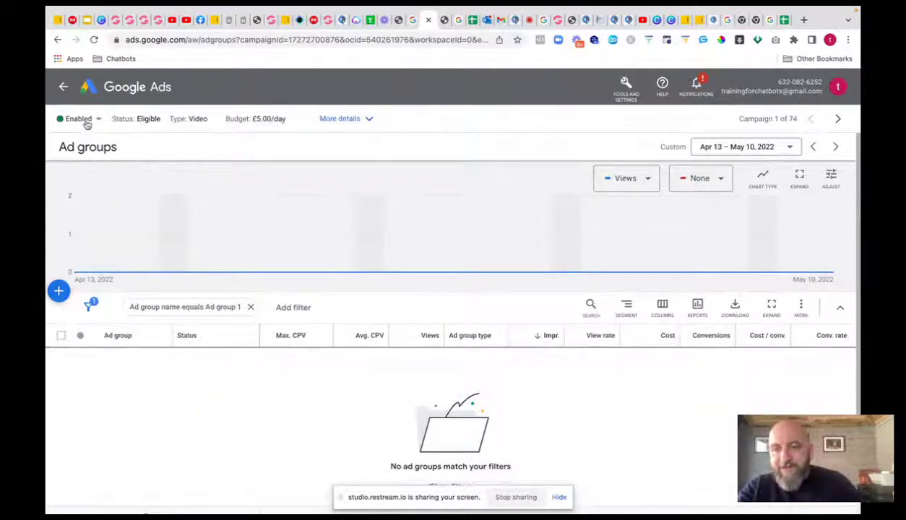
- Review the 7 affiliate campaign overview and its 7 dollar affiliate ad group
click(63, 87)
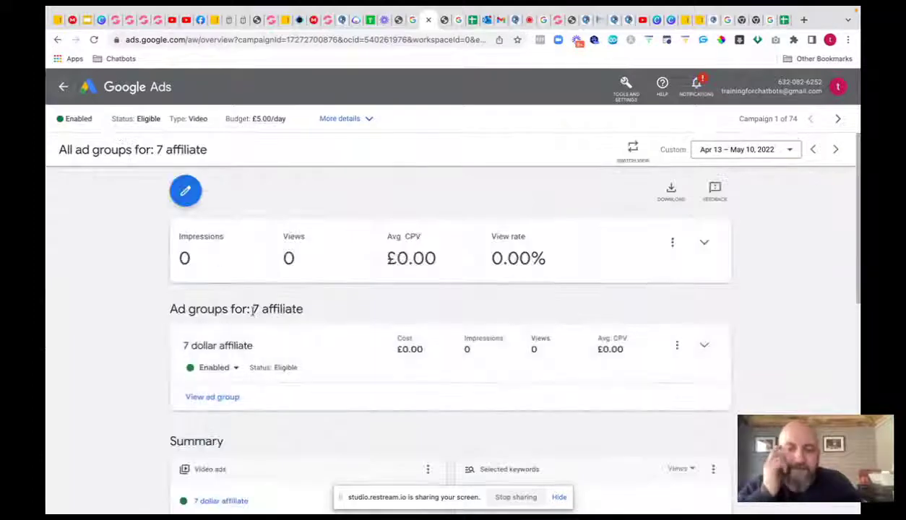
scroll(253, 312, down, 4)
scroll(253, 313, up, 3)
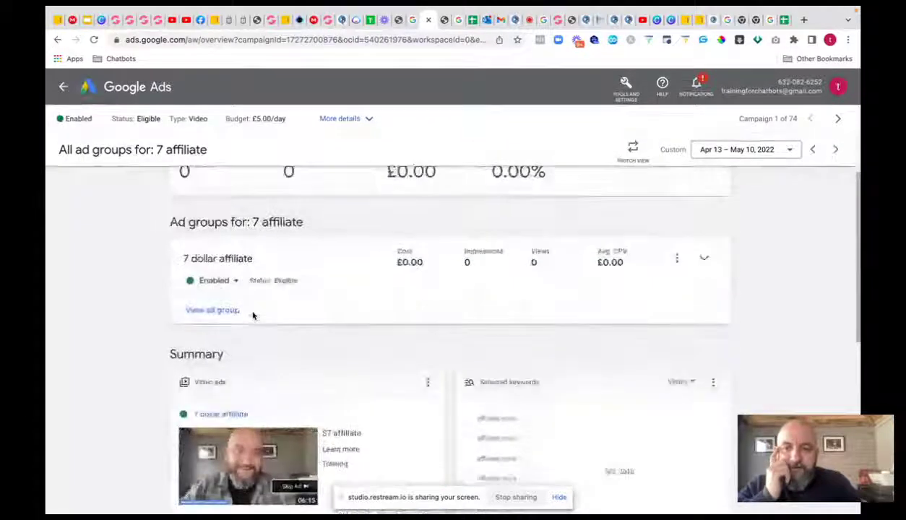
scroll(253, 315, up, 1)
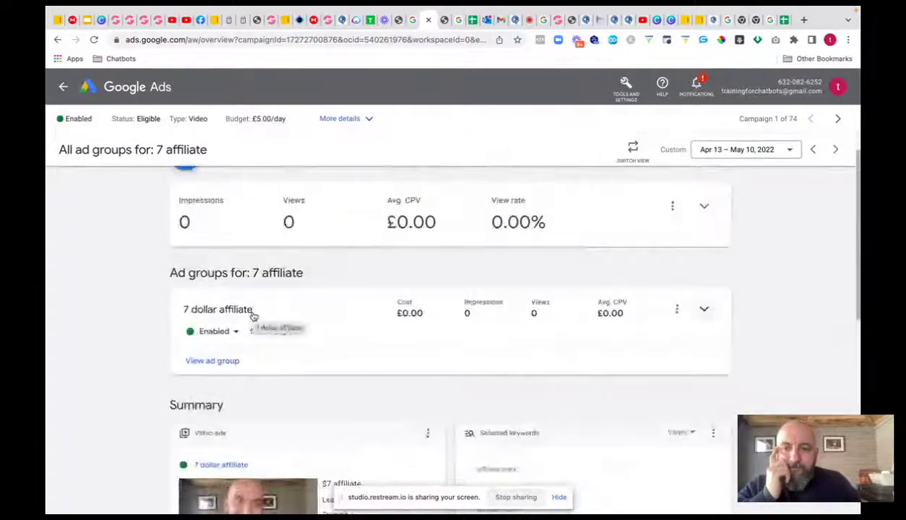
scroll(356, 320, down, 1)
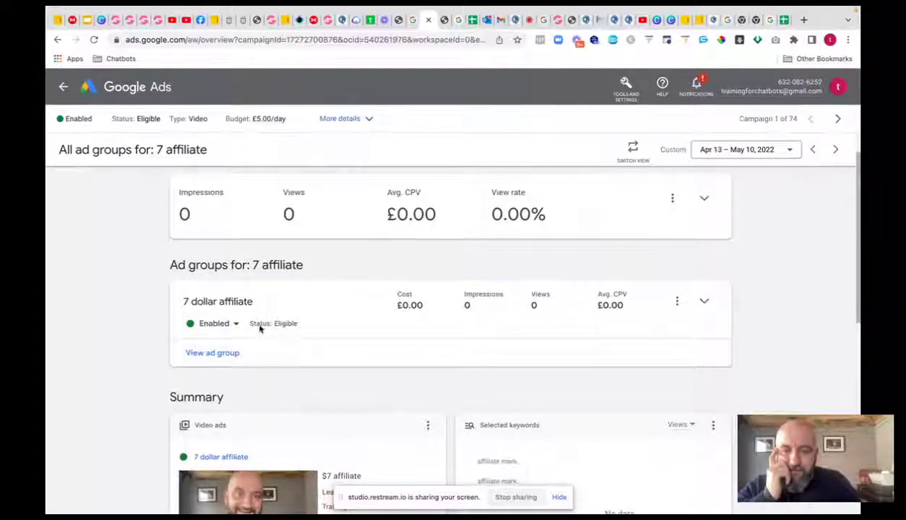
scroll(249, 323, down, 1)
click(219, 348)
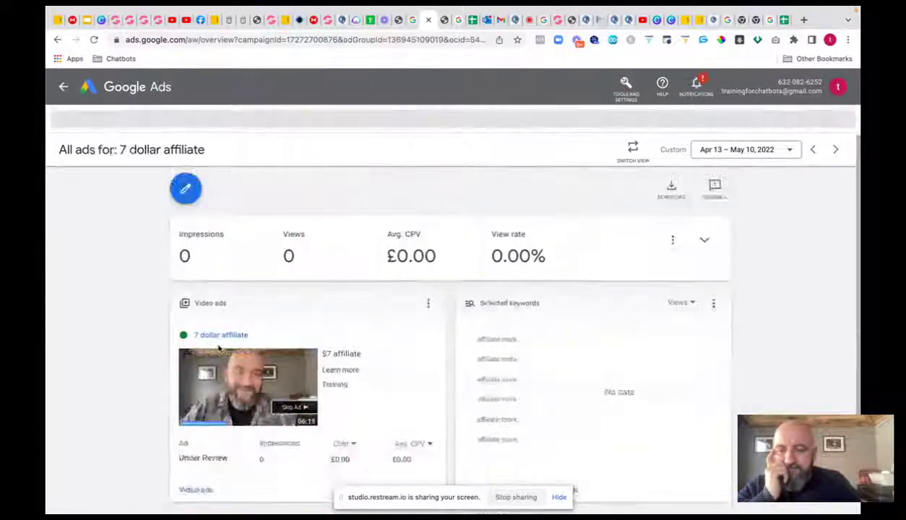
scroll(226, 303, down, 1)
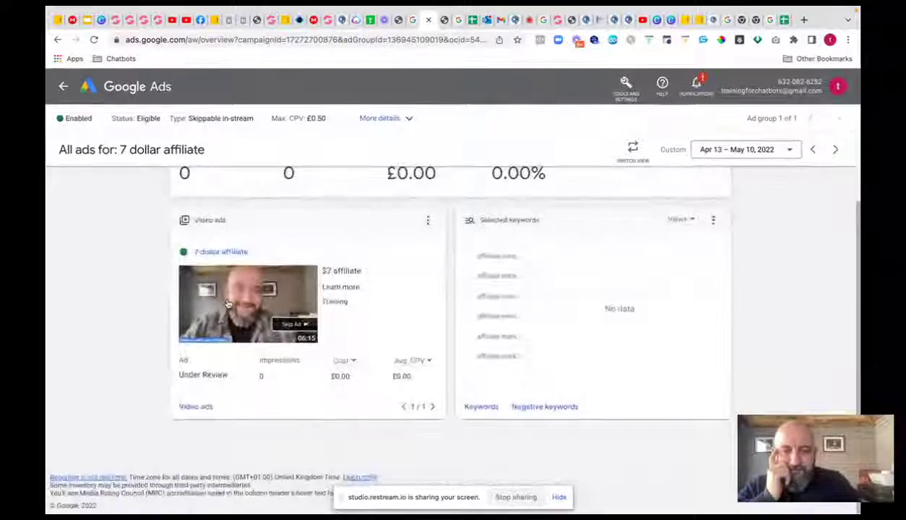
scroll(225, 301, up, 1)
scroll(181, 260, down, 1)
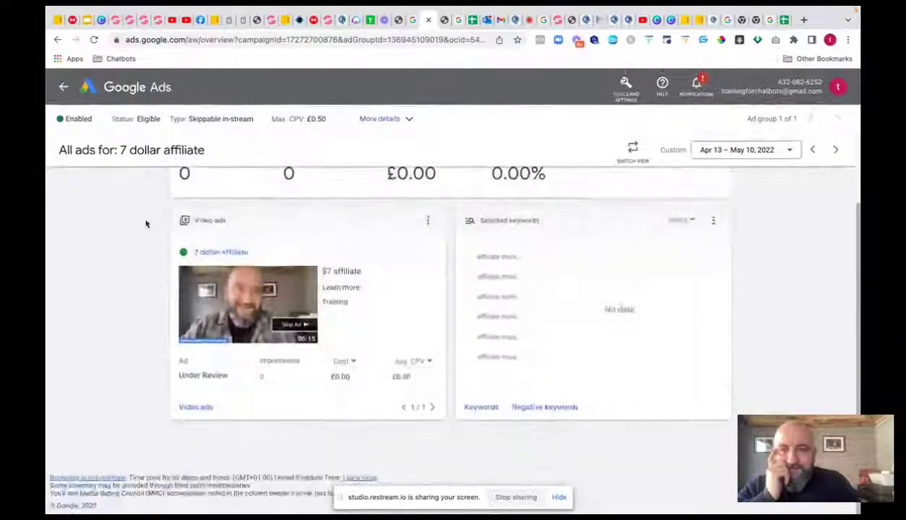
- Go back through the ad groups overview to the All campaigns list
click(59, 40)
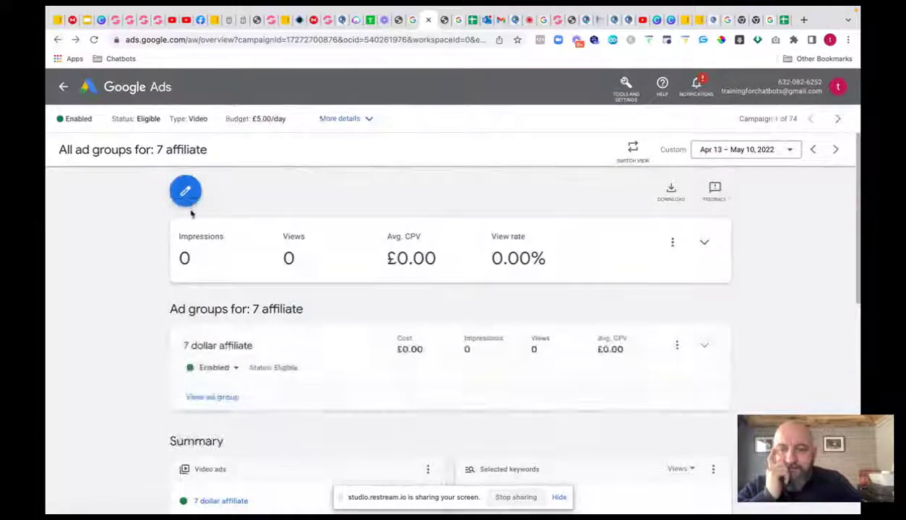
scroll(190, 210, down, 3)
scroll(190, 210, up, 1)
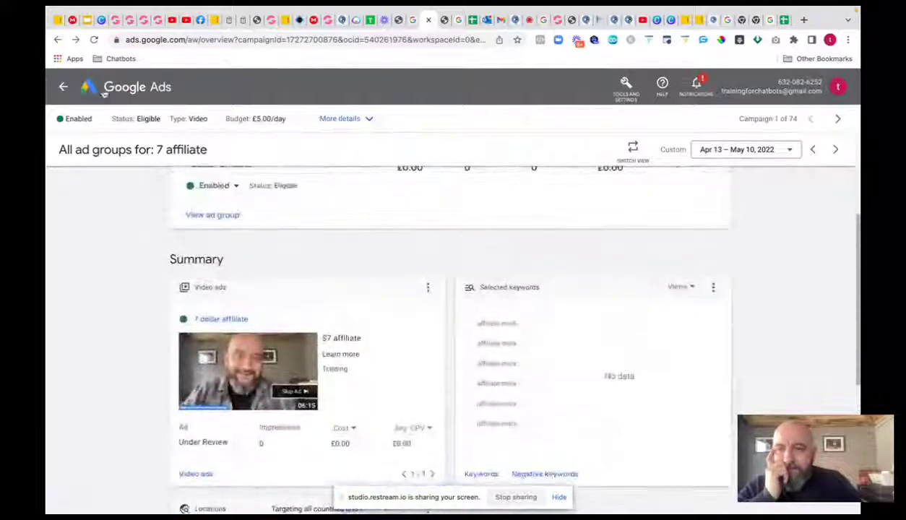
click(64, 87)
scroll(235, 257, down, 1)
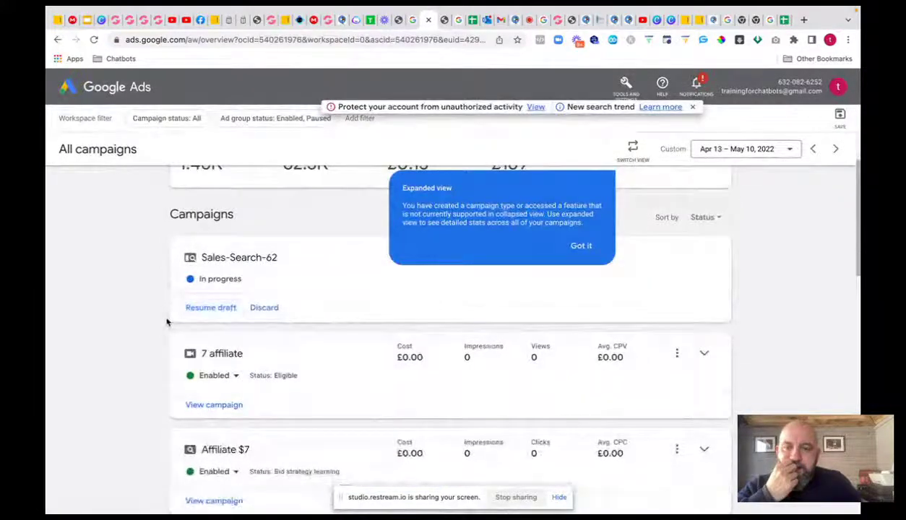
- Discard the unfinished Sales-Search-62 draft
click(264, 307)
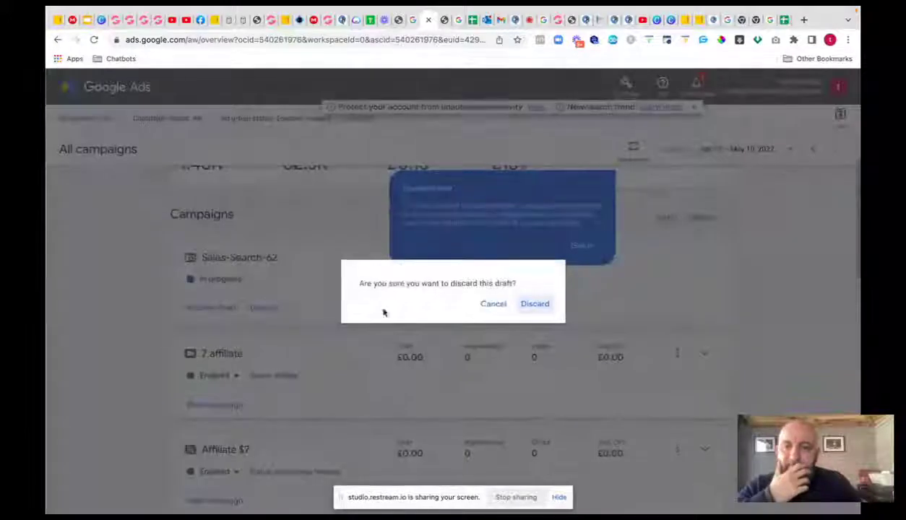
click(535, 303)
scroll(257, 291, down, 1)
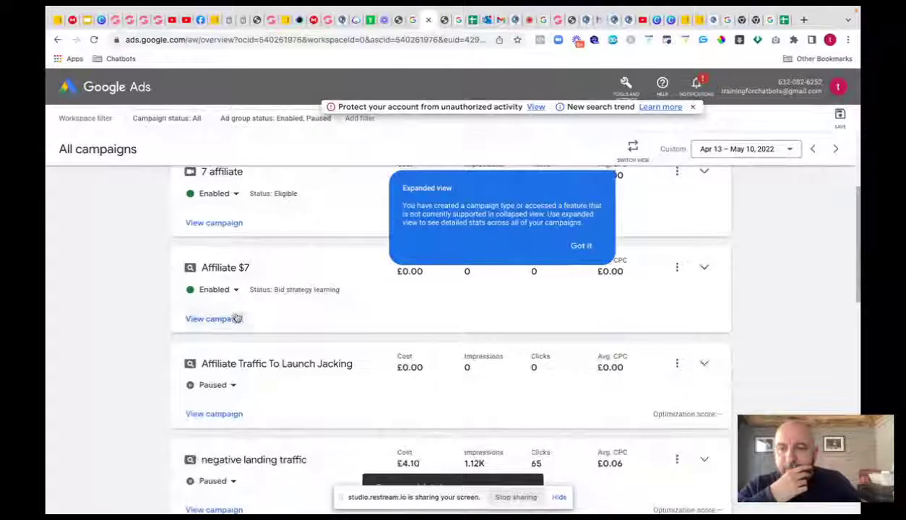
- Open the Affiliate $7 campaign details and look over its ad groups
click(235, 290)
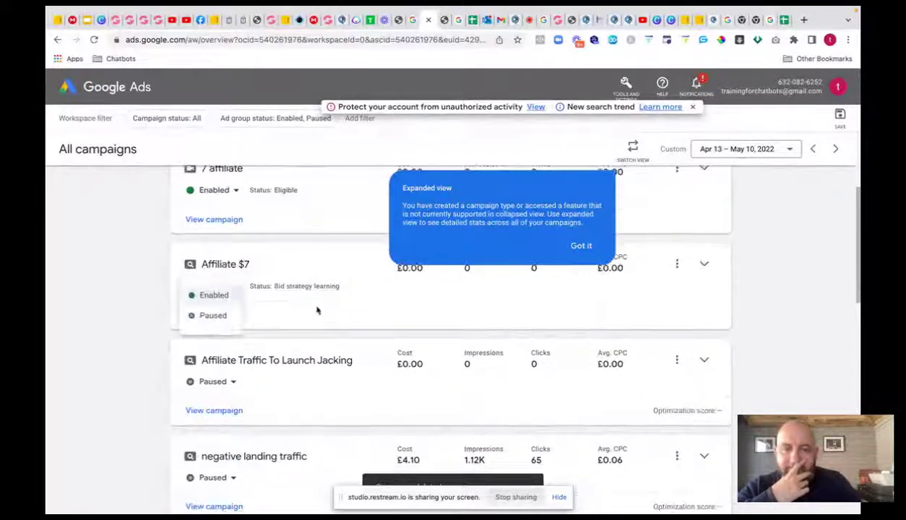
click(345, 309)
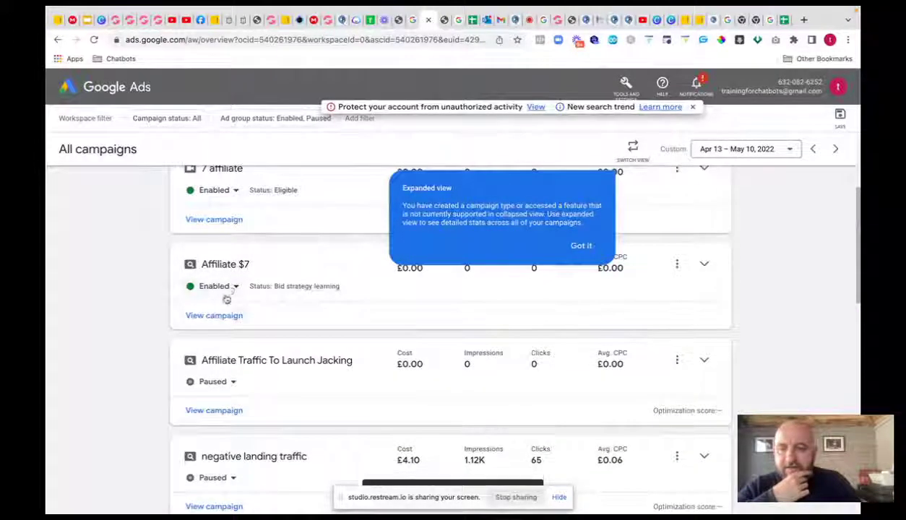
click(217, 316)
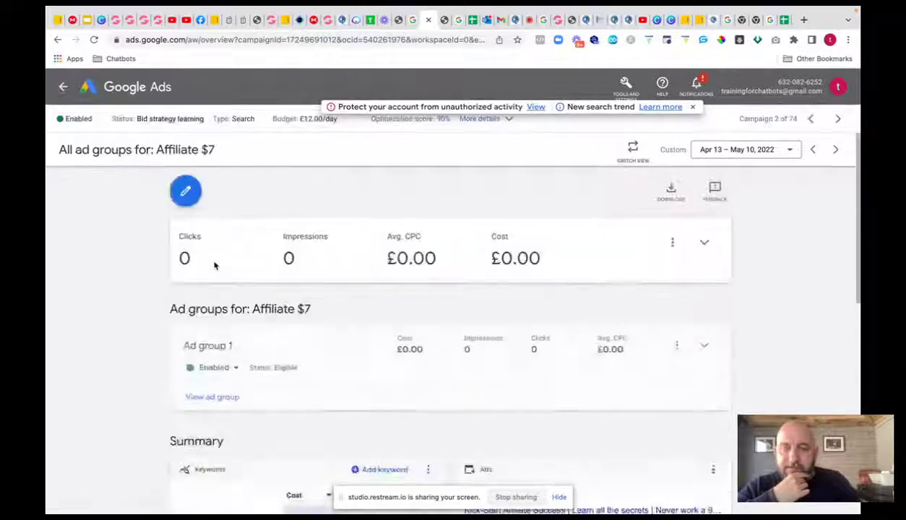
scroll(214, 266, down, 3)
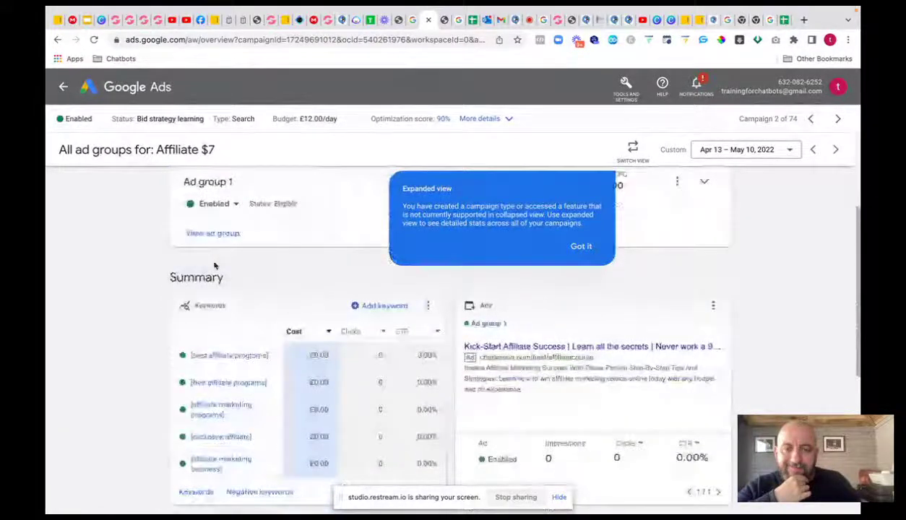
scroll(214, 266, down, 2)
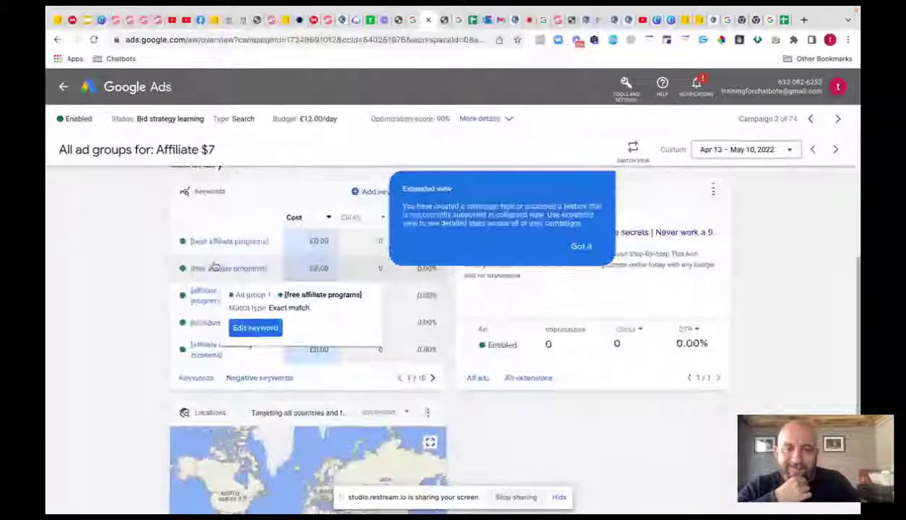
scroll(215, 265, up, 1)
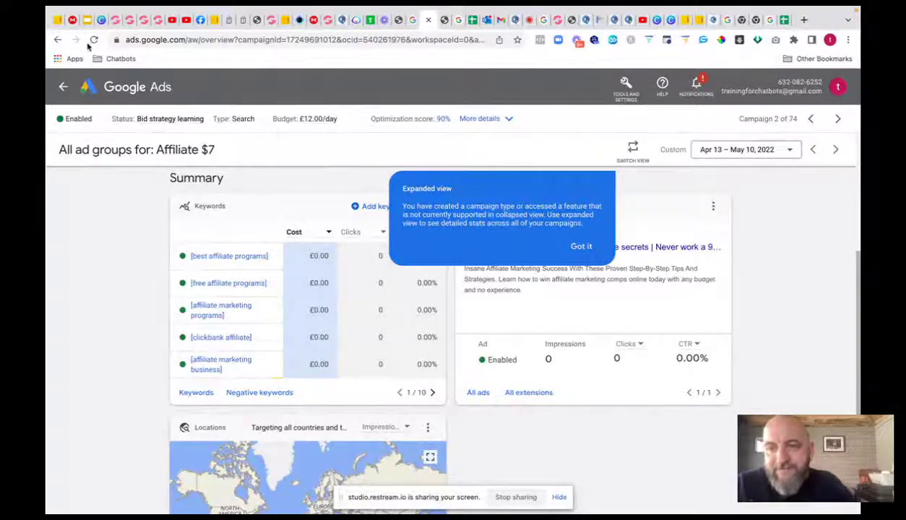
scroll(239, 317, up, 3)
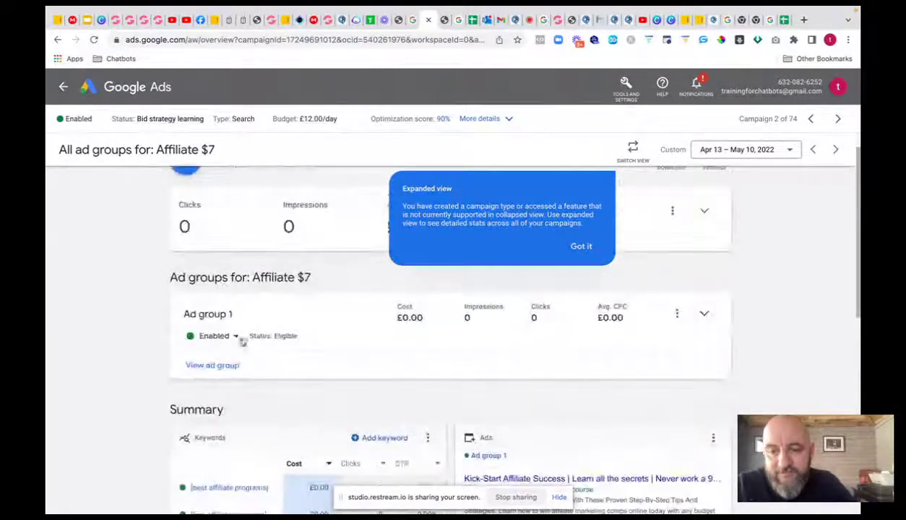
scroll(234, 338, up, 1)
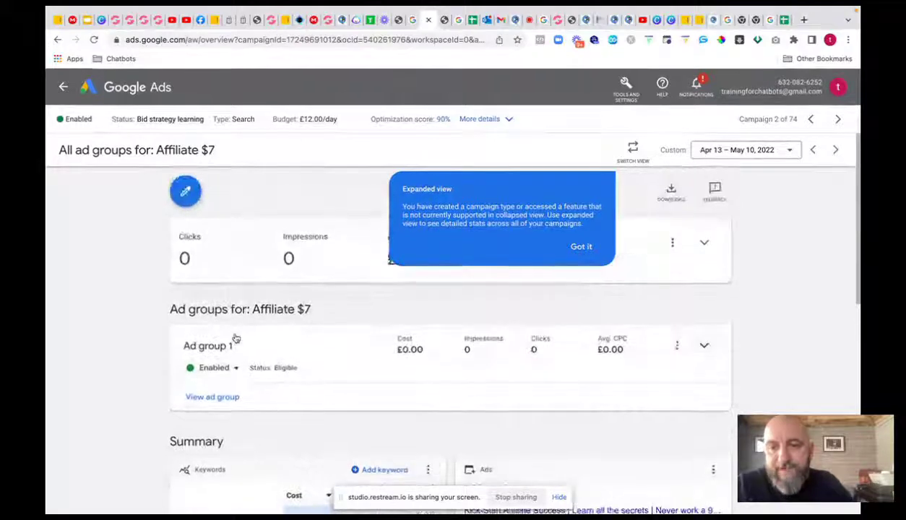
scroll(231, 379, down, 1)
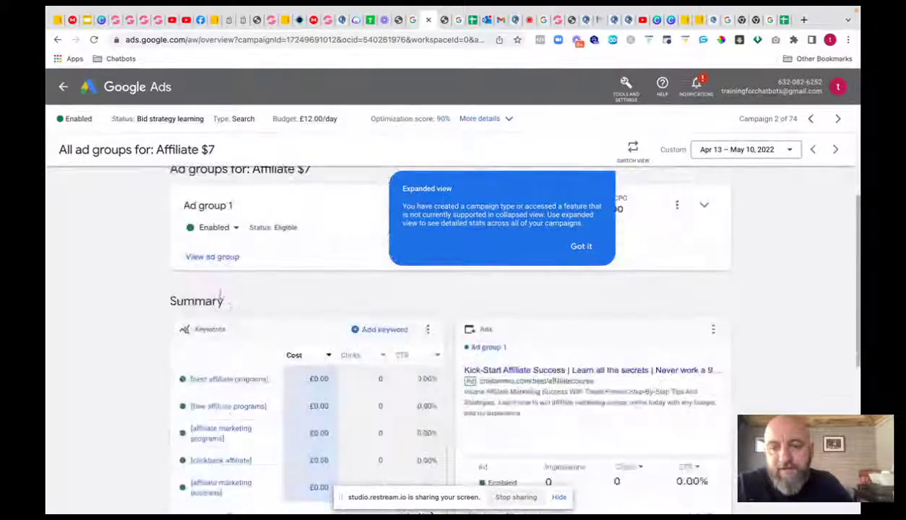
- Set Ad group 1 to Paused and return to the All campaigns list
click(236, 228)
click(214, 258)
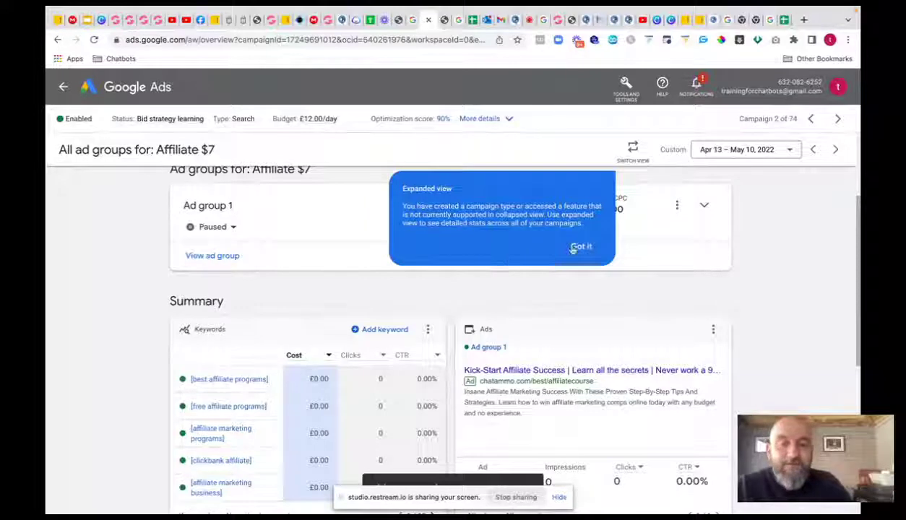
click(72, 88)
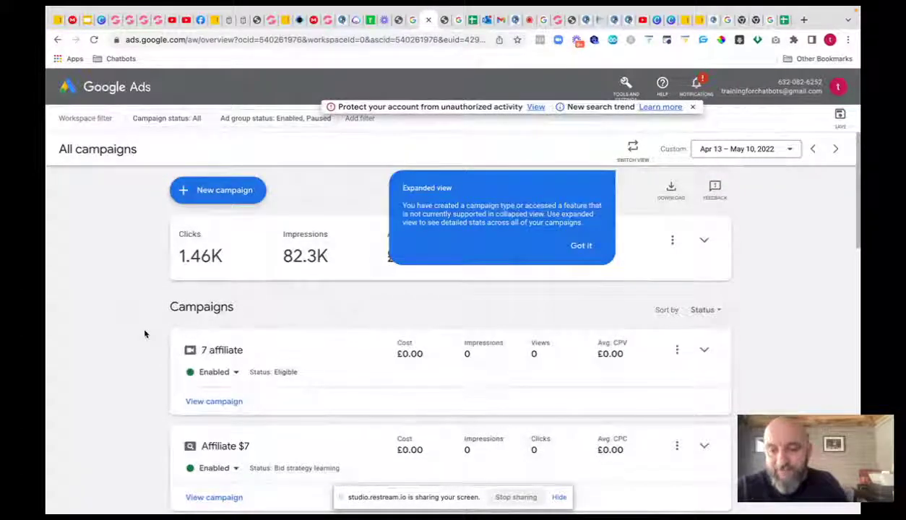
- Pause the Affiliate $7 campaign, reload to confirm, then switch to the Restream studio tab
scroll(235, 471, down, 2)
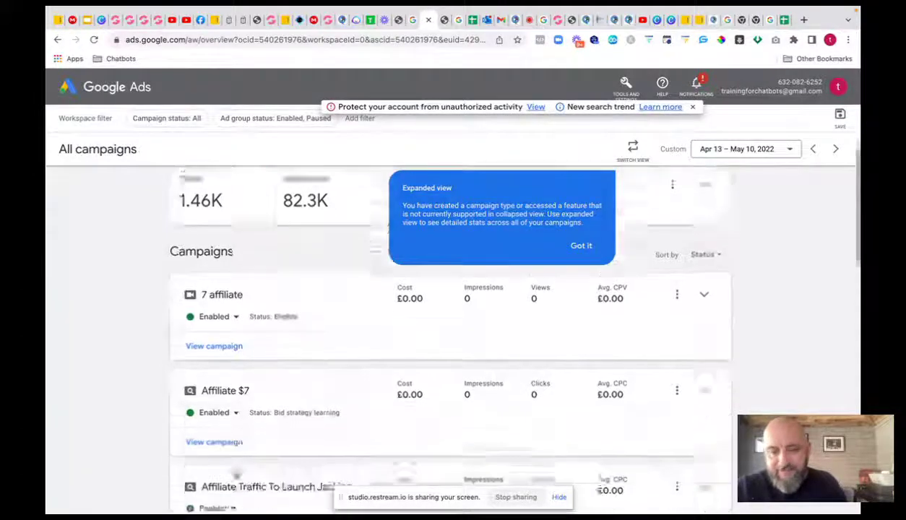
click(237, 384)
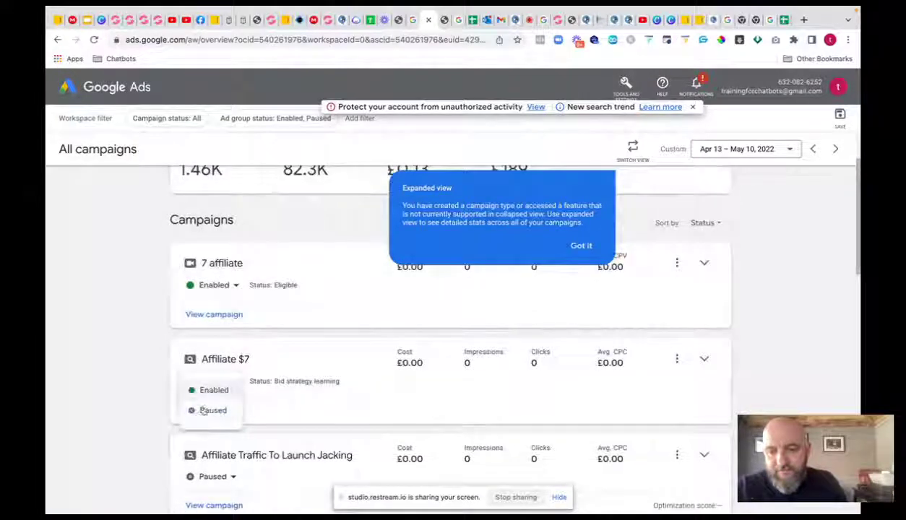
click(196, 410)
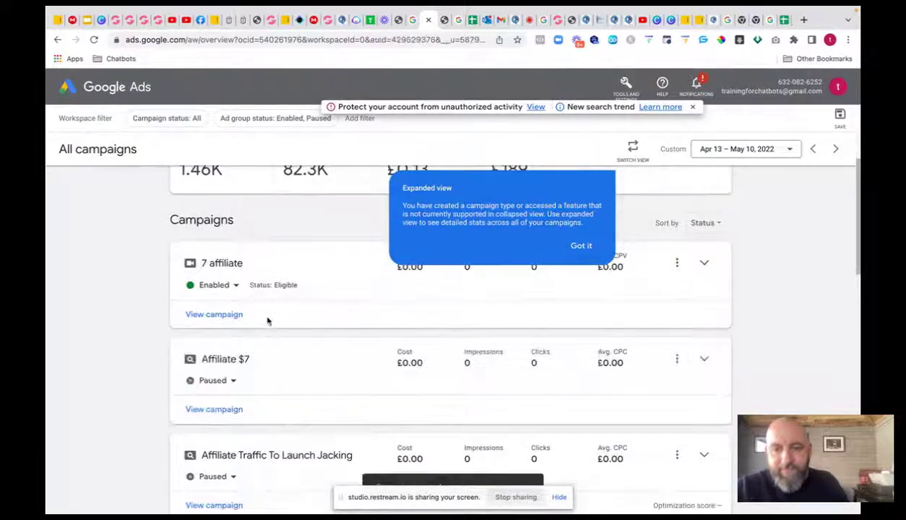
click(94, 40)
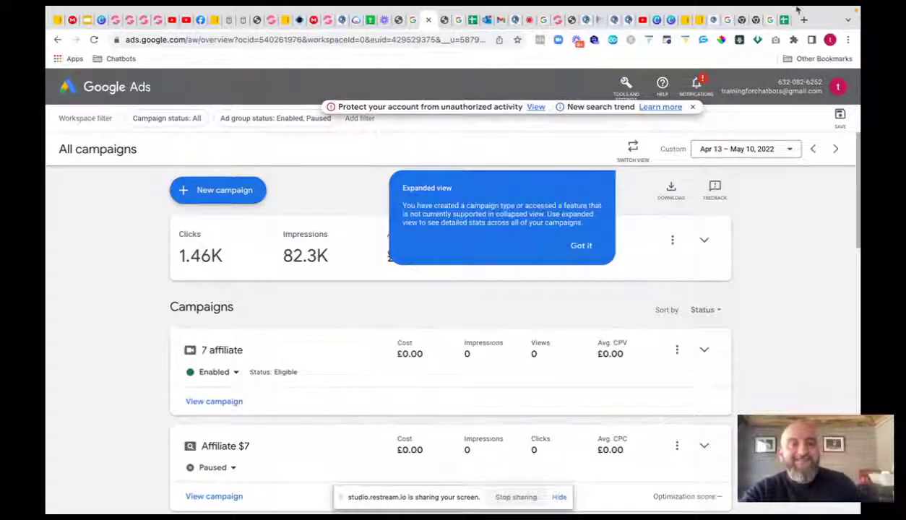
click(515, 19)
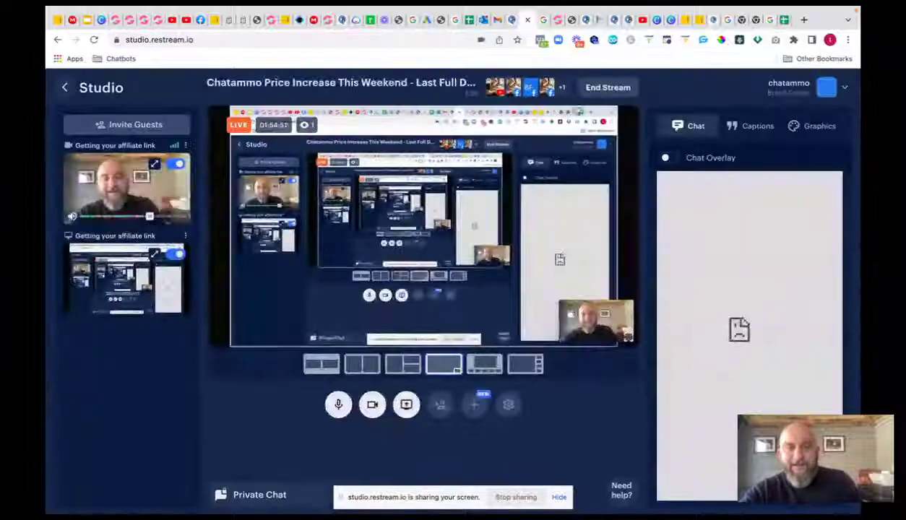